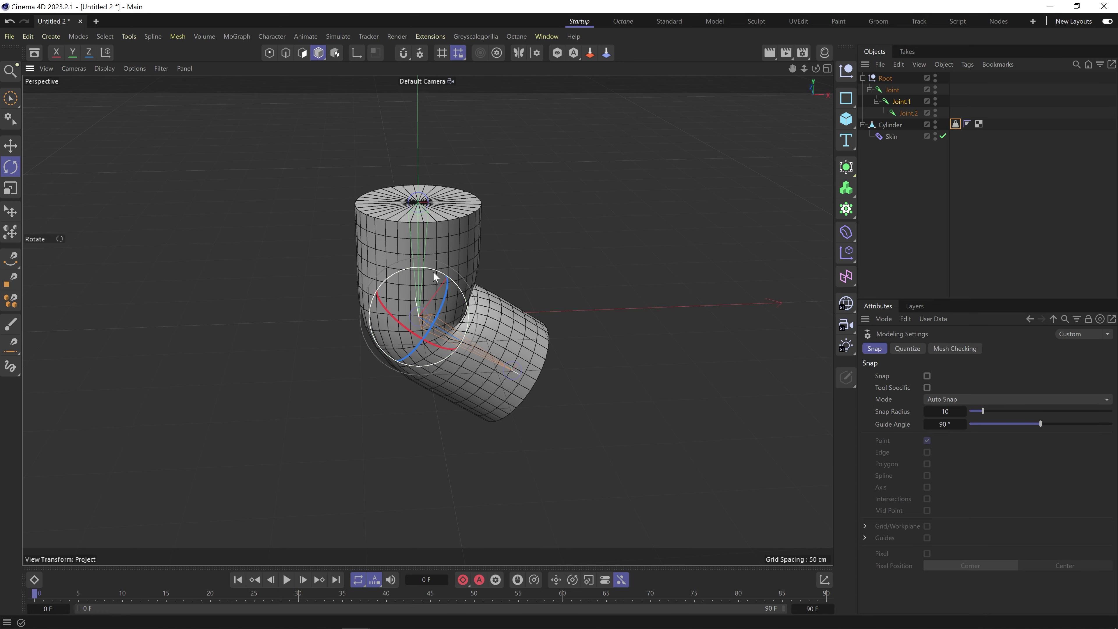
Rotate Joint.1 to bend the cylinder, and disable the Skin deformer to rotate the joint without deforming the mesh.
mouse_move(433, 270)
mouse_down()
mouse_move(362, 221)
mouse_move(588, 372)
mouse_move(634, 349)
mouse_move(524, 220)
mouse_move(317, 254)
mouse_move(516, 271)
mouse_move(466, 279)
mouse_move(418, 268)
mouse_up()
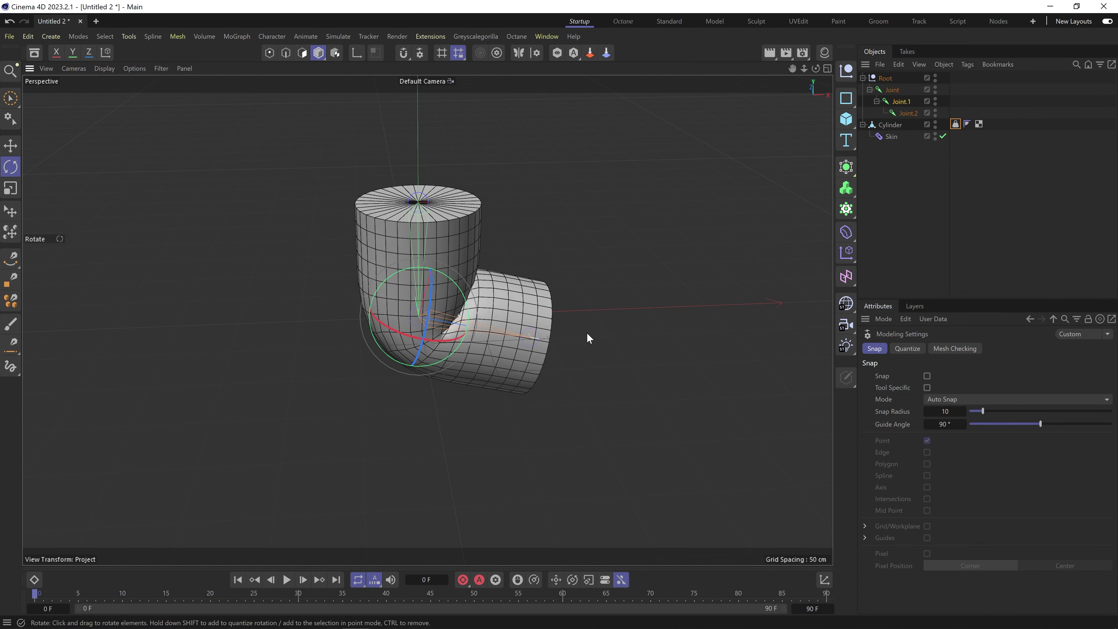
click(893, 137)
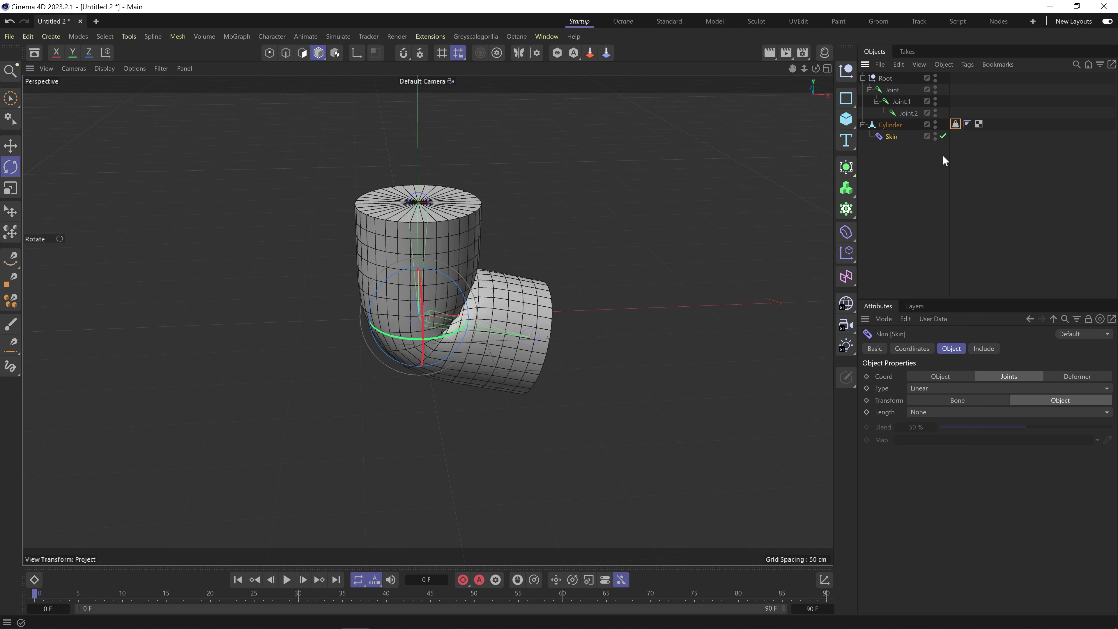
click(943, 136)
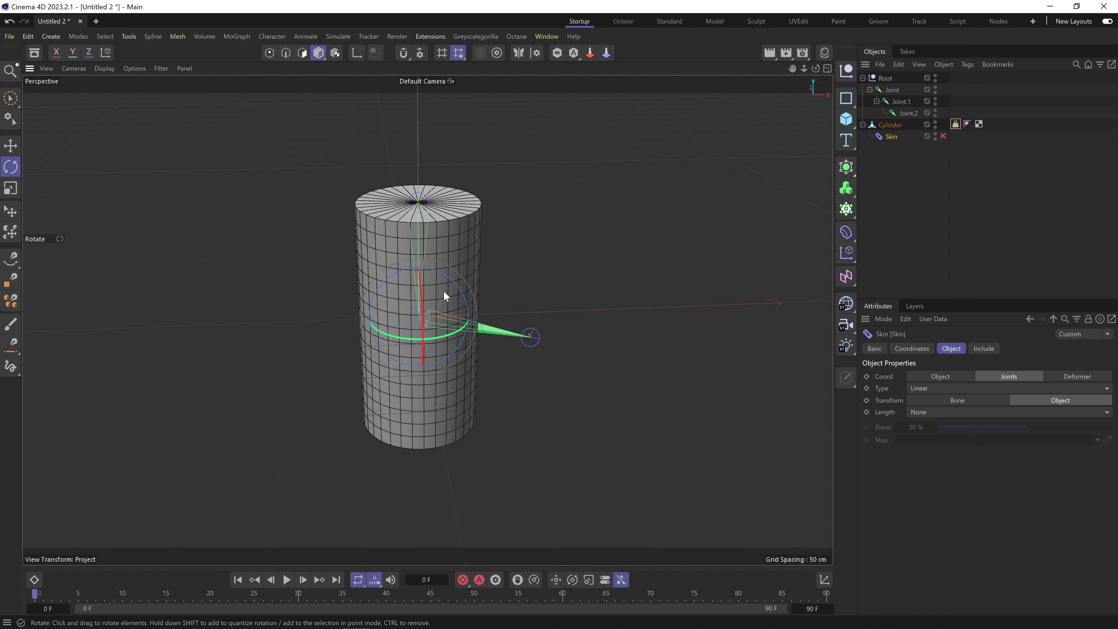
drag(444, 290, 476, 288)
click(910, 101)
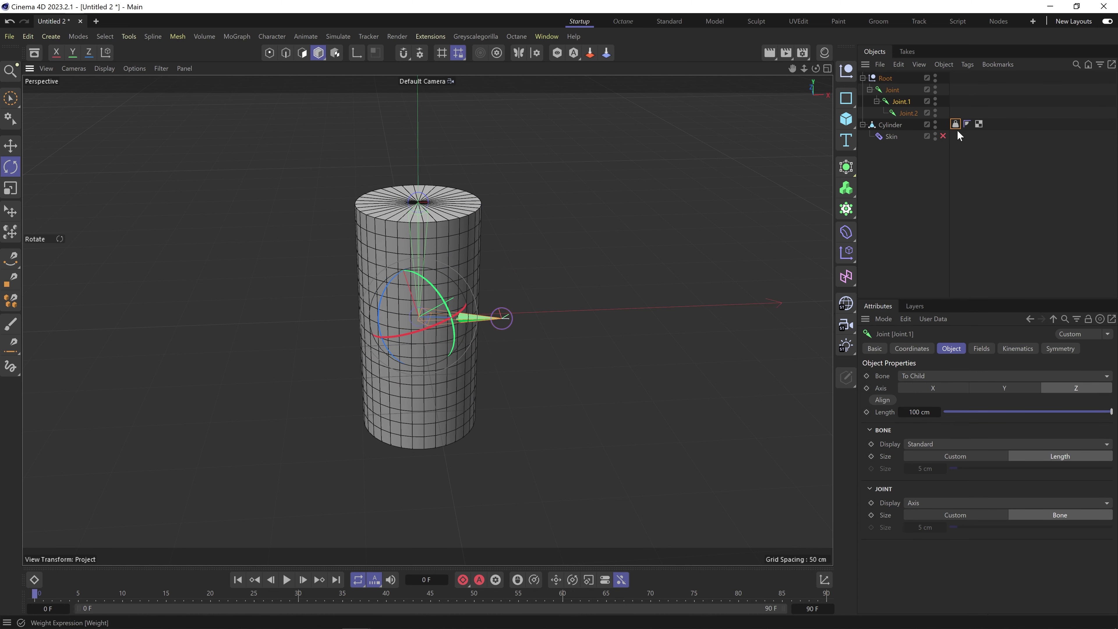
Re-enable the Skin deformer and rotate Joint.1 in several directions to bend the lower half of the cylinder.
click(942, 136)
mouse_move(417, 316)
mouse_down()
mouse_move(432, 302)
mouse_move(424, 283)
mouse_move(429, 312)
mouse_up()
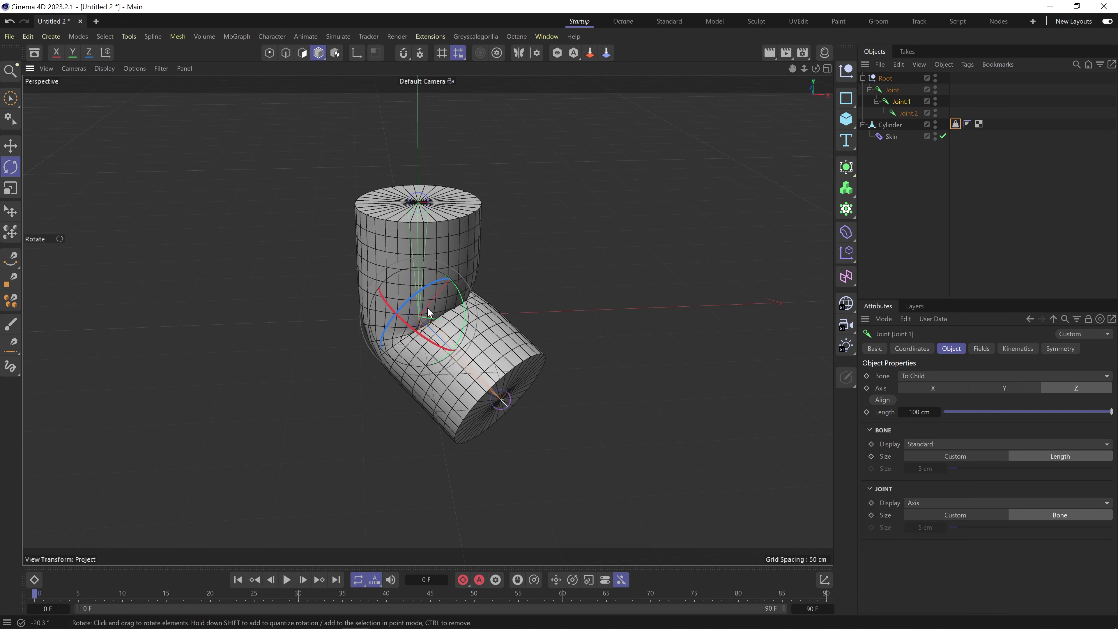
click(955, 125)
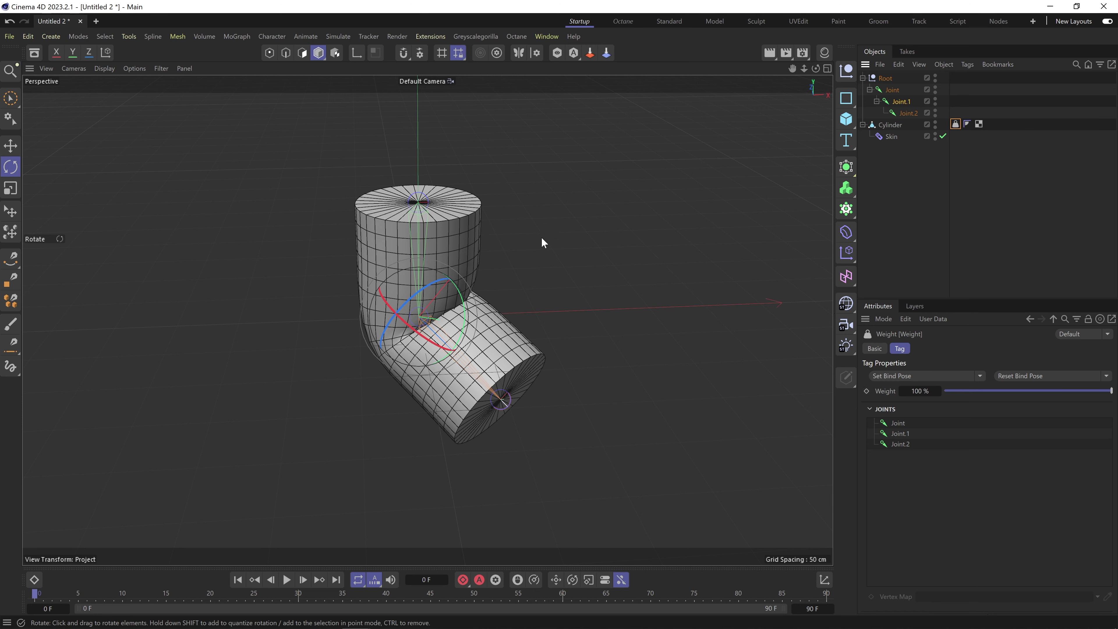
mouse_move(445, 328)
mouse_down()
mouse_move(504, 325)
mouse_move(398, 339)
mouse_move(456, 269)
mouse_move(394, 311)
mouse_move(442, 314)
mouse_up()
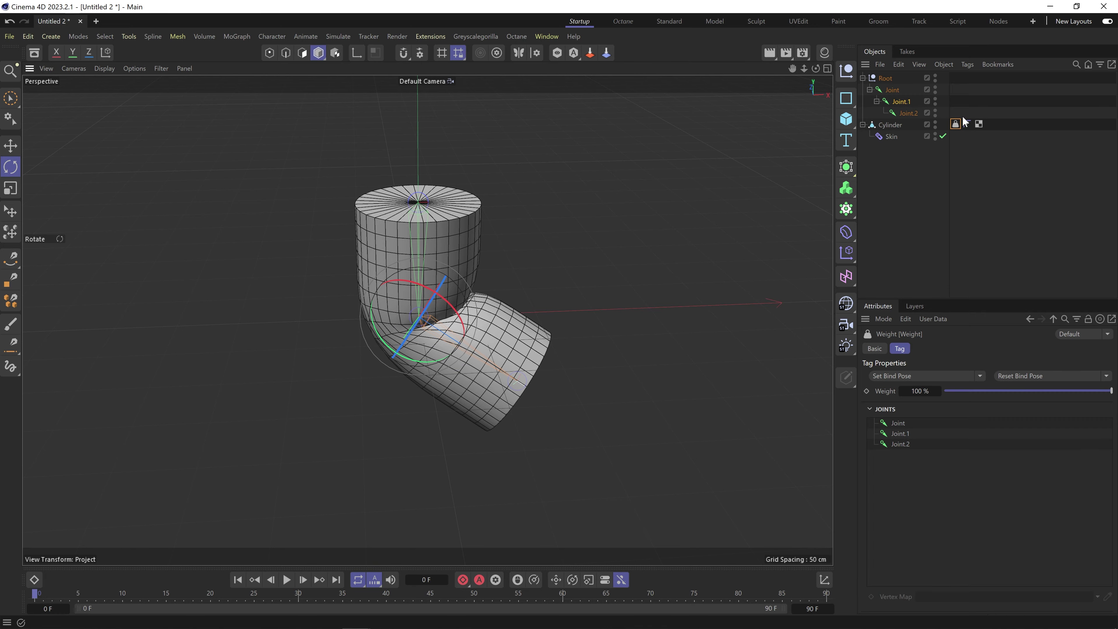
mouse_move(436, 339)
mouse_down()
mouse_move(397, 317)
mouse_move(409, 284)
mouse_move(482, 294)
mouse_move(375, 316)
mouse_move(369, 303)
mouse_move(370, 315)
mouse_move(437, 278)
mouse_move(426, 319)
mouse_up()
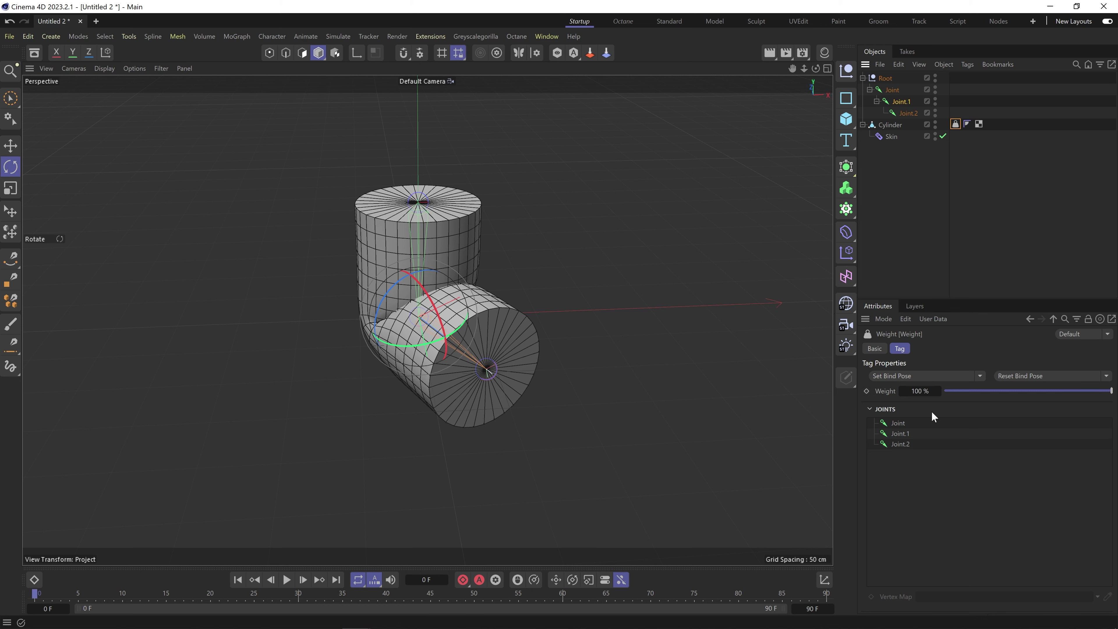
Reset the bind pose in the cylinder's Weight tag to straighten the joints and mesh.
click(1048, 376)
scroll(382, 371, up, 4)
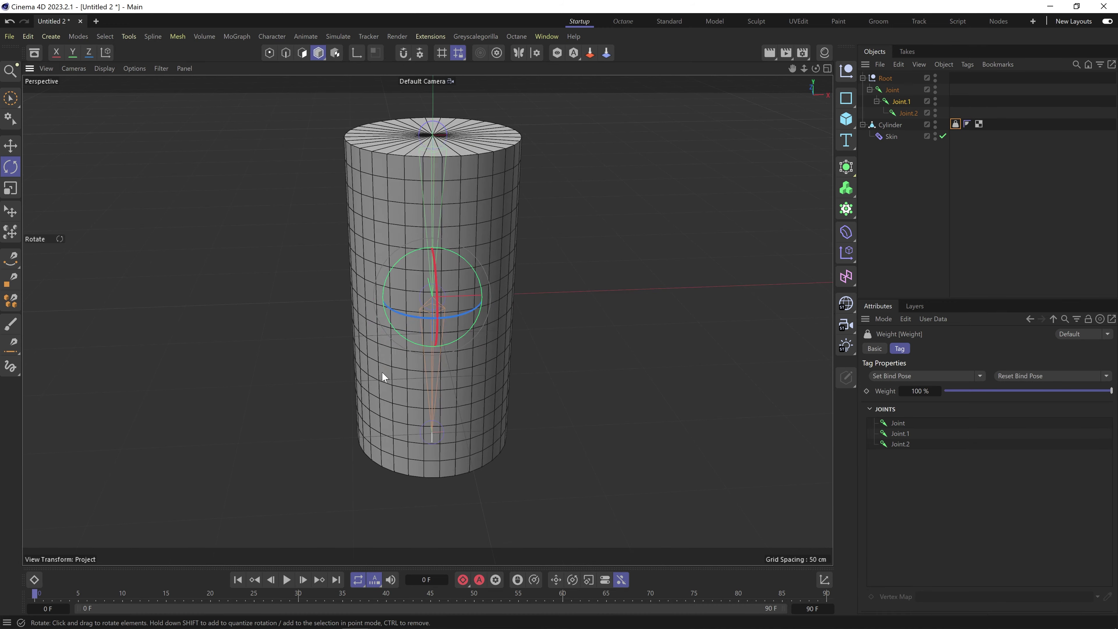
mouse_move(379, 281)
alt+mouse_down()
mouse_move(391, 286)
mouse_move(386, 259)
mouse_move(390, 276)
alt+mouse_up()
alt+middle_drag(415, 230, 395, 239)
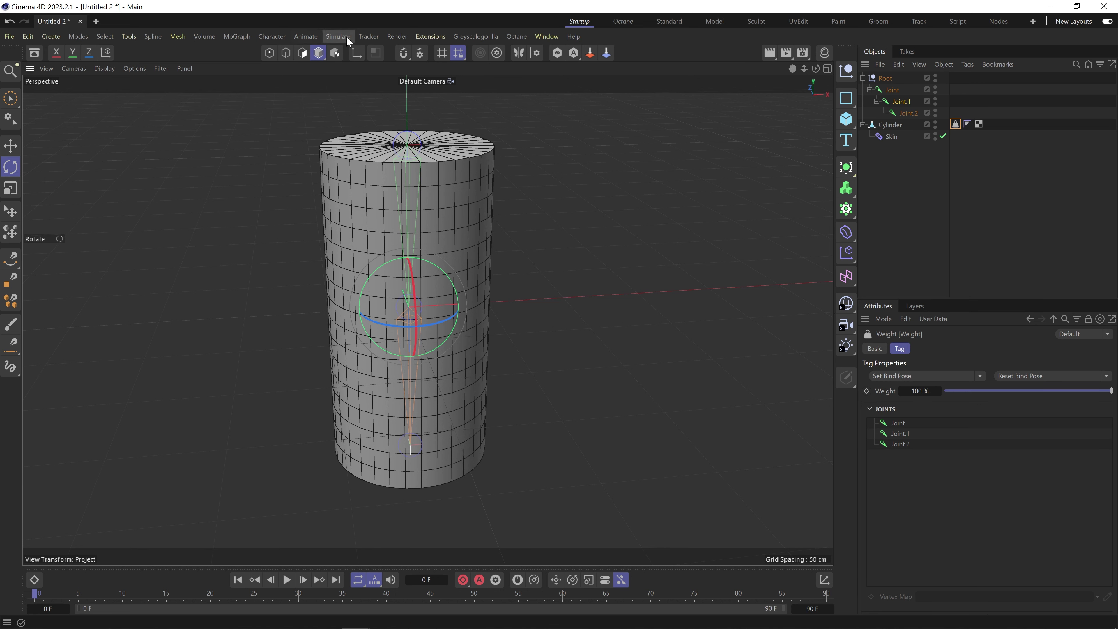
click(274, 37)
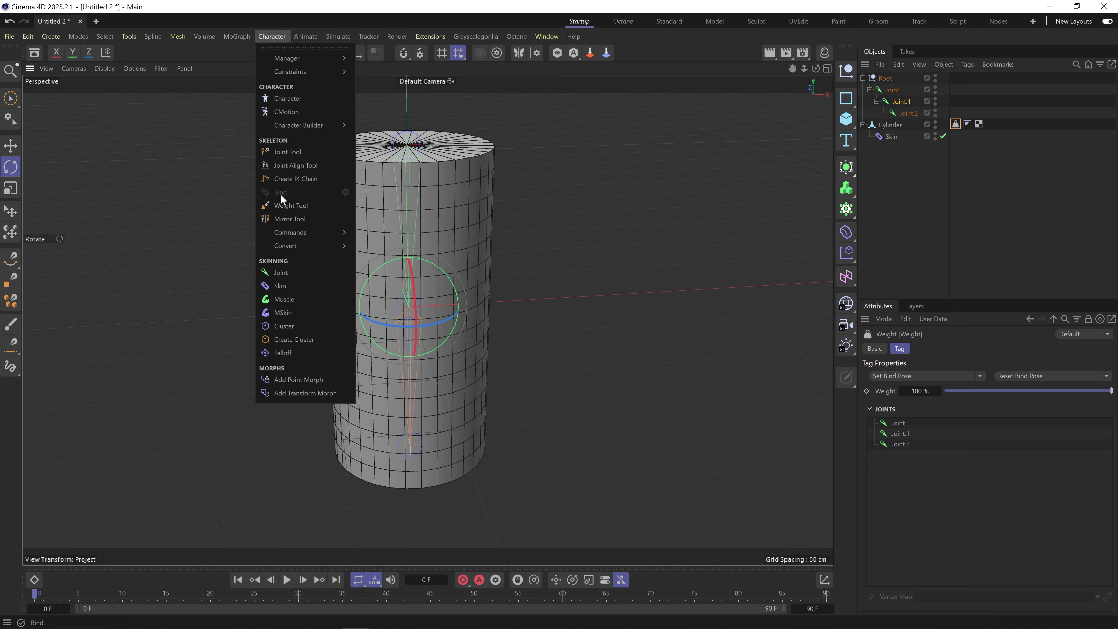
click(975, 132)
click(955, 124)
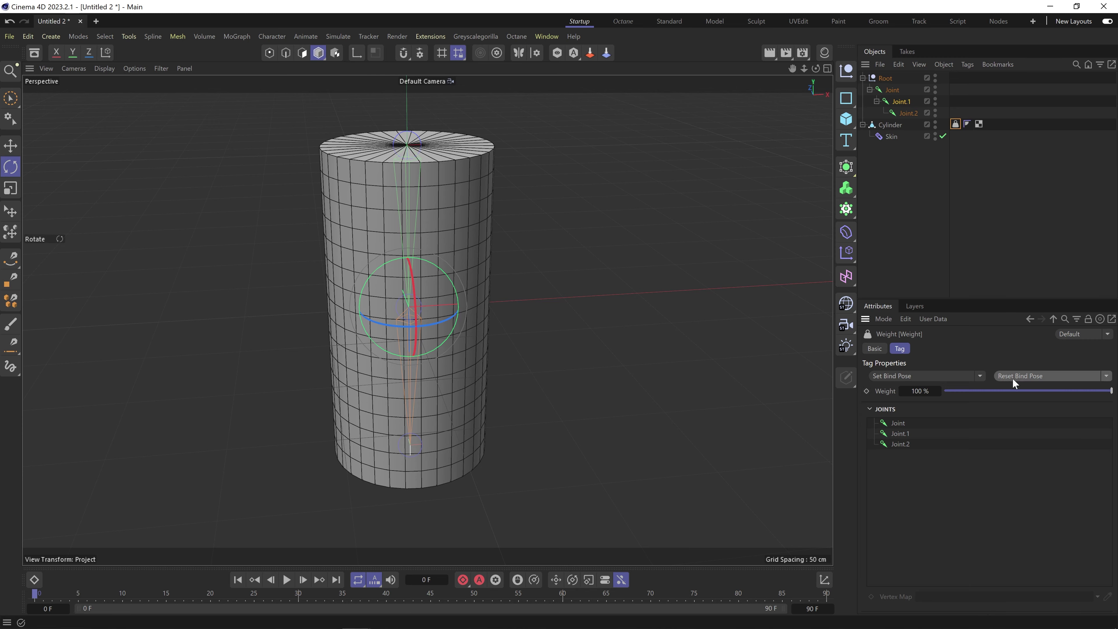
Rotate Joint.1, the parent Joint and Joint.2 in turn to twist the cylinder into an arbitrary pose.
mouse_move(440, 330)
mouse_down()
mouse_move(453, 223)
mouse_move(471, 334)
mouse_move(563, 270)
mouse_move(331, 286)
mouse_move(440, 352)
mouse_up()
click(892, 90)
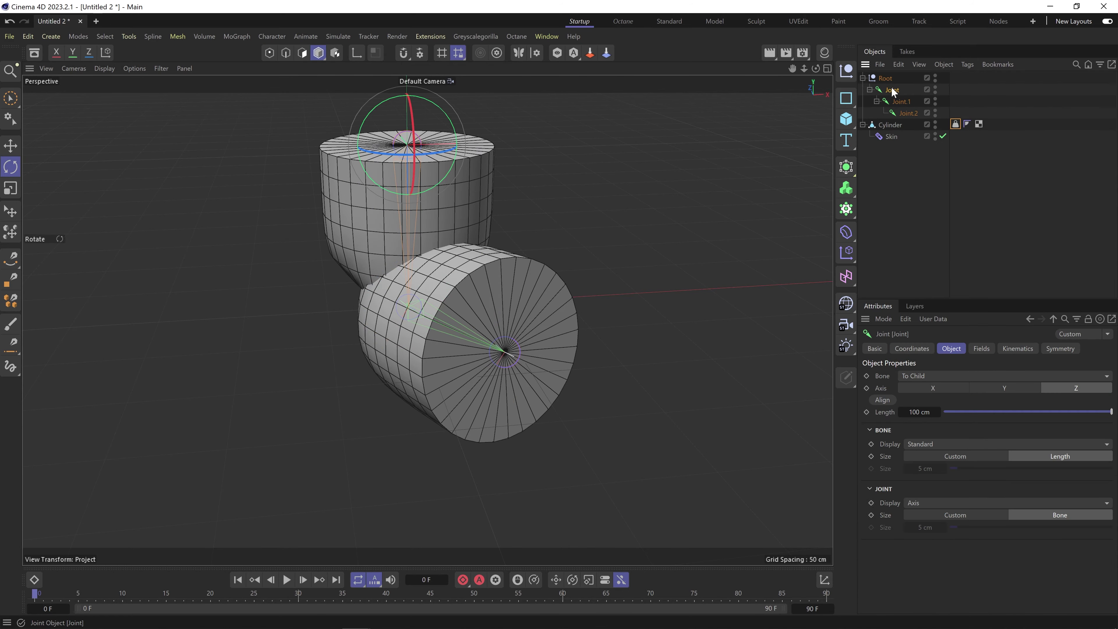
drag(425, 176, 636, 159)
click(917, 114)
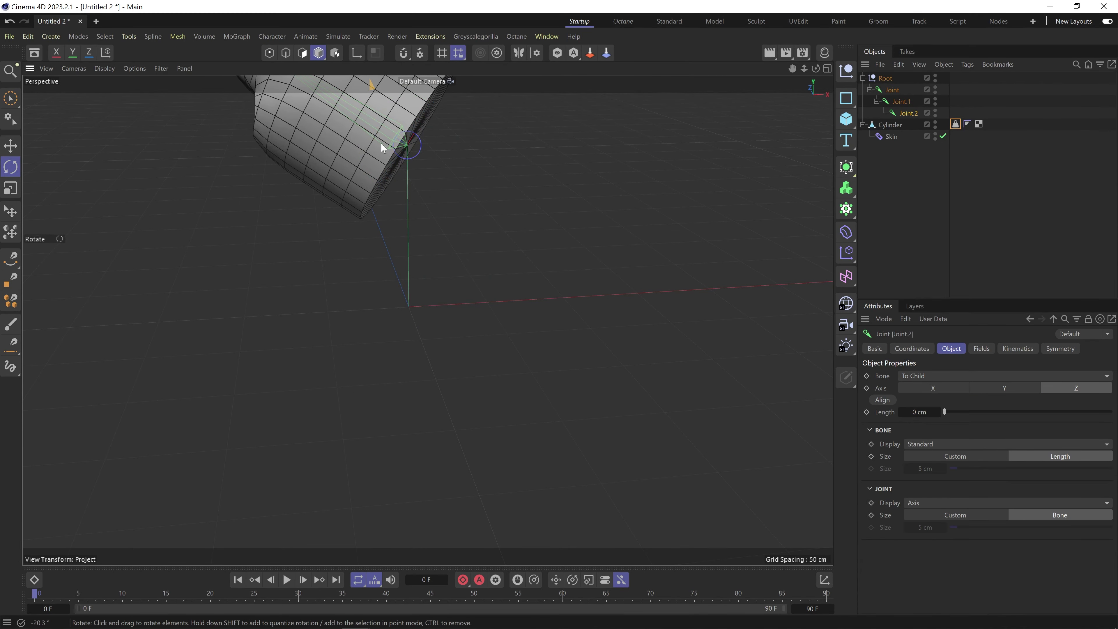
alt+middle_drag(335, 120, 501, 280)
scroll(502, 280, down, 4)
drag(541, 233, 625, 194)
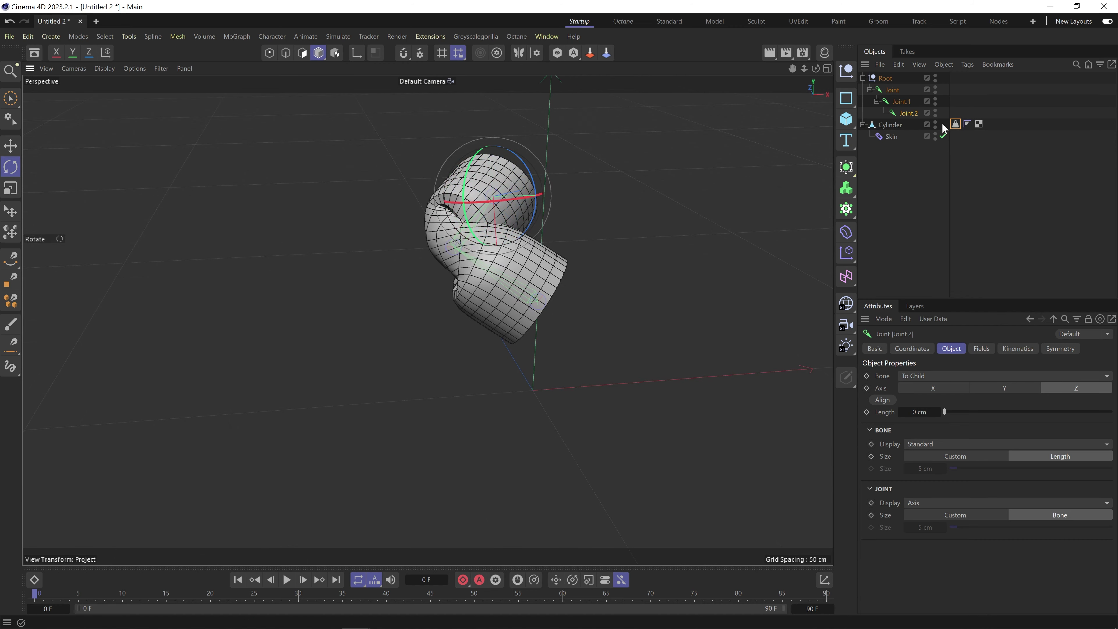
click(901, 102)
drag(481, 229, 433, 321)
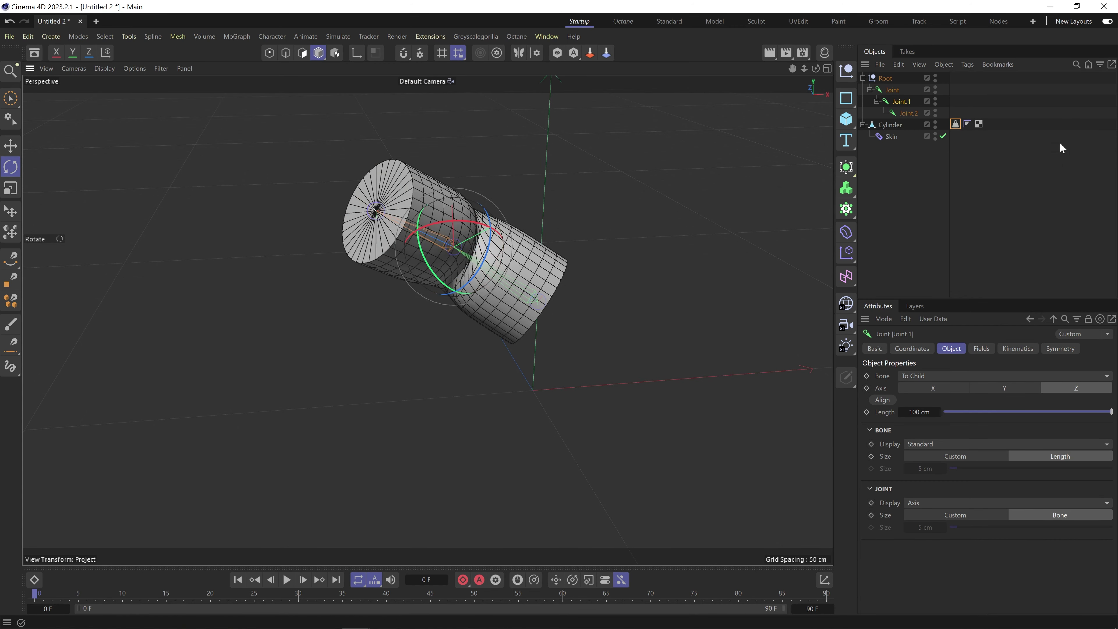
Return the twisted joint chain to its original straight position by resetting the Weight tag's bind pose.
click(955, 124)
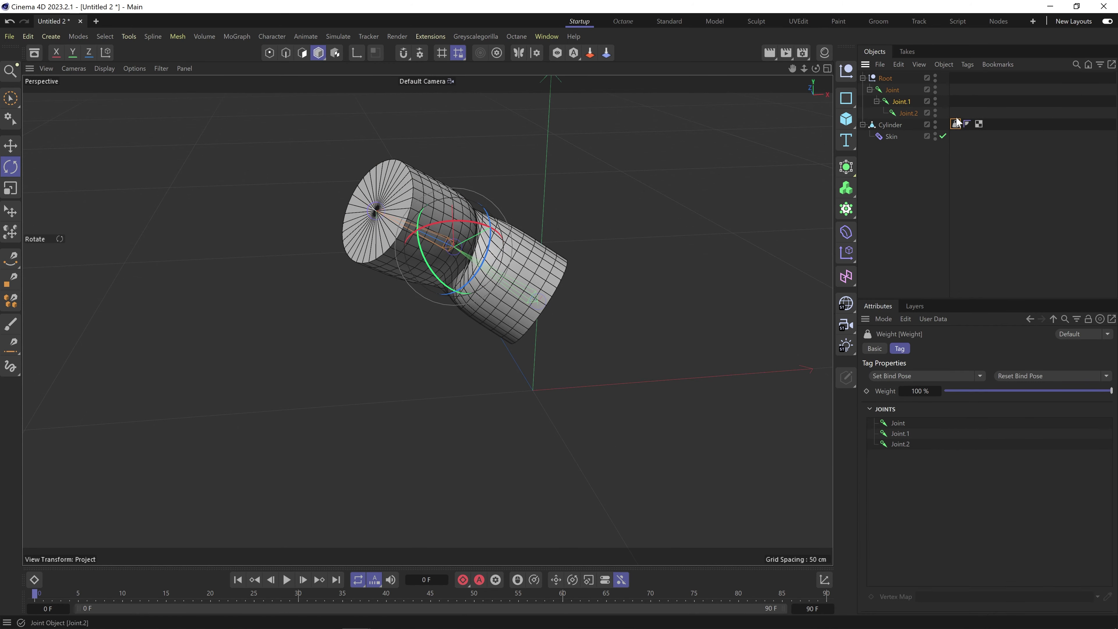
click(1015, 375)
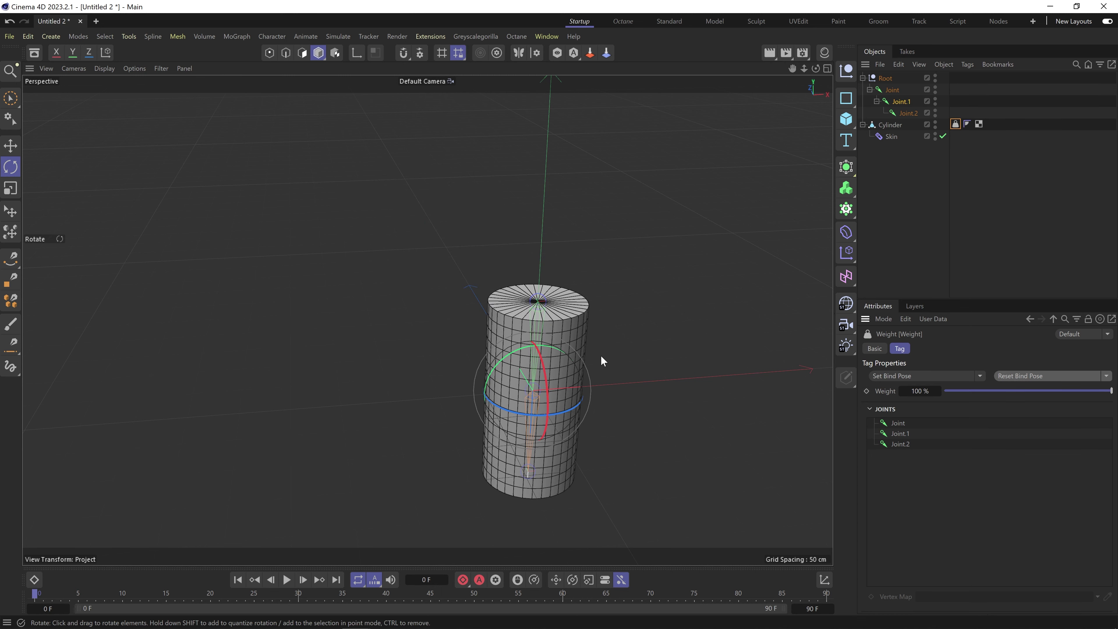
alt+middle_drag(557, 383, 447, 331)
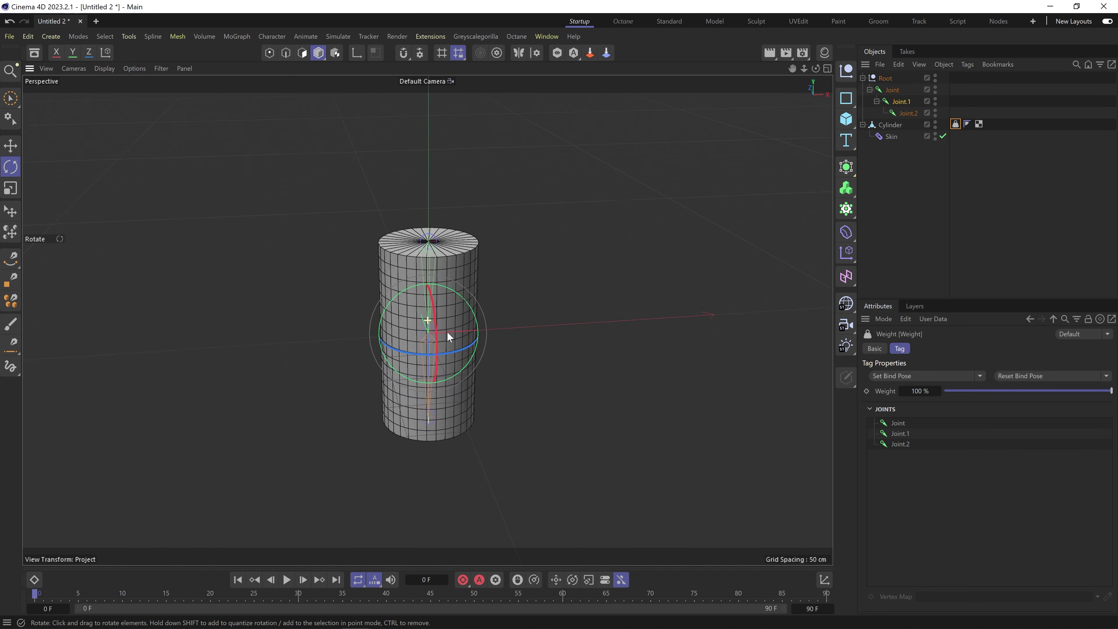
alt+right_drag(447, 331, 493, 311)
alt+middle_drag(464, 313, 446, 304)
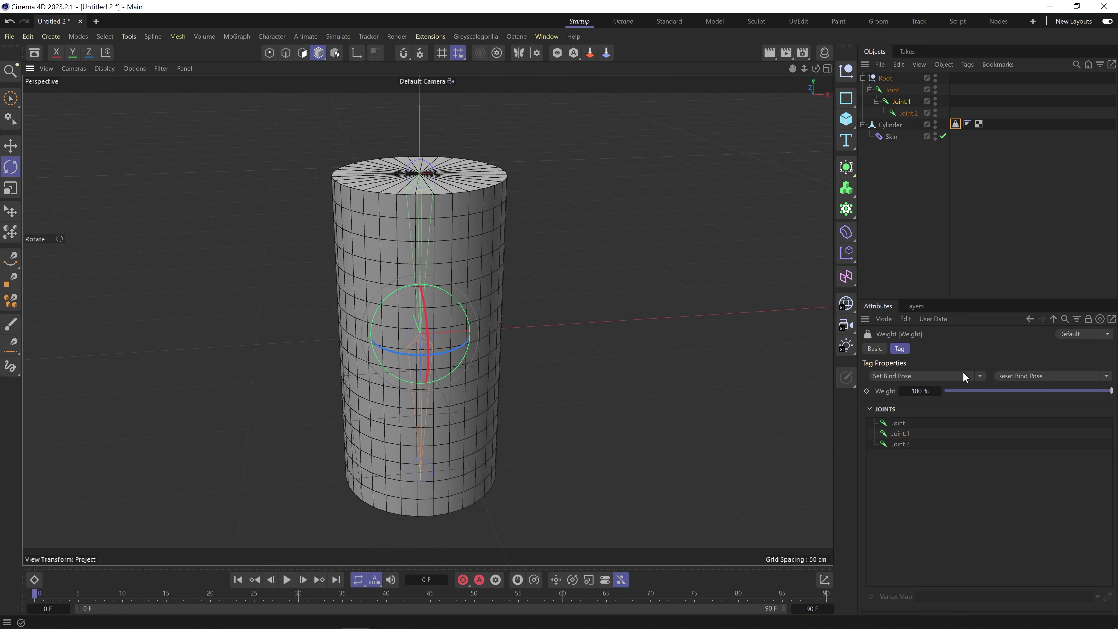
alt+middle_drag(401, 231, 478, 217)
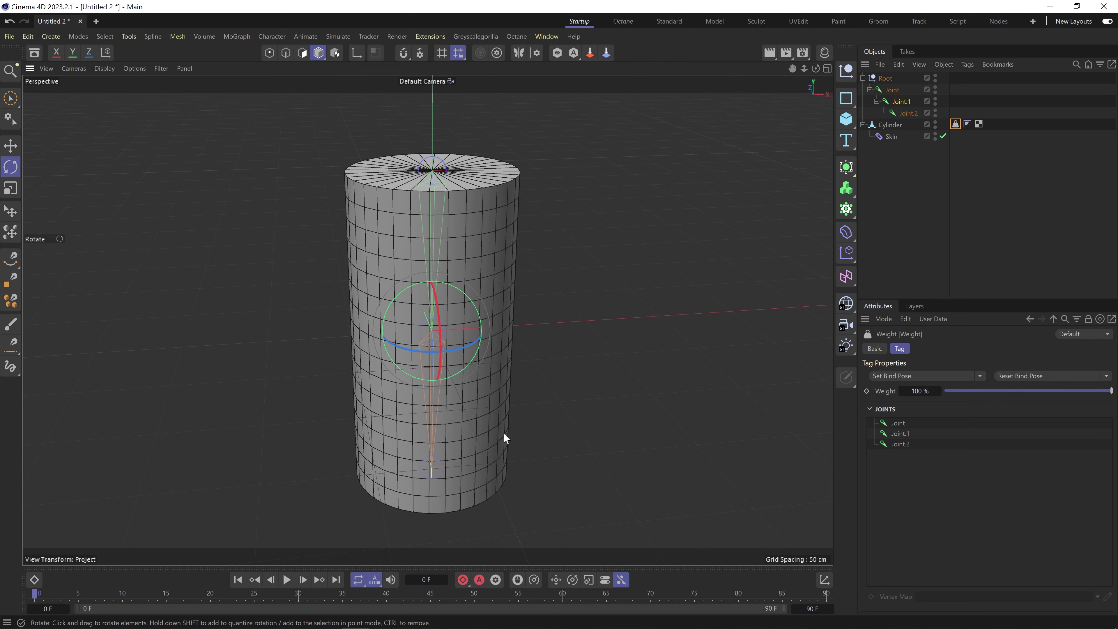
alt+middle_drag(479, 405, 467, 375)
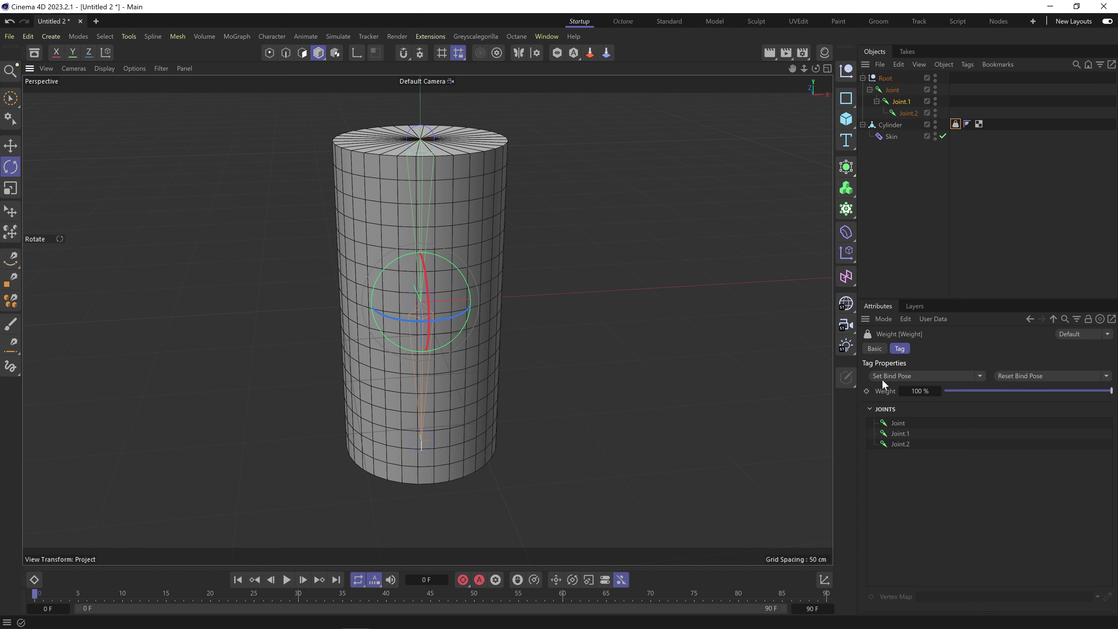
Rotate Joint.1 by about -45° and set that rotation as the bind pose in the cylinder's Weight tag.
click(909, 101)
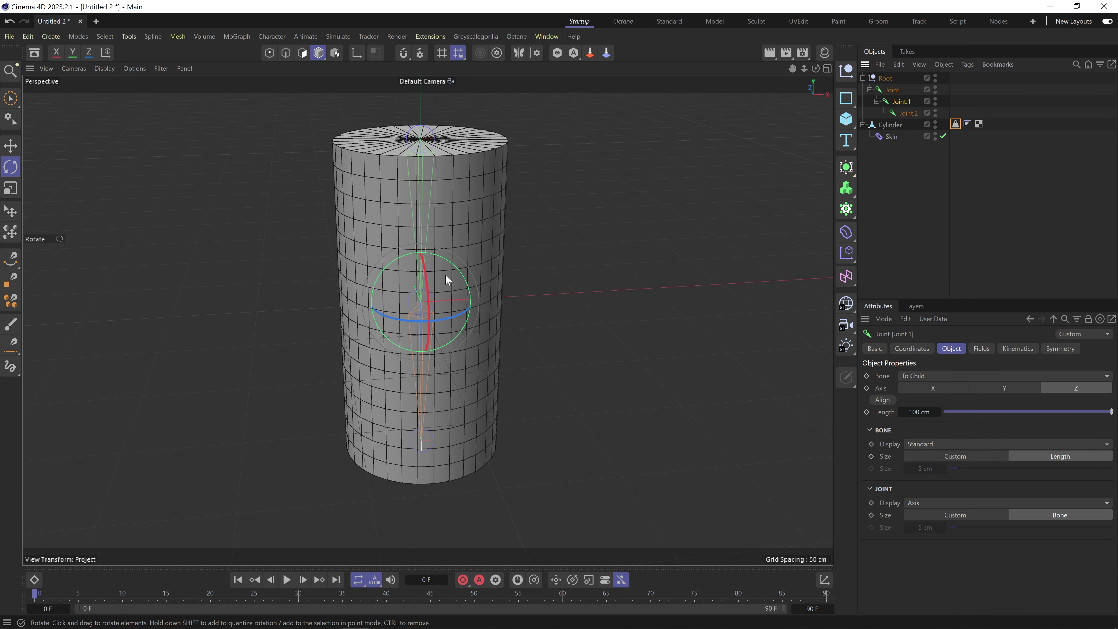
drag(461, 275, 430, 241)
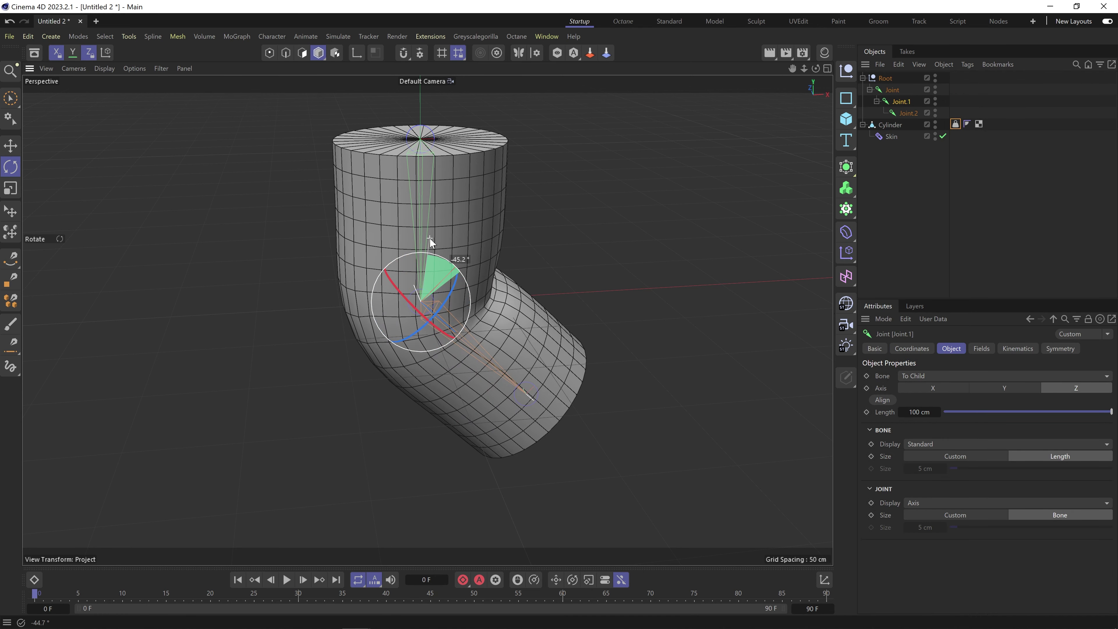
click(955, 124)
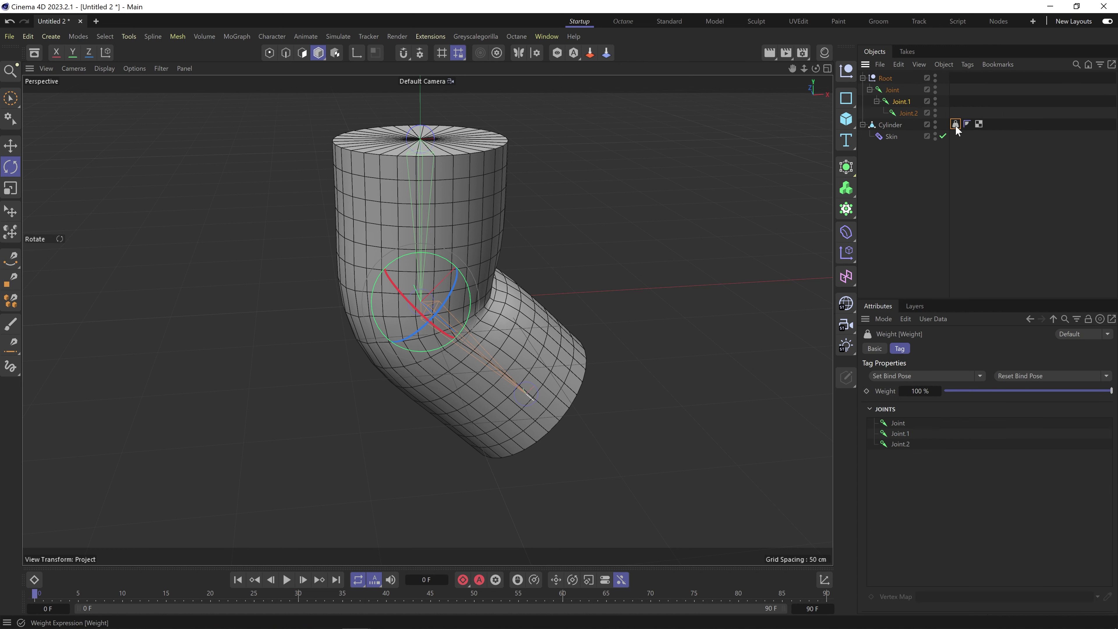
click(892, 377)
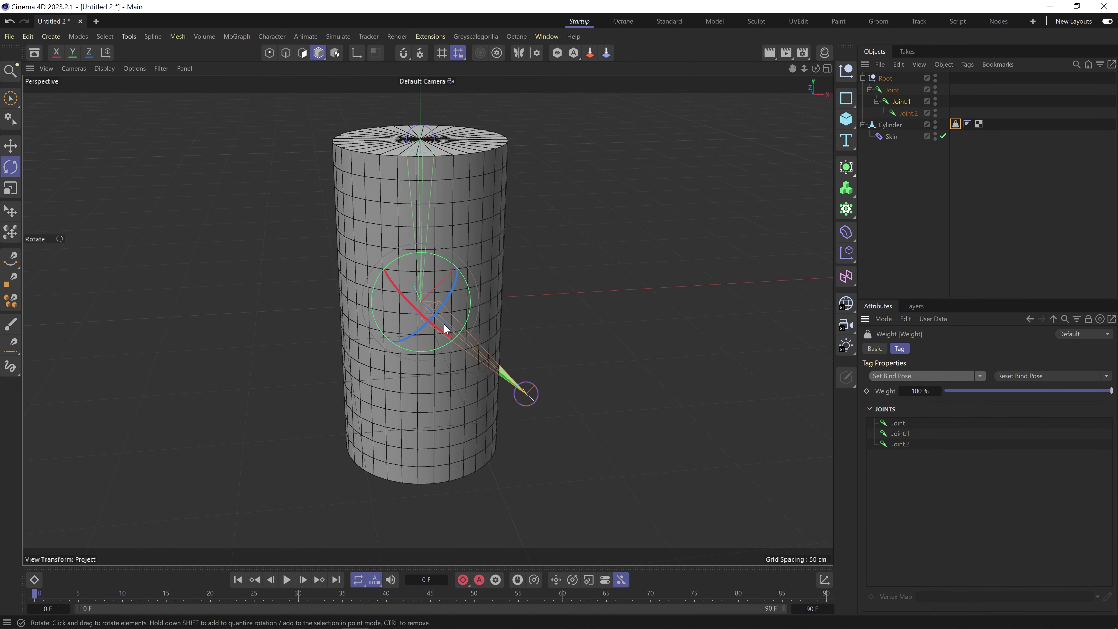
Rotate Joint.1 further upward from the new bind pose to test how the cylinder bends with the offset joint.
alt+middle_drag(476, 270, 506, 257)
alt+drag(493, 237, 470, 212)
alt+middle_drag(470, 212, 335, 237)
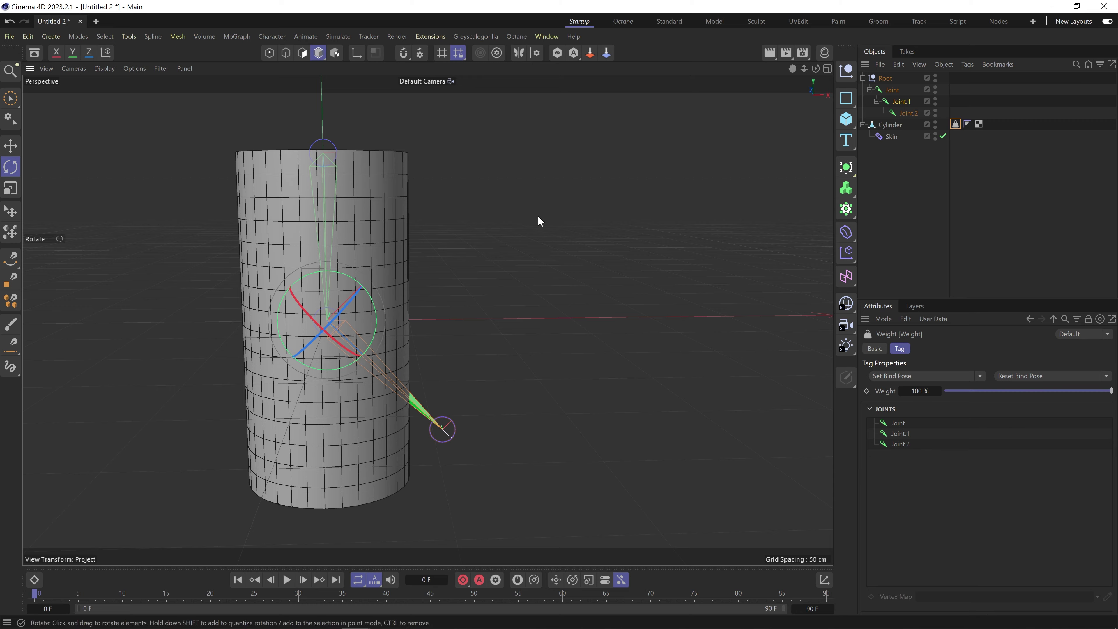
drag(372, 302, 375, 248)
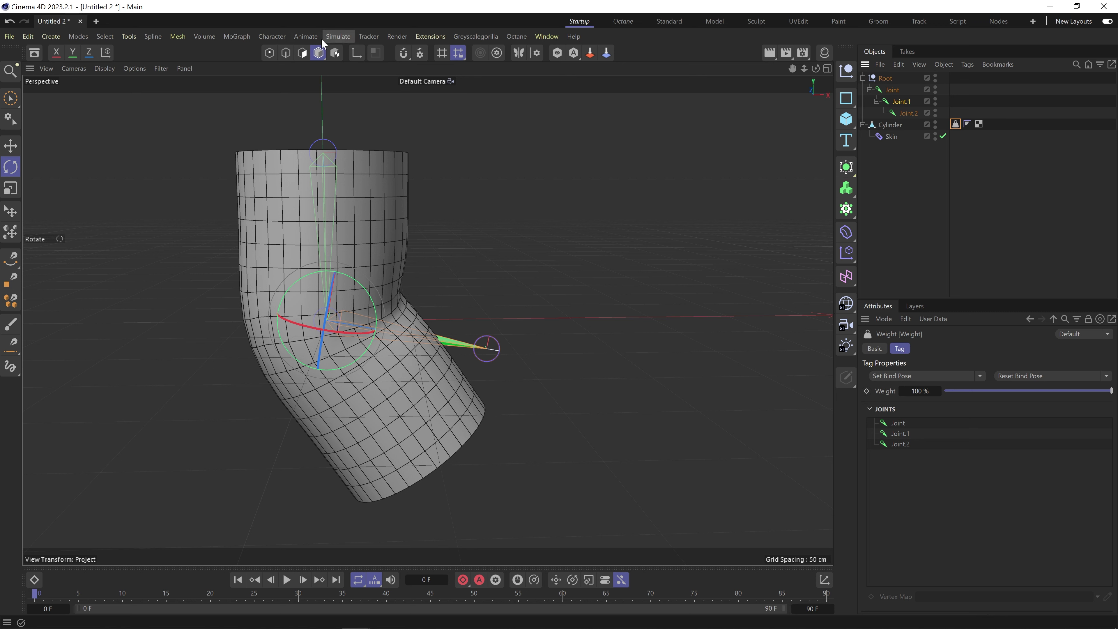
click(282, 39)
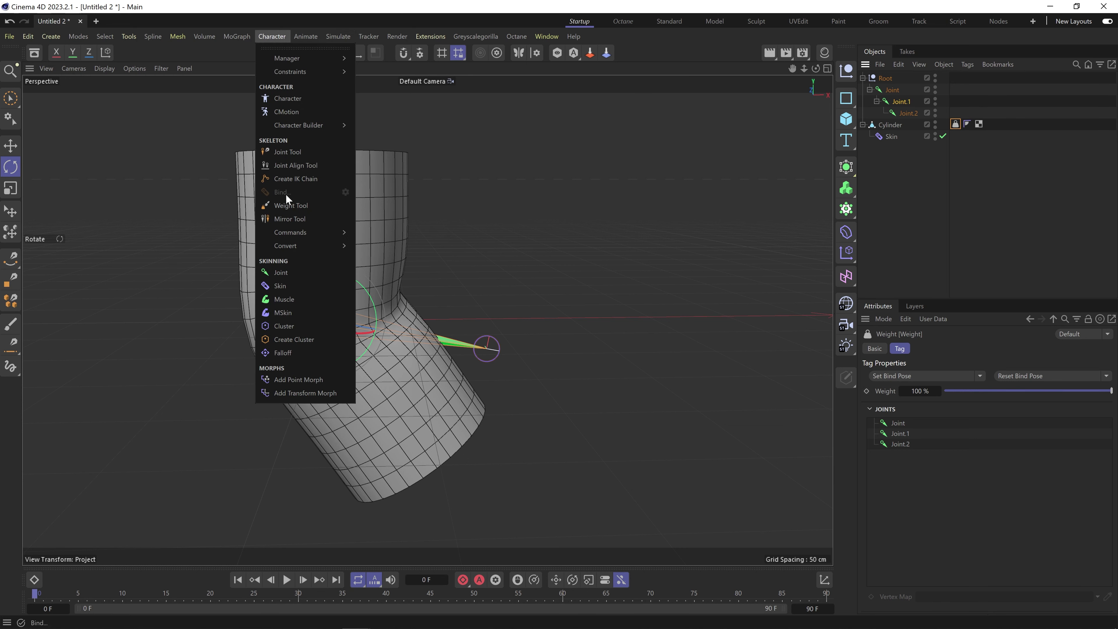
click(896, 176)
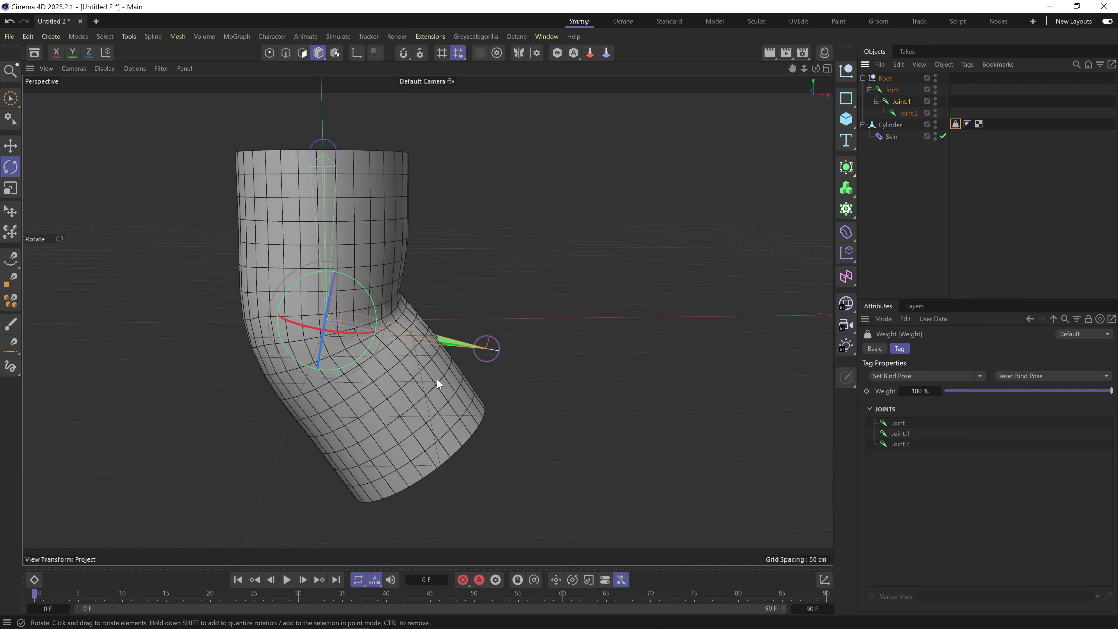
alt+middle_drag(405, 349, 475, 315)
alt+drag(488, 297, 524, 269)
alt+drag(465, 324, 428, 369)
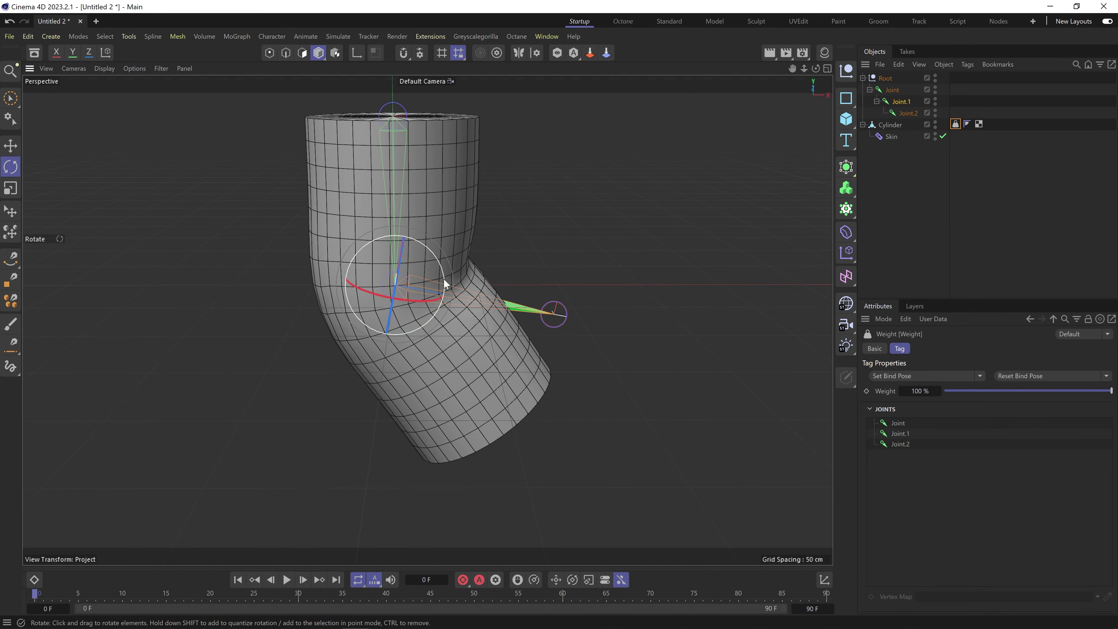
drag(442, 275, 420, 297)
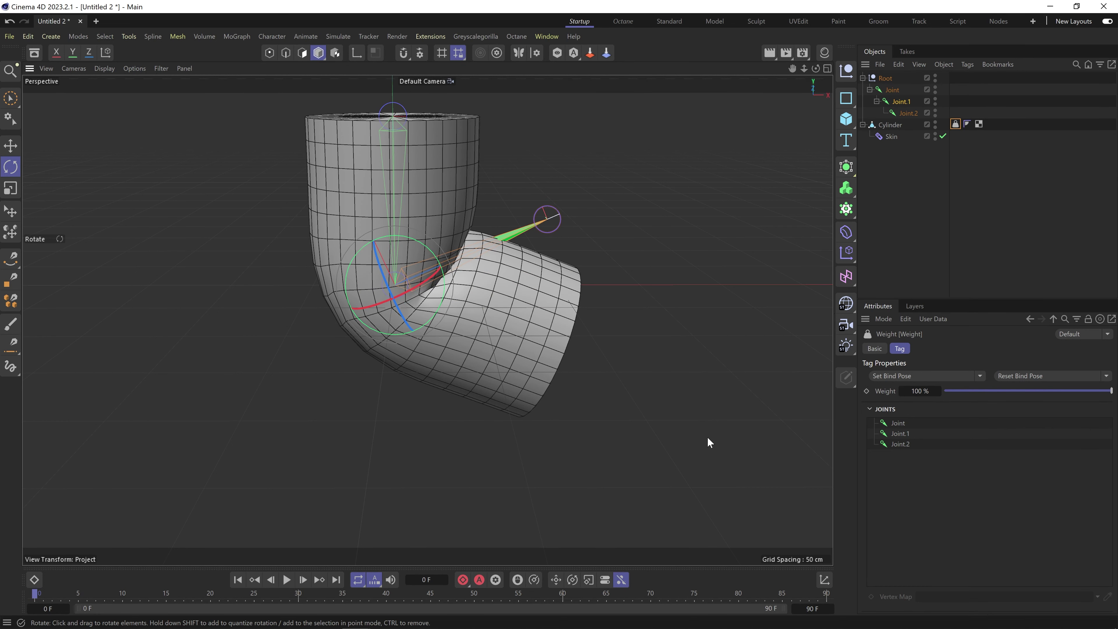
Undo the last Joint.1 rotations and the bind pose change.
key(ctrl+z)
key(ctrl+z)
key(ctrl+z)
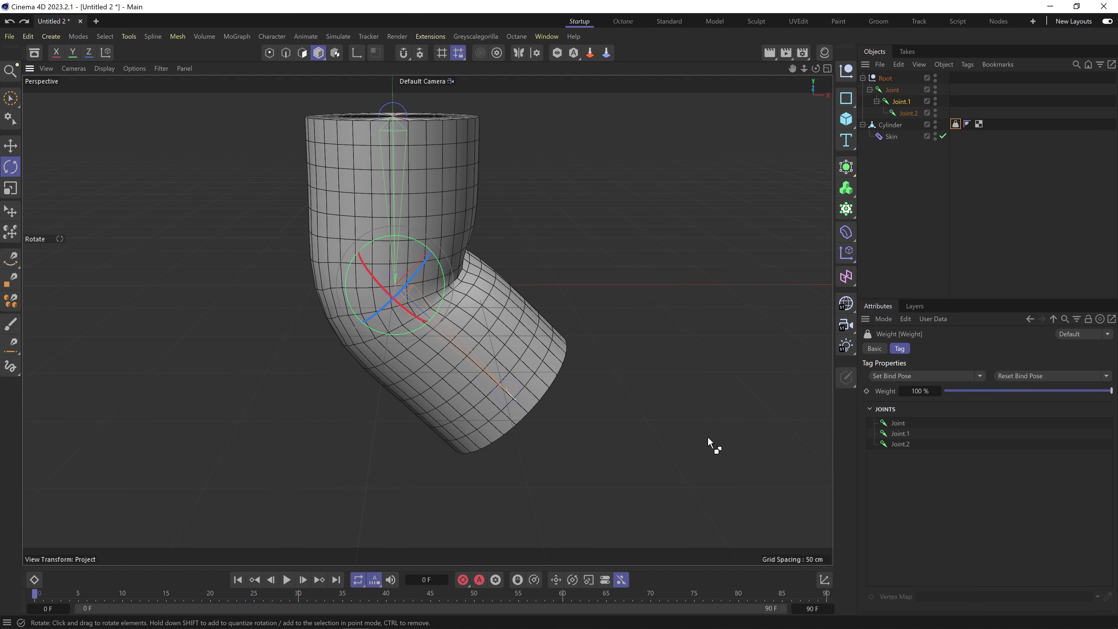
Reset the cylinder's bind pose, and set a new one with Joint.1 rotated diagonally outward from the mesh.
alt+drag(530, 347, 431, 297)
click(1013, 375)
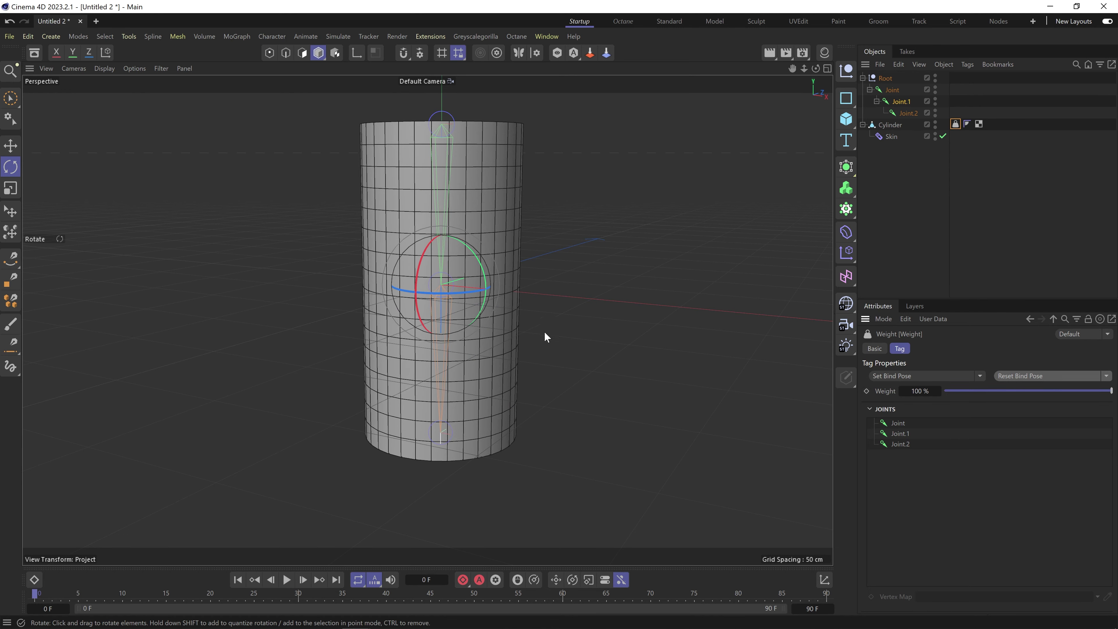
drag(450, 314, 460, 255)
click(905, 379)
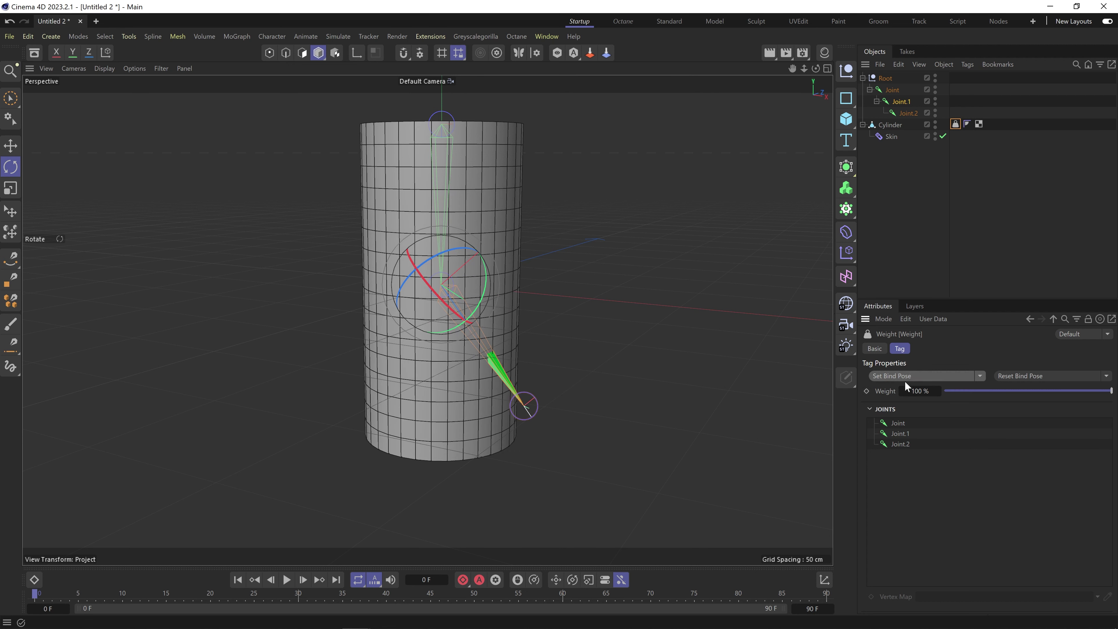
Reset the bind pose, test Joint.1 by rotating it sharply upward, and undo that rotation and the last bind pose set.
click(1014, 375)
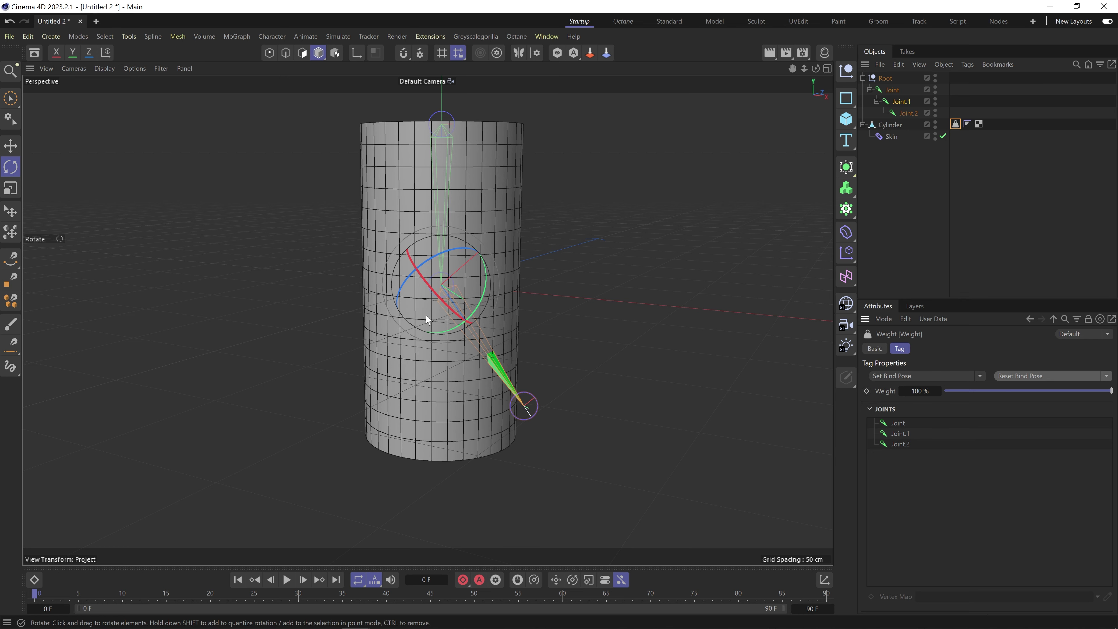
drag(425, 316, 464, 214)
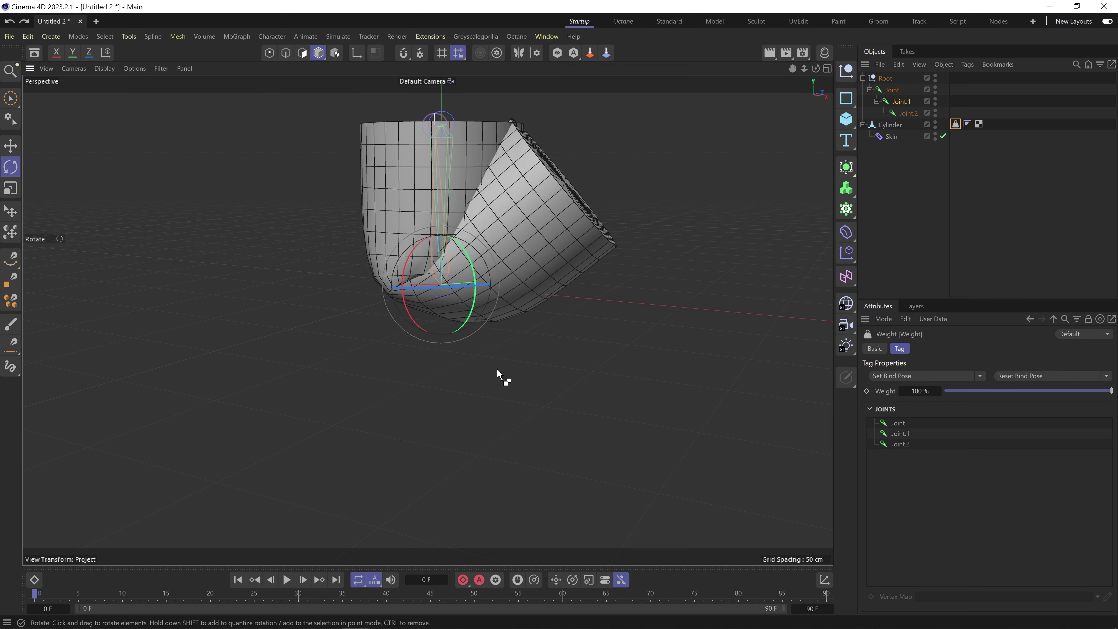
key(ctrl+z)
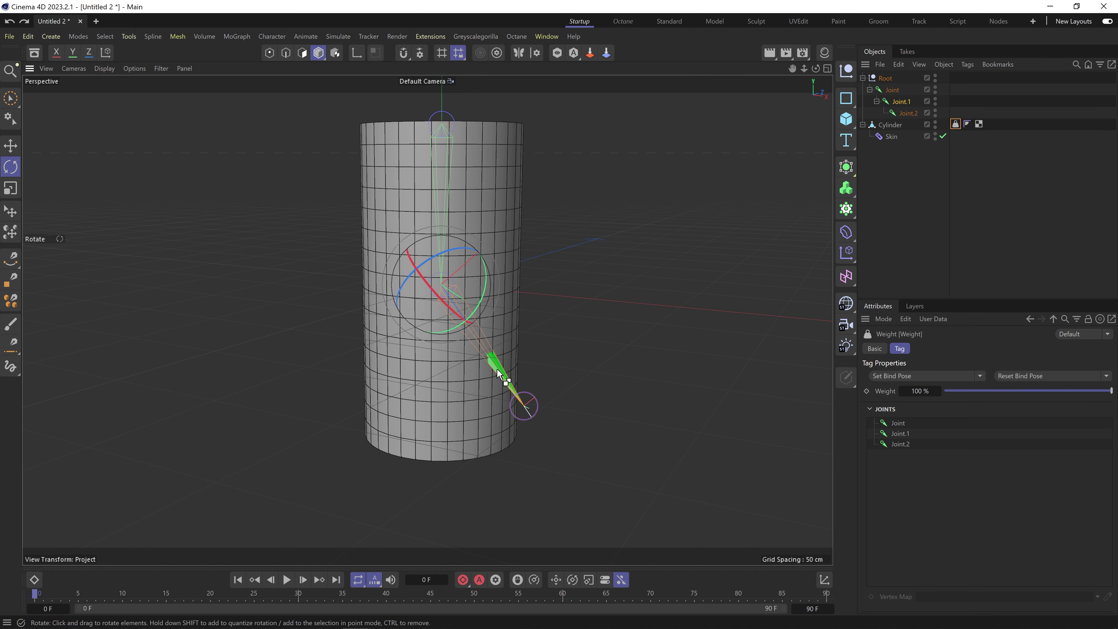
click(497, 370)
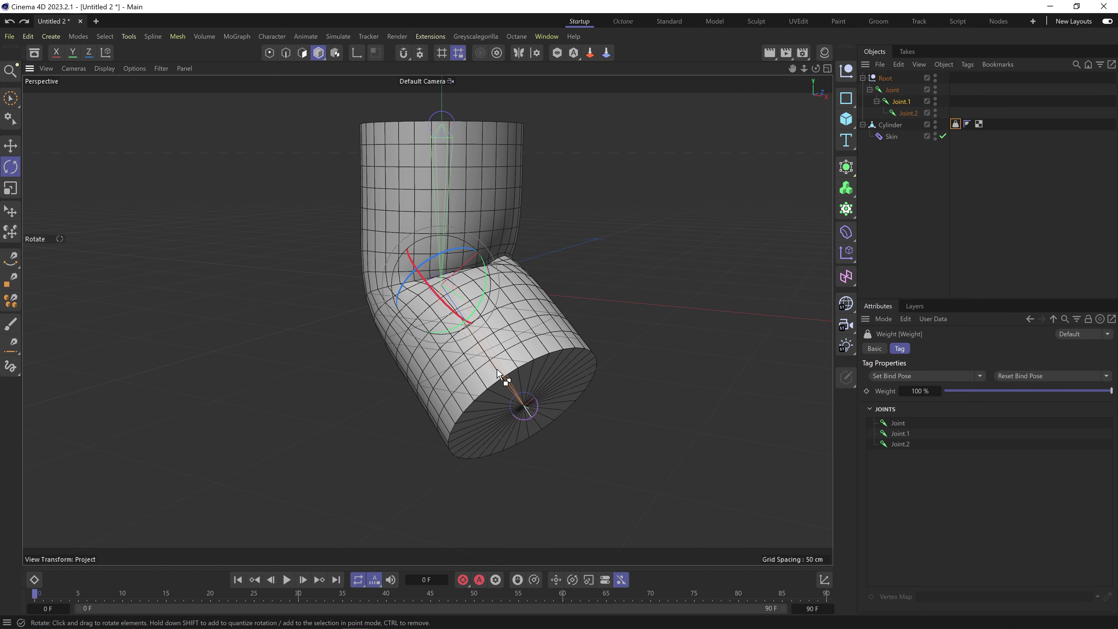
Rotate Joint.1 further outward and apply Set Deformed Mesh in the cylinder's Weight tag.
alt+drag(656, 324, 495, 323)
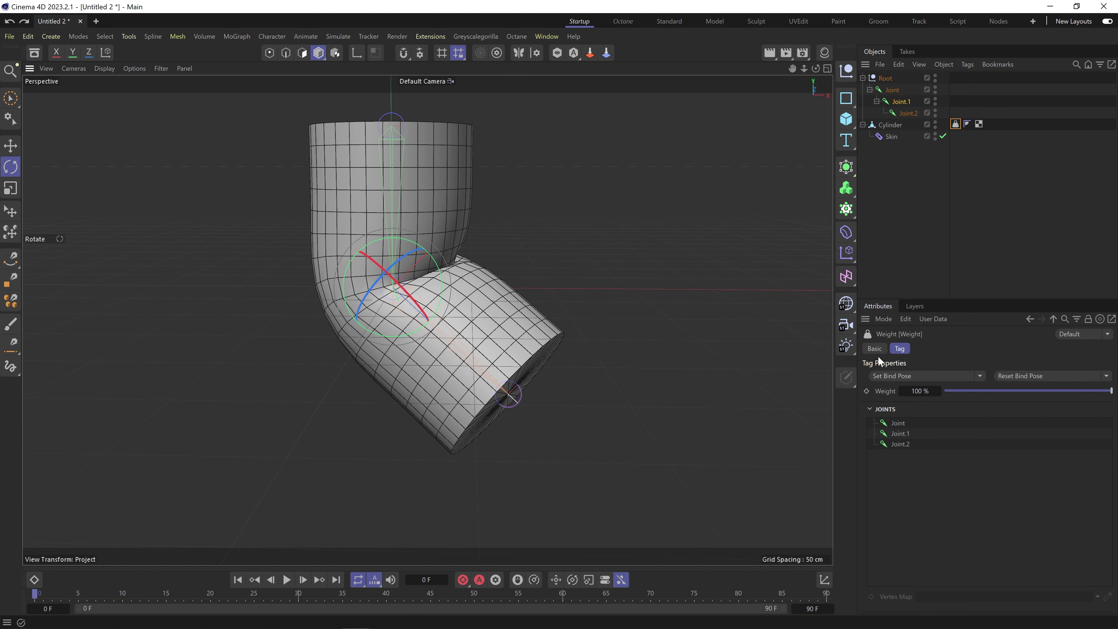
drag(432, 283, 435, 201)
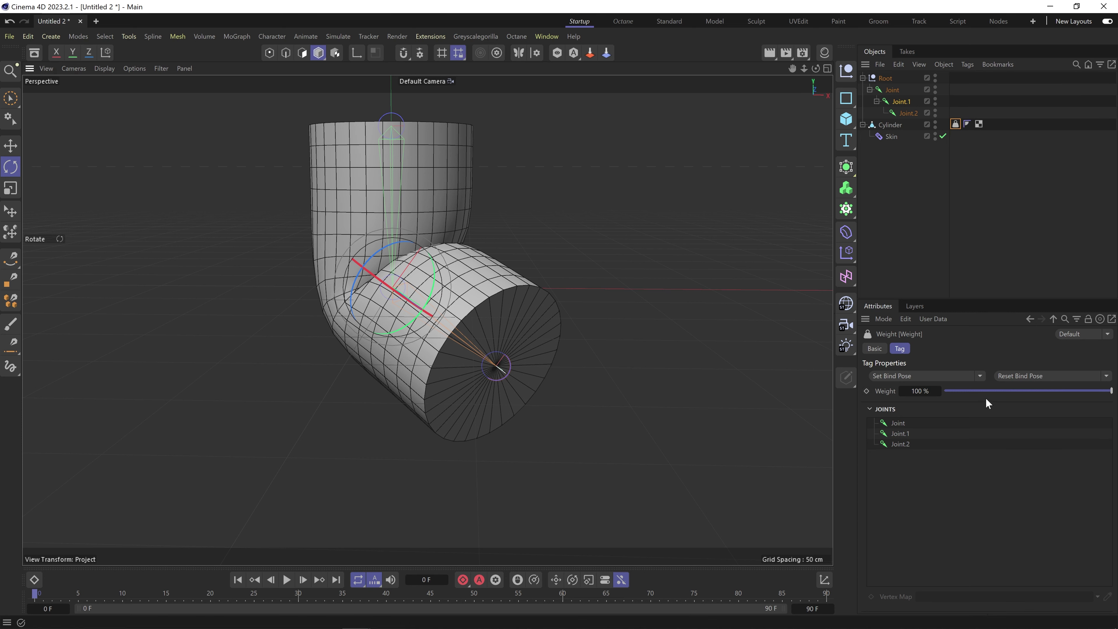
click(980, 376)
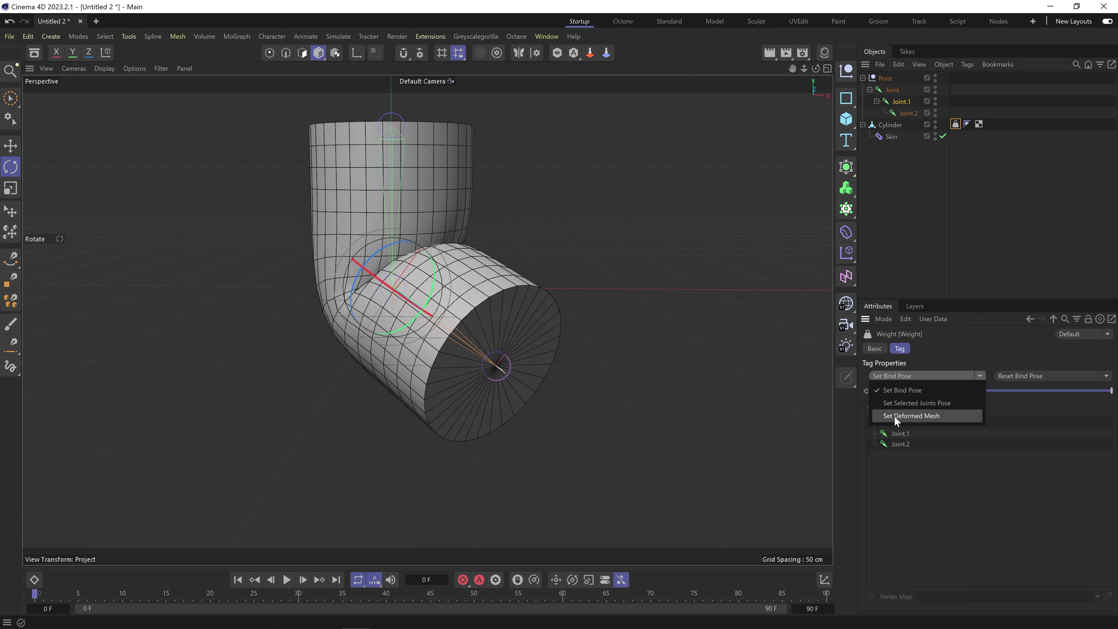
click(927, 416)
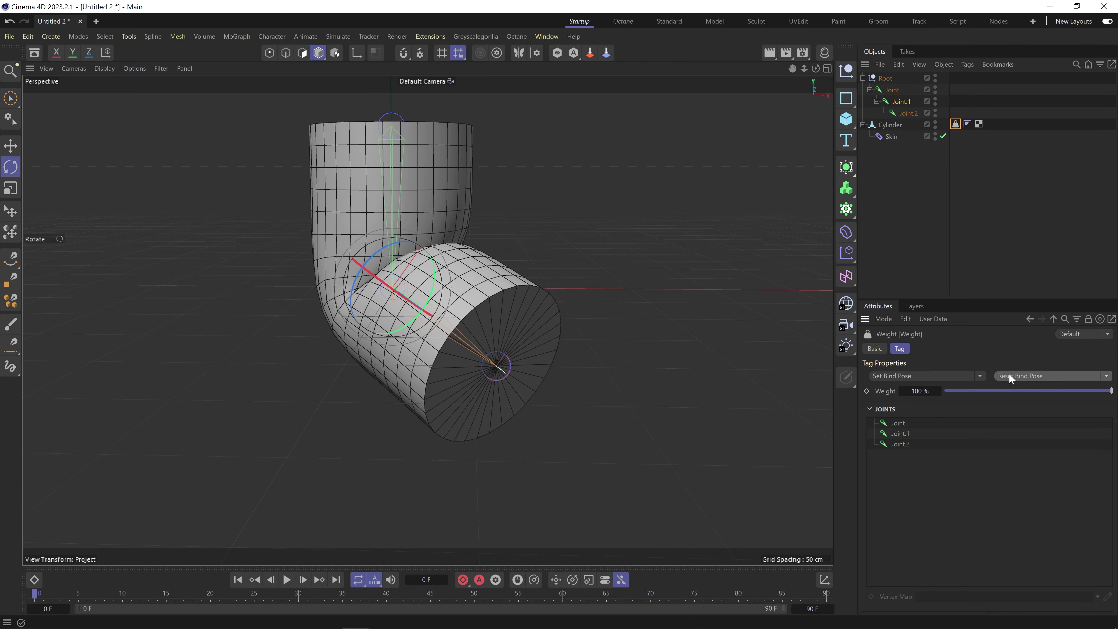
Swing Joint.1 to the opposite side of the cylinder and return it to its stored pose with Reset Bind Pose.
drag(304, 211, 317, 185)
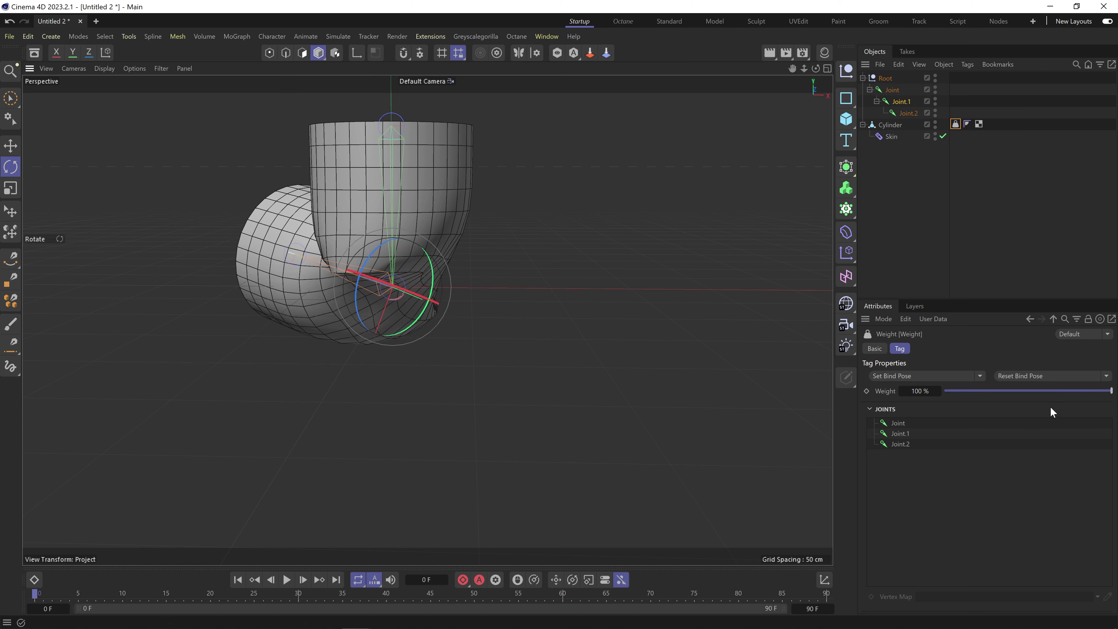
click(1022, 377)
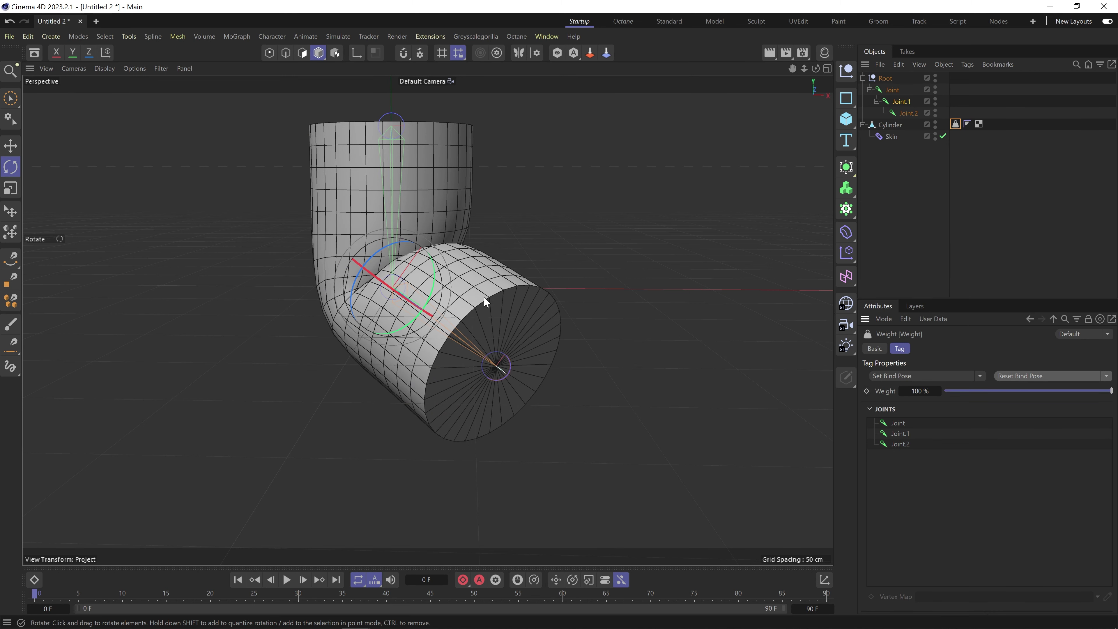
alt+drag(383, 210, 469, 206)
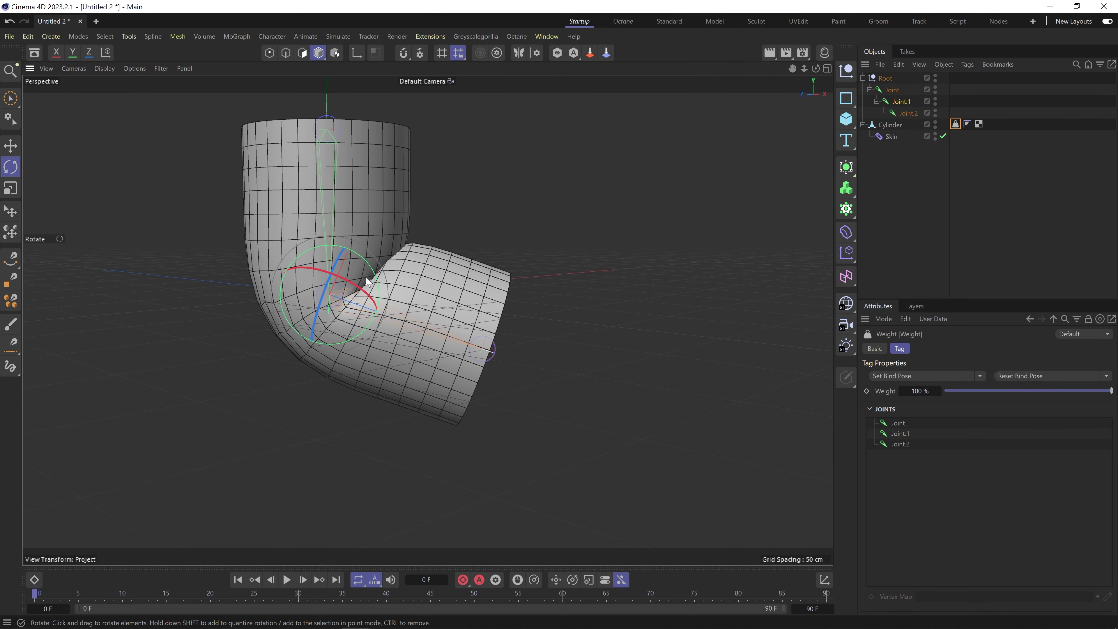
alt+middle_drag(365, 277, 451, 292)
alt+middle_drag(508, 320, 435, 320)
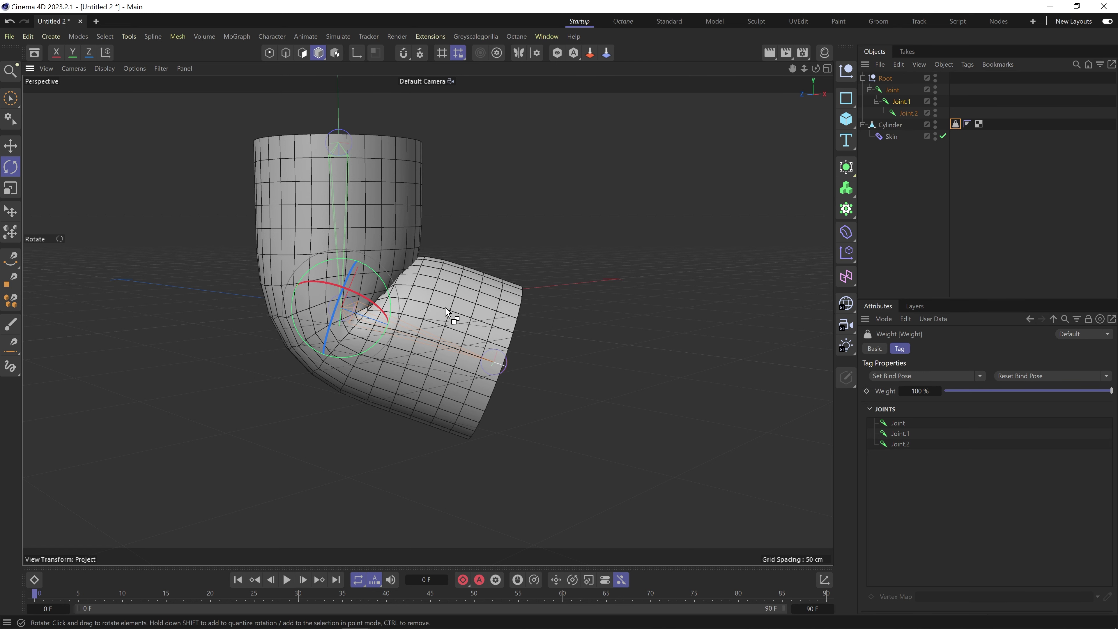
Undo the recent Joint.1 rotations and bind pose changes.
key(ctrl+z)
key(ctrl+z)
click(892, 186)
key(ctrl+z)
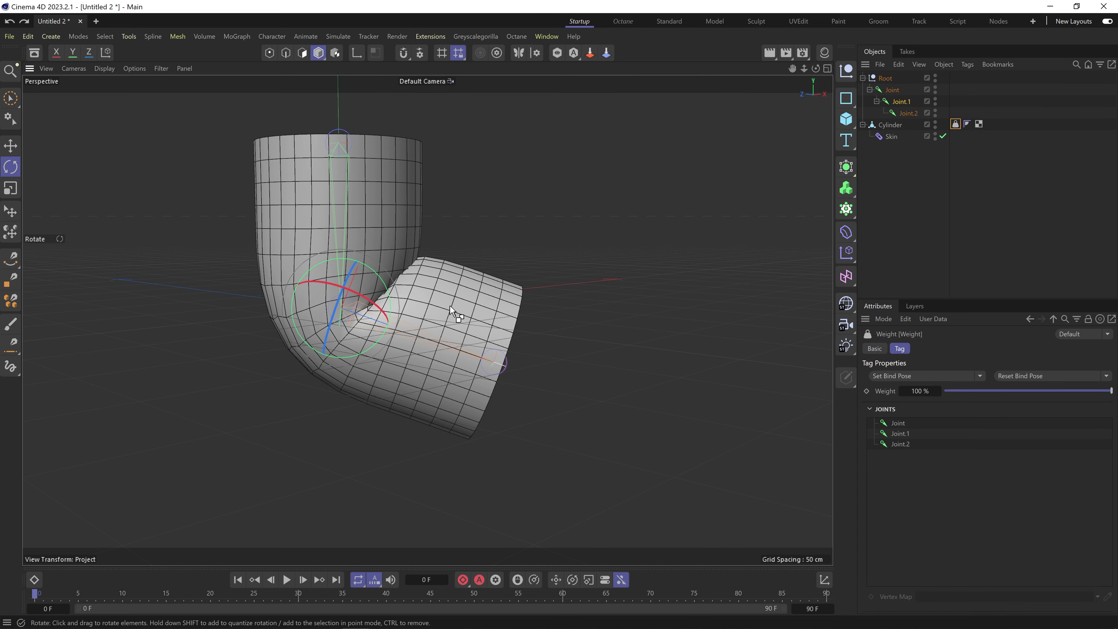
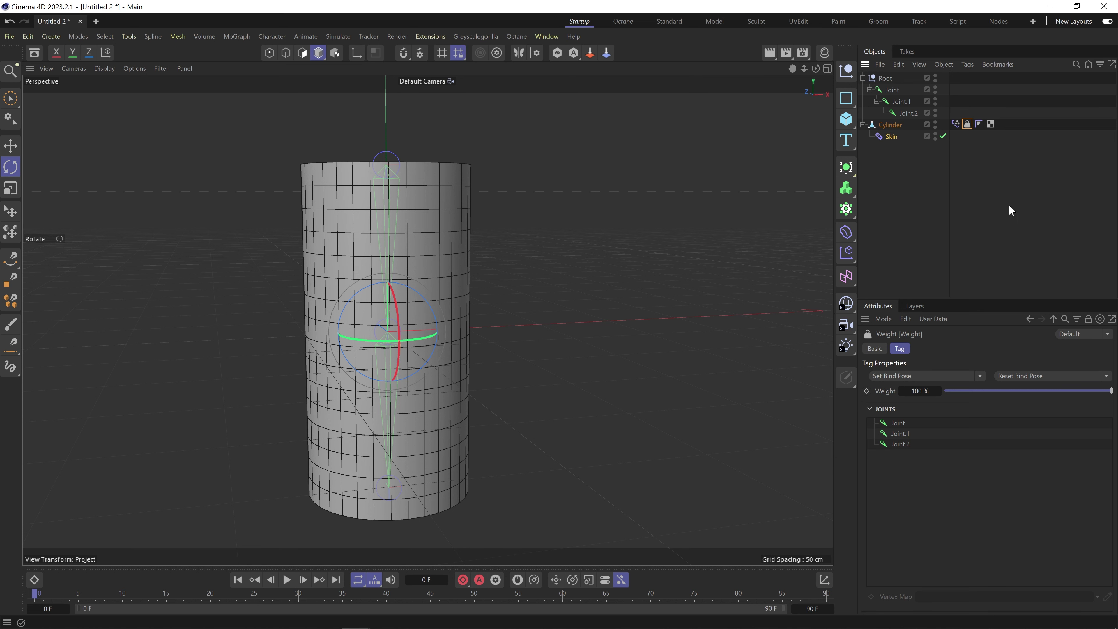
Examine the cylinder's Pose Morph tag, including its mixing options and Base Pose, alongside the Weight tag's bind pose settings.
click(955, 123)
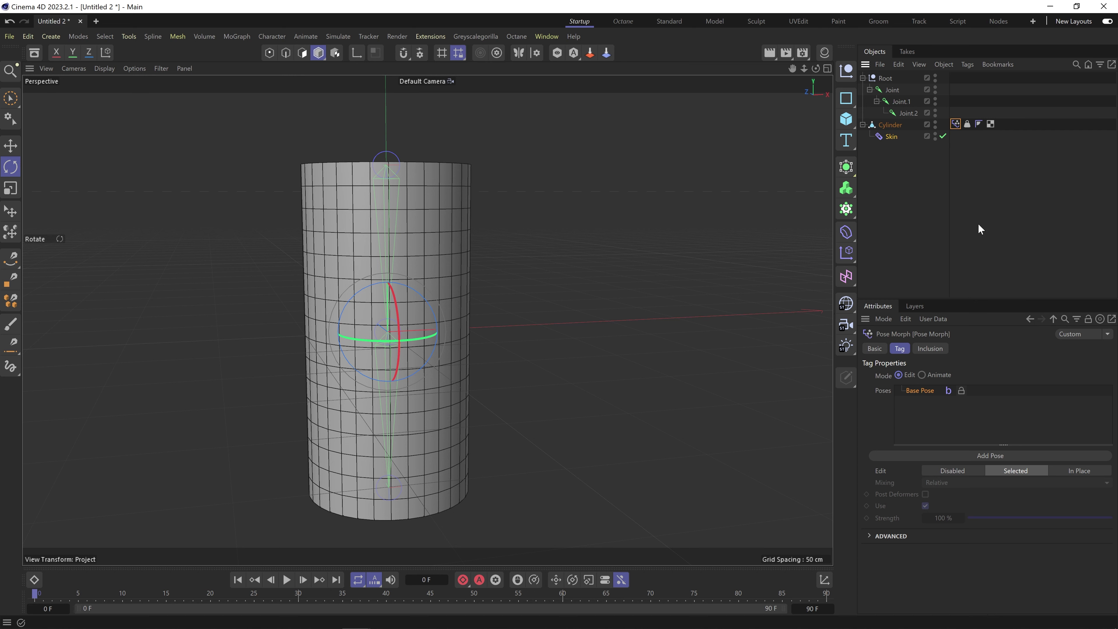
click(967, 123)
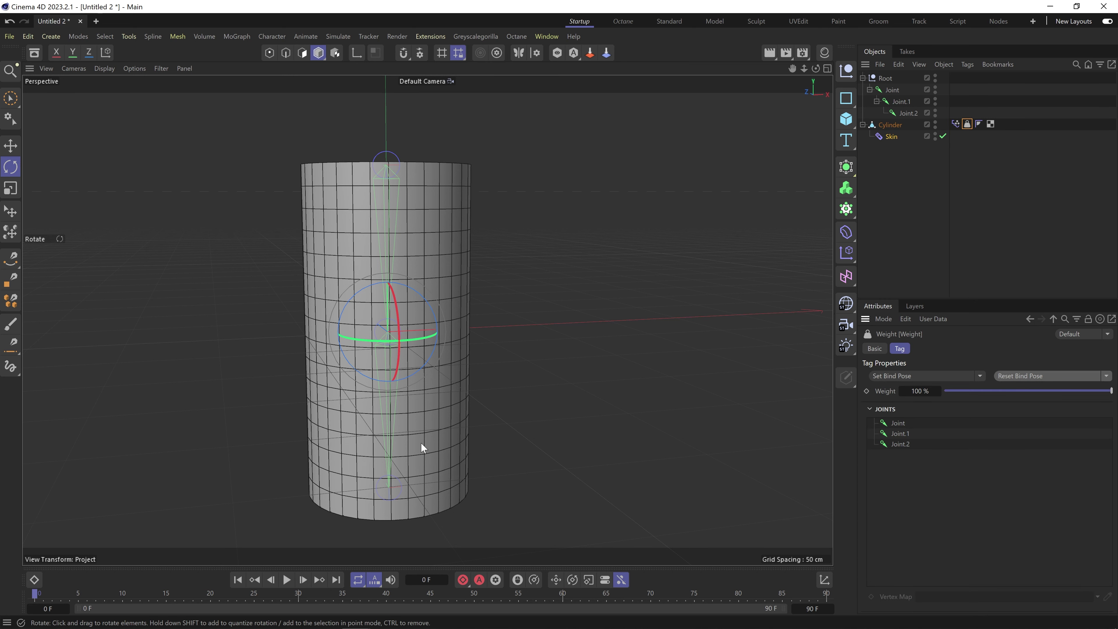
click(952, 123)
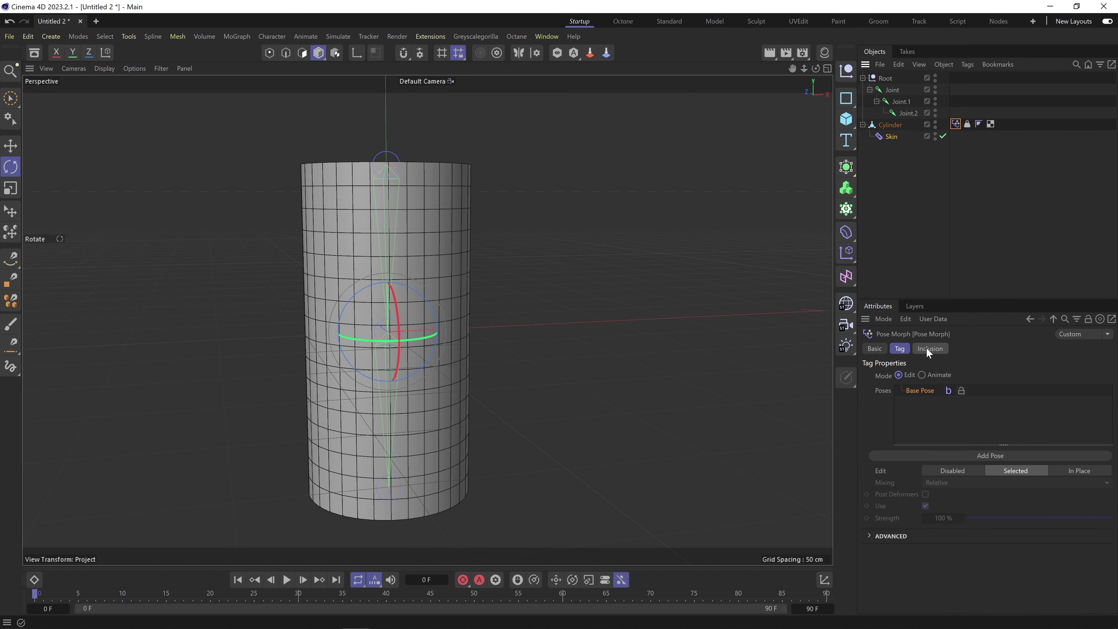
click(878, 348)
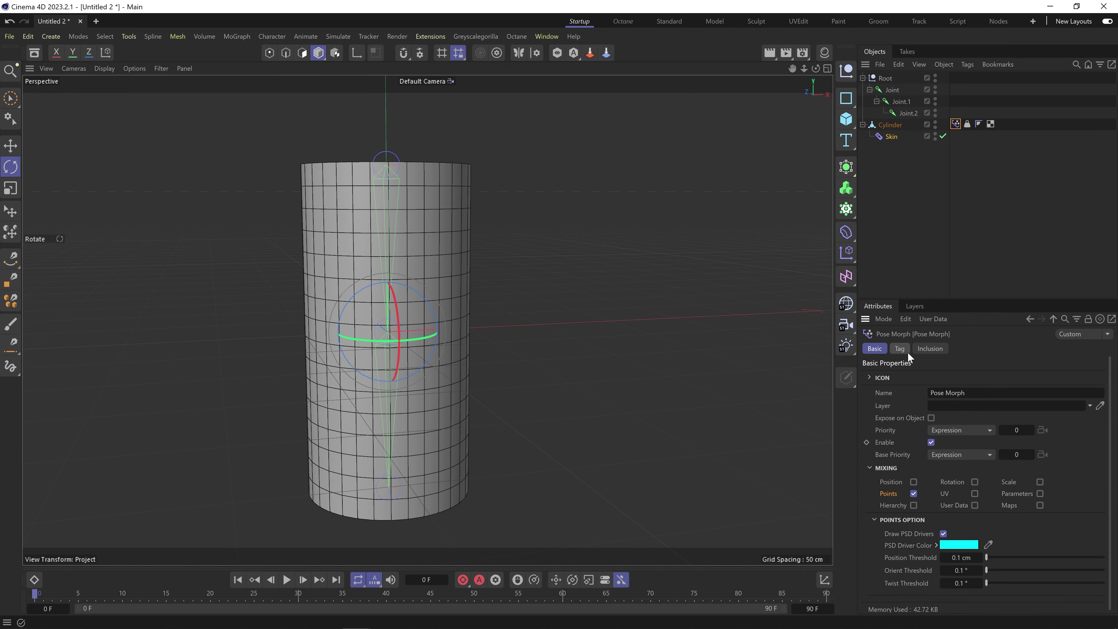
click(900, 349)
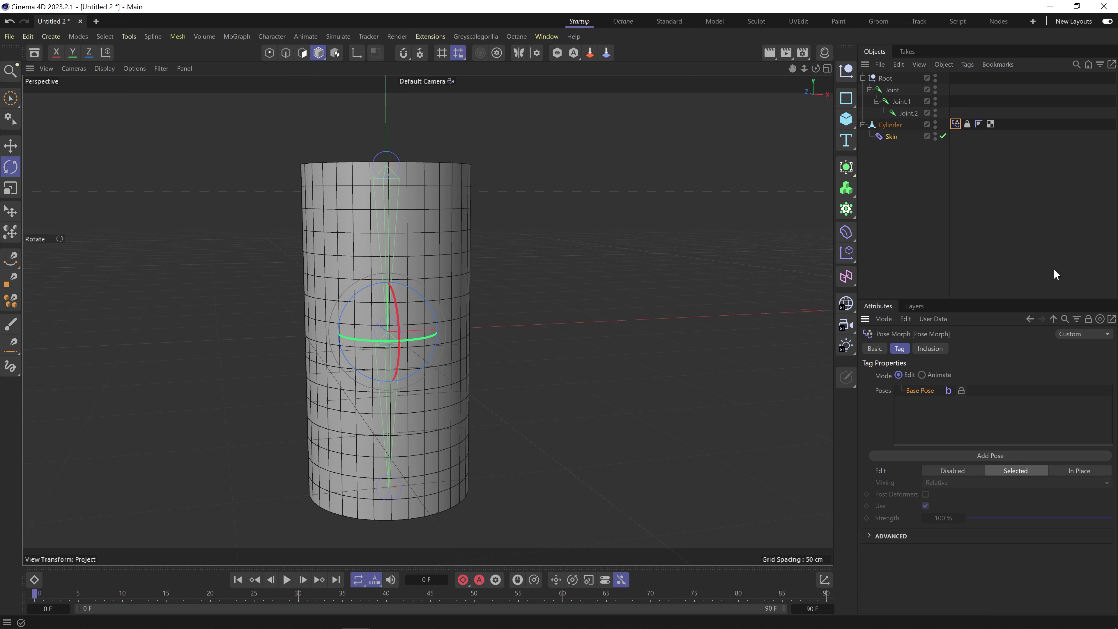
click(967, 123)
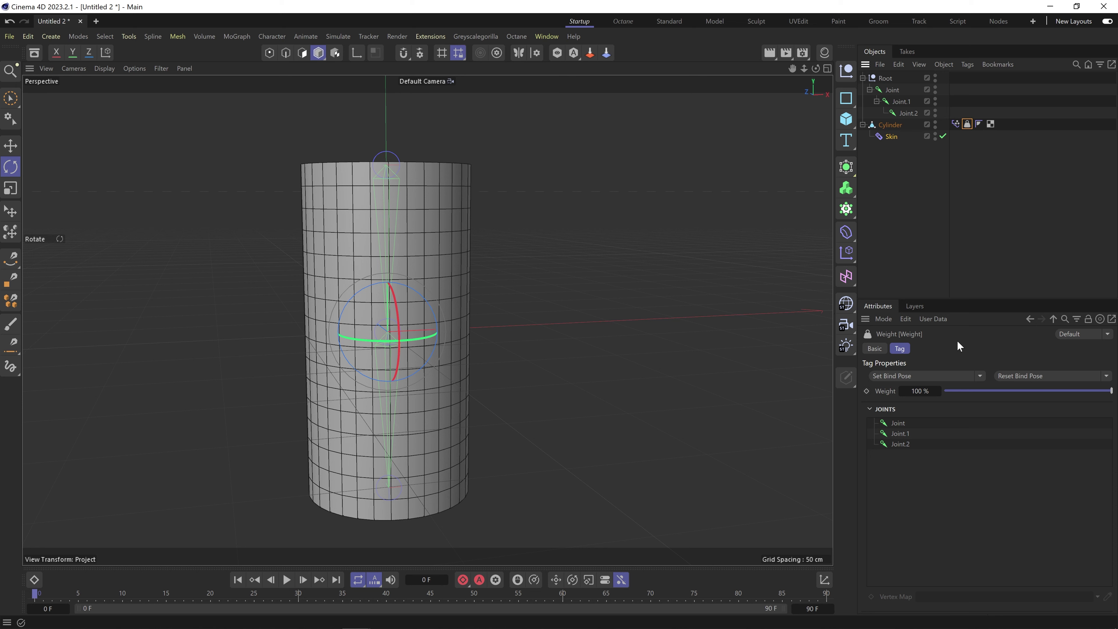
click(955, 123)
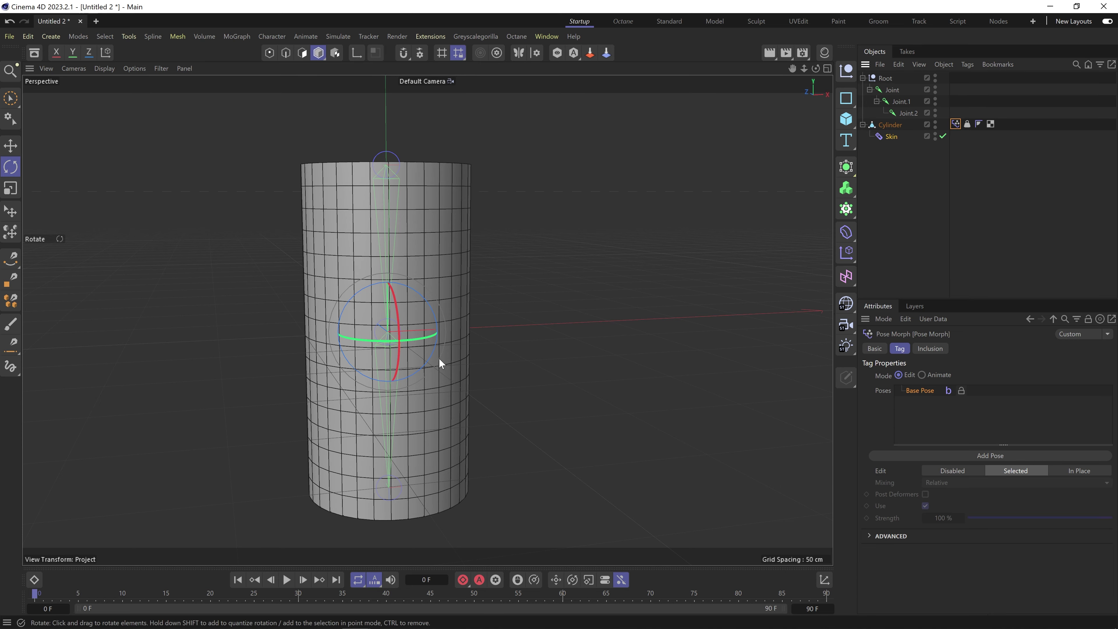
Rotate Joint.1 diagonally outward so the lower half of the cylinder bends with it.
alt+middle_drag(368, 282, 433, 260)
alt+right_drag(462, 235, 431, 238)
alt+drag(409, 236, 455, 249)
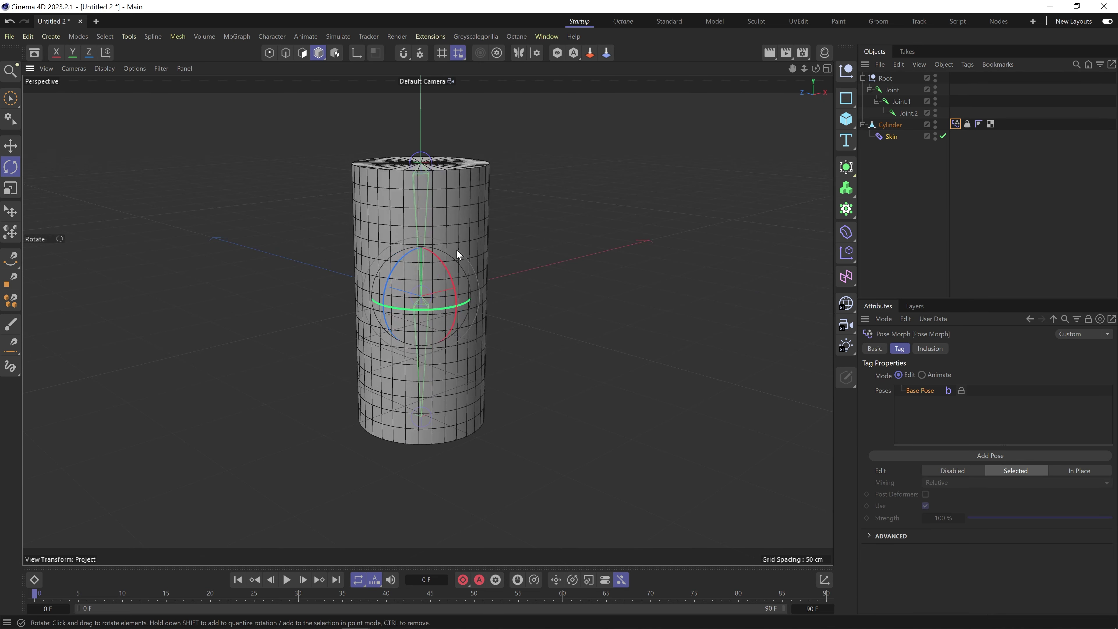
alt+middle_drag(403, 229, 356, 251)
alt+right_drag(357, 252, 413, 259)
alt+middle_drag(427, 265, 416, 246)
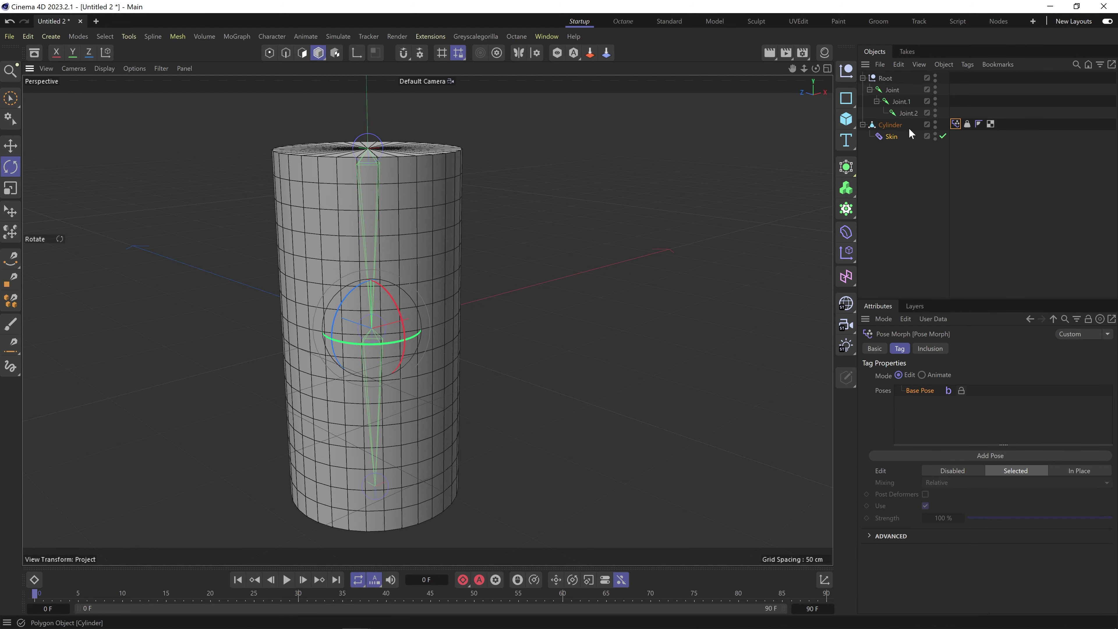
click(901, 102)
drag(403, 323, 363, 220)
Apply Set Deformed Mesh in the cylinder's Weight tag for the bent Joint.1 pose.
click(967, 124)
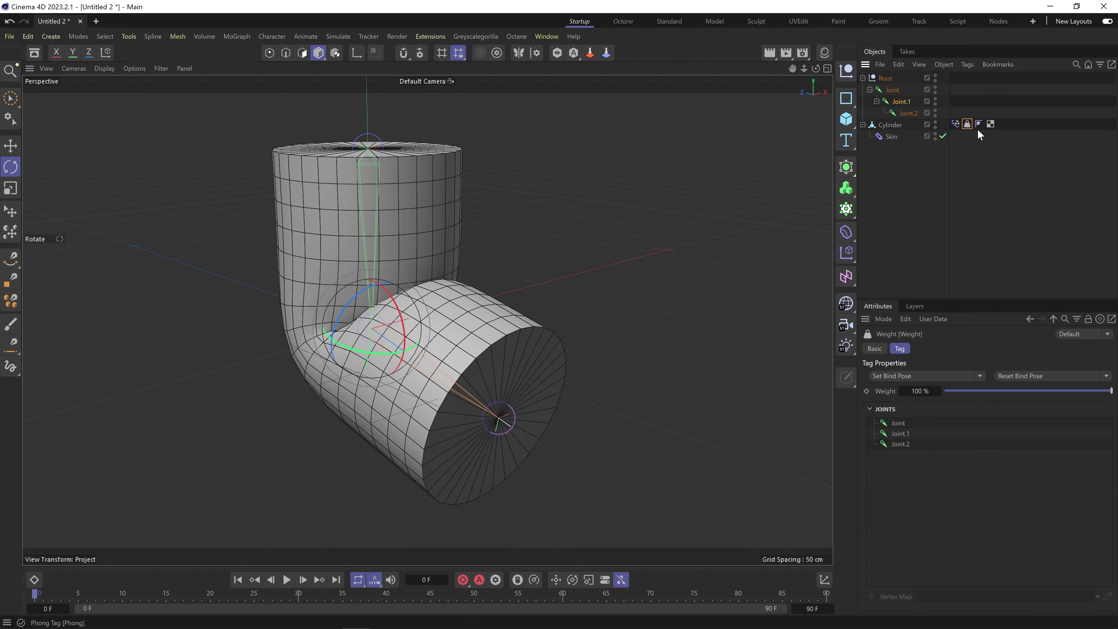
click(979, 376)
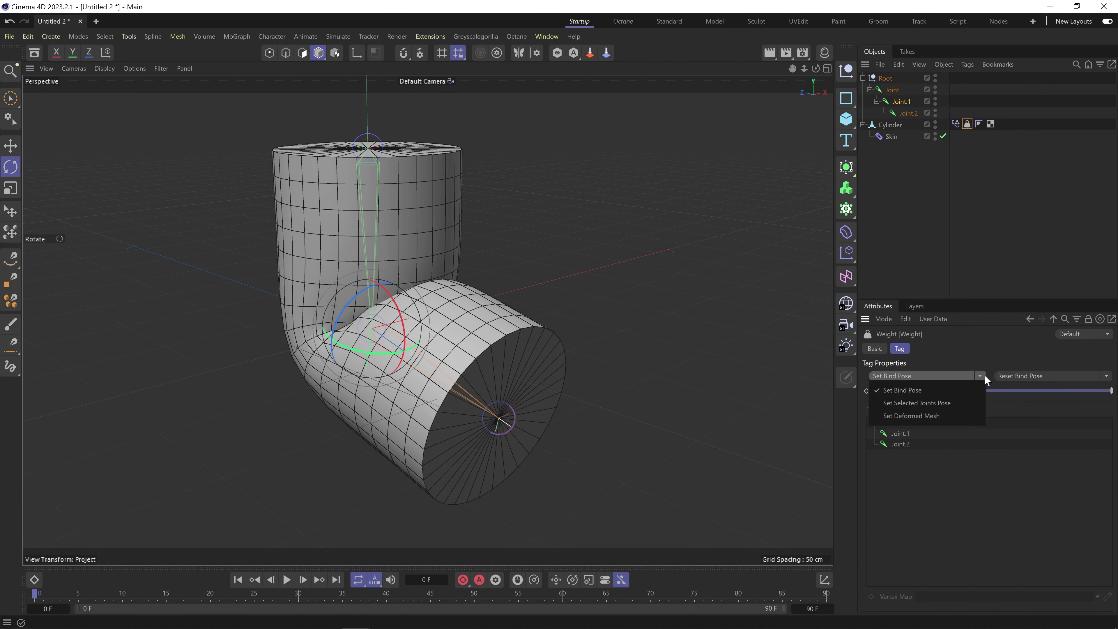
click(906, 416)
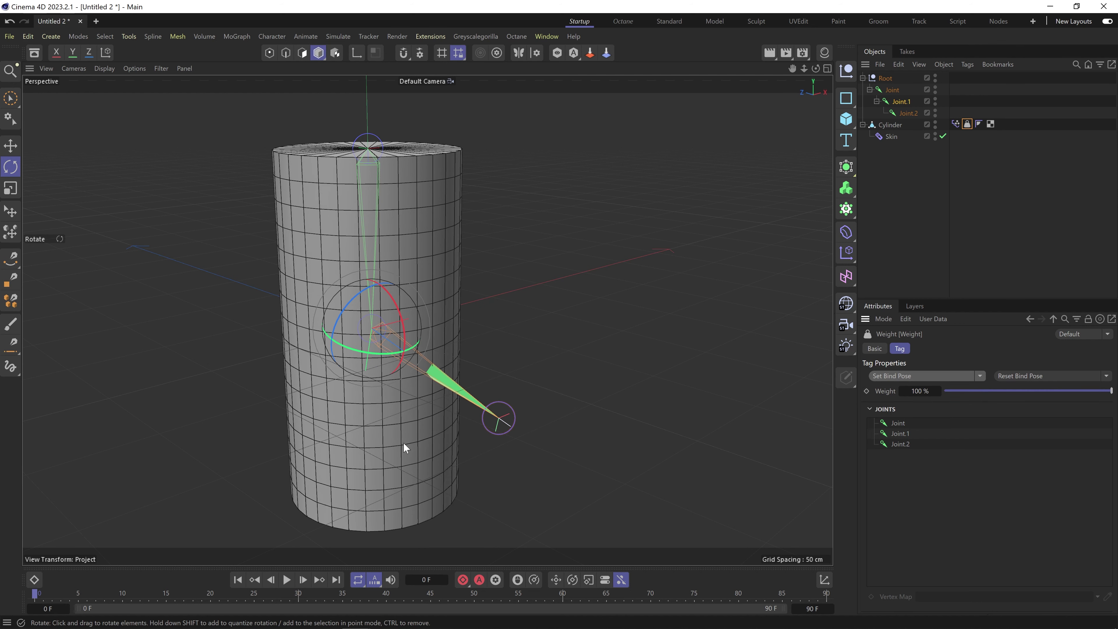
Rotate Joint.1 upward to test how the cylinder deforms, and review the Weight tag's Set Bind Pose options.
alt+middle_drag(398, 425, 424, 360)
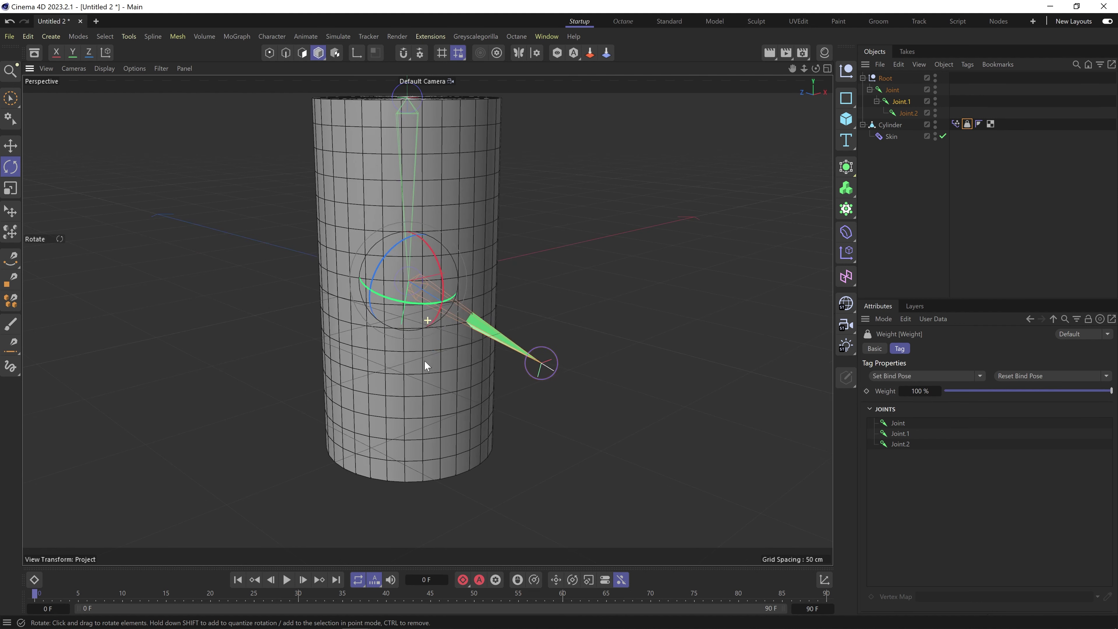
alt+drag(424, 360, 424, 318)
alt+middle_drag(424, 319, 429, 364)
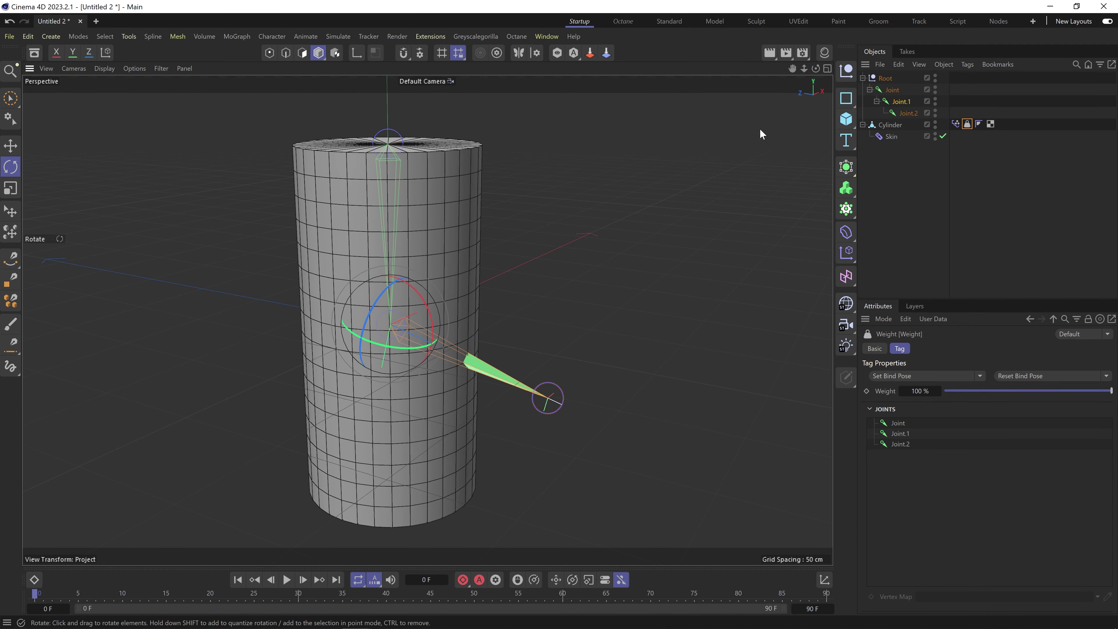
drag(430, 317, 472, 347)
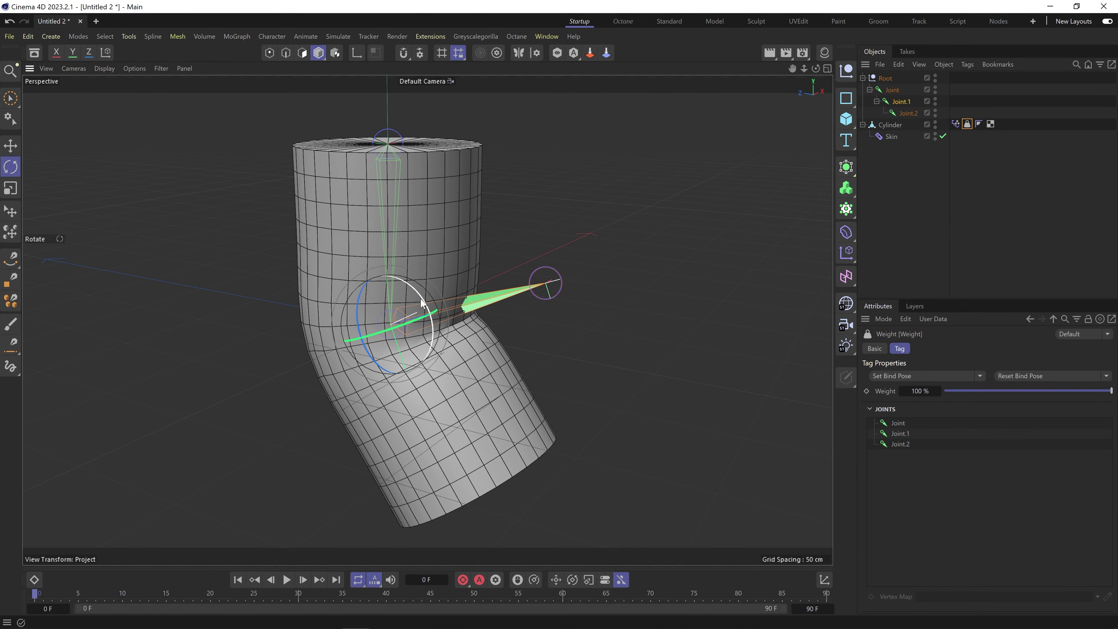
drag(419, 298, 422, 303)
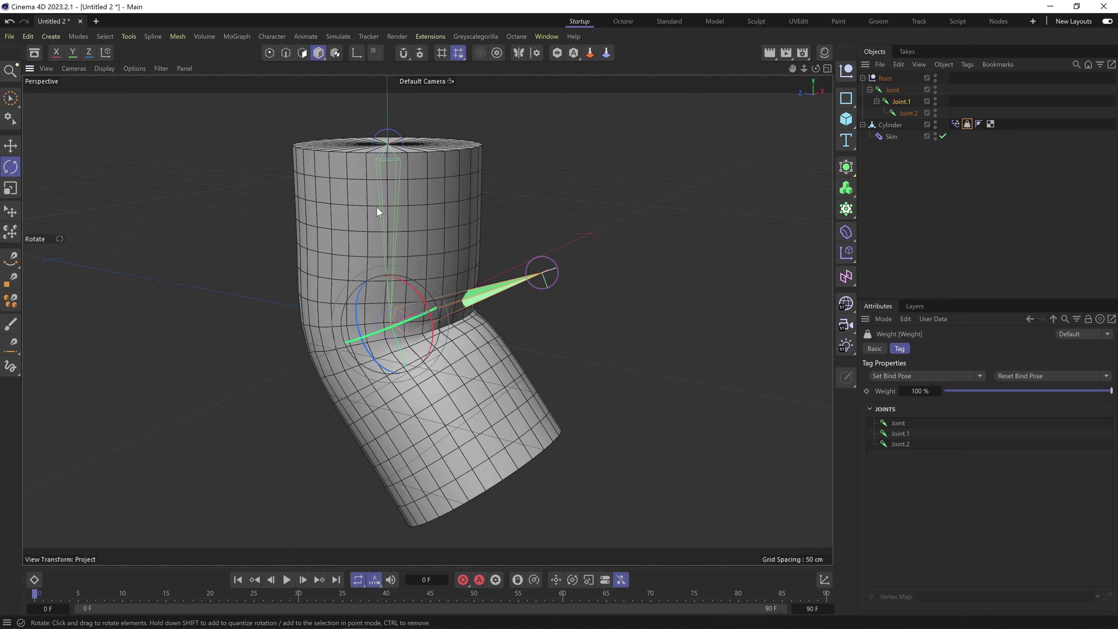
click(980, 377)
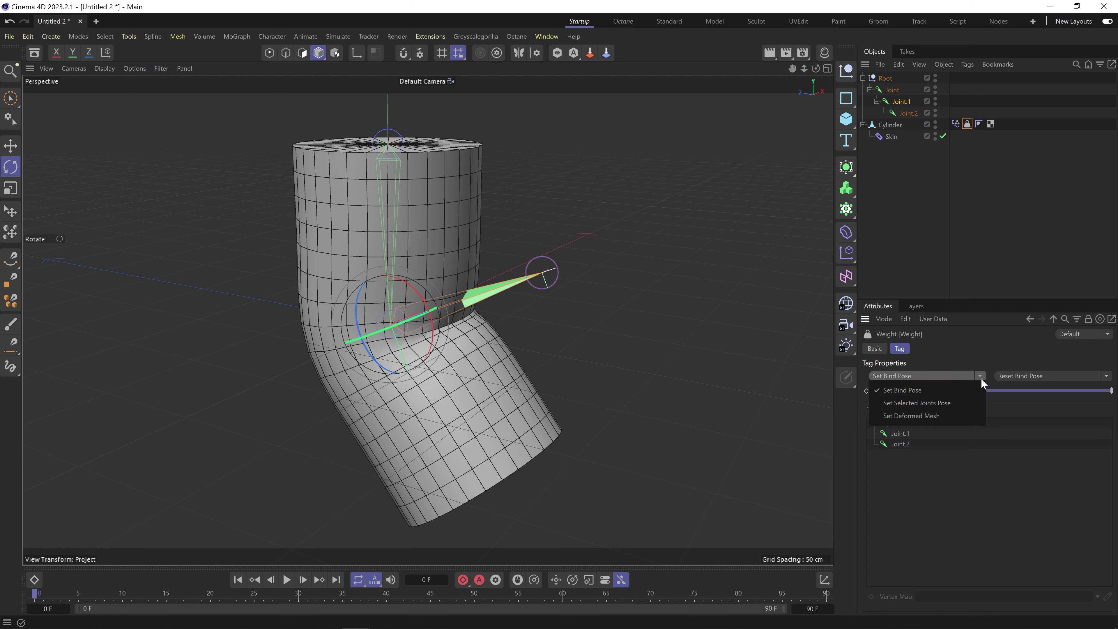
click(892, 494)
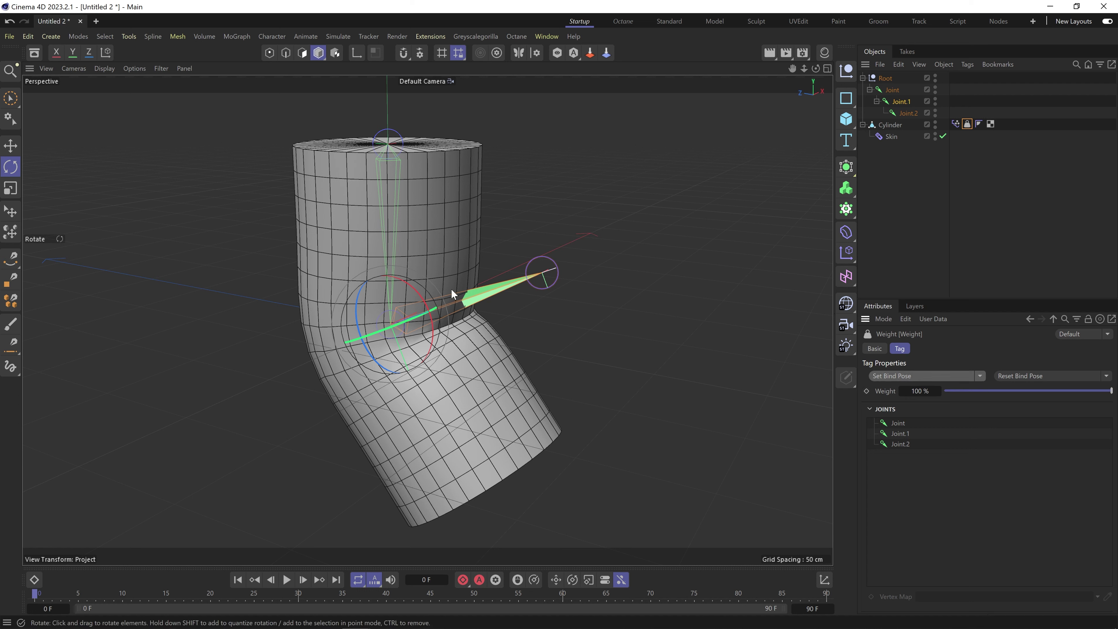
Try the Pose Morph tag's Animate mode and Strength setting, and return to Edit mode with Base Pose selected.
click(954, 125)
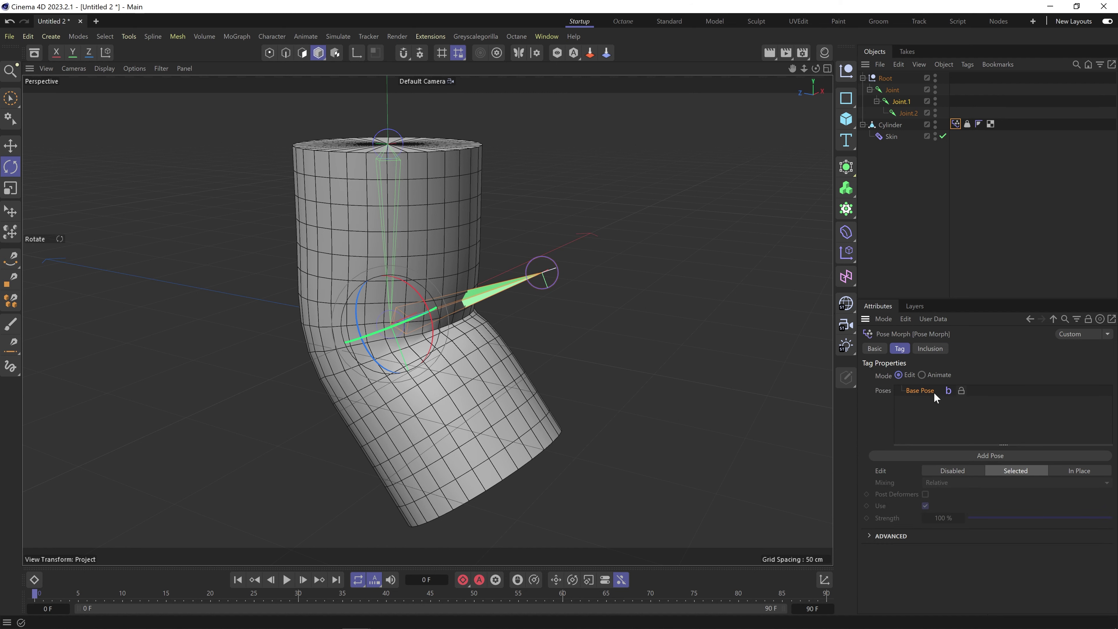
click(923, 374)
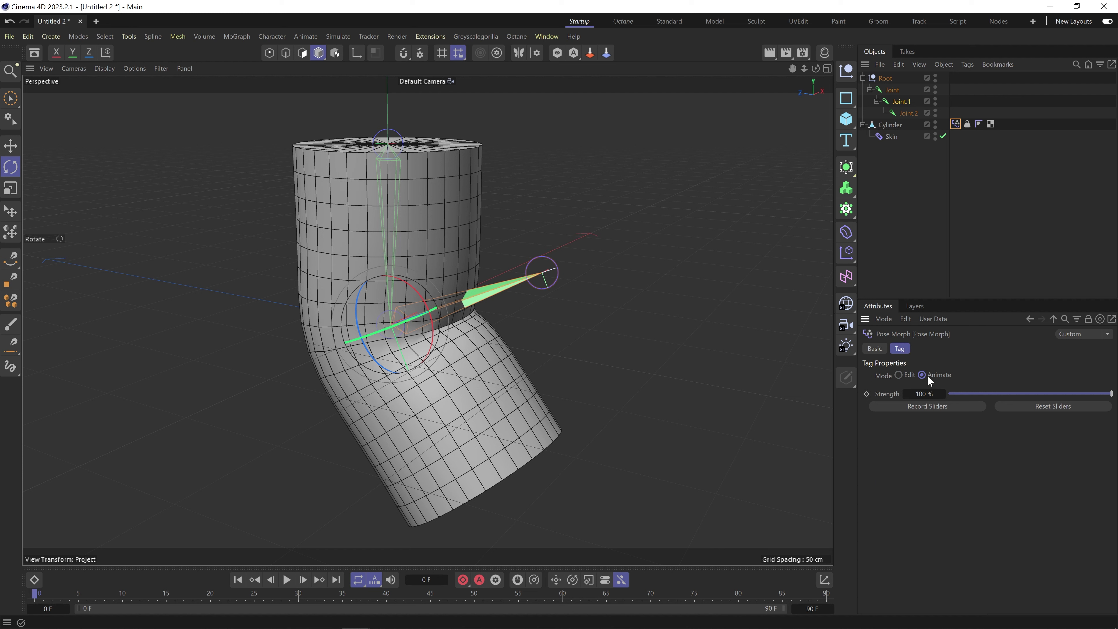
drag(1034, 393, 859, 376)
click(898, 375)
click(925, 391)
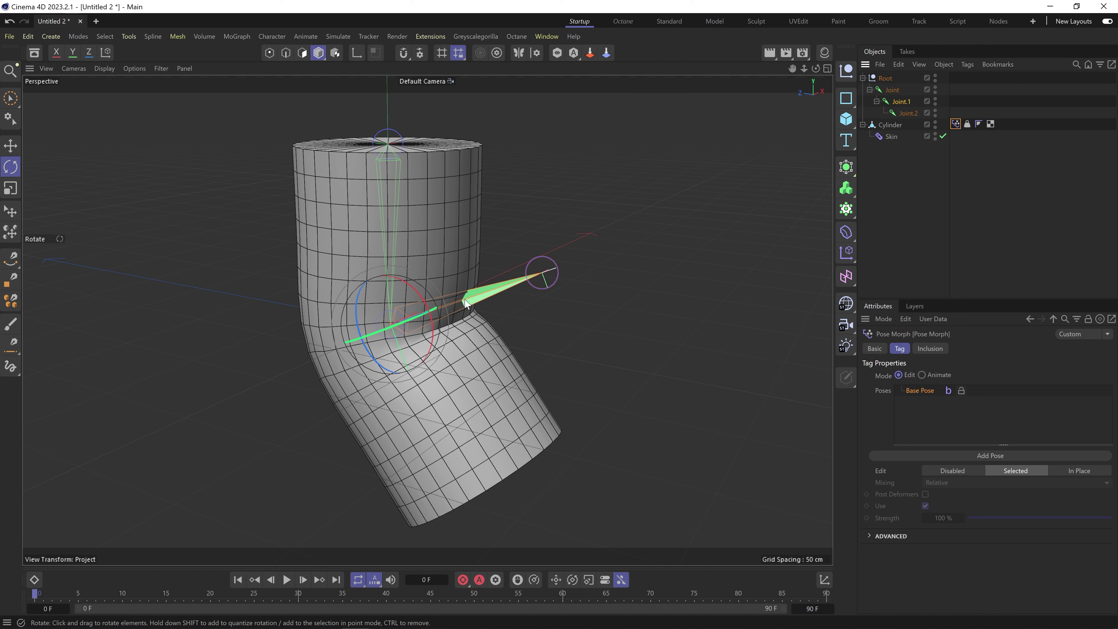
Delete the Pose Morph tag from the cylinder and rotate Joint.1 to test how the mesh deforms without it.
click(967, 124)
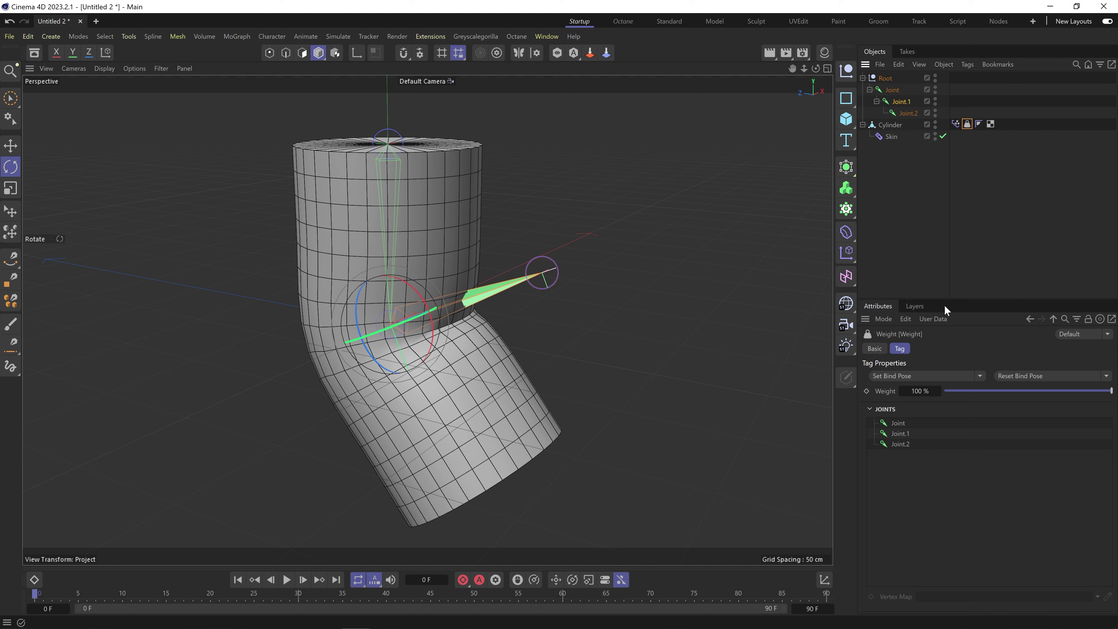
click(979, 373)
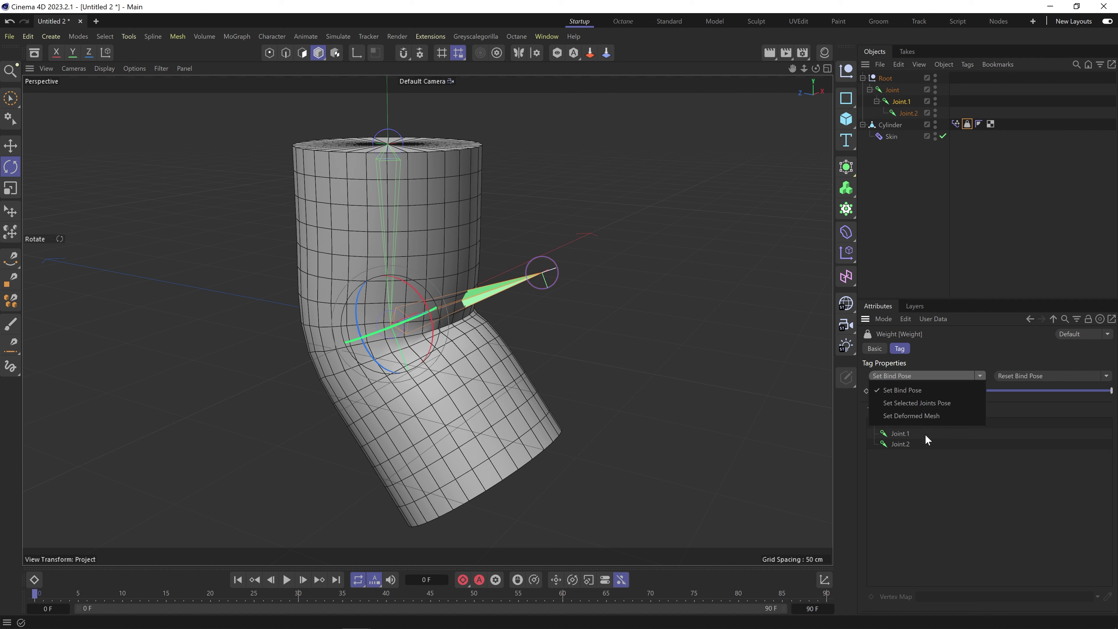
click(938, 469)
click(956, 126)
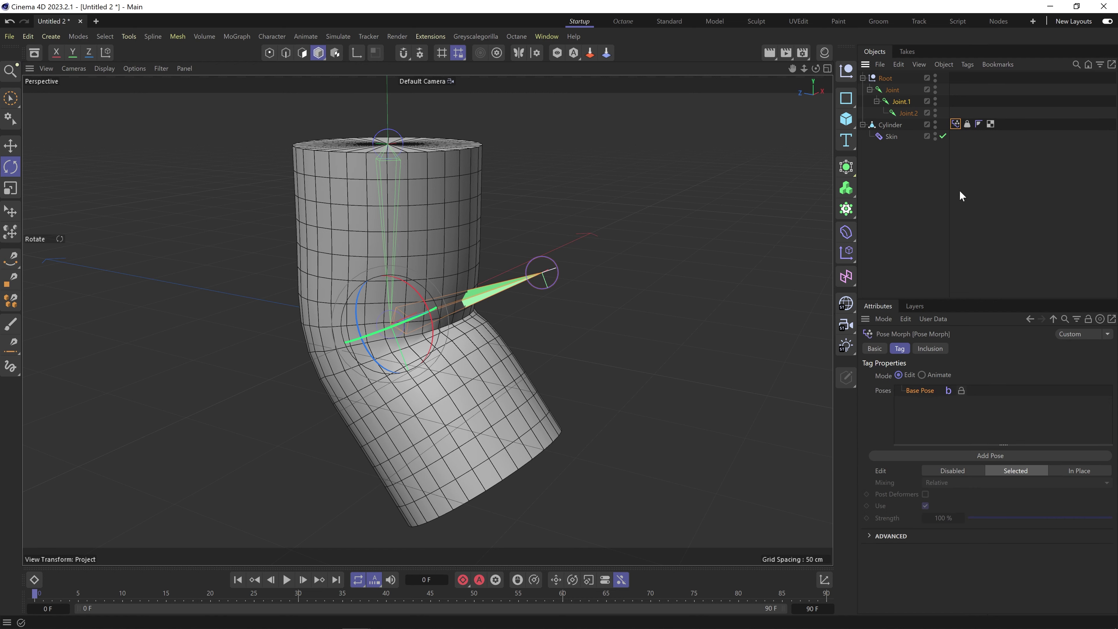
key(Delete)
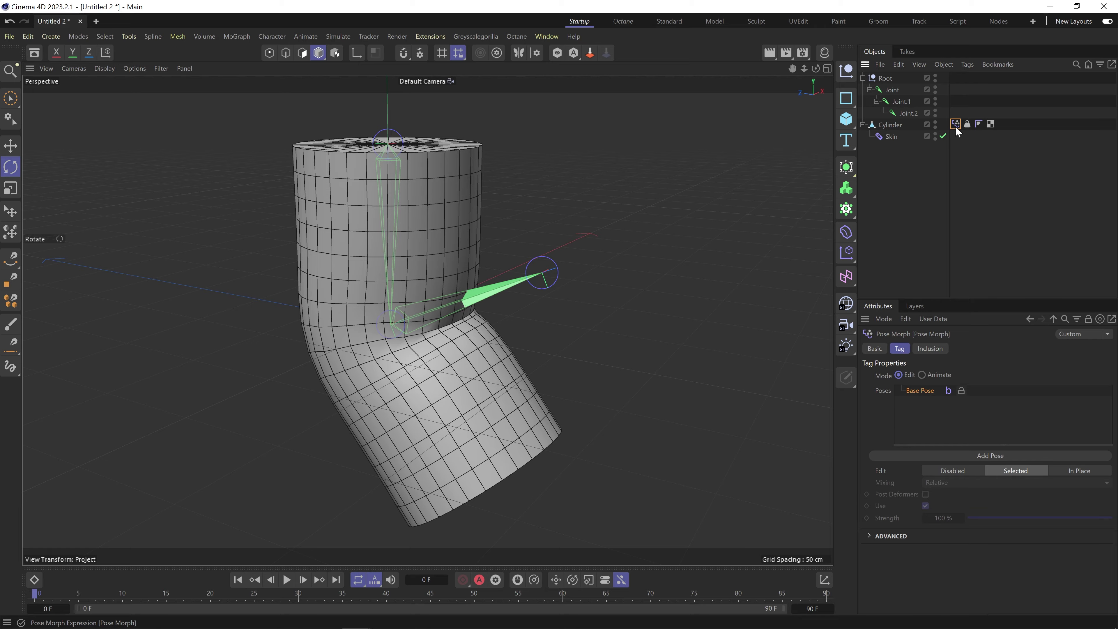
click(897, 101)
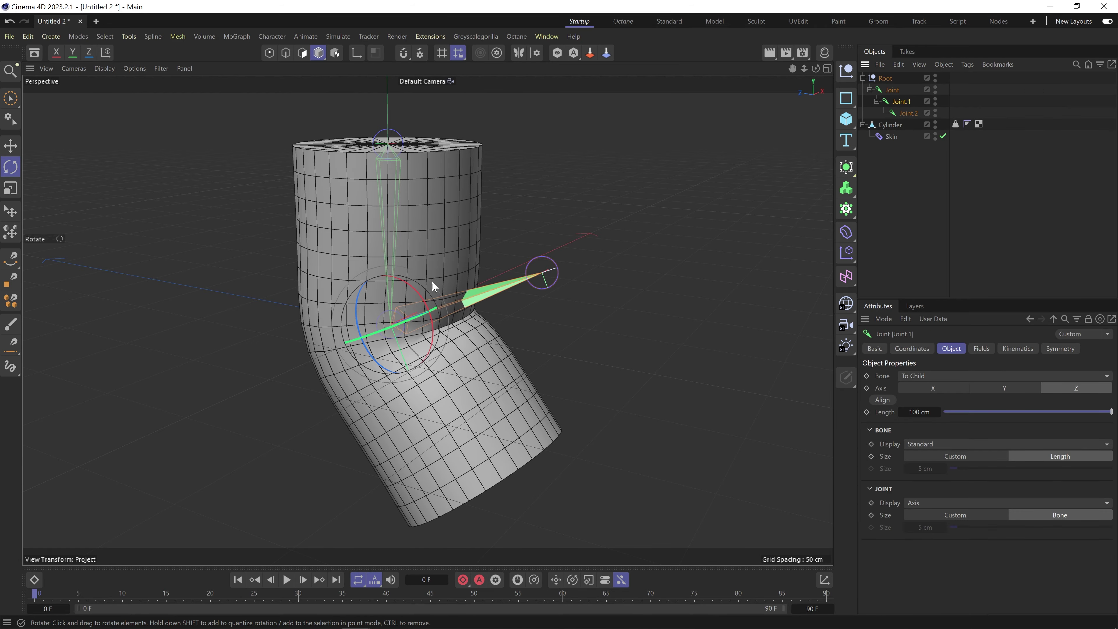
drag(417, 291, 480, 272)
Undo the recent edits back to the earlier bent Joint.1 pose with the Pose Morph tag still on the cylinder.
key(ctrl+z)
key(ctrl+z)
key(ctrl+z)
key(ctrl+z)
key(ctrl+z)
key(ctrl+z)
key(ctrl+z)
key(ctrl+z)
key(ctrl+z)
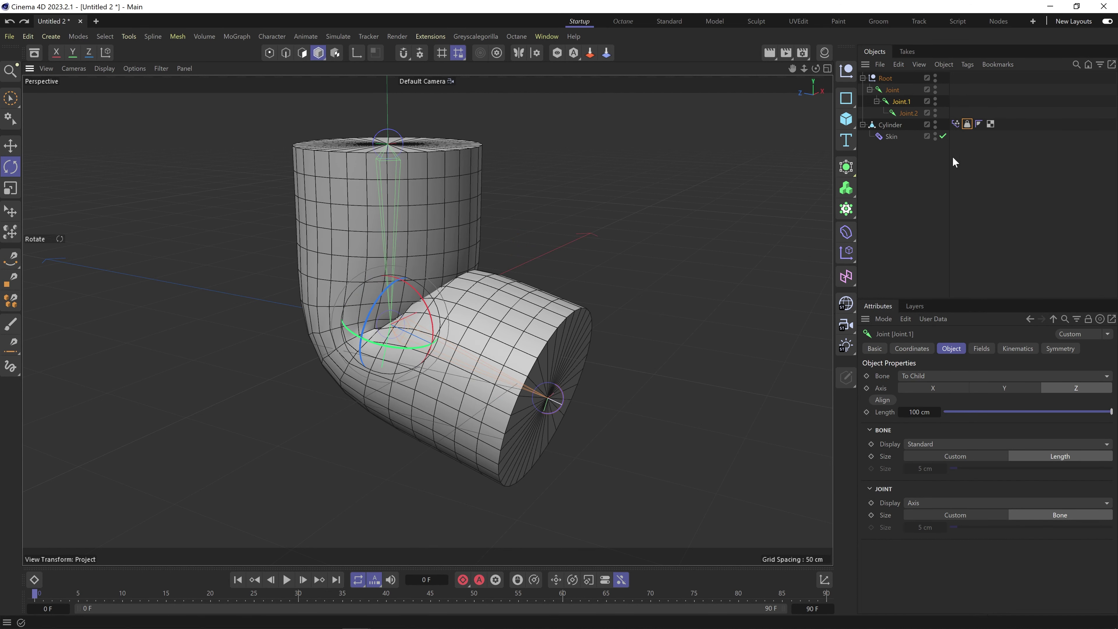
Delete the Pose Morph tag and try Set Bind Pose and Reset Bind Pose in the cylinder's Weight tag.
click(955, 124)
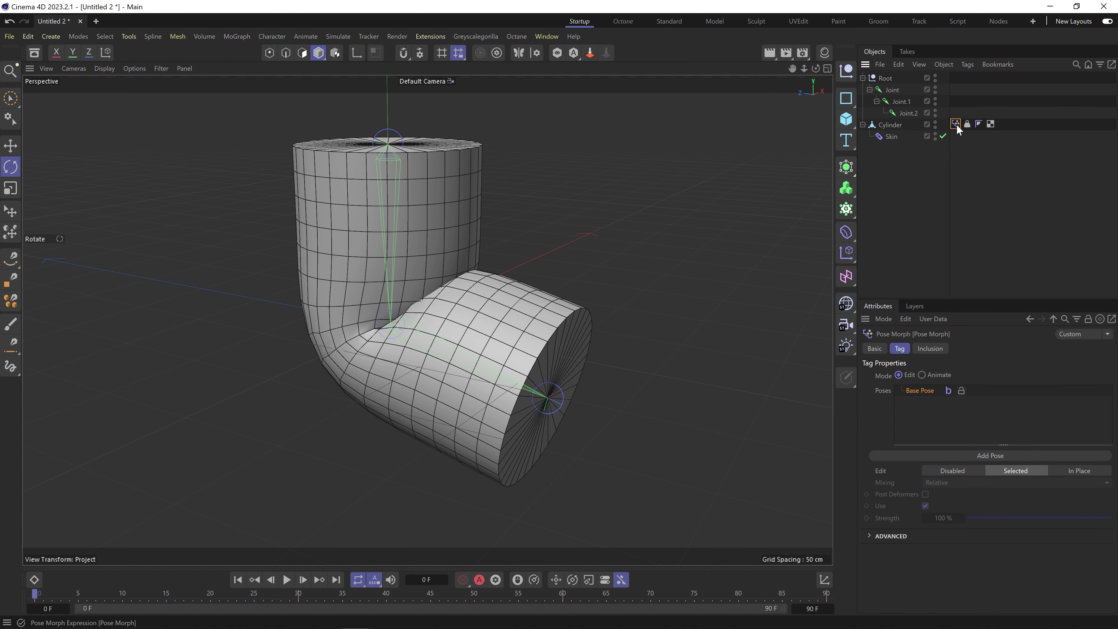
key(Delete)
click(956, 124)
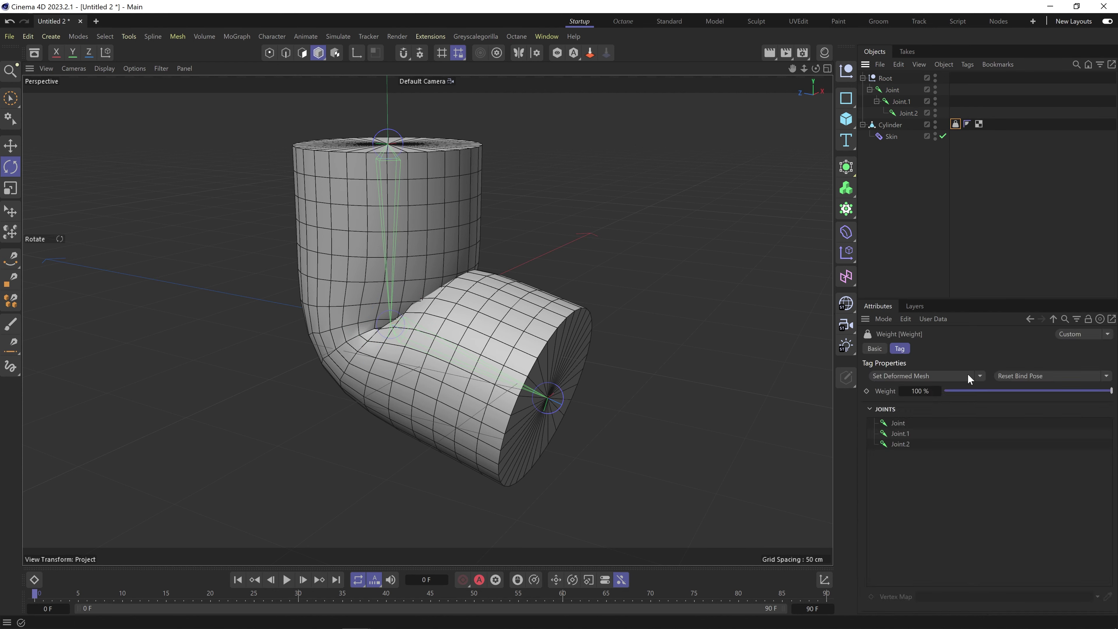
click(915, 380)
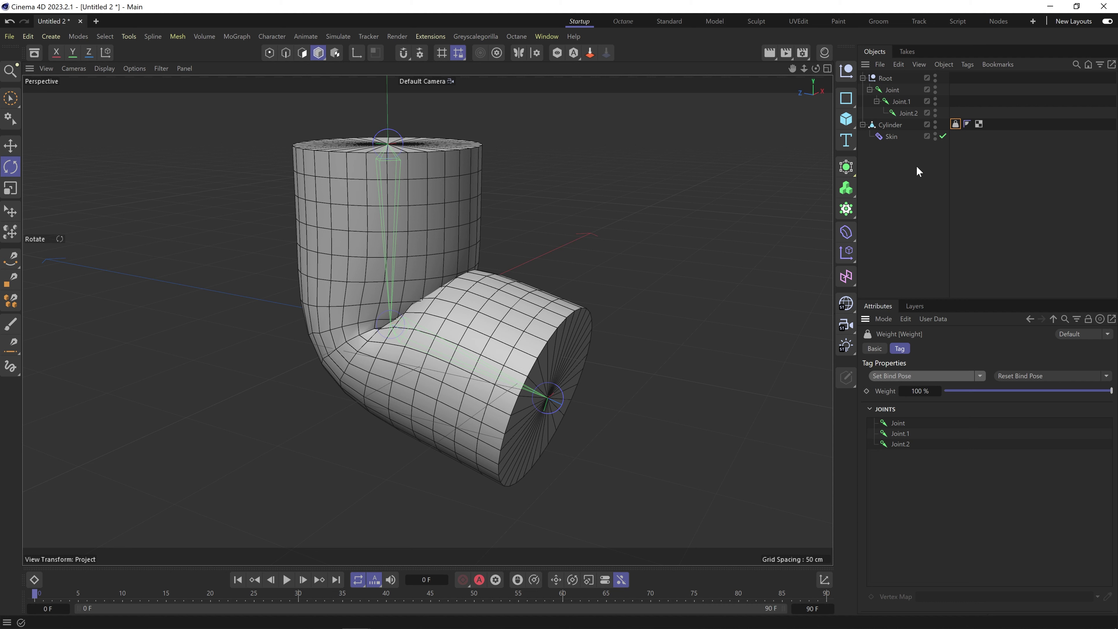
click(1022, 376)
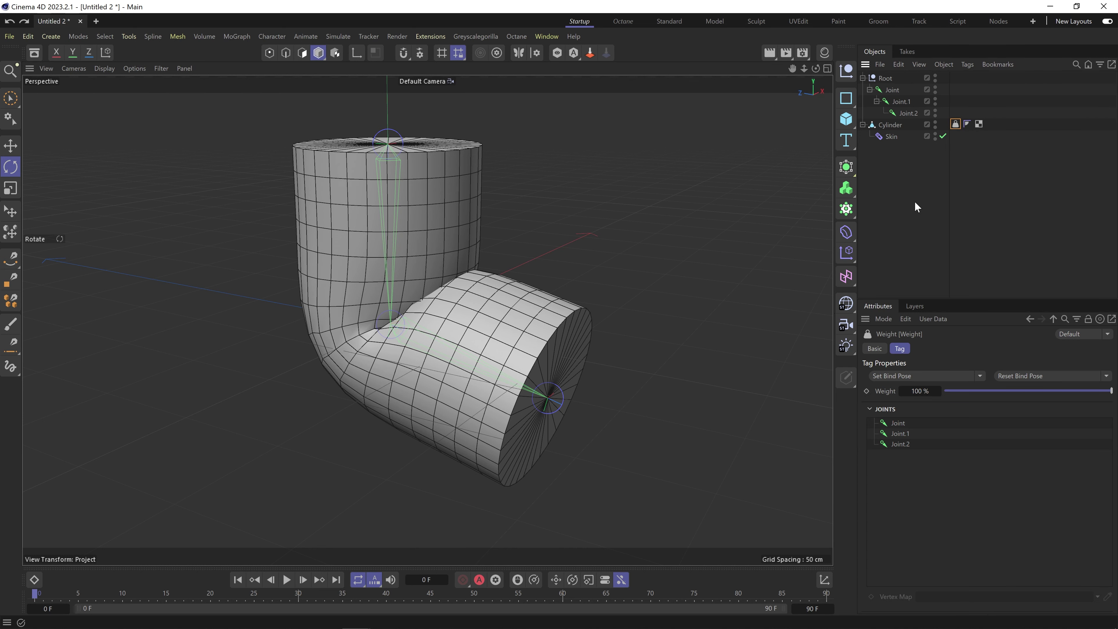
Undo the bind pose test and the deletion of the cylinder's Pose Morph tag.
key(ctrl+z)
key(ctrl+z)
key(ctrl+z)
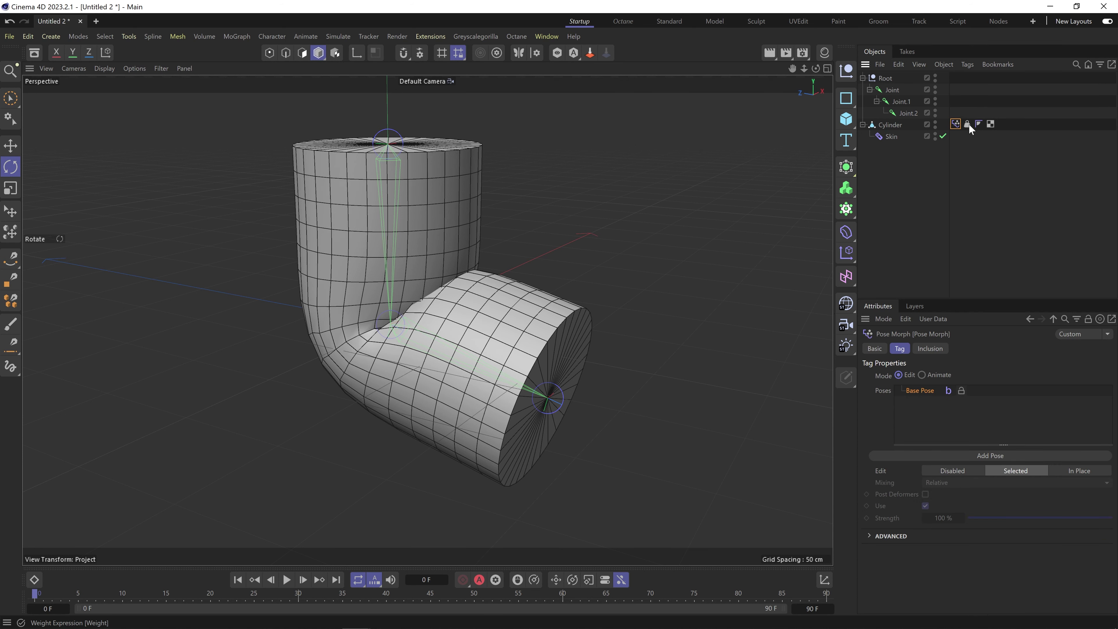
Apply Reset Bind Pose in the cylinder's Weight tag, and check the Base Pose in the Pose Morph tag.
click(967, 124)
click(1020, 379)
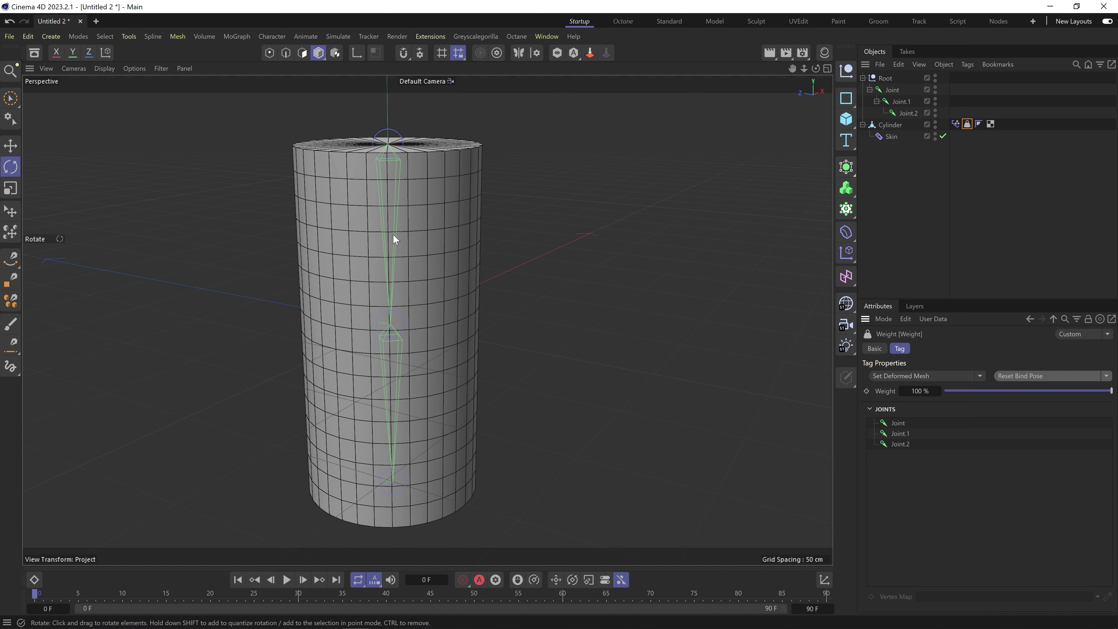
click(955, 123)
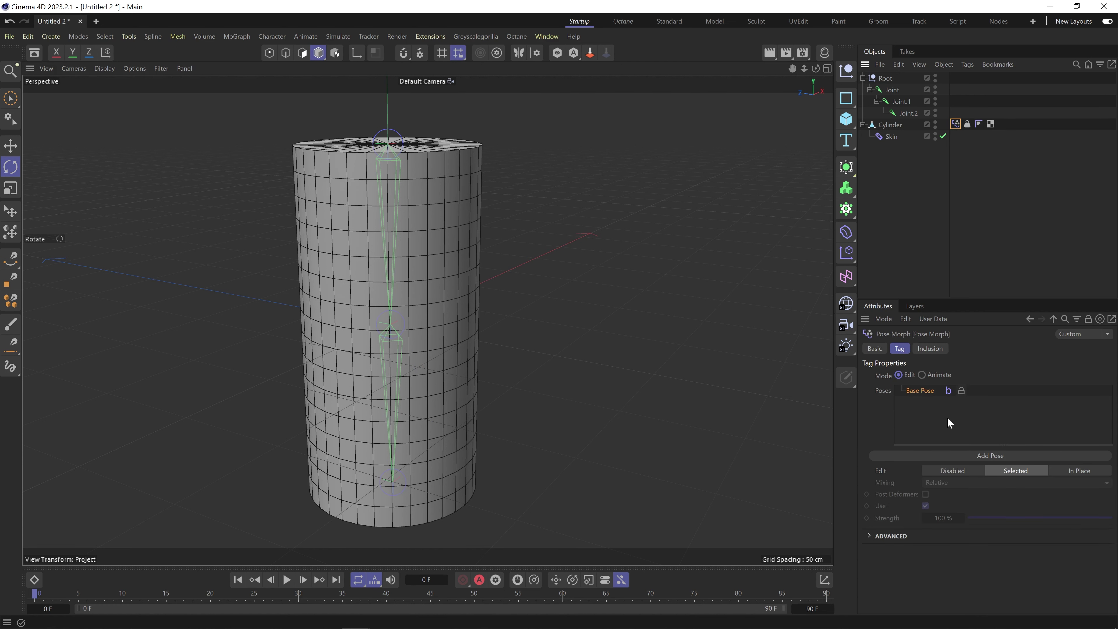
click(923, 393)
click(968, 124)
Add a pose in the Pose Morph tag, set its mixing to Tangential, and reopen the mixing options.
click(955, 125)
click(989, 455)
click(1012, 482)
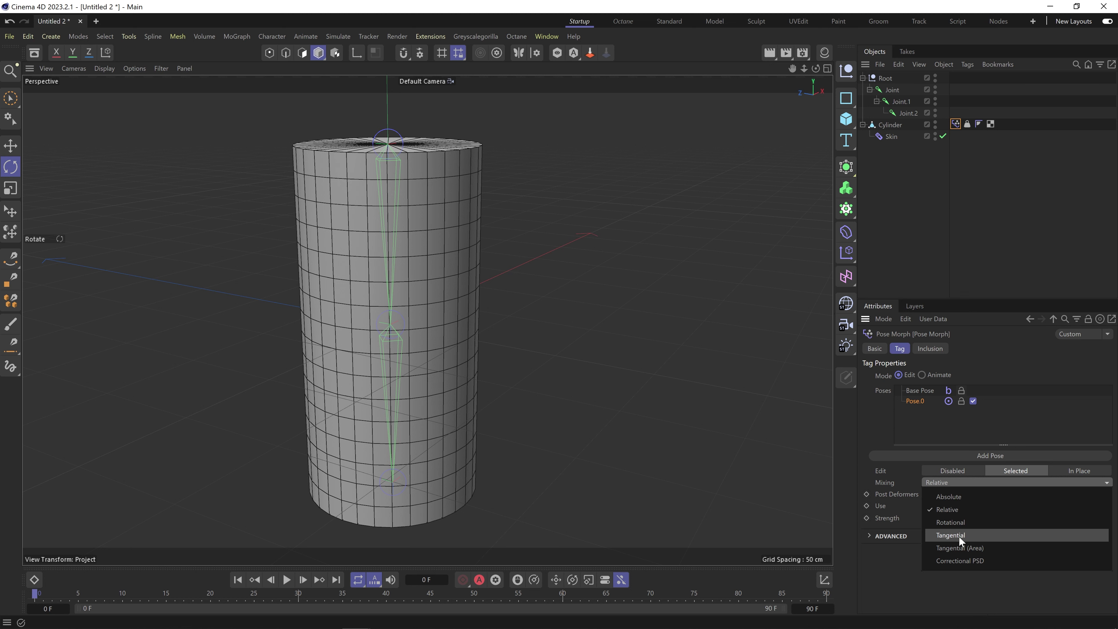
click(957, 534)
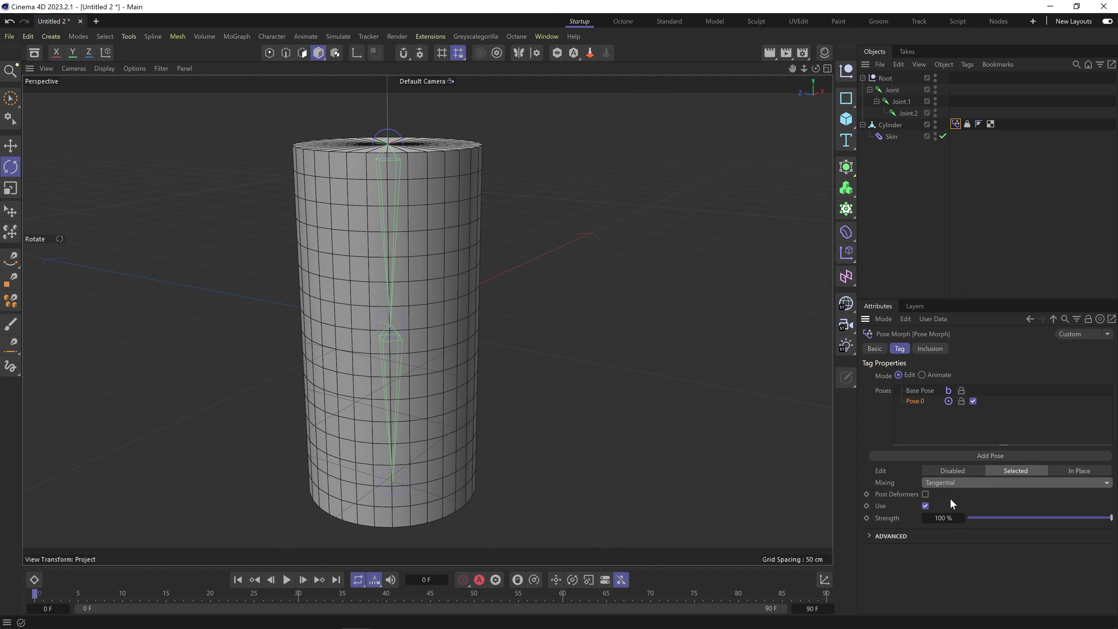
click(950, 484)
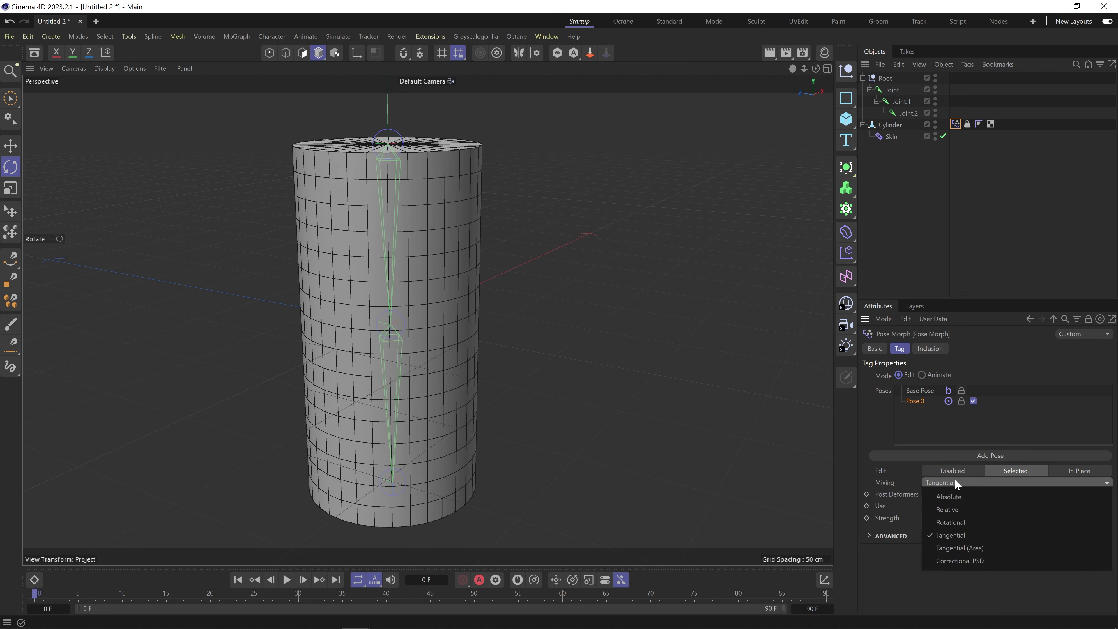
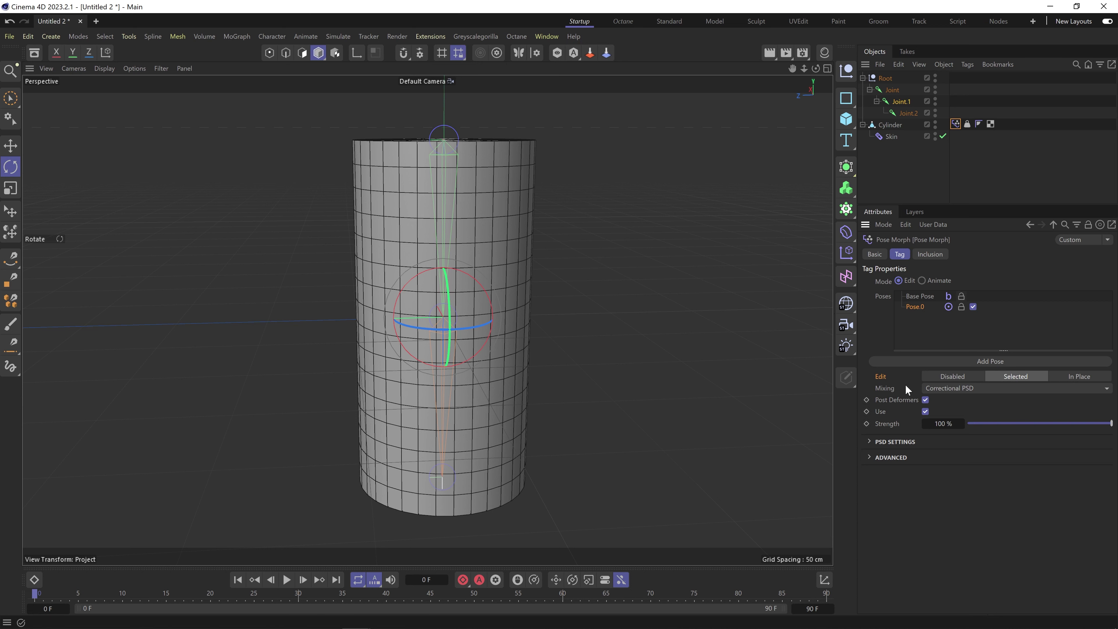
Expand the PSD Settings of Pose.0 in the Pose Morph tag.
alt+middle_drag(487, 314, 519, 329)
click(895, 441)
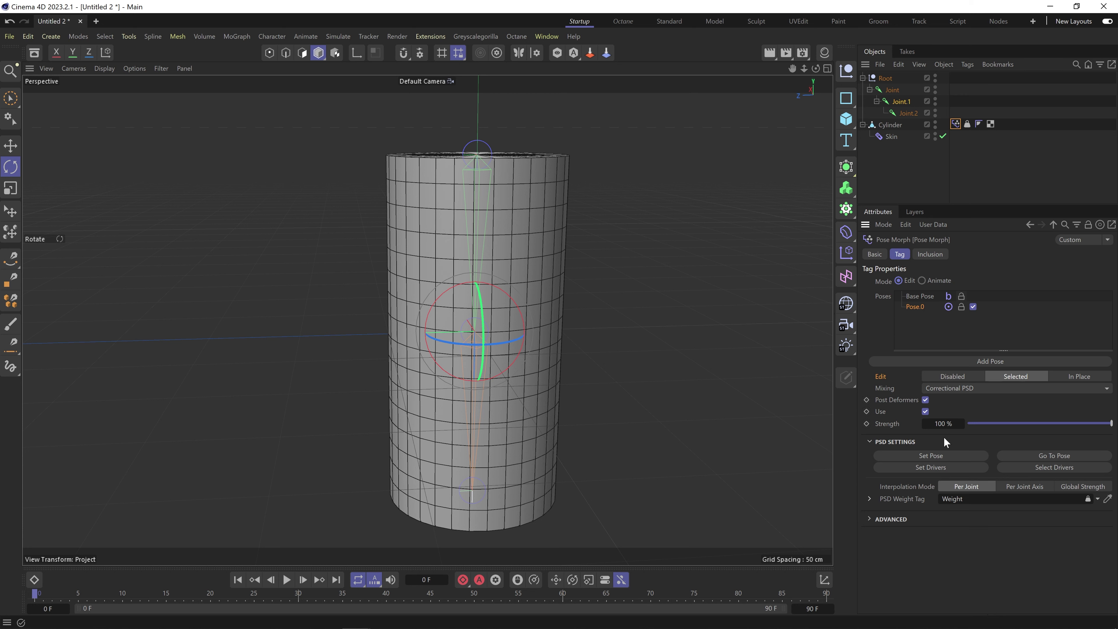
alt+middle_drag(470, 255, 450, 257)
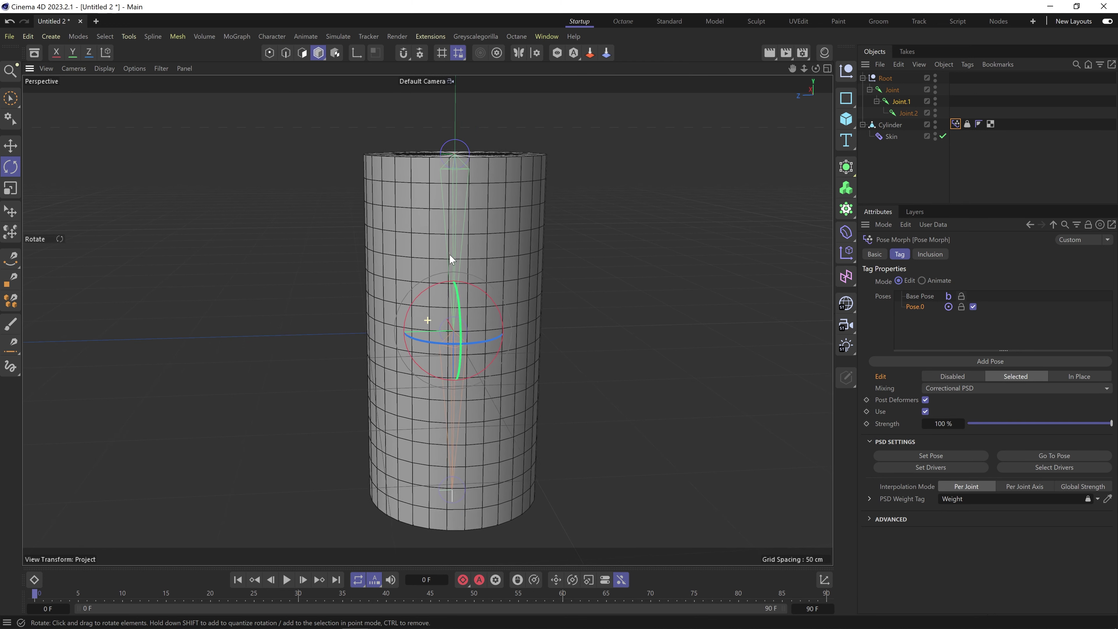
alt+drag(419, 237, 436, 239)
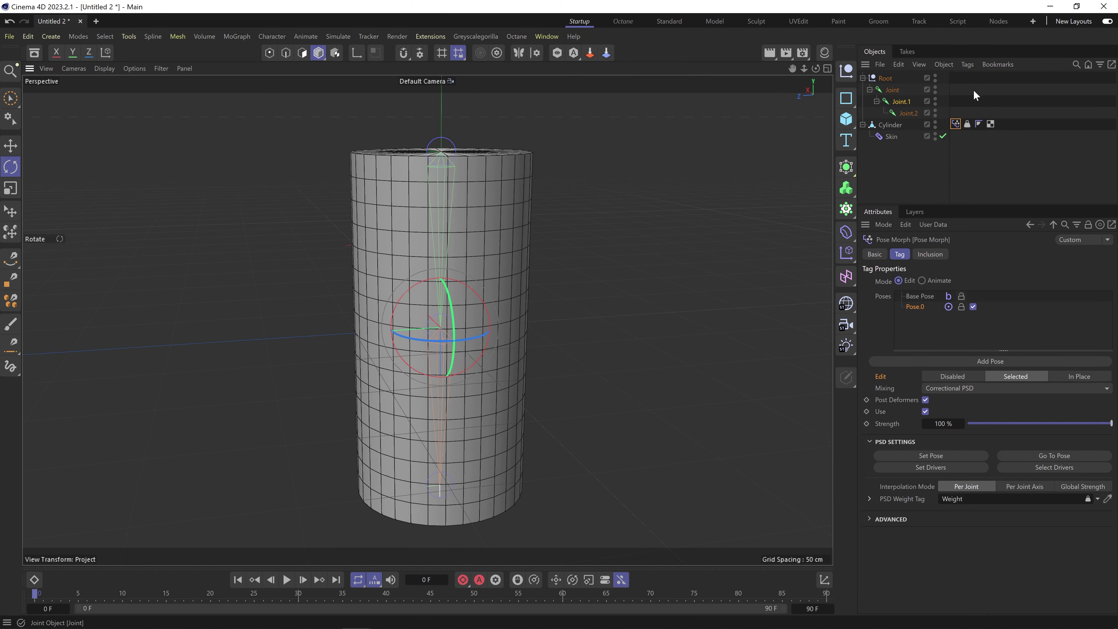
Rotate Joint.1 by about 90 degrees so the lower half of the cylinder bends sideways.
click(897, 103)
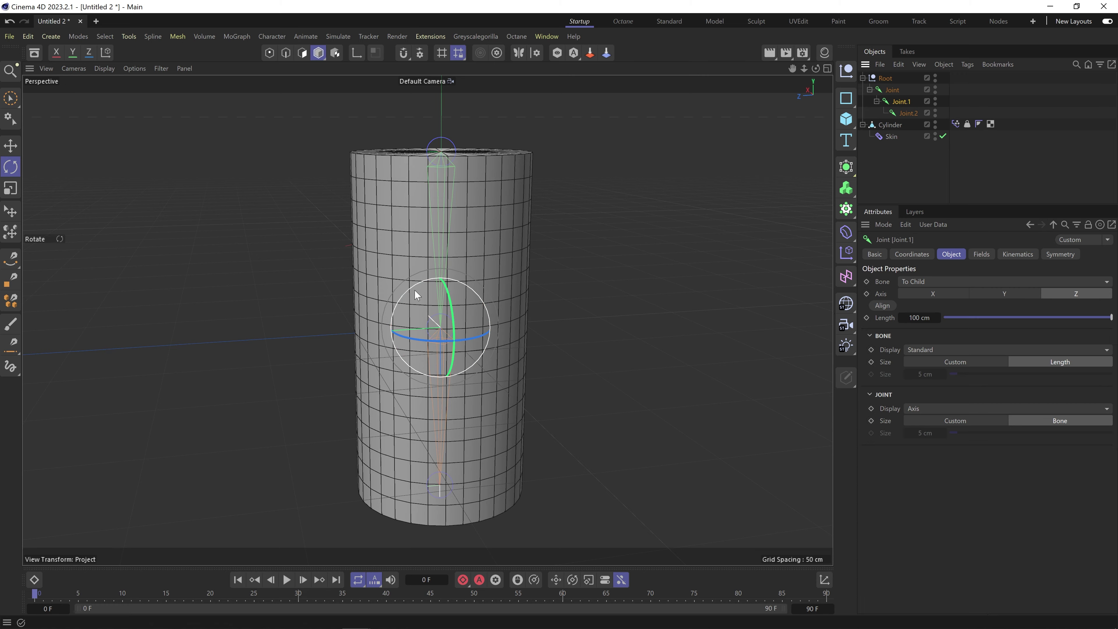
drag(409, 292, 555, 245)
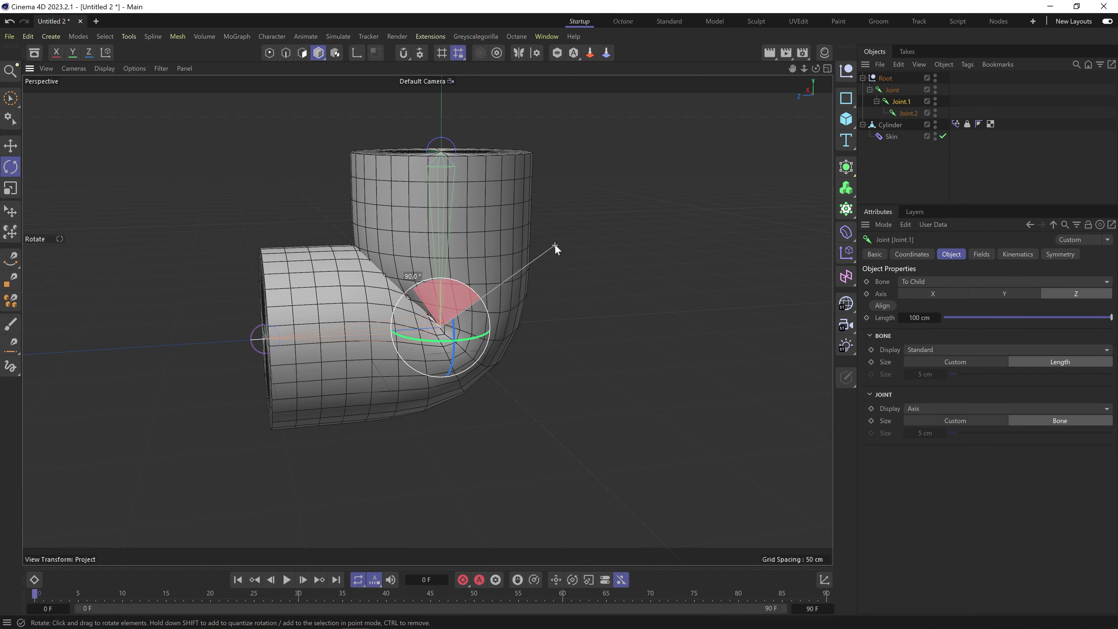
alt+drag(320, 288, 272, 265)
alt+drag(371, 305, 545, 281)
mouse_move(371, 359)
mouse_down()
mouse_move(388, 348)
mouse_move(377, 356)
mouse_up()
alt+drag(337, 294, 241, 293)
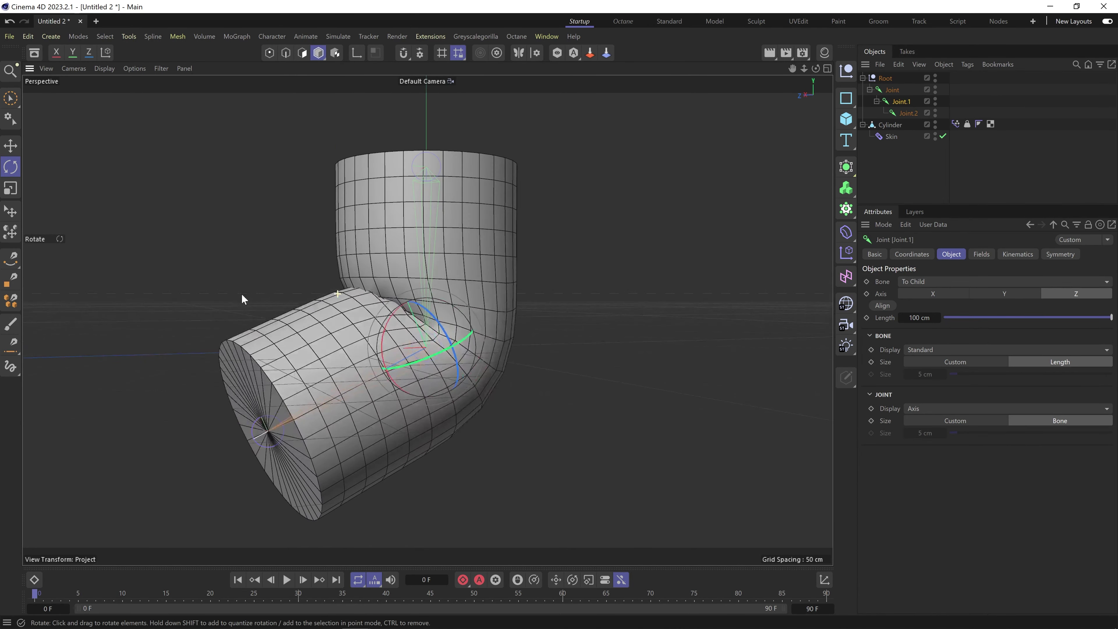
alt+middle_drag(353, 306, 441, 329)
alt+drag(438, 305, 352, 315)
Select the cylinder with its Pose Morph tag active on Pose.0, and switch to editing its points.
click(955, 124)
click(894, 127)
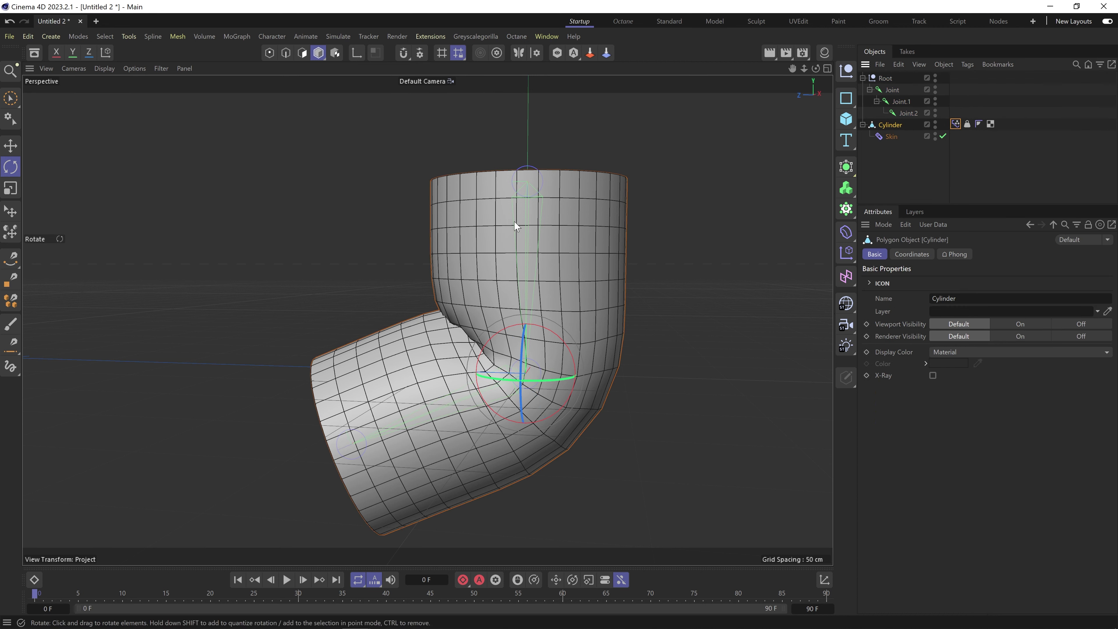
click(955, 123)
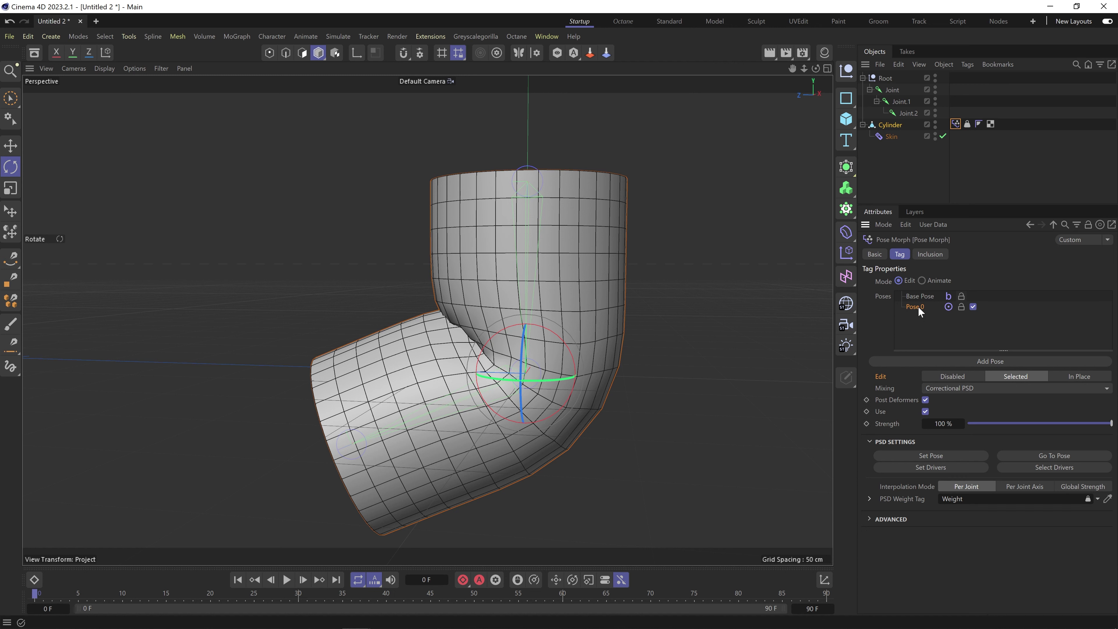
click(269, 52)
click(379, 351)
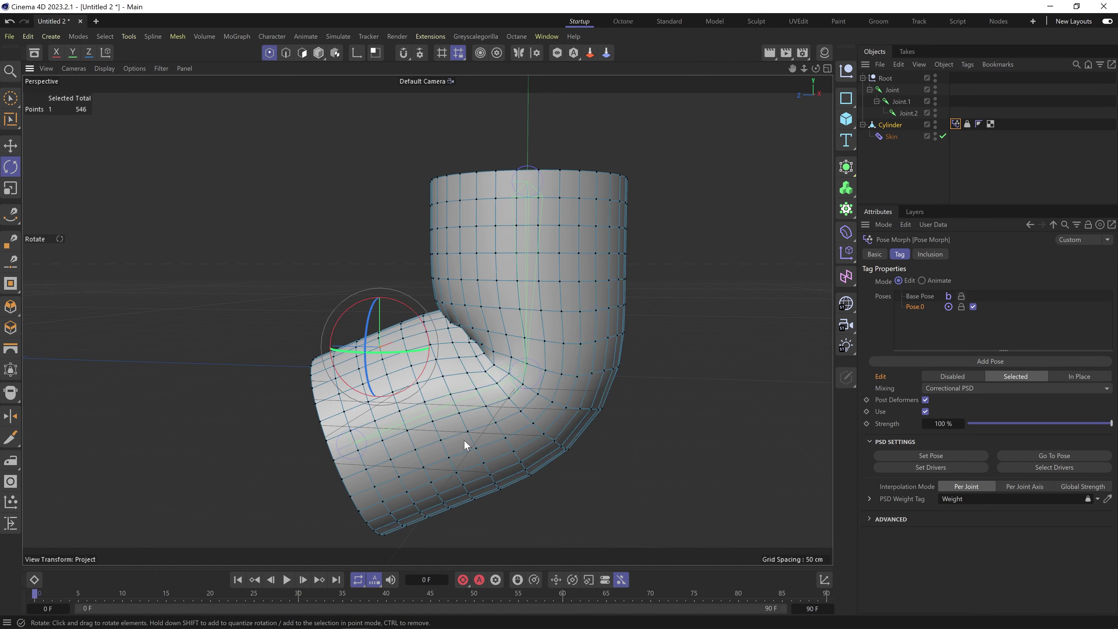
Select three neighbouring points on the upper side of the cylinder's bent section and move them upward.
alt+drag(320, 388, 399, 399)
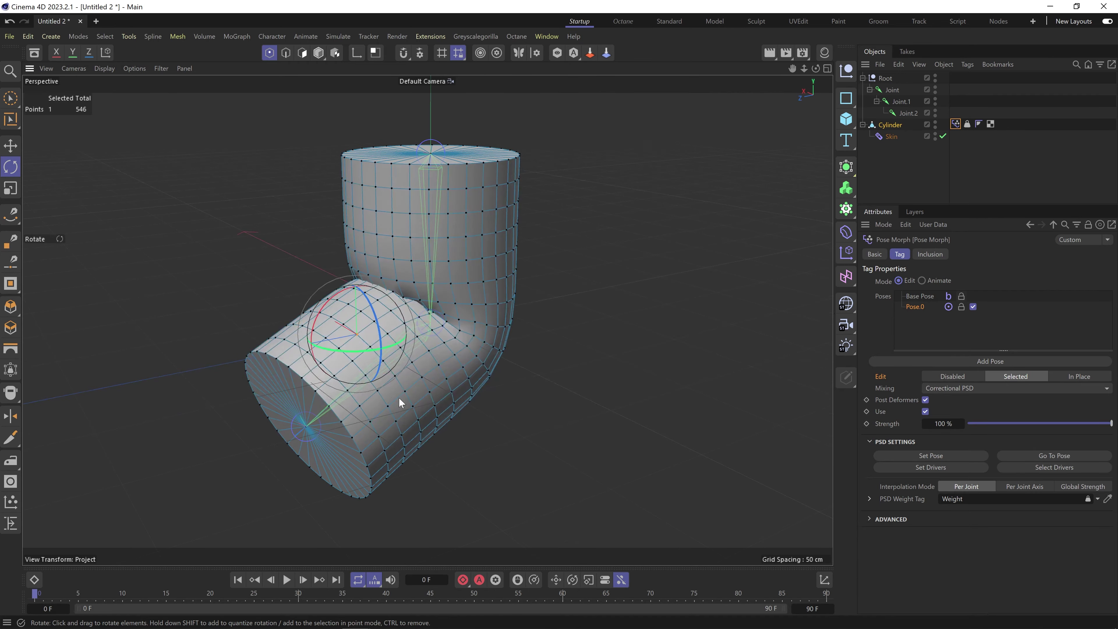
alt+drag(441, 327, 503, 366)
alt+middle_drag(352, 320, 459, 329)
alt+right_drag(459, 329, 484, 347)
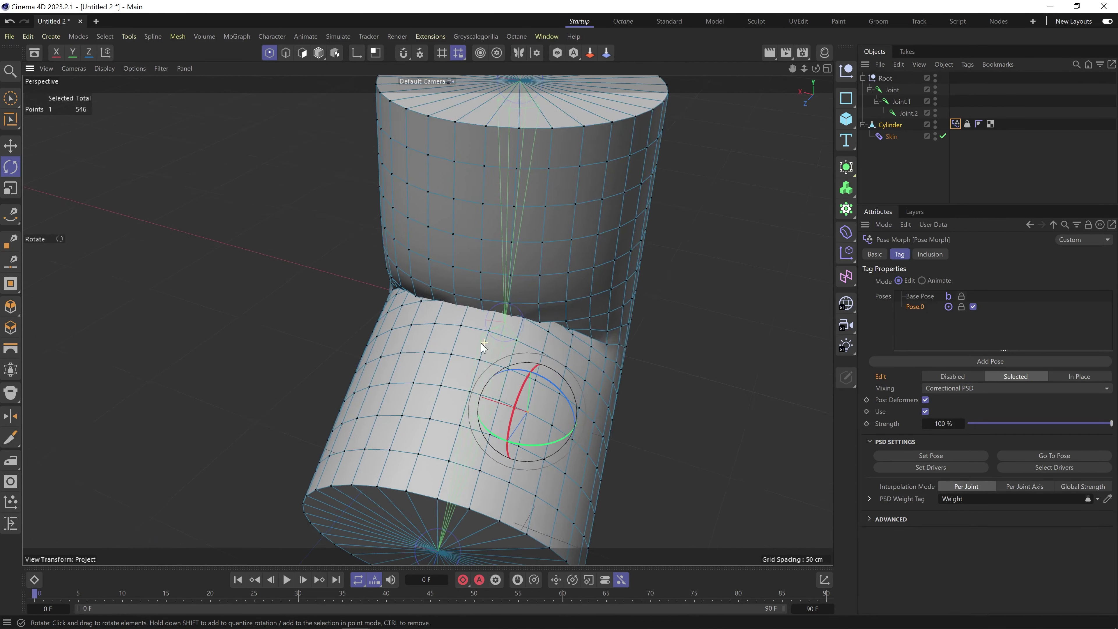
alt+drag(484, 342, 550, 377)
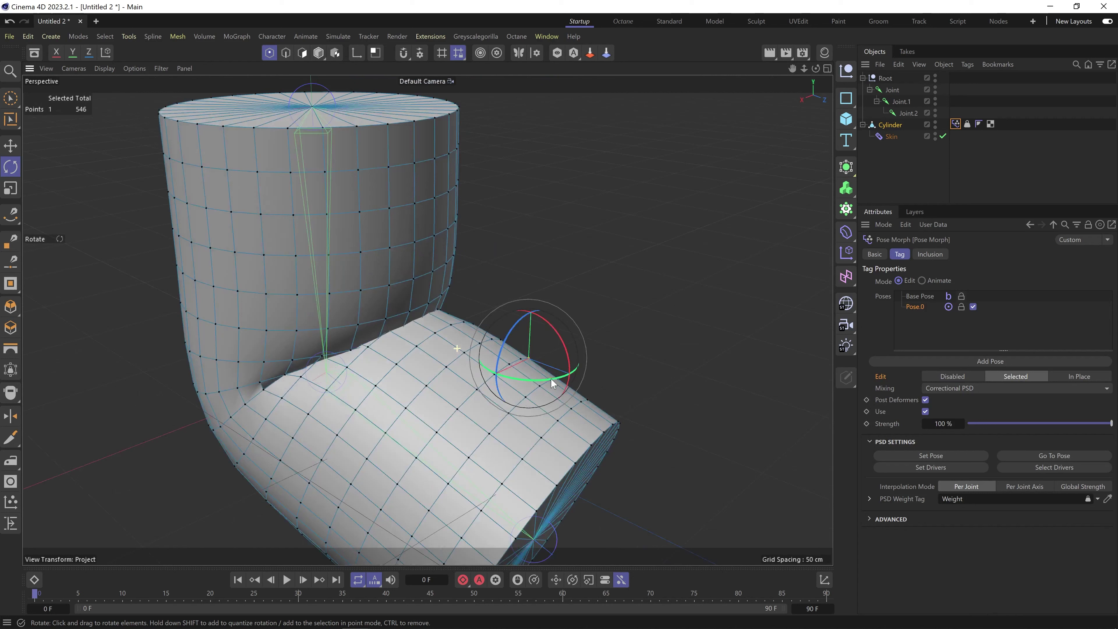
click(435, 334)
shift+click(464, 352)
shift+click(494, 374)
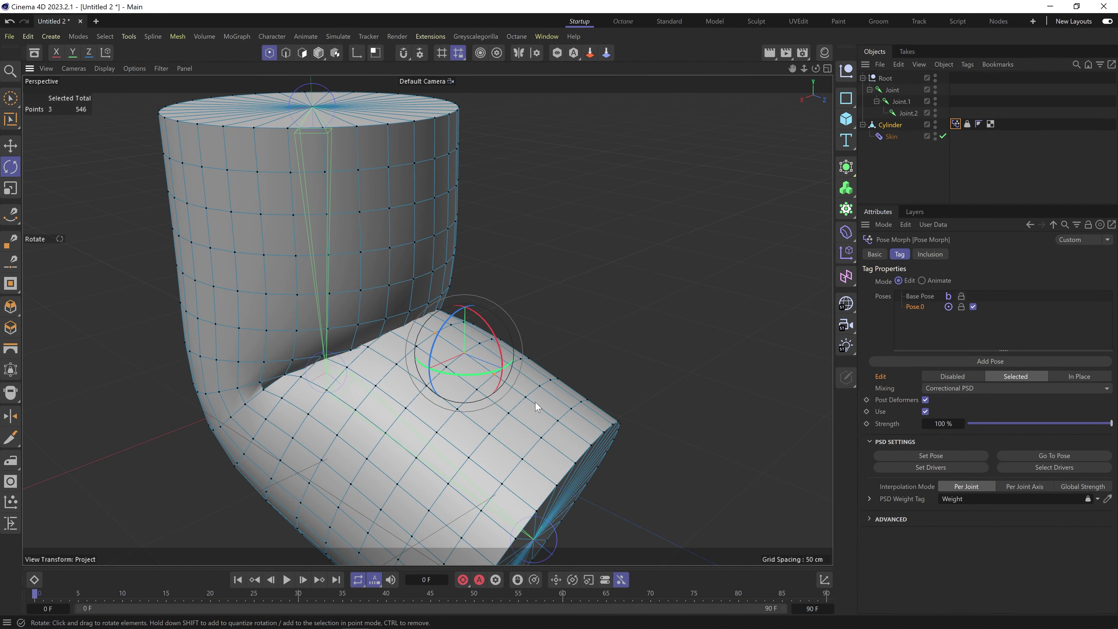
key(e)
drag(467, 307, 466, 276)
Move individual points next to the raised ones to extend the bulge on the bent section.
alt+drag(434, 392, 251, 352)
alt+drag(514, 387, 462, 387)
drag(553, 387, 516, 386)
click(460, 400)
drag(512, 443, 487, 413)
alt+drag(484, 361, 591, 375)
click(504, 383)
alt+drag(505, 385, 550, 372)
drag(537, 428, 539, 416)
Reposition more single points around the bulge's peak and sides to reshape the bent section's upper surface.
click(414, 410)
drag(432, 424, 404, 404)
alt+drag(421, 366, 456, 429)
click(457, 414)
alt+drag(474, 484, 504, 437)
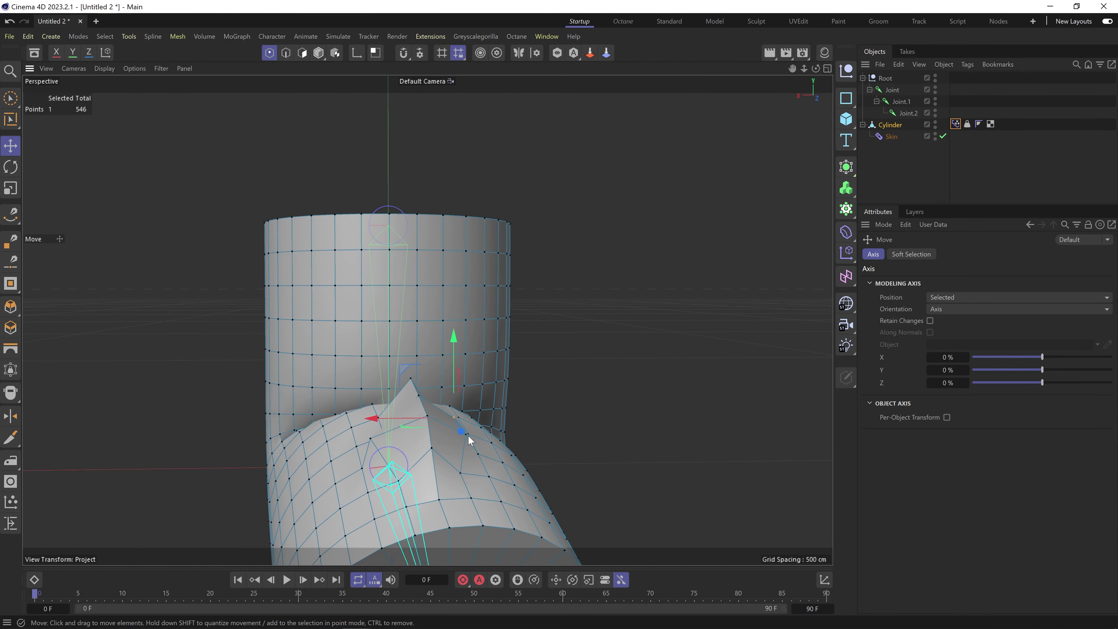
alt+drag(370, 437, 415, 469)
click(371, 422)
alt+drag(559, 475, 492, 443)
drag(492, 444, 493, 477)
click(461, 405)
alt+drag(463, 446, 478, 473)
click(387, 416)
drag(478, 472, 476, 464)
Adjust one more point on the bulge's side, near the open end of the bent section.
alt+middle_drag(482, 504, 476, 377)
alt+drag(477, 378, 382, 397)
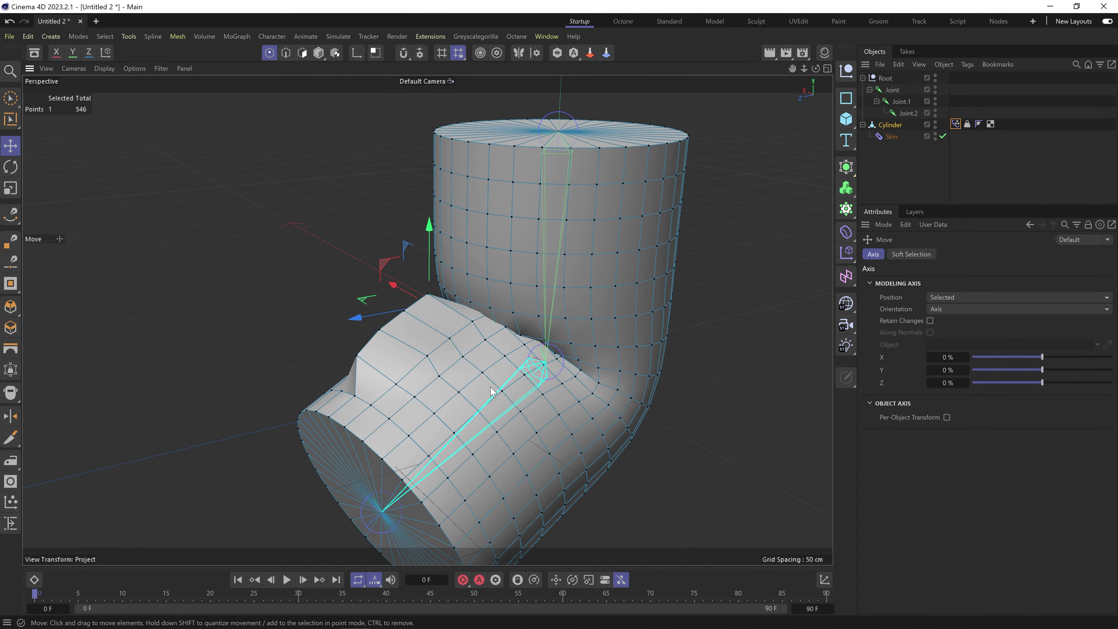
mouse_move(490, 386)
alt+mouse_down()
mouse_move(597, 419)
mouse_move(576, 451)
mouse_move(438, 383)
mouse_move(487, 378)
alt+mouse_up()
alt+middle_drag(497, 359, 452, 343)
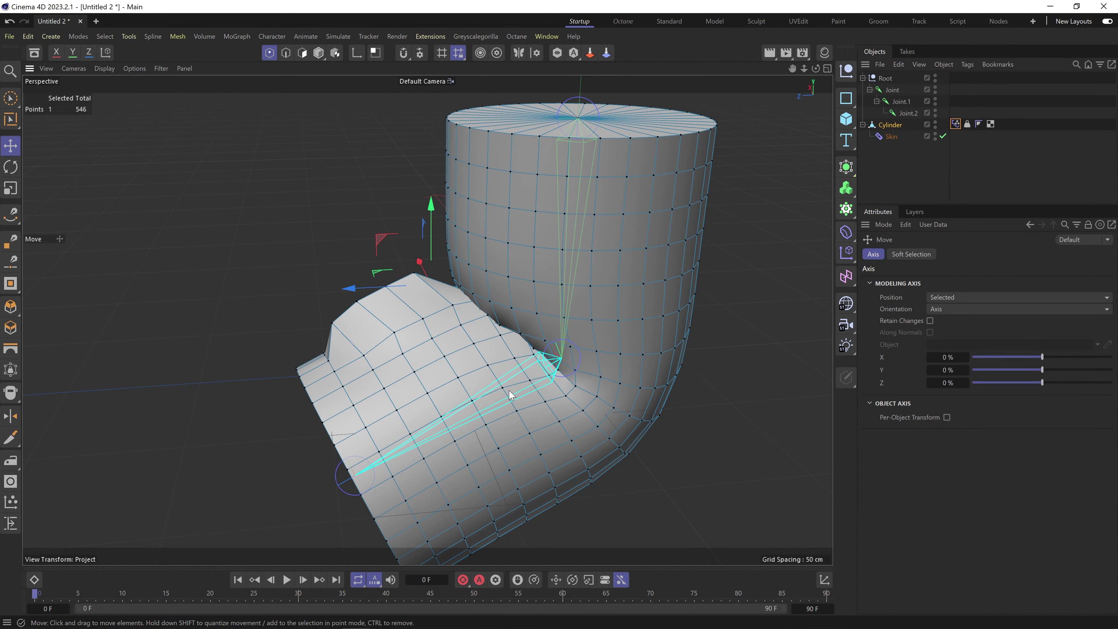
alt+drag(404, 328, 560, 355)
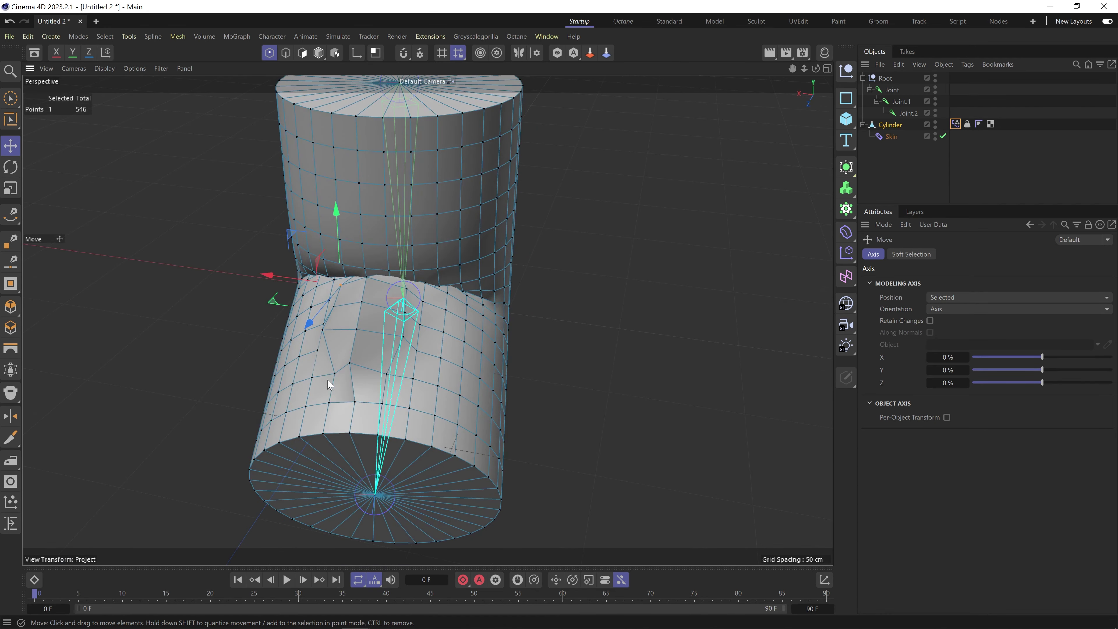
click(331, 378)
drag(477, 392, 461, 387)
alt+drag(434, 347, 440, 297)
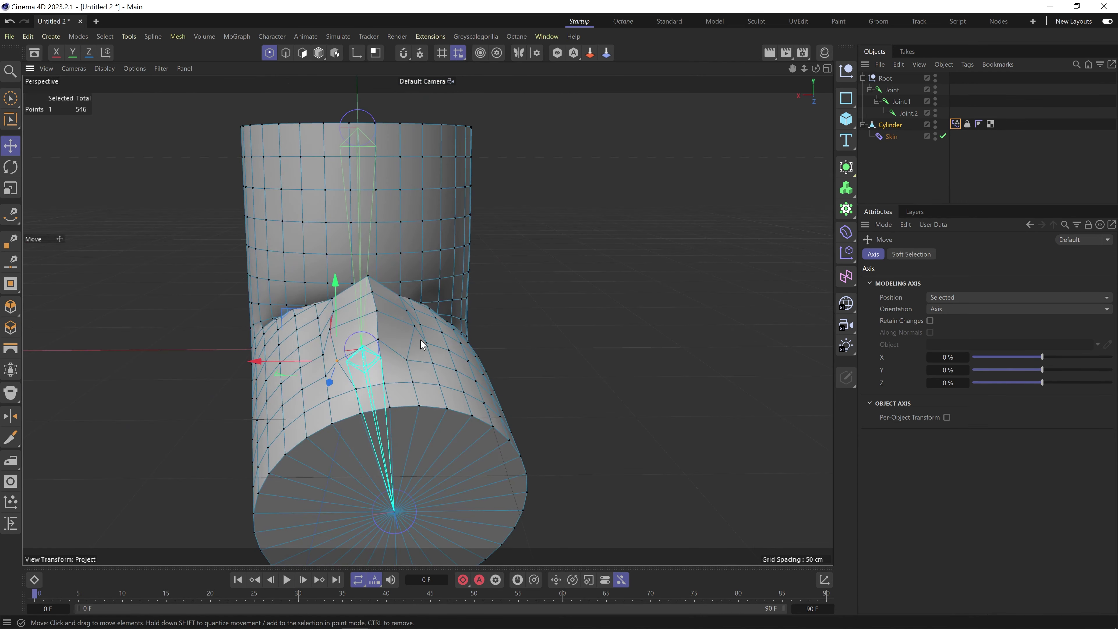
Move one more point on the flank of the bulge, just below its peak, to refine the bent section's surface.
click(406, 360)
drag(450, 390, 465, 383)
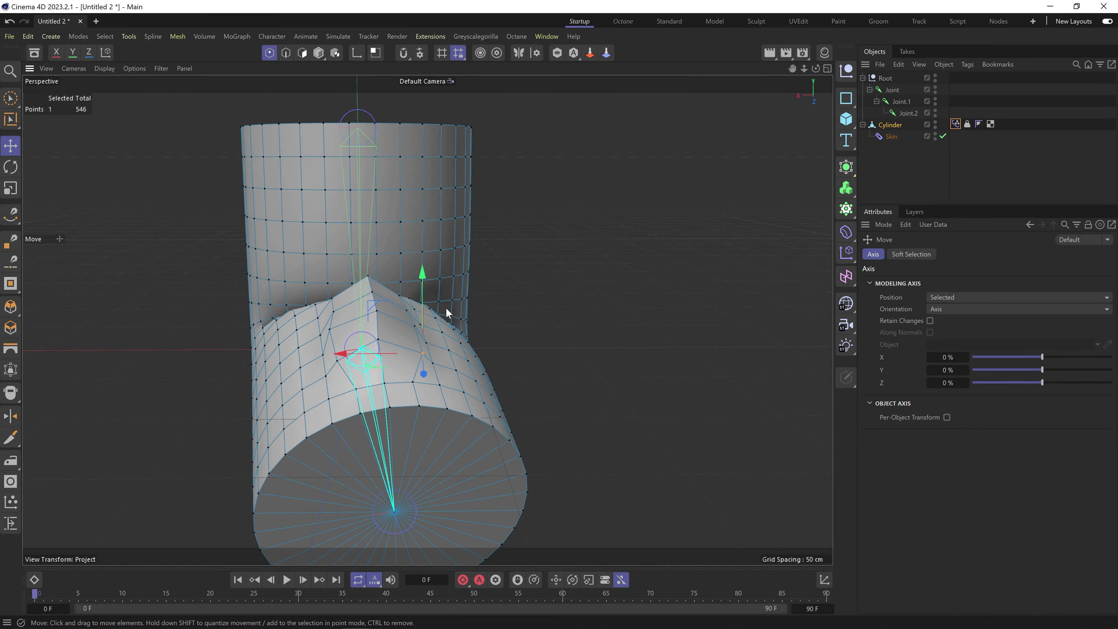
alt+drag(445, 307, 299, 309)
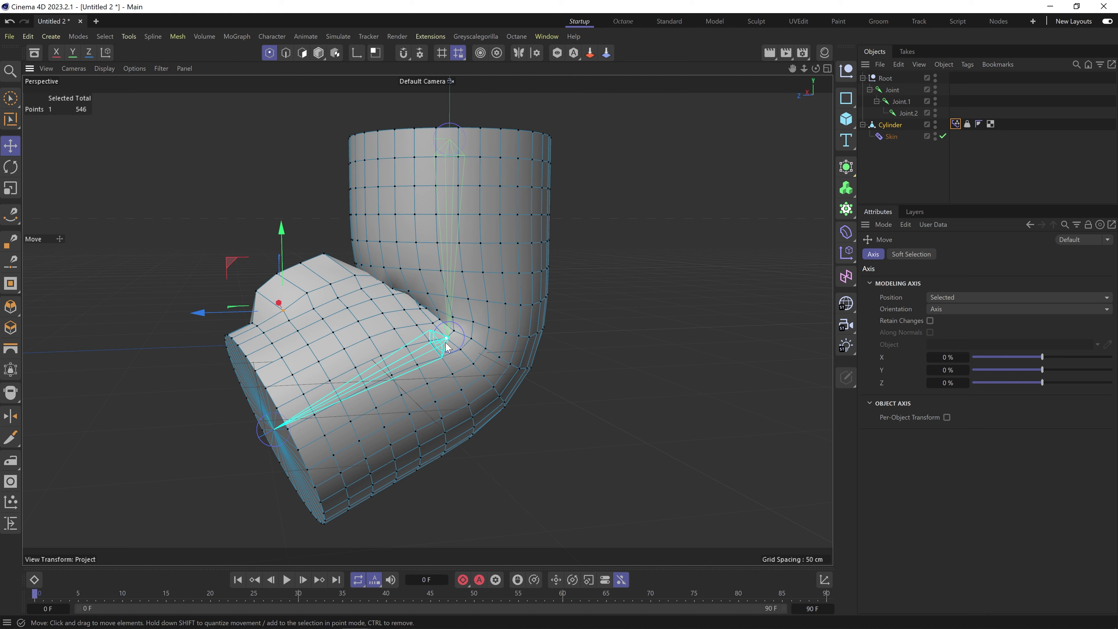
Inspect the Weight tag's properties and compare the cylinder's Base Pose with Pose.0 in the Pose Morph tag.
click(967, 124)
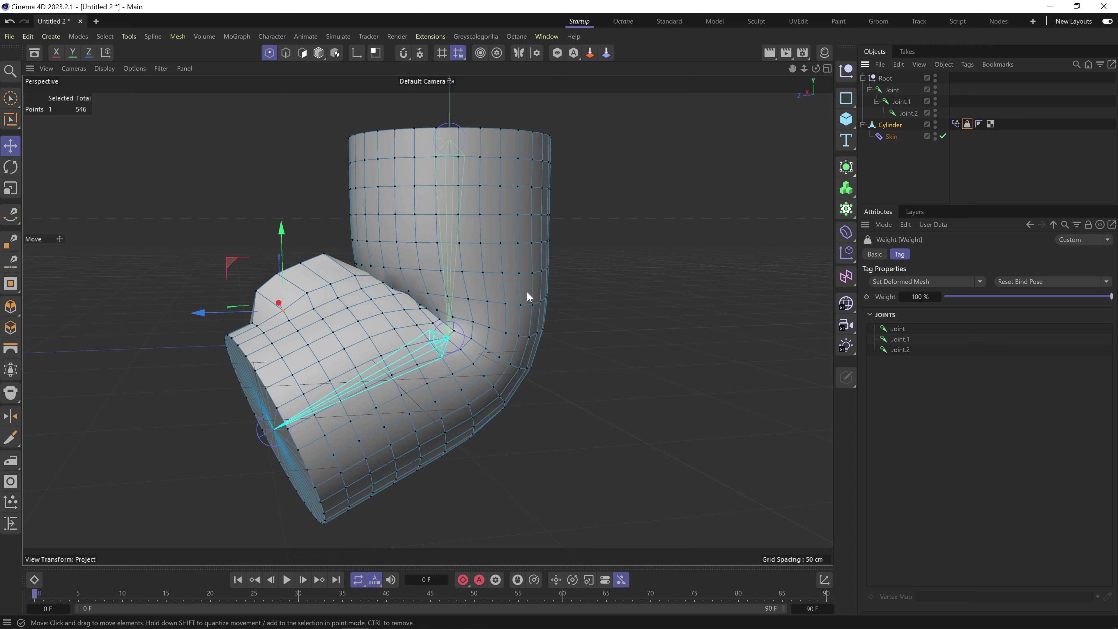
click(955, 124)
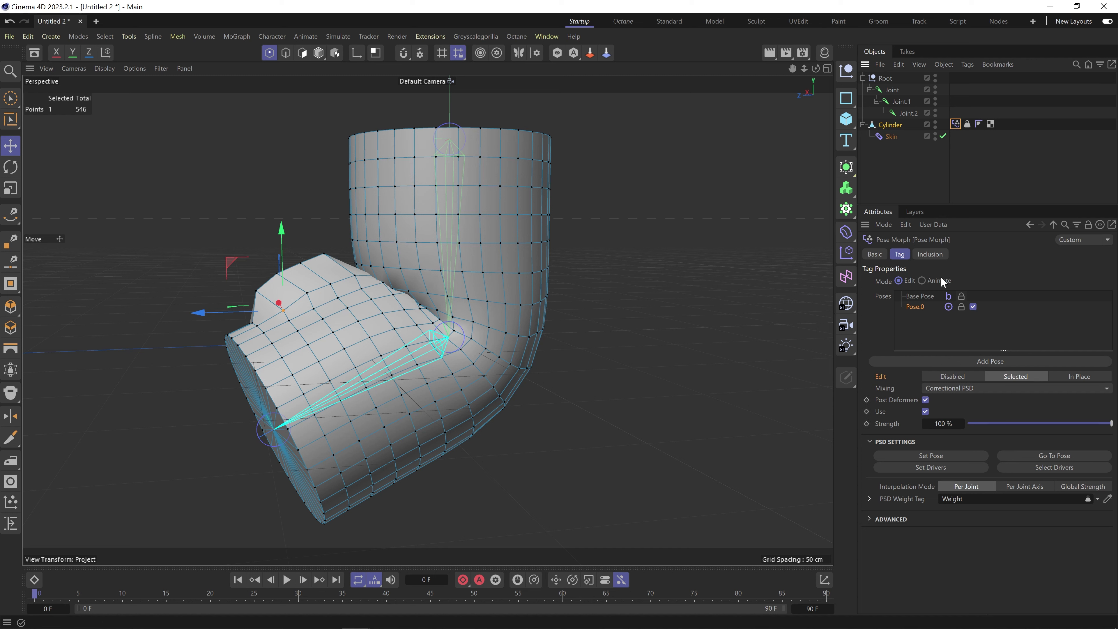
click(915, 297)
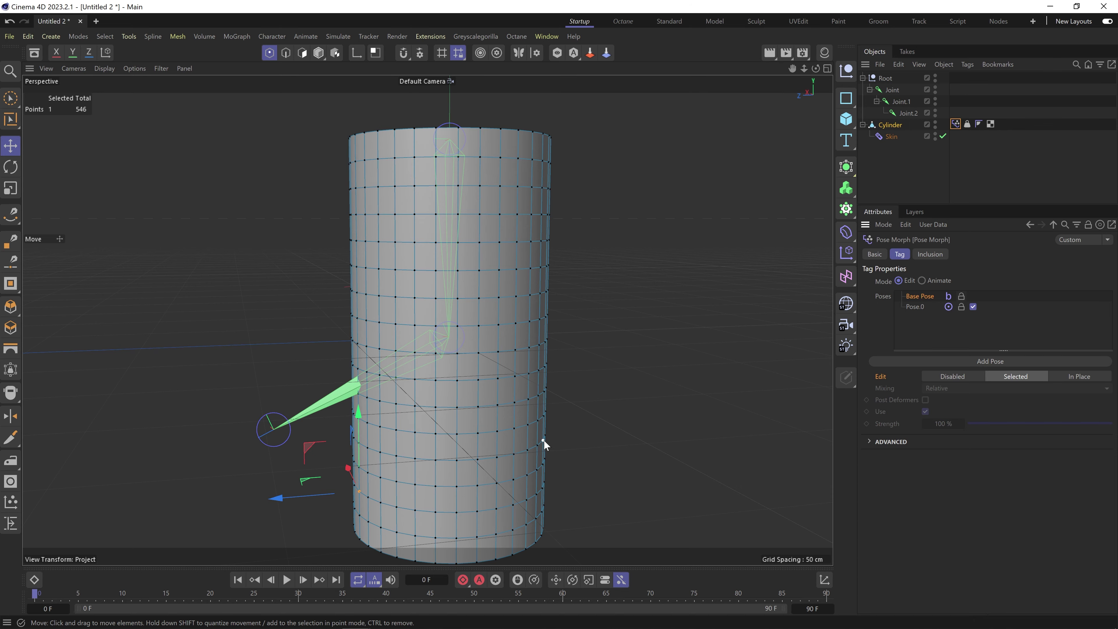
alt+drag(420, 318, 379, 363)
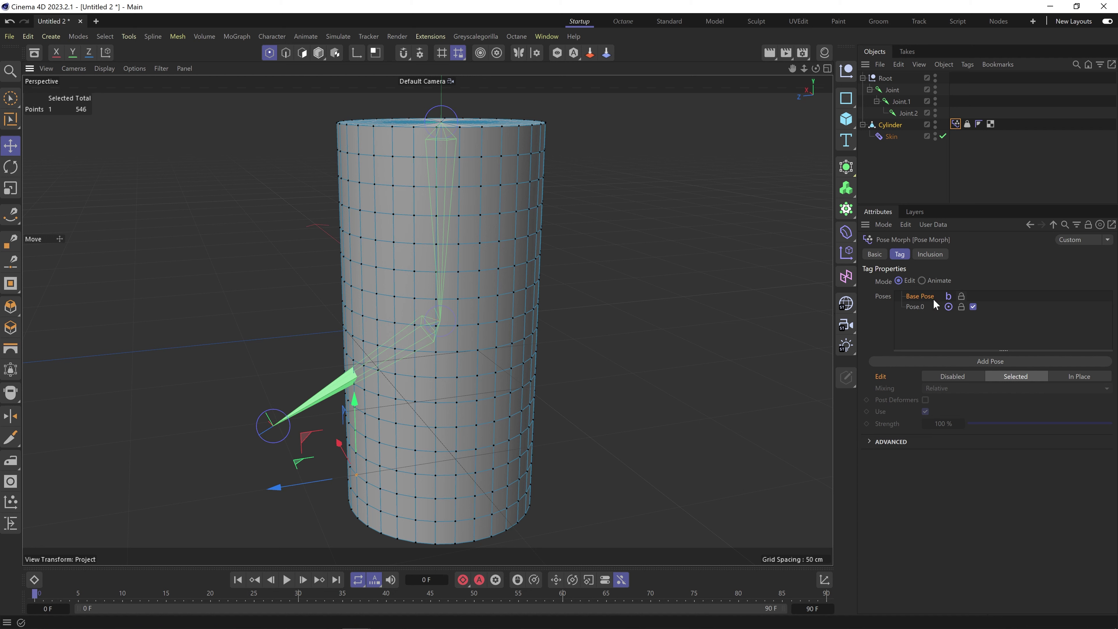
click(967, 124)
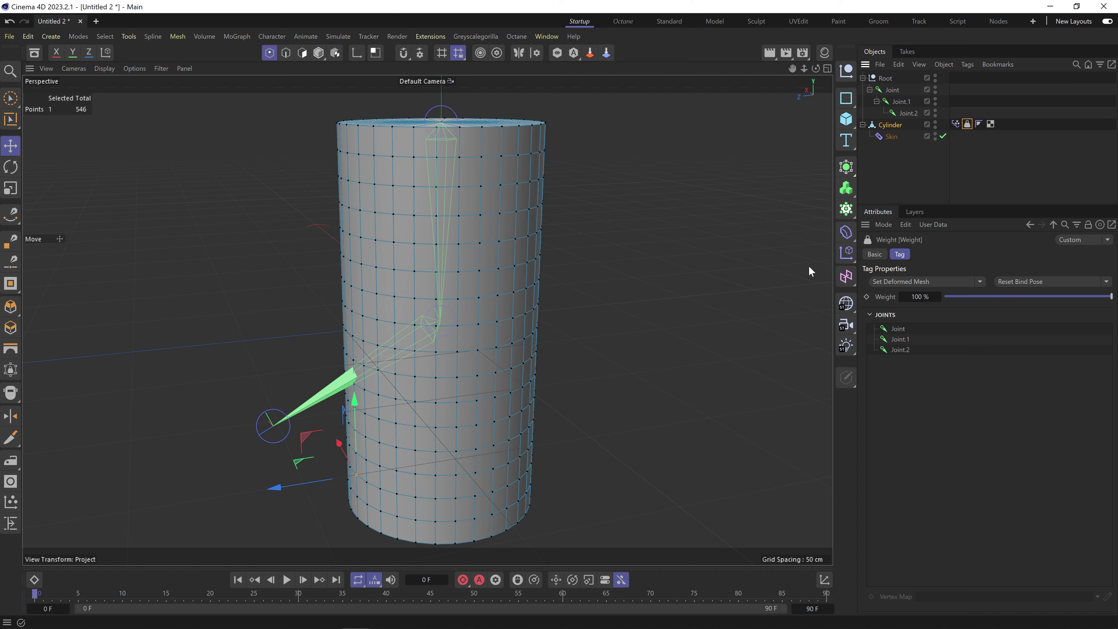
click(955, 123)
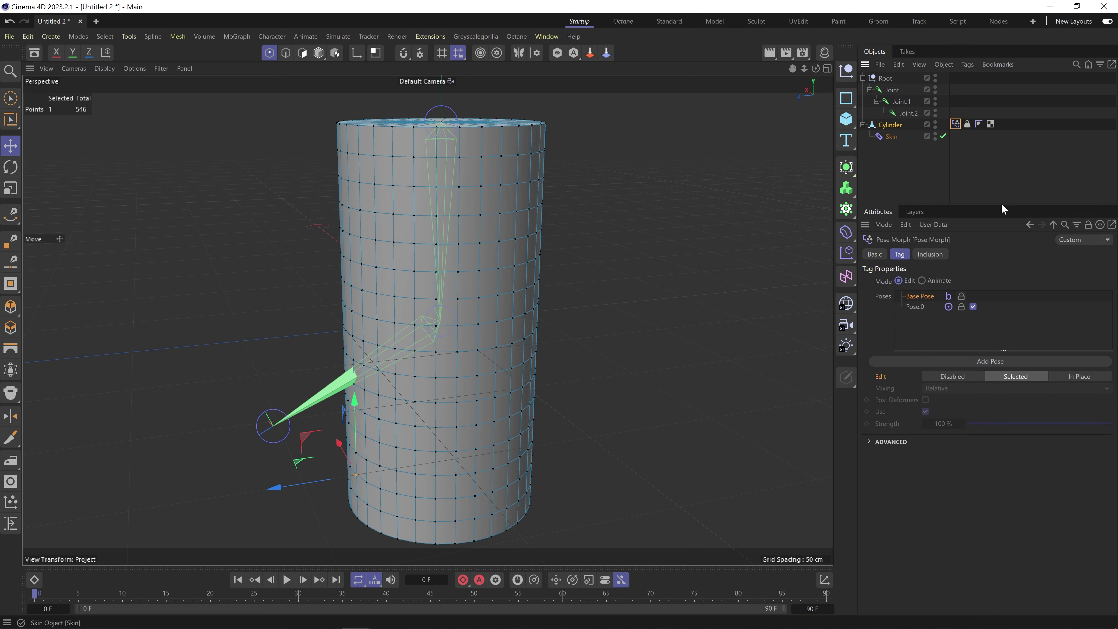
click(914, 307)
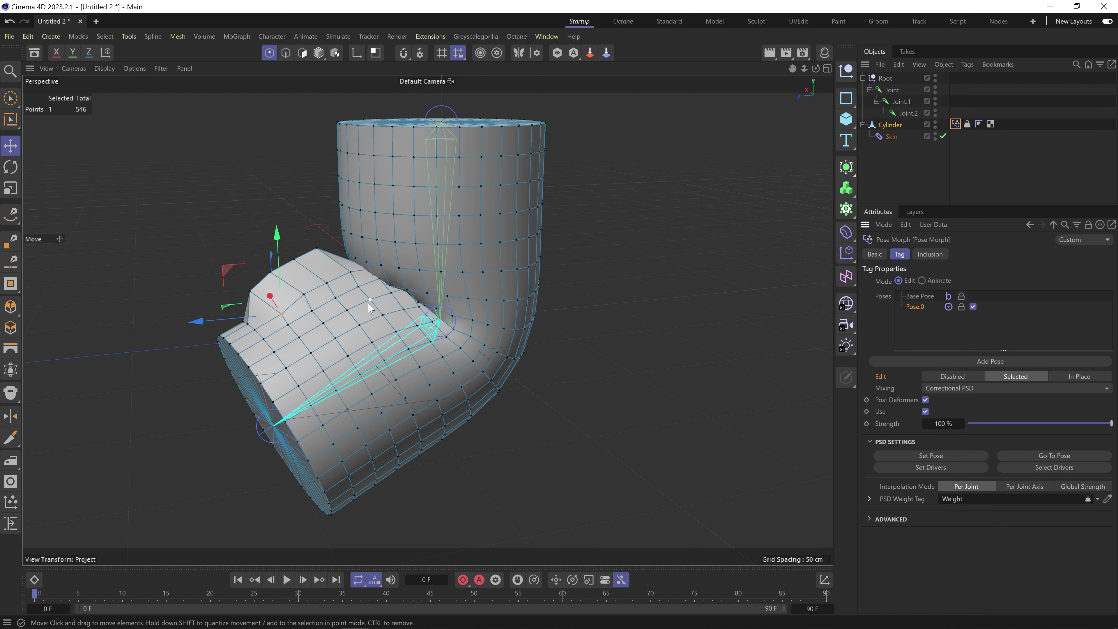
Examine the sculpted bulge of Pose.0 on the bent section from several angles and distances.
alt+drag(330, 299, 510, 328)
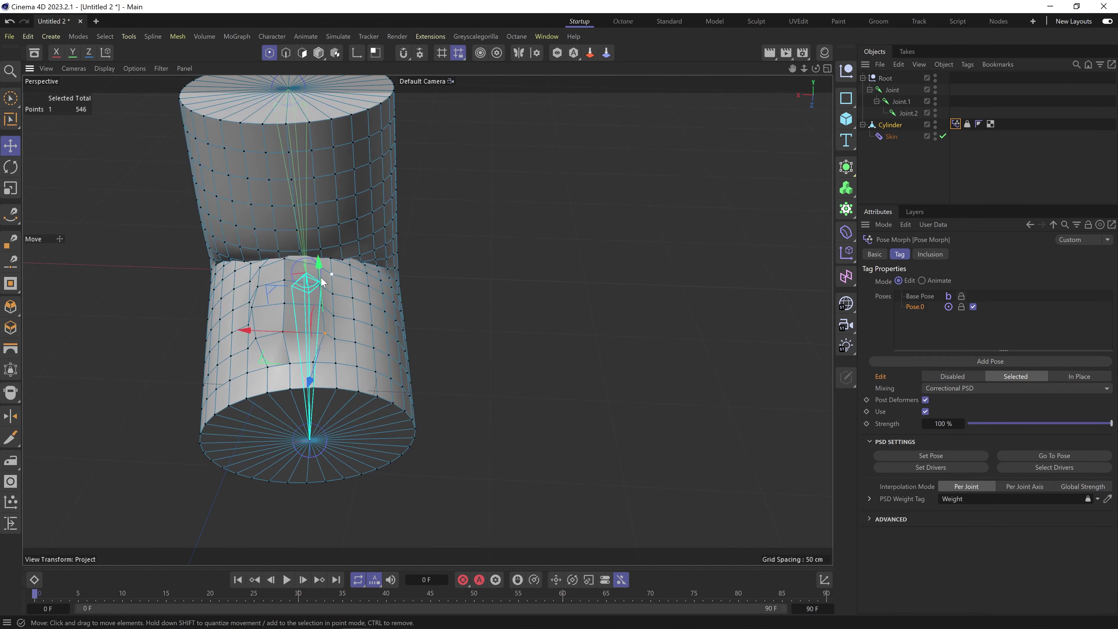
alt+right_drag(269, 248, 320, 243)
alt+middle_drag(320, 269, 410, 264)
alt+drag(514, 303, 387, 304)
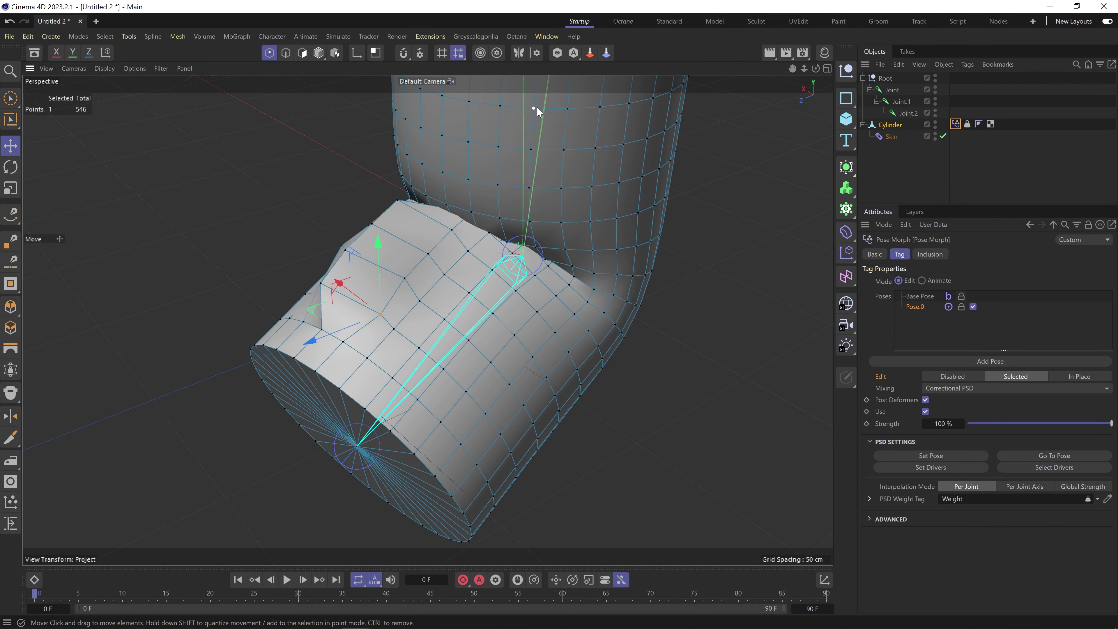
scroll(505, 293, down, 3)
alt+middle_drag(543, 185, 547, 273)
alt+drag(547, 273, 504, 269)
Check the Weight tag against the Pose Morph tag, and record the current joint pose for Pose.0 with Set Pose.
click(967, 125)
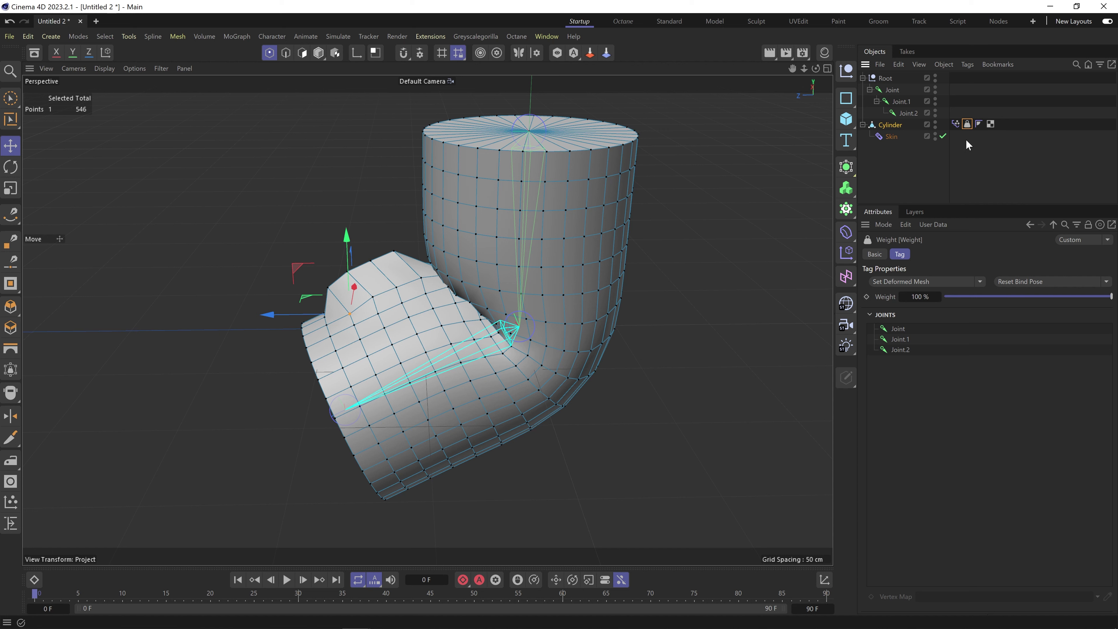
click(954, 124)
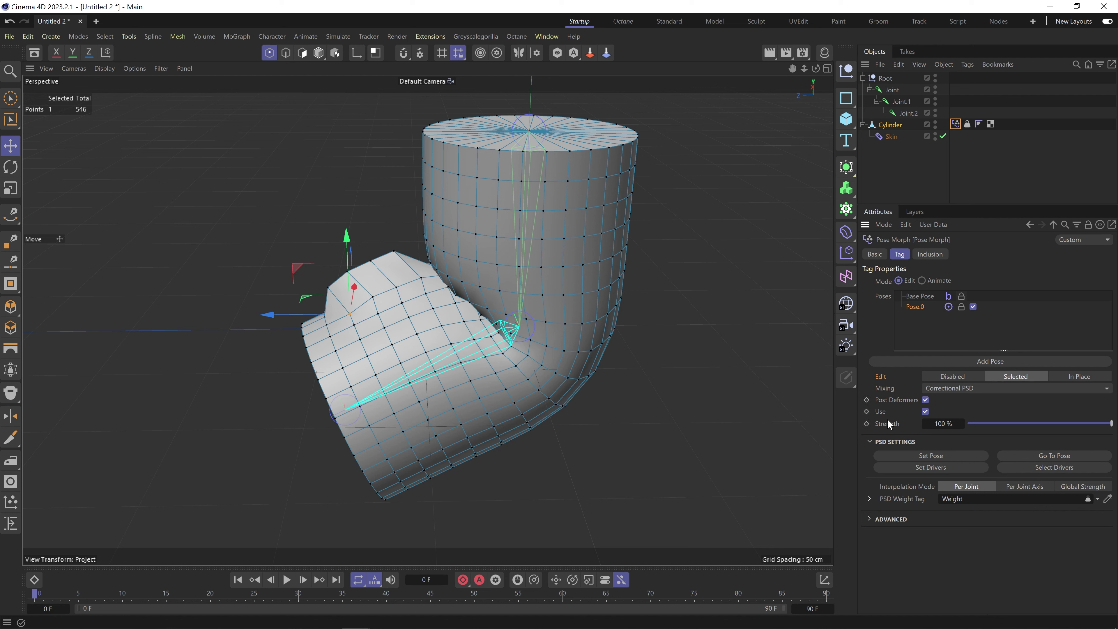
click(966, 124)
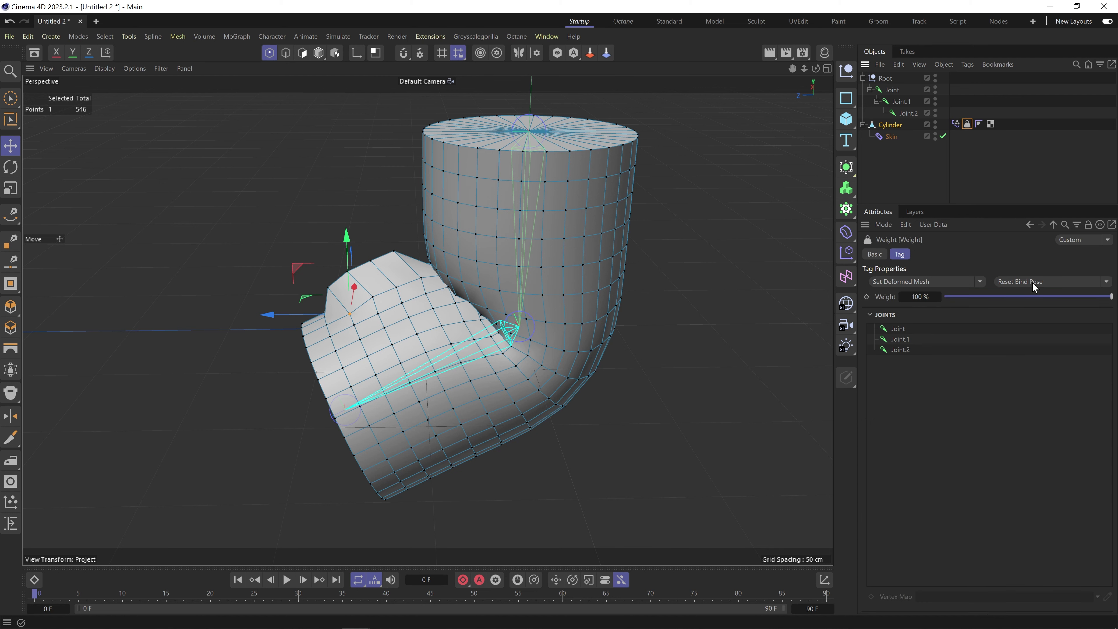
click(955, 124)
click(912, 308)
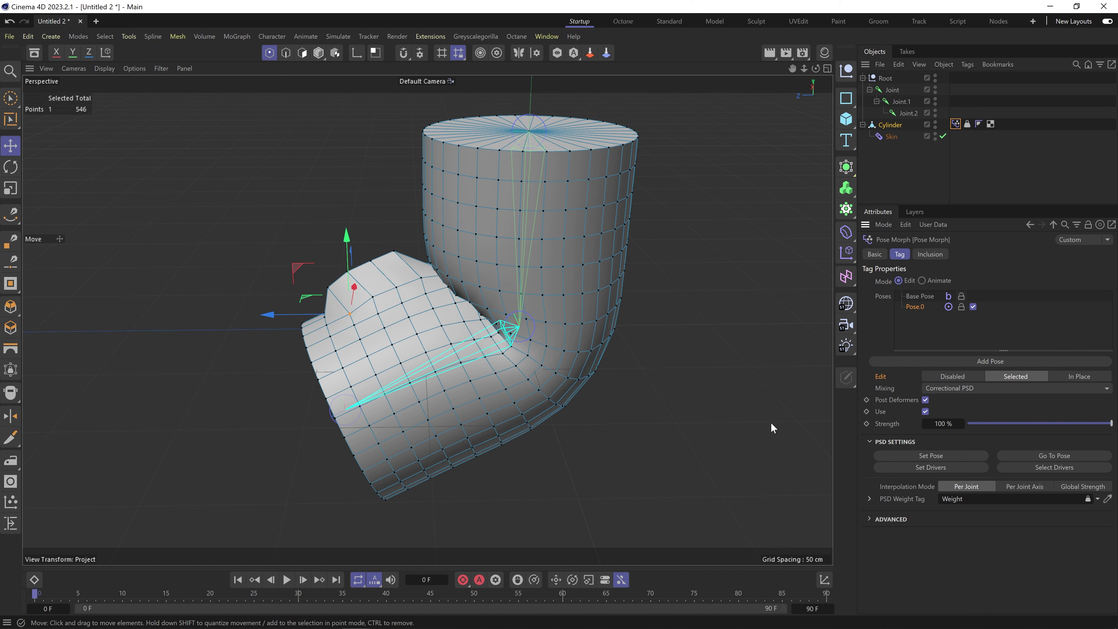
click(896, 455)
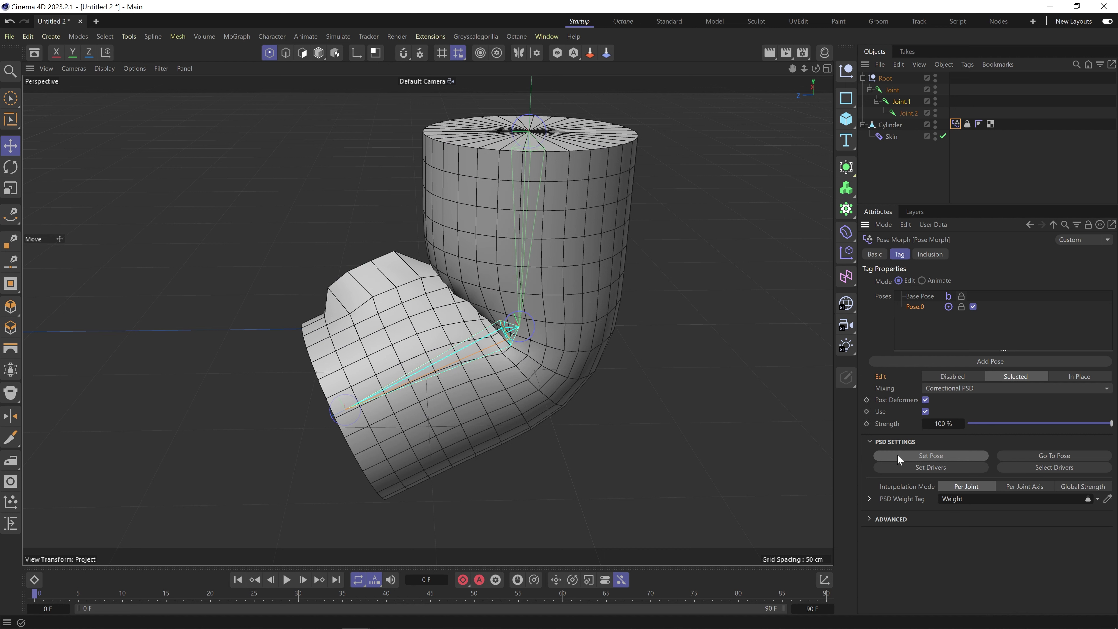
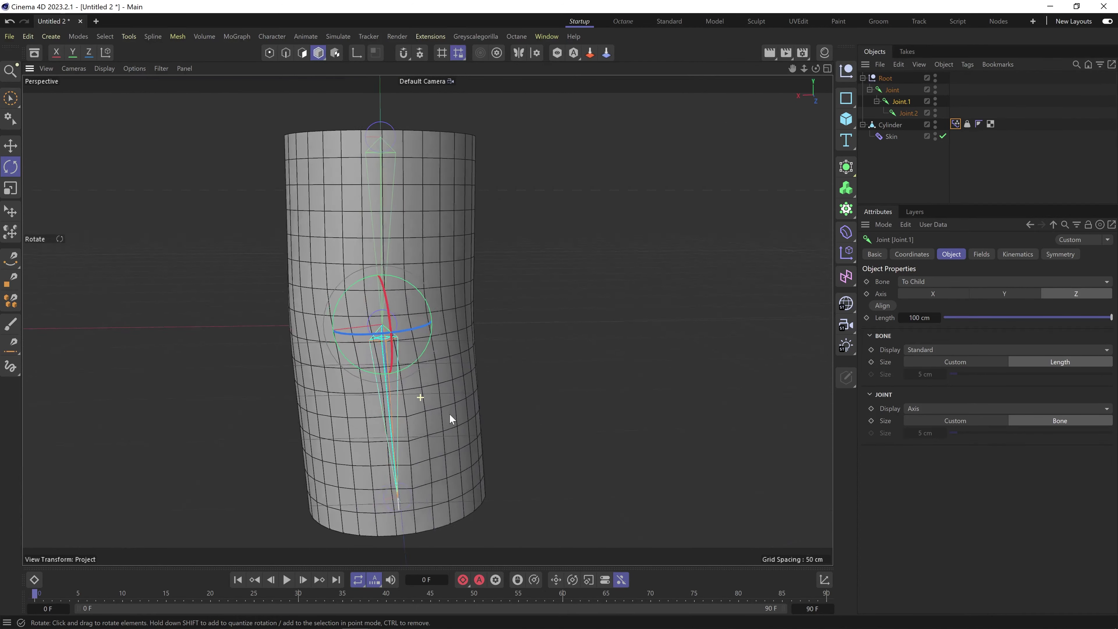
Rotate Joint.1 slightly around the nearly straight position, and return the joints to their bind pose with the Weight tag's Reset Bind Pose.
drag(432, 310, 435, 312)
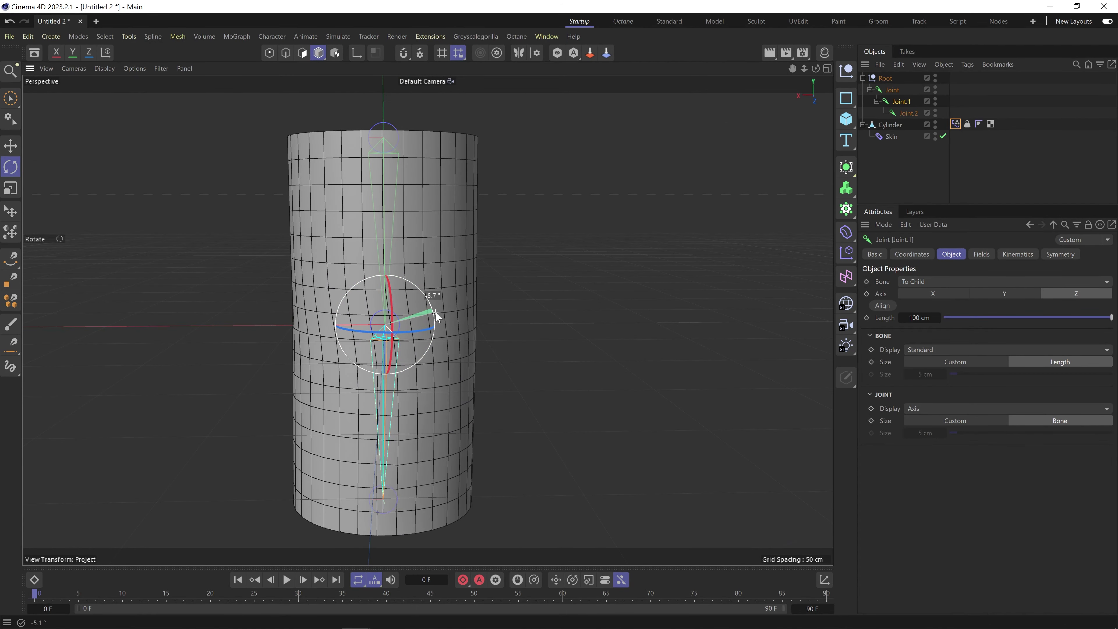
alt+drag(436, 422, 290, 407)
drag(479, 318, 615, 357)
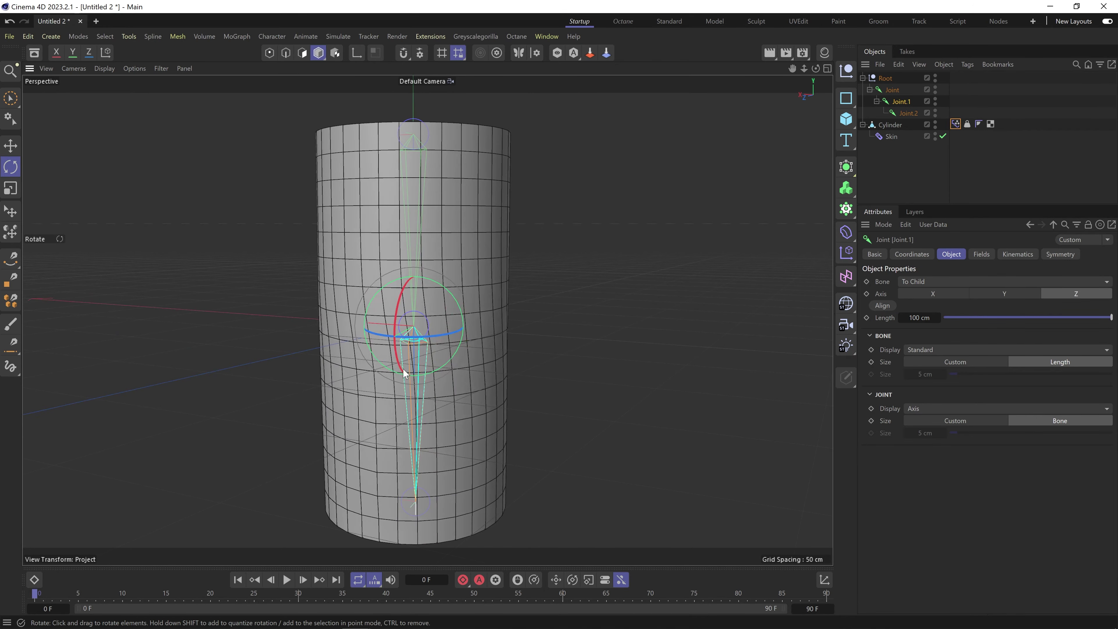
alt+drag(404, 369, 397, 405)
alt+middle_drag(442, 416, 438, 397)
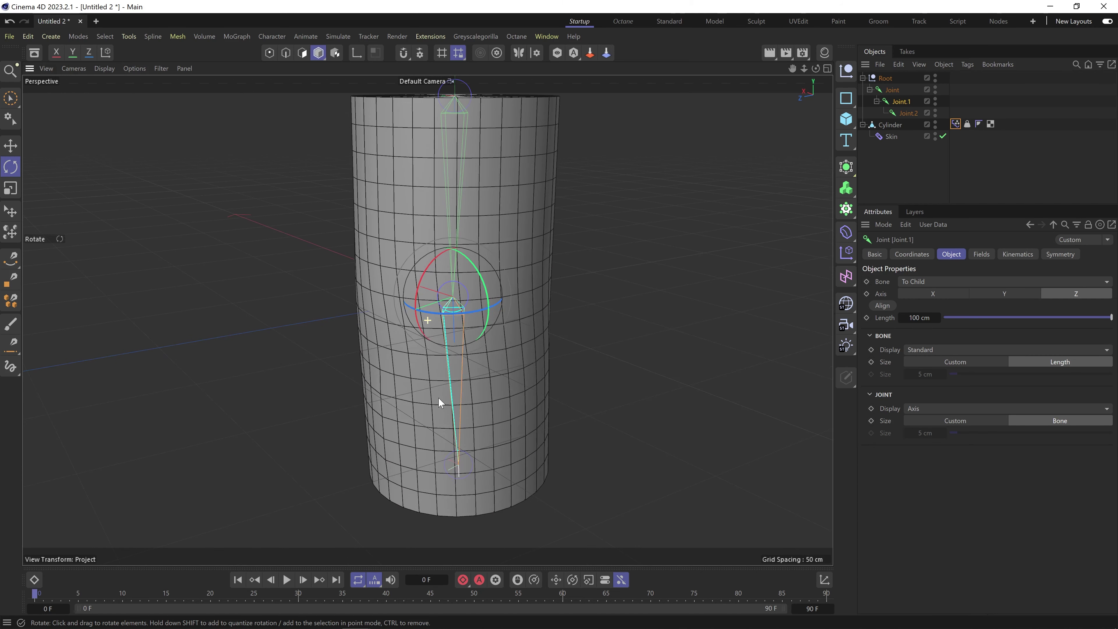
click(966, 123)
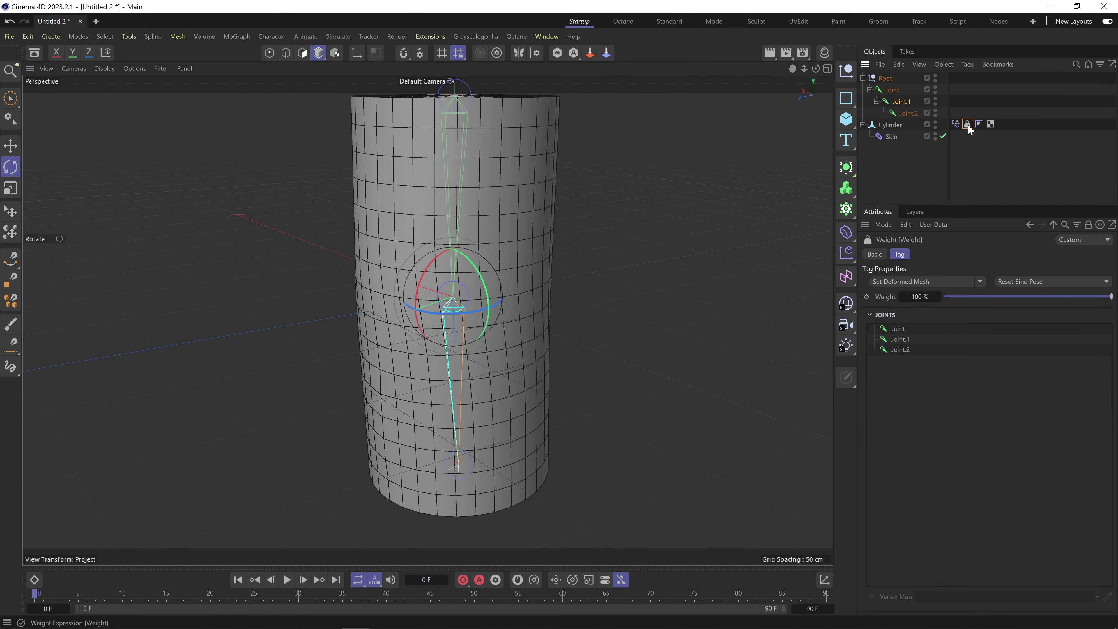
click(1027, 280)
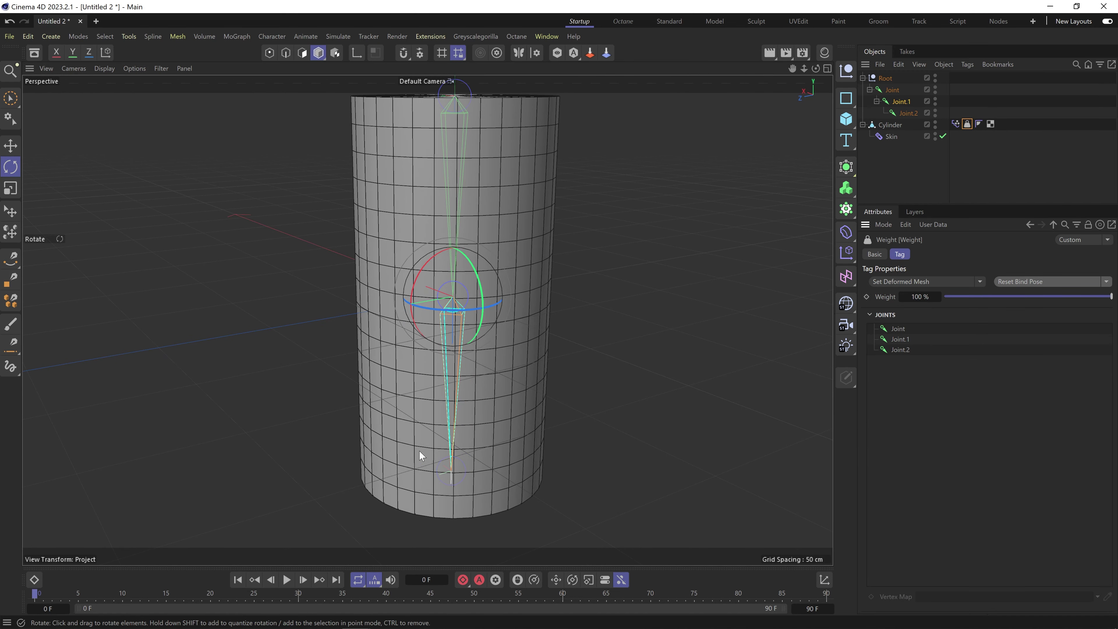
Bend Joint.1 forward to check the corrective bulge from several angles, and undo the rotation.
scroll(405, 463, up, 4)
alt+drag(356, 388, 331, 314)
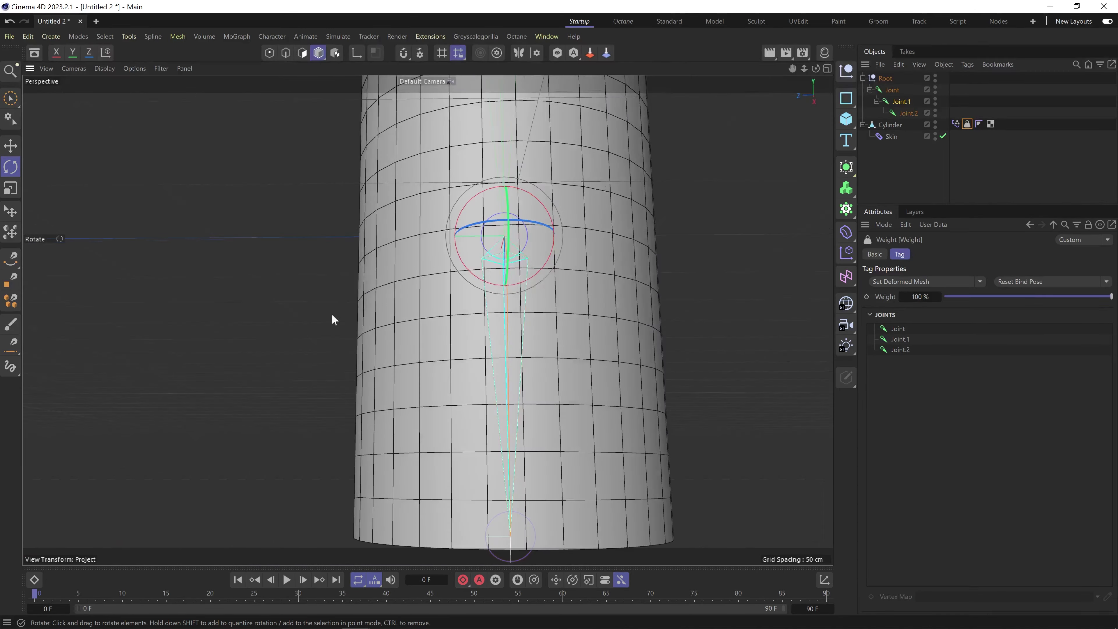
drag(463, 265, 385, 182)
alt+middle_drag(385, 178, 366, 270)
scroll(410, 289, down, 5)
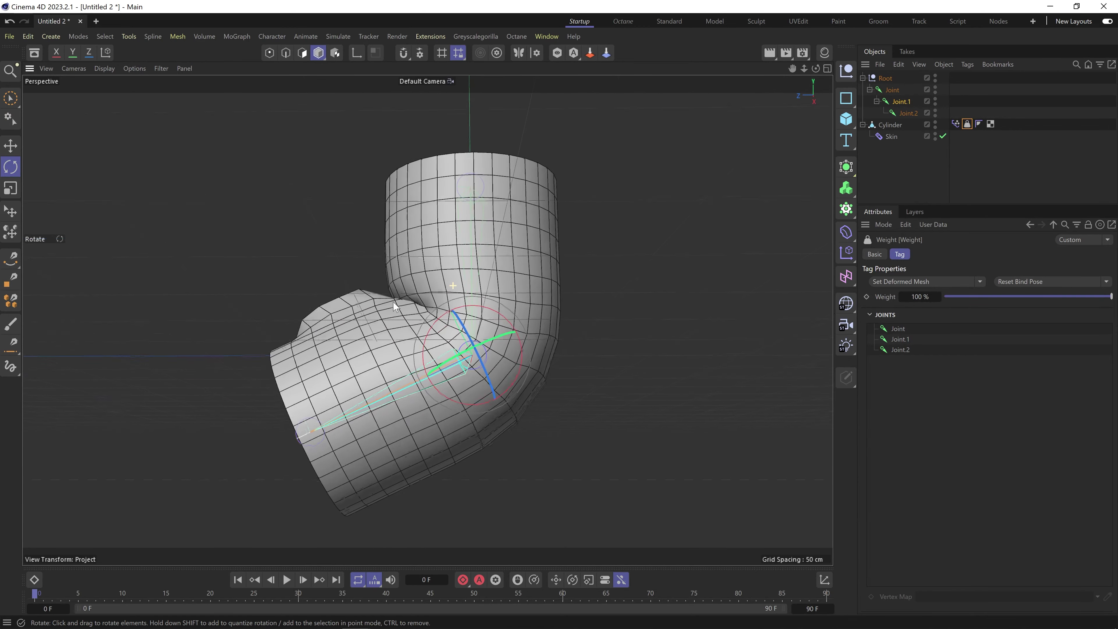
alt+drag(411, 289, 465, 346)
scroll(352, 276, up, 5)
alt+drag(357, 277, 345, 299)
alt+middle_drag(365, 318, 402, 284)
alt+drag(361, 256, 331, 242)
key(ctrl+z)
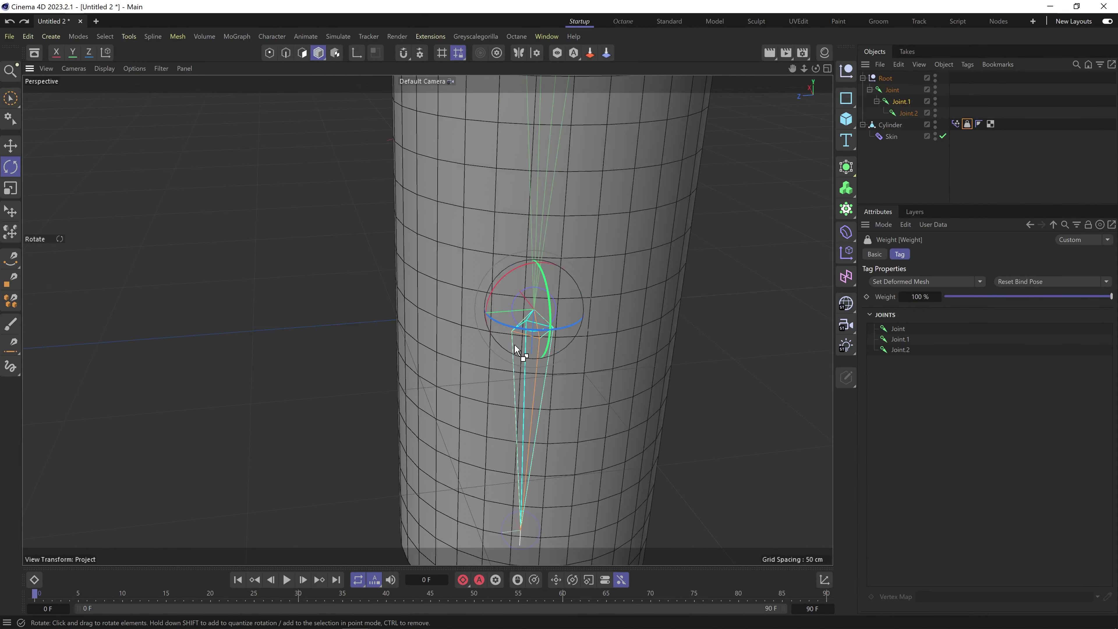
Bend Joint.1 up to about horizontal and partway back down, and restore the joints with Reset Bind Pose.
drag(493, 288, 597, 208)
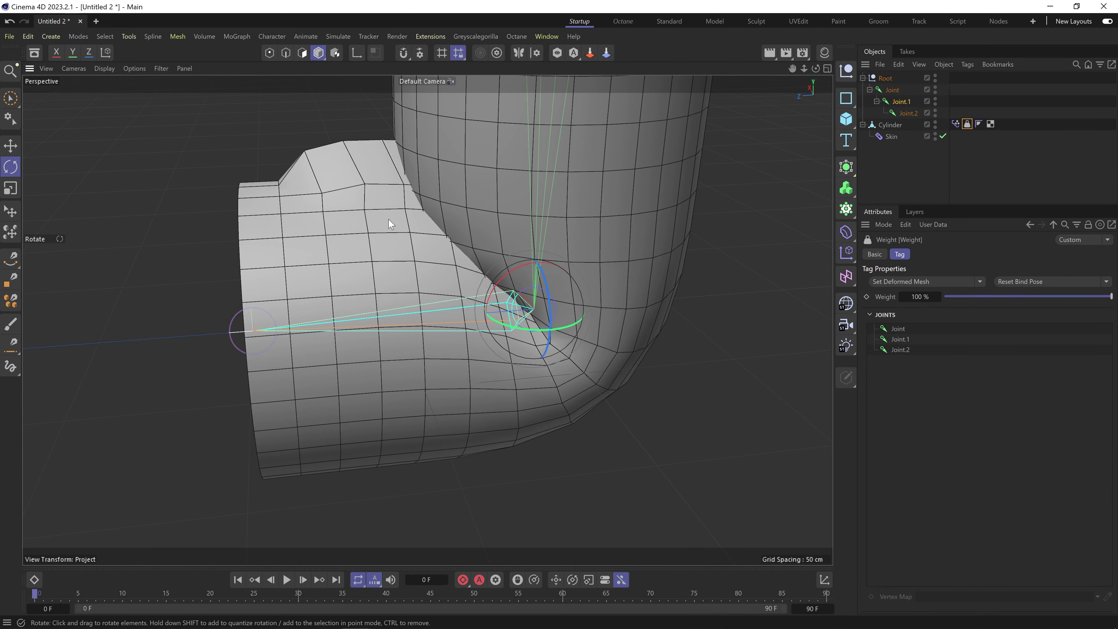
alt+drag(396, 332, 482, 387)
alt+middle_drag(482, 387, 412, 265)
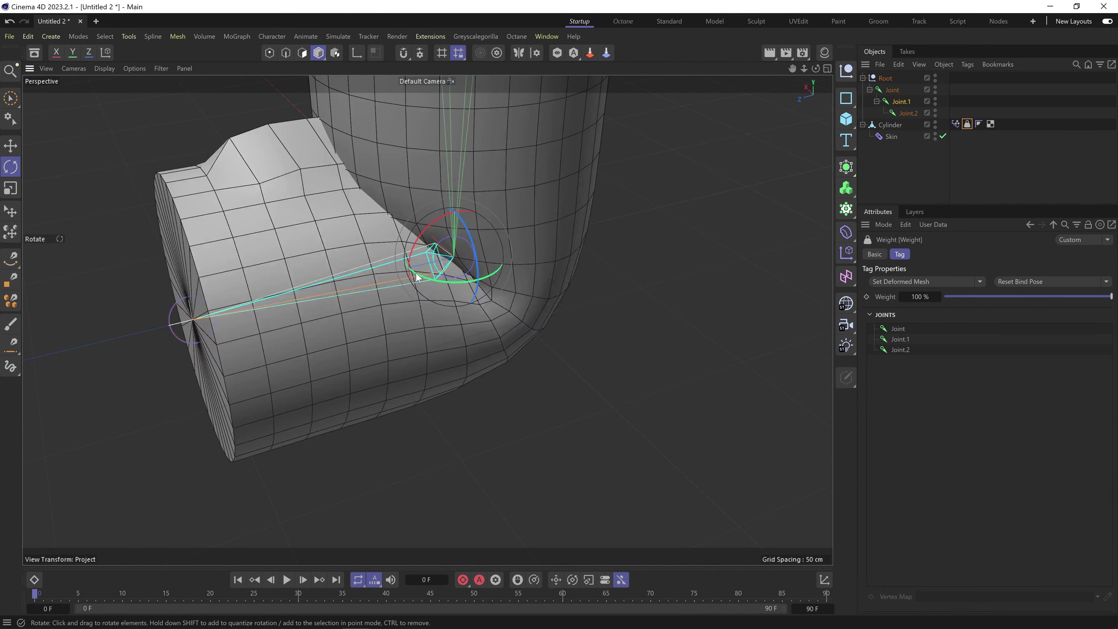
drag(415, 271, 466, 271)
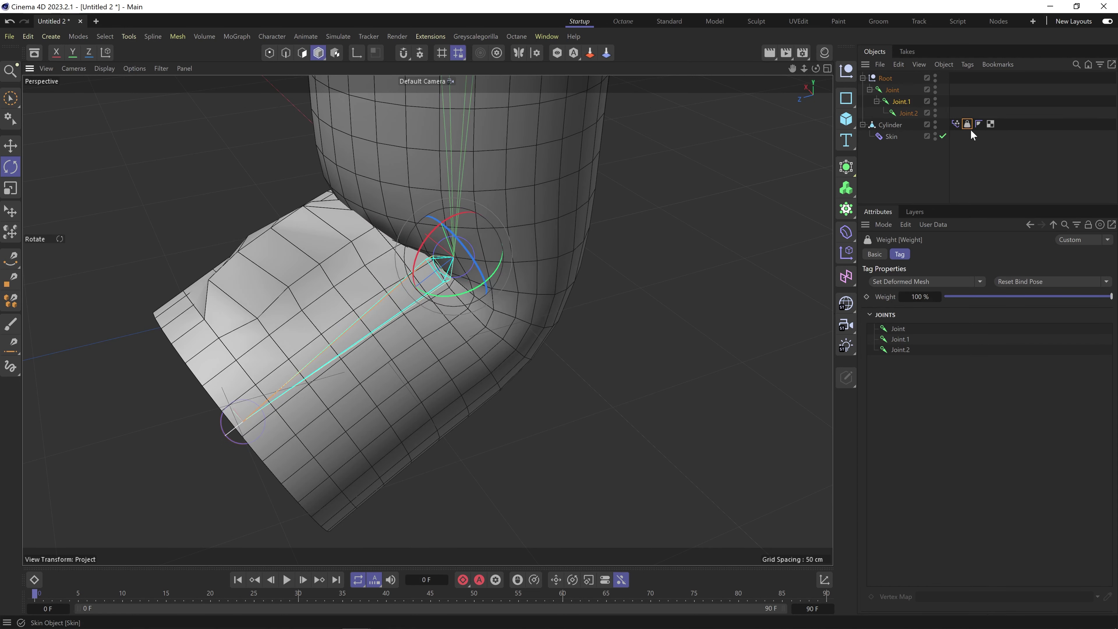
click(1035, 281)
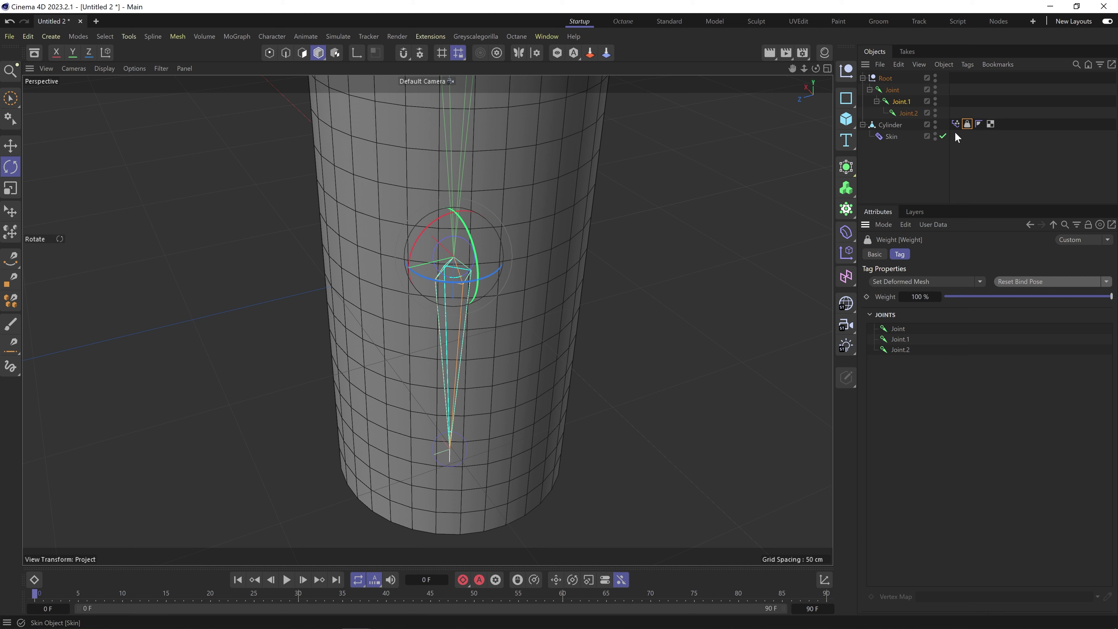
Bring the joints to Pose.0's stored pose with the Pose Morph tag's Go To Pose, and examine the bulge from several angles.
click(954, 121)
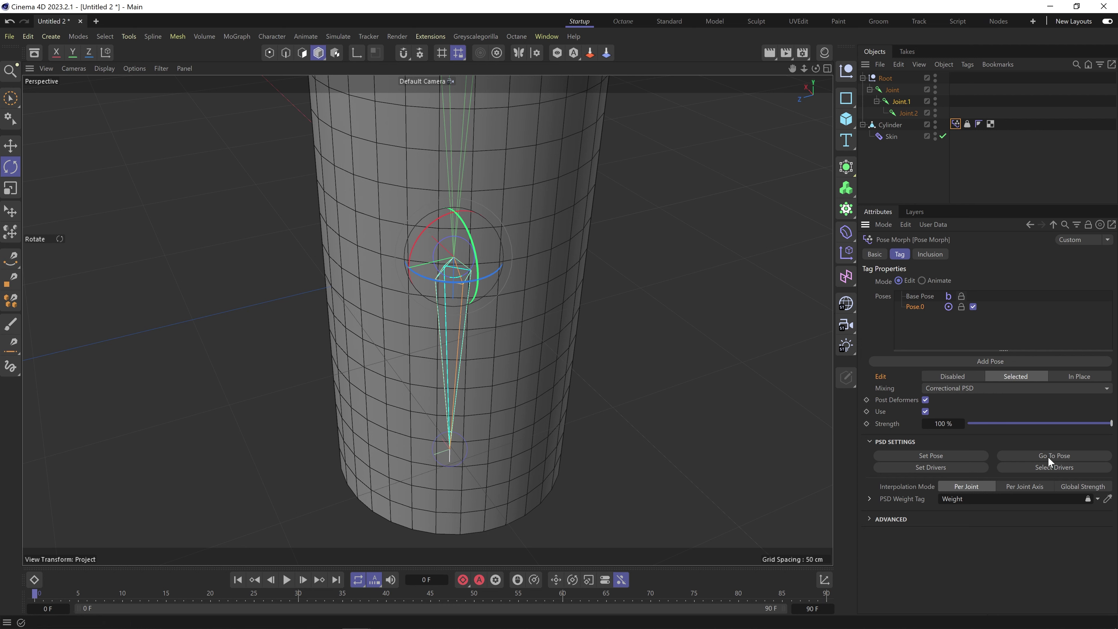
click(1013, 457)
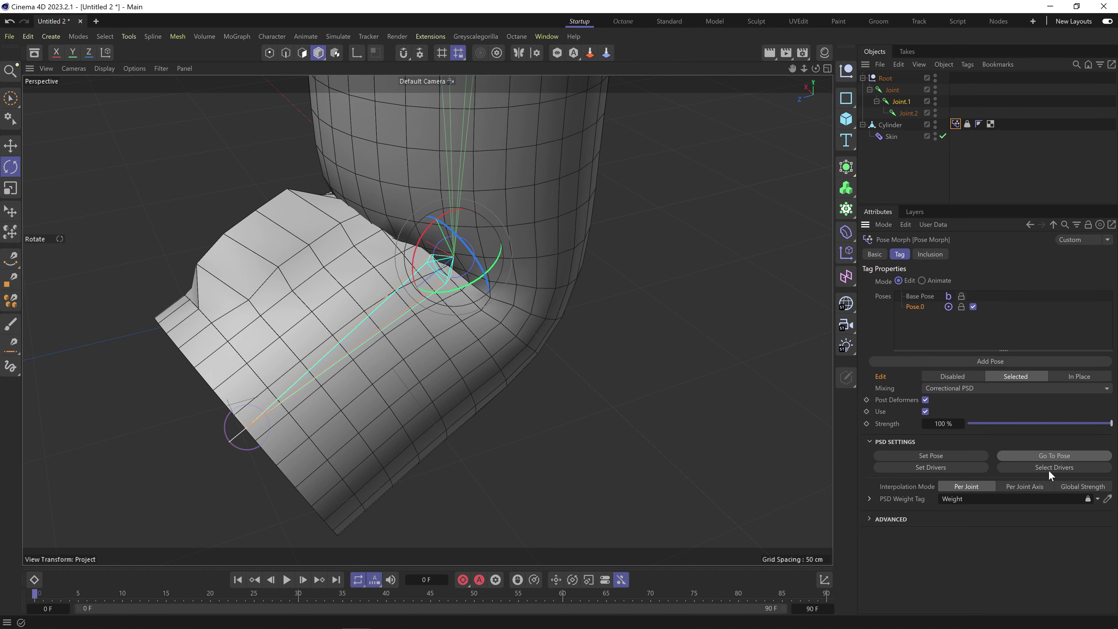
alt+middle_drag(299, 224, 429, 268)
scroll(448, 269, down, 3)
mouse_move(456, 263)
alt+mouse_down()
mouse_move(561, 248)
mouse_move(582, 287)
mouse_move(478, 304)
mouse_move(379, 166)
mouse_move(446, 255)
mouse_move(440, 267)
alt+mouse_up()
scroll(440, 267, up, 4)
alt+drag(505, 257, 496, 329)
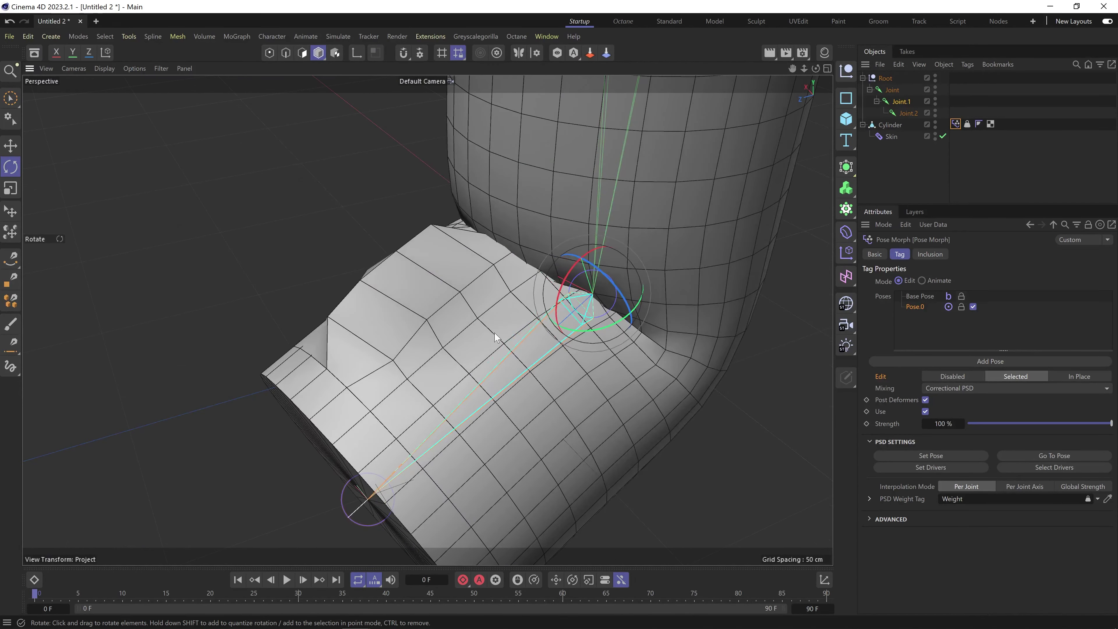
alt+middle_drag(496, 329, 484, 315)
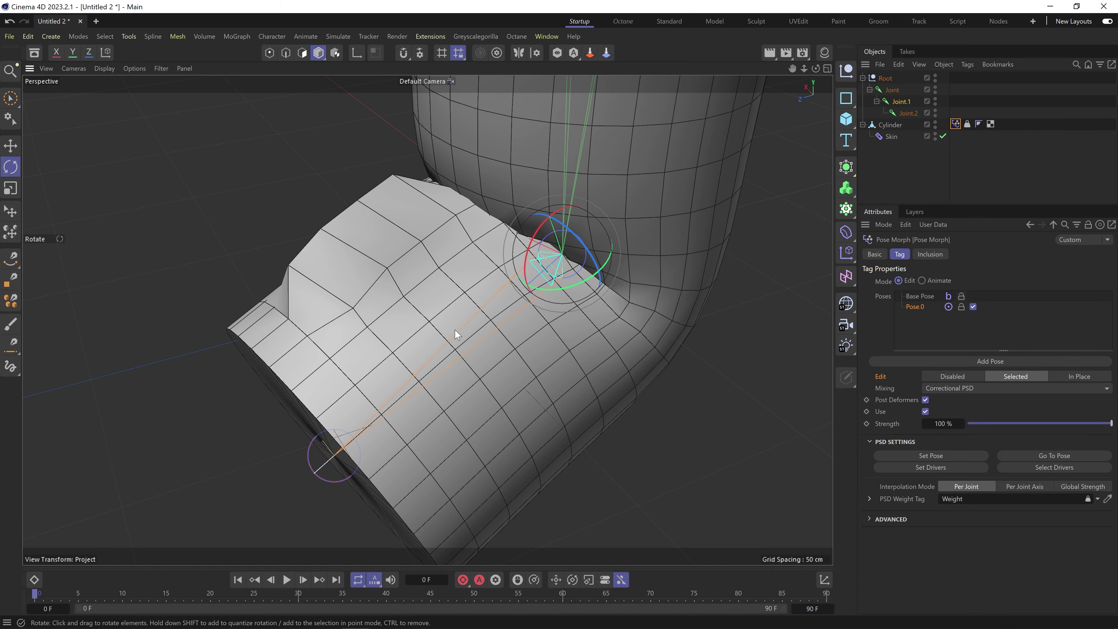
alt+drag(384, 346, 433, 288)
mouse_move(472, 252)
mouse_down()
mouse_move(470, 286)
mouse_move(473, 253)
mouse_up()
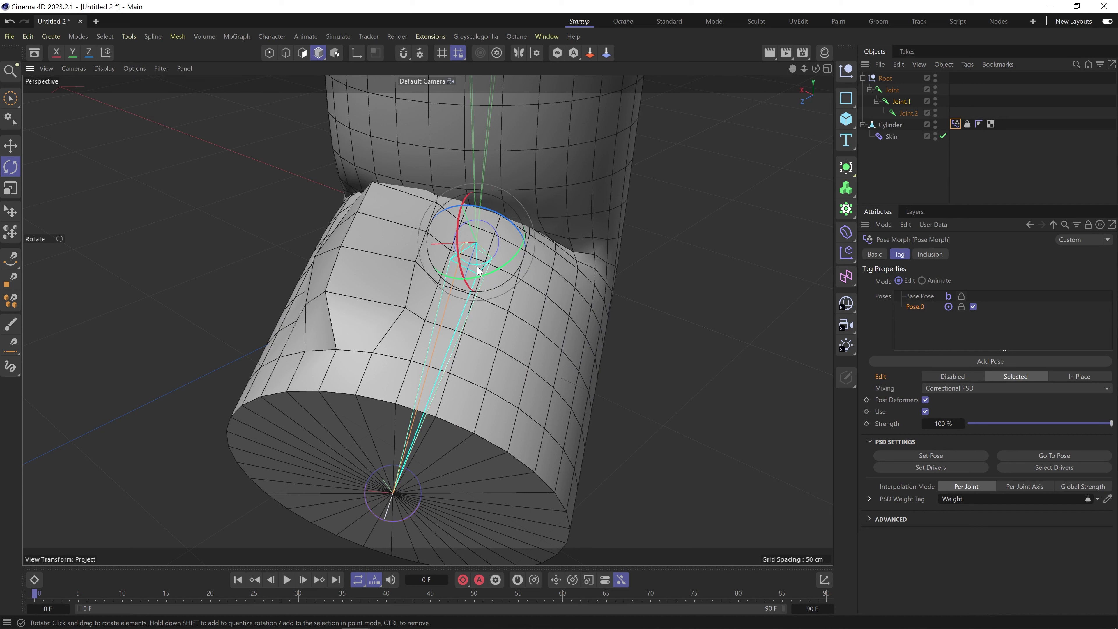
alt+middle_drag(397, 234, 408, 260)
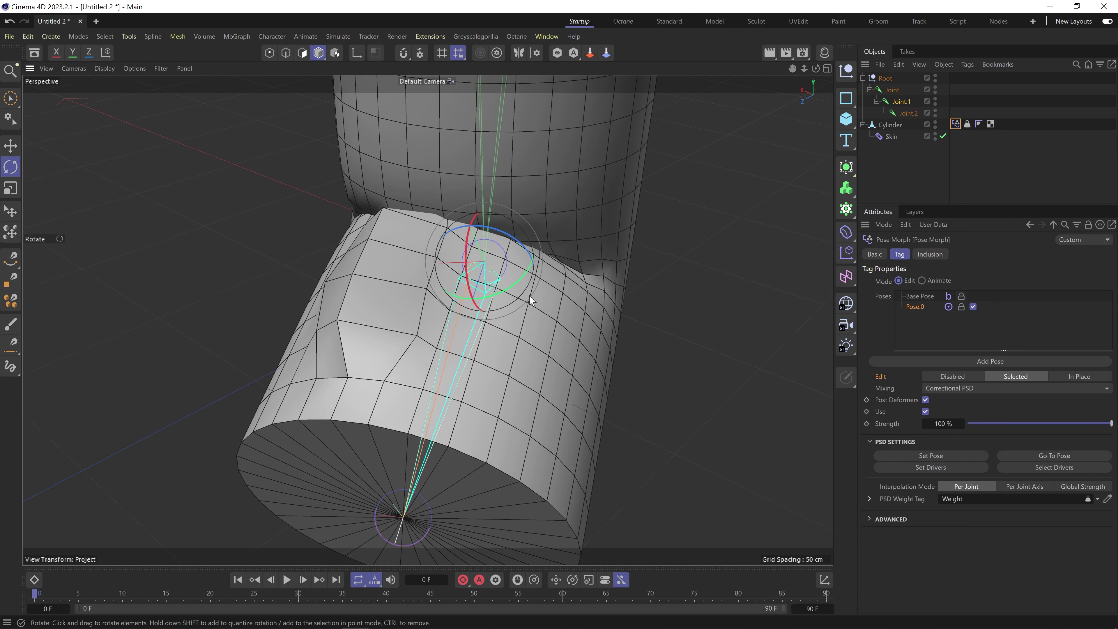
Bring the joints to Pose.0's stored pose with Go To Pose, and ready the cylinder for point editing with Pose.0 active.
click(1033, 455)
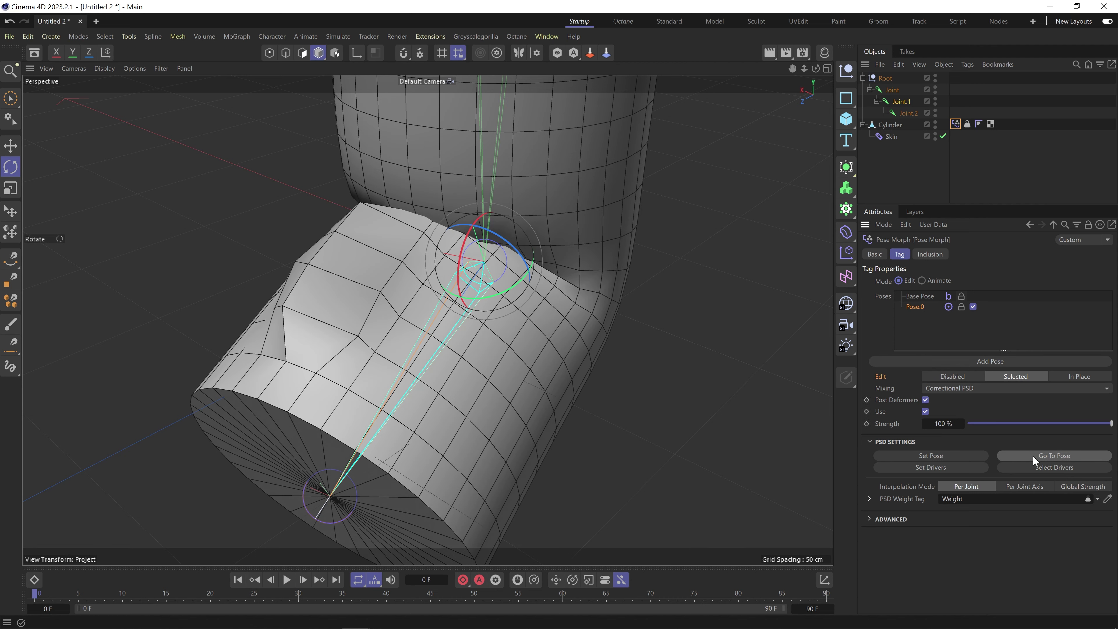
click(890, 125)
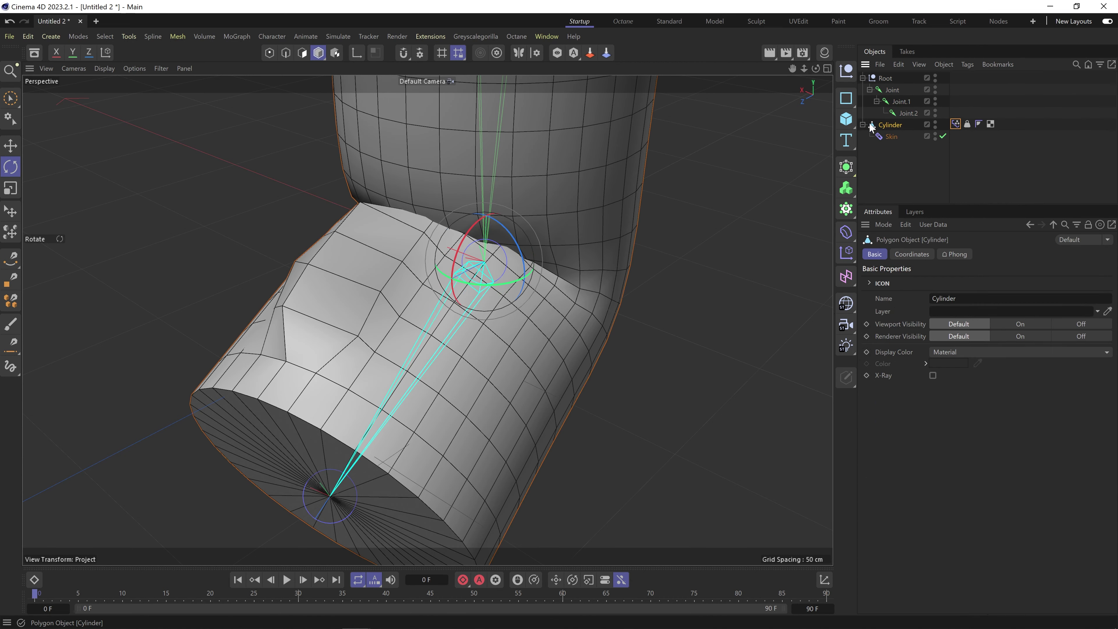
click(269, 53)
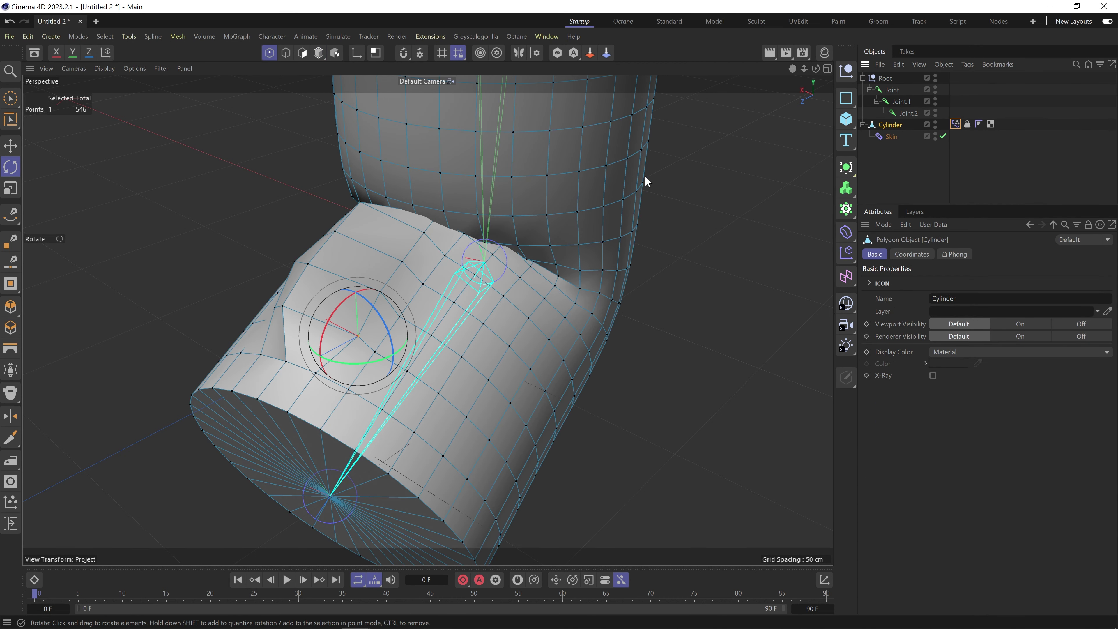
click(956, 124)
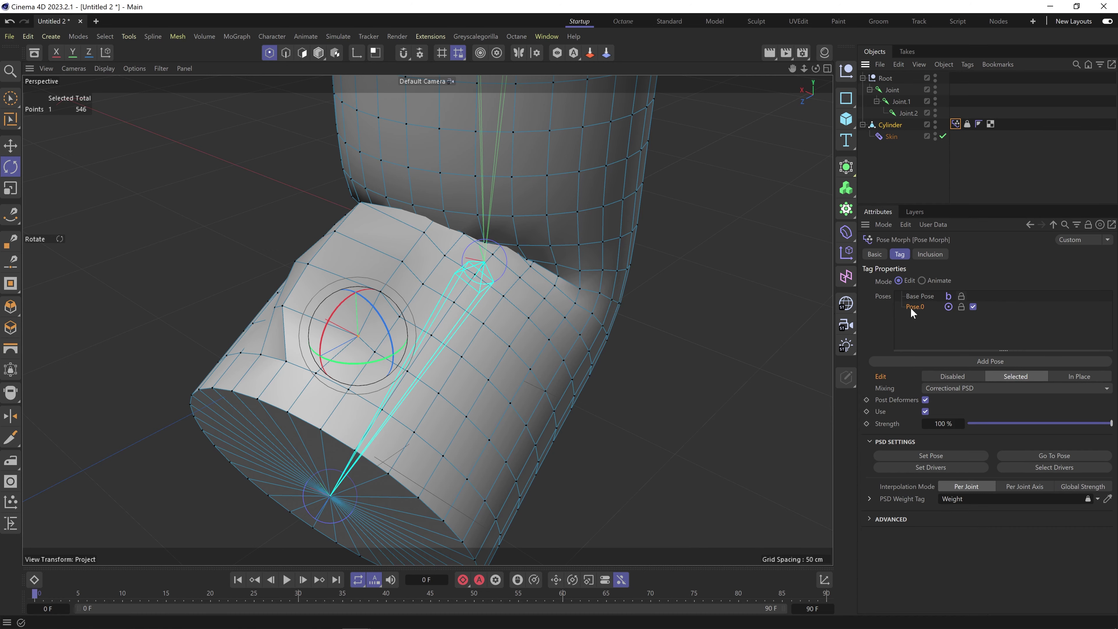
alt+middle_drag(365, 264, 446, 328)
alt+drag(446, 329, 497, 338)
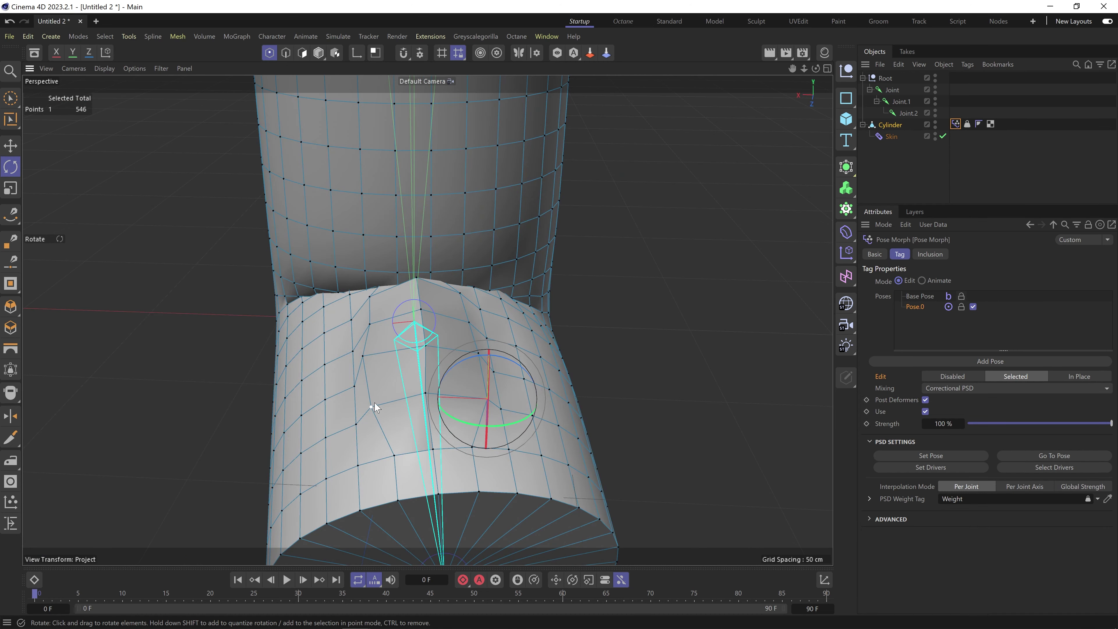
Move points at the outer end of the cylinder's bulge upward with the Move tool to form a tall spike.
click(434, 455)
alt+drag(491, 472, 403, 466)
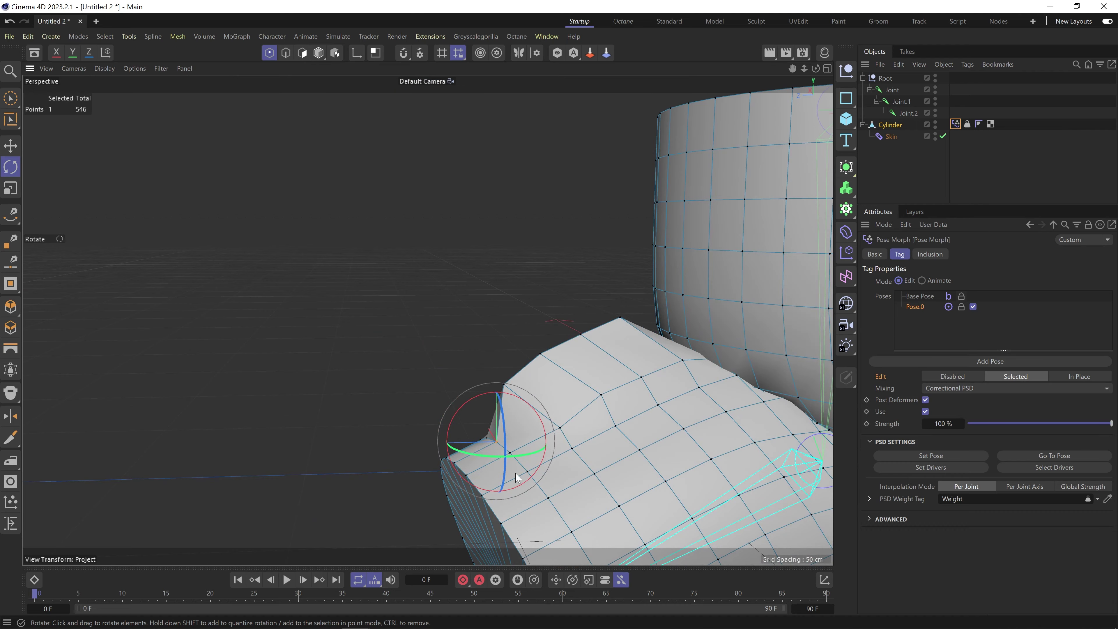
key(e)
mouse_move(599, 499)
mouse_down()
mouse_move(499, 411)
mouse_move(652, 421)
mouse_up()
drag(593, 456, 601, 472)
alt+drag(527, 407, 378, 392)
mouse_move(535, 391)
mouse_down()
mouse_move(556, 358)
mouse_move(540, 359)
mouse_up()
mouse_move(570, 383)
alt+mouse_down()
mouse_move(669, 426)
mouse_move(554, 407)
alt+mouse_up()
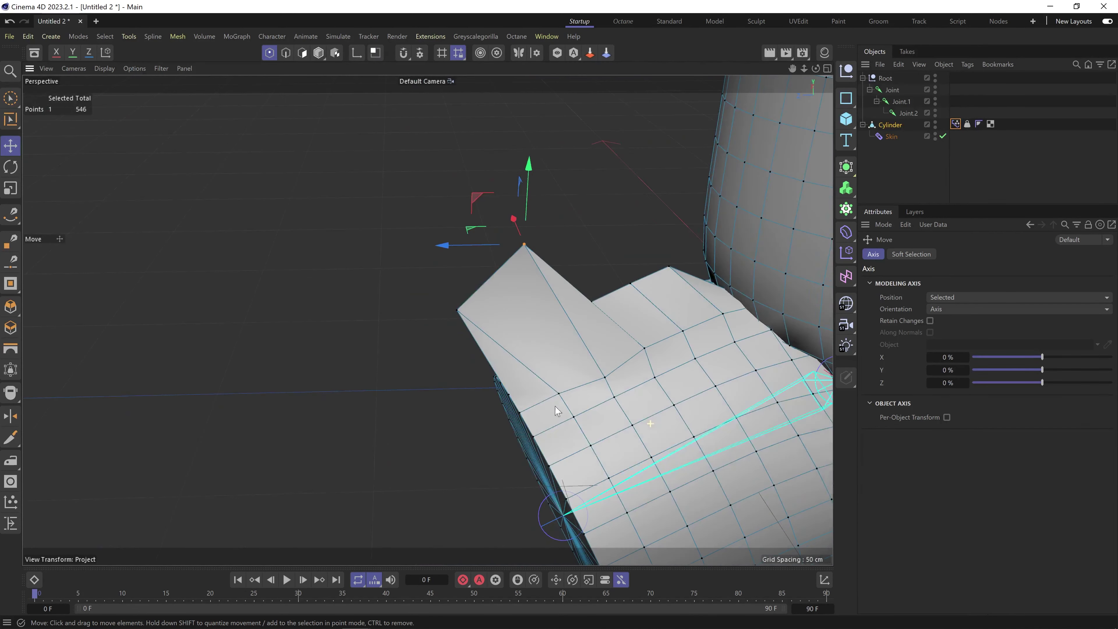
alt+middle_drag(554, 406, 498, 414)
Store the current joint pose for Pose.0 with the Pose Morph tag's Set Pose, and inspect the spike from the side.
click(955, 124)
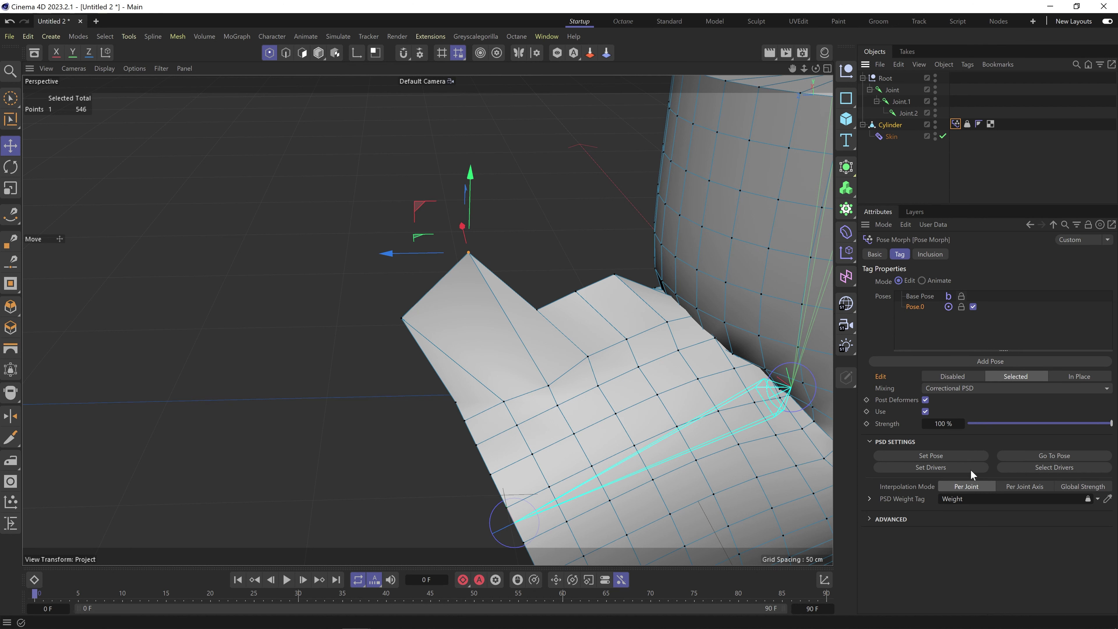
click(945, 453)
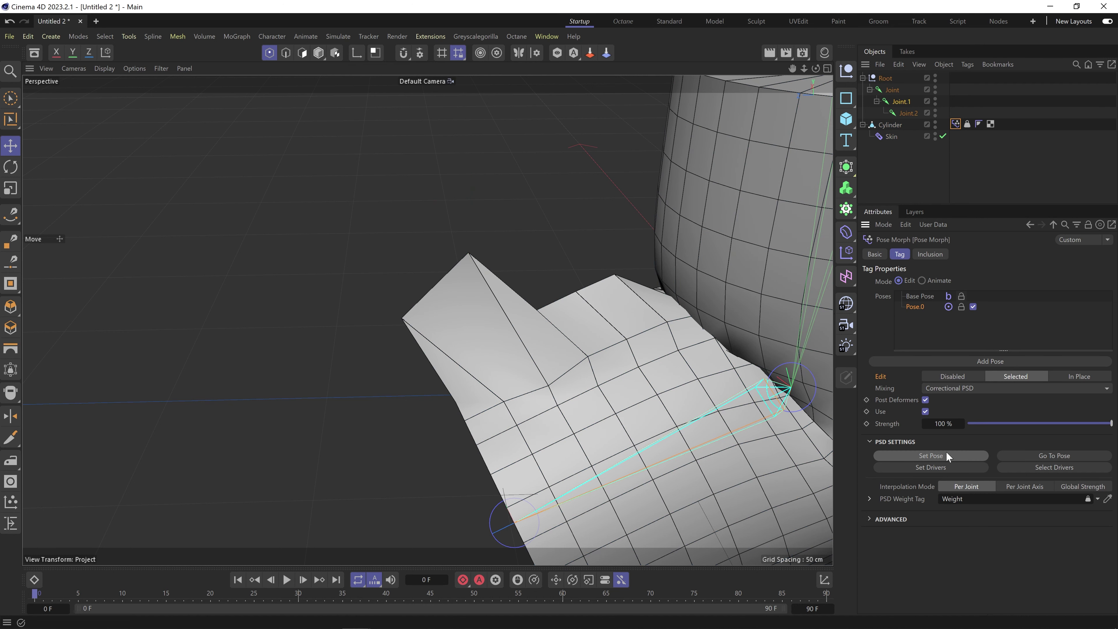
alt+middle_drag(682, 392, 434, 301)
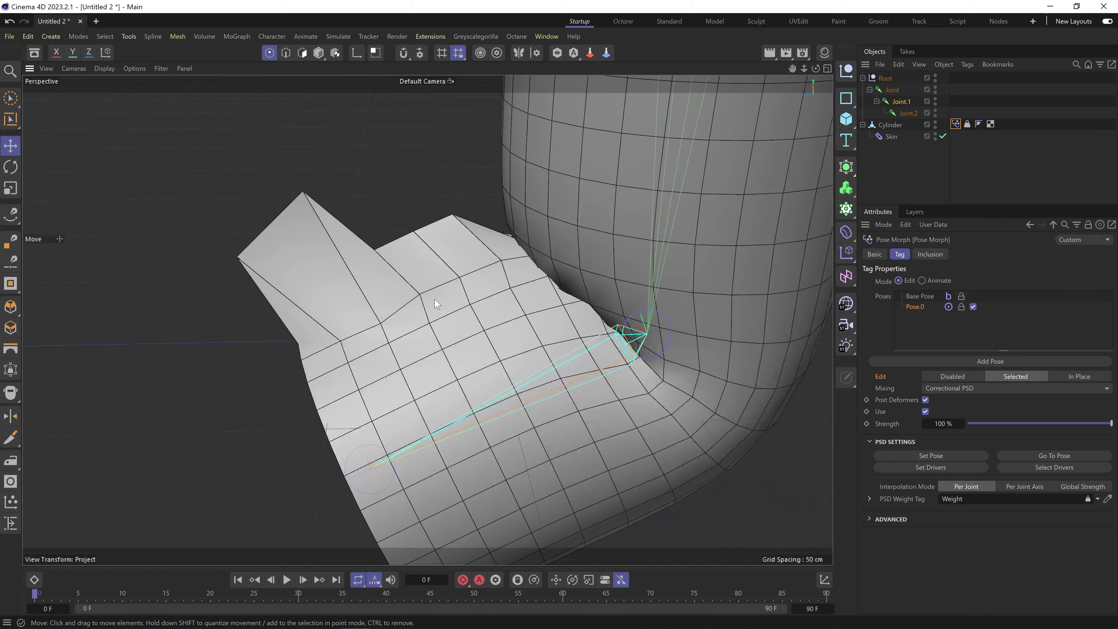
alt+drag(396, 301, 335, 347)
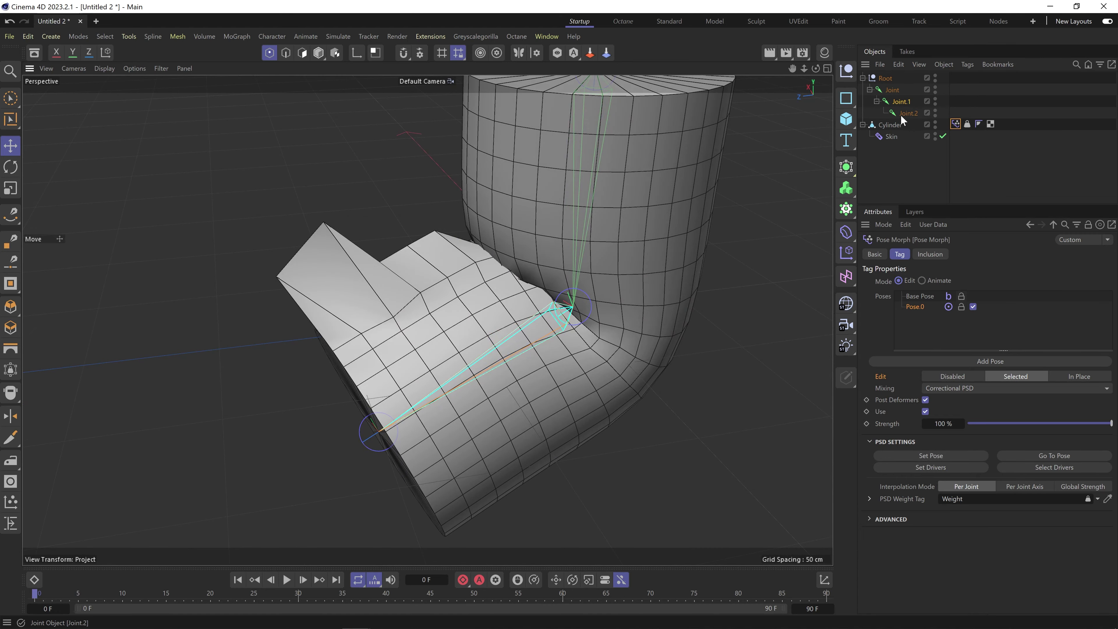
Rotate Joint.1 back to nearly straight and slightly sideways, and return the joints to their bind pose with Reset Bind Pose.
click(901, 102)
click(319, 53)
key(r)
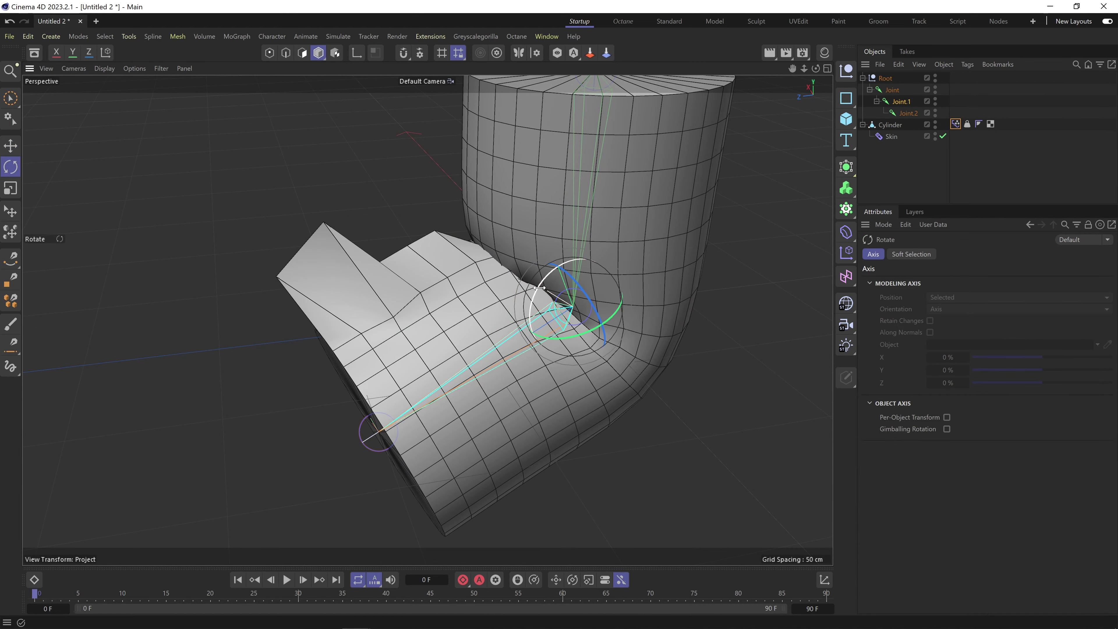
drag(540, 288, 626, 305)
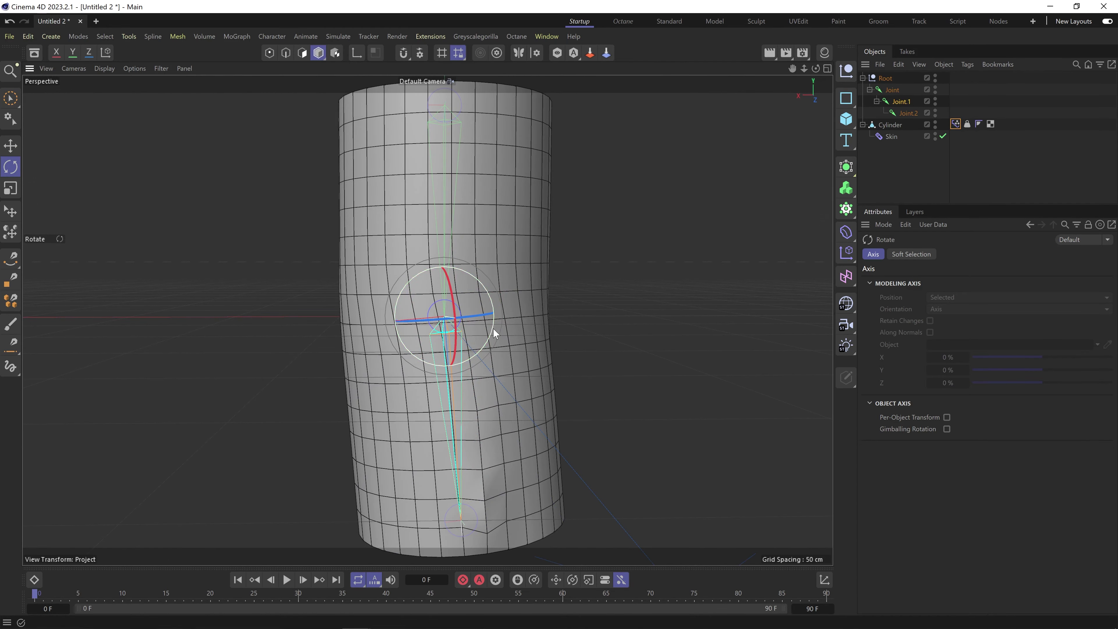
drag(492, 334, 491, 341)
click(966, 125)
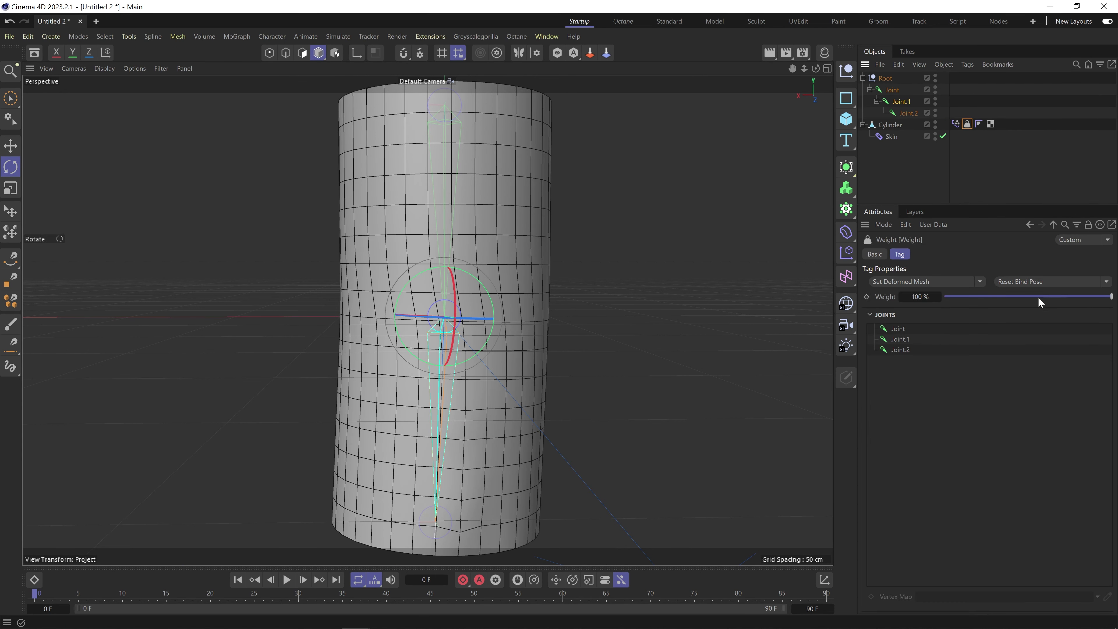
click(1004, 281)
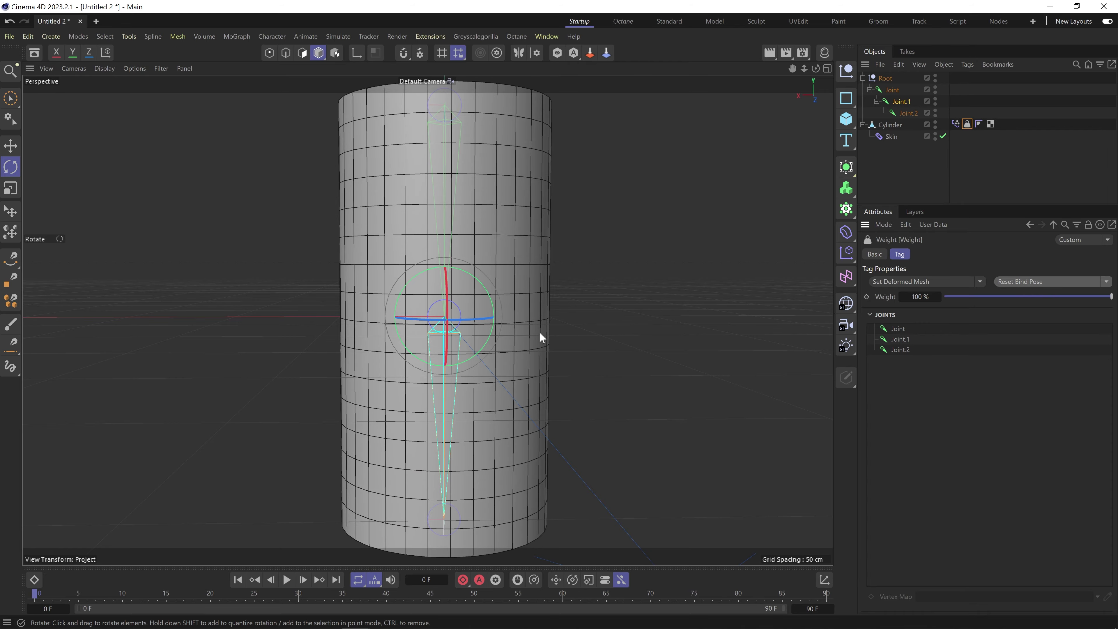
Bend Joint.1 forward by hand, and bring it exactly to Pose.0's stored pose with the Pose Morph tag's Go To Pose.
alt+drag(506, 337, 368, 356)
drag(506, 319, 465, 226)
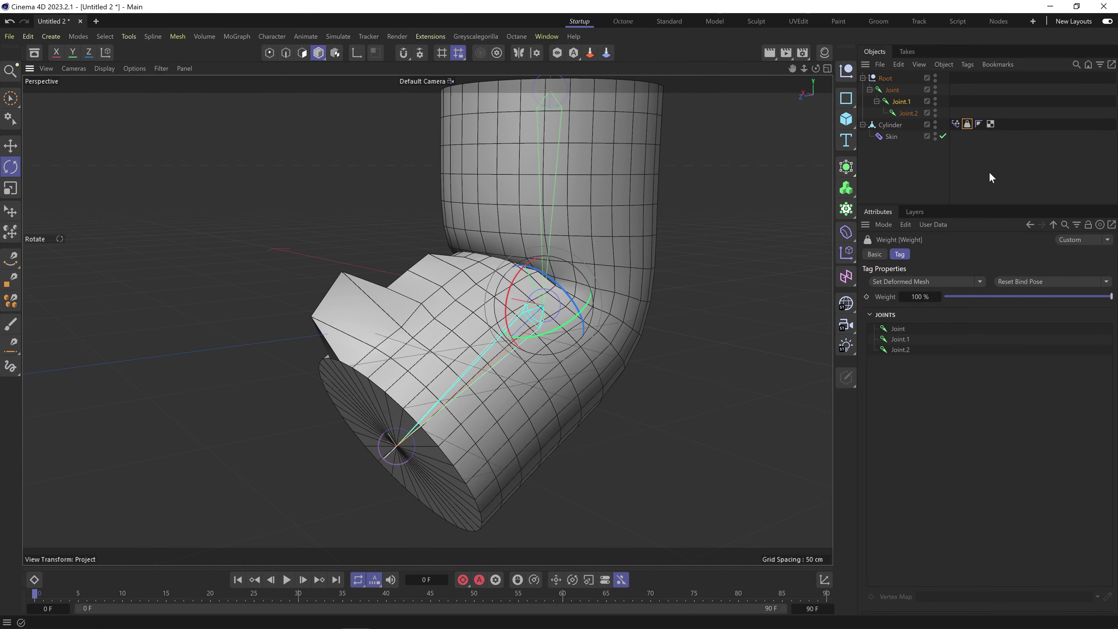
click(955, 124)
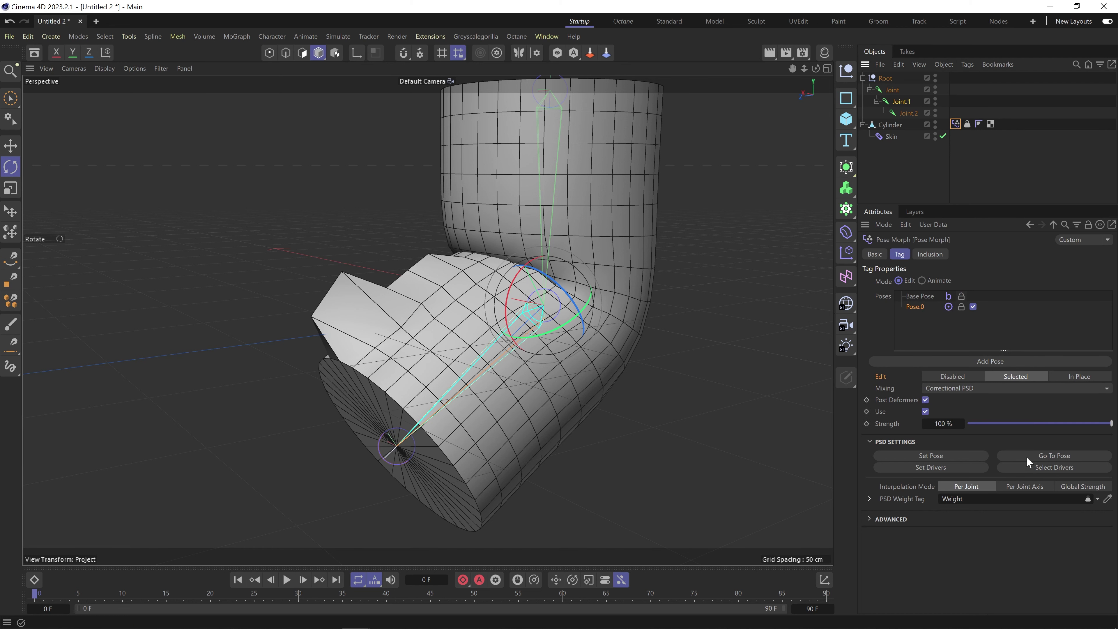
click(1040, 454)
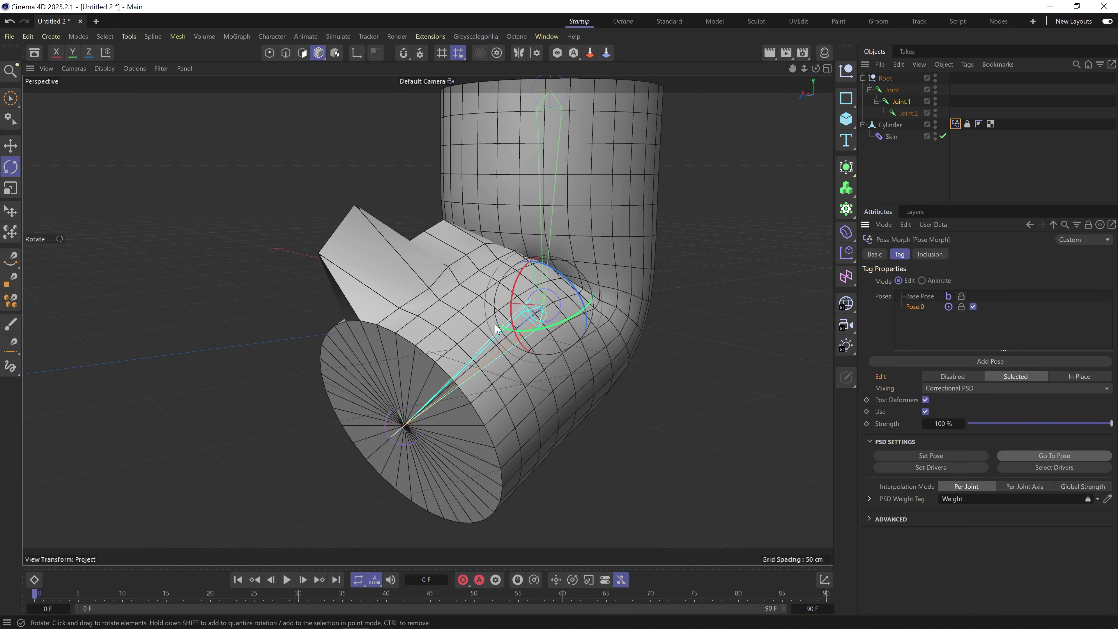
alt+middle_drag(493, 320, 429, 343)
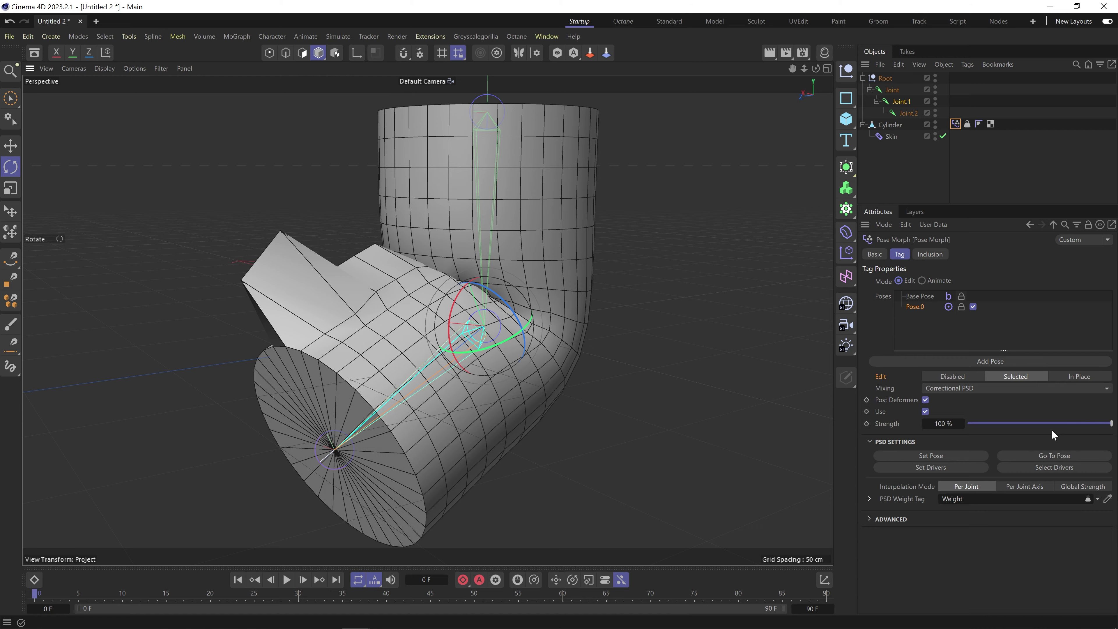
Bend Joint.1 past the stored pose, straighten it, and bend it up again to test how the spike follows the angle.
alt+drag(402, 329, 449, 352)
alt+middle_drag(436, 385, 404, 364)
alt+right_drag(374, 362, 440, 369)
alt+drag(441, 368, 342, 364)
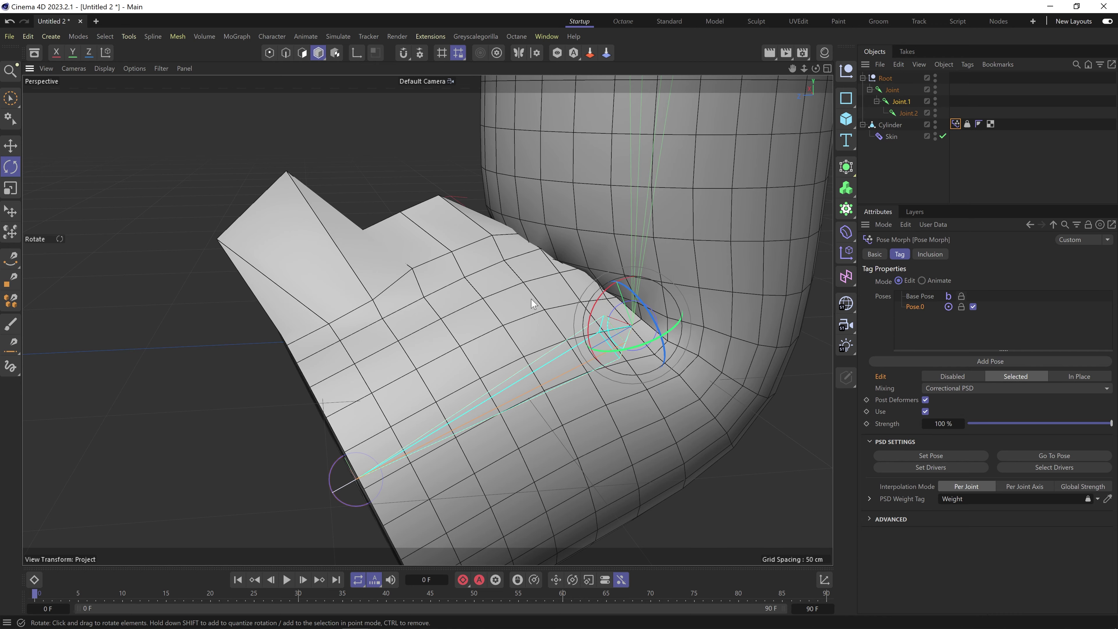
drag(595, 312, 539, 254)
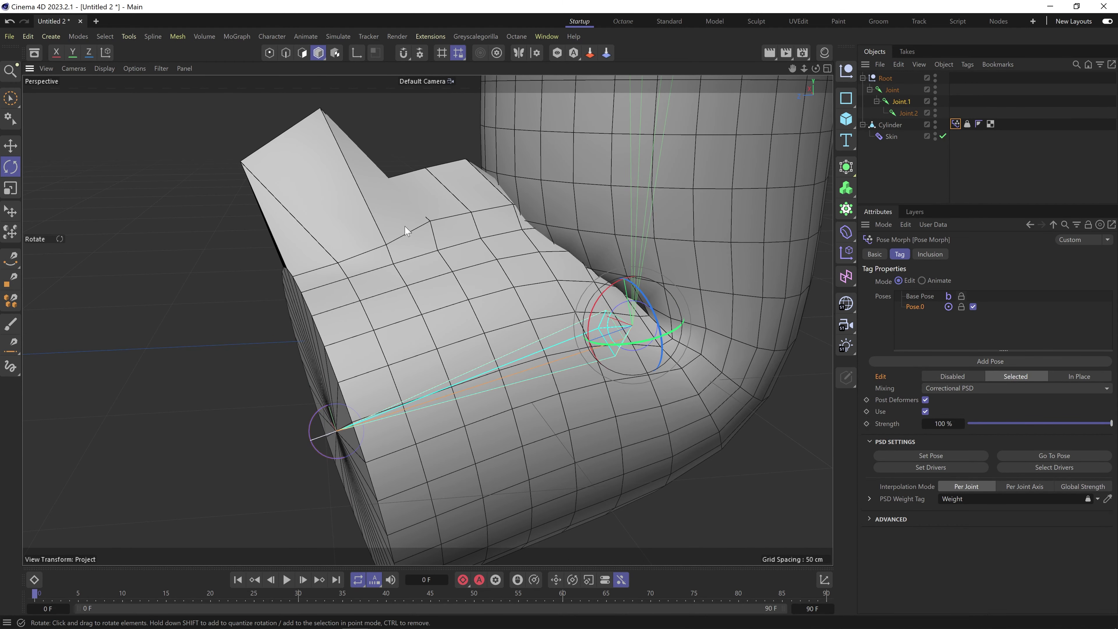
alt+drag(404, 227, 450, 266)
alt+middle_drag(467, 244, 368, 301)
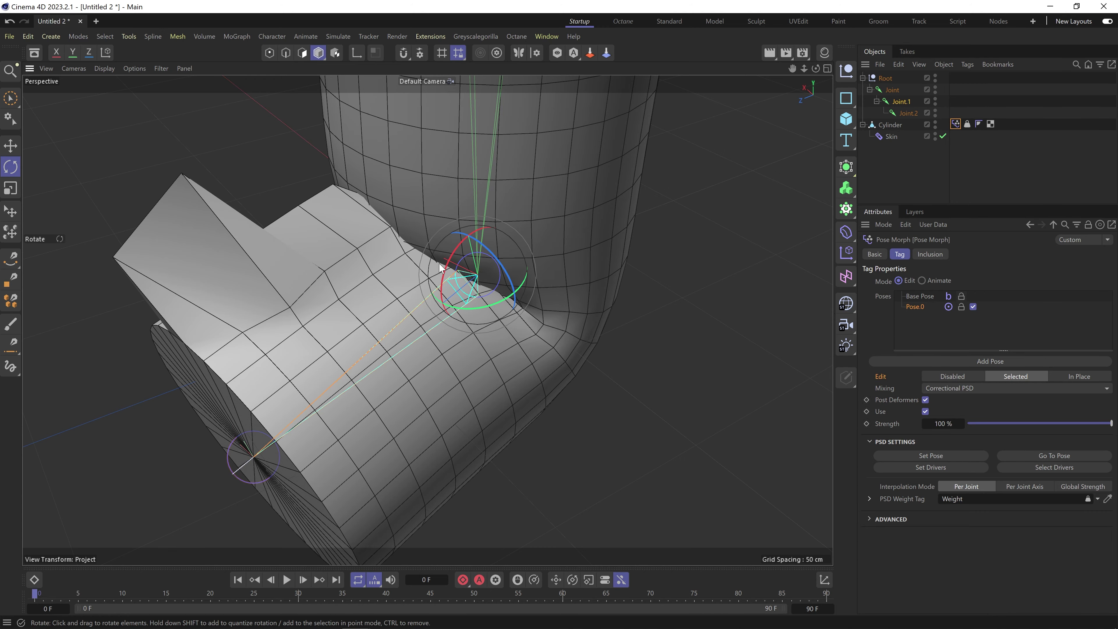
drag(445, 272, 375, 445)
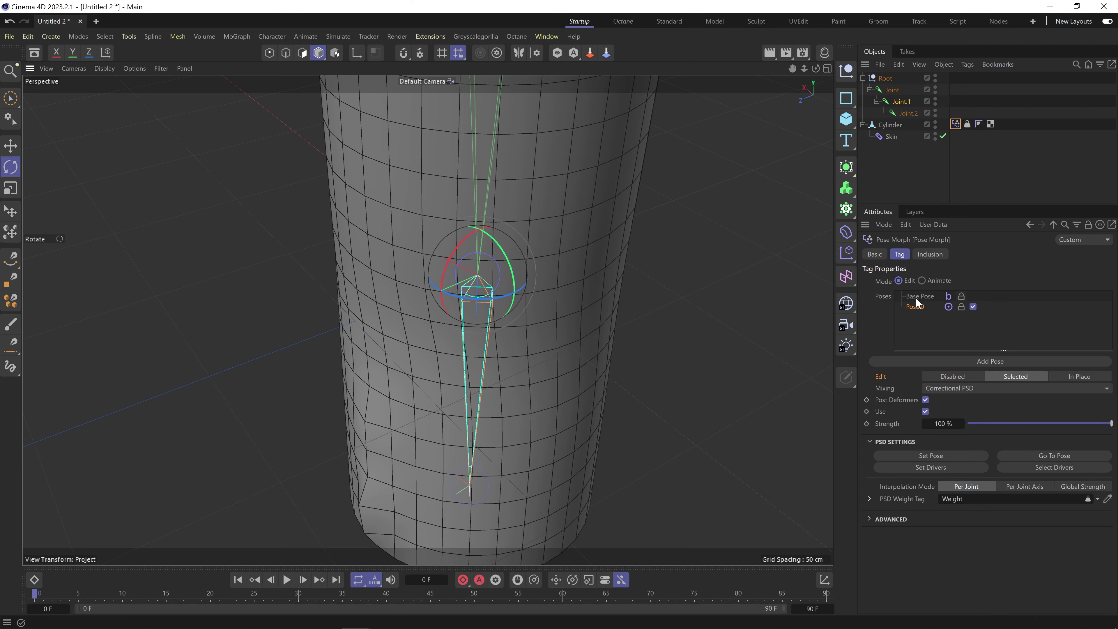
drag(446, 271, 511, 128)
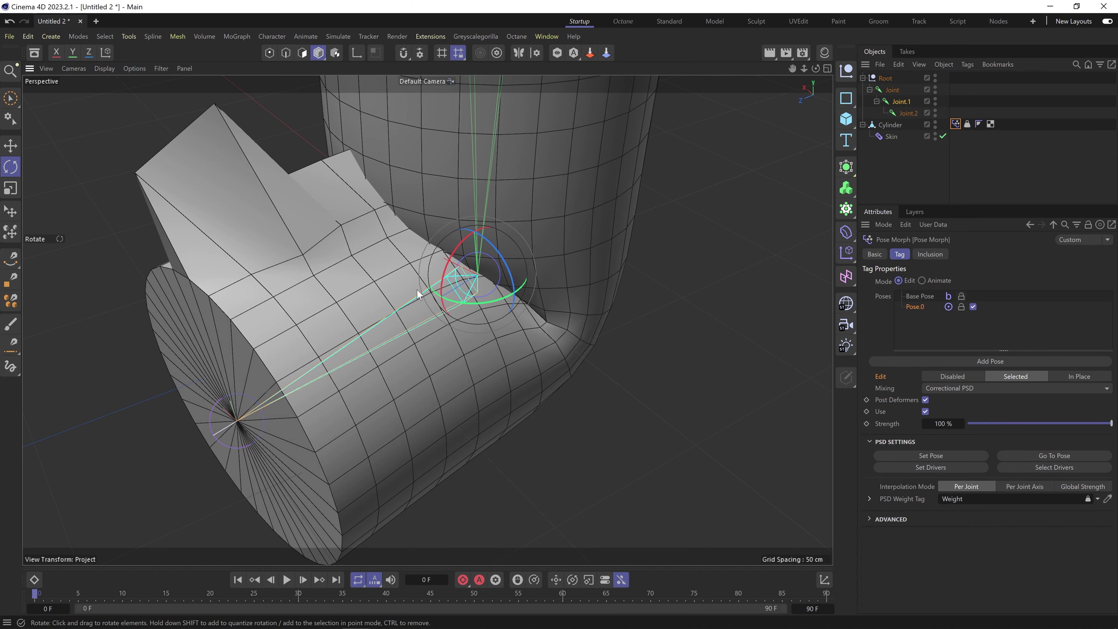
Apply Go To Pose for Pose.0, and swing Joint.1 sideways in several directions to test the spike's response.
click(1034, 458)
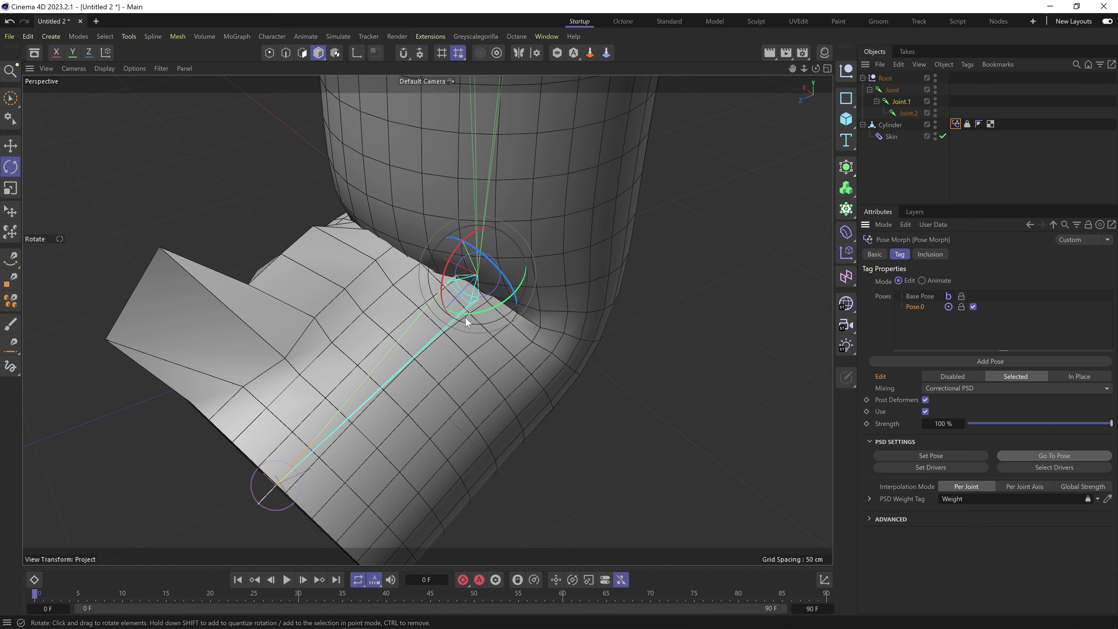
drag(467, 322, 495, 141)
alt+drag(665, 160, 396, 145)
drag(409, 145, 601, 364)
alt+drag(435, 359, 498, 328)
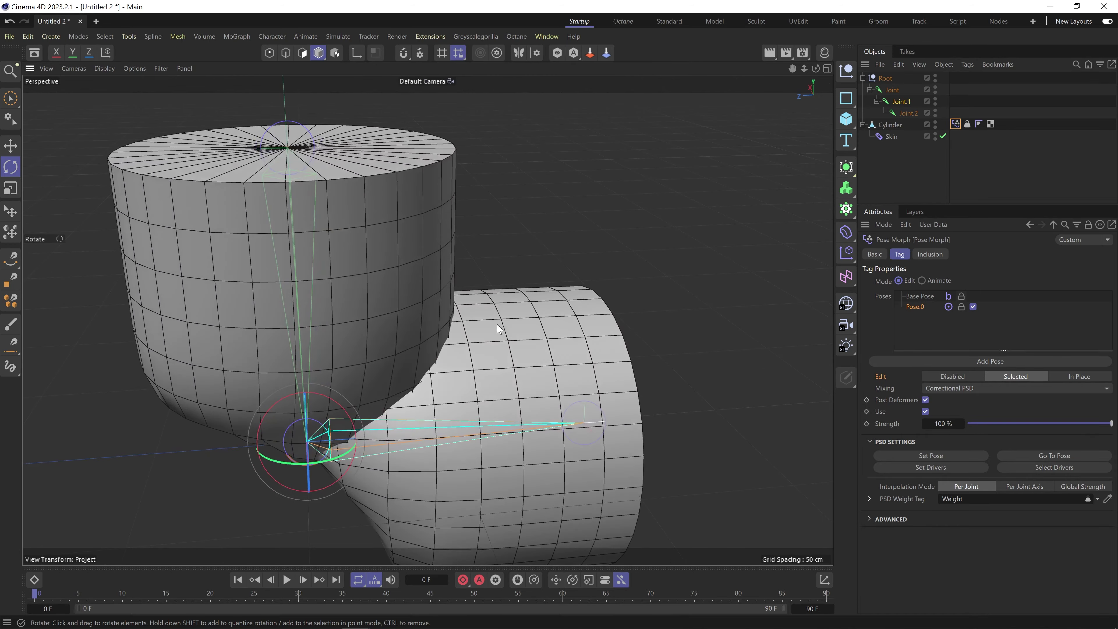
drag(341, 461, 297, 452)
Examine the spike on the sideways-bent cylinder from above, the end and the side.
alt+middle_drag(271, 221, 582, 218)
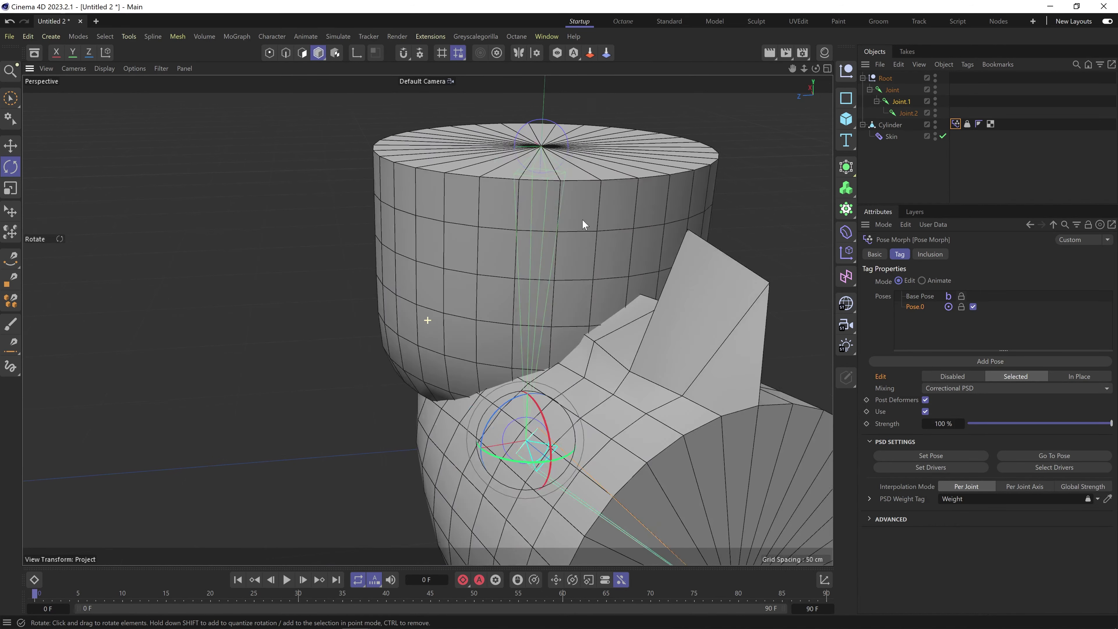
alt+right_drag(582, 218, 522, 243)
alt+drag(521, 242, 700, 229)
alt+drag(492, 263, 444, 408)
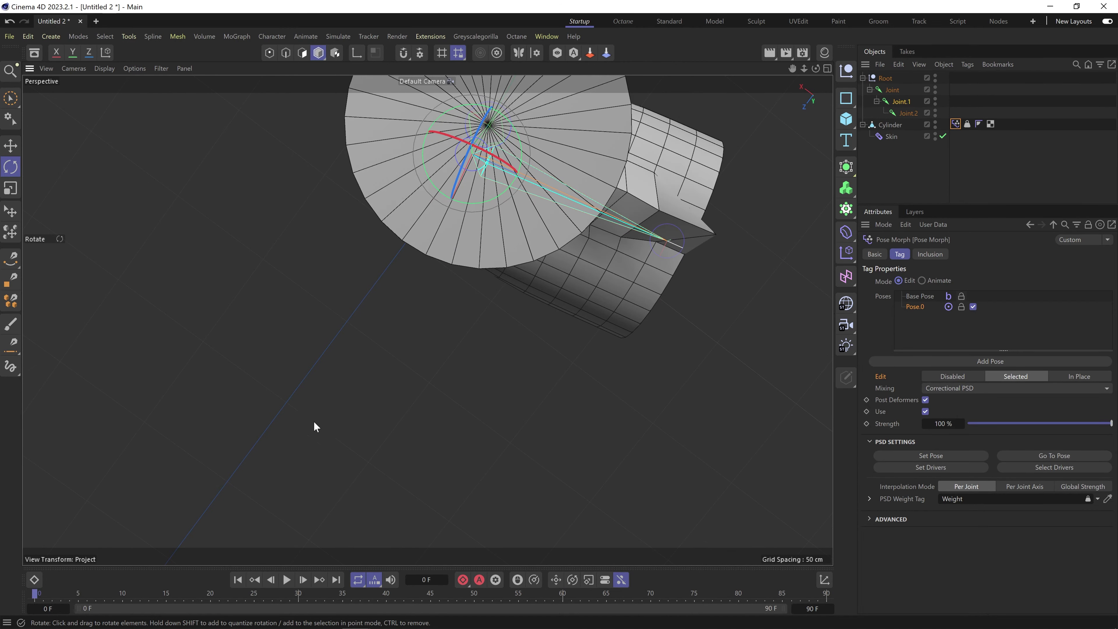
alt+drag(671, 230, 736, 116)
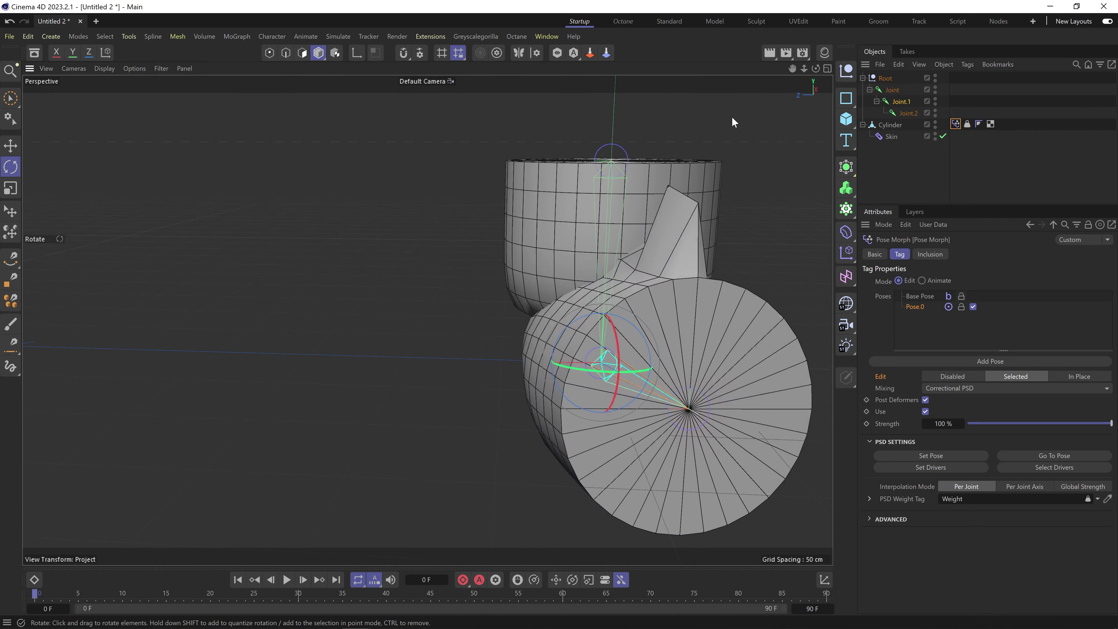
alt+middle_drag(560, 316, 427, 320)
alt+middle_drag(482, 272, 449, 273)
scroll(401, 212, up, 3)
alt+drag(402, 212, 528, 198)
alt+middle_drag(572, 286, 374, 131)
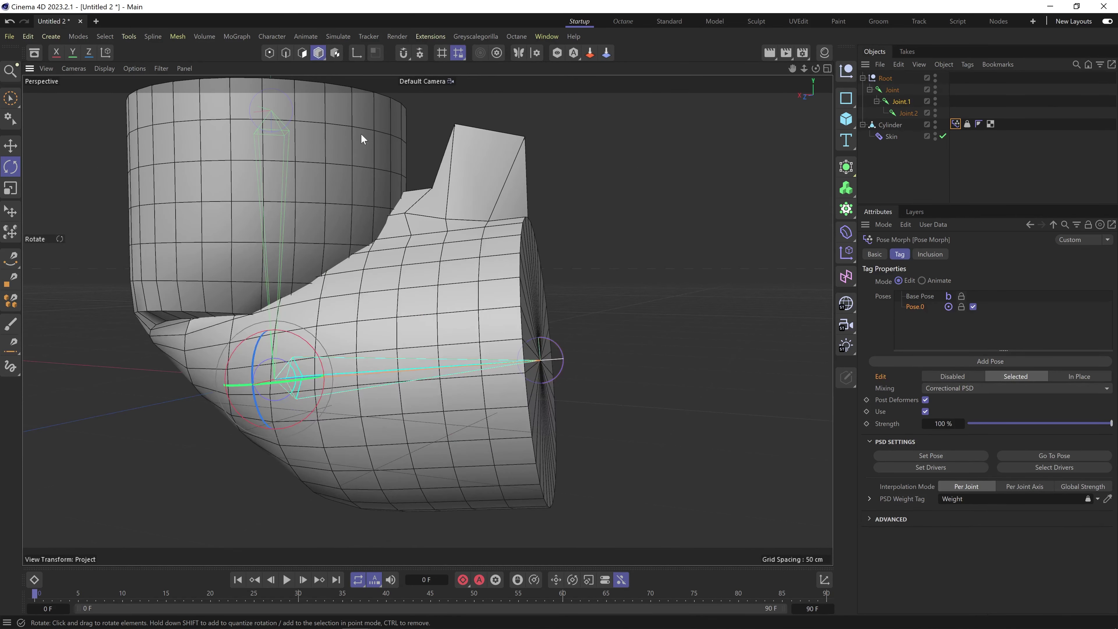
Make Base Pose the active pose in the Pose Morph tag, and return the joints to their bind pose with Reset Bind Pose.
click(966, 124)
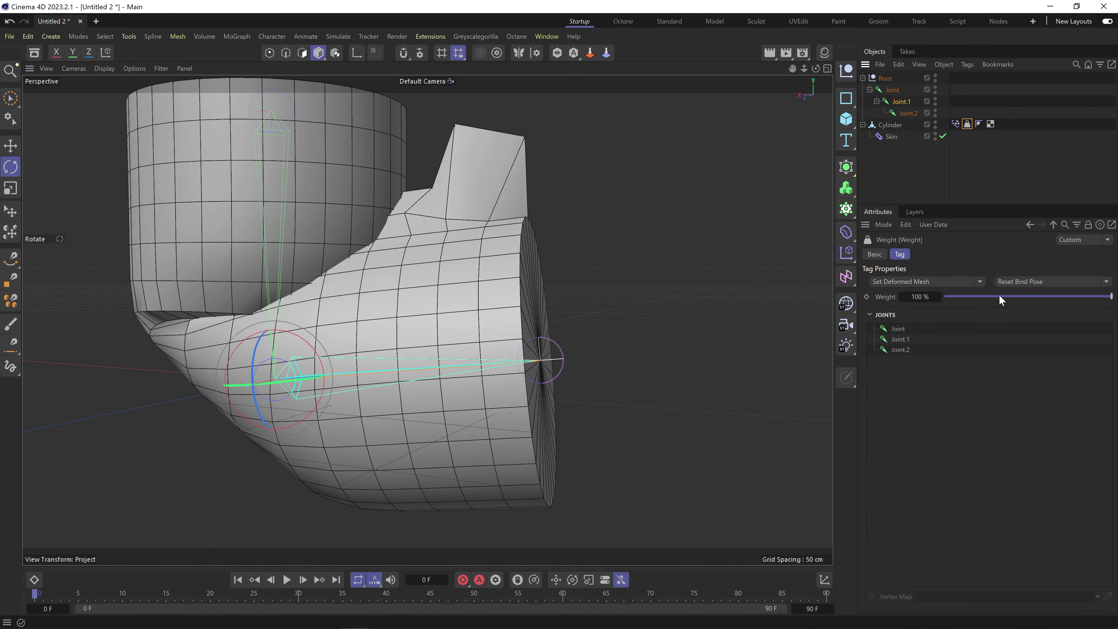
click(956, 125)
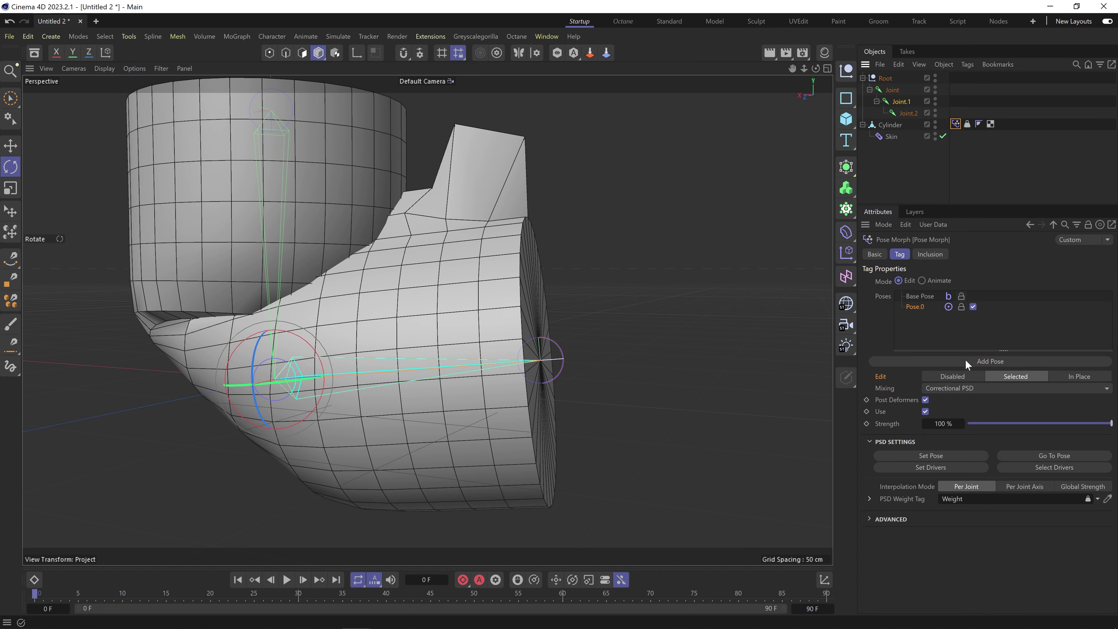
click(920, 295)
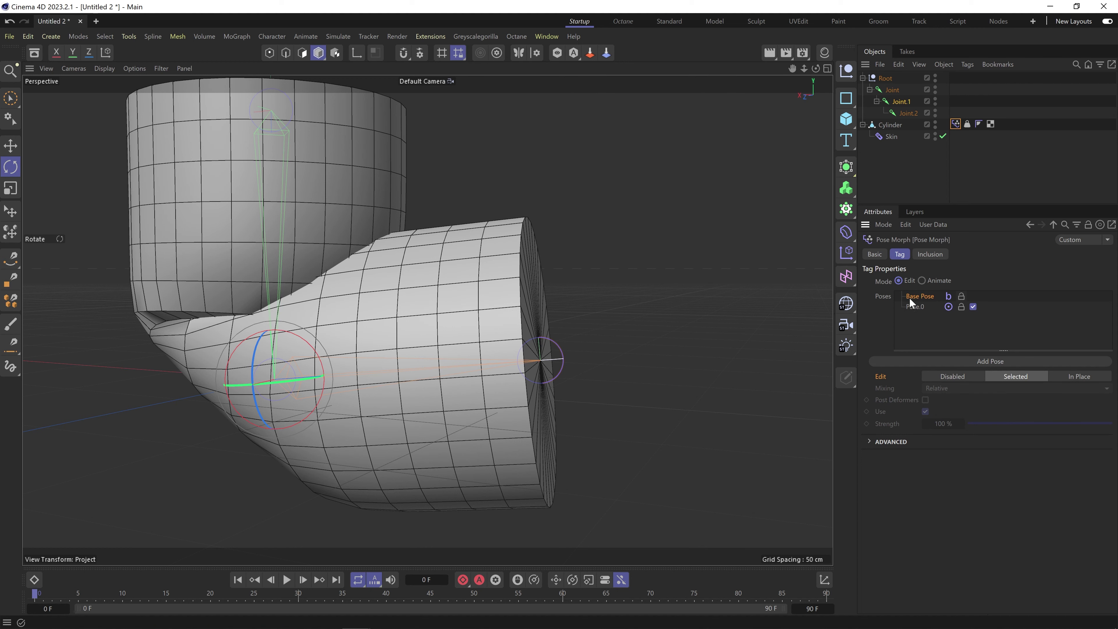
alt+middle_drag(445, 396, 550, 346)
alt+right_drag(550, 347, 516, 326)
alt+middle_drag(553, 250, 499, 289)
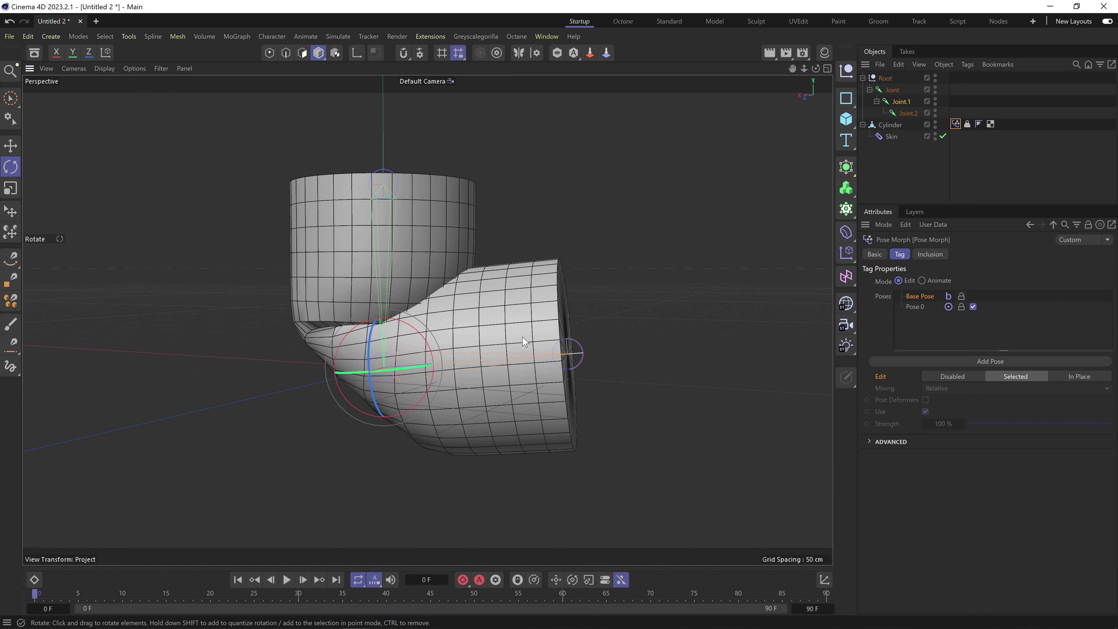
click(967, 125)
click(1019, 285)
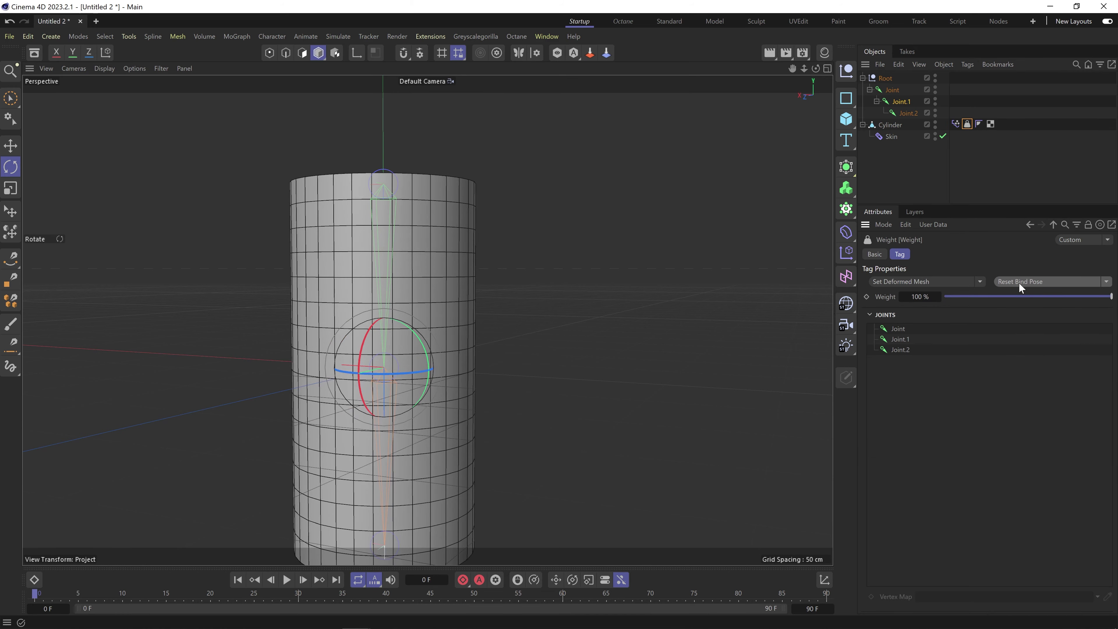
Bend Joint.1 upward so the cylinder's lower half sits roughly at a right angle to its upper half.
alt+middle_drag(421, 424, 450, 361)
alt+drag(463, 278, 380, 282)
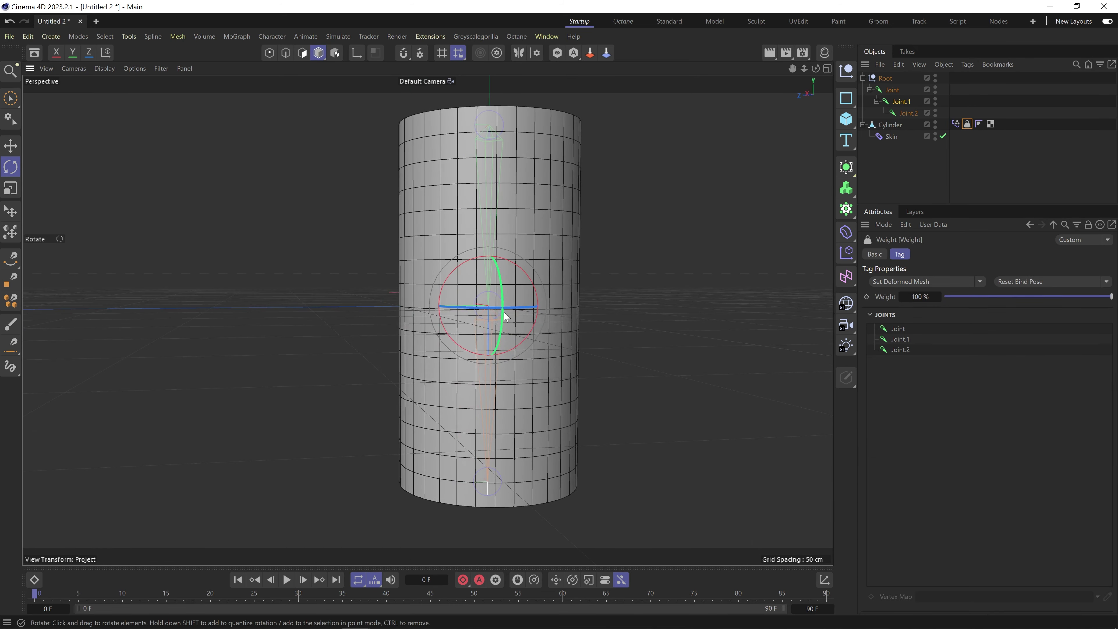
alt+middle_drag(503, 314, 463, 361)
alt+drag(418, 318, 413, 344)
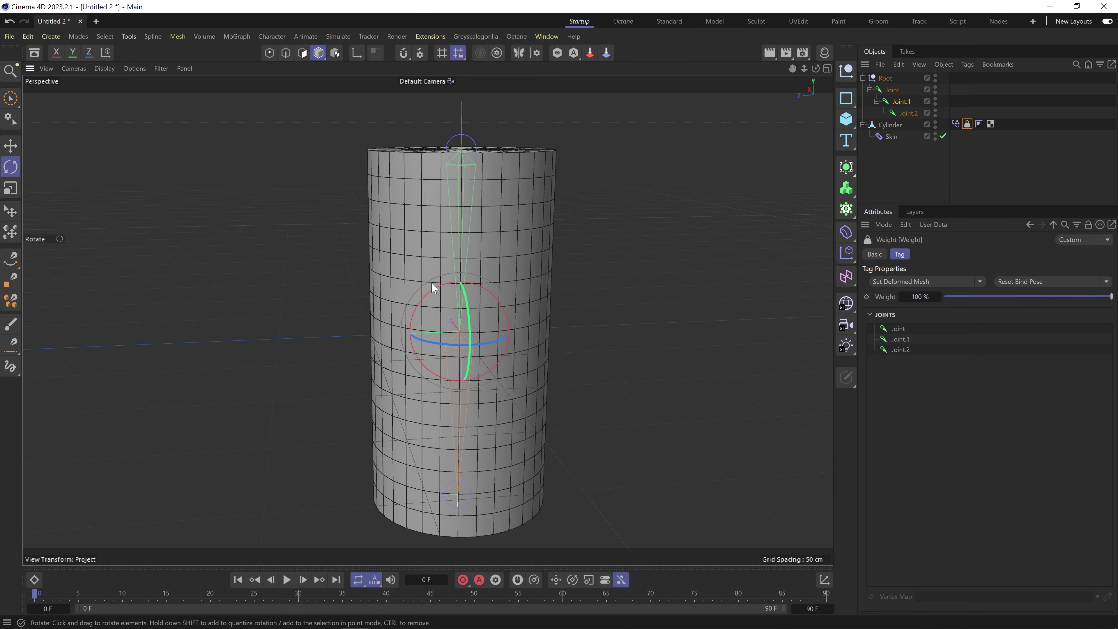
drag(423, 301, 540, 212)
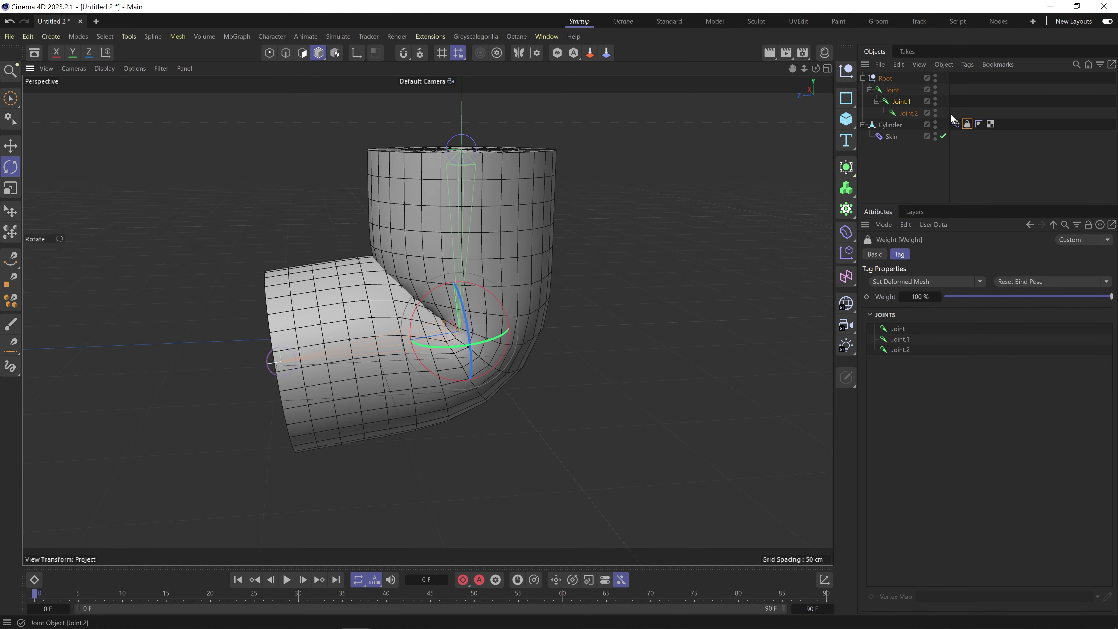
Compare the Selected and In Place edit modes of the Pose Morph tag on the bent cylinder, ending on Selected with Pose.0 active.
click(955, 123)
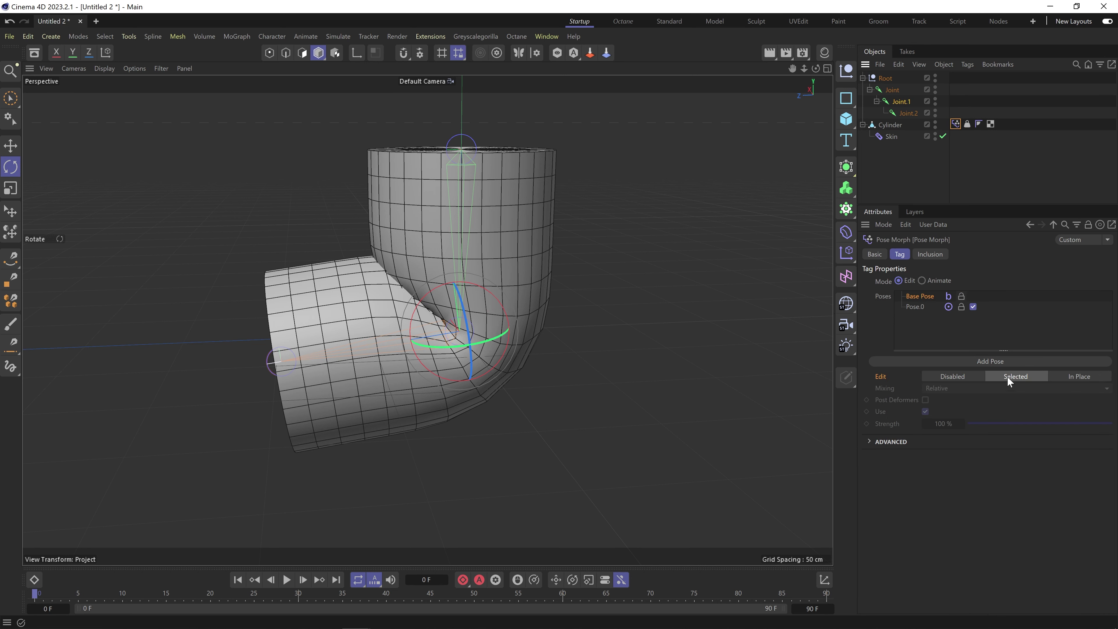
click(916, 308)
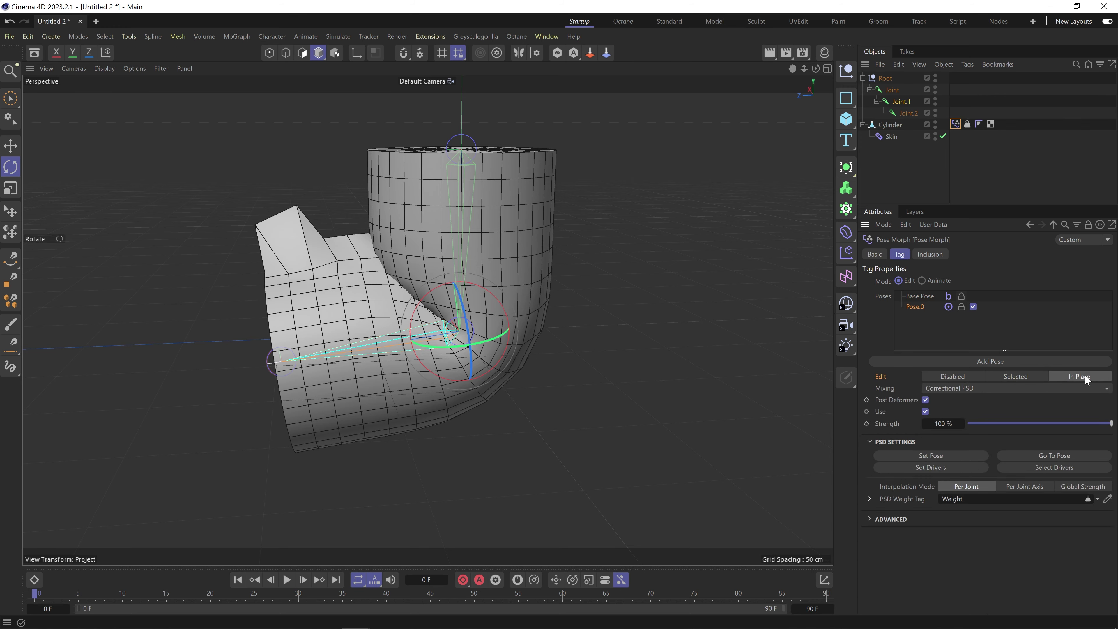
click(919, 296)
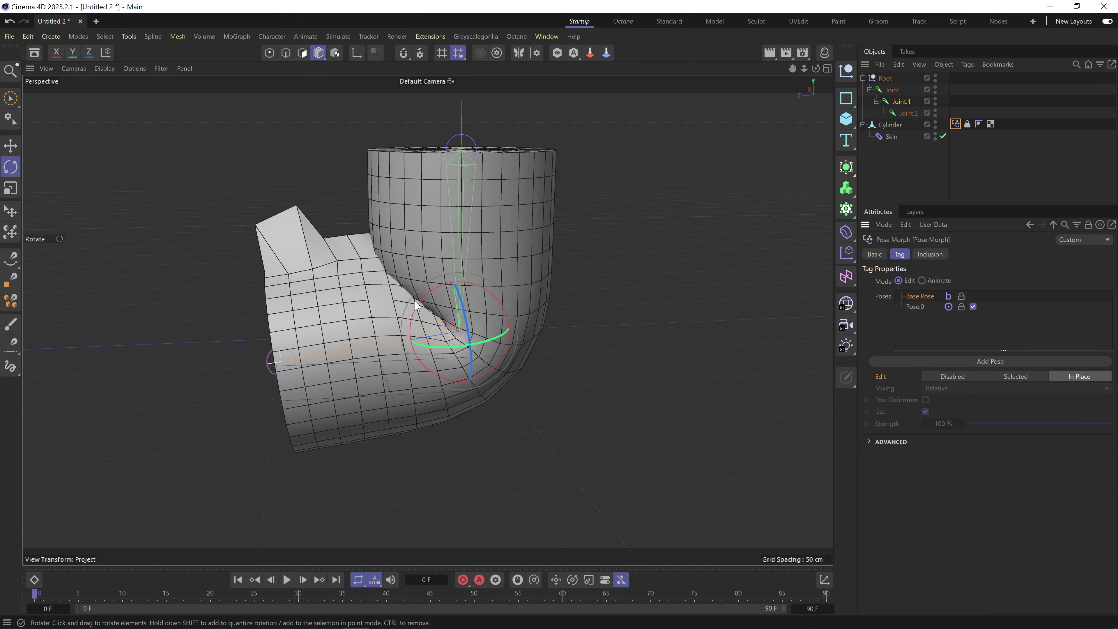
drag(416, 304, 303, 258)
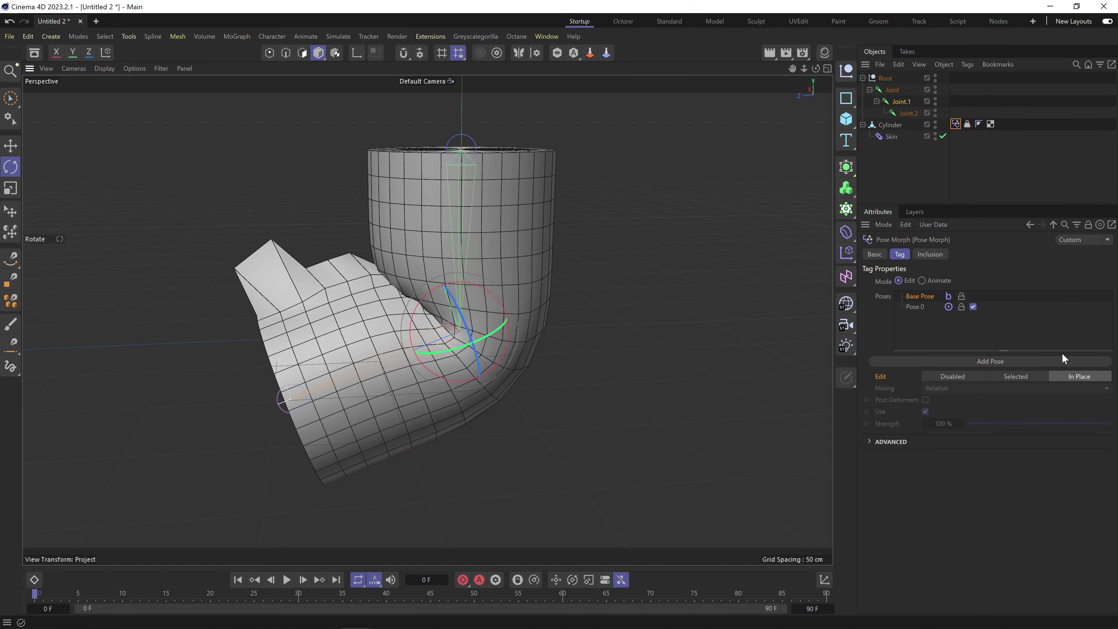
click(1019, 376)
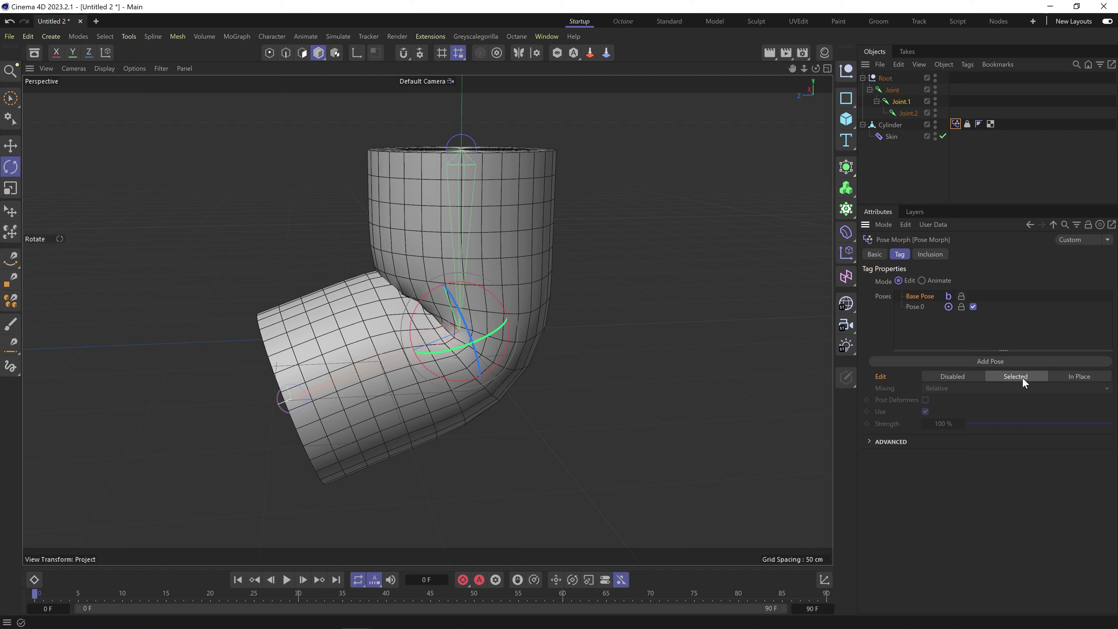
click(915, 306)
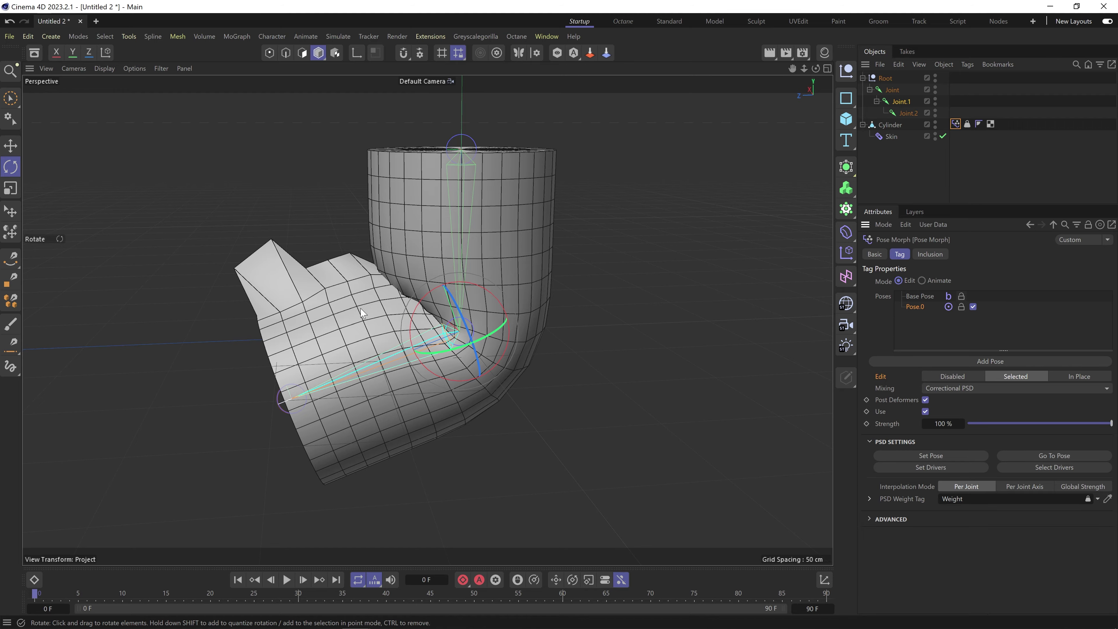
Rotate Joint.1 through several bend angles with Pose.0 active, and return it to the stored pose with Go To Pose.
alt+middle_drag(369, 311, 431, 326)
alt+drag(431, 325, 521, 328)
alt+right_drag(390, 313, 435, 304)
alt+drag(435, 304, 311, 307)
drag(519, 312, 475, 222)
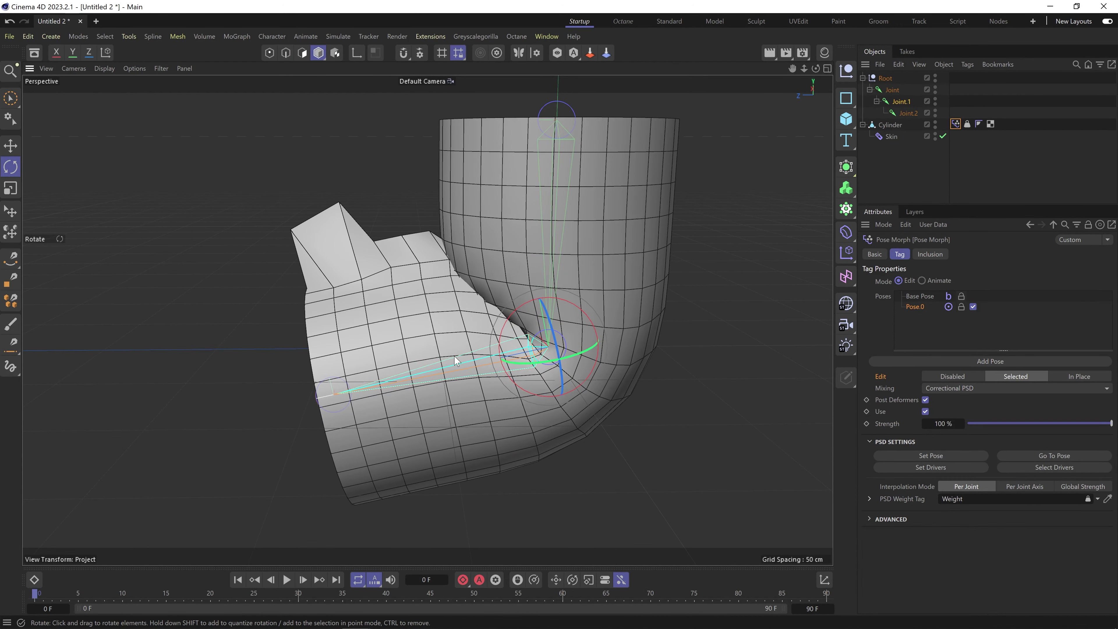
drag(481, 305, 426, 276)
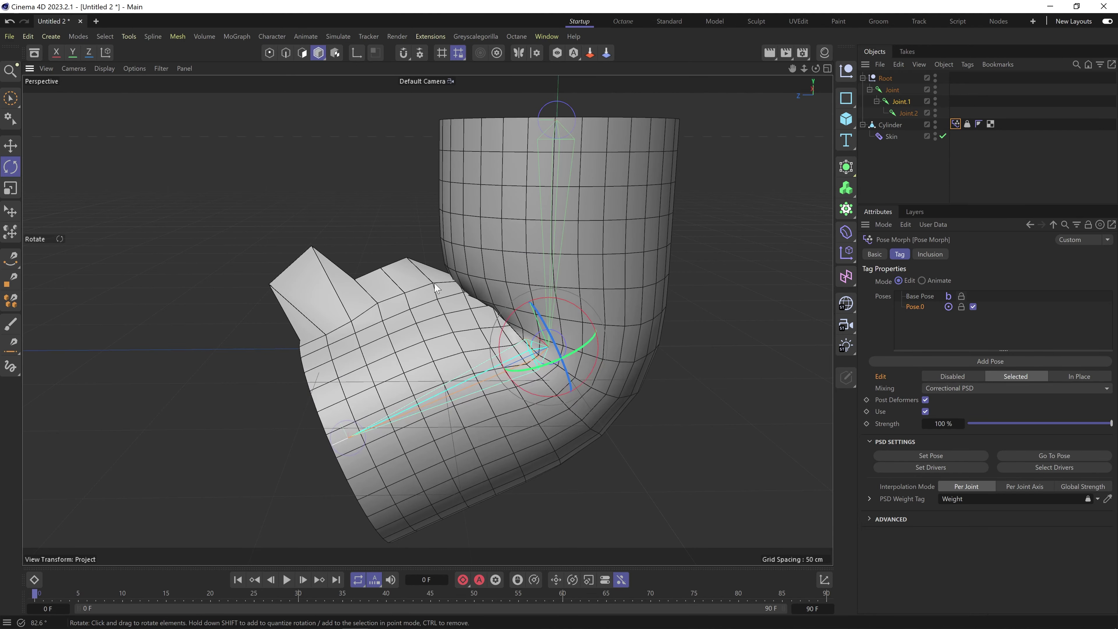
click(1062, 456)
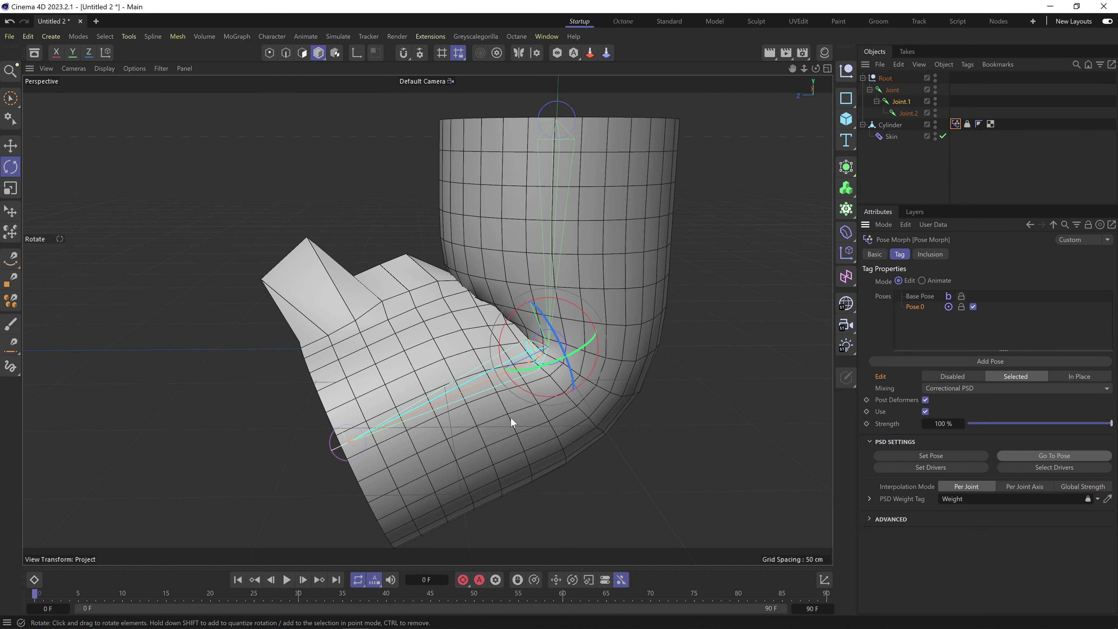
Make Joint.2 the driver of Pose.0 with Set Drivers in the Pose Morph tag.
alt+drag(439, 404, 543, 383)
alt+middle_drag(416, 388, 503, 326)
alt+drag(483, 328, 422, 343)
alt+middle_drag(463, 350, 406, 368)
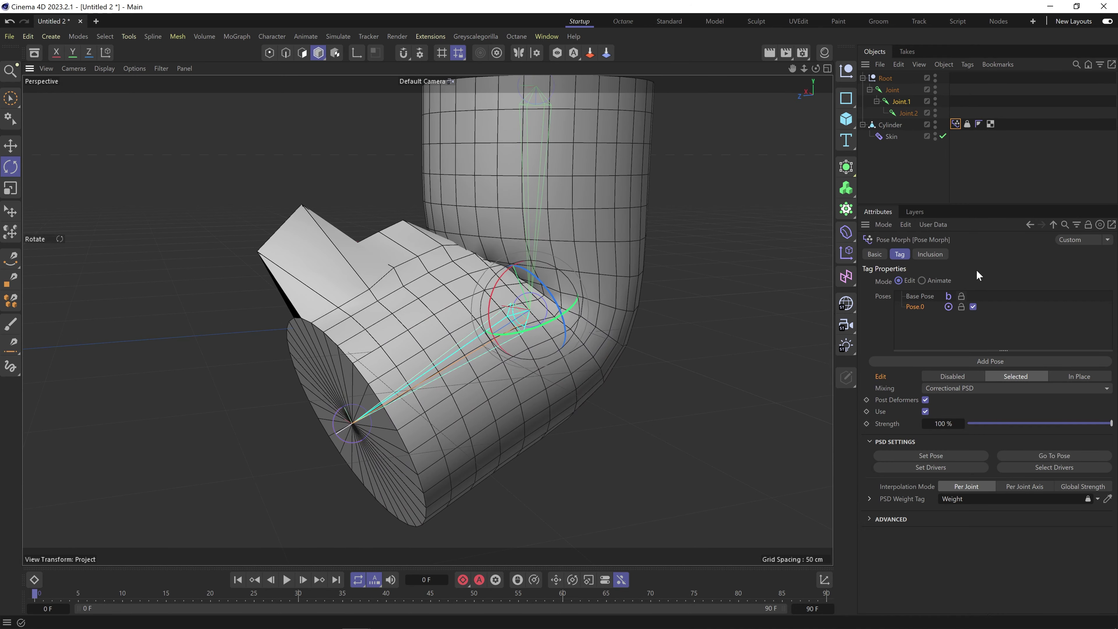
click(908, 113)
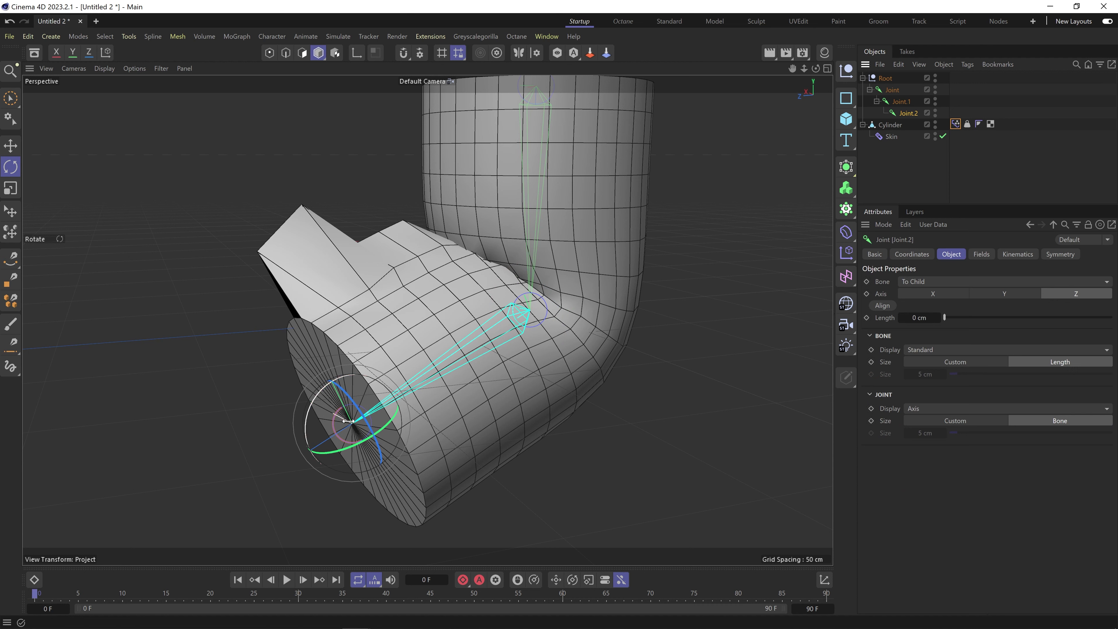
click(955, 123)
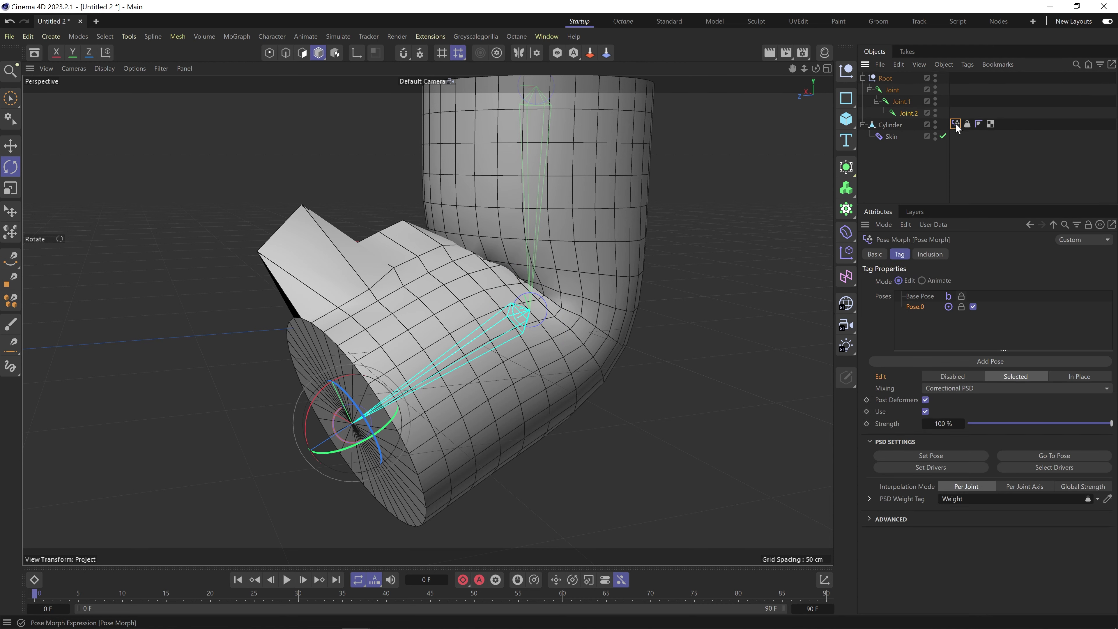
click(930, 469)
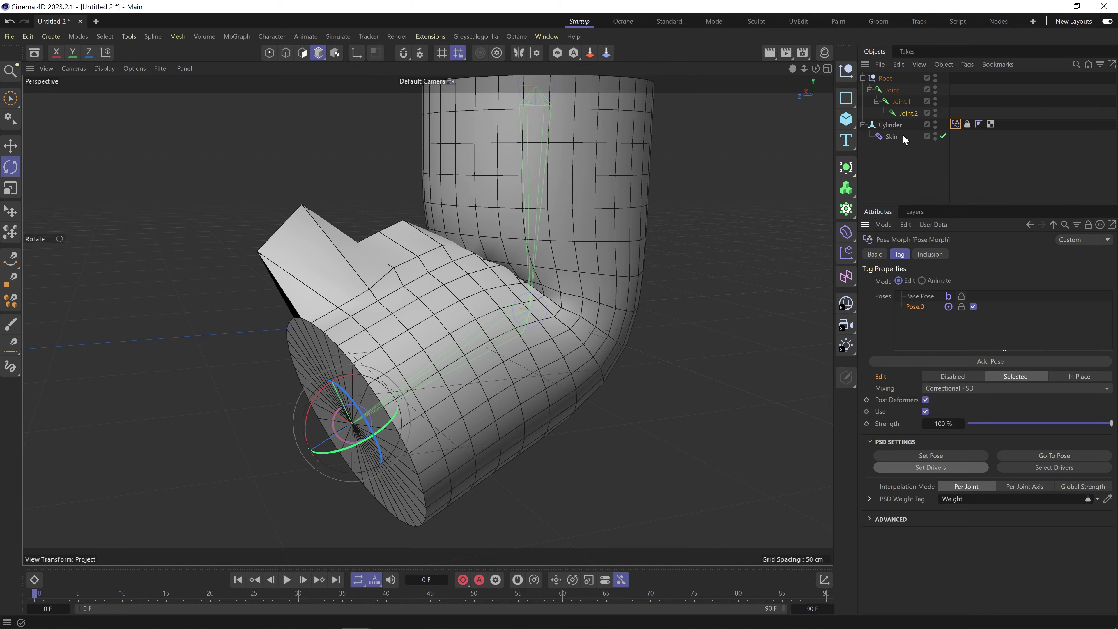
Try rotating Joint.1 with the changed driver, and undo the last changes.
click(900, 102)
mouse_move(492, 327)
mouse_down()
mouse_move(511, 388)
mouse_move(592, 208)
mouse_move(387, 326)
mouse_move(482, 296)
mouse_move(434, 313)
mouse_move(594, 350)
mouse_move(554, 352)
mouse_move(476, 321)
mouse_move(512, 336)
mouse_move(495, 350)
mouse_move(468, 347)
mouse_move(524, 295)
mouse_move(558, 371)
mouse_move(528, 343)
mouse_move(477, 328)
mouse_move(490, 360)
mouse_move(487, 321)
mouse_move(468, 334)
mouse_move(501, 338)
mouse_move(456, 337)
mouse_move(503, 336)
mouse_move(508, 356)
mouse_move(517, 308)
mouse_move(491, 332)
mouse_move(504, 337)
mouse_up()
key(ctrl+z)
key(ctrl+z)
key(ctrl+z)
Bend Joint.1 upward from the straight position, and examine the spike from the cylinder's end and side.
alt+drag(445, 386, 501, 418)
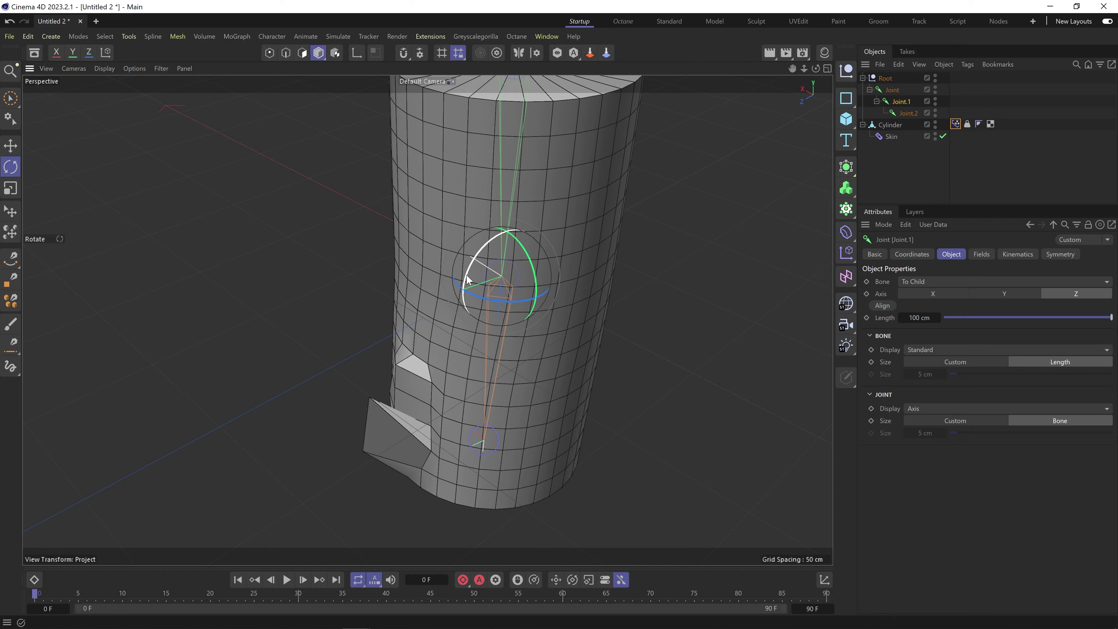
drag(466, 276, 505, 232)
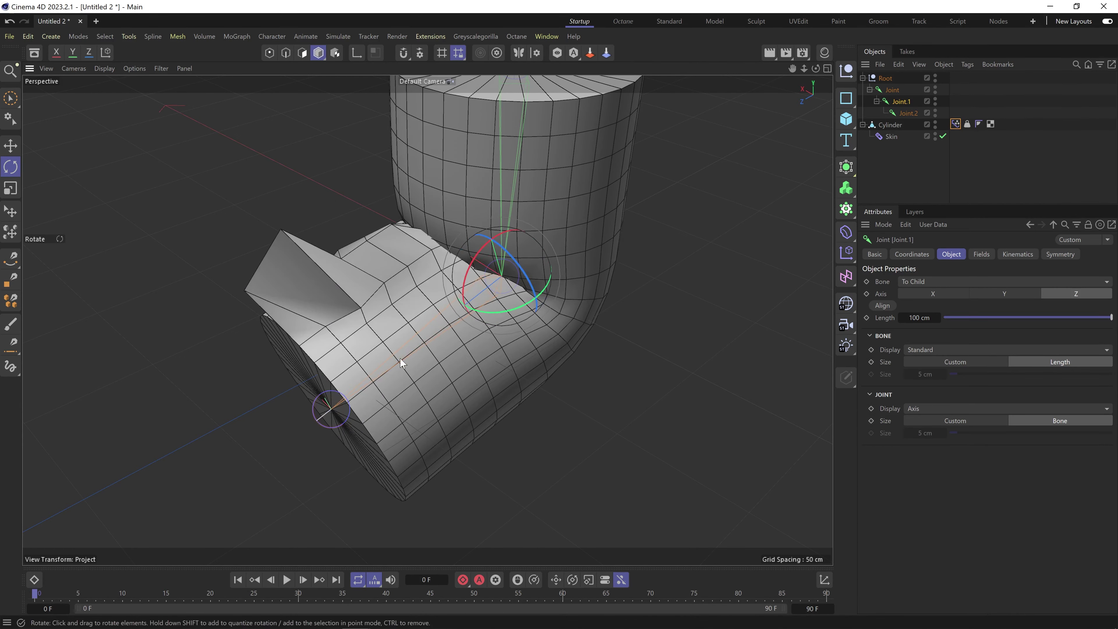
alt+drag(371, 418, 448, 338)
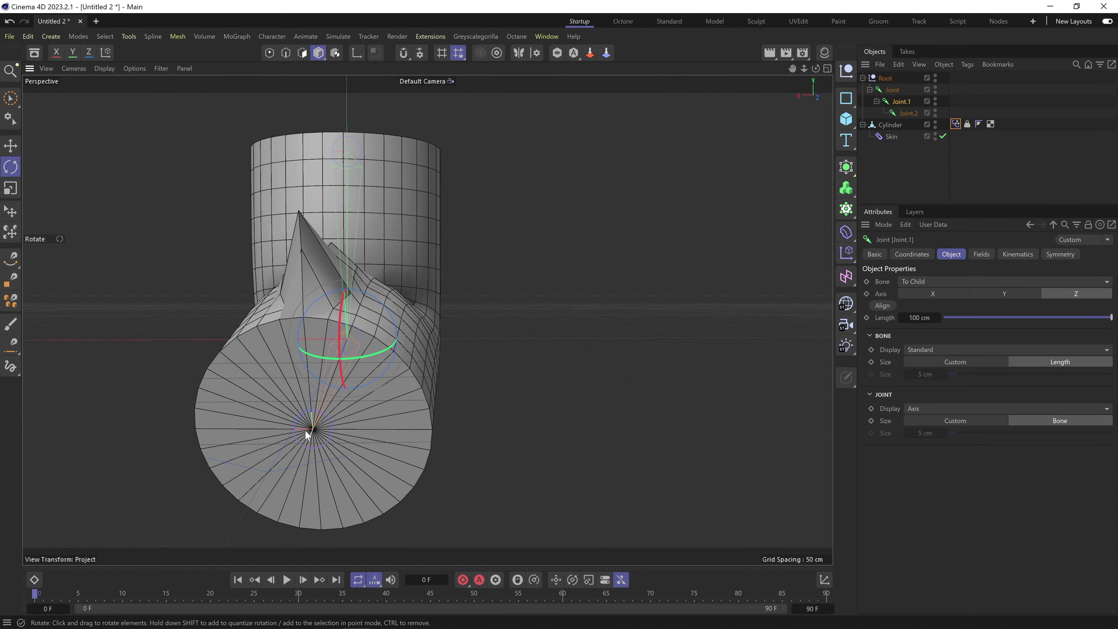
alt+drag(327, 412, 436, 369)
alt+middle_drag(366, 486, 410, 374)
alt+right_drag(411, 375, 637, 326)
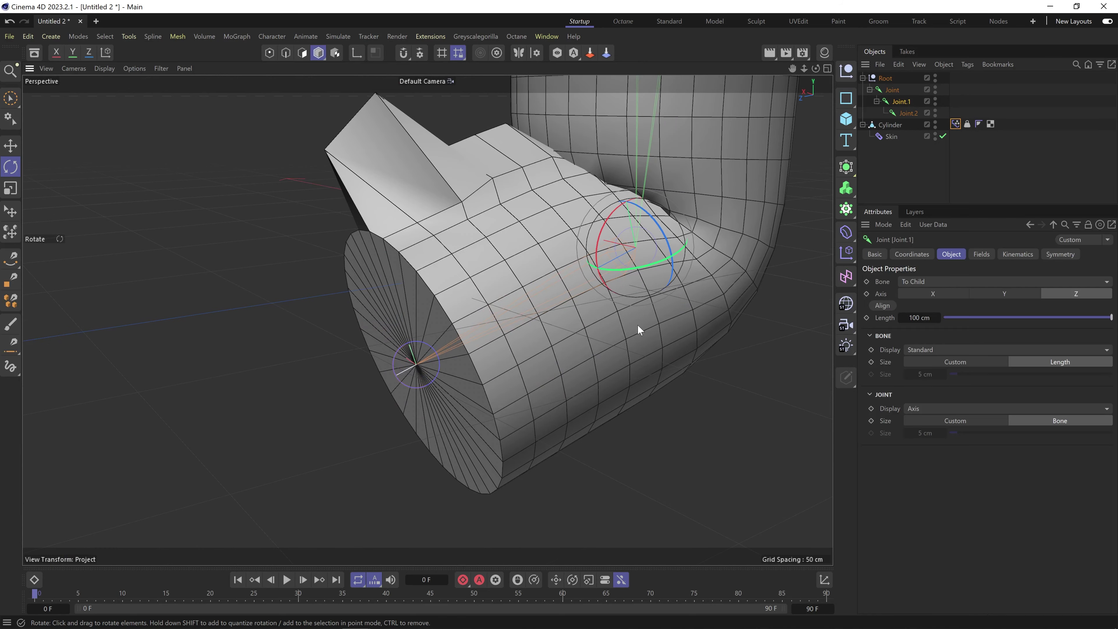
Rotate Joint.2 in several directions to test the spike's response, and return the joints to their bind pose with Reset Bind Pose.
click(908, 115)
drag(420, 412, 402, 231)
drag(417, 352, 416, 320)
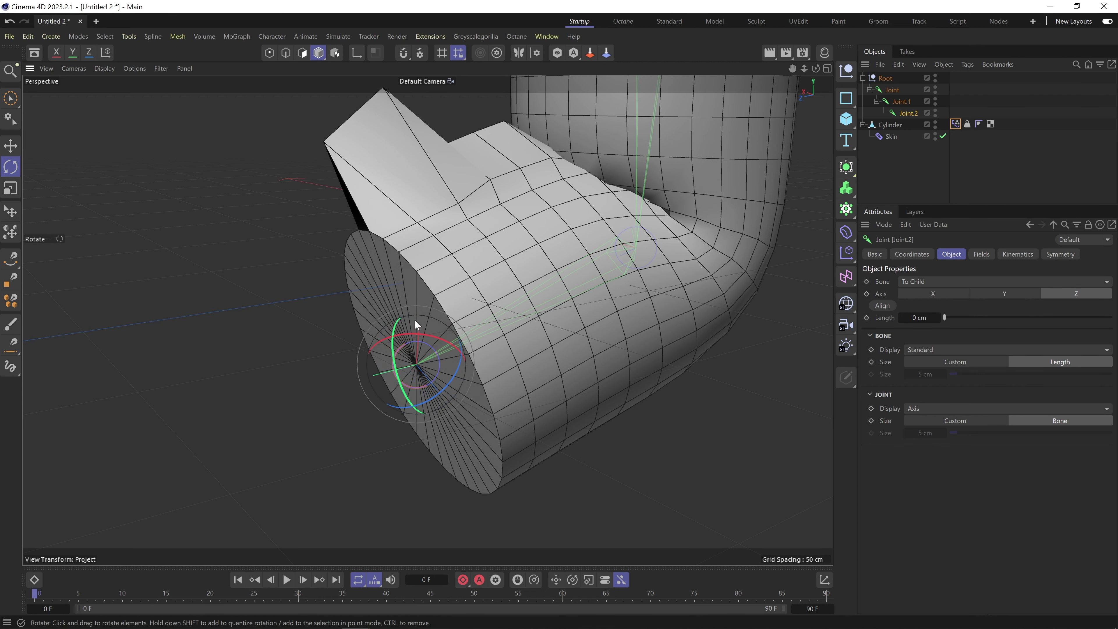
mouse_move(447, 364)
mouse_down()
mouse_move(469, 352)
mouse_move(426, 369)
mouse_move(448, 379)
mouse_up()
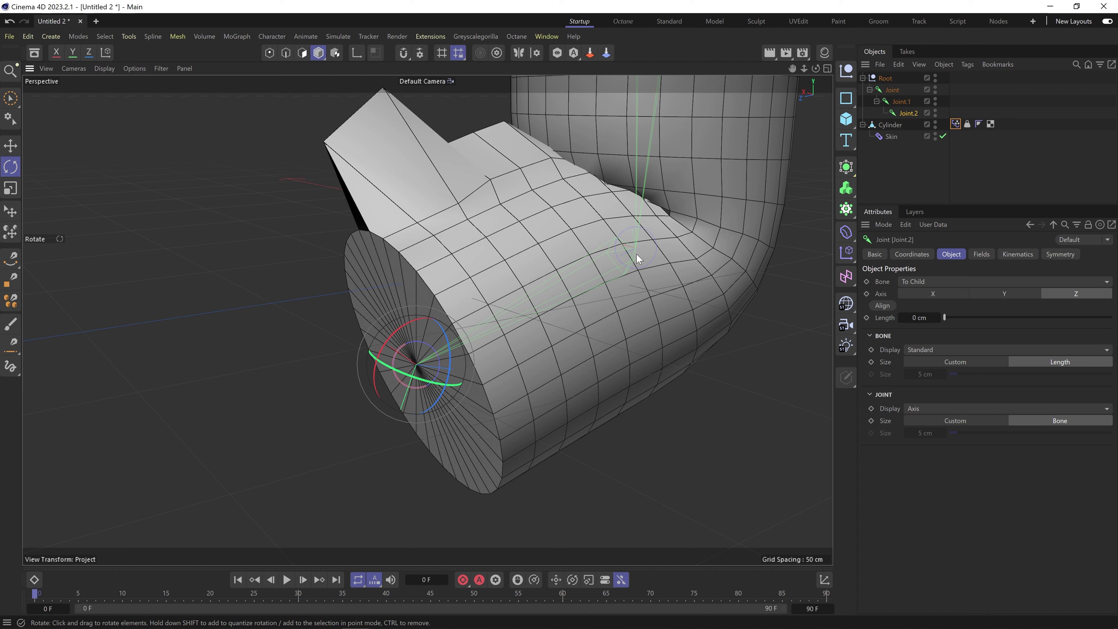
click(968, 123)
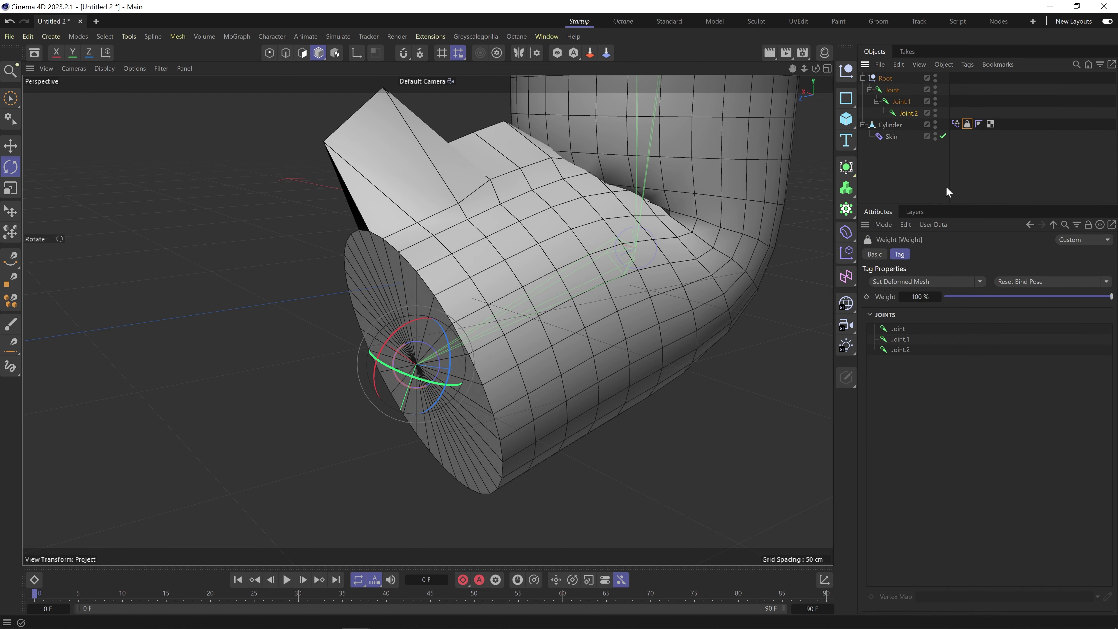
click(1016, 283)
Examine the spike on the straight cylinder up close from the front and side, and against the whole cylinder.
alt+middle_drag(640, 305, 425, 319)
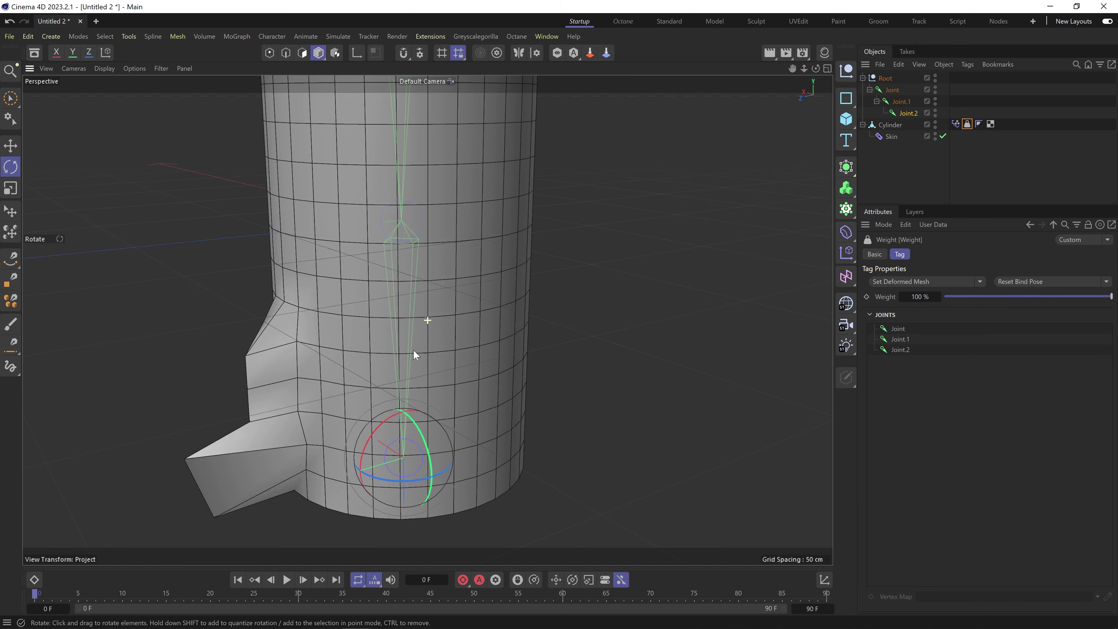
scroll(414, 349, down, 5)
alt+drag(396, 367, 497, 304)
alt+middle_drag(386, 393, 431, 311)
alt+right_drag(431, 311, 496, 299)
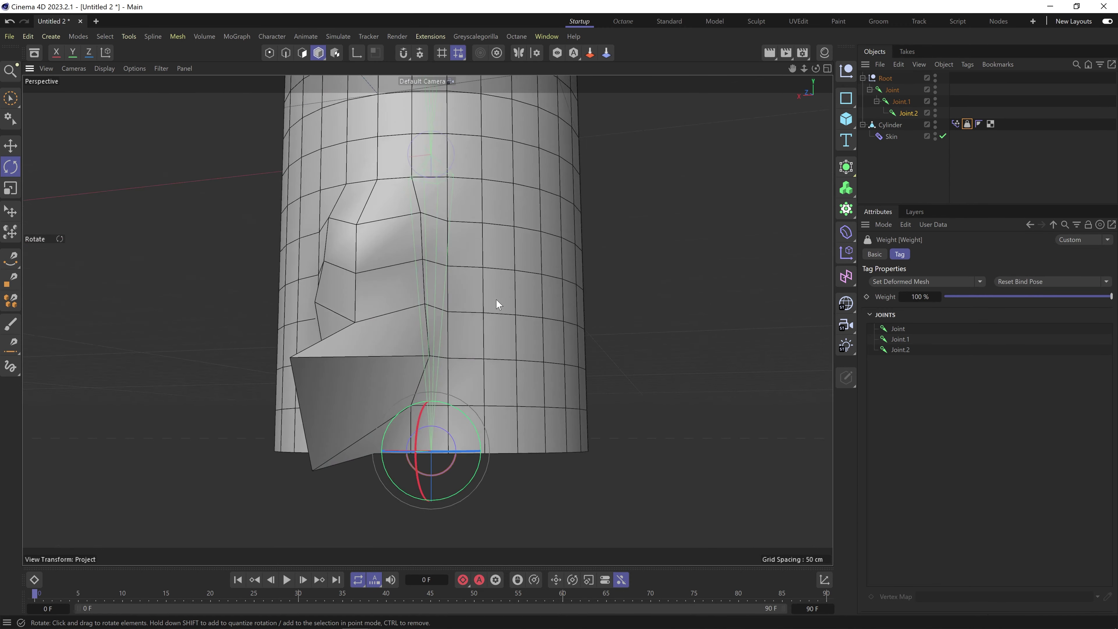
alt+drag(496, 299, 397, 306)
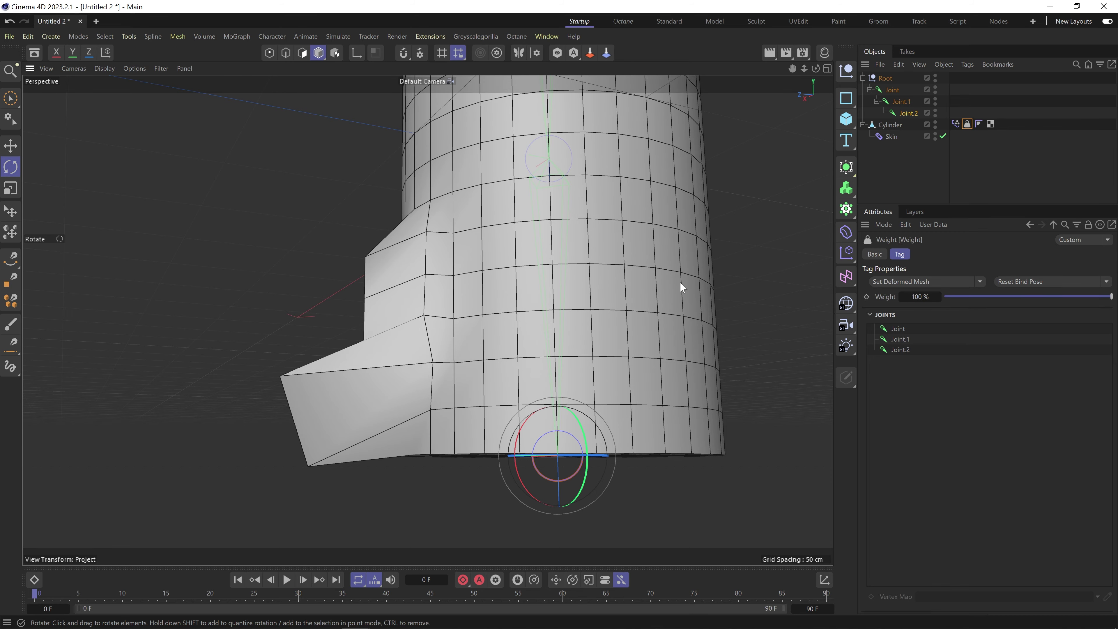
mouse_move(520, 144)
alt+right_down()
mouse_move(574, 283)
mouse_move(518, 332)
mouse_move(560, 306)
alt+right_up()
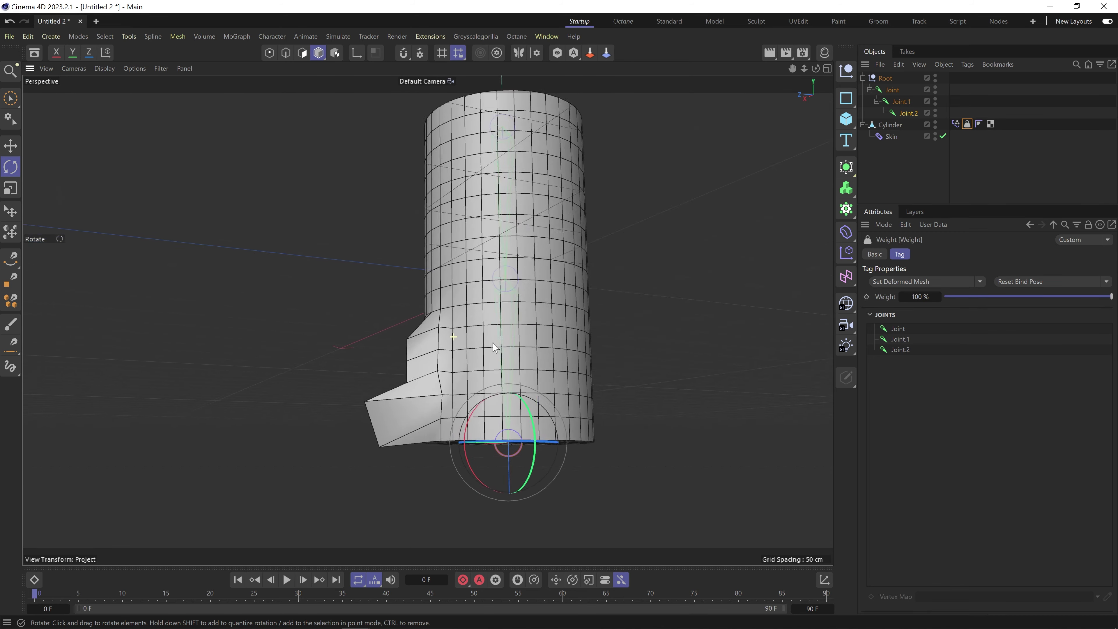
alt+drag(560, 306, 549, 334)
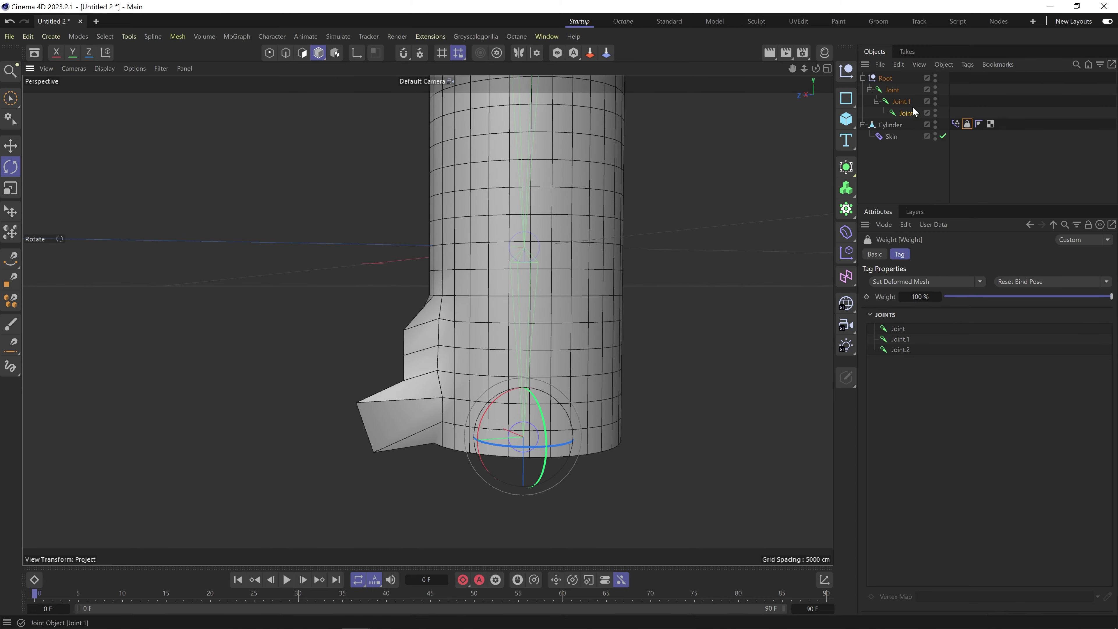
Bend Joint.1 upward by about a right angle, and examine the spike's shape on the bent cylinder from several sides.
click(900, 102)
alt+middle_drag(465, 254, 453, 327)
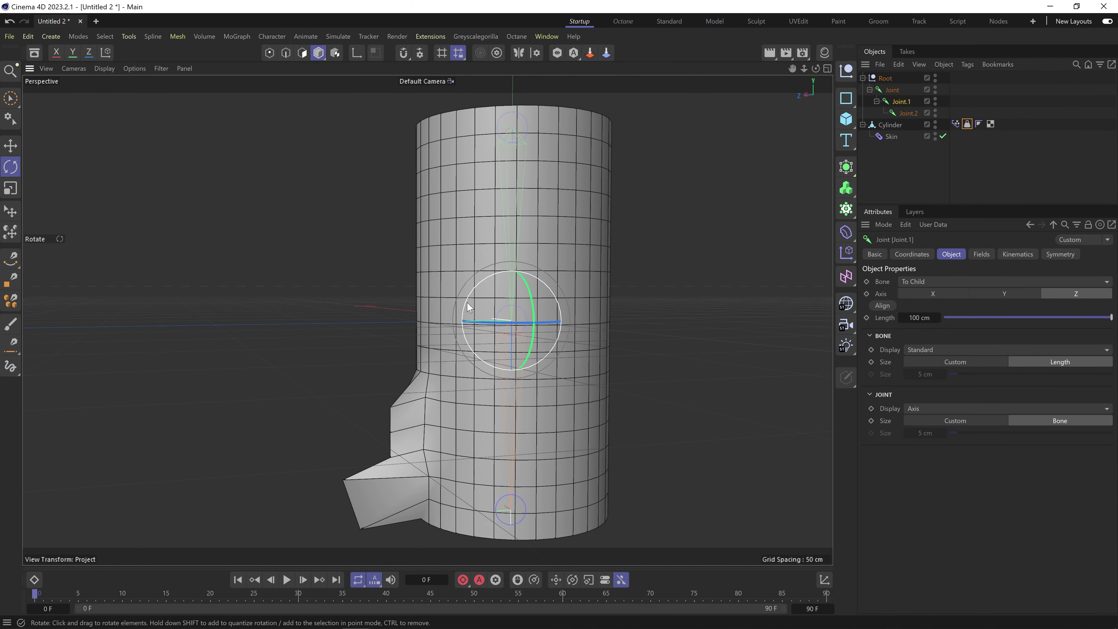
mouse_move(467, 302)
mouse_down()
mouse_move(481, 242)
mouse_move(527, 214)
mouse_up()
alt+middle_drag(462, 306, 423, 357)
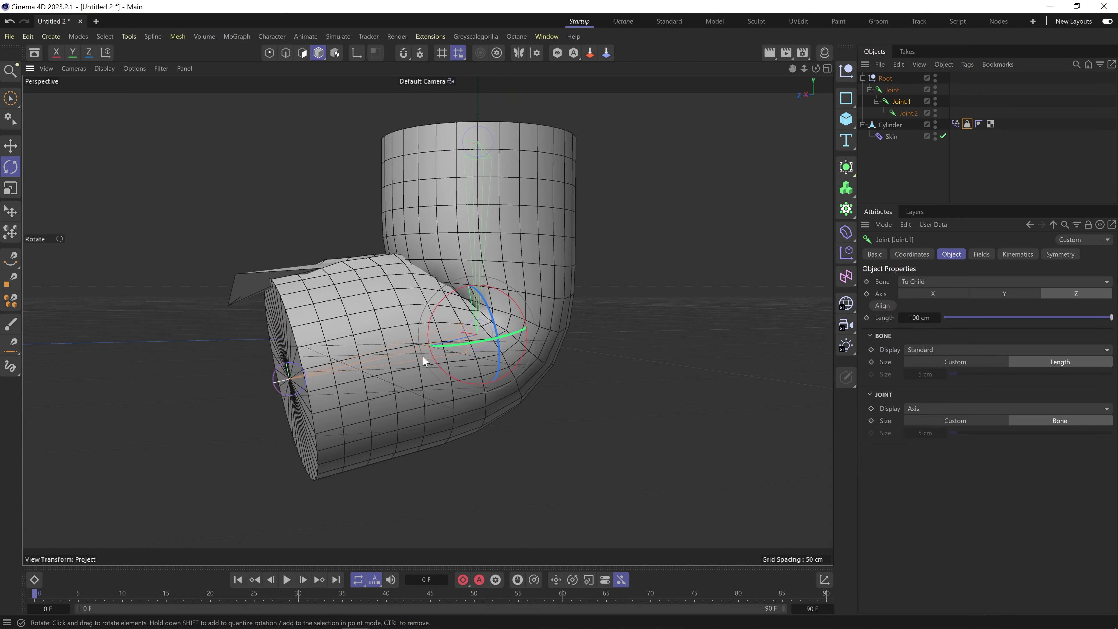
alt+drag(423, 357, 424, 376)
alt+middle_drag(379, 299, 376, 247)
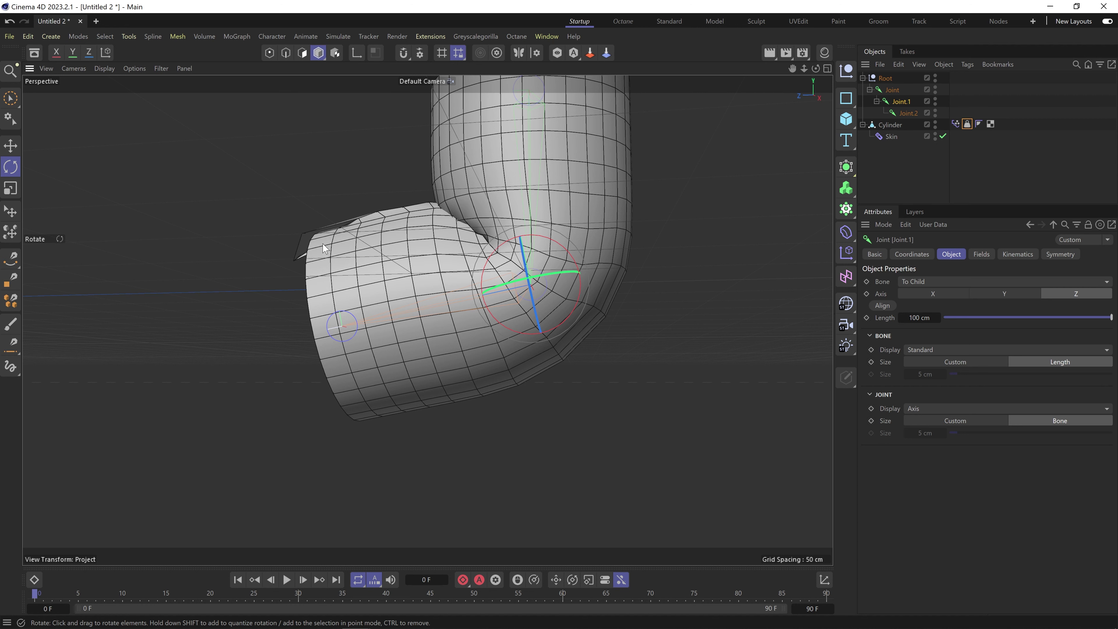
alt+middle_drag(453, 270, 452, 336)
alt+drag(453, 337, 426, 304)
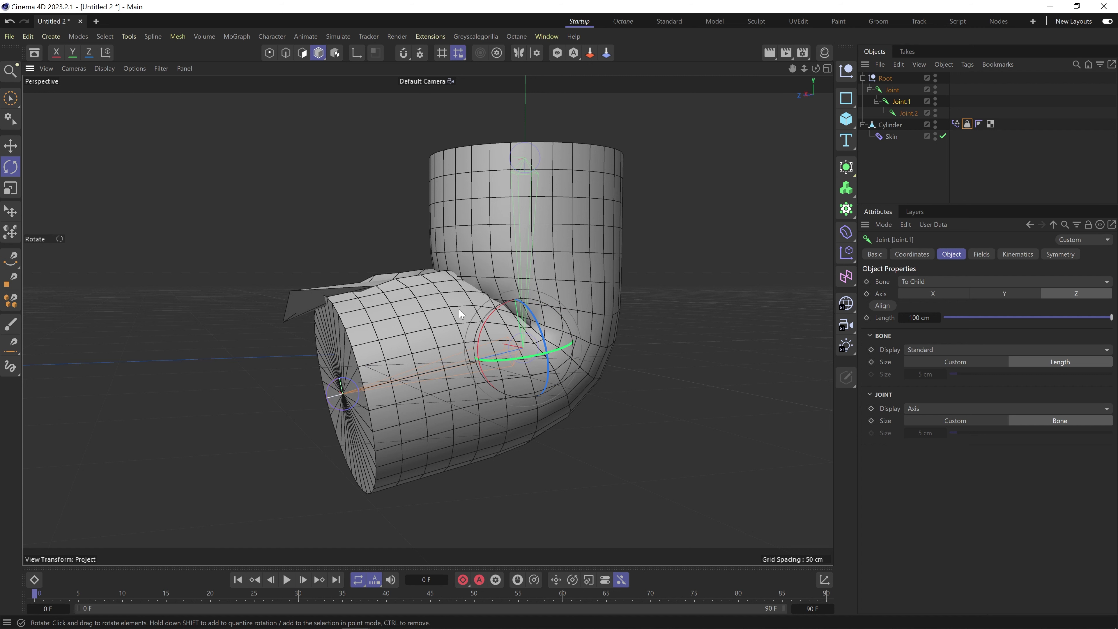
Straighten the cylinder again with Reset Bind Pose in the Weight tag.
click(964, 125)
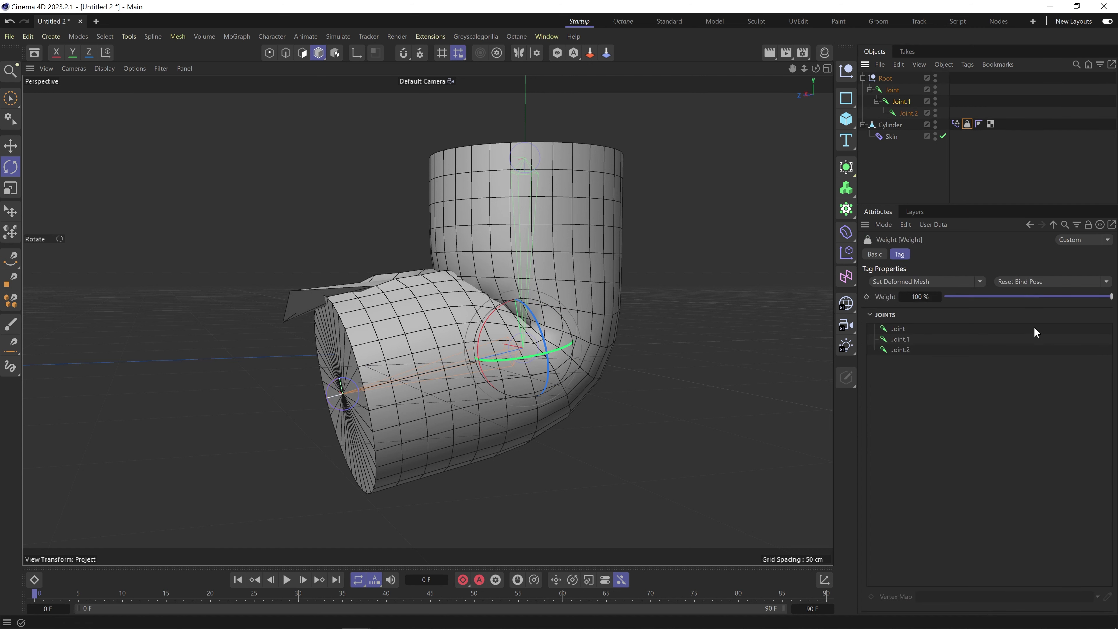
click(1008, 285)
alt+middle_drag(480, 477, 440, 372)
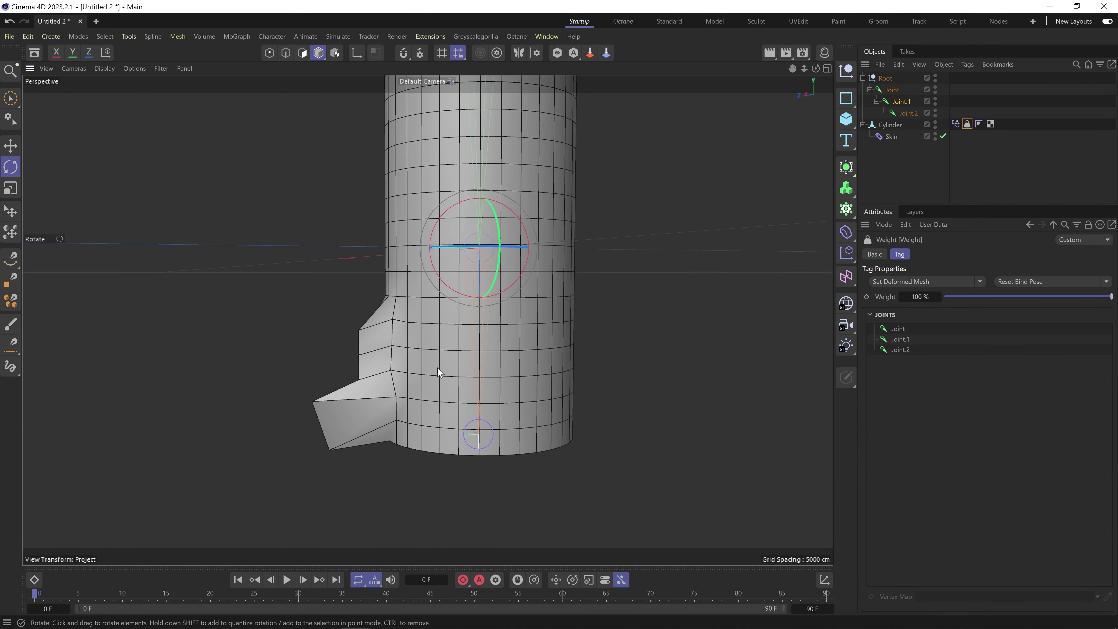
alt+right_drag(456, 357, 487, 352)
alt+drag(443, 318, 473, 327)
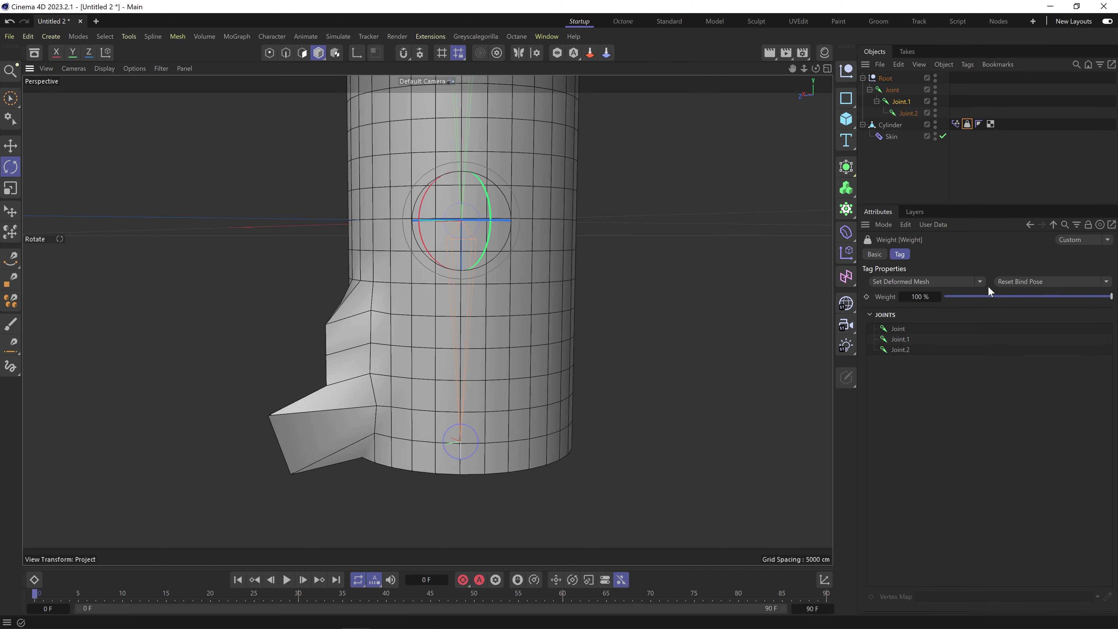
Examine the spike on the straight cylinder from the side and from below.
alt+middle_drag(466, 407, 468, 369)
alt+right_drag(493, 377, 473, 379)
alt+drag(473, 379, 494, 321)
alt+middle_drag(476, 463, 467, 446)
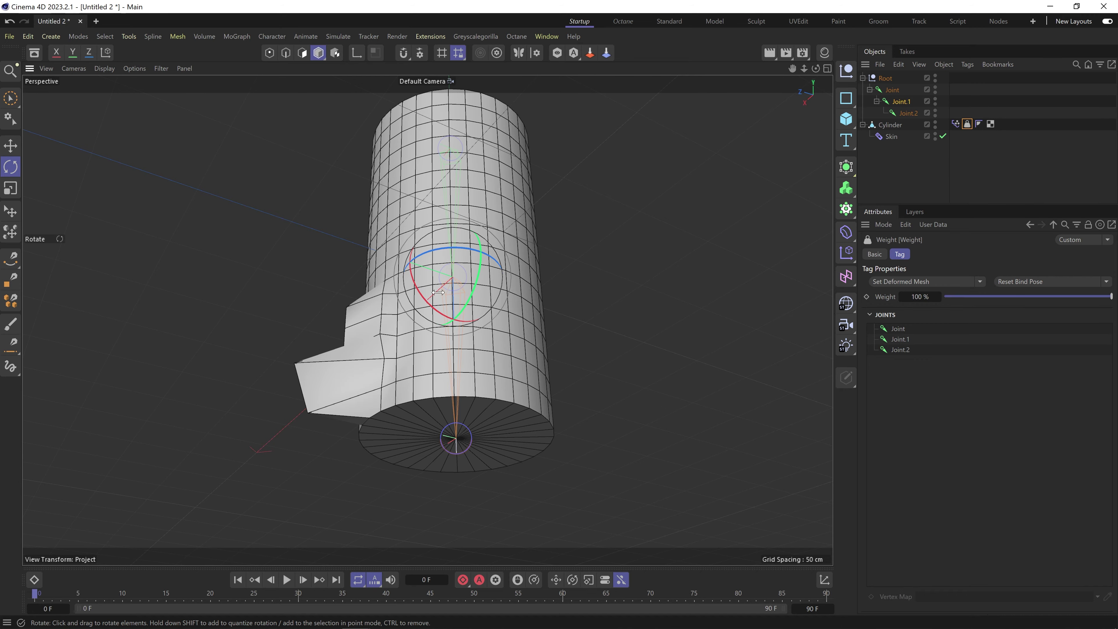
alt+drag(451, 325, 304, 439)
alt+middle_drag(391, 386, 438, 392)
alt+drag(438, 392, 491, 397)
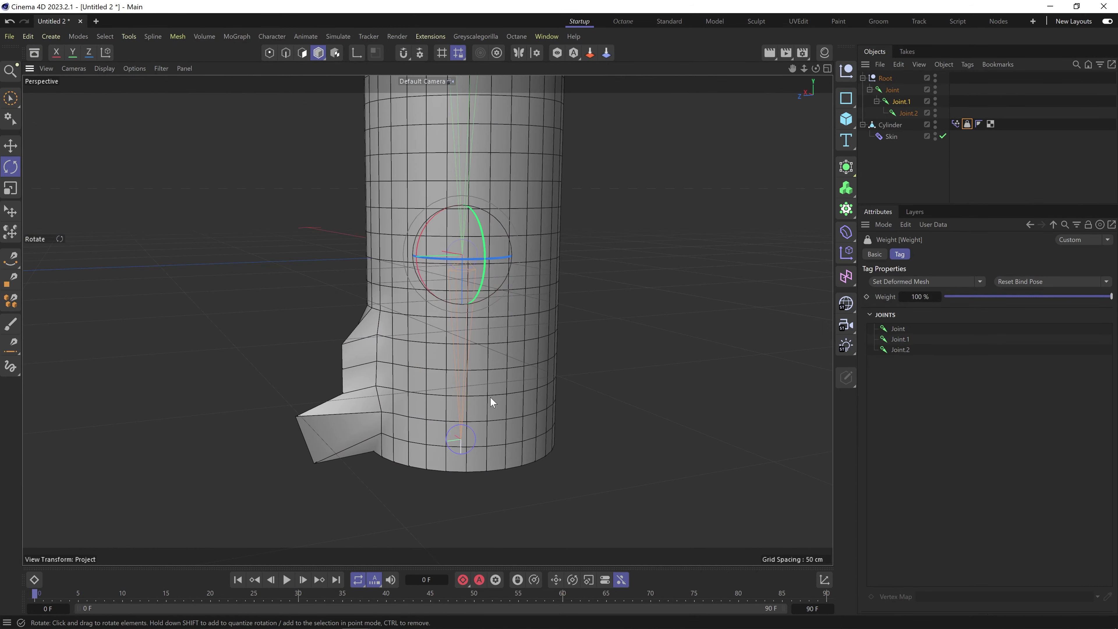
drag(421, 278, 415, 245)
key(ctrl+z)
alt+drag(470, 407, 481, 261)
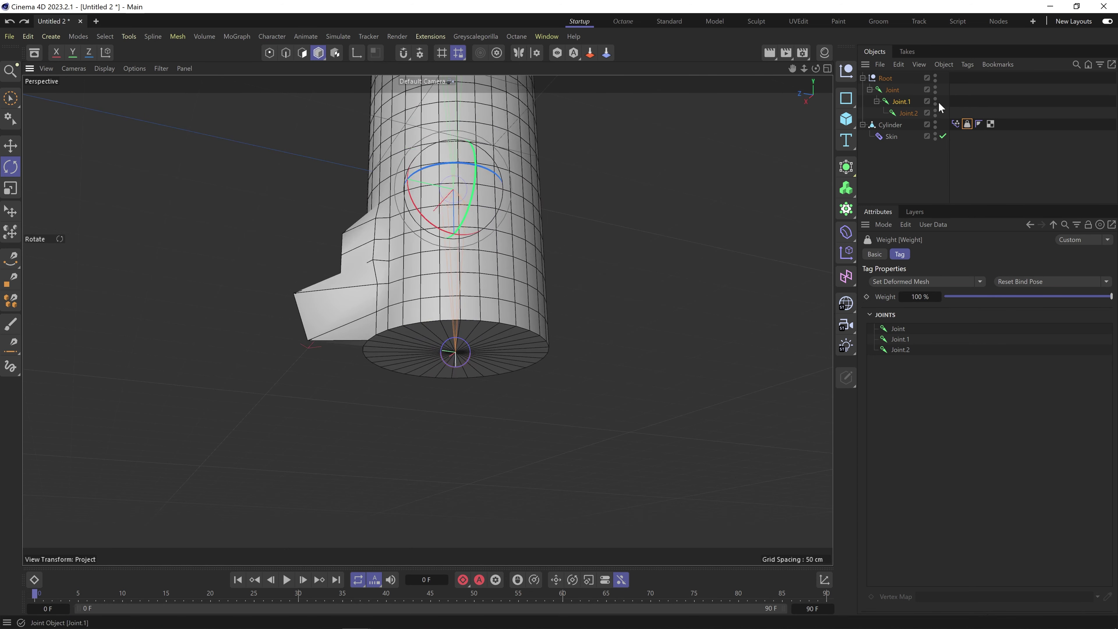
Rotate Joint.2 at the cylinder's lower end by about 80 degrees to test the spike's response.
click(915, 114)
scroll(499, 357, up, 6)
alt+drag(474, 361, 330, 307)
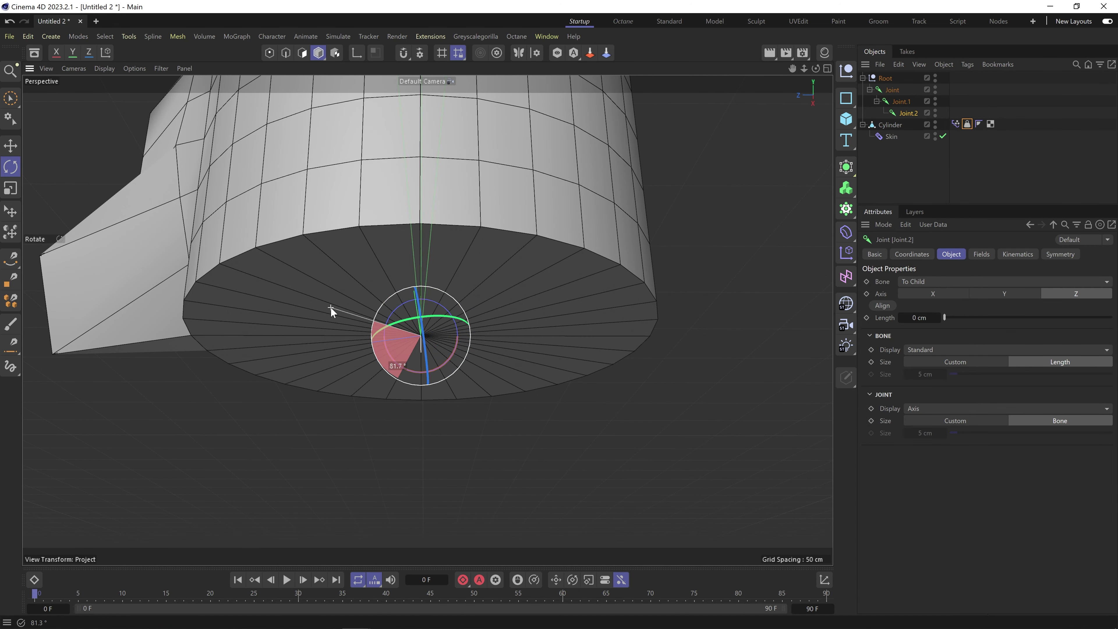
alt+middle_drag(328, 253, 537, 341)
scroll(537, 341, down, 4)
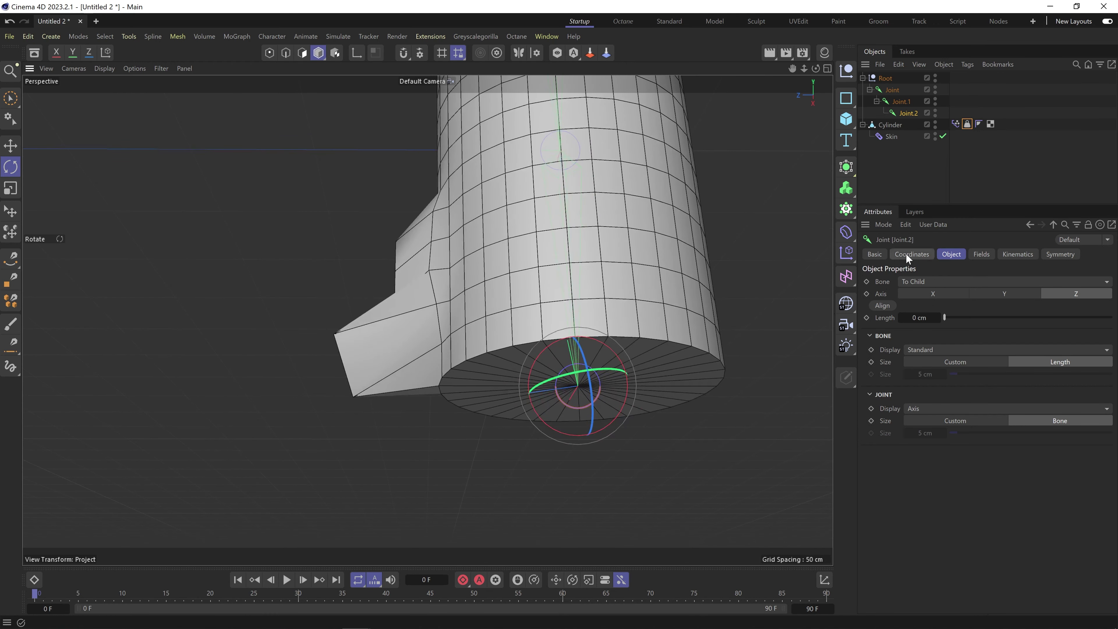
Review the PSD settings of Pose.0 in the cylinder's Pose Morph tag.
click(955, 124)
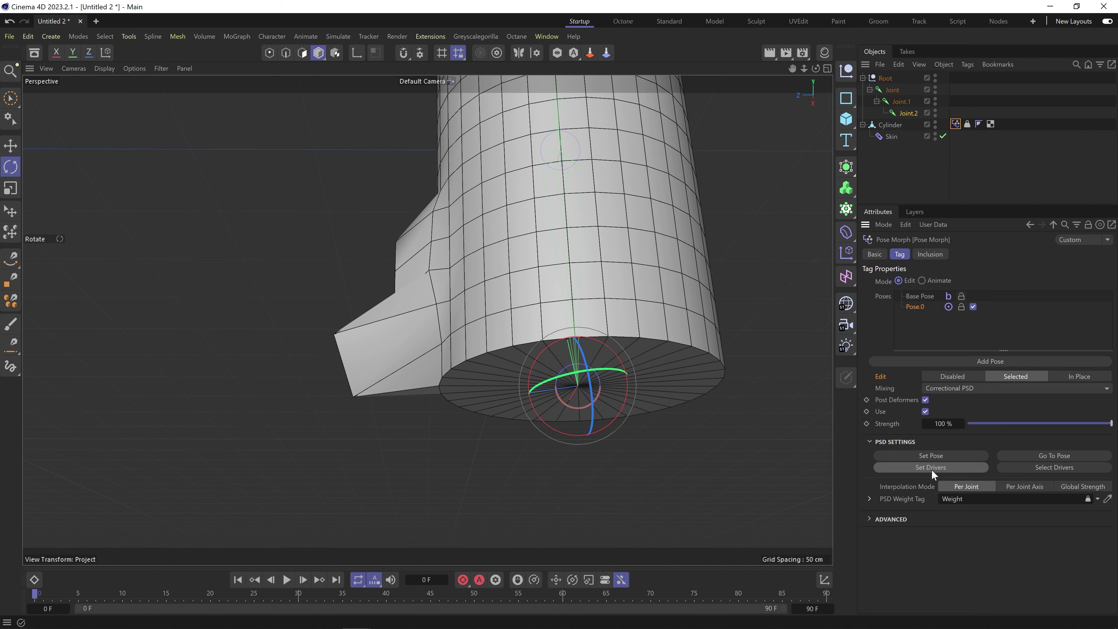
alt+middle_drag(440, 281, 421, 330)
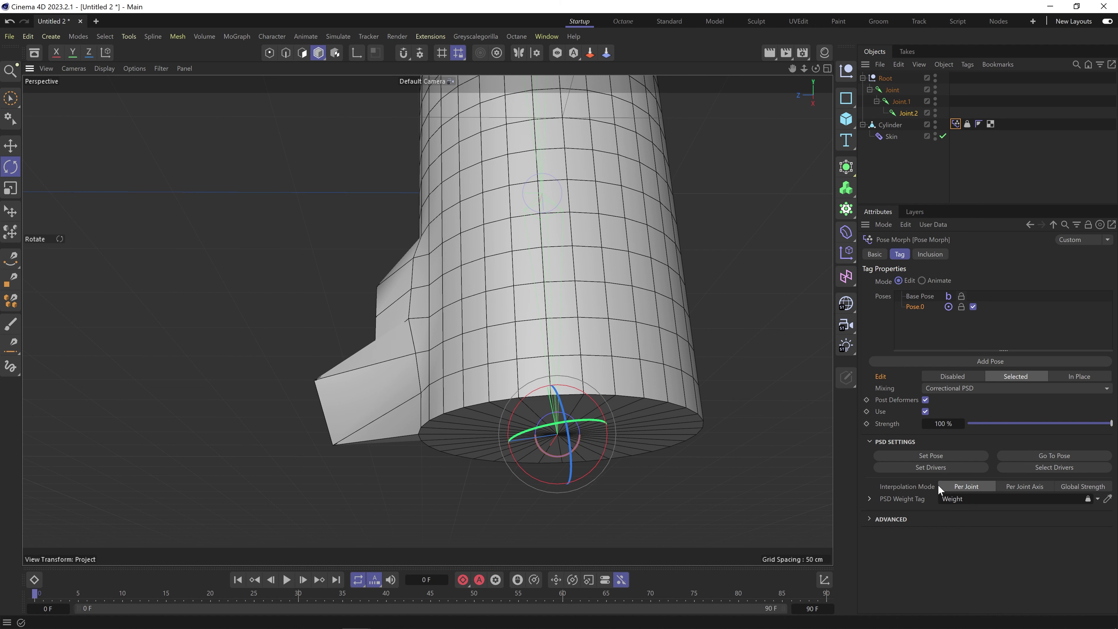
alt+middle_drag(559, 282, 497, 316)
Rotate Joint.2 again, try Reset Bind Pose in the Weight tag, and undo the last change.
click(910, 112)
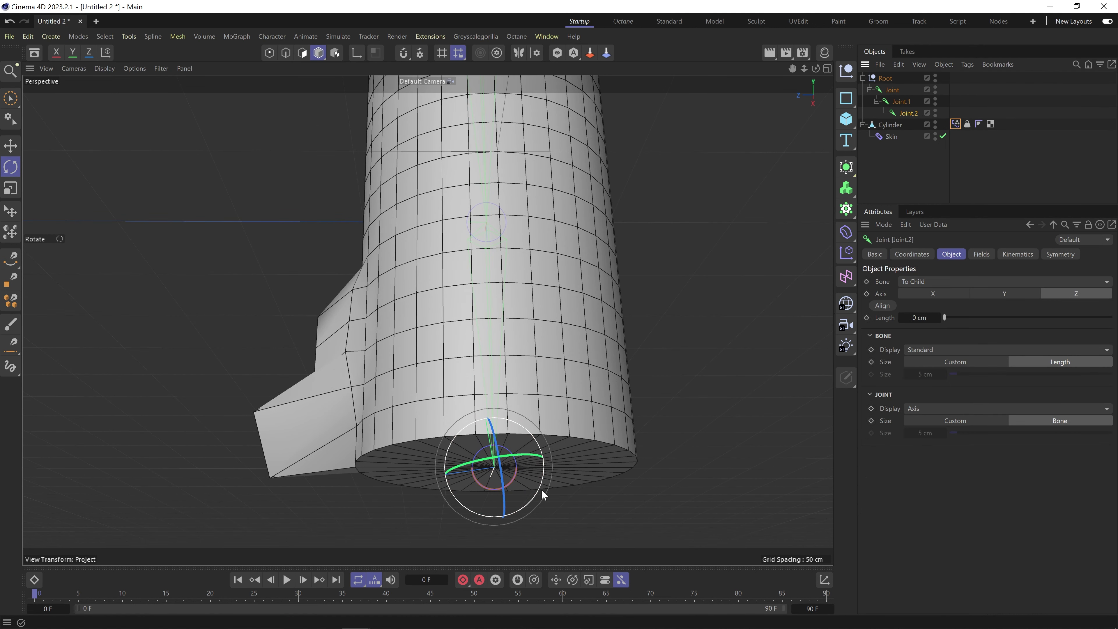
drag(541, 489, 484, 350)
click(966, 124)
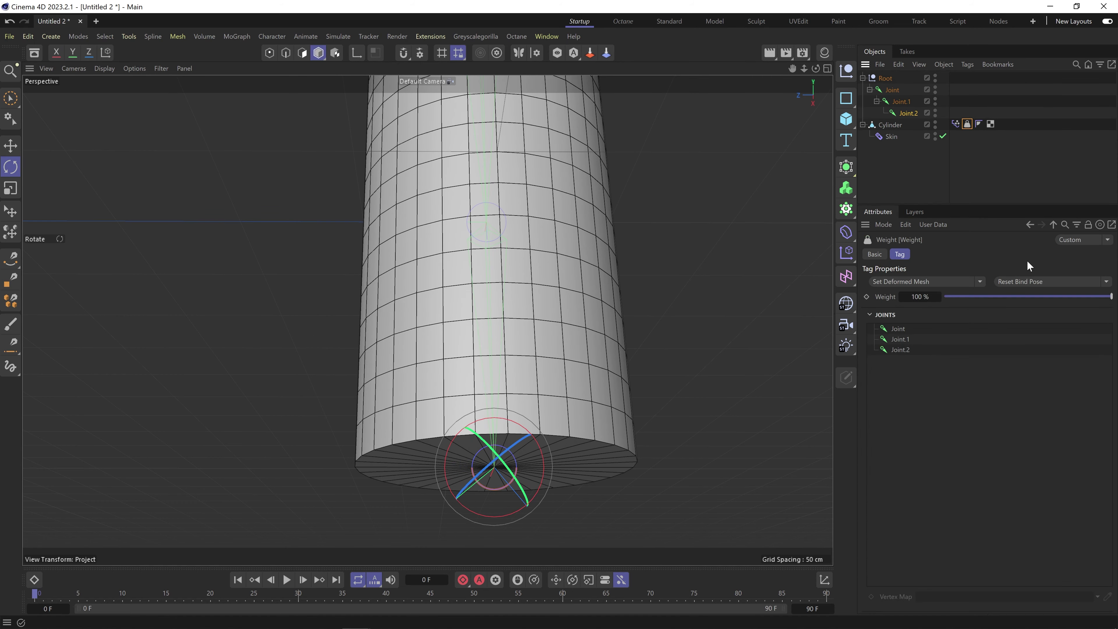
click(1020, 284)
alt+drag(411, 273, 522, 324)
key(ctrl+z)
Select Joint.2 in the Weight tag, activate the Weight Tool, and examine the weight colours over the whole cylinder.
click(901, 351)
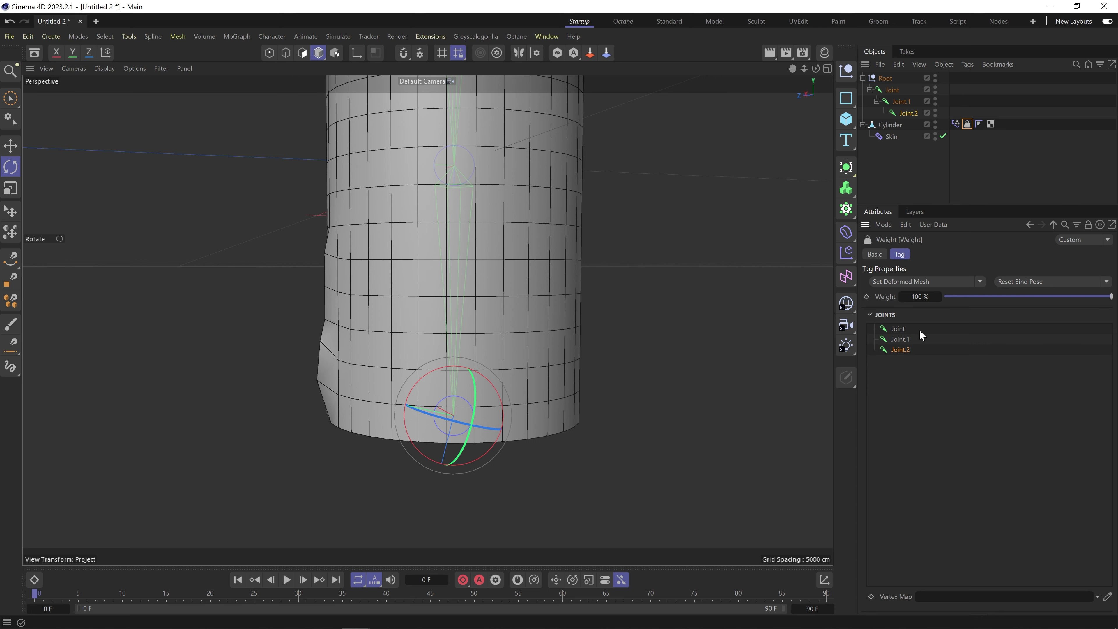
double_click(967, 124)
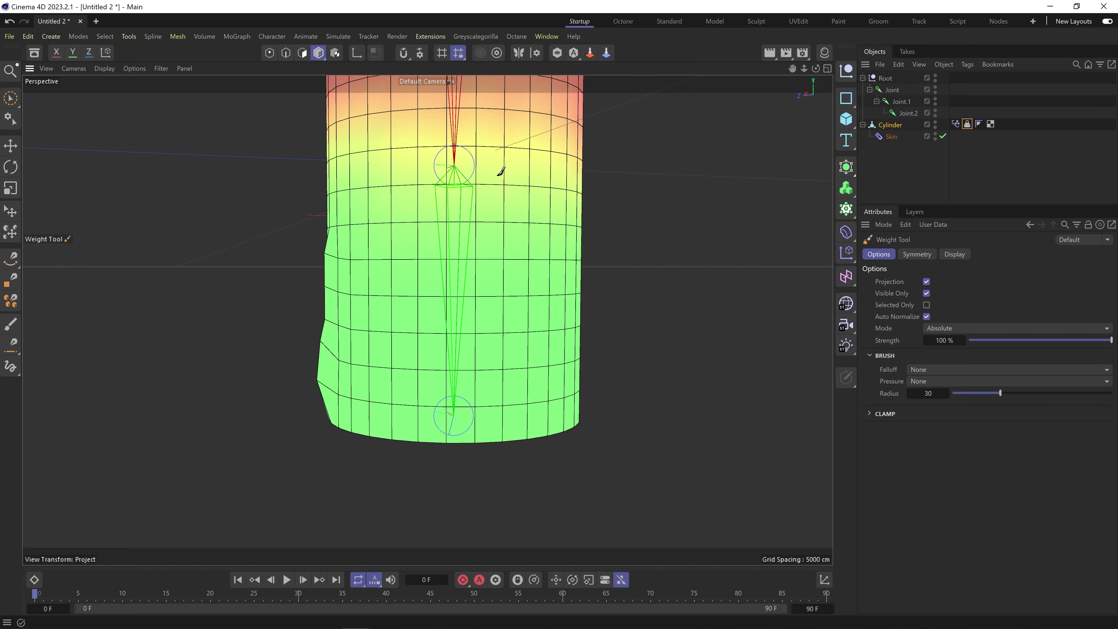
alt+middle_drag(500, 172, 501, 321)
scroll(501, 320, down, 5)
alt+middle_drag(511, 229, 480, 236)
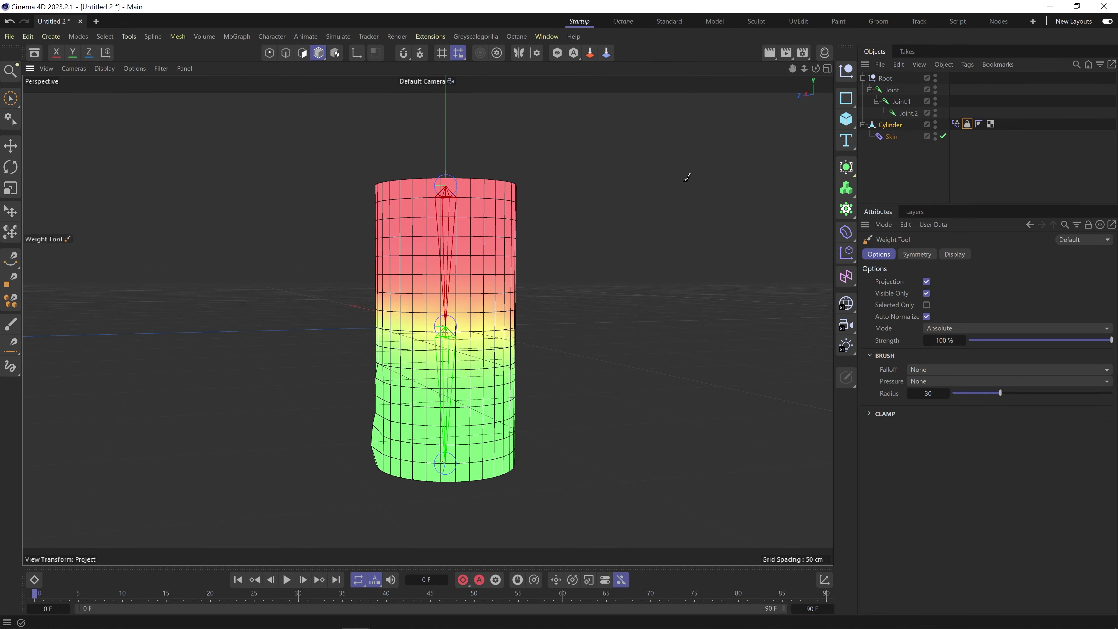
alt+right_drag(430, 212, 501, 197)
alt+drag(492, 185, 499, 248)
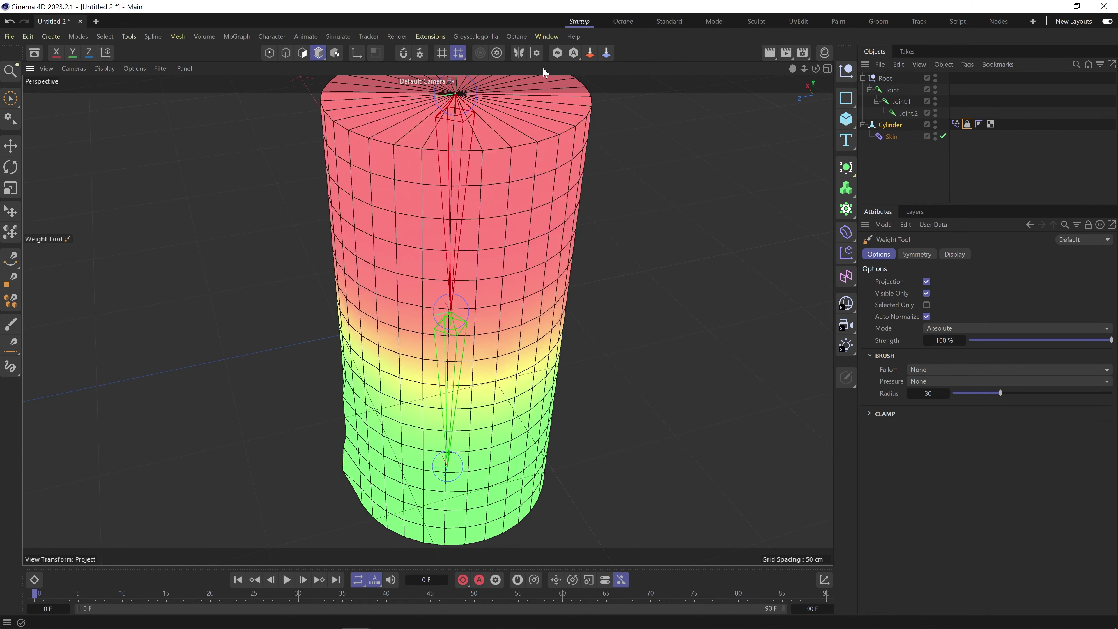
alt+middle_drag(513, 371, 480, 338)
alt+drag(480, 338, 484, 270)
alt+middle_drag(483, 270, 465, 355)
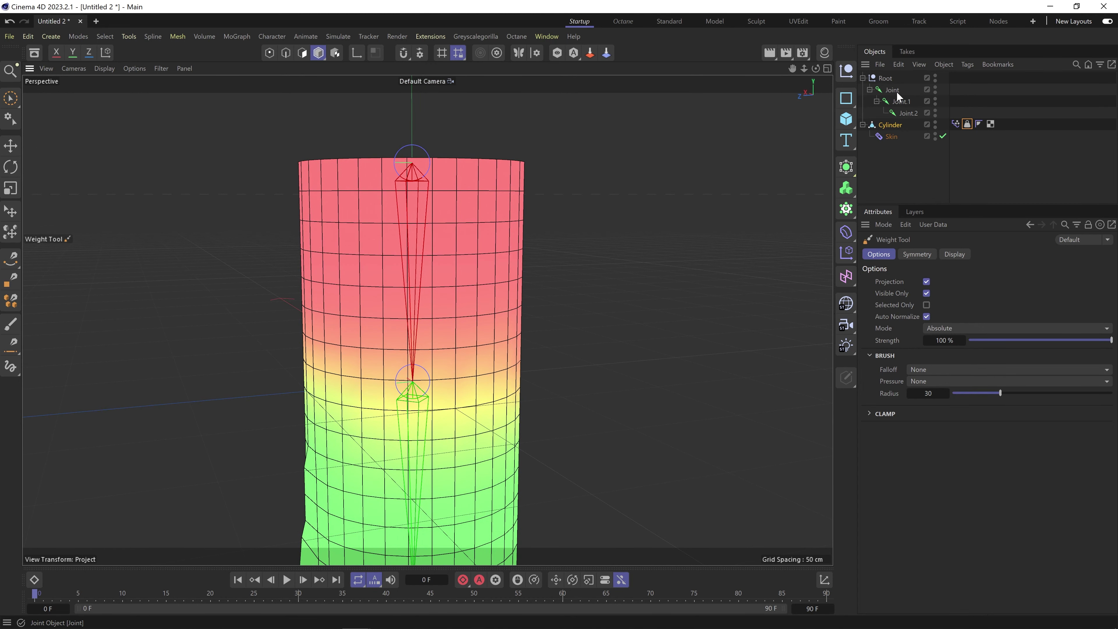
Check the Weight tag's joint list against the weight colours on the lower part of the cylinder.
click(967, 125)
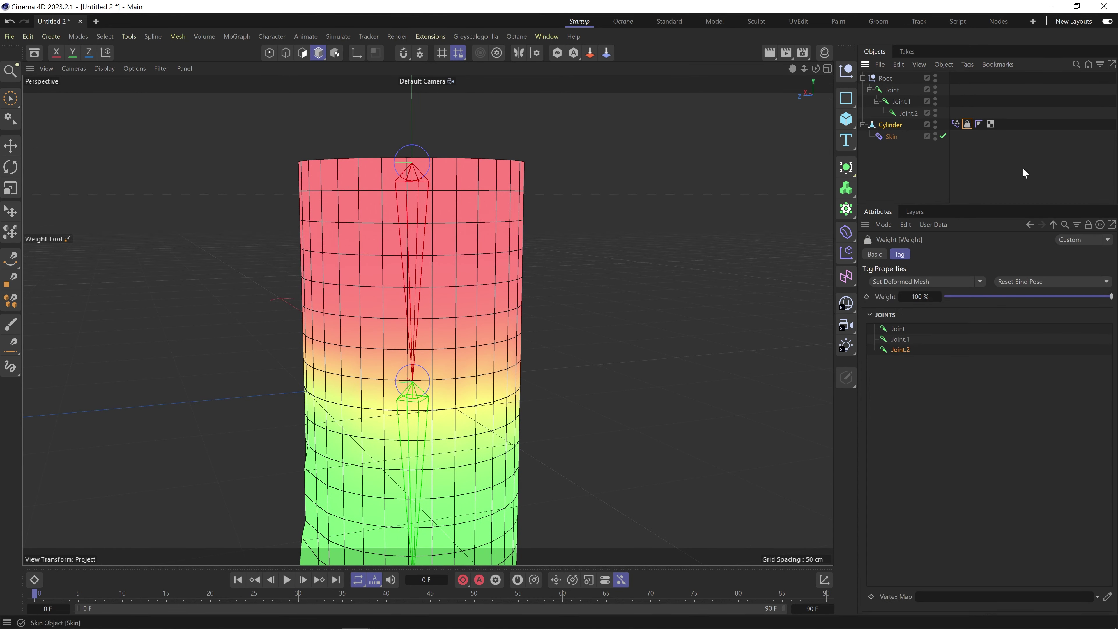
click(901, 328)
alt+middle_drag(450, 451, 460, 268)
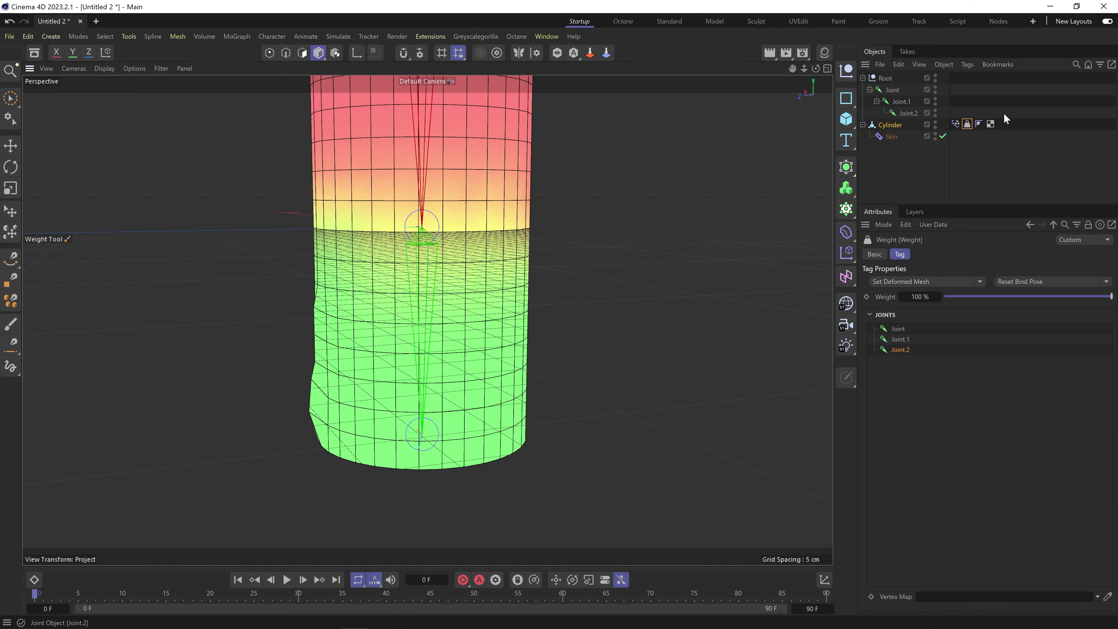
double_click(968, 122)
click(969, 121)
alt+middle_drag(441, 165, 433, 236)
Display the individual weights of Joint.2, Joint.1 and Joint on the cylinder to compare which areas each one influences.
click(904, 113)
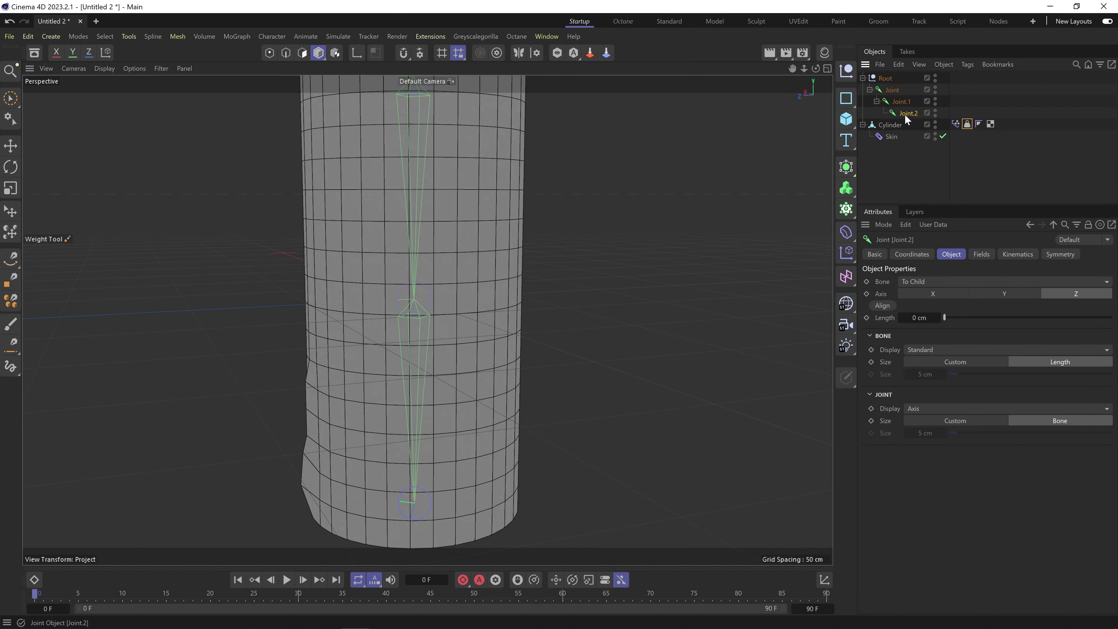
alt+middle_drag(474, 138, 489, 228)
scroll(489, 228, down, 3)
click(902, 103)
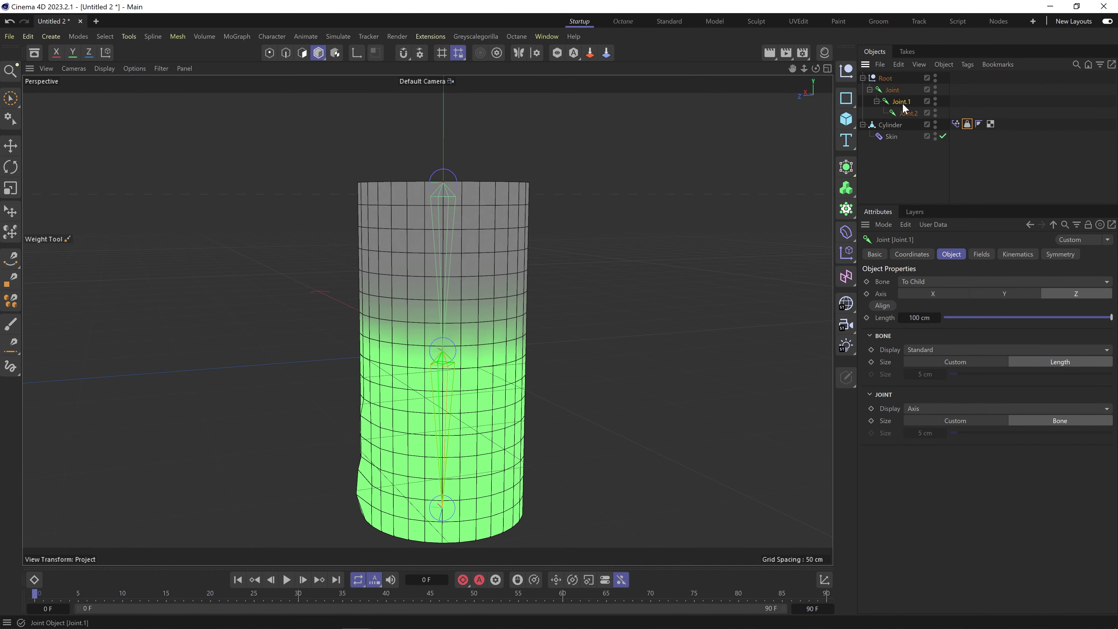
click(966, 125)
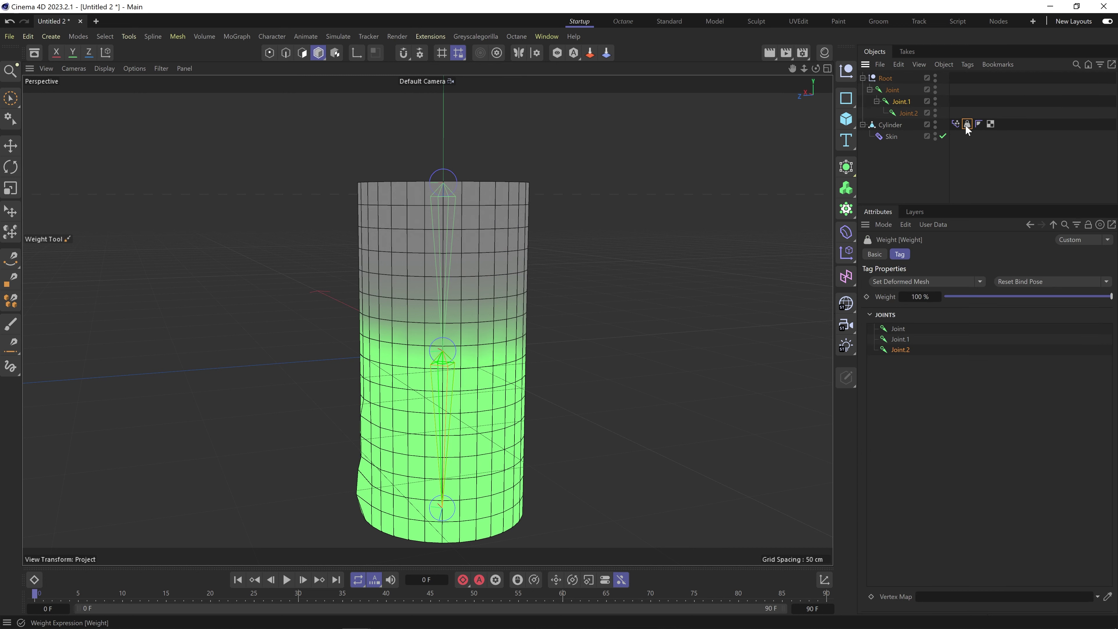
click(903, 110)
click(897, 100)
click(889, 89)
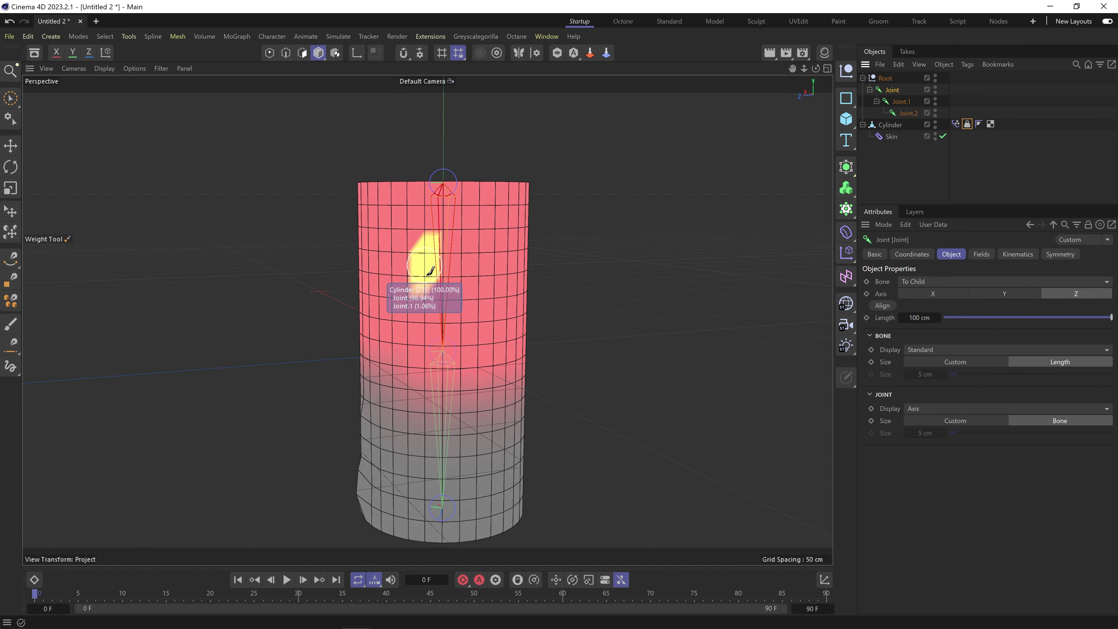
click(893, 104)
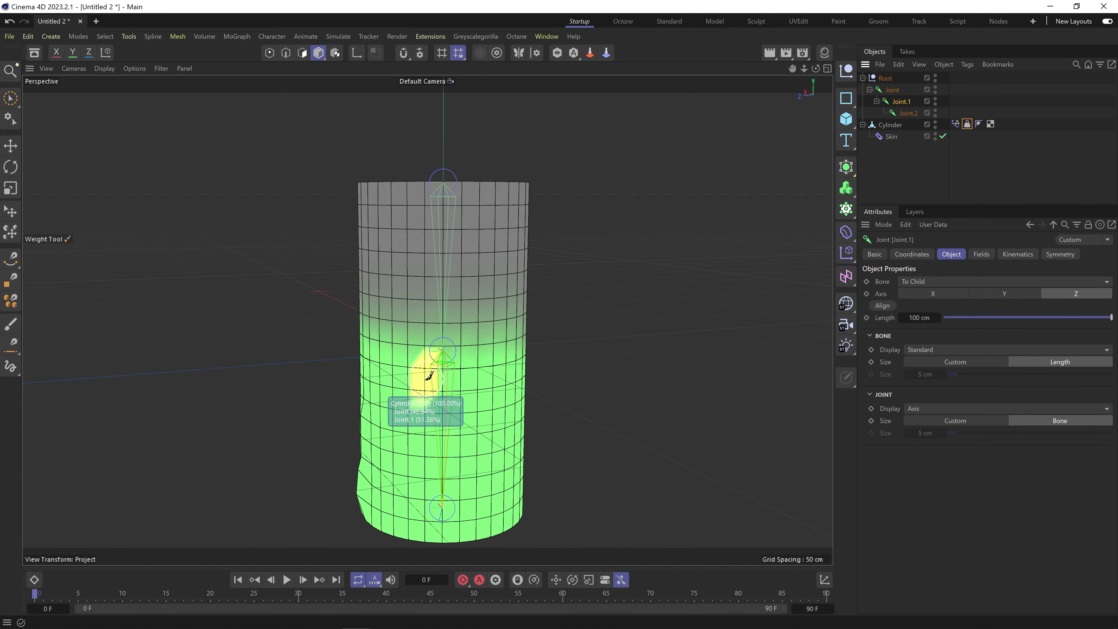
Compare the weights of Joint.1 and Joint.2 around the cylinder's bottom cap and lower side.
alt+middle_drag(426, 380, 453, 261)
alt+drag(490, 360, 658, 234)
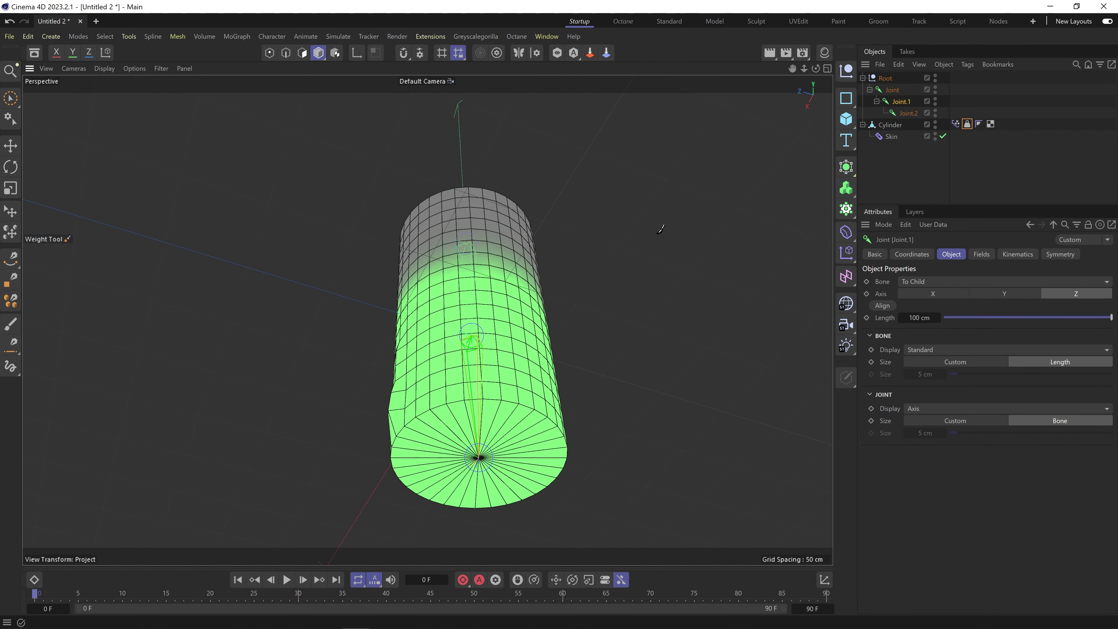
click(899, 115)
alt+middle_drag(493, 385, 492, 293)
drag(565, 376, 556, 390)
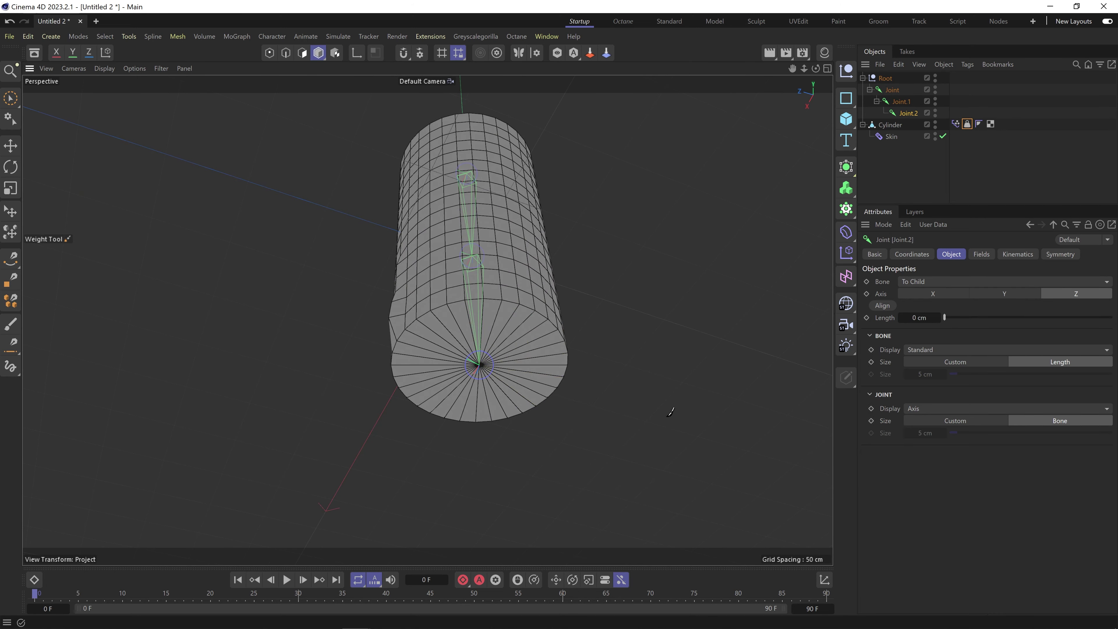
mouse_move(469, 143)
alt+mouse_down()
mouse_move(478, 291)
mouse_move(486, 213)
alt+mouse_up()
alt+middle_drag(440, 320, 386, 288)
scroll(384, 290, up, 6)
mouse_move(376, 283)
alt+mouse_down()
mouse_move(551, 277)
mouse_move(385, 312)
mouse_move(340, 269)
alt+mouse_up()
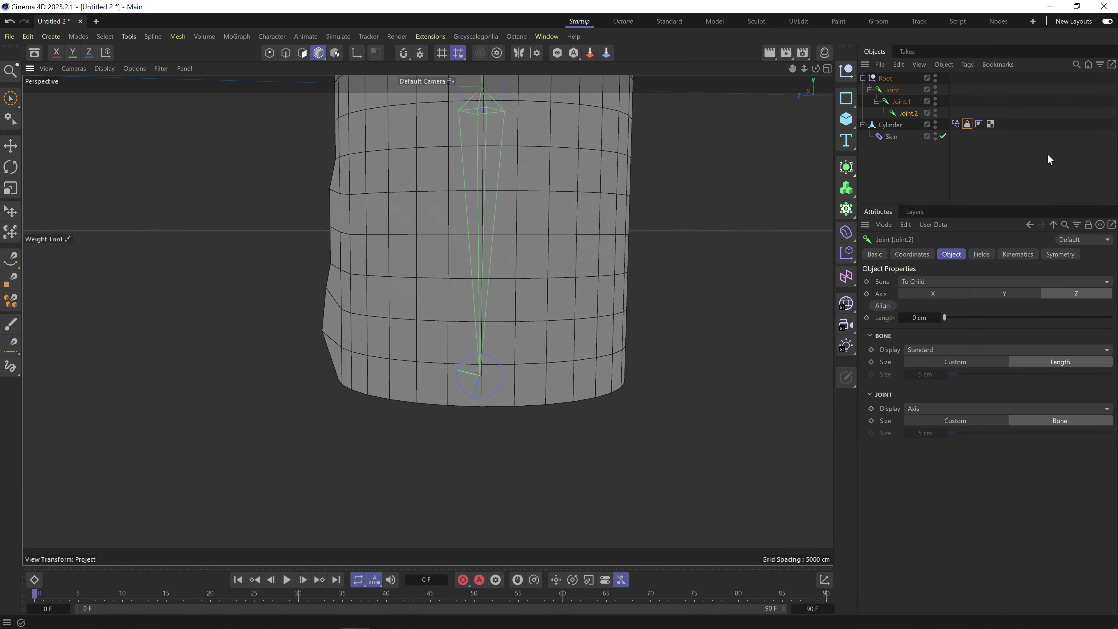
Turn Joint.2 in both directions with the Rotate tool to test how the correction on the cylinder's side responds.
key(r)
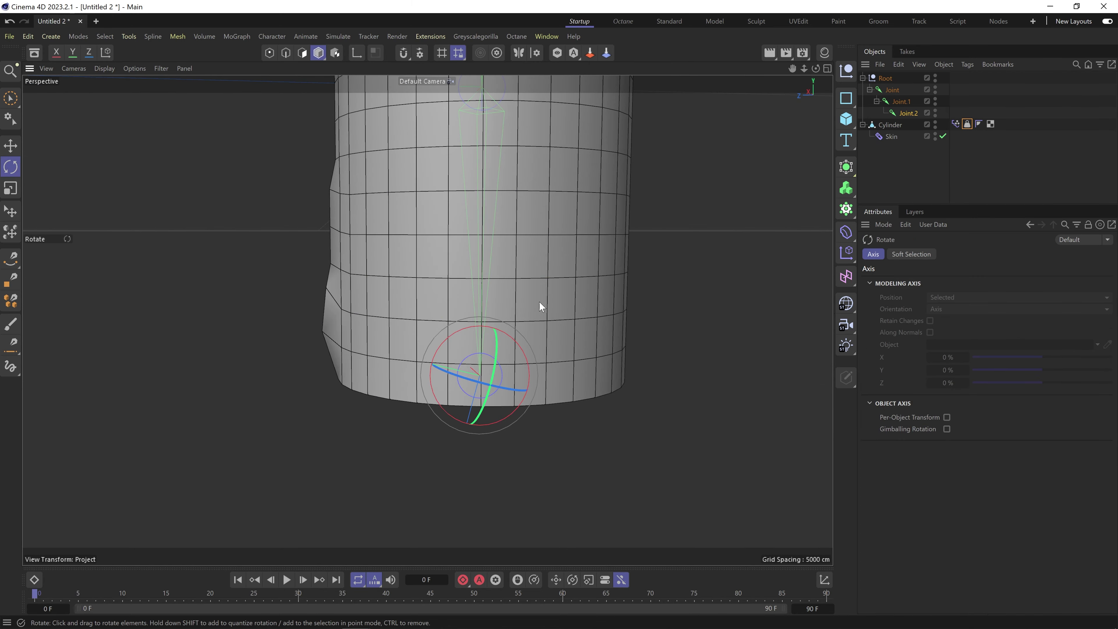
drag(445, 352, 470, 341)
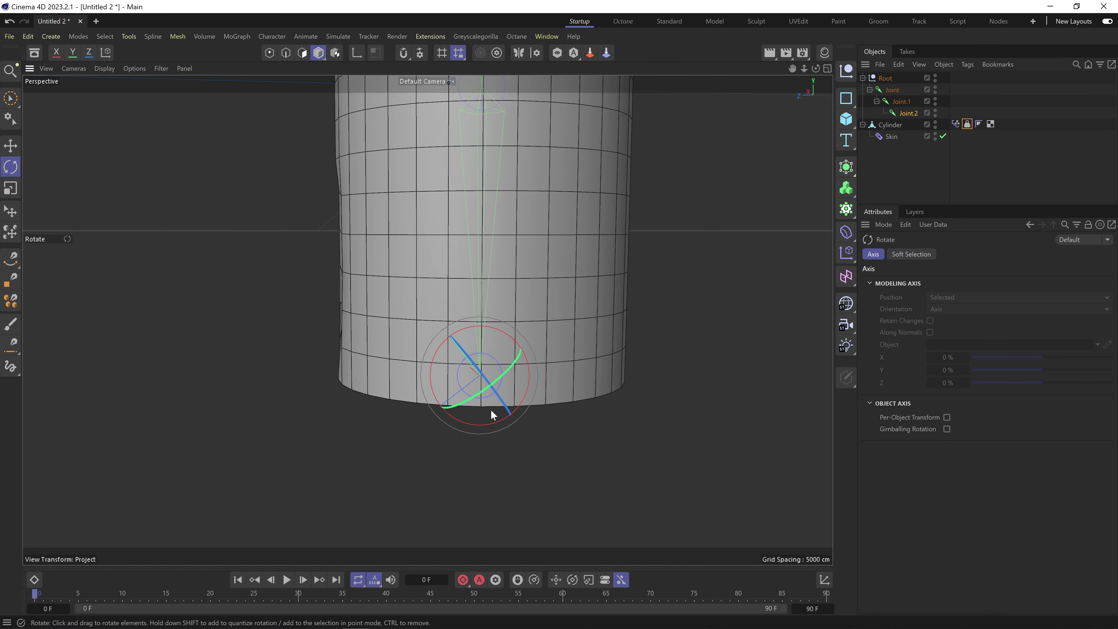
drag(476, 398, 593, 370)
key(Escape)
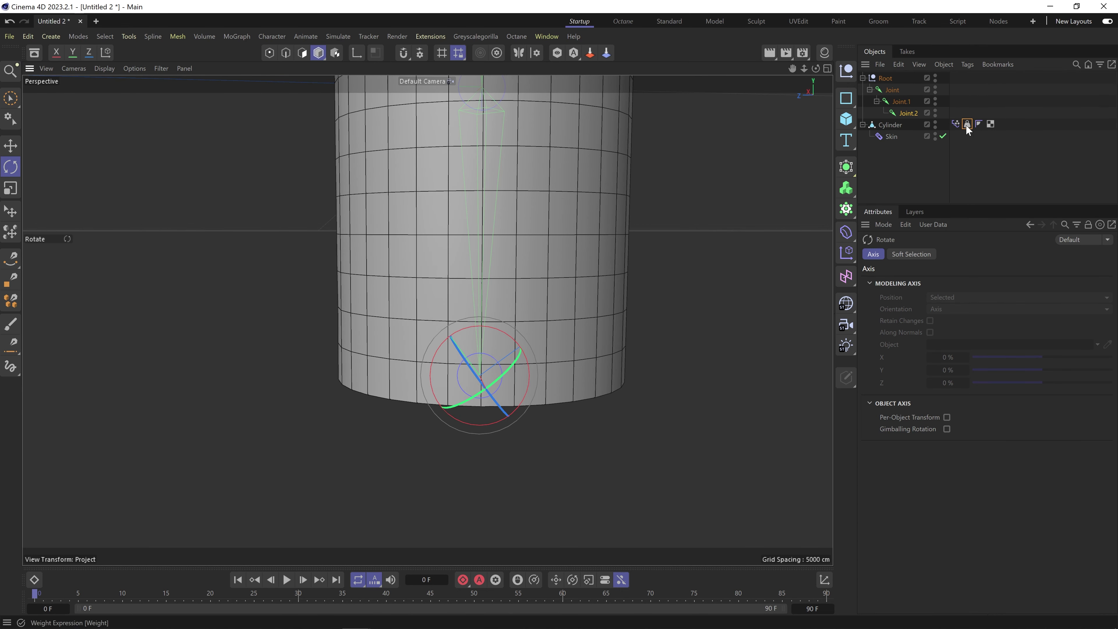
Move the joints to the stored position of Pose.0 with Go To Pose in the Pose Morph tag.
click(955, 124)
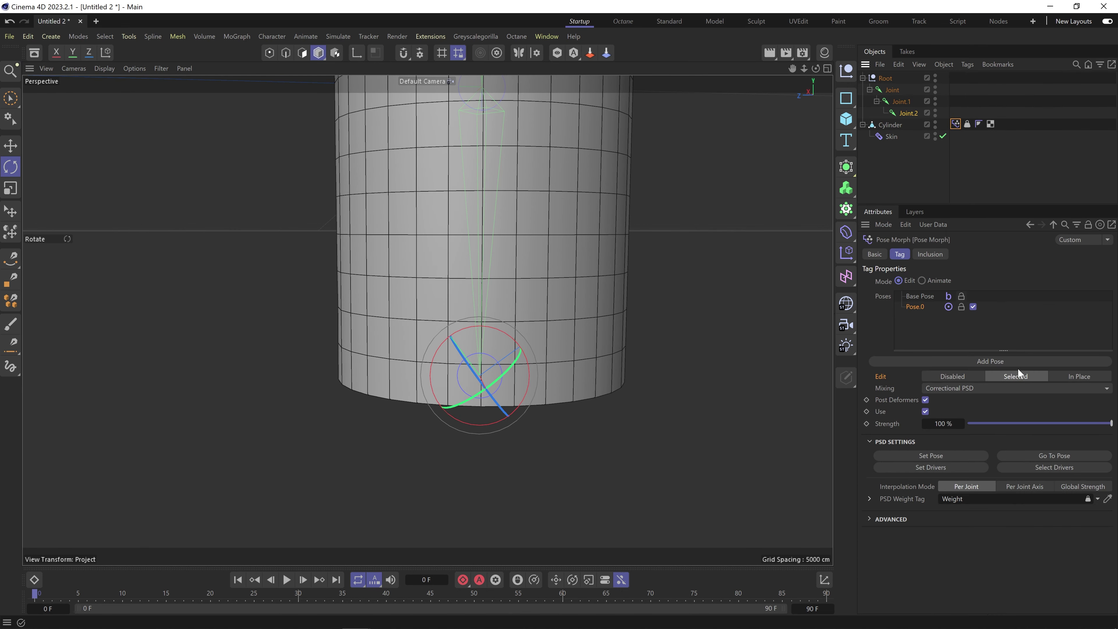
click(1039, 455)
alt+drag(351, 264, 383, 246)
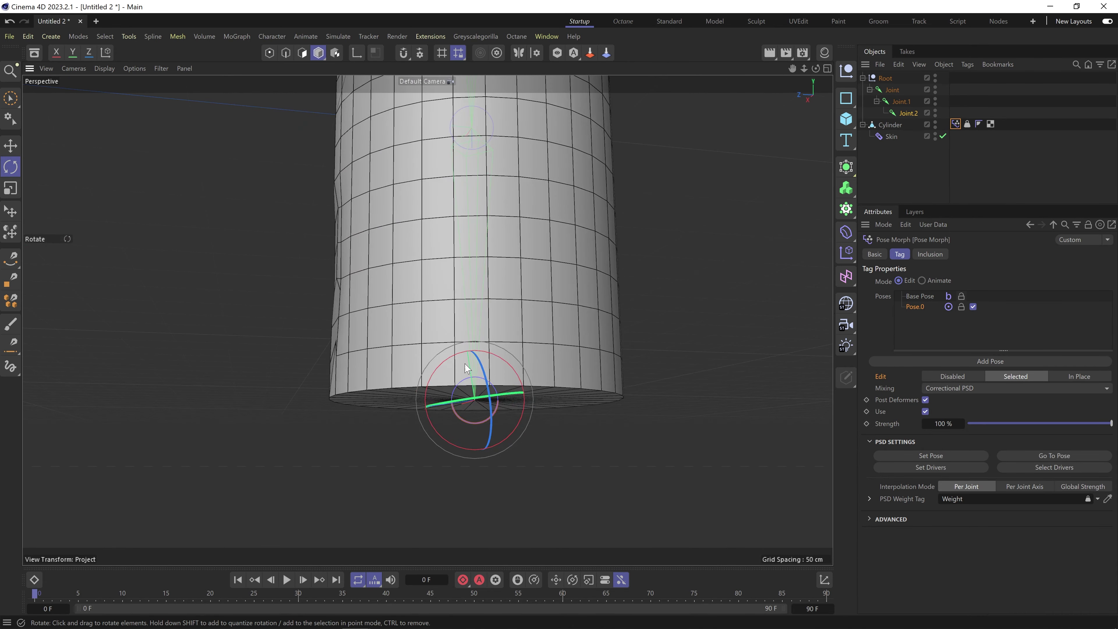
Turn Joint.2 away from the stored pose and return the joints to their bind pose with Reset Bind Pose.
drag(433, 434, 404, 425)
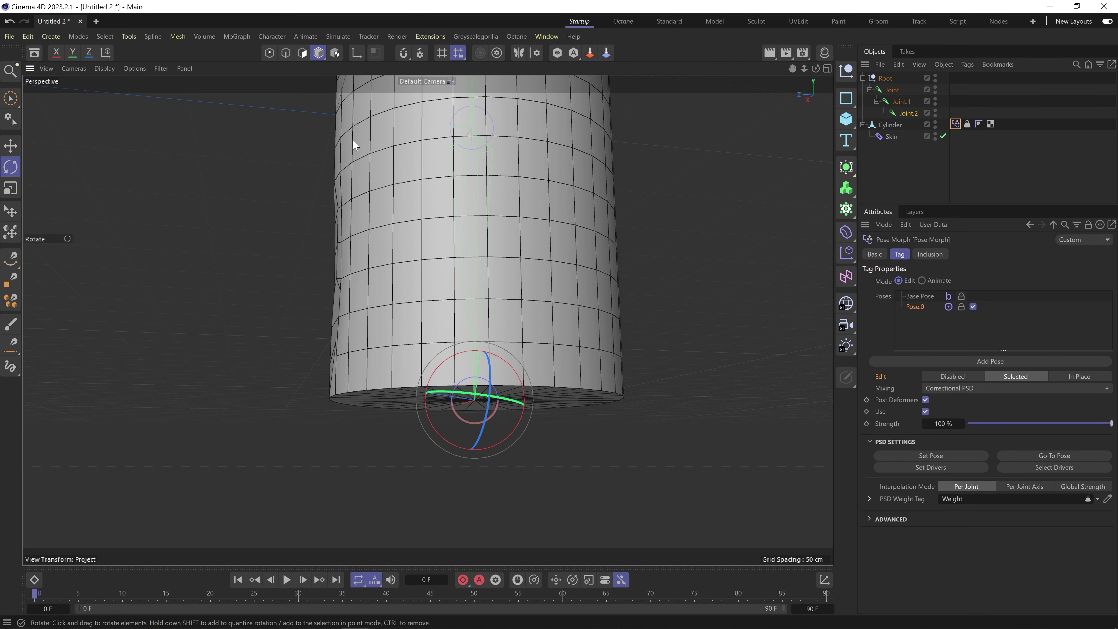
click(1006, 285)
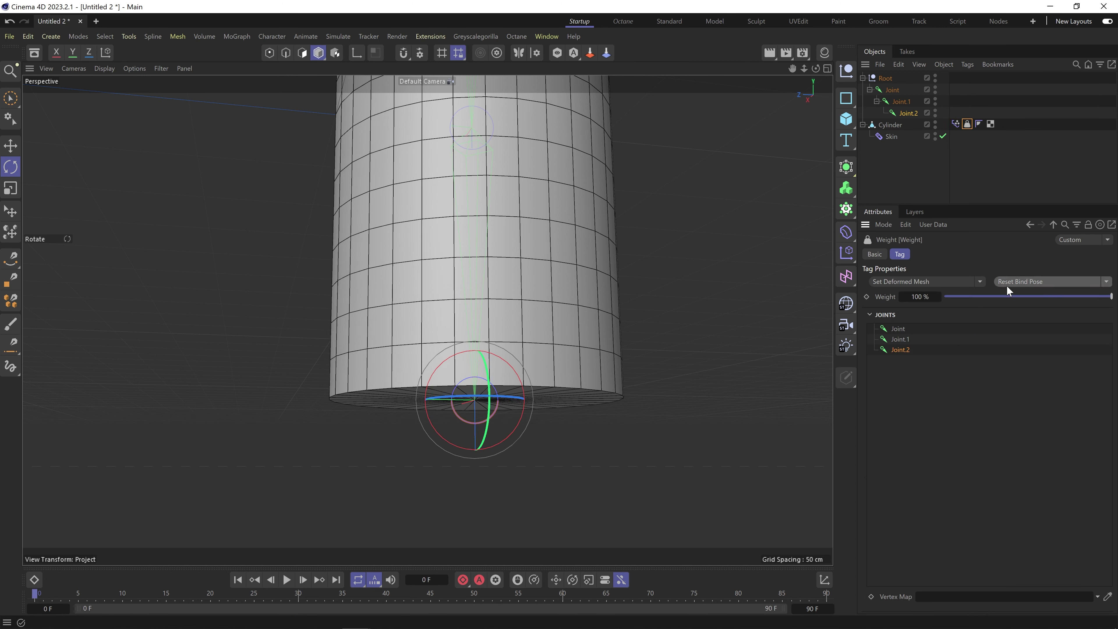
Recall the stored joint position of Pose.0 once more with Go To Pose.
click(956, 124)
click(1047, 457)
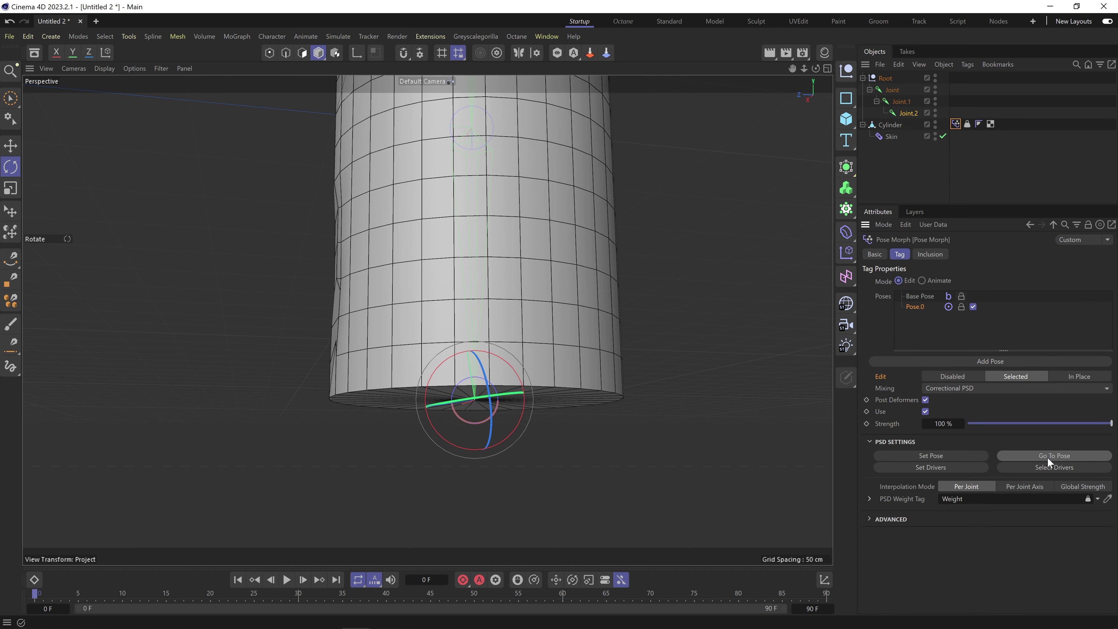
alt+drag(342, 242, 367, 267)
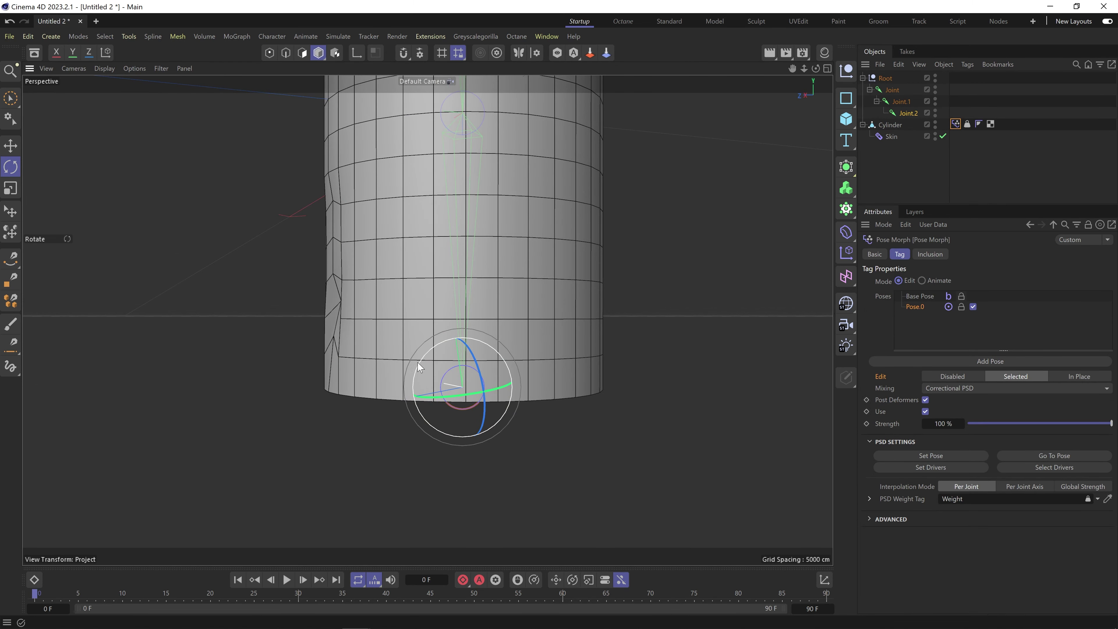
Test a further rotation of Joint.2 and examine the deformed edges on the cylinder's lower side from several angles.
drag(419, 368, 347, 332)
alt+drag(370, 201, 459, 183)
alt+middle_drag(346, 217, 416, 317)
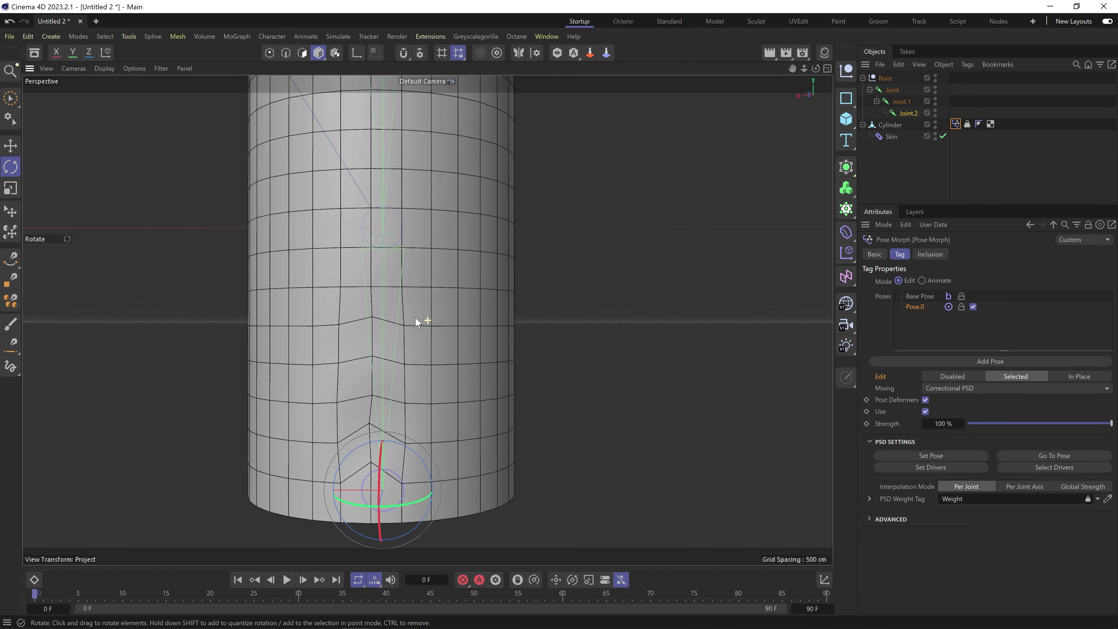
alt+drag(418, 308, 407, 335)
alt+middle_drag(409, 337, 362, 277)
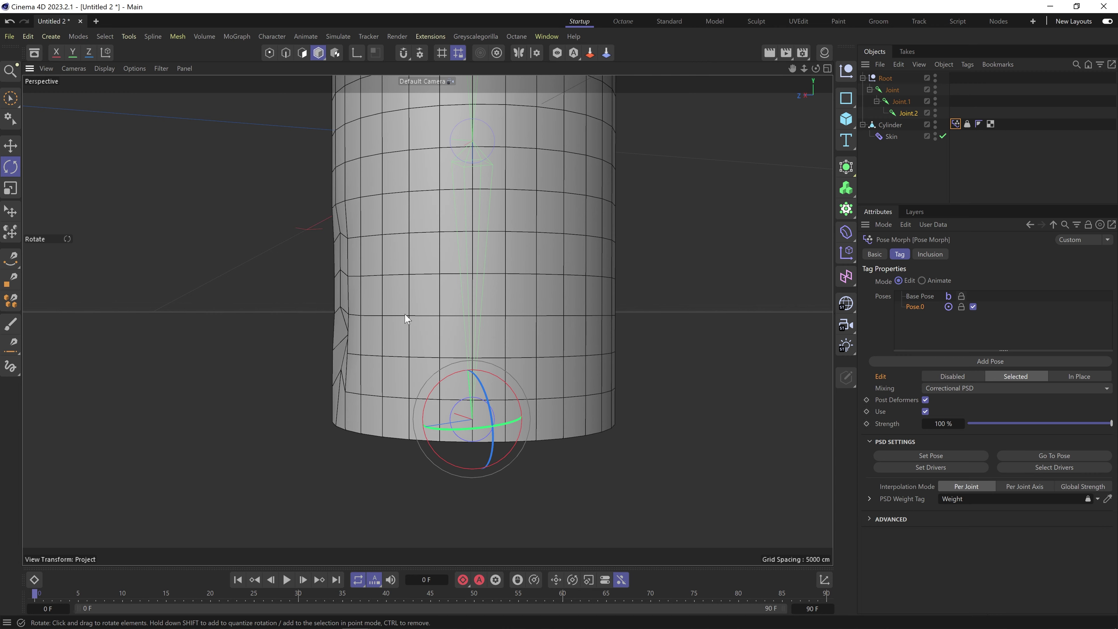
Bend the cylinder by rotating Joint.1 about 79° to swing its lower half sideways.
alt+middle_drag(394, 183, 505, 279)
scroll(423, 292, down, 5)
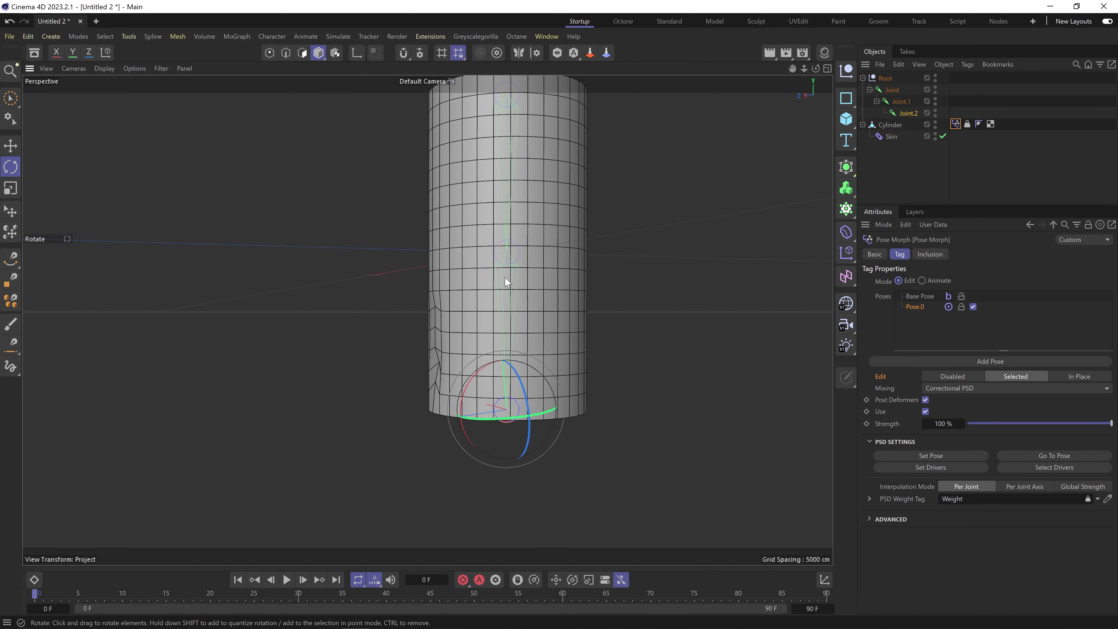
alt+drag(505, 279, 427, 284)
alt+middle_drag(548, 273, 548, 313)
click(902, 102)
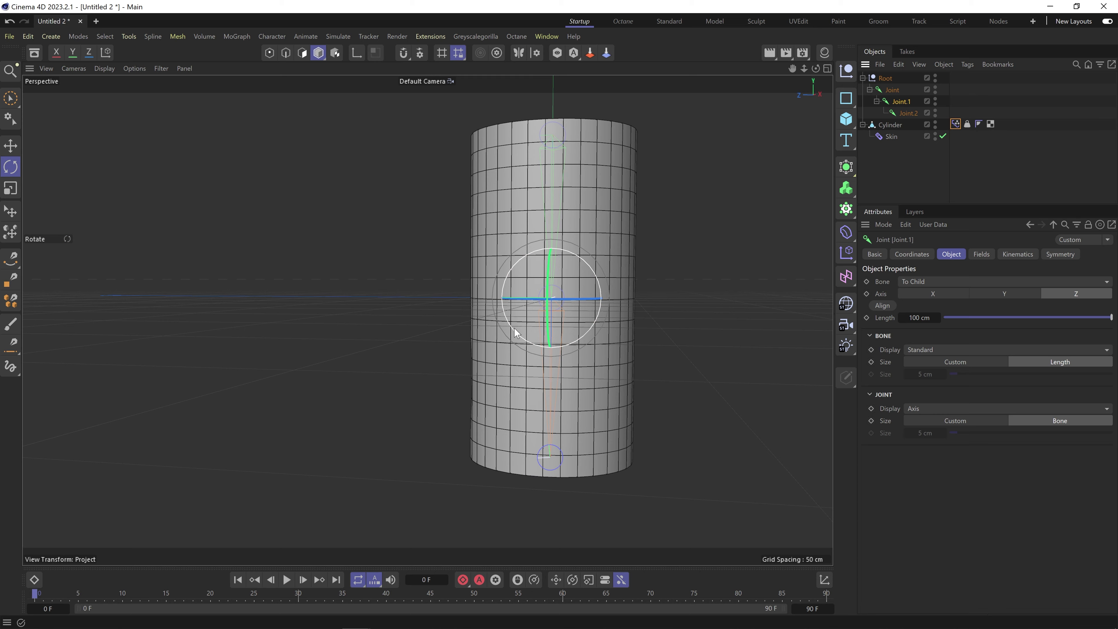
drag(514, 332, 478, 238)
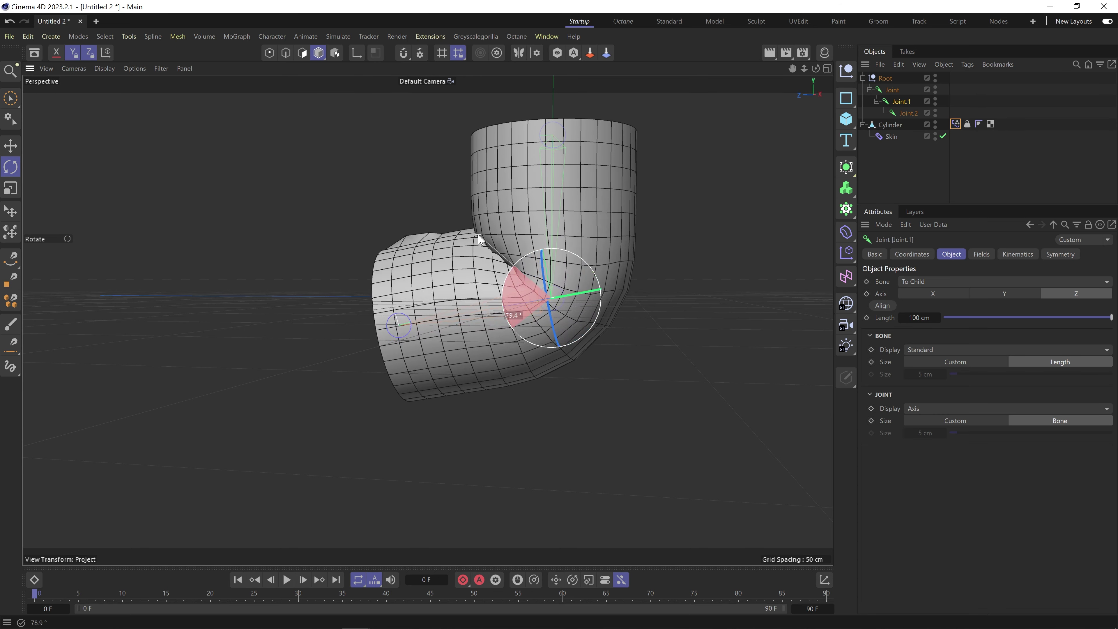
Try further rotation of Joint.2 at the end of the bent cylinder and inspect the mesh around the bend.
click(910, 114)
drag(436, 290, 318, 228)
drag(427, 323, 374, 304)
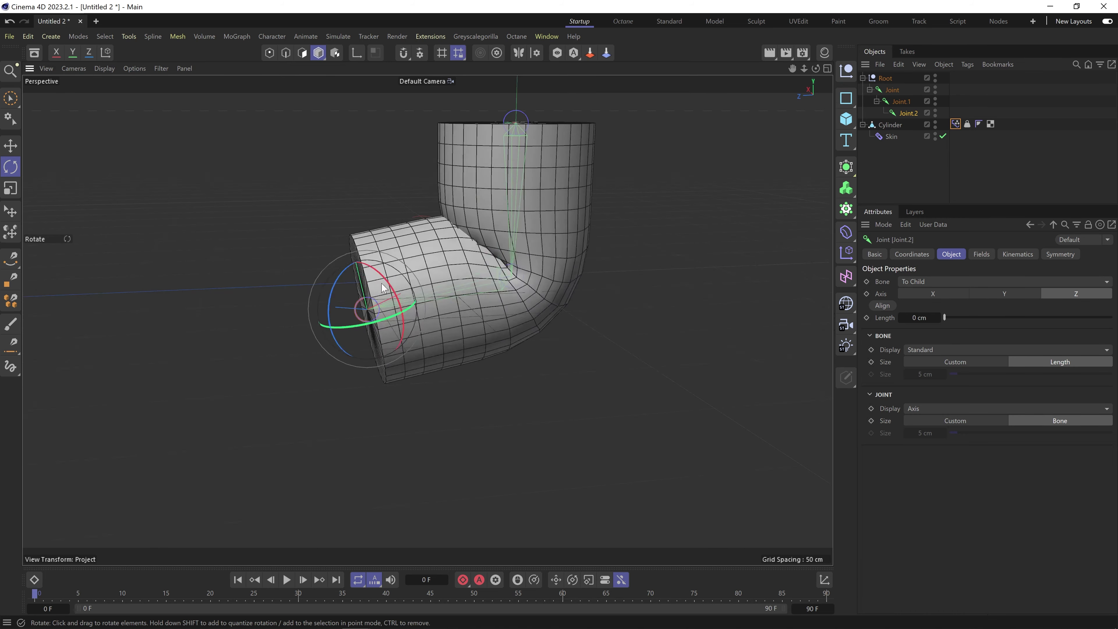
scroll(367, 251, up, 6)
alt+drag(440, 264, 379, 257)
scroll(396, 255, down, 2)
Return the joints to their bind pose with Reset Bind Pose in the cylinder's Weight tag.
click(967, 124)
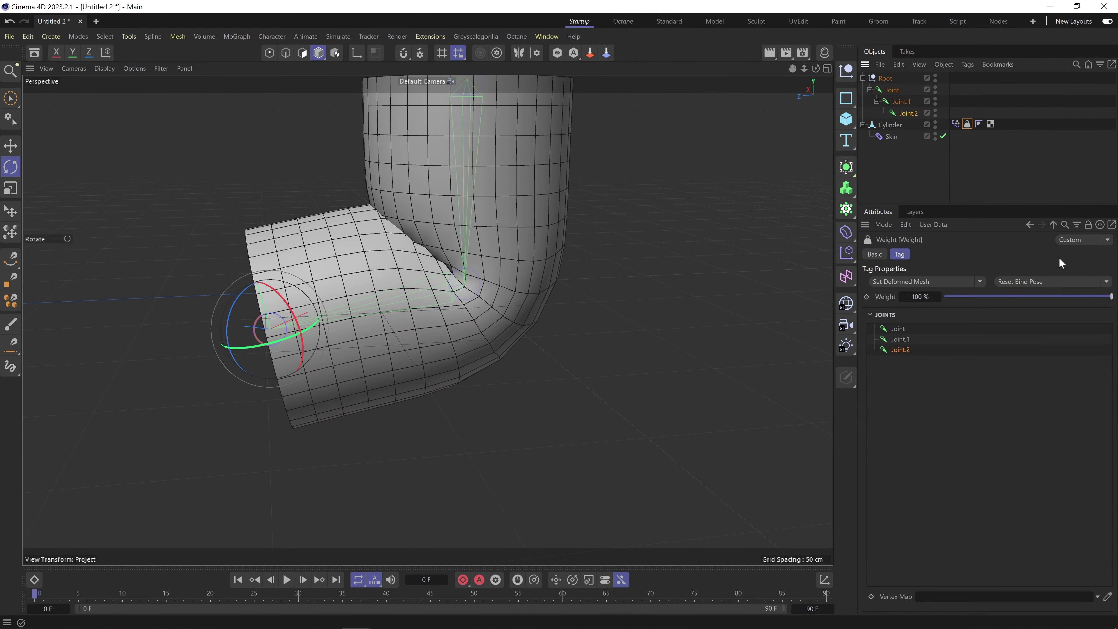
click(1046, 280)
alt+drag(389, 377, 254, 313)
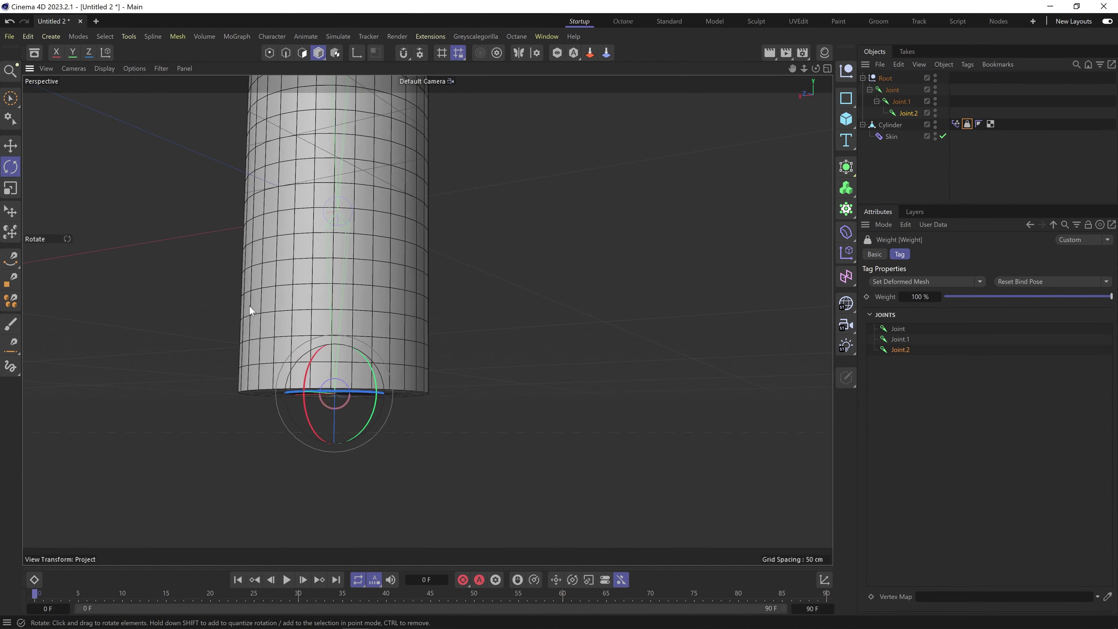
Rotate Joint.1 to bend the straight cylinder's lower half sideways to roughly a right angle.
alt+middle_drag(331, 155, 404, 368)
alt+drag(406, 368, 314, 415)
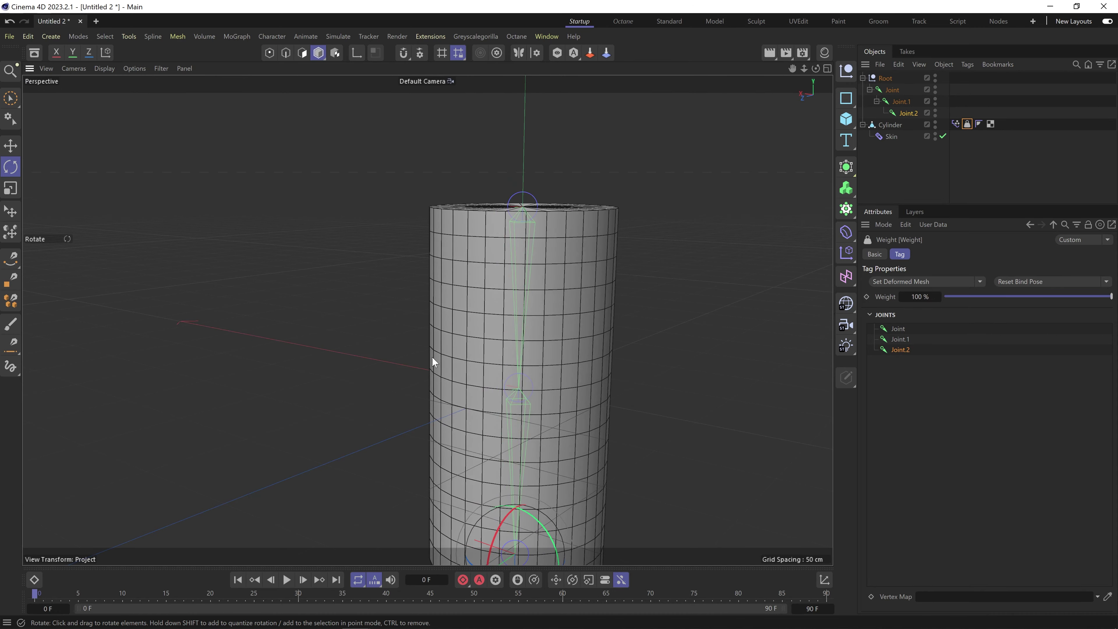
alt+middle_drag(431, 356, 325, 166)
alt+drag(372, 236, 168, 242)
alt+middle_drag(435, 181, 474, 286)
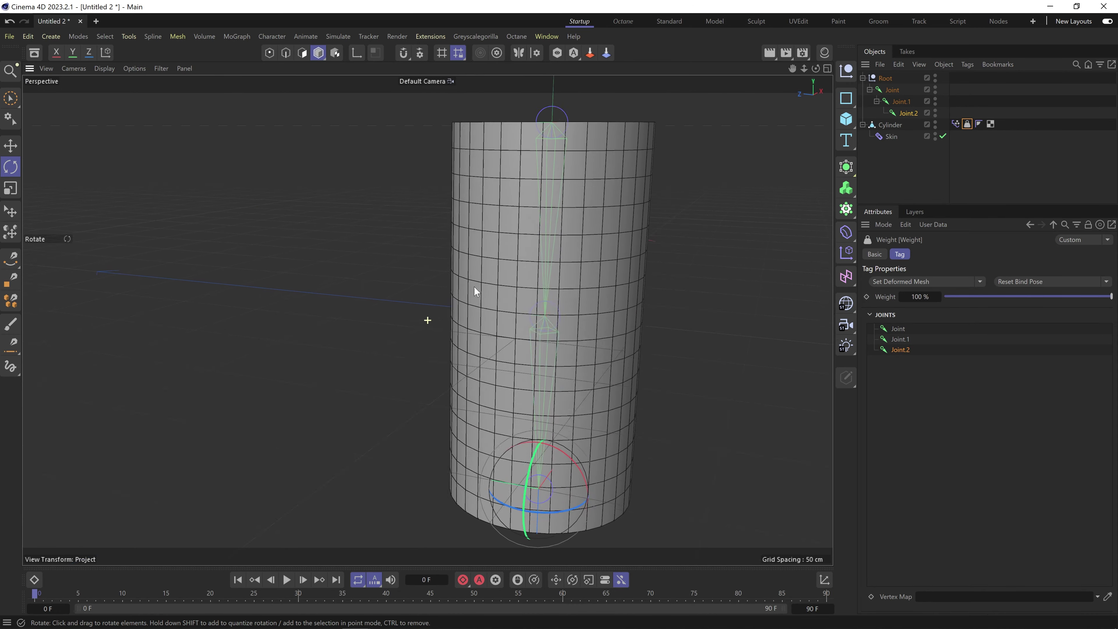
alt+drag(474, 286, 540, 246)
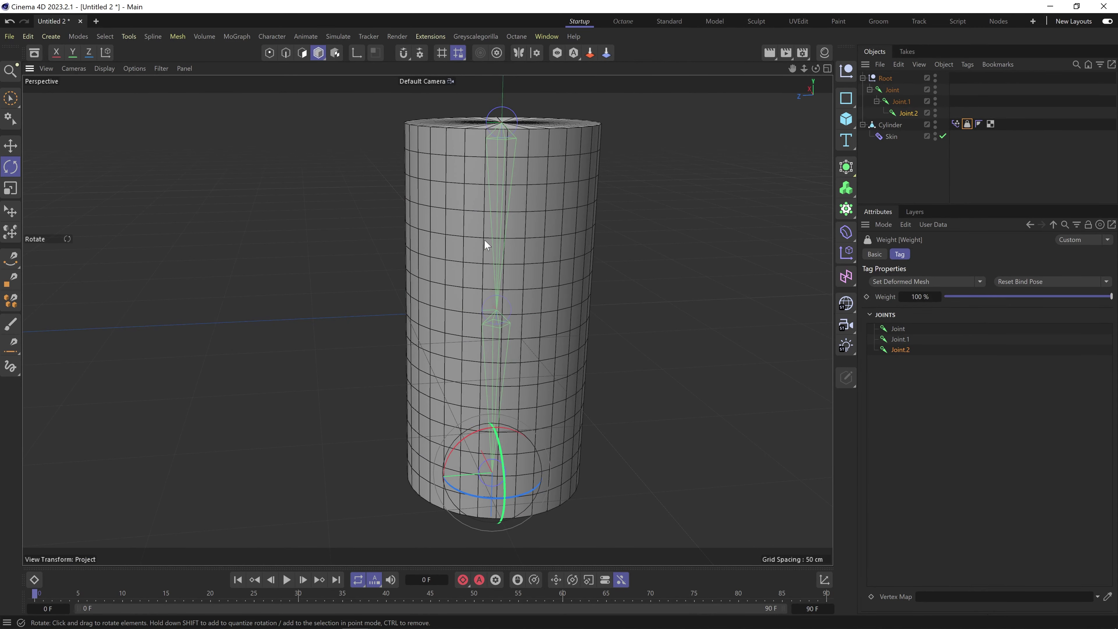
alt+middle_drag(484, 239, 509, 246)
alt+right_drag(509, 246, 490, 240)
alt+middle_drag(490, 240, 484, 250)
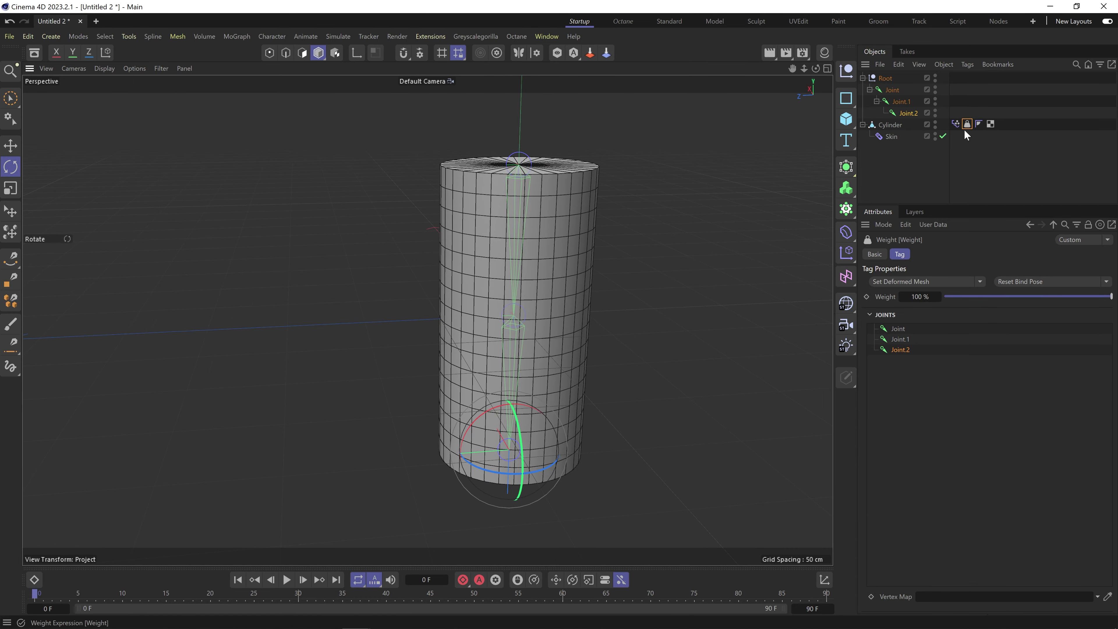
click(910, 101)
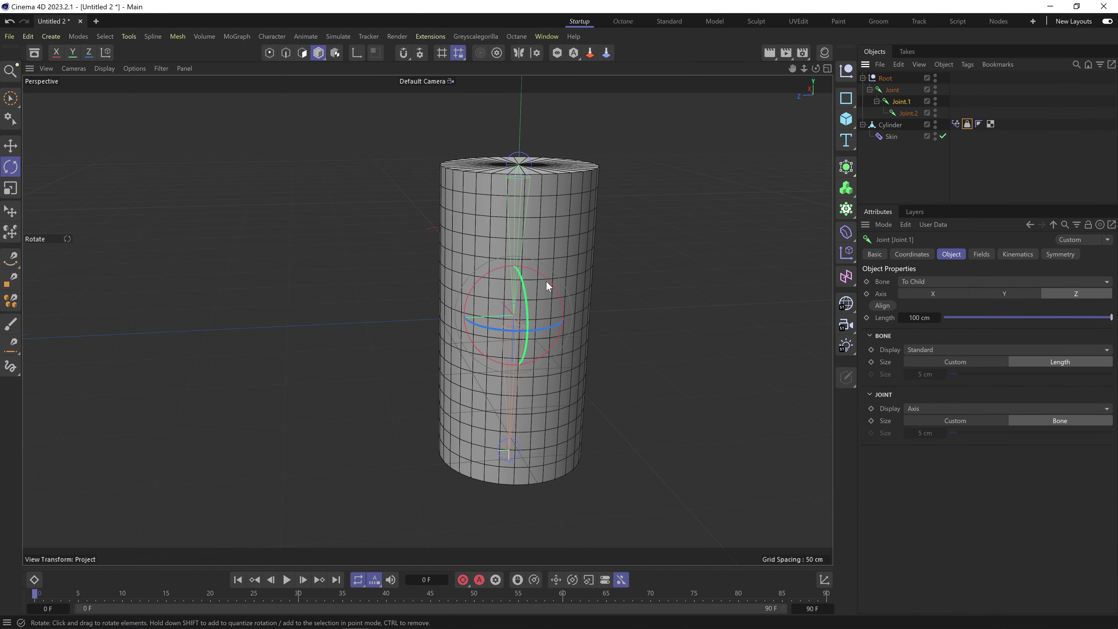
drag(548, 282, 554, 357)
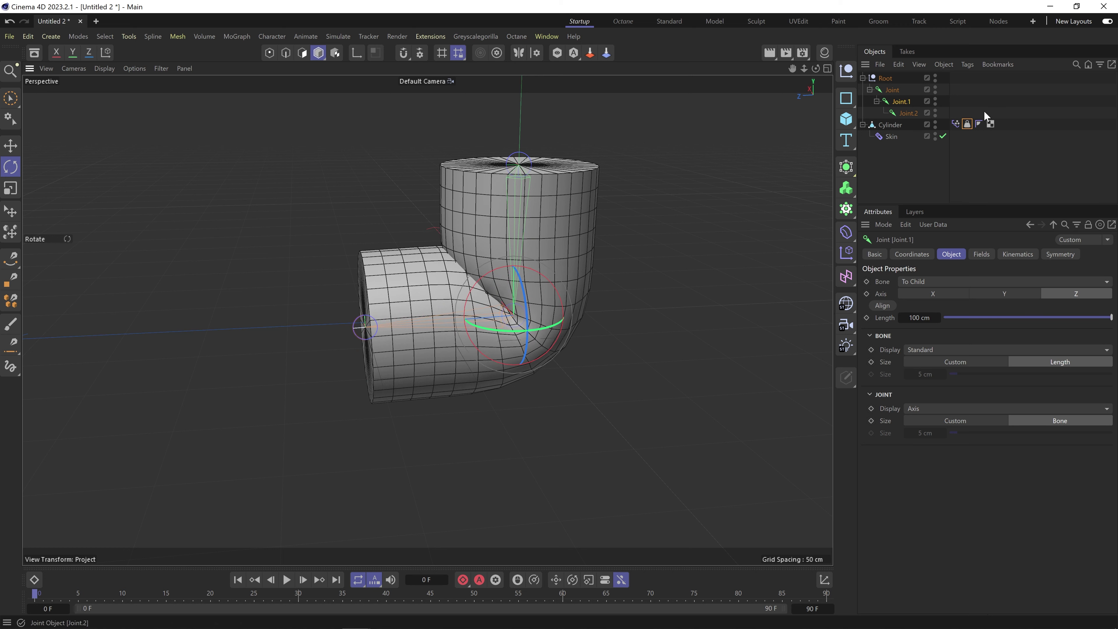
Pull a single point on the bent cylinder's upper side into a tall spike and store the joint position for Pose.0 with Set Pose.
click(955, 125)
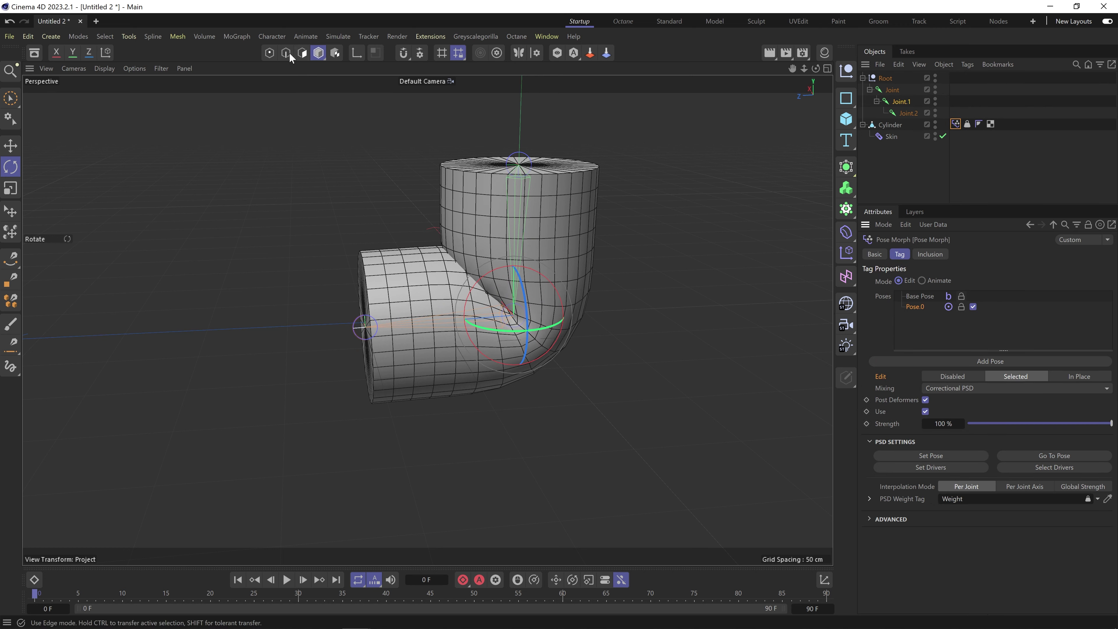
click(270, 53)
click(894, 123)
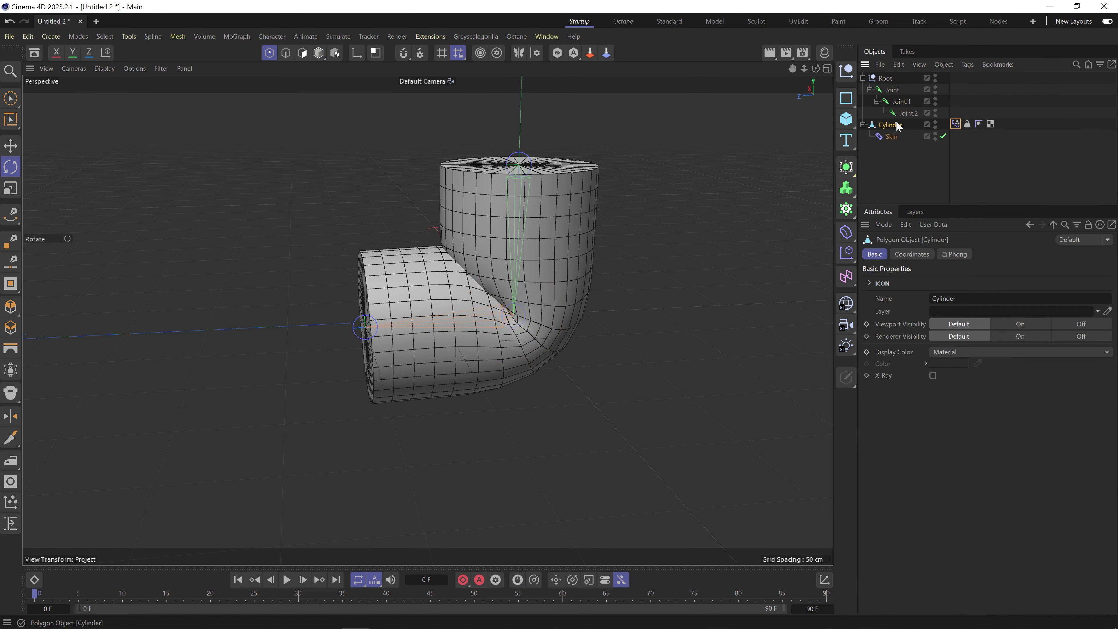
alt+right_drag(345, 255, 505, 305)
alt+drag(506, 304, 551, 335)
key(e)
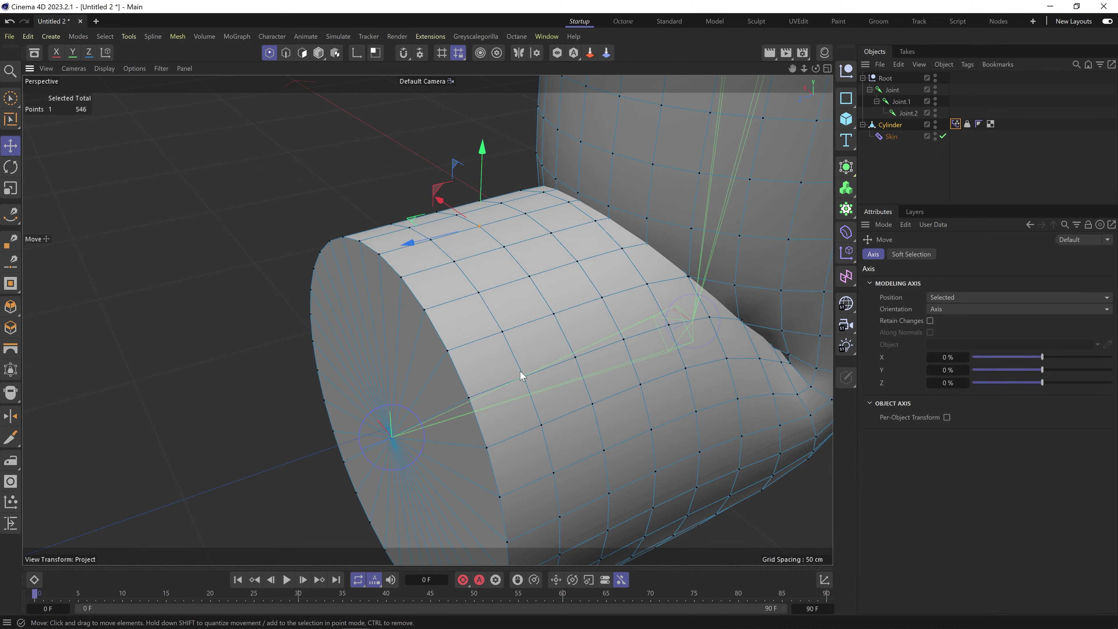
drag(521, 373, 500, 274)
click(954, 124)
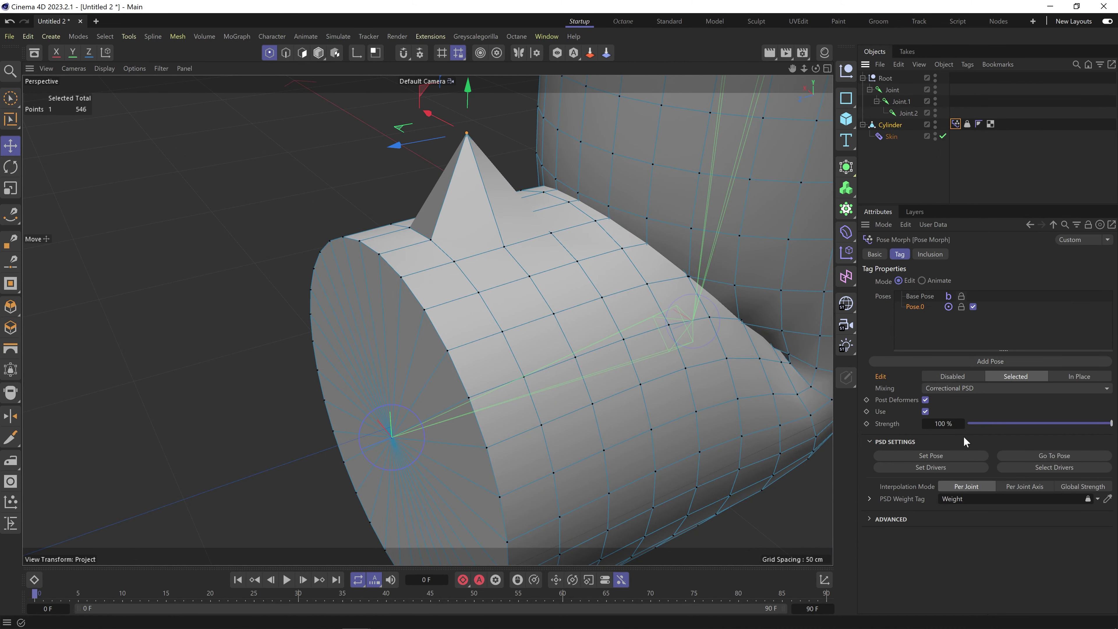
click(922, 454)
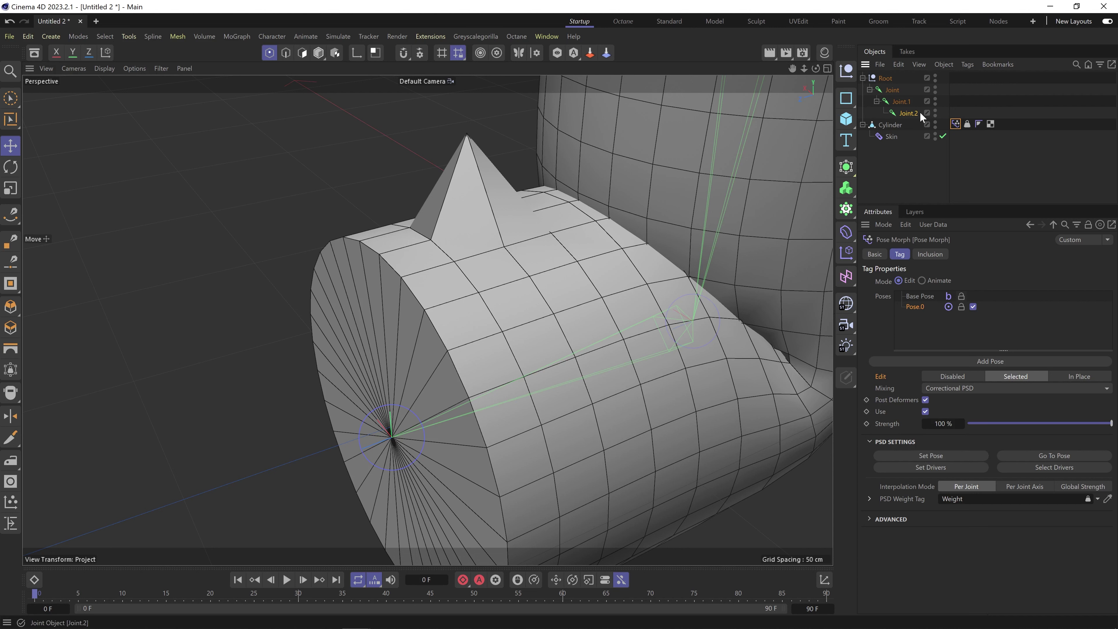
Review Joint.1, the cylinder and the PSD settings of Pose.0 in the Pose Morph tag.
click(901, 102)
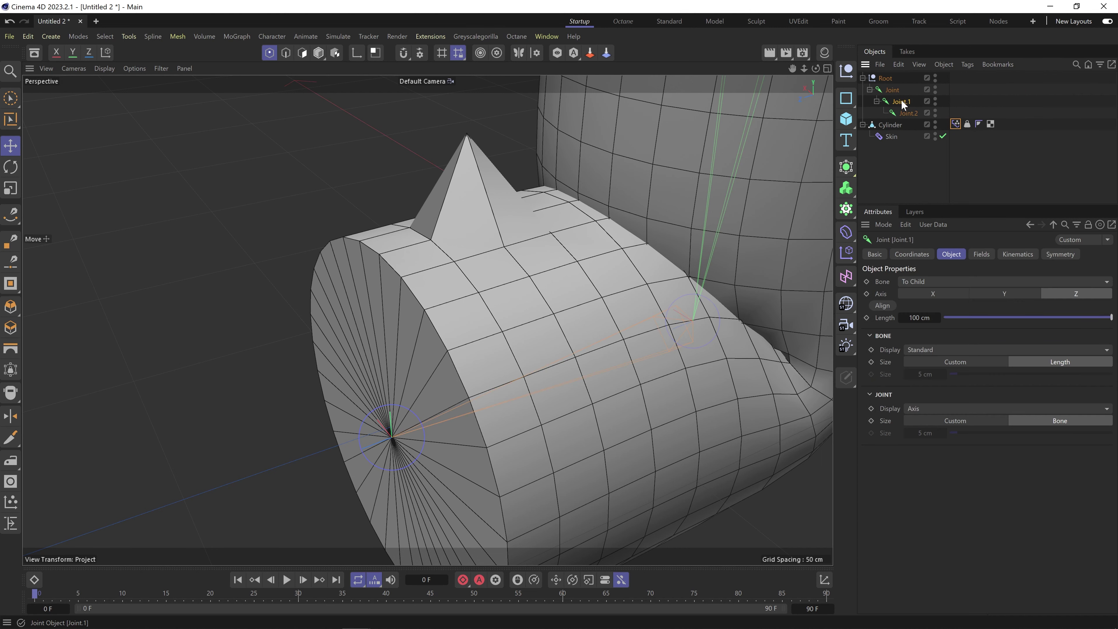
click(953, 121)
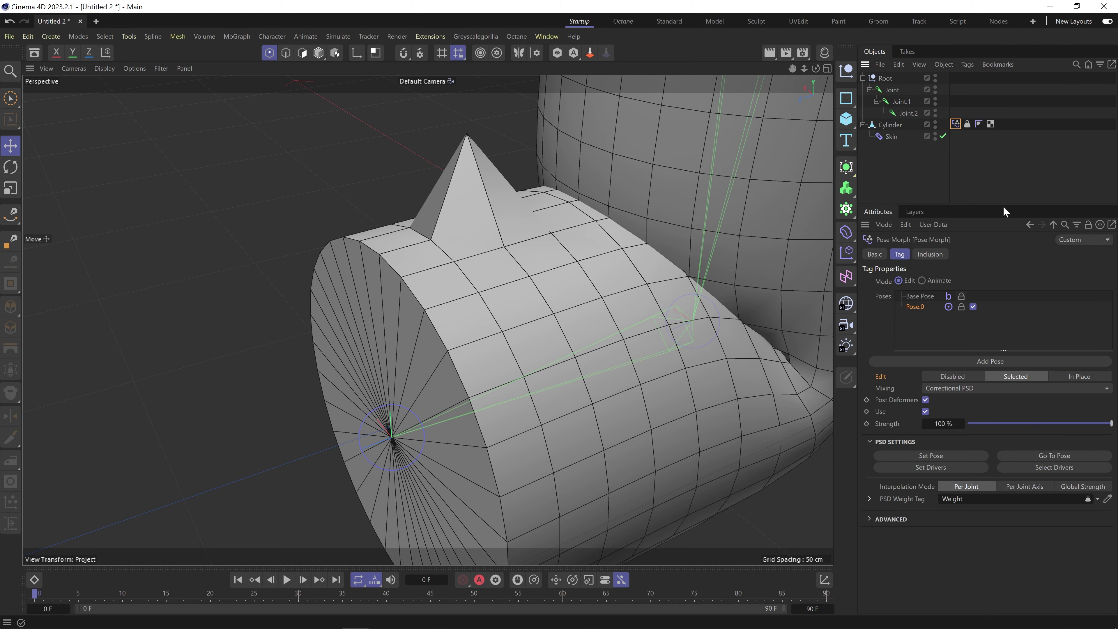
click(904, 100)
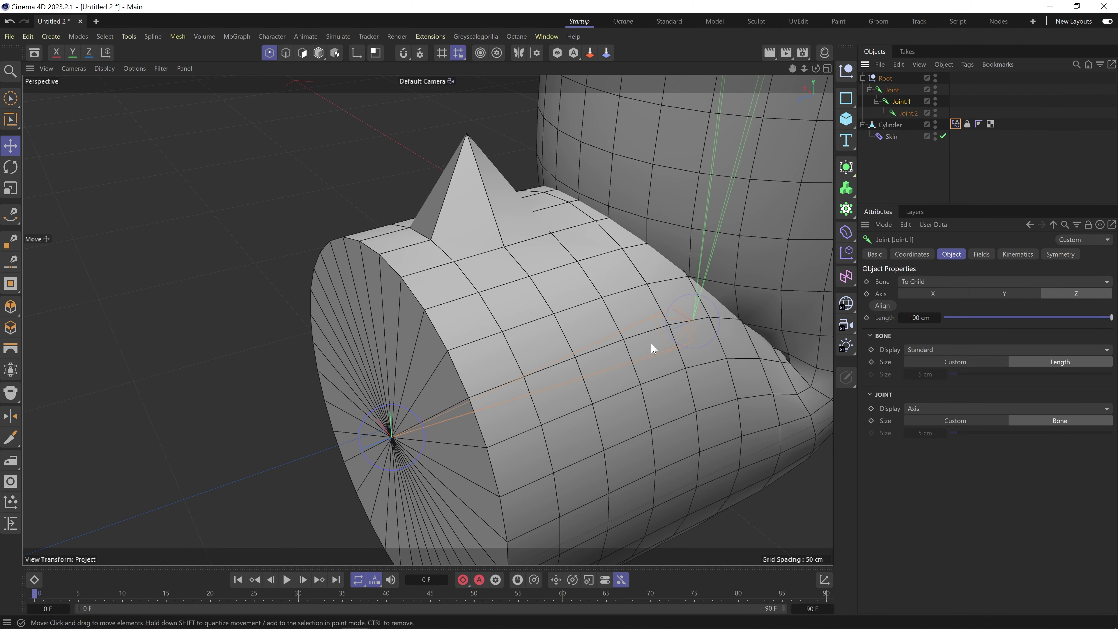
click(957, 123)
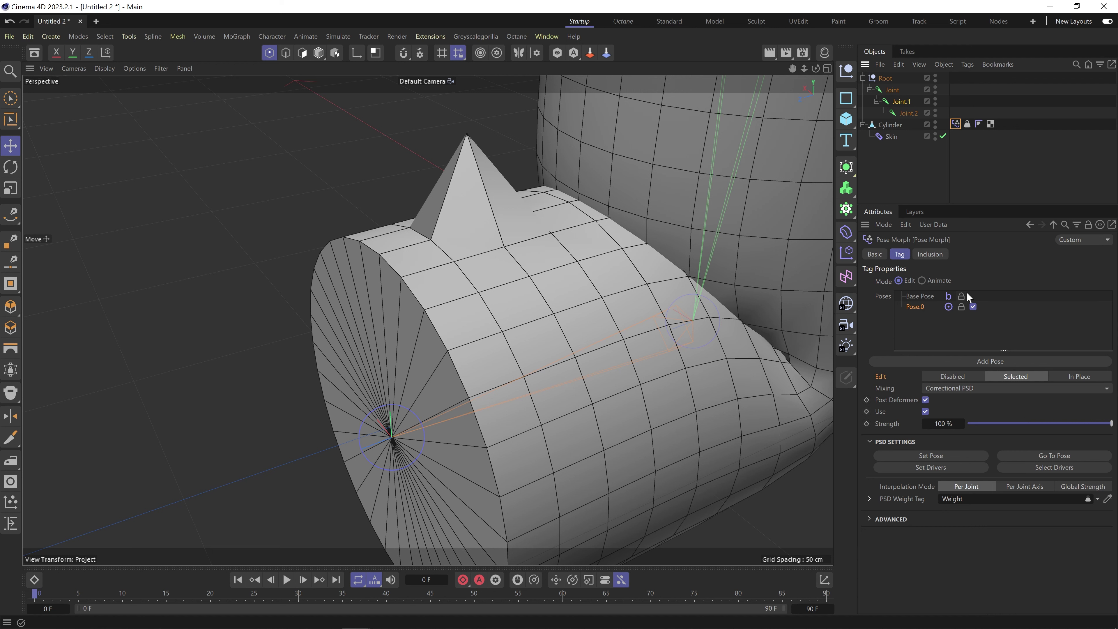
click(893, 126)
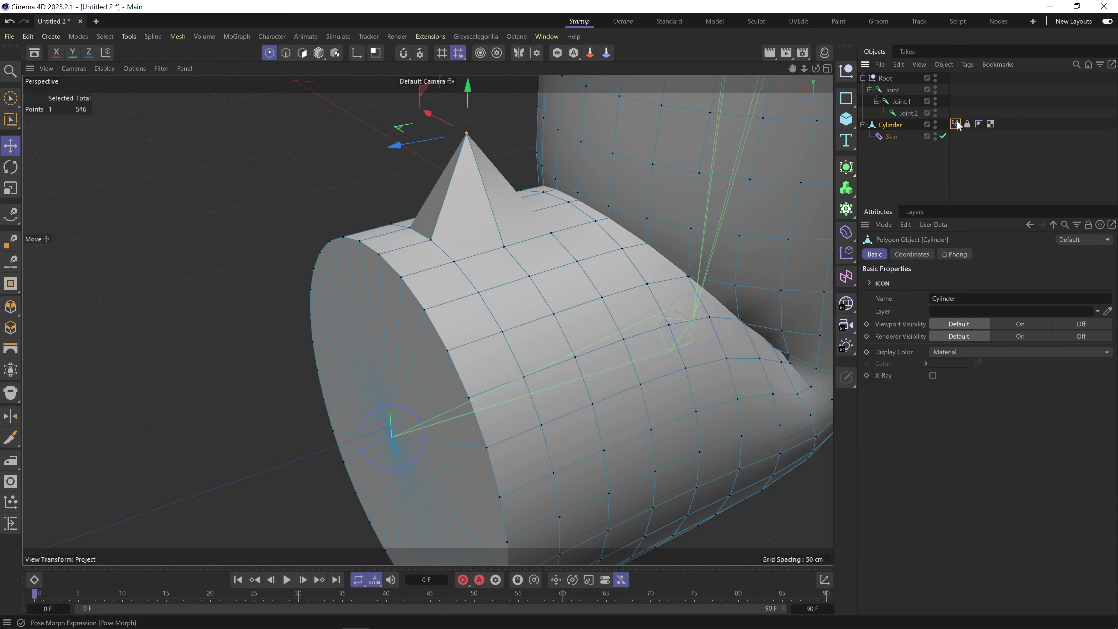
click(956, 123)
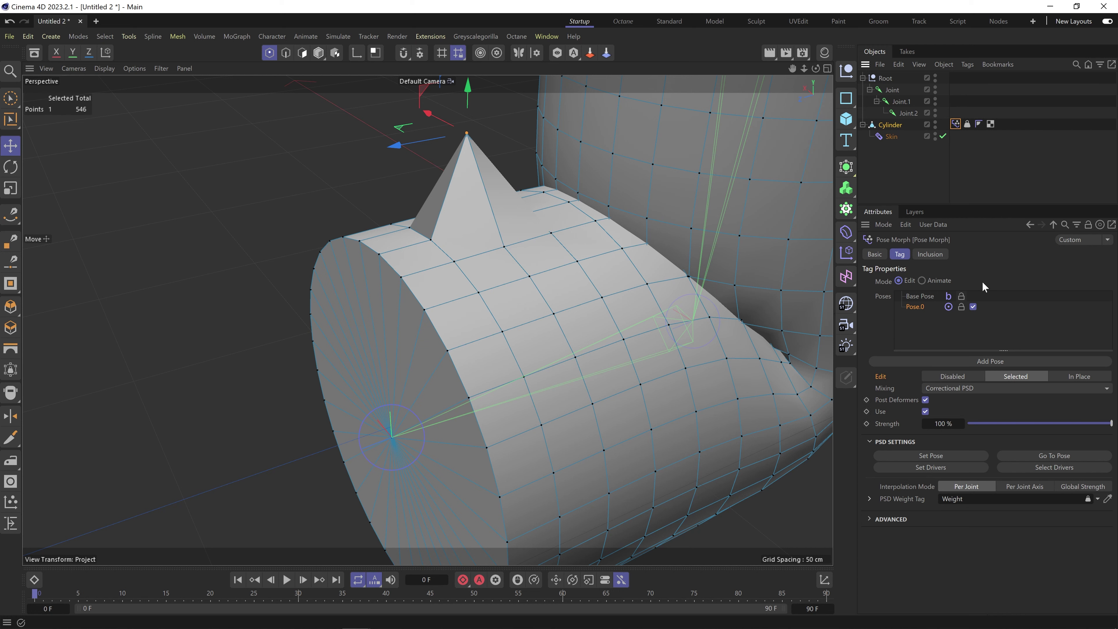
click(901, 102)
click(954, 123)
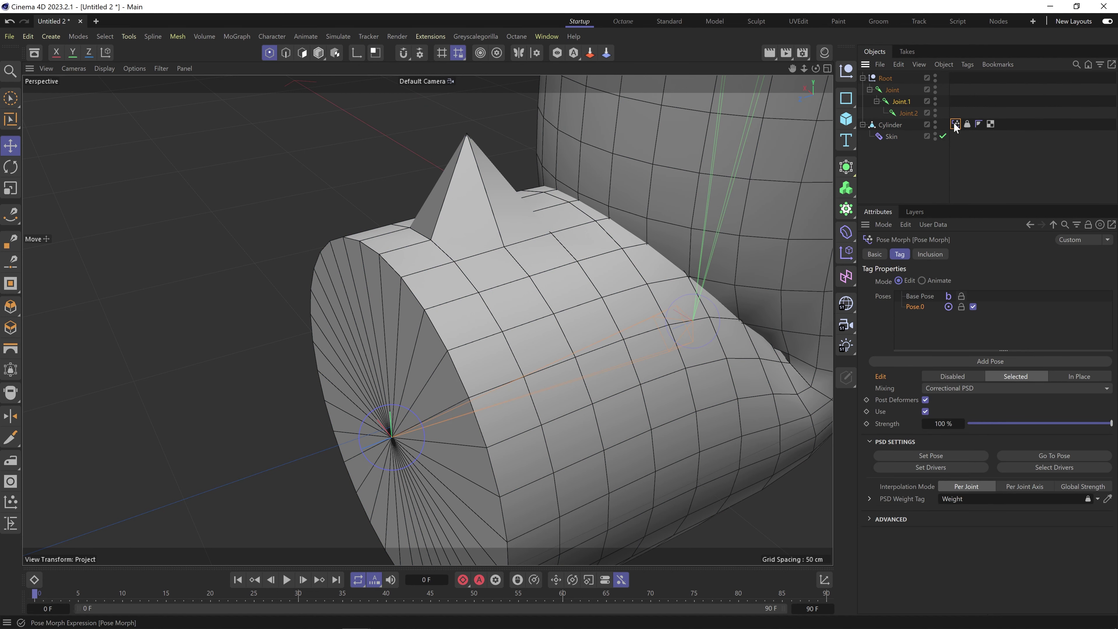
click(901, 101)
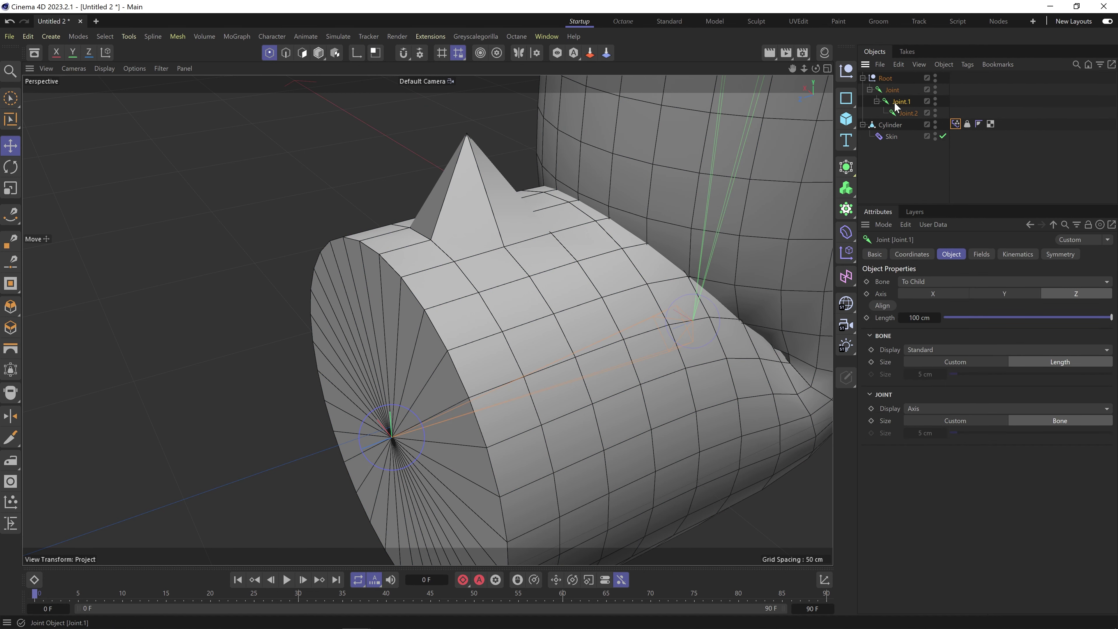
Set Joint.1 as the PSD driver of Pose.0 and store the current bend as its pose.
click(954, 124)
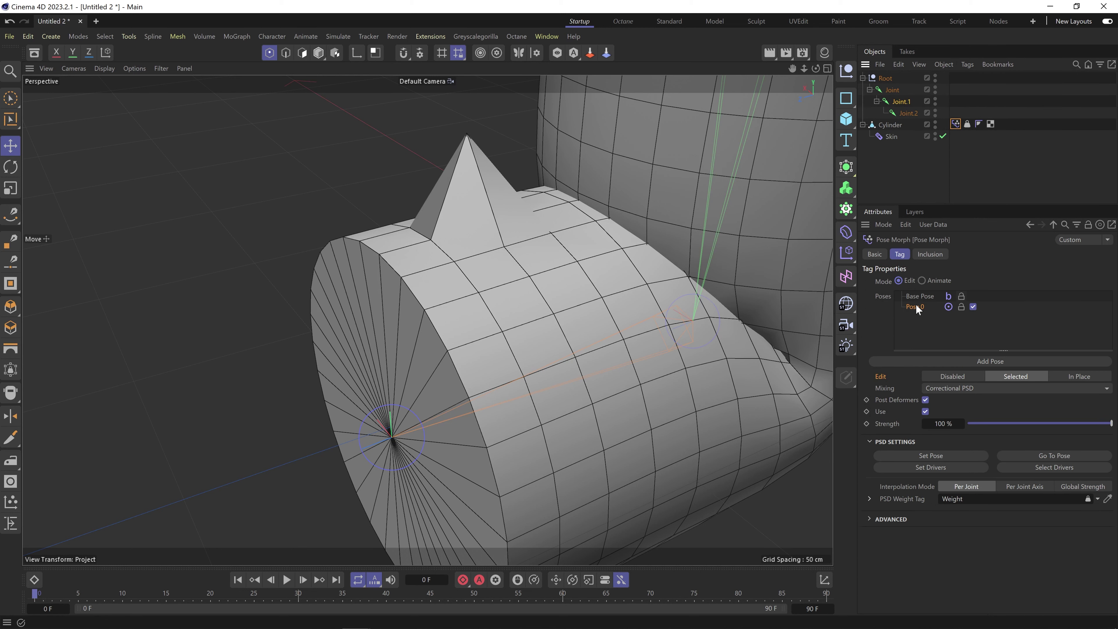
click(930, 467)
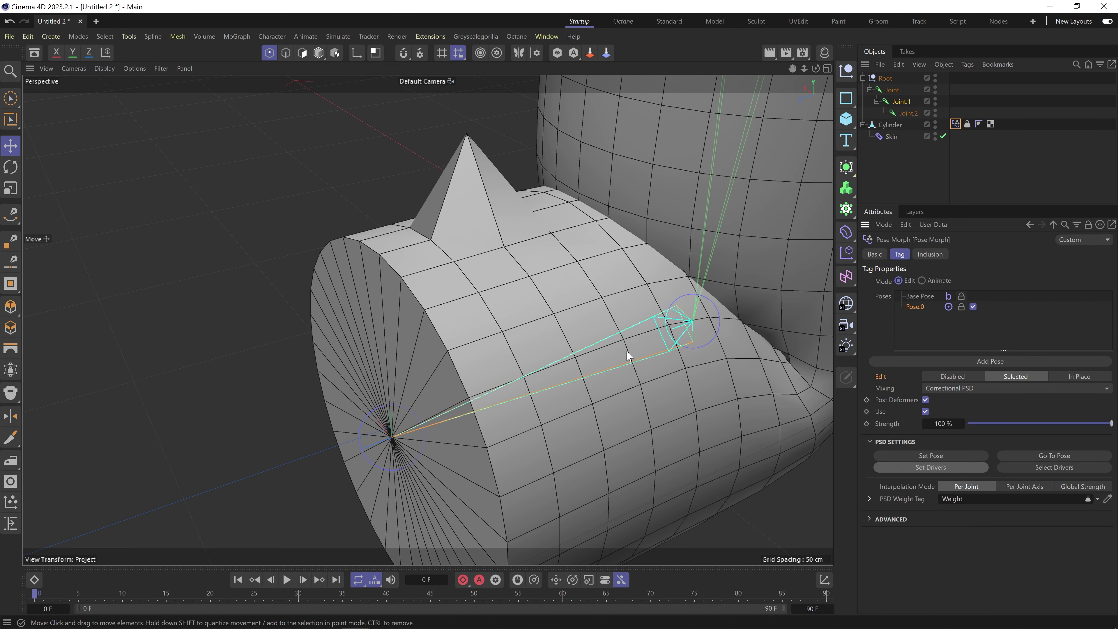
alt+middle_drag(662, 281, 446, 377)
alt+right_drag(511, 325, 444, 350)
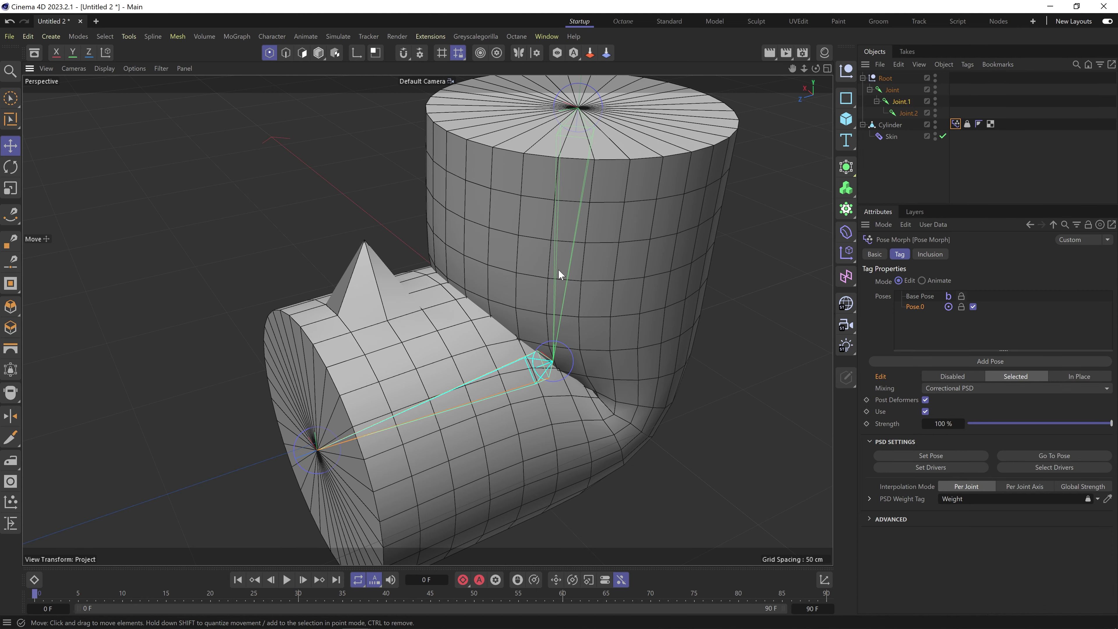
alt+right_drag(553, 271, 519, 261)
alt+middle_drag(520, 260, 497, 274)
alt+right_drag(462, 294, 486, 290)
mouse_move(466, 270)
alt+mouse_down()
mouse_move(479, 295)
mouse_move(456, 262)
alt+mouse_up()
alt+middle_drag(465, 275, 458, 309)
alt+right_drag(427, 320, 481, 332)
alt+middle_drag(481, 332, 487, 303)
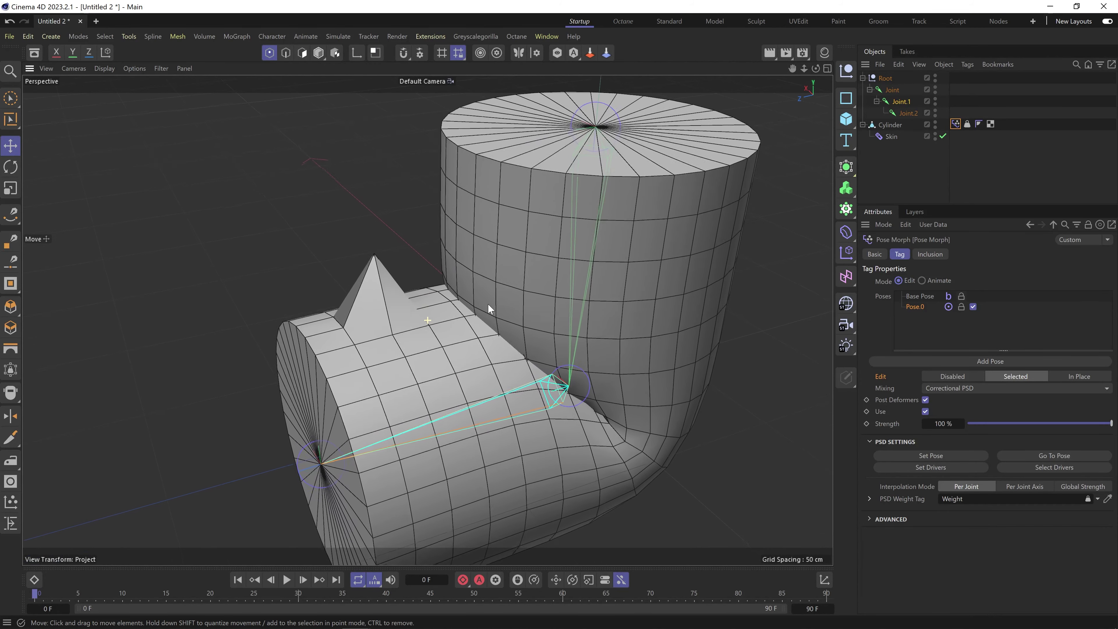
alt+drag(487, 303, 477, 293)
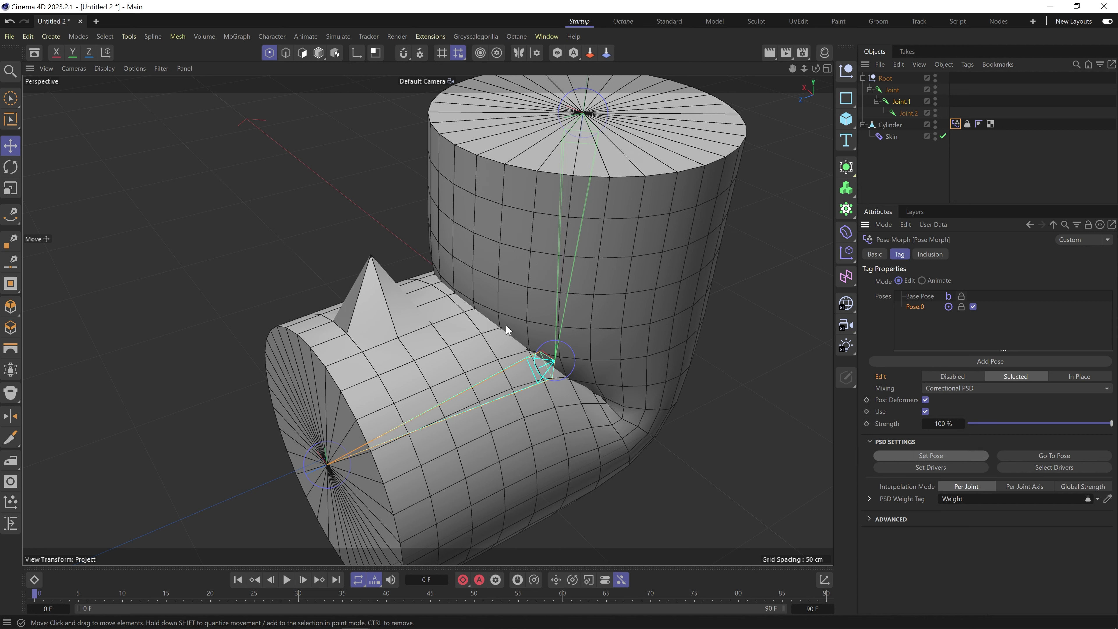
click(1041, 456)
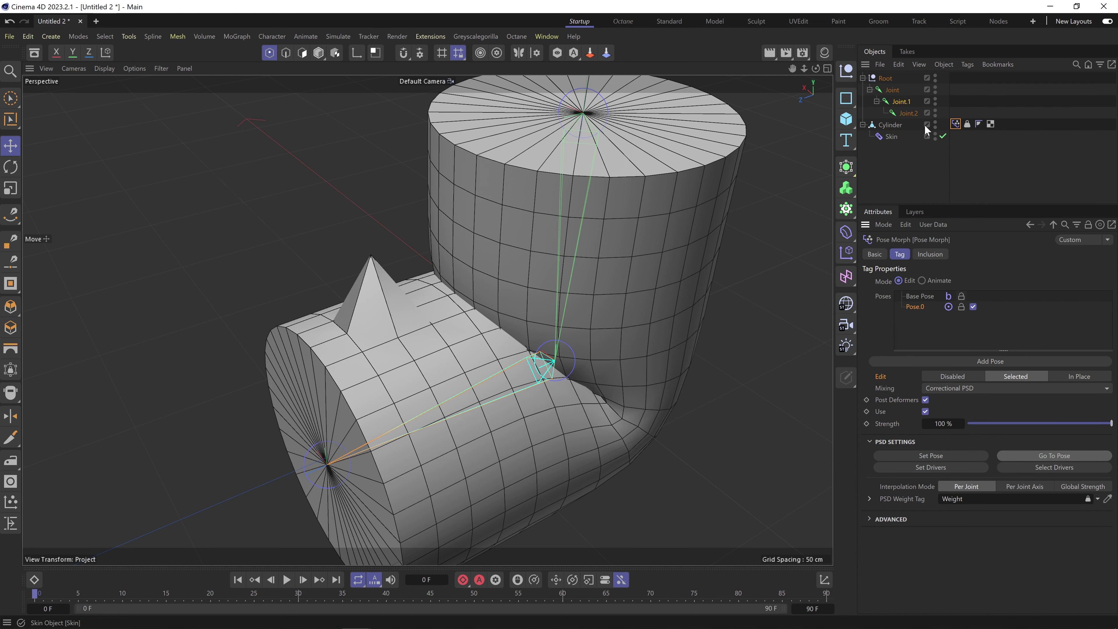
Reset the bind pose in the cylinder's Weight tag and rotate Joint.1 to bend the lower half sideways.
click(966, 124)
click(1045, 281)
alt+middle_drag(530, 309, 531, 305)
click(900, 103)
click(320, 54)
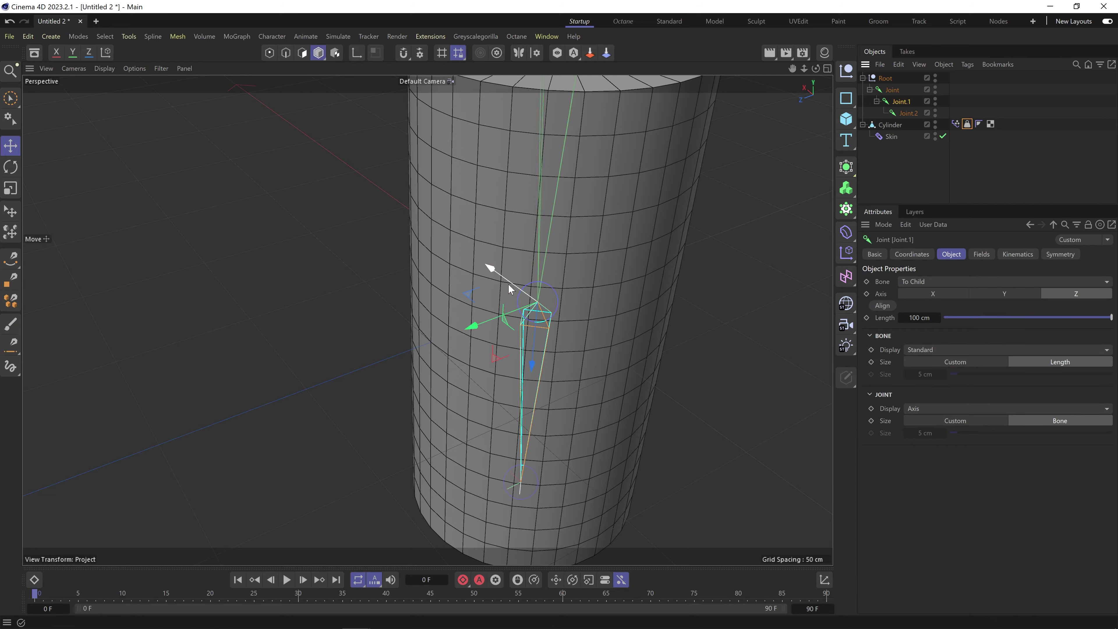
key(r)
drag(501, 292, 631, 200)
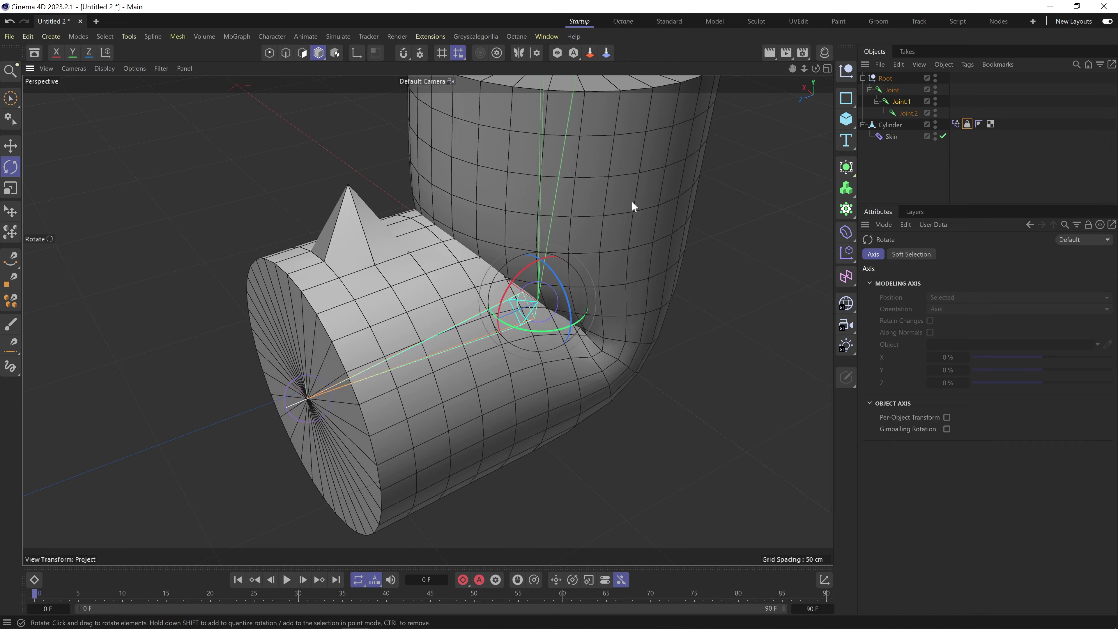
Recall the stored Pose.0, compare it with the Base Pose and delete Pose.0 from the Pose Morph tag.
click(955, 123)
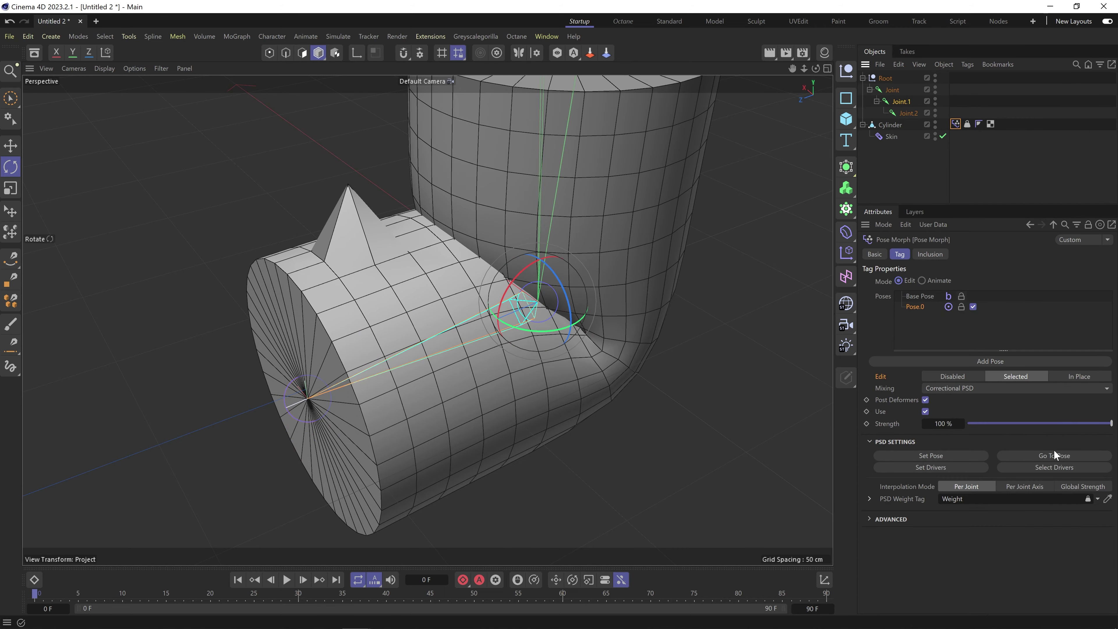
click(1053, 455)
alt+middle_drag(391, 215, 377, 243)
alt+drag(336, 287, 375, 309)
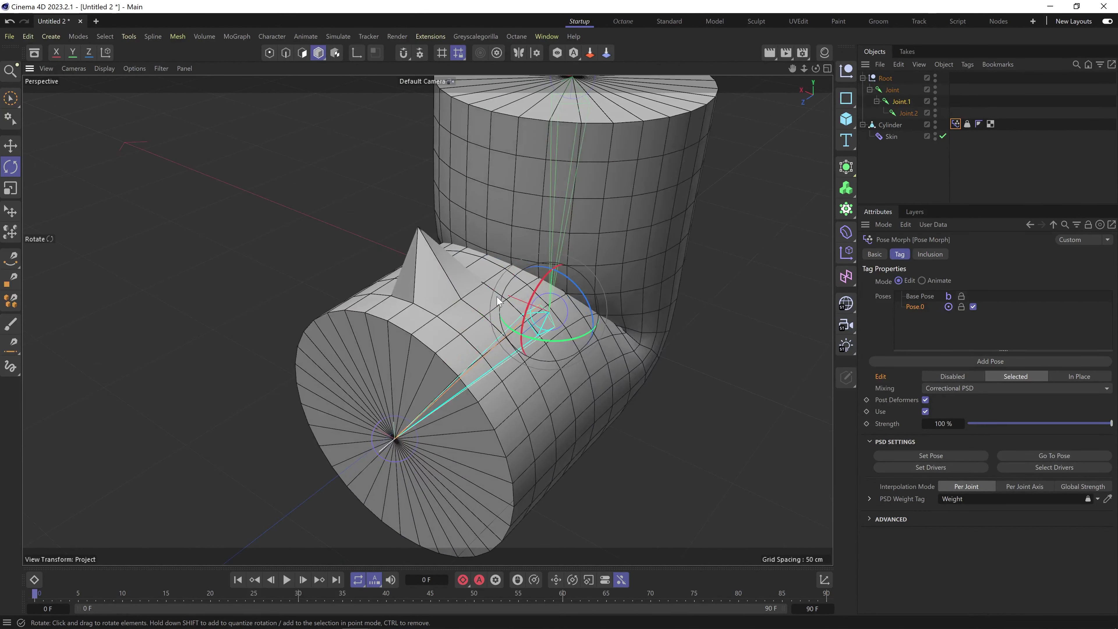
alt+middle_drag(497, 300, 412, 337)
click(921, 297)
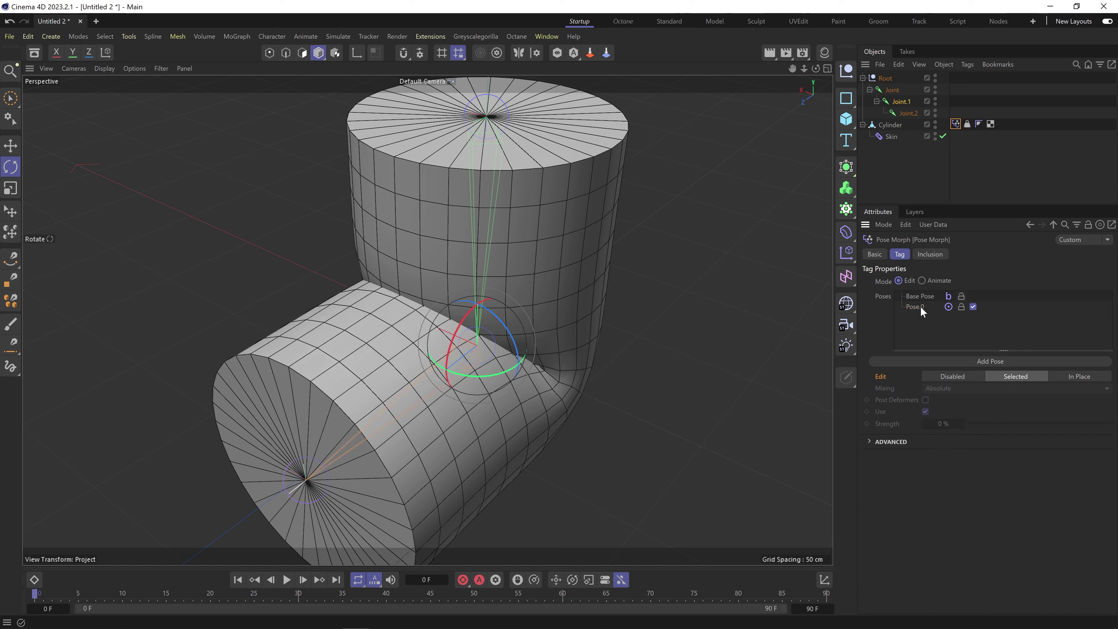
click(917, 305)
key(Delete)
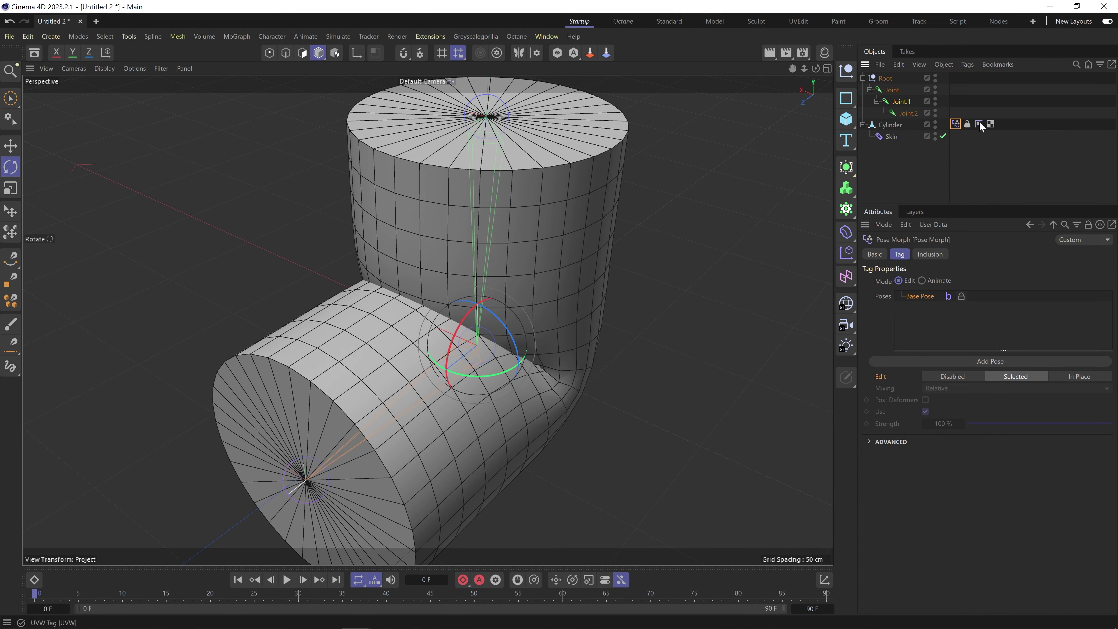
Straighten the cylinder by resetting the bind pose in its Weight tag.
click(967, 124)
click(1019, 278)
alt+middle_drag(568, 396, 548, 305)
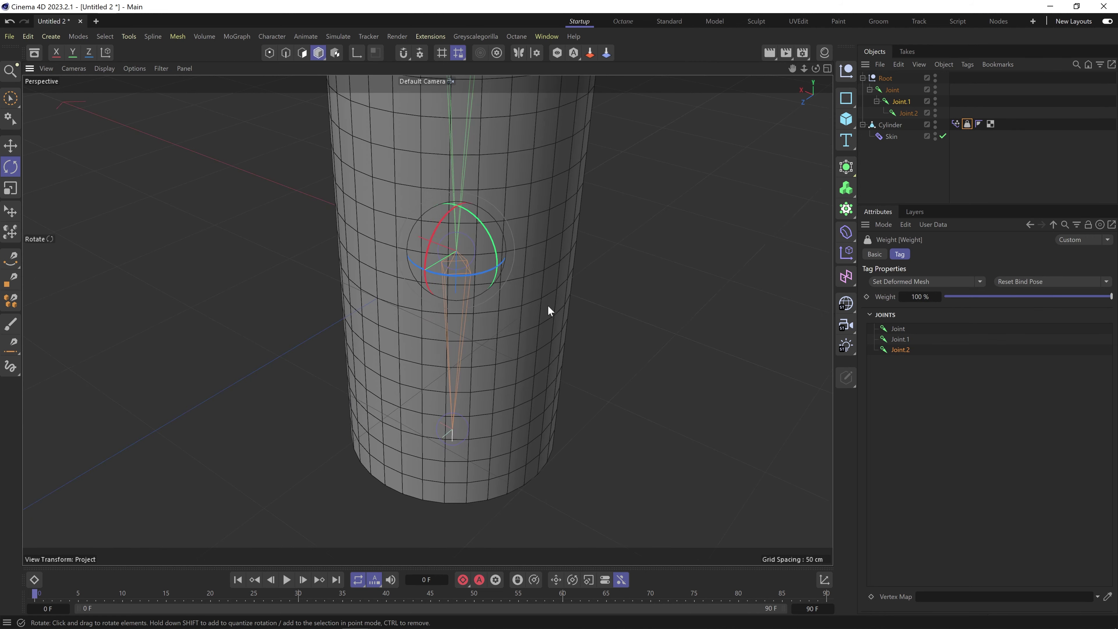
alt+right_drag(548, 305, 476, 338)
alt+drag(512, 354, 405, 316)
alt+middle_drag(541, 352, 433, 338)
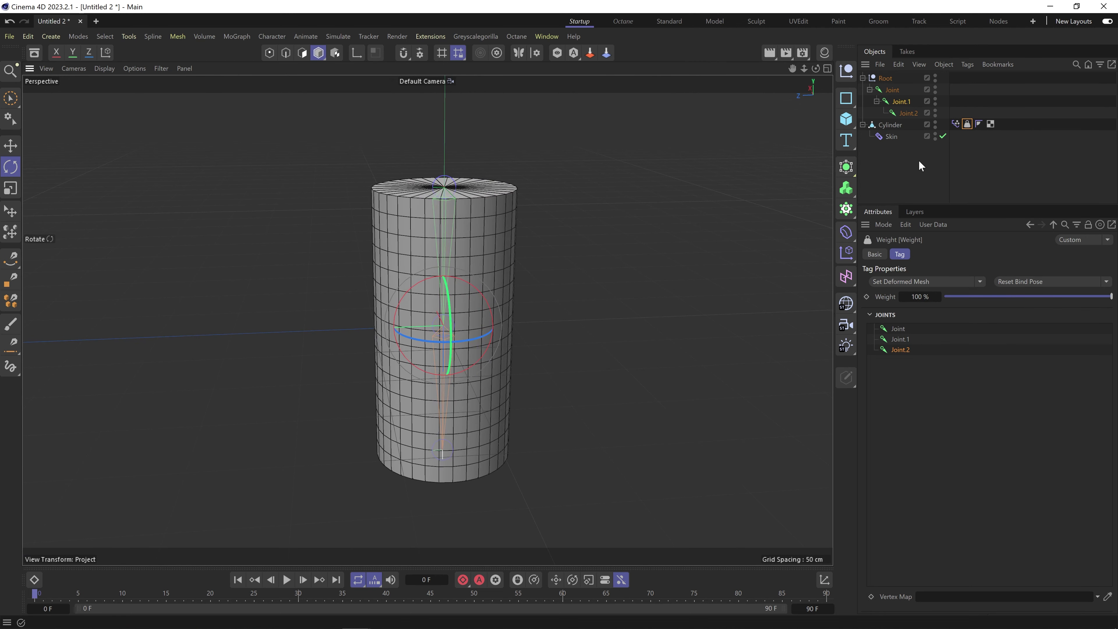
click(954, 122)
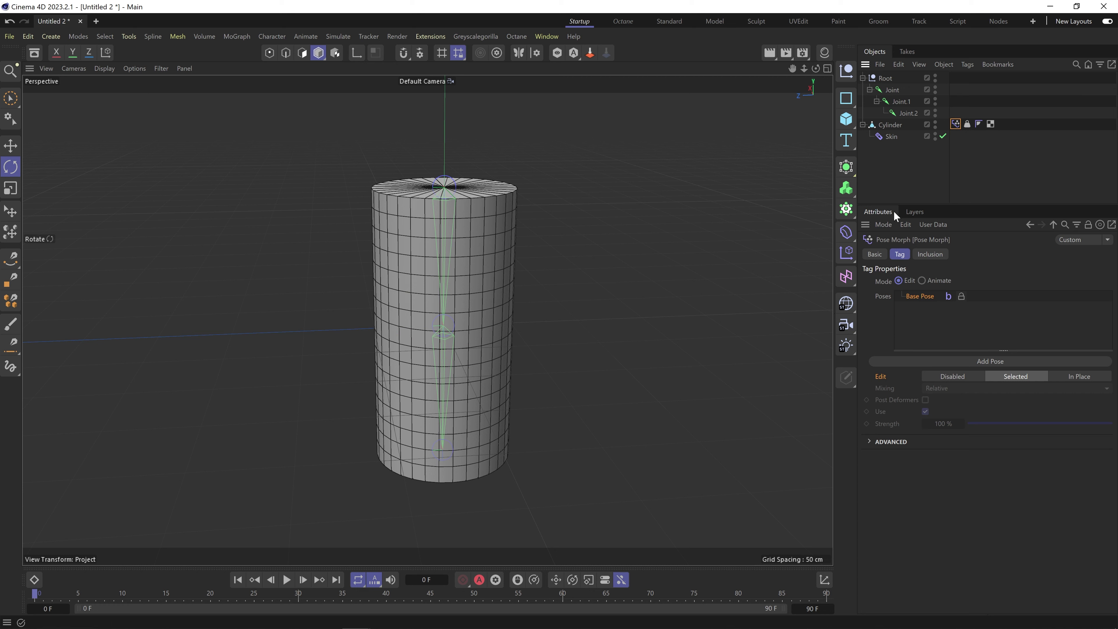
click(967, 124)
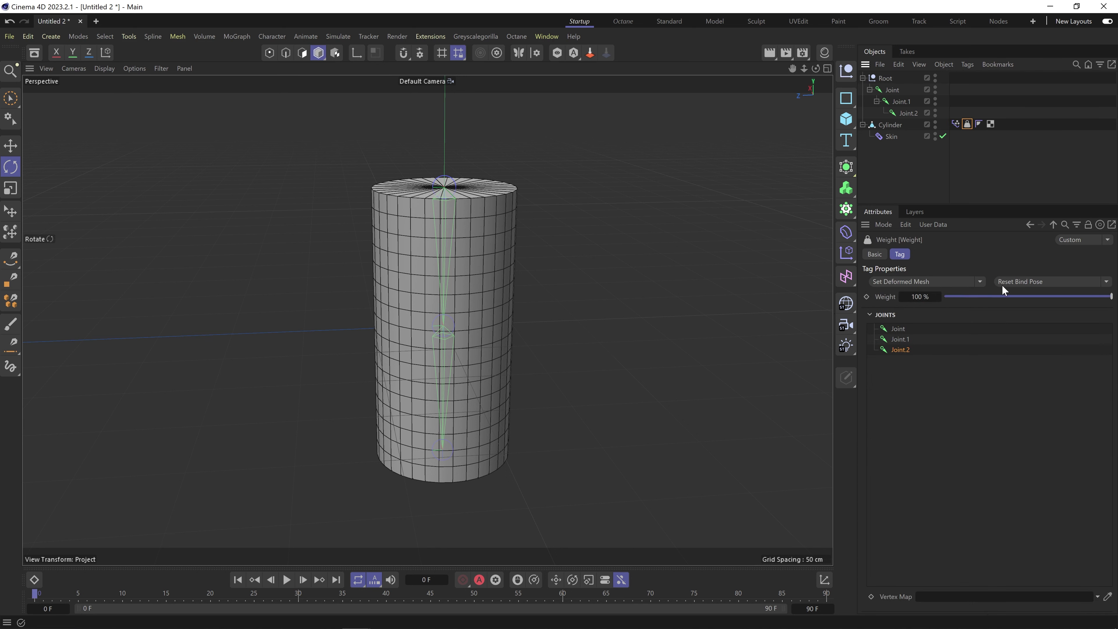
click(955, 124)
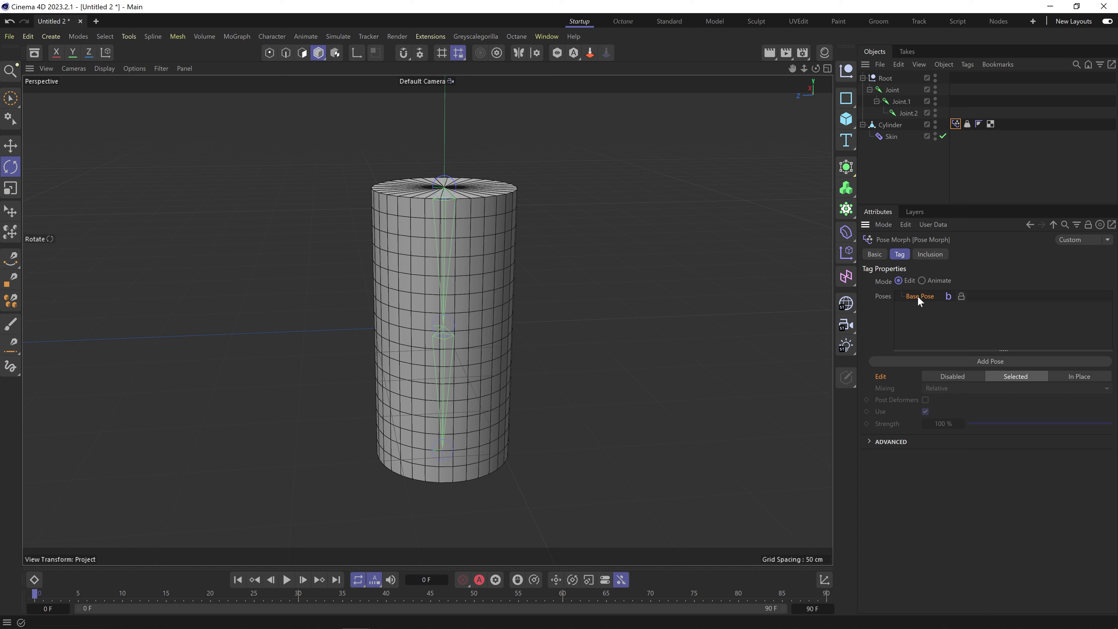
click(967, 125)
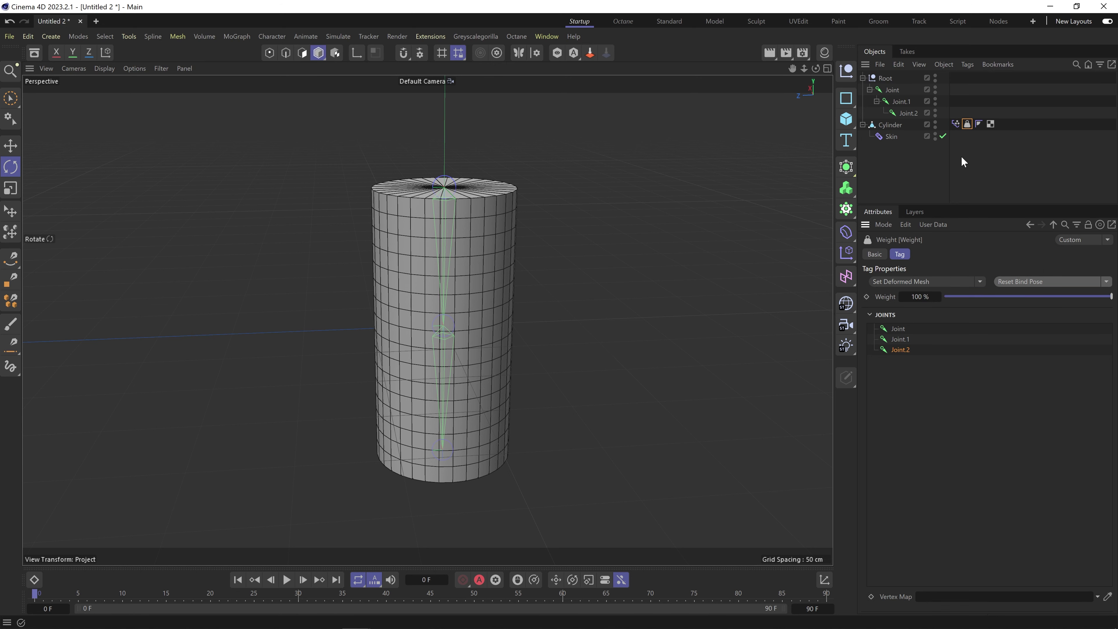
Bend the cylinder by rotating Joint.1 and add a new pose with Correctional PSD mixing to its Pose Morph tag.
click(901, 102)
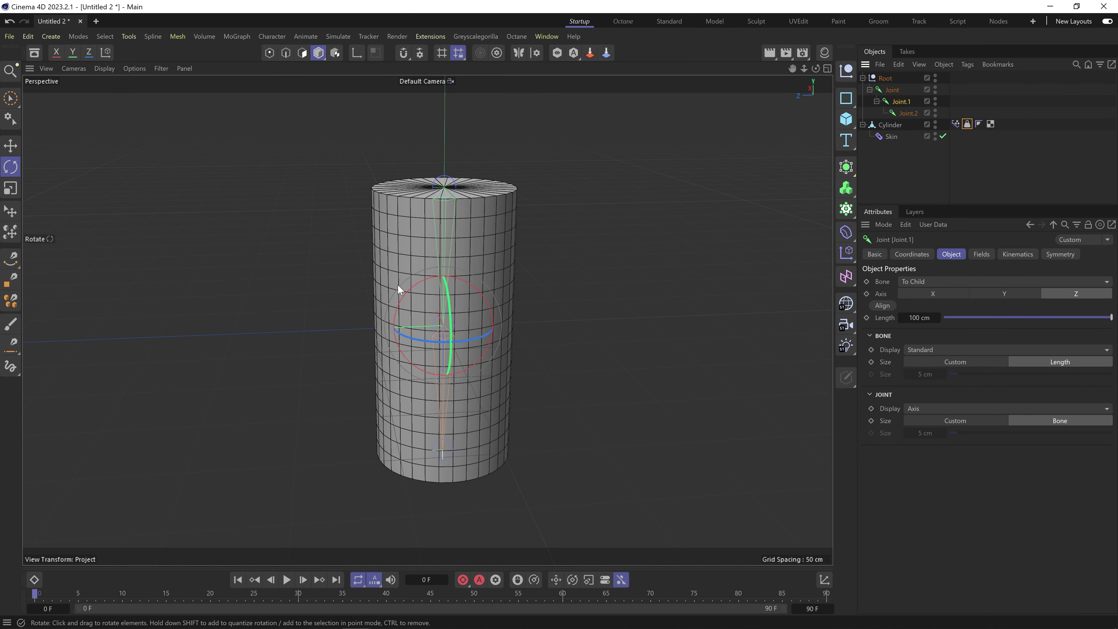
drag(484, 296, 537, 372)
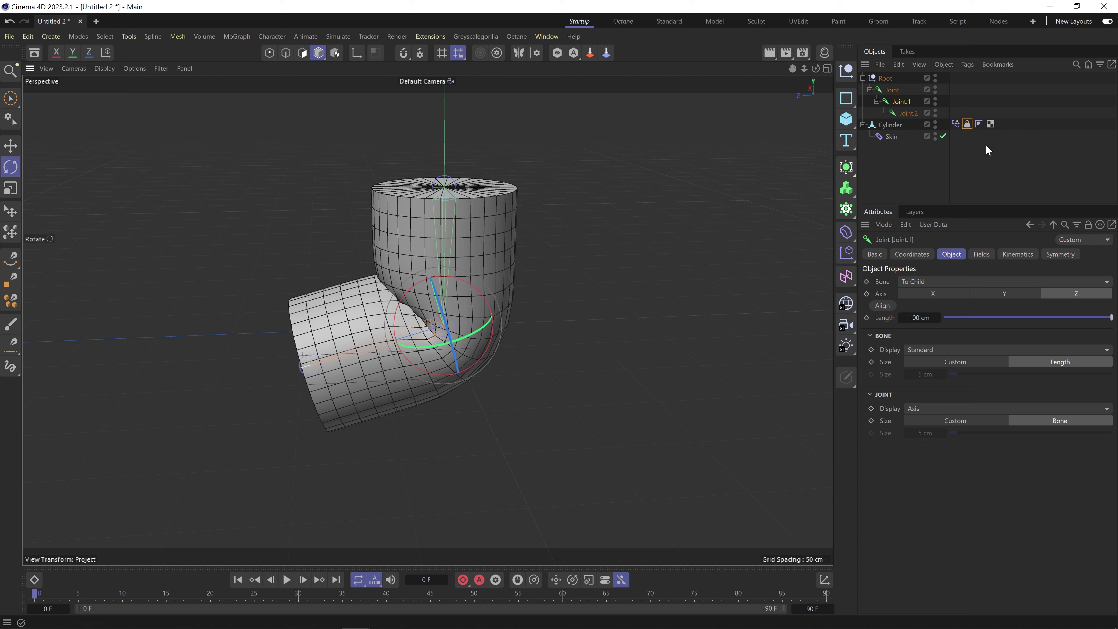
click(955, 123)
click(887, 124)
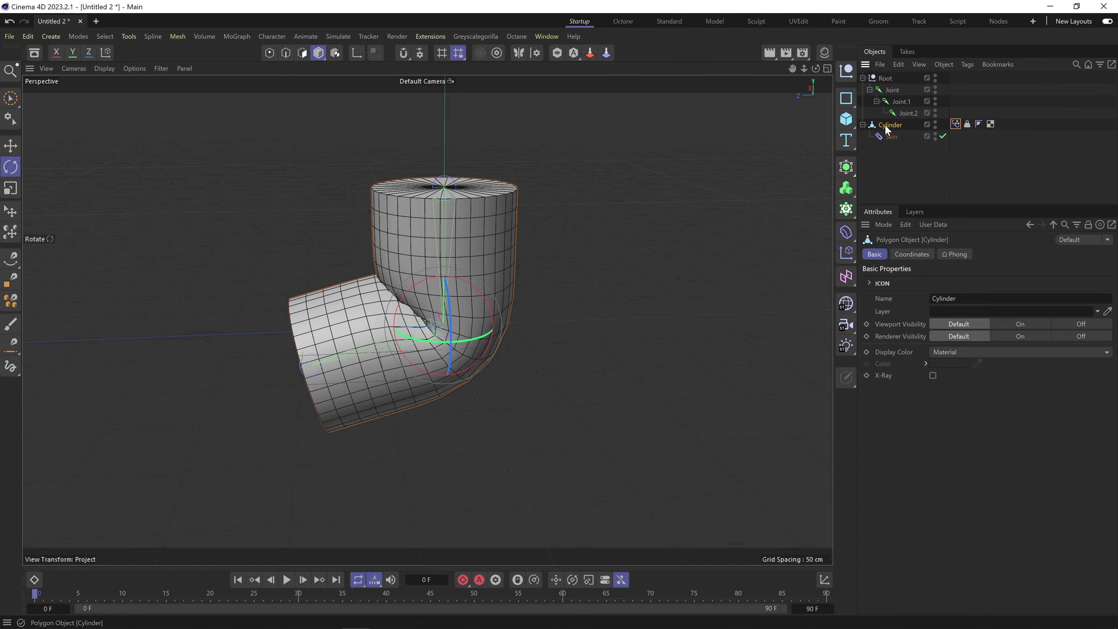
click(955, 124)
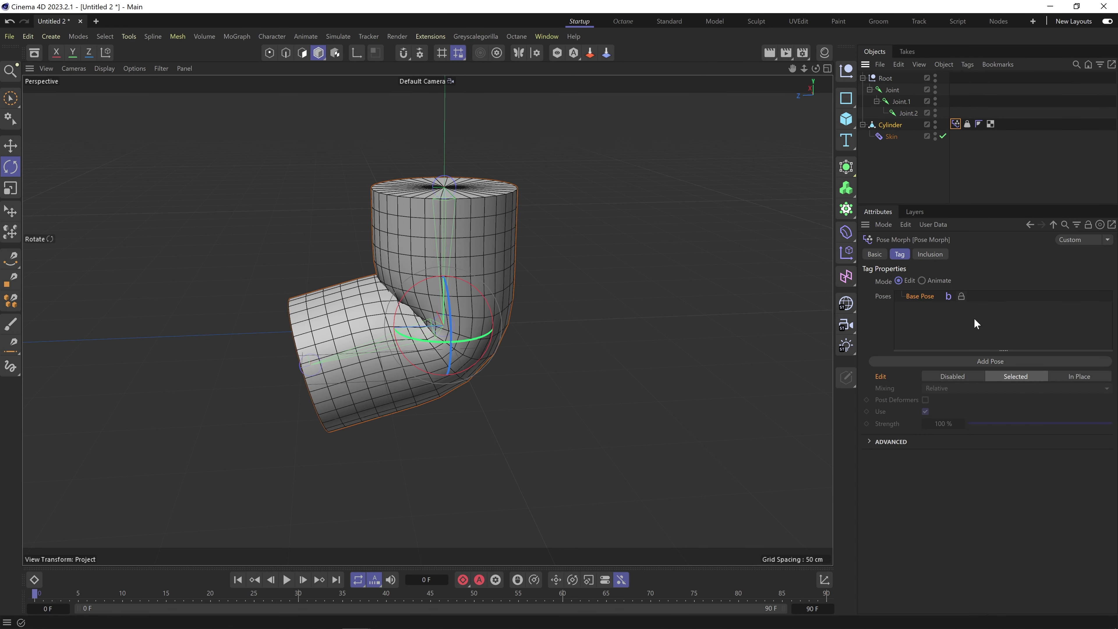
click(966, 360)
click(937, 388)
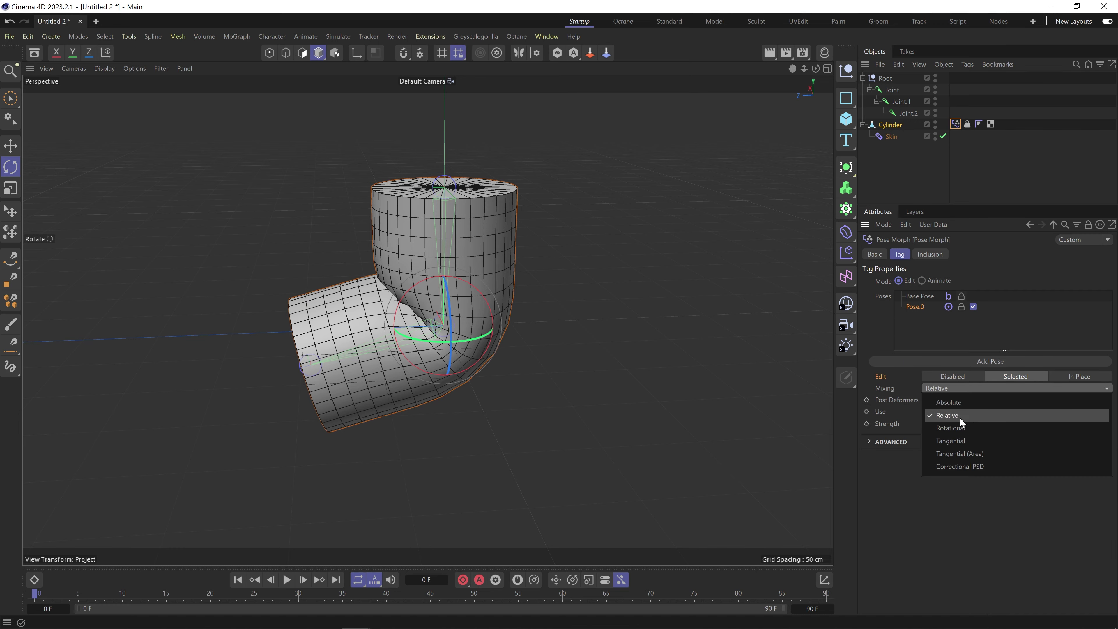
click(974, 467)
In point mode, raise one mesh point on the upper side of the bent section along the Y axis to form a spike.
alt+right_drag(320, 299, 350, 302)
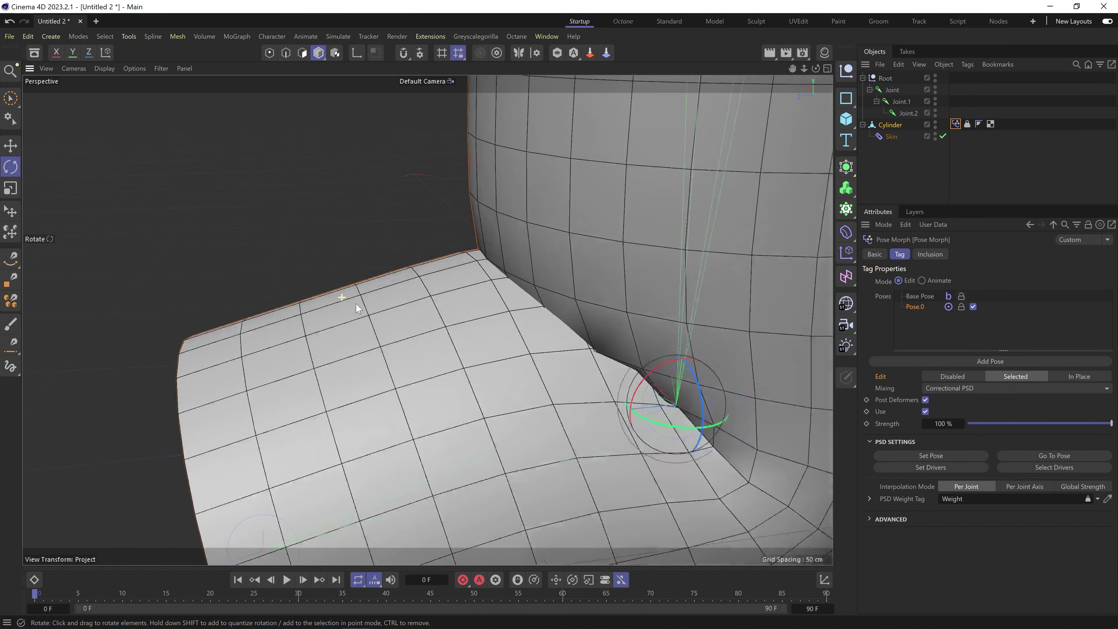
alt+drag(349, 302, 444, 320)
click(269, 53)
alt+right_drag(533, 282, 505, 281)
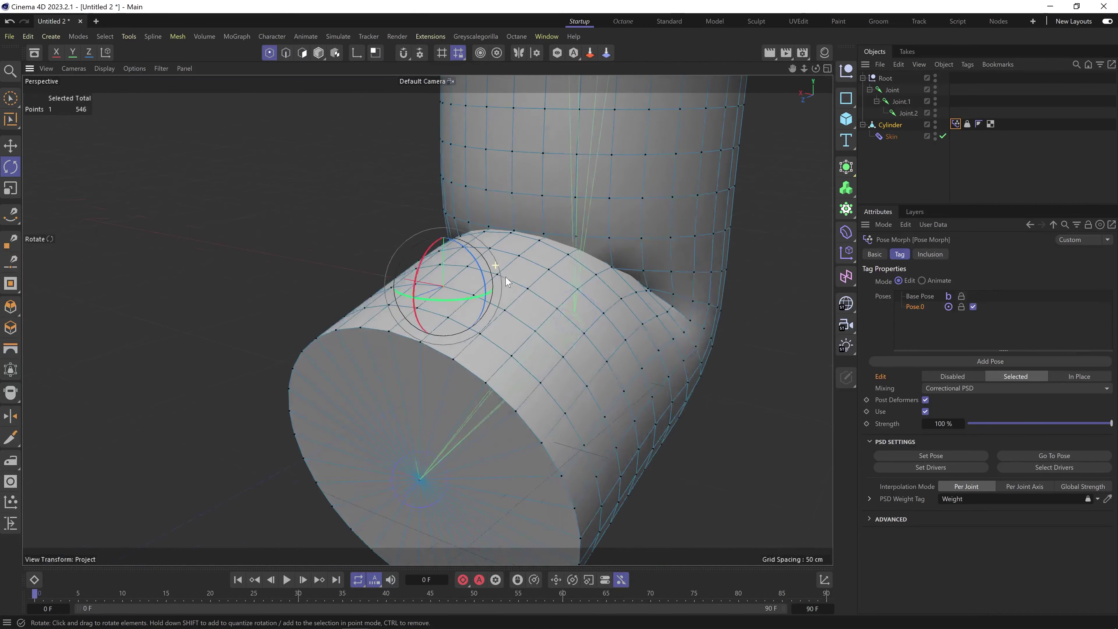
mouse_move(506, 282)
alt+mouse_down()
mouse_move(461, 336)
mouse_move(501, 302)
alt+mouse_up()
key(e)
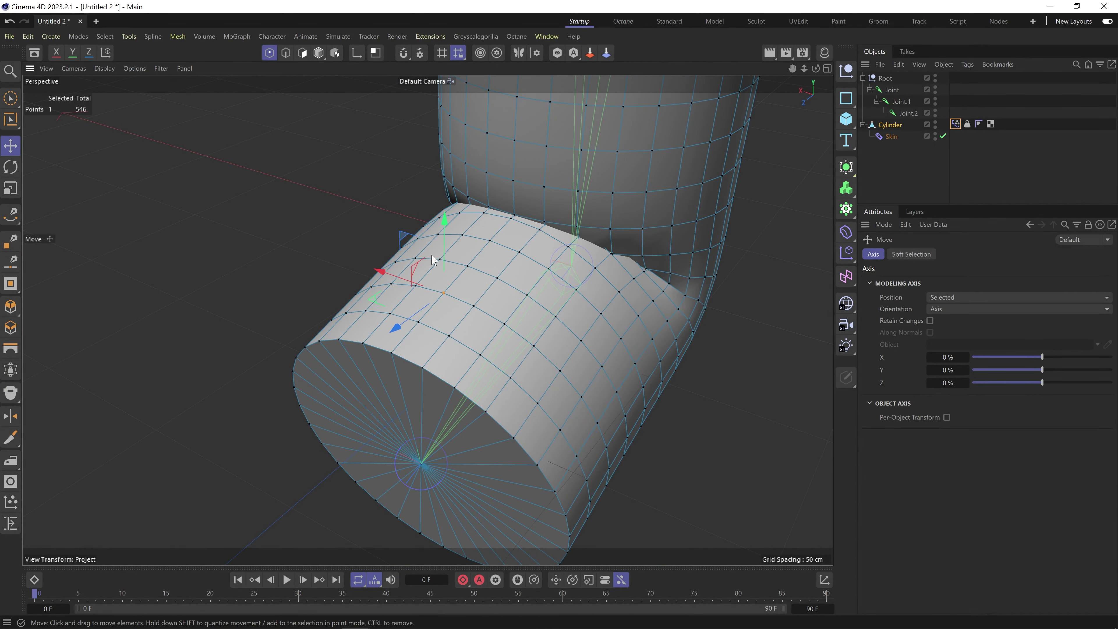
drag(445, 237, 445, 190)
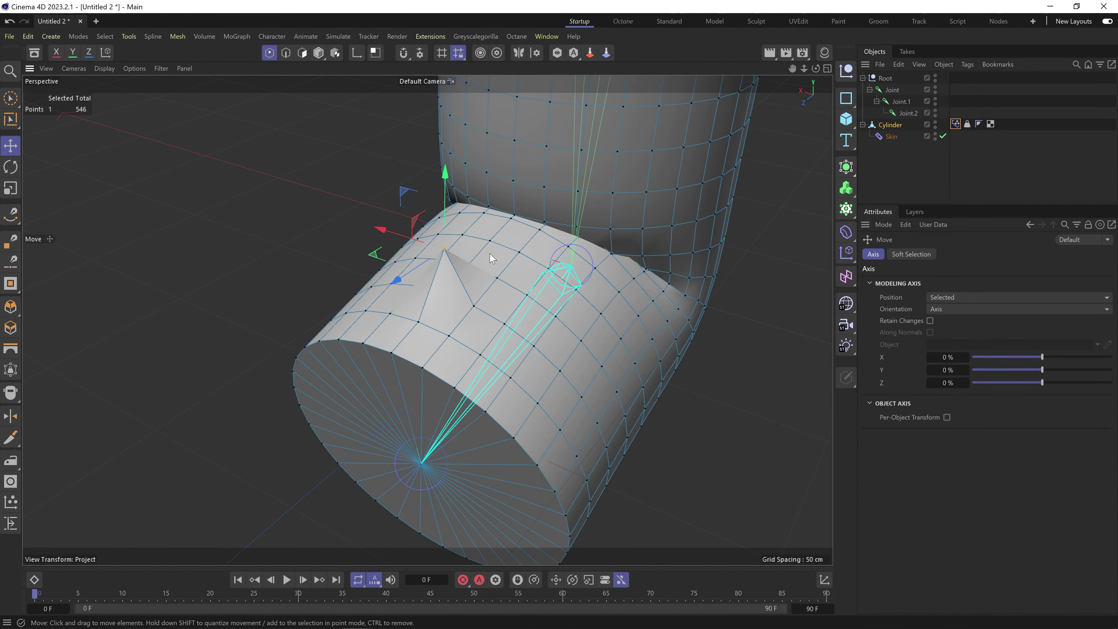
Raise two more points beside the spike to widen the sculpted bulge on the bent section.
alt+drag(488, 239, 416, 240)
click(452, 255)
drag(453, 191, 451, 135)
click(489, 243)
drag(488, 180, 442, 119)
click(452, 199)
Set Joint.1 as the driver of the new Pose.0 and store the current bend as its pose.
click(954, 124)
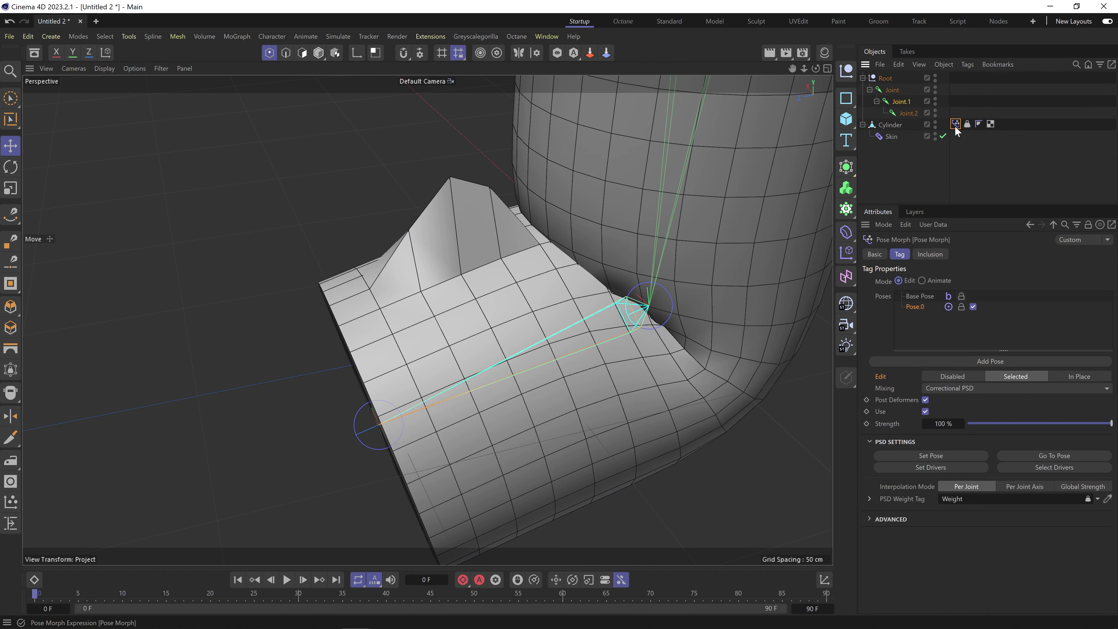
click(909, 470)
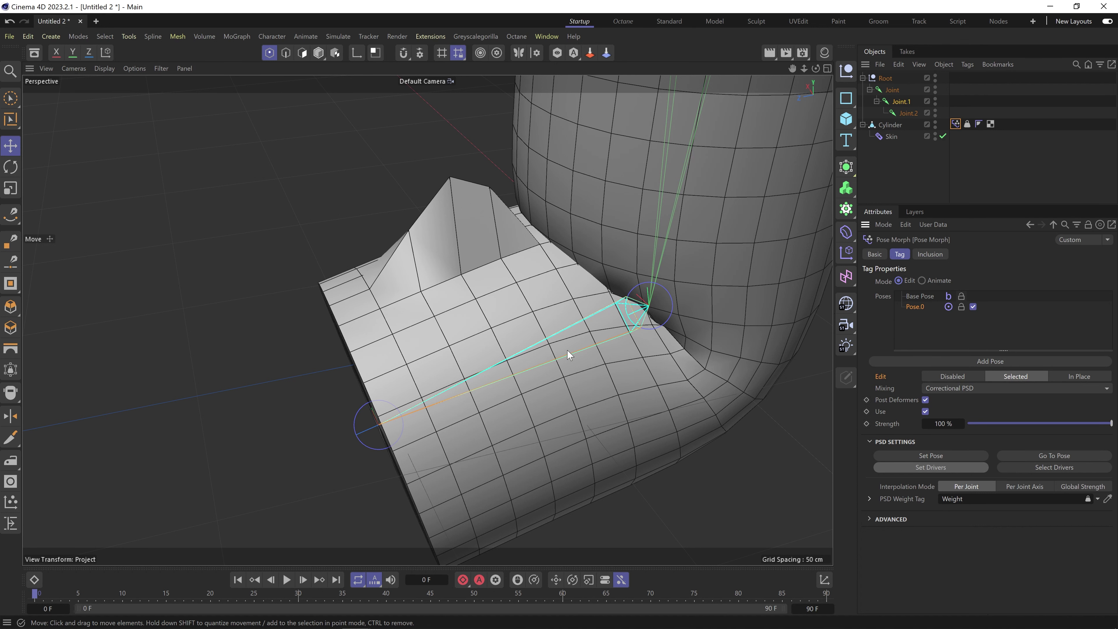
alt+middle_drag(584, 308, 495, 366)
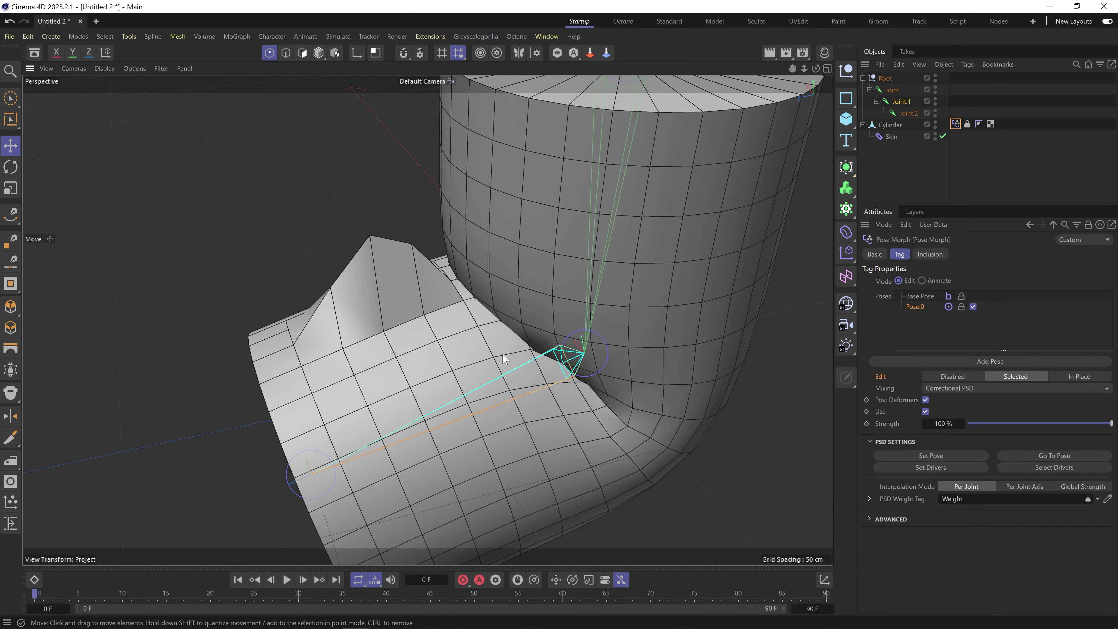
scroll(504, 360, down, 2)
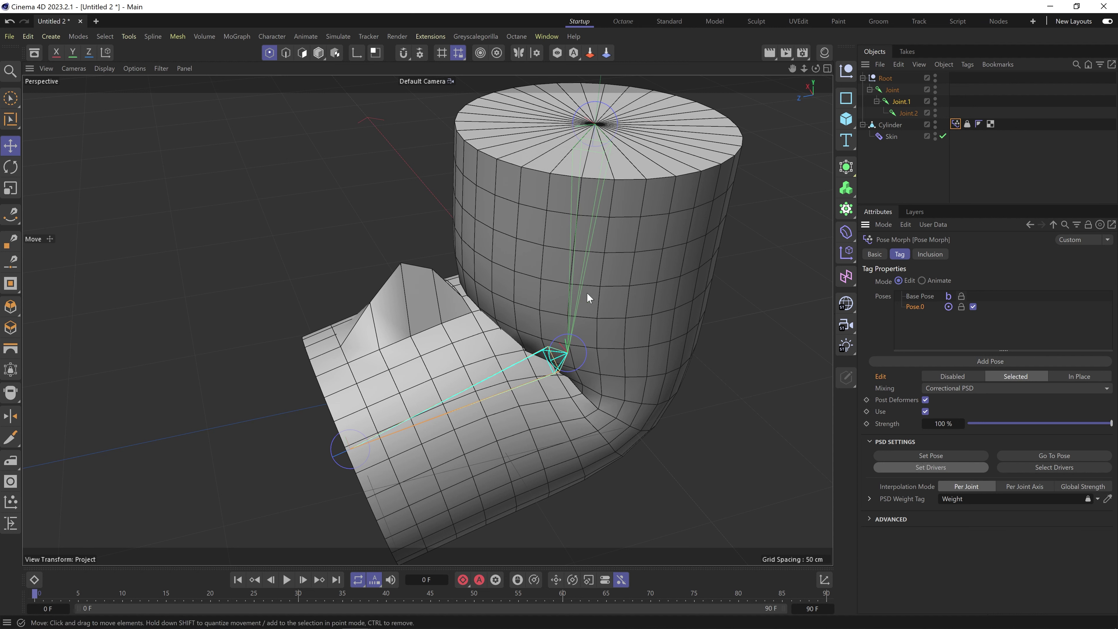
click(927, 455)
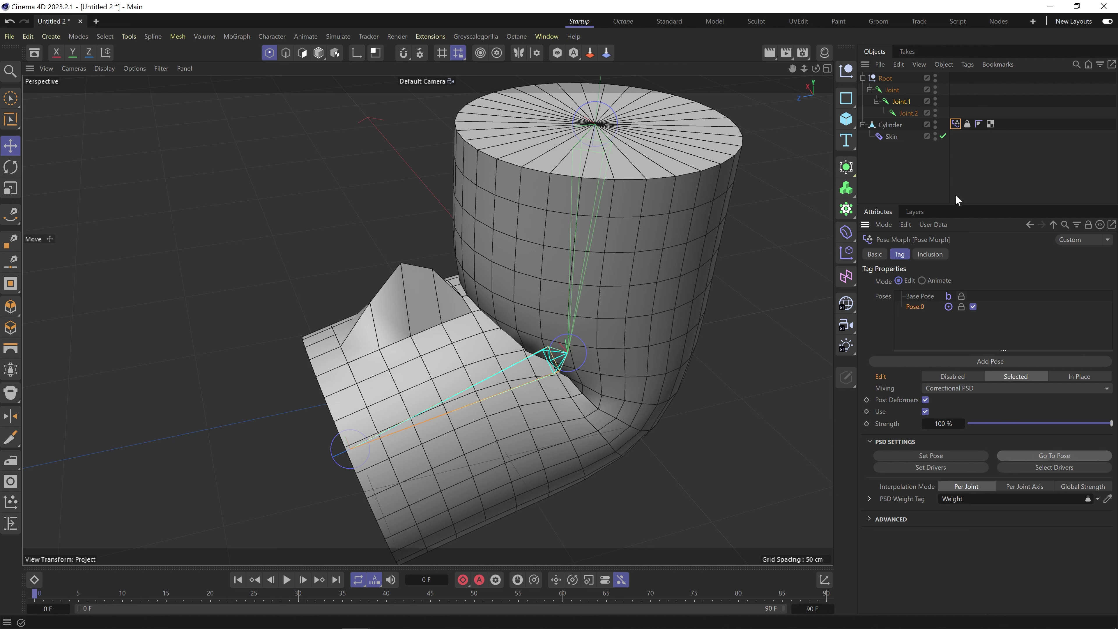
Test the corrective pose by resetting the bind pose and rotating Joint.1 to bend the cylinder again.
click(966, 124)
click(1036, 282)
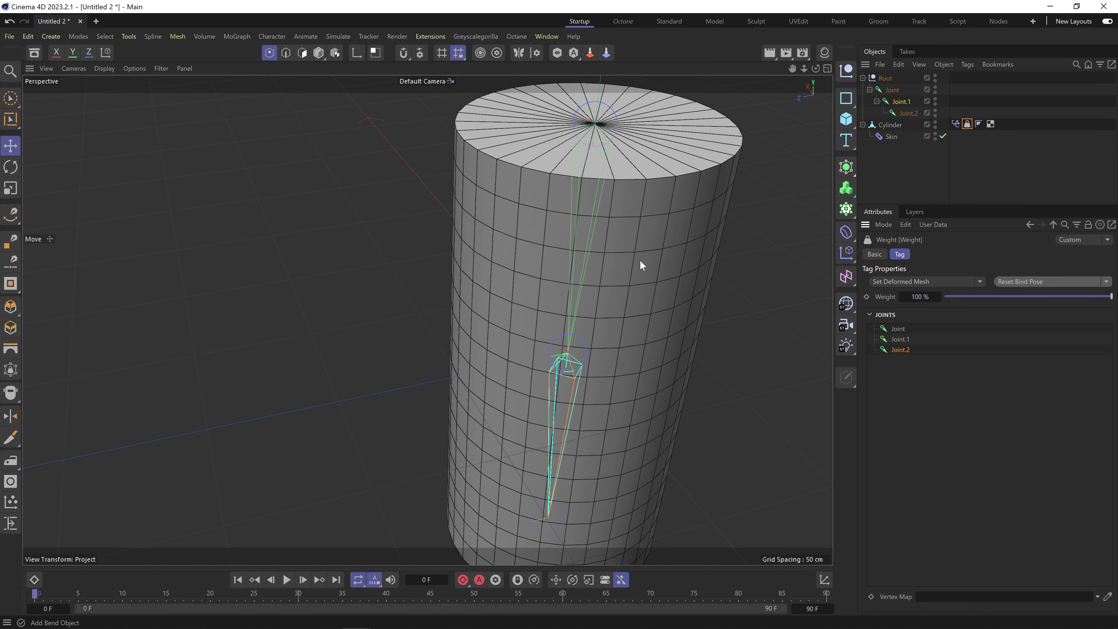
click(920, 103)
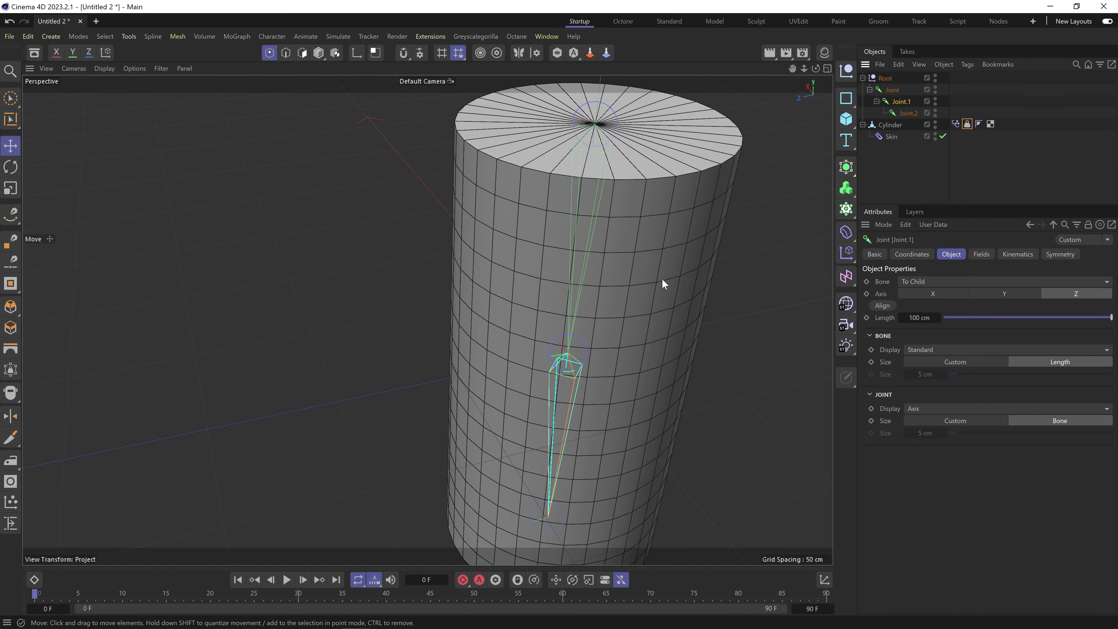
click(319, 53)
key(r)
drag(545, 334, 430, 289)
drag(456, 350, 457, 287)
mouse_move(326, 332)
mouse_down()
mouse_move(388, 328)
mouse_move(330, 332)
mouse_up()
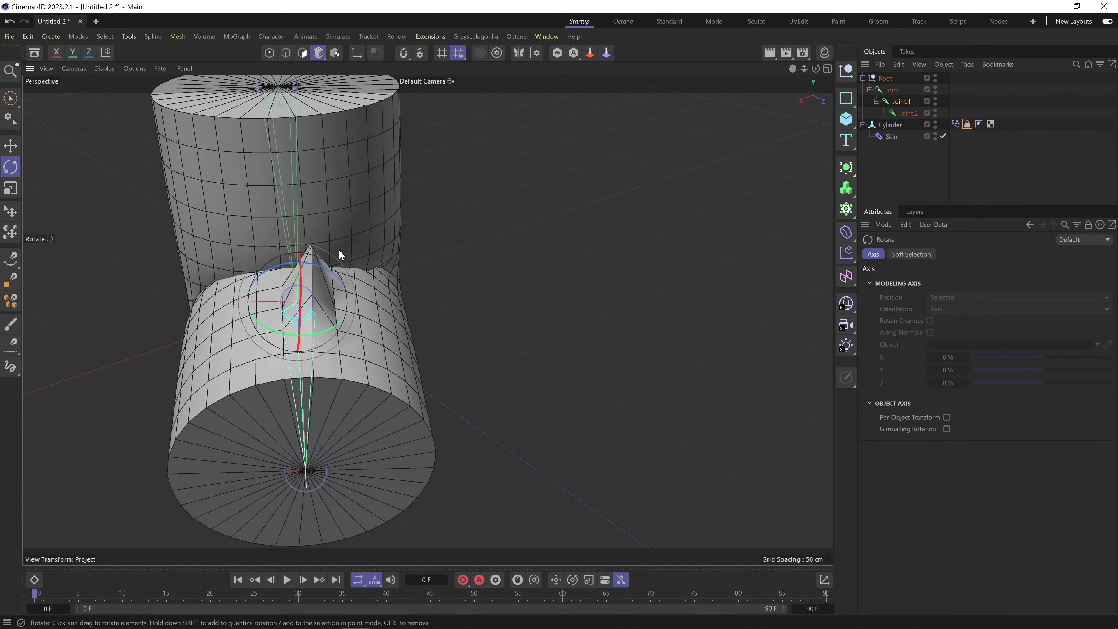
Examine the sculpted spike and the bent section of the cylinder from several sides.
alt+middle_drag(338, 249, 449, 298)
alt+right_drag(449, 298, 473, 297)
alt+drag(462, 284, 332, 291)
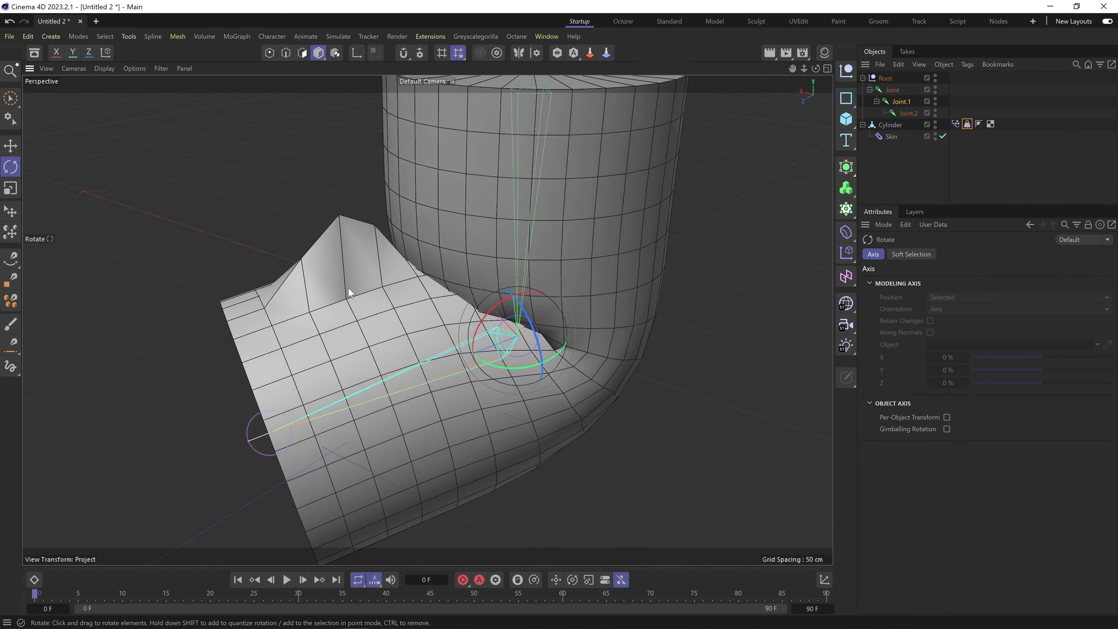
alt+middle_drag(332, 291, 425, 314)
alt+drag(424, 314, 521, 315)
alt+right_drag(290, 352, 323, 356)
alt+drag(323, 355, 396, 343)
alt+middle_drag(396, 344, 428, 319)
alt+drag(427, 320, 450, 381)
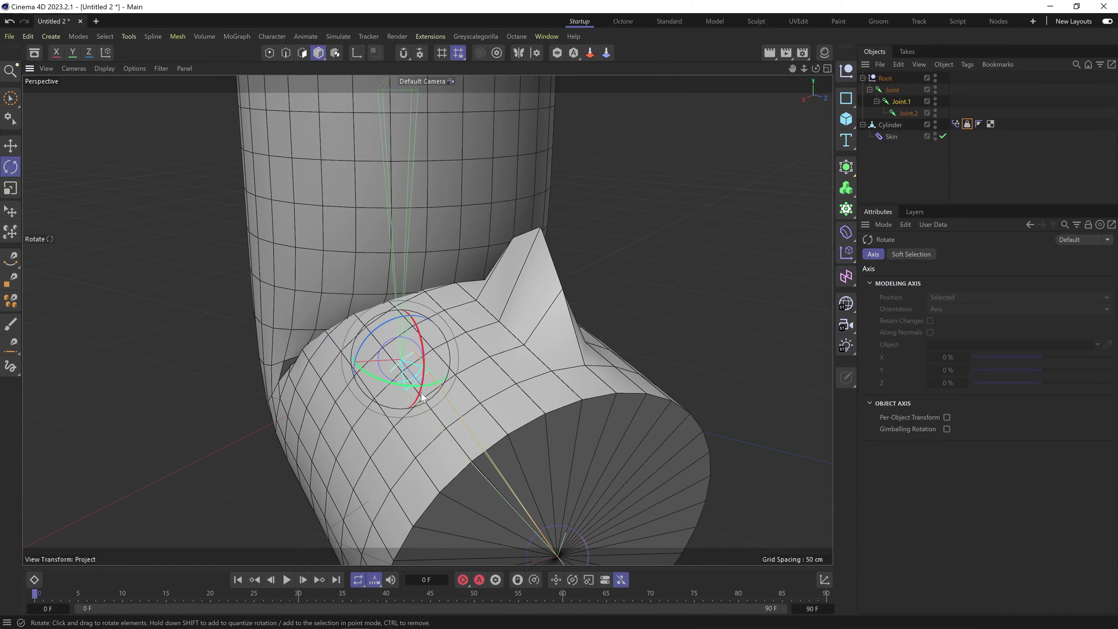
alt+drag(590, 350, 342, 377)
alt+middle_drag(616, 362, 380, 366)
alt+drag(386, 317, 373, 337)
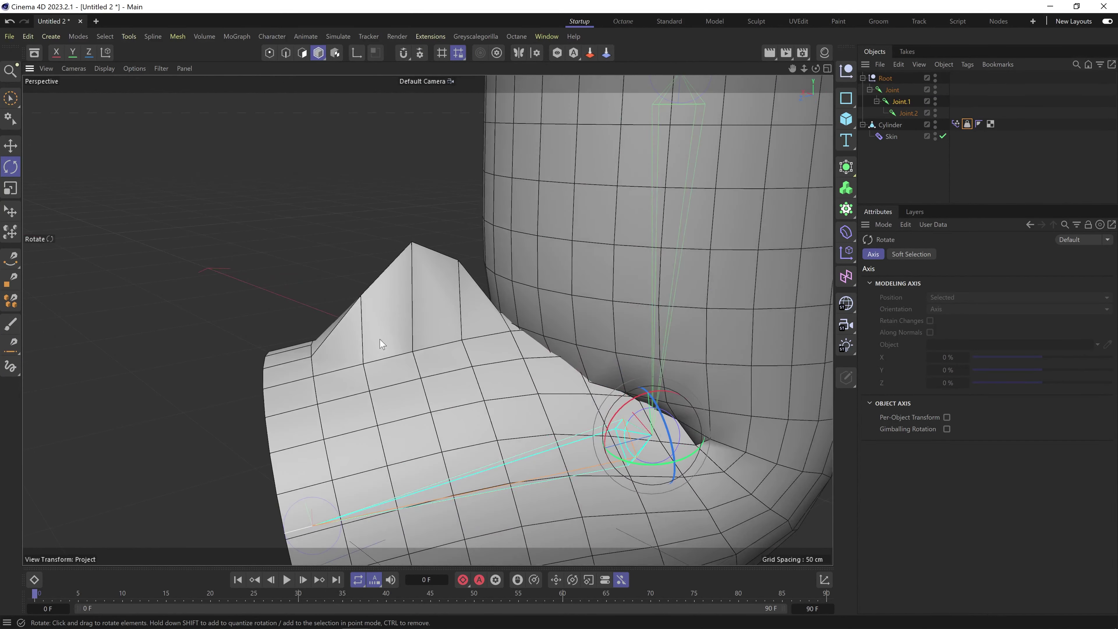
alt+right_drag(373, 338, 414, 326)
alt+middle_drag(414, 327, 418, 336)
alt+drag(429, 298, 439, 327)
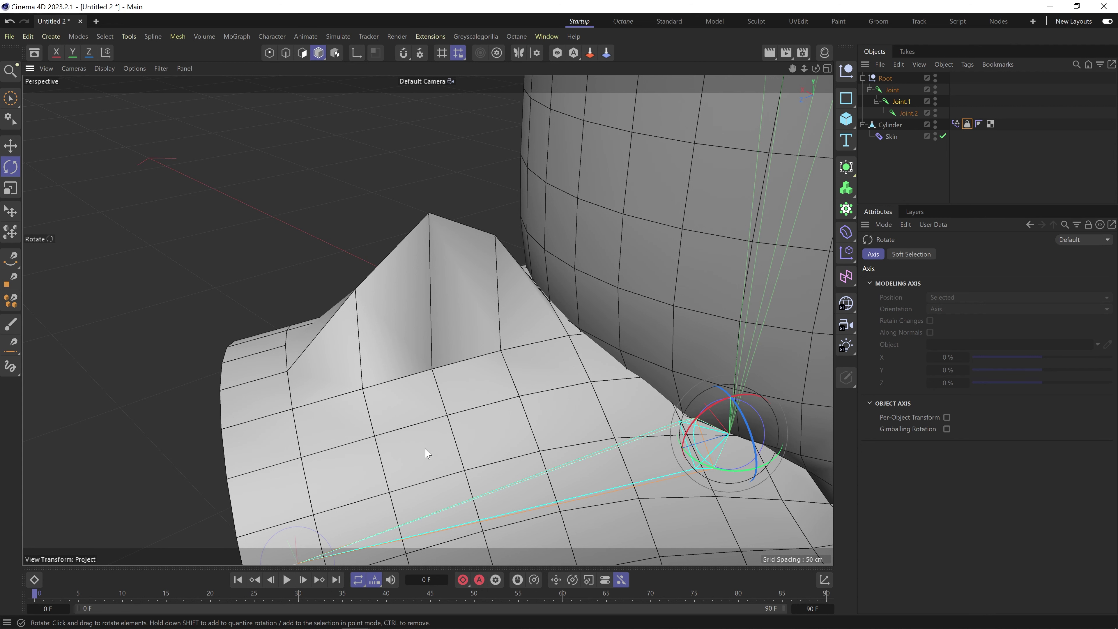
alt+drag(421, 345, 494, 375)
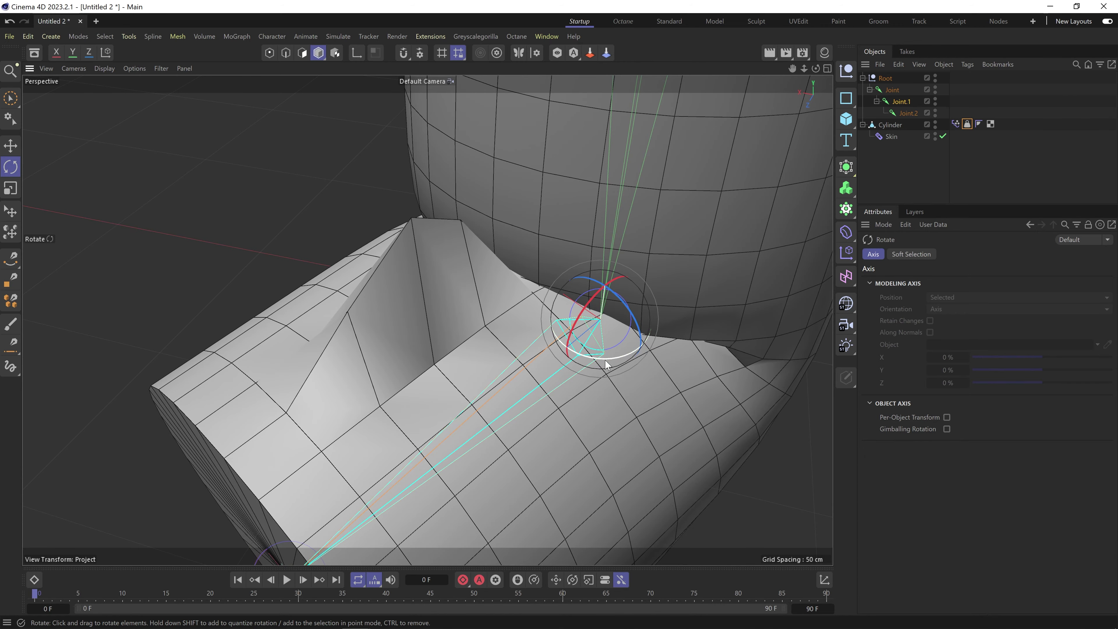
Try rotating Joint.1 sideways to test the corrective spike, and undo the rotation.
drag(605, 359, 541, 354)
alt+drag(263, 170, 420, 348)
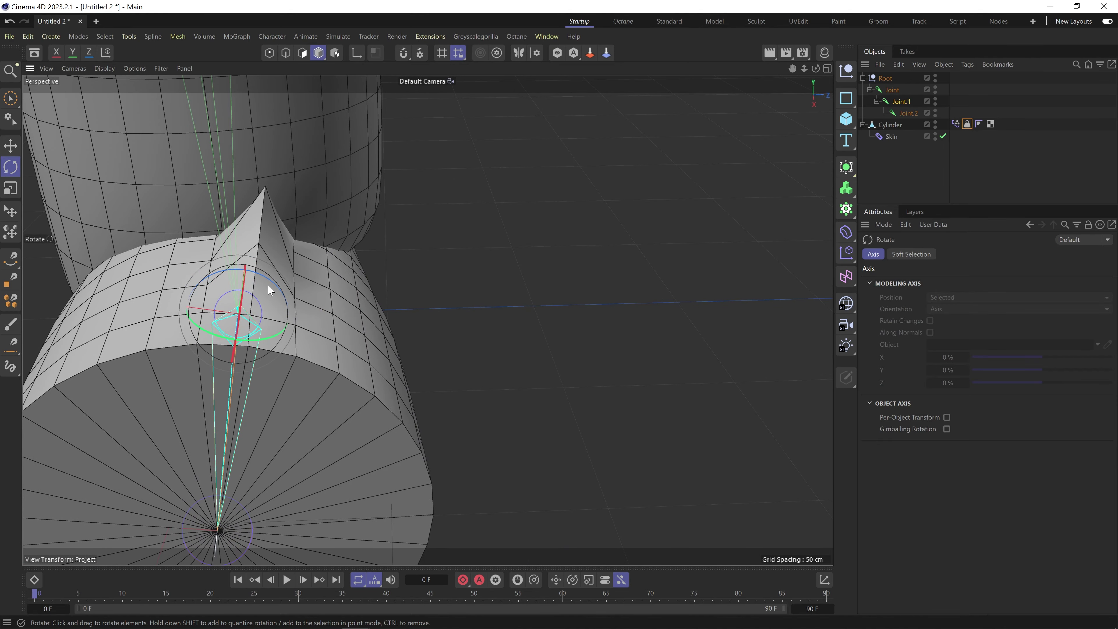
alt+drag(410, 292, 220, 288)
key(ctrl+z)
alt+drag(686, 345, 322, 169)
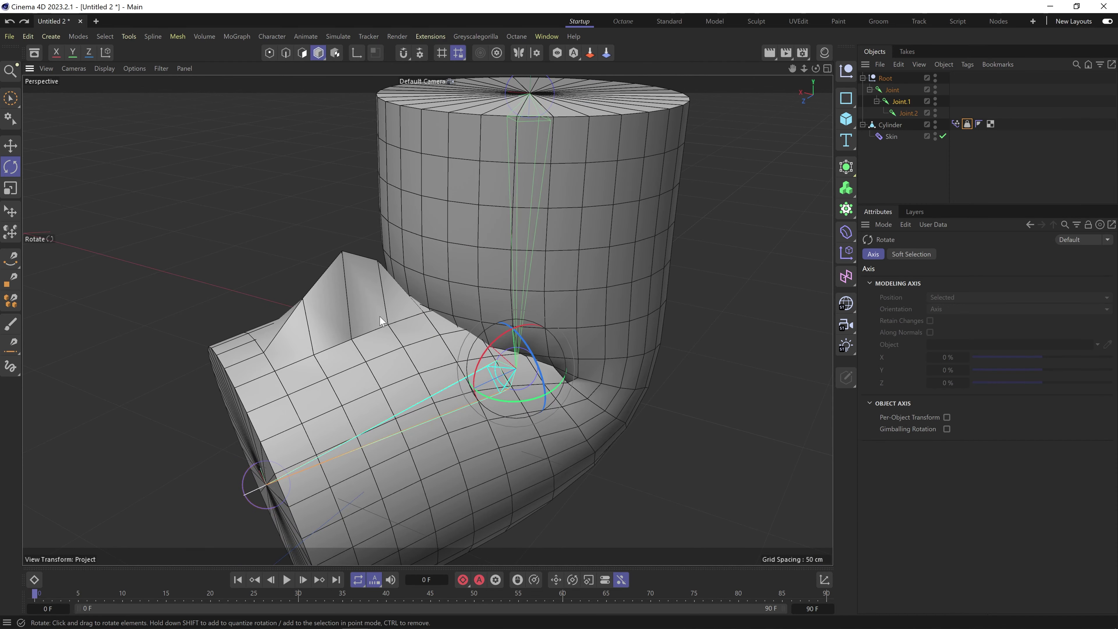
alt+middle_drag(380, 318, 409, 317)
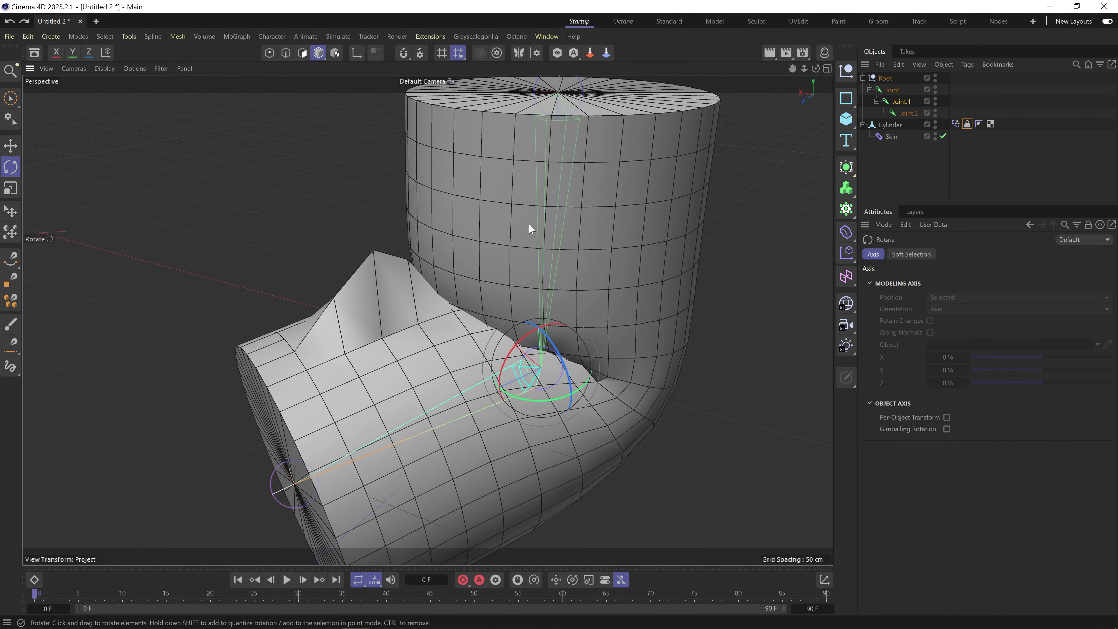
Delete the corrective Pose.0 from the cylinder's Pose Morph tag and add a fresh pose.
click(967, 124)
click(956, 126)
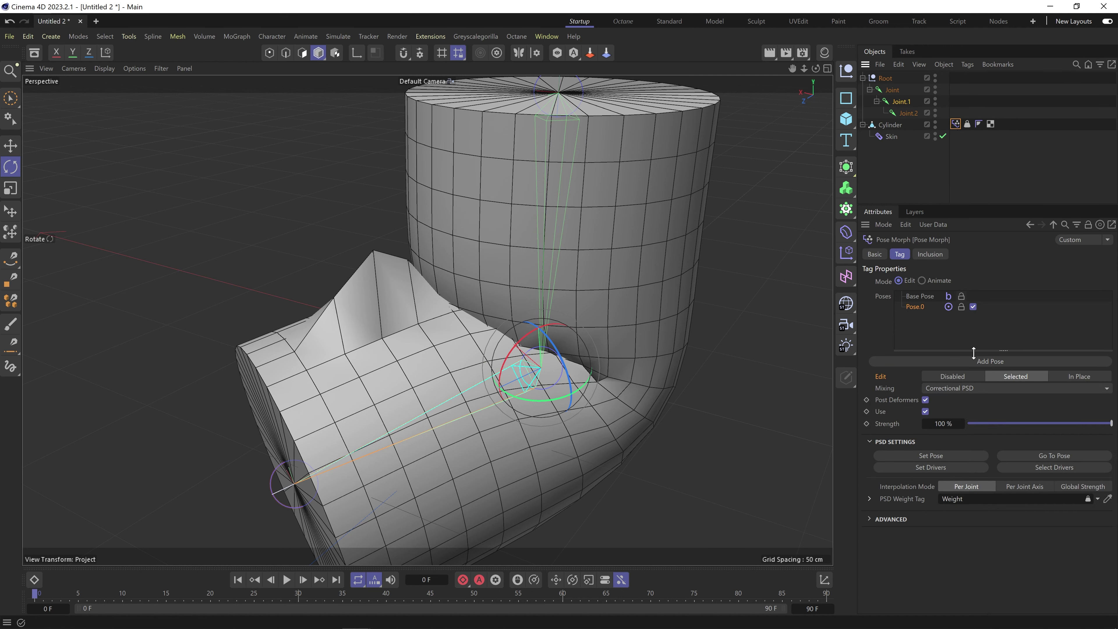
click(916, 299)
click(921, 309)
key(Delete)
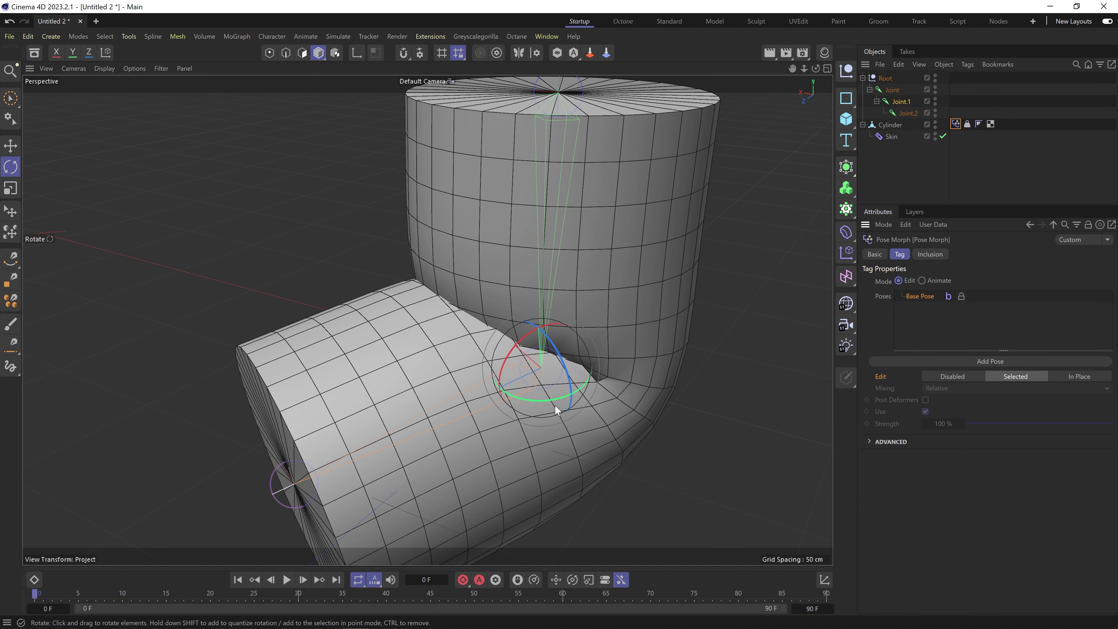
click(981, 363)
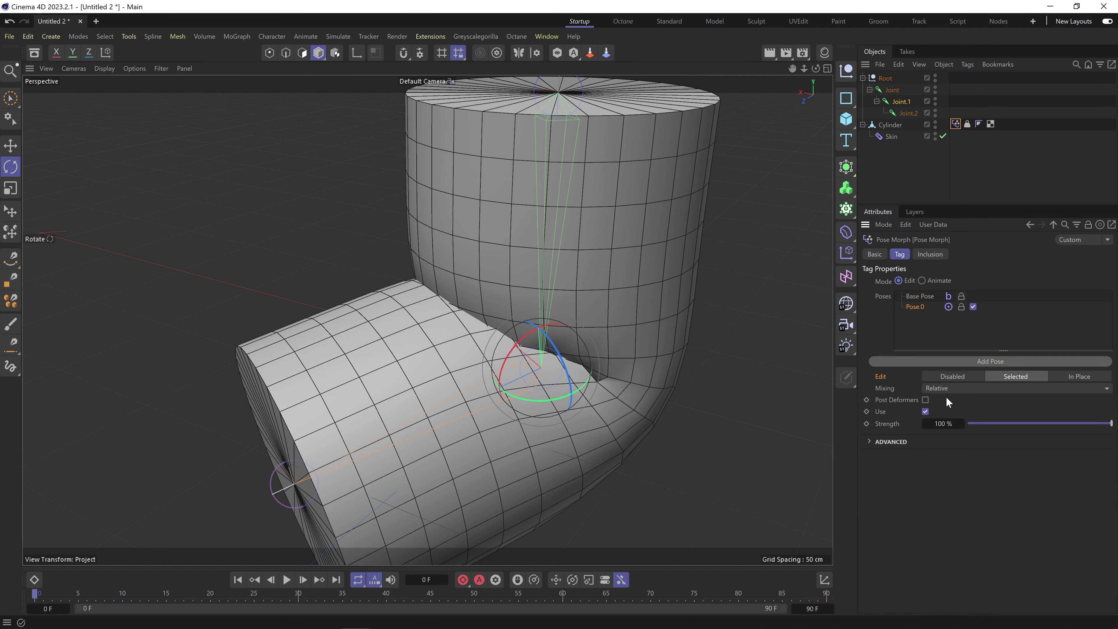
Examine the mixing modes available for the new pose, comparing Relative with Correctional PSD on the bent cylinder.
click(938, 388)
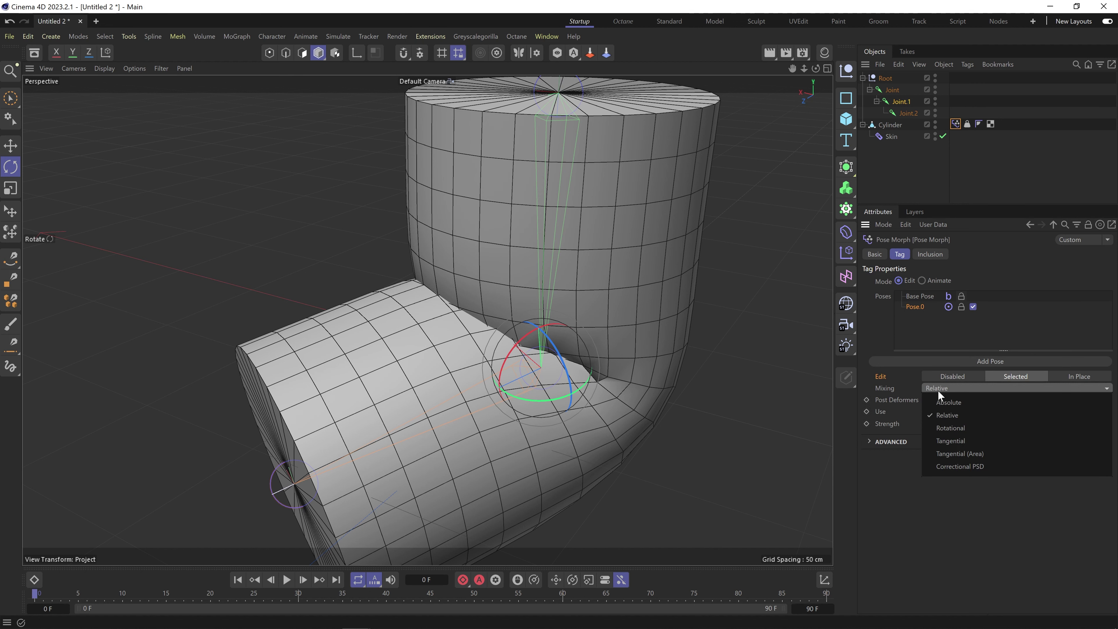
click(984, 415)
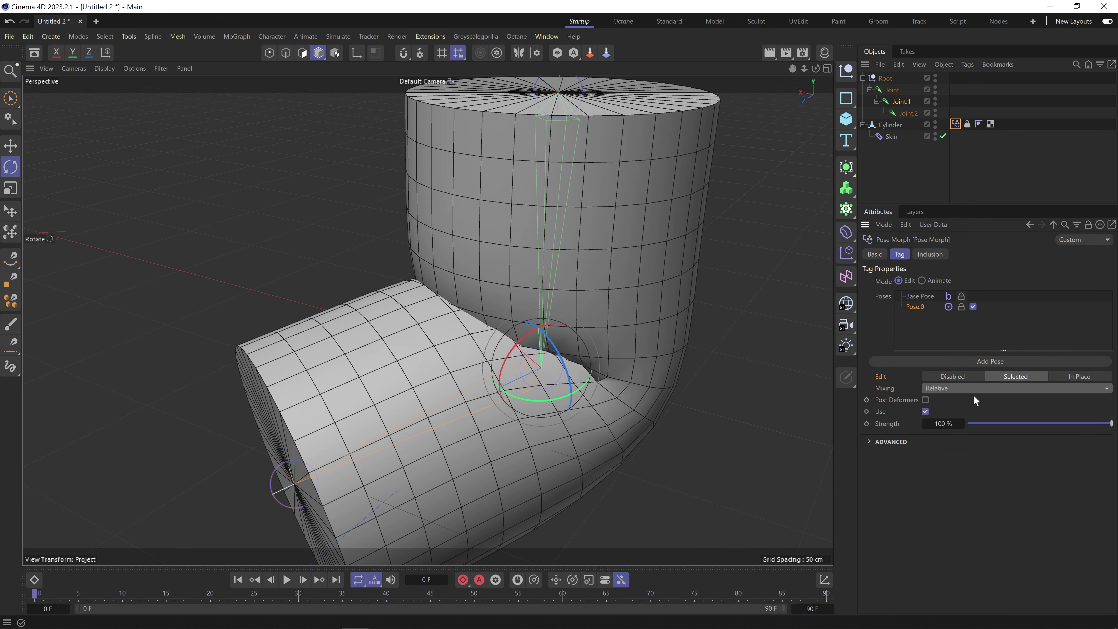
click(957, 390)
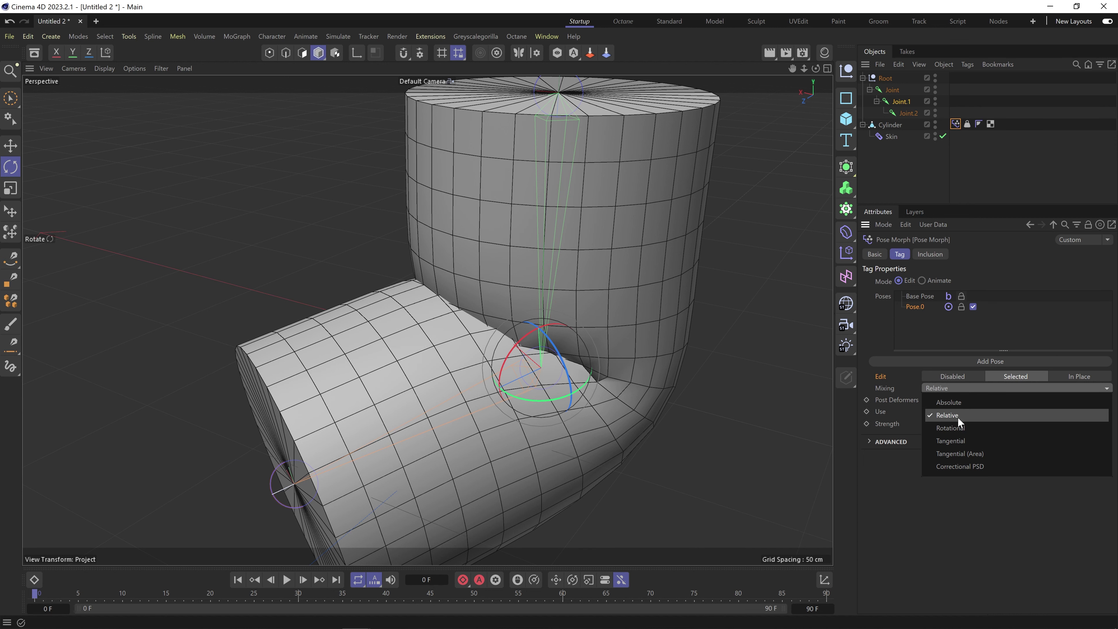
click(889, 530)
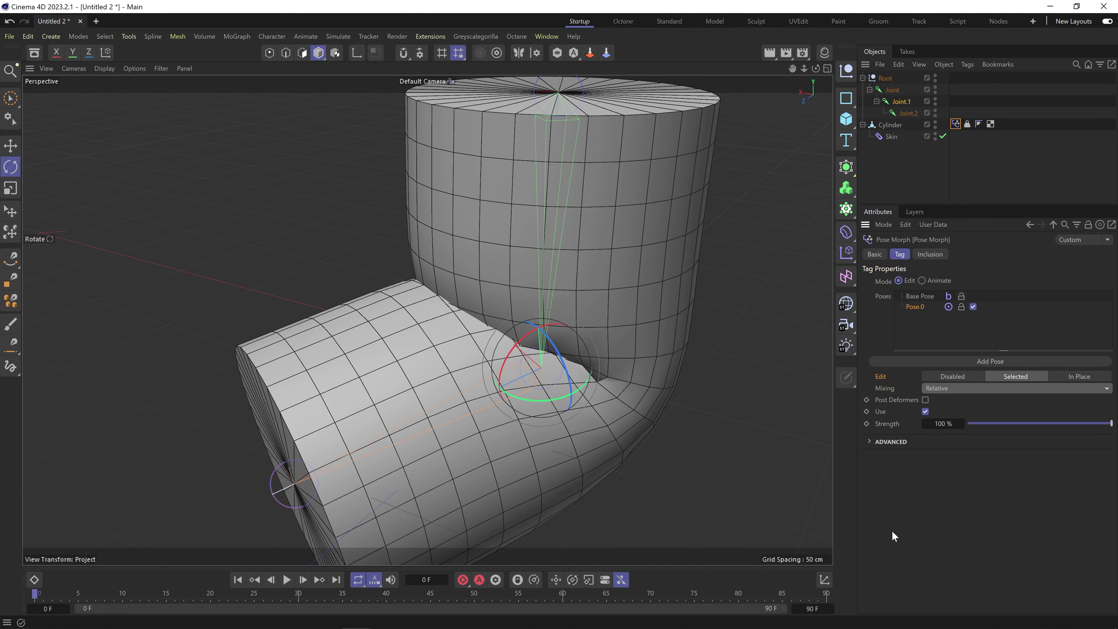
scroll(566, 264, down, 5)
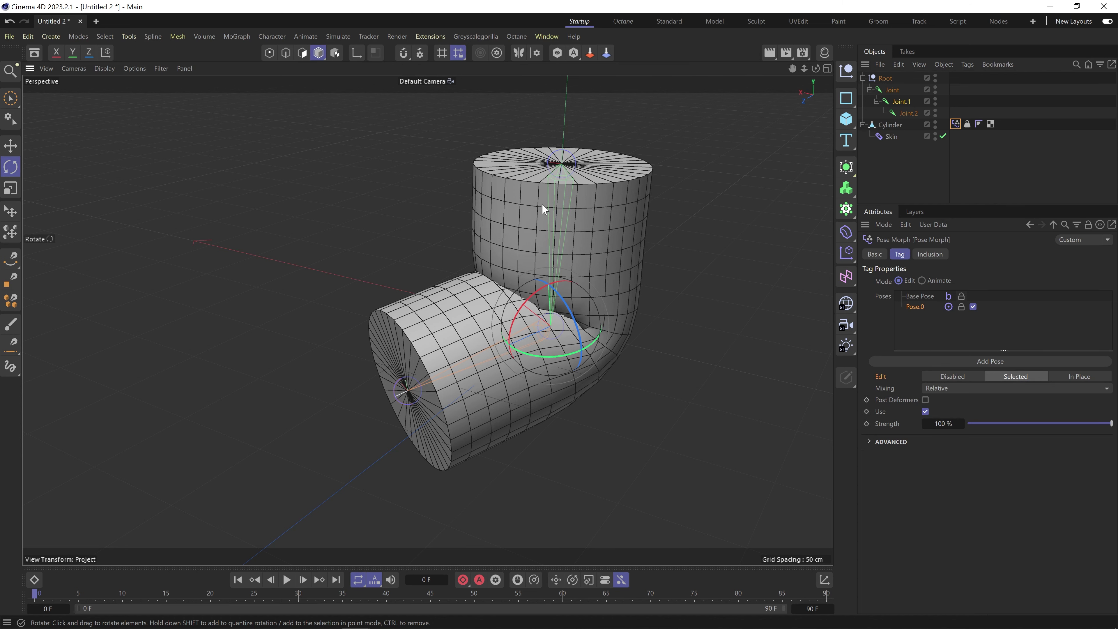
alt+middle_drag(341, 285, 248, 353)
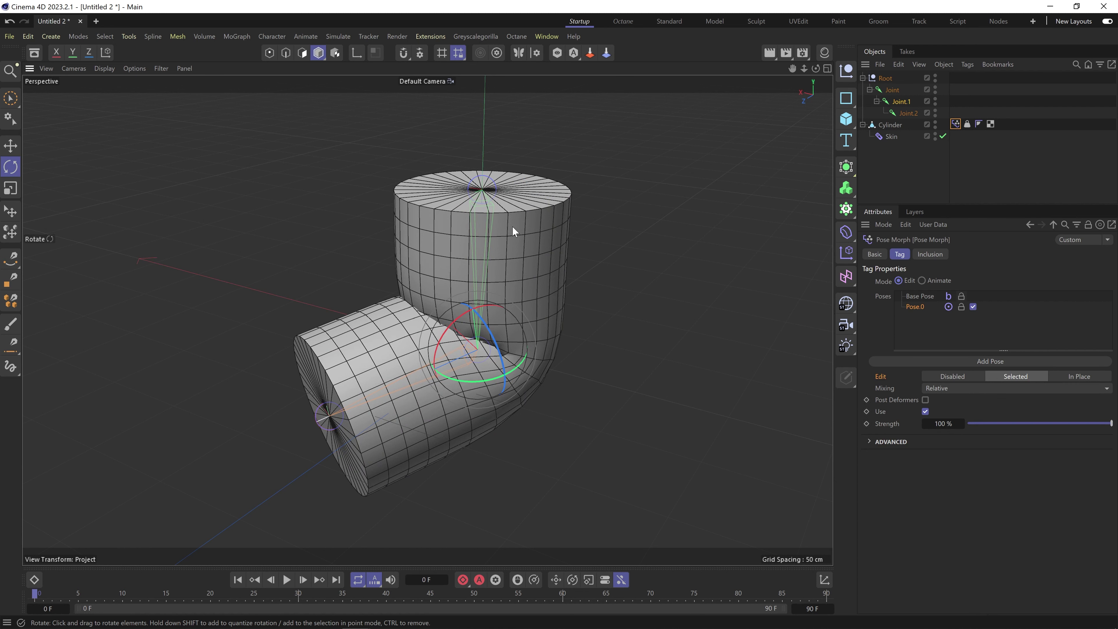
alt+middle_drag(459, 285, 503, 300)
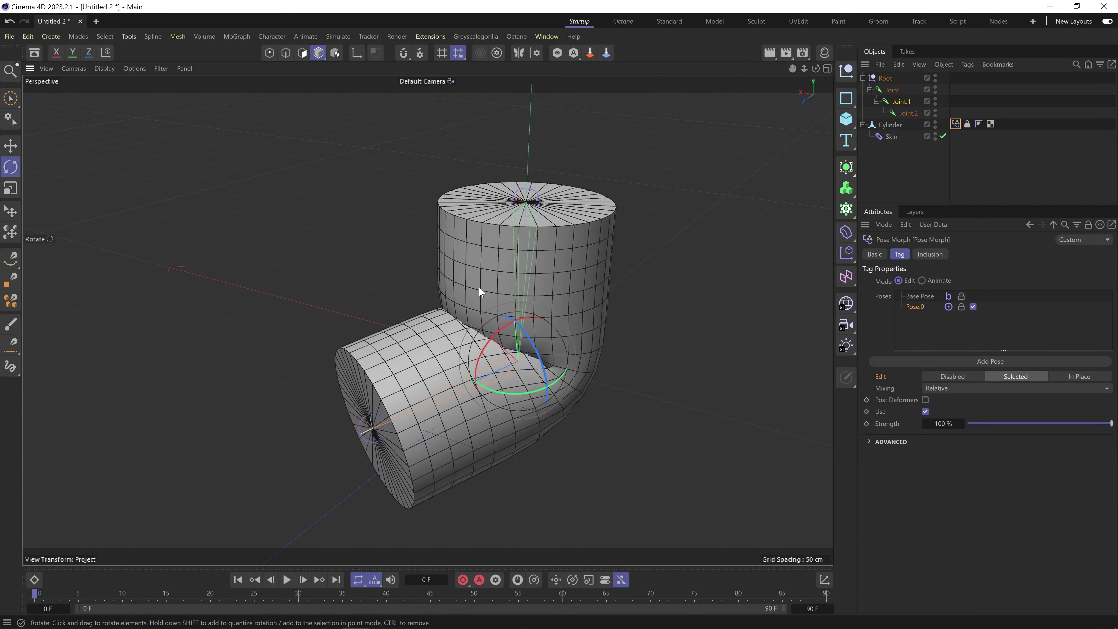
alt+right_drag(478, 286, 495, 279)
alt+middle_drag(494, 279, 493, 271)
click(950, 389)
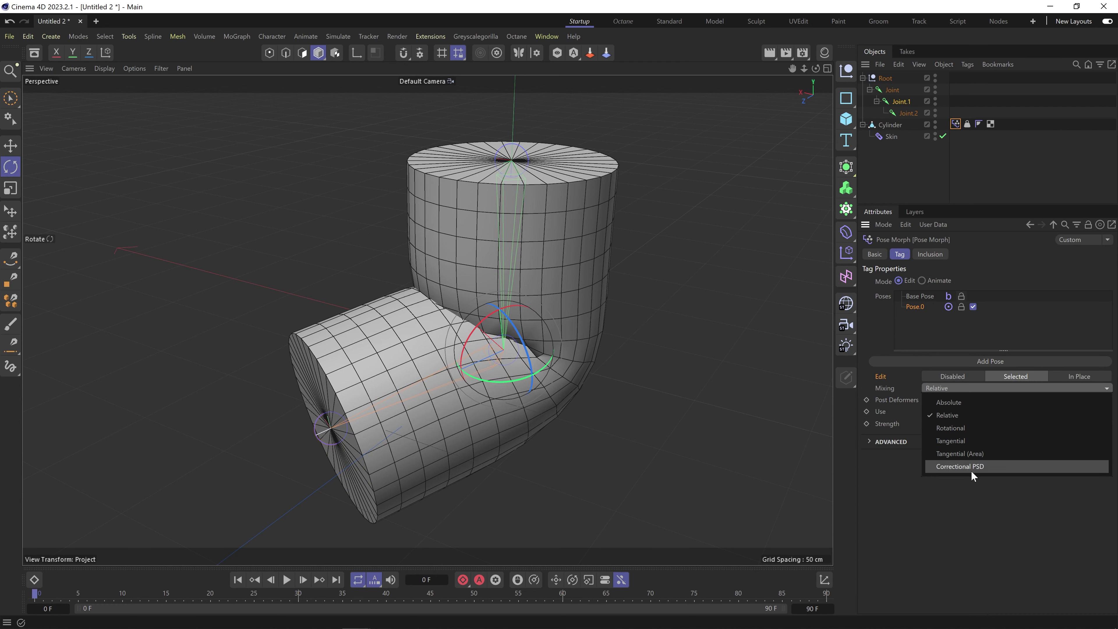
click(898, 512)
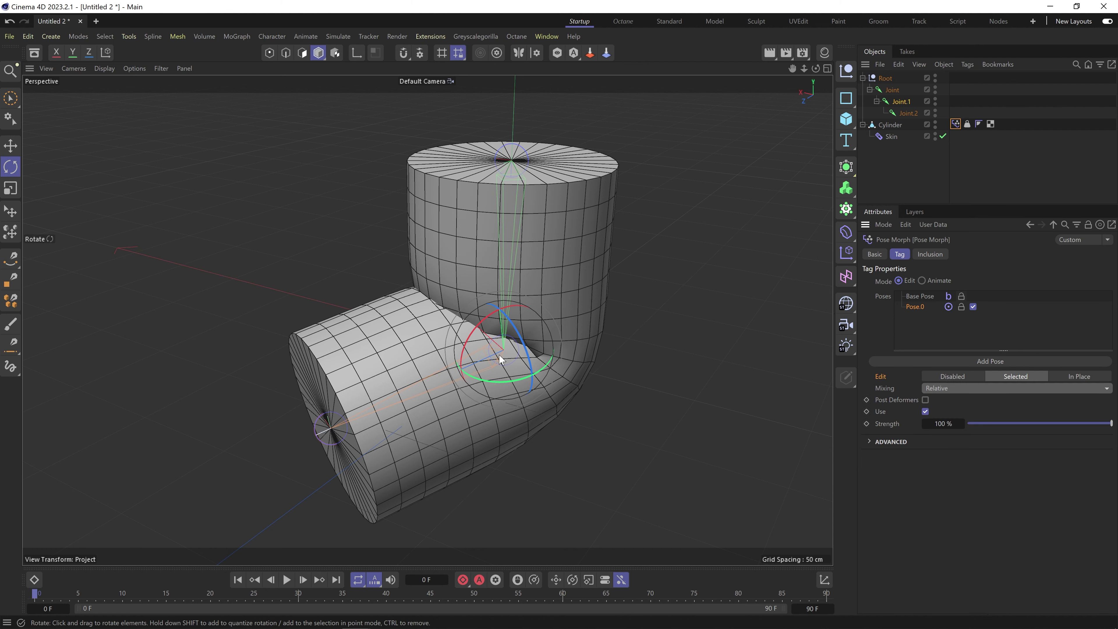
click(934, 390)
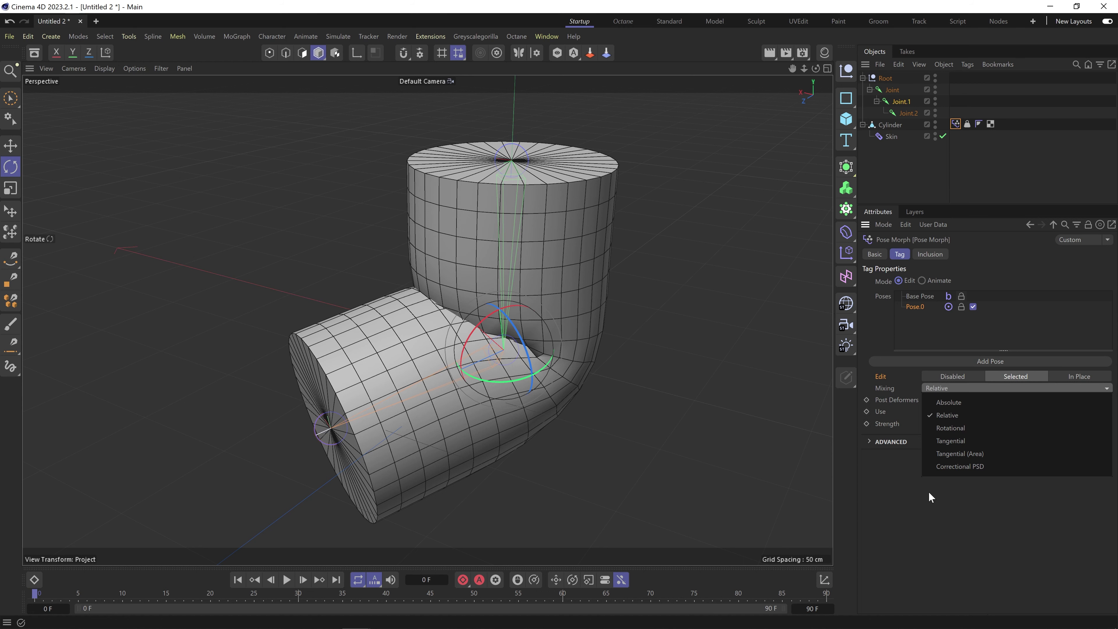
click(921, 492)
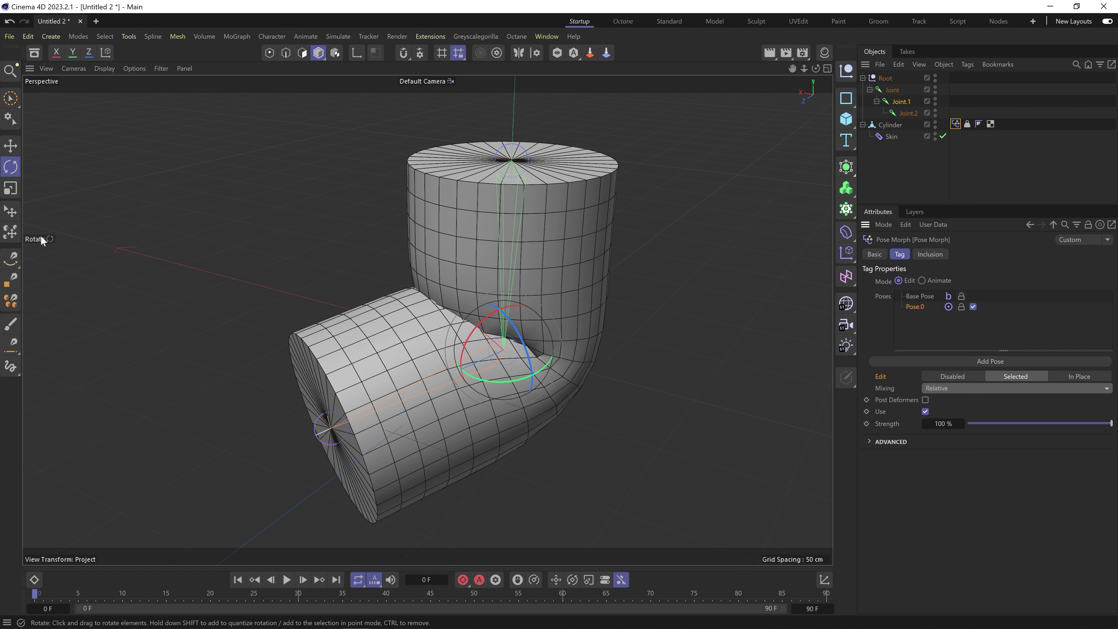
With Relative mixing, edit the Cylinder in point mode and pull one point on its lower side outward into a long spike.
scroll(416, 366, up, 5)
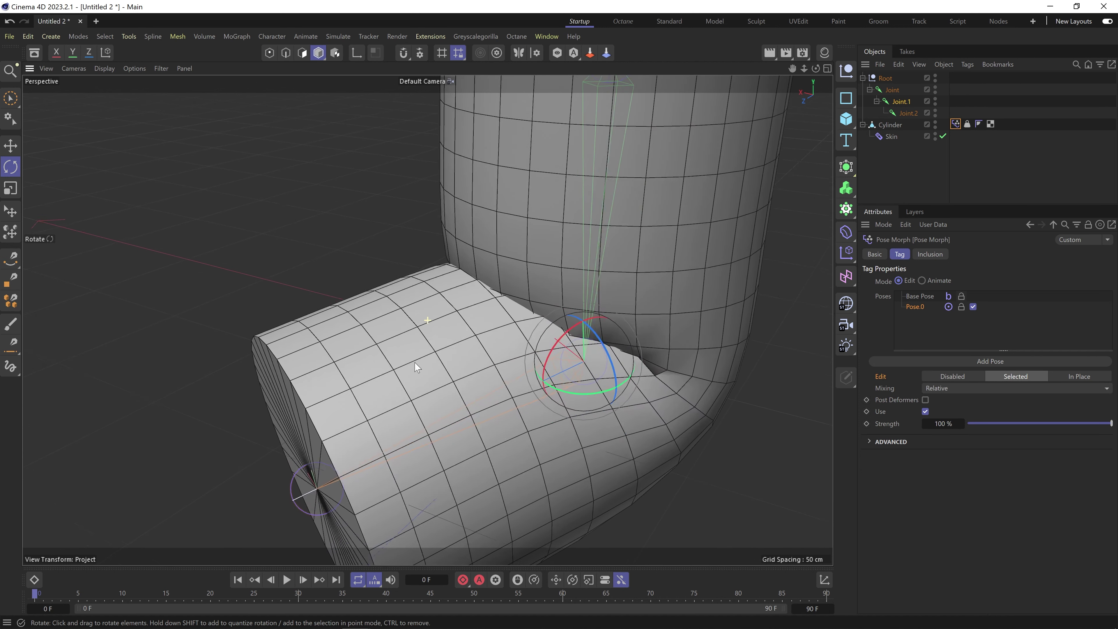
alt+middle_drag(415, 362, 418, 362)
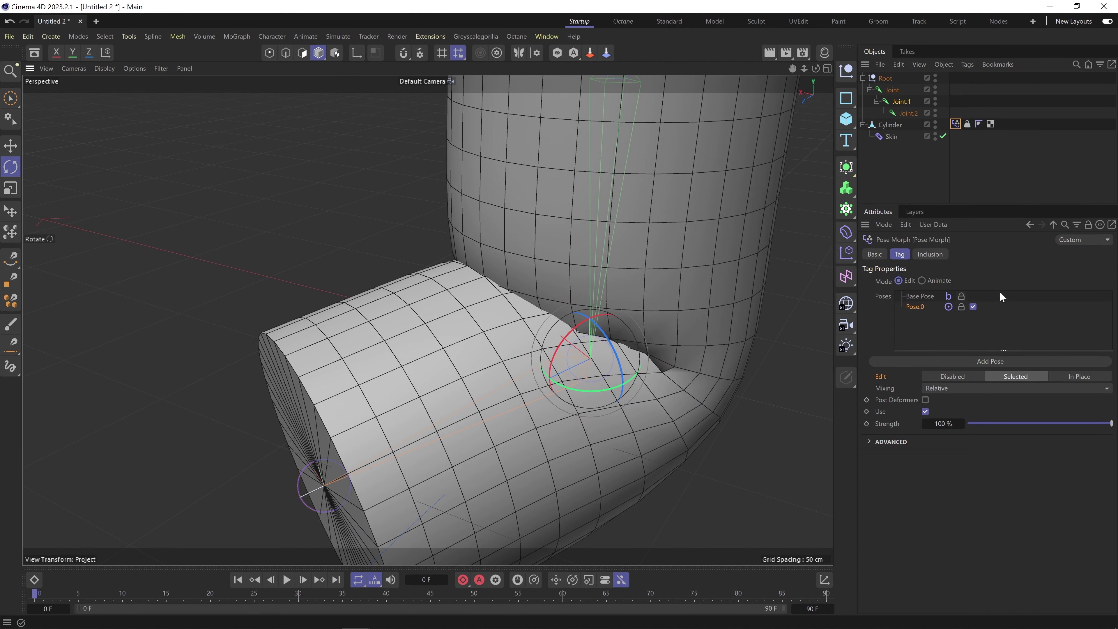
click(269, 52)
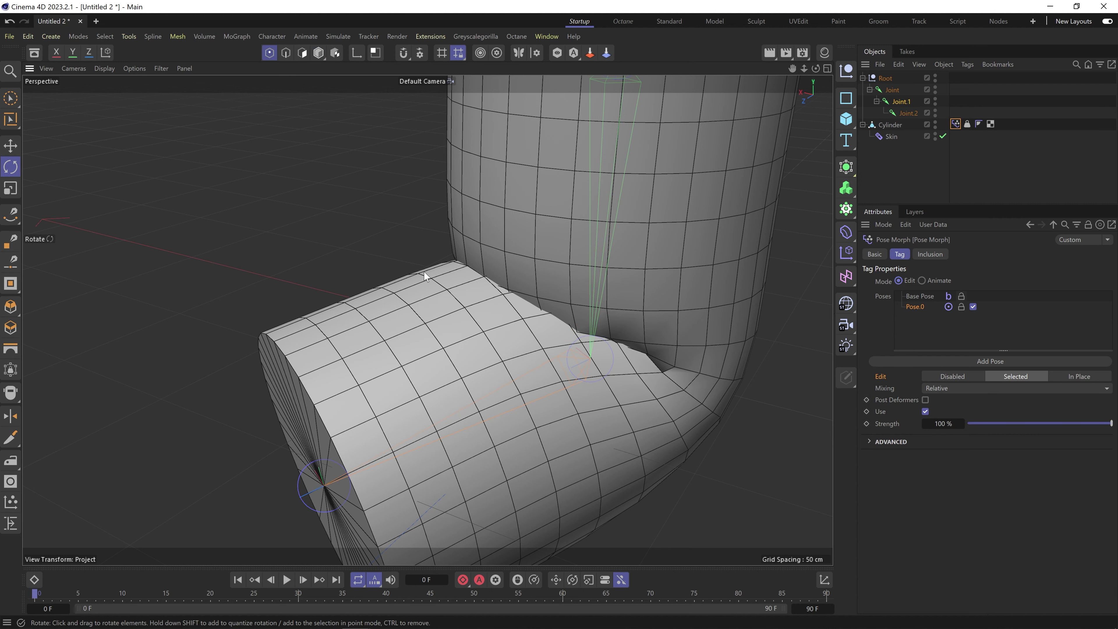
click(879, 126)
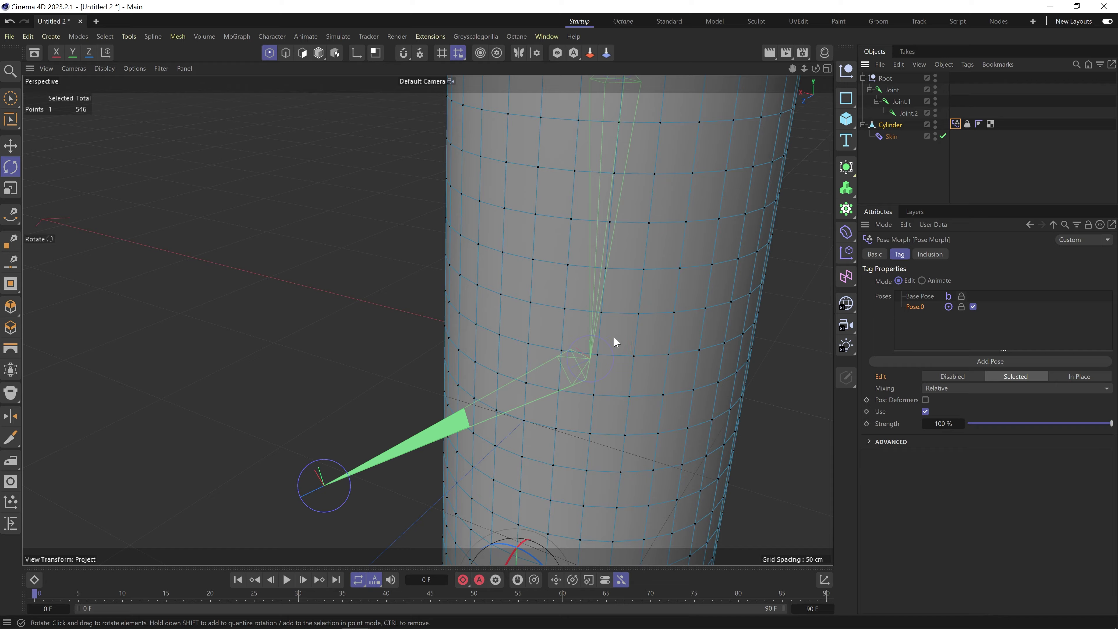
alt+middle_drag(613, 338, 461, 339)
alt+right_drag(461, 339, 424, 371)
alt+drag(424, 371, 420, 315)
alt+right_drag(446, 375, 484, 424)
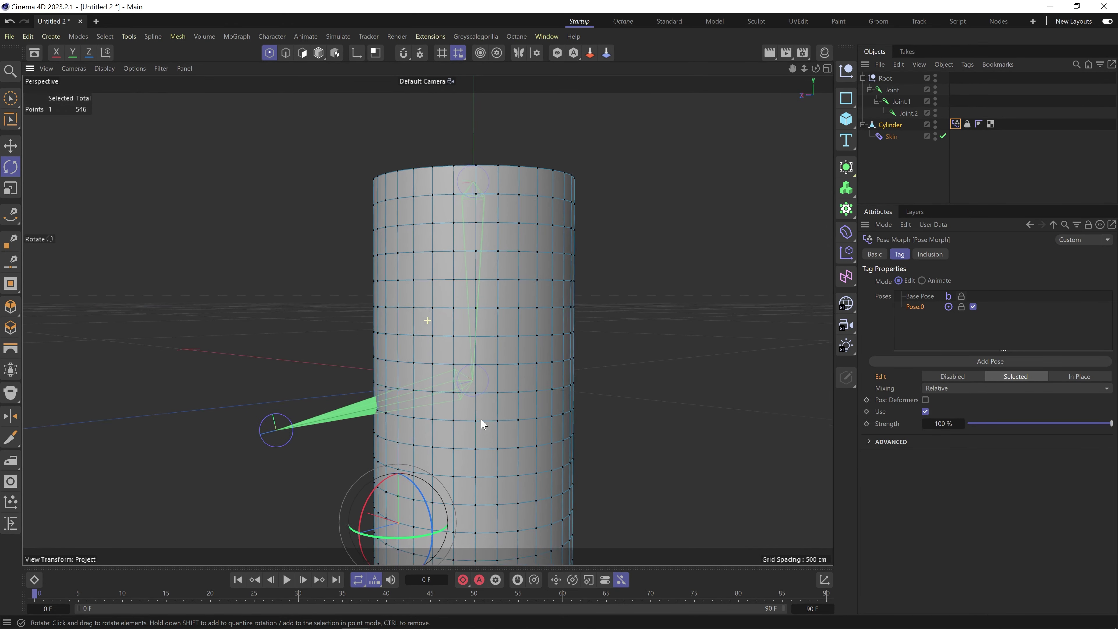
alt+middle_drag(484, 424, 423, 273)
alt+drag(398, 167, 398, 101)
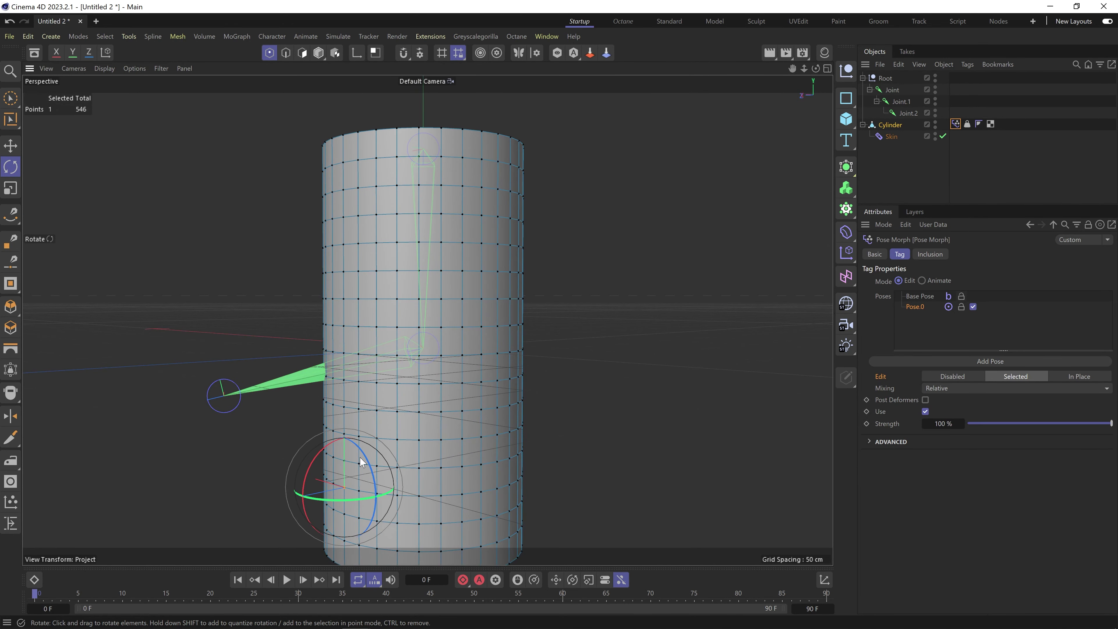
alt+middle_drag(461, 297, 475, 264)
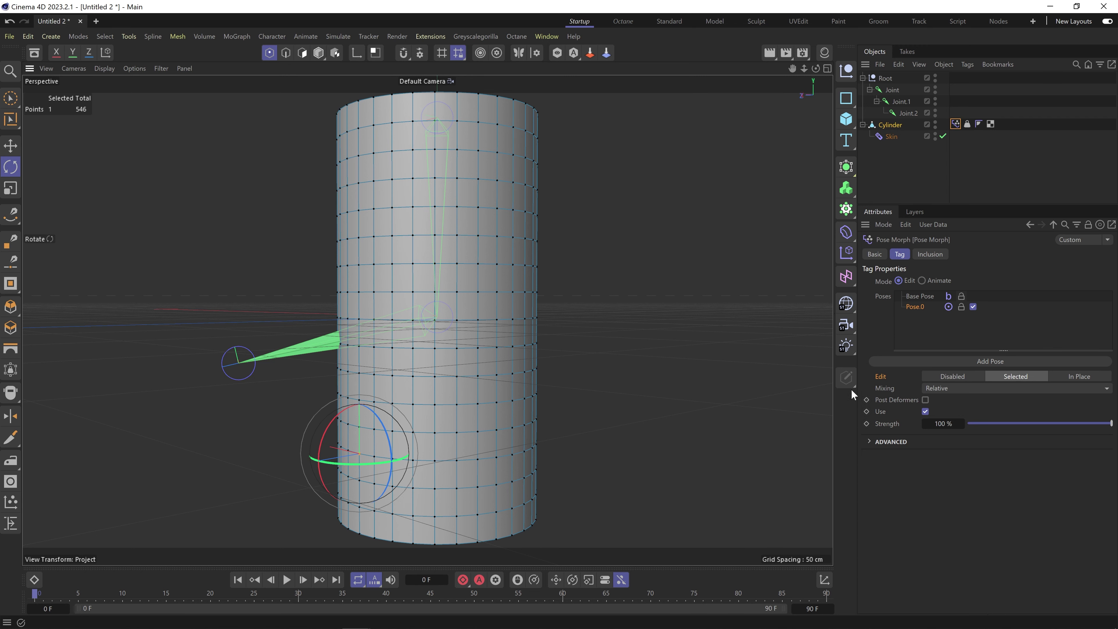
alt+middle_drag(449, 358, 467, 353)
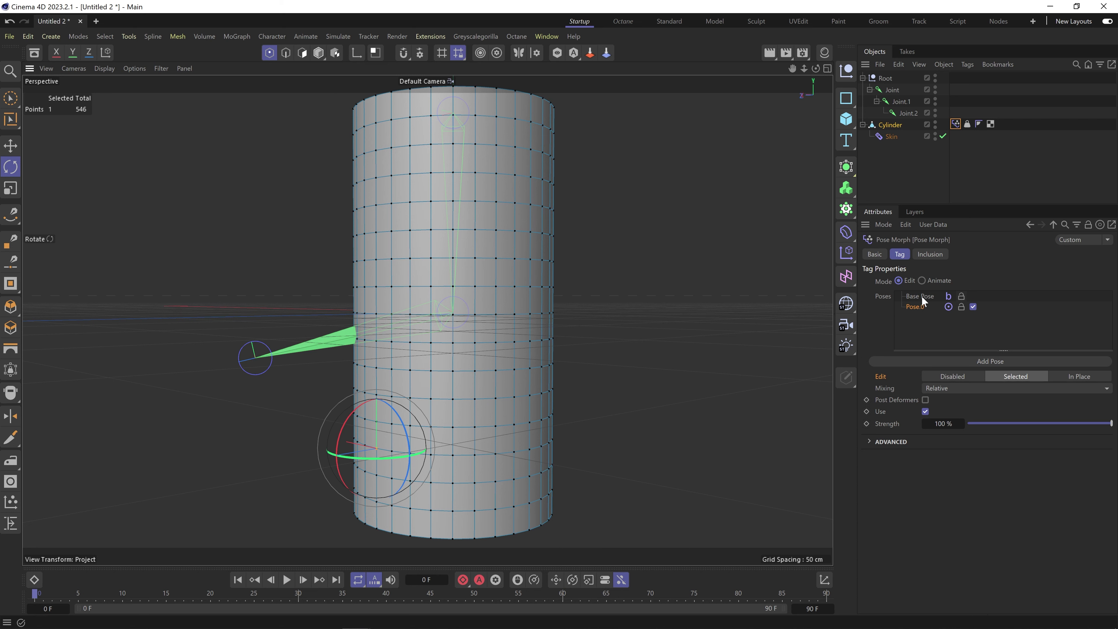
key(e)
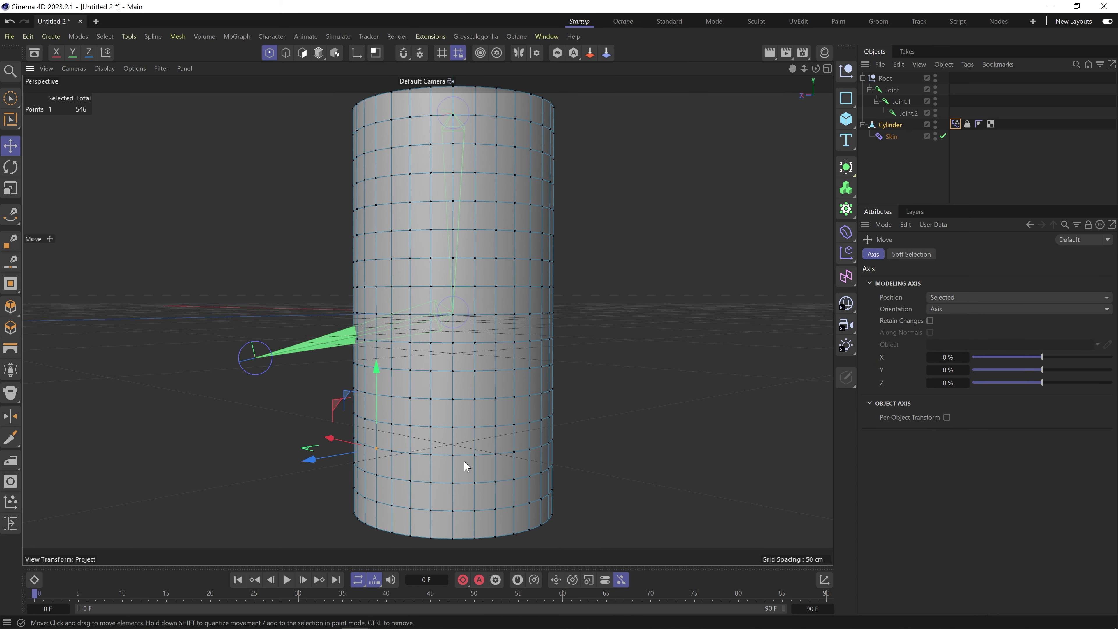
alt+drag(454, 440, 385, 455)
drag(665, 446, 294, 426)
alt+drag(547, 388, 595, 369)
scroll(519, 387, down, 3)
Compare the Base Pose with Pose.0 by switching between them repeatedly, ending on Pose.0.
click(956, 126)
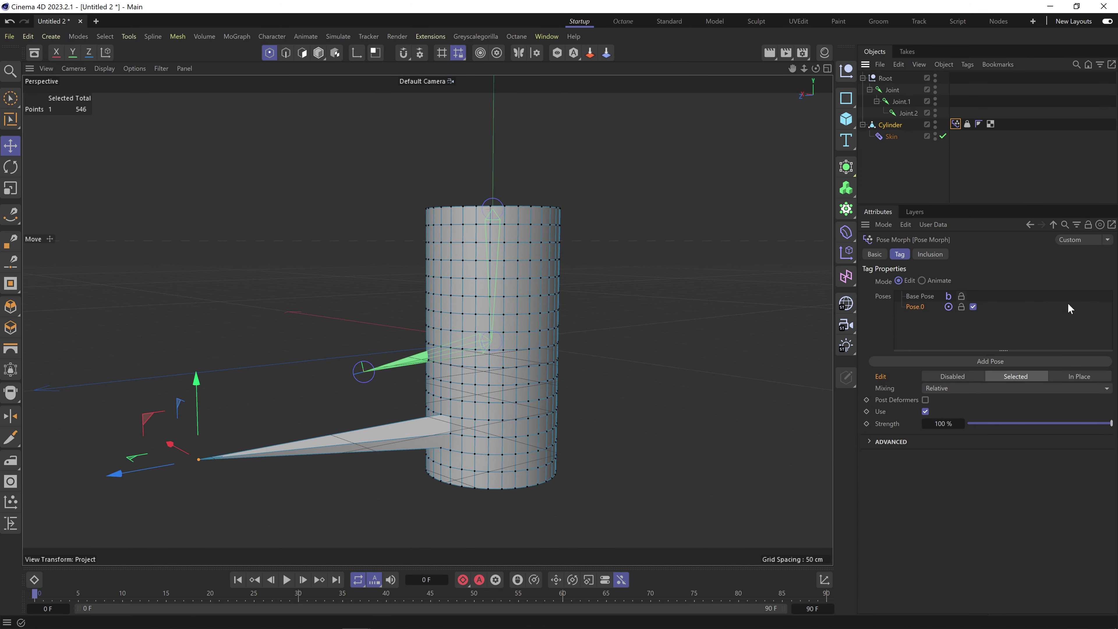
click(925, 299)
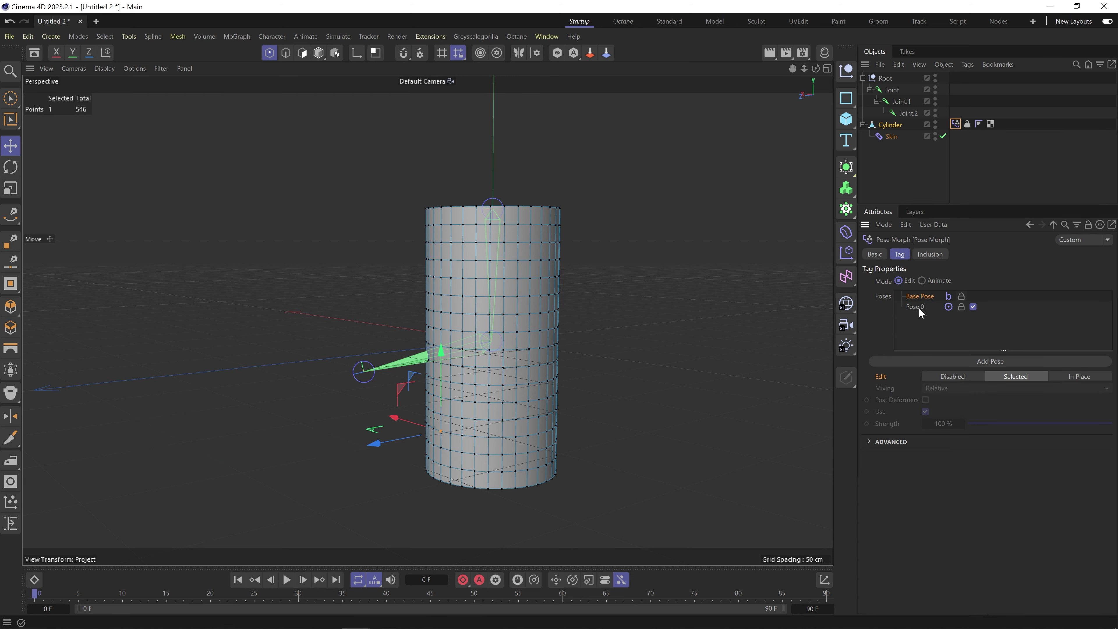
click(915, 306)
click(915, 298)
click(917, 308)
click(913, 296)
click(922, 307)
click(913, 296)
click(916, 310)
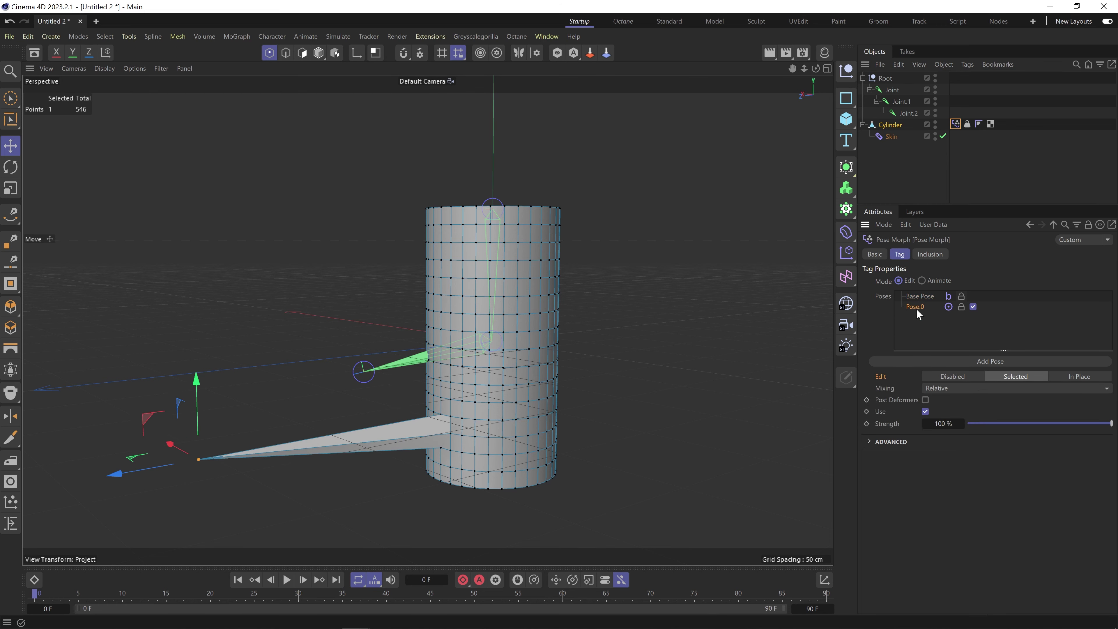
alt+middle_drag(454, 405, 457, 345)
alt+drag(466, 303, 572, 315)
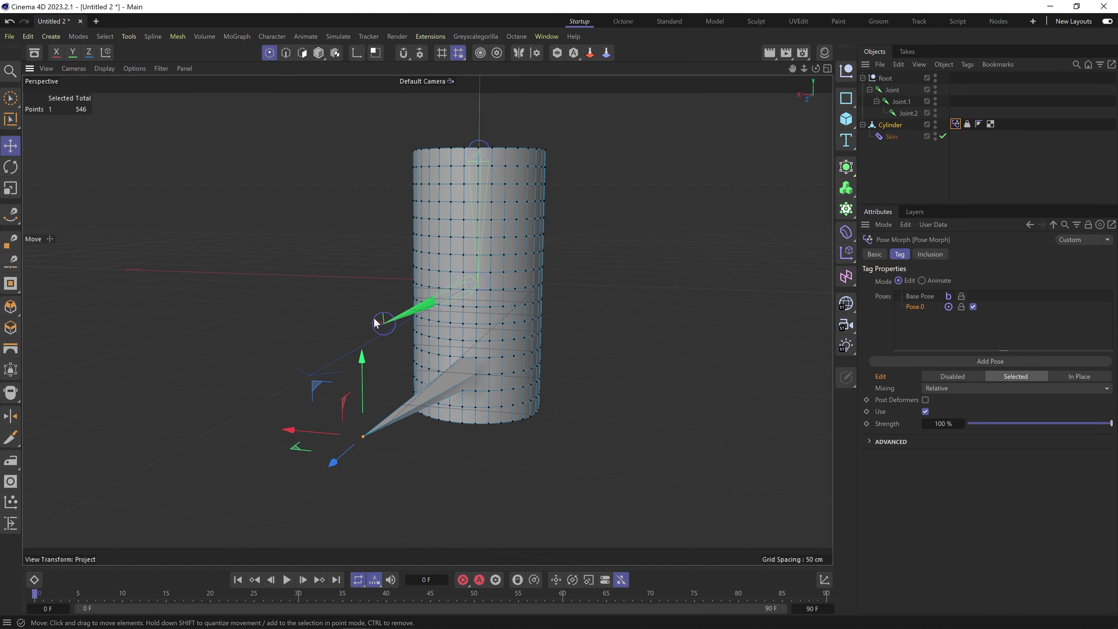
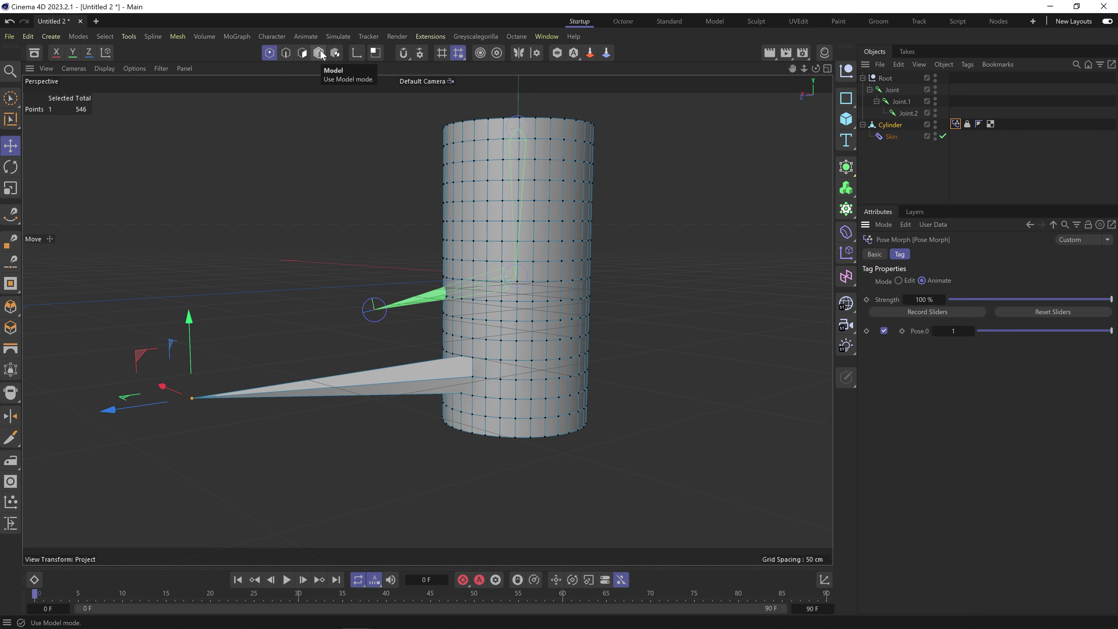
Switch the Cylinder from point editing to Model mode and inspect the spike on the bent mesh.
click(320, 53)
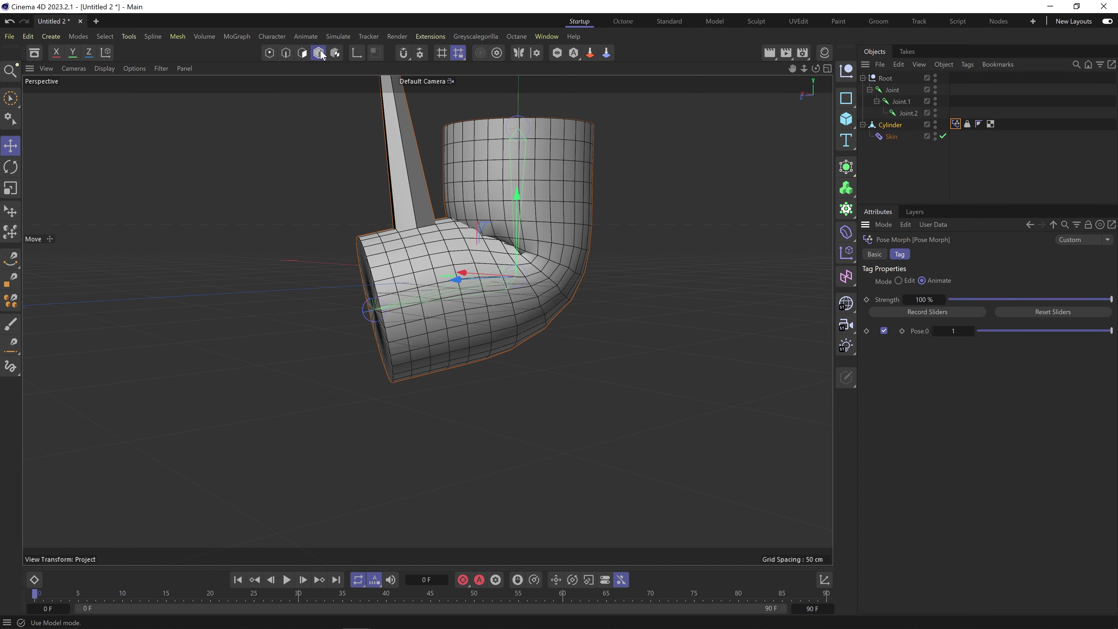
alt+middle_drag(465, 202, 449, 319)
scroll(458, 297, down, 2)
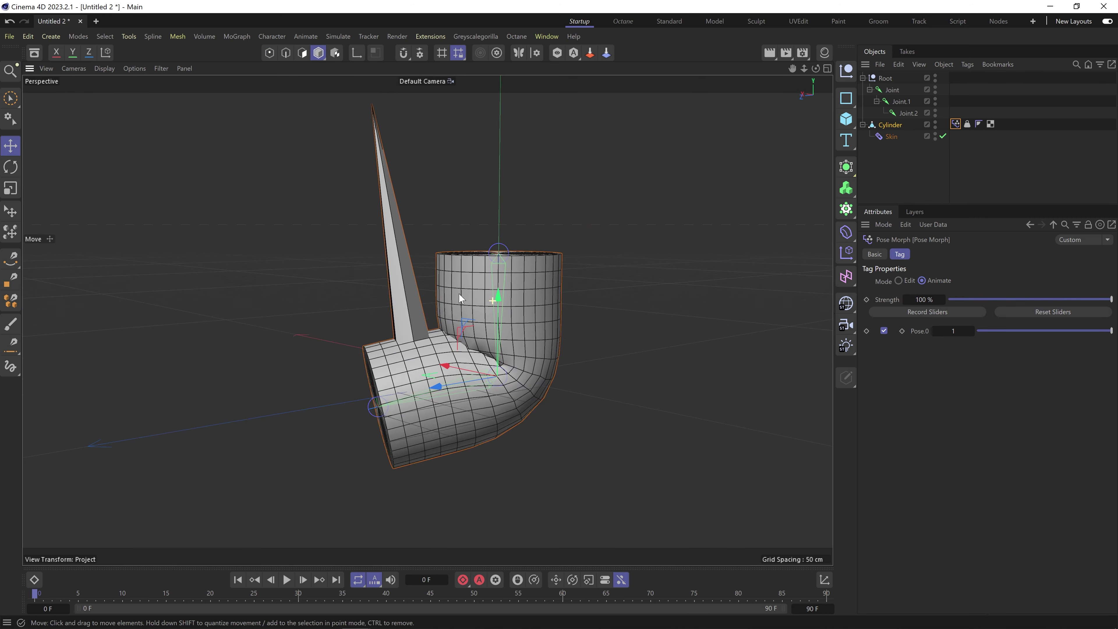
alt+drag(459, 297, 544, 357)
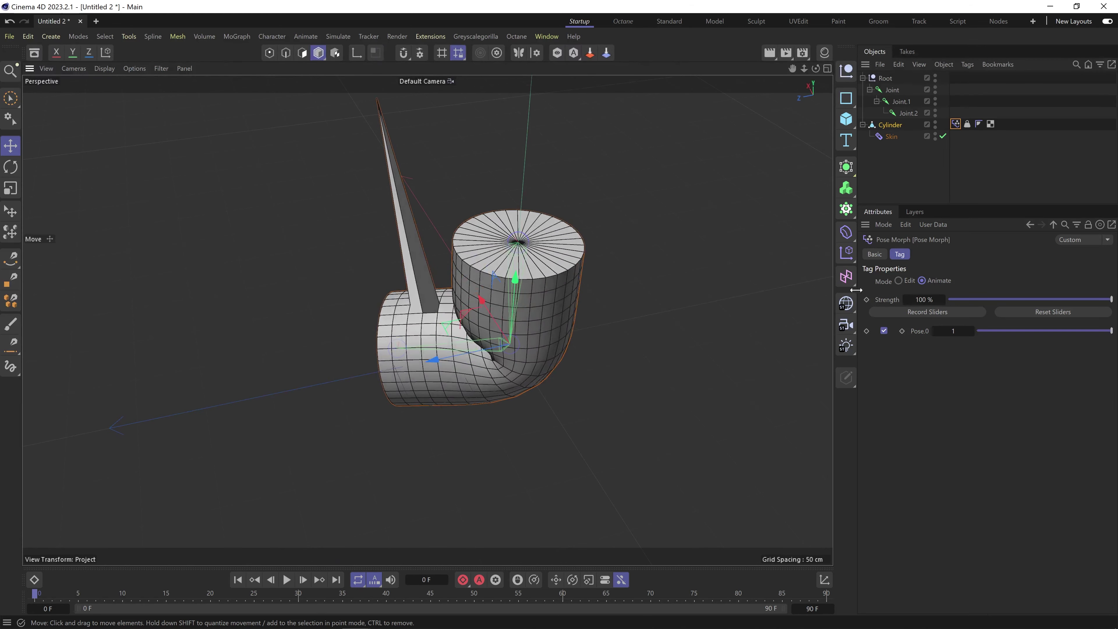
Rotate Joint.1 to swing the cylinder's lower half and its spike partway downward.
click(900, 102)
key(r)
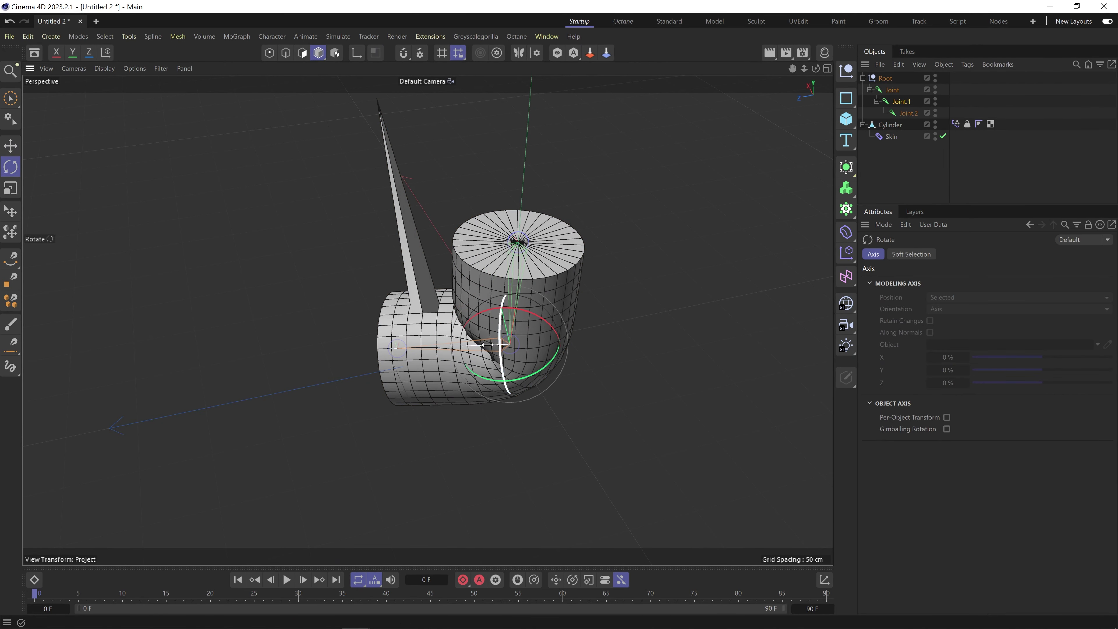
alt+drag(498, 346, 348, 319)
alt+drag(469, 392, 330, 336)
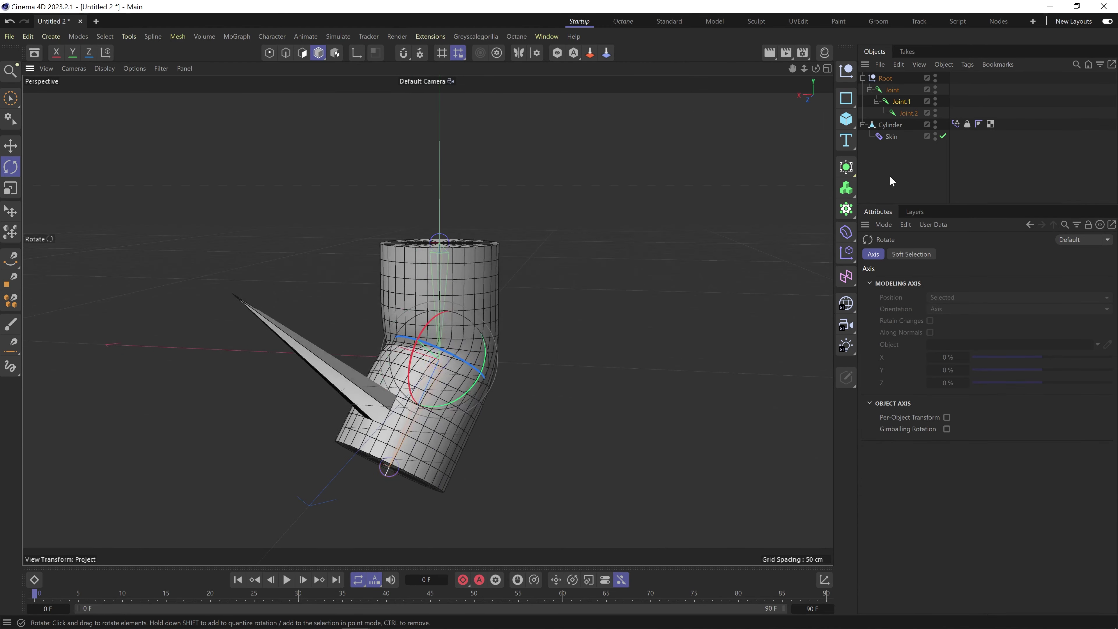
Return the cylinder's Pose Morph tag to Edit mode with Pose.0 as the active pose.
click(955, 124)
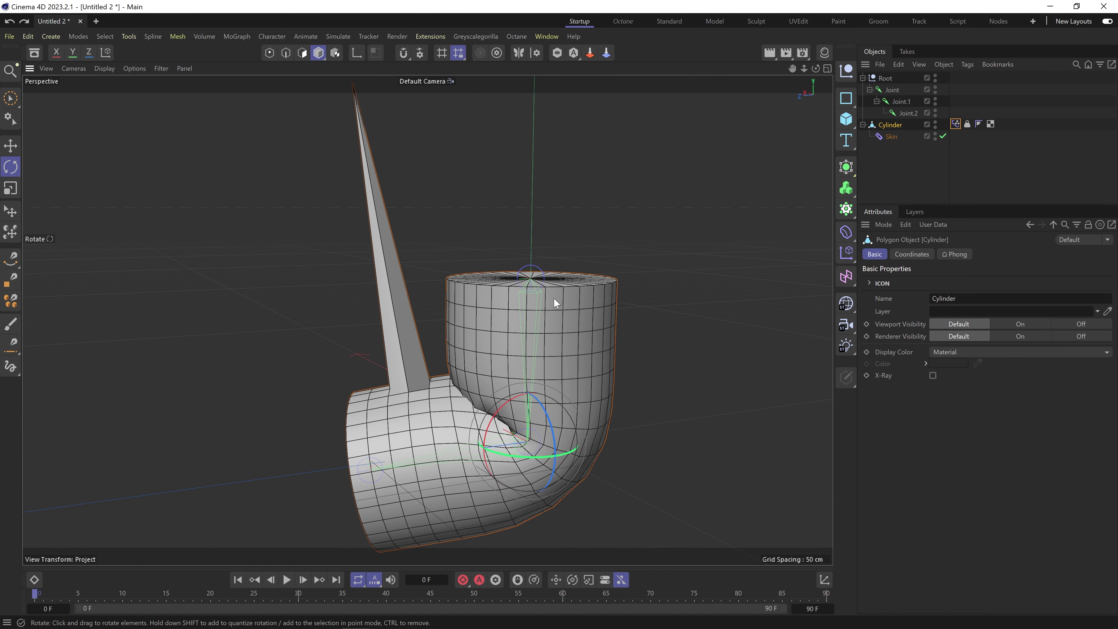
mouse_move(529, 299)
alt+middle_down()
mouse_move(544, 302)
mouse_move(530, 302)
alt+middle_up()
scroll(544, 303, down, 2)
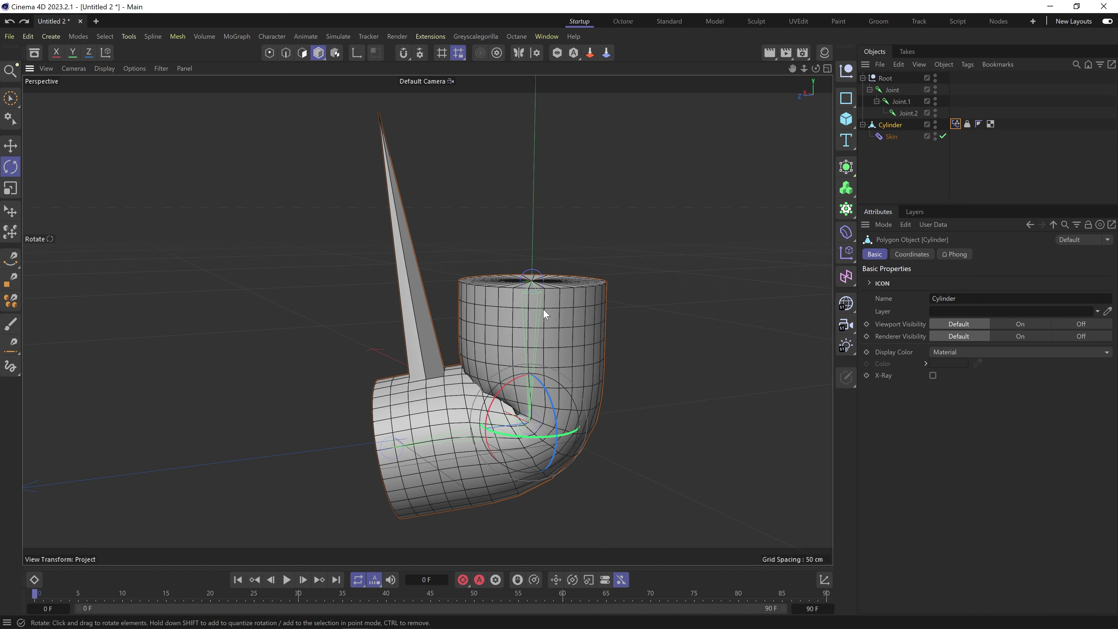
alt+middle_drag(543, 308, 552, 294)
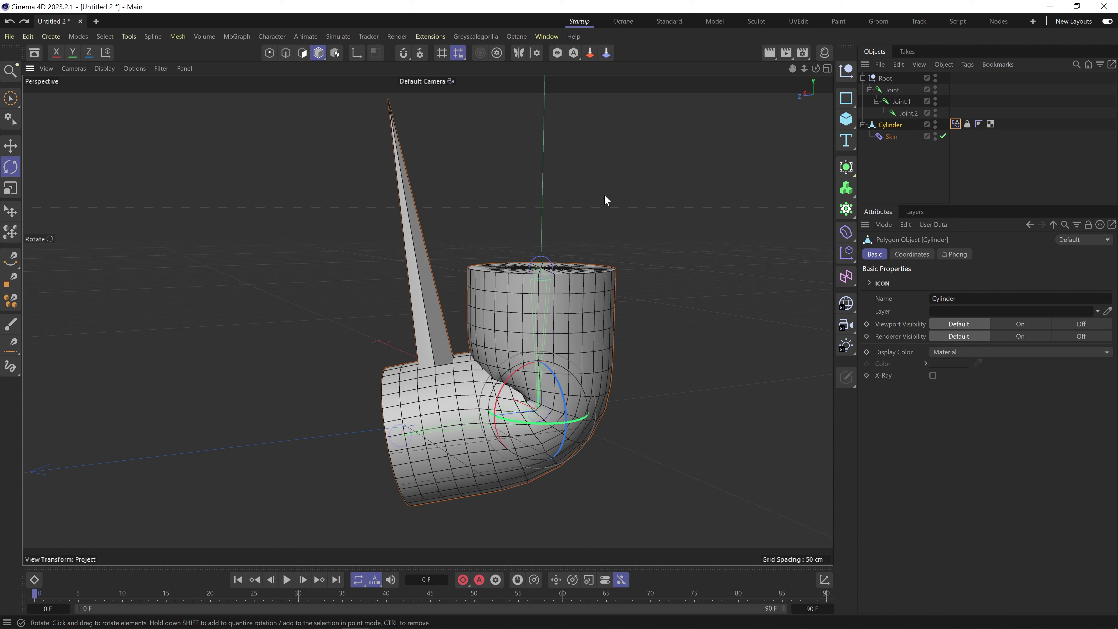
click(958, 120)
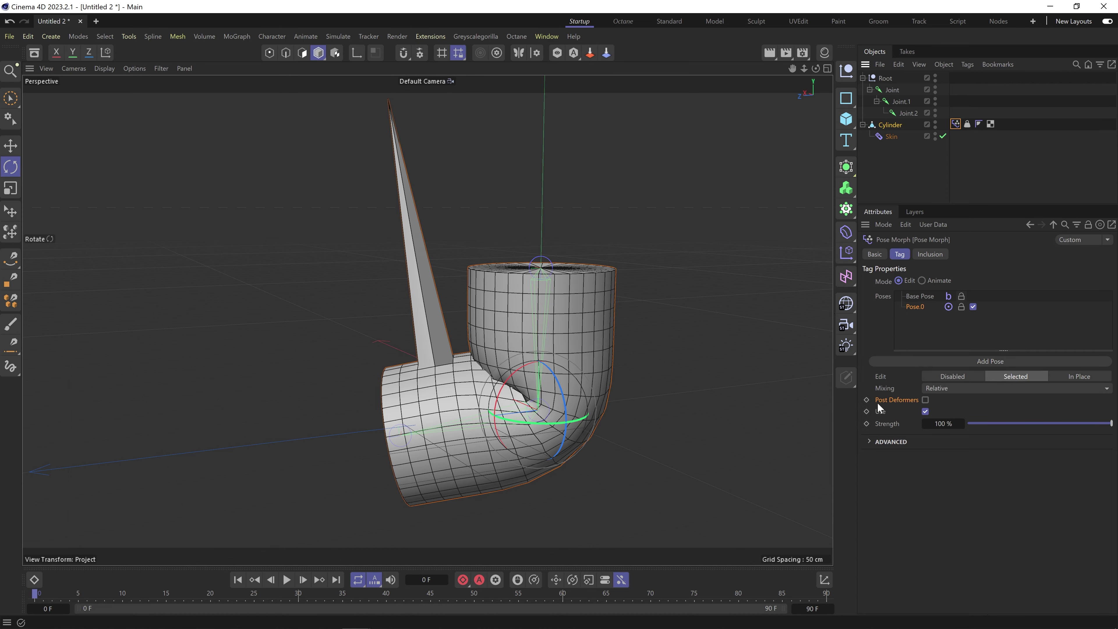
Rotate Joint.1 again and check how the spike follows the bent lower half.
click(901, 102)
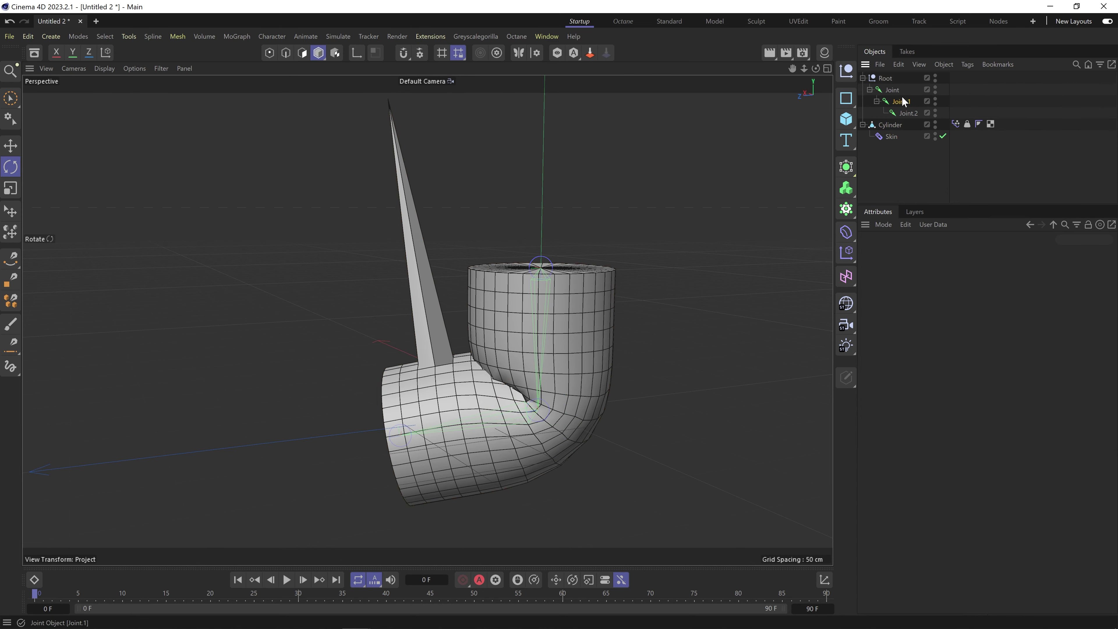
drag(483, 330, 435, 401)
scroll(495, 366, up, 2)
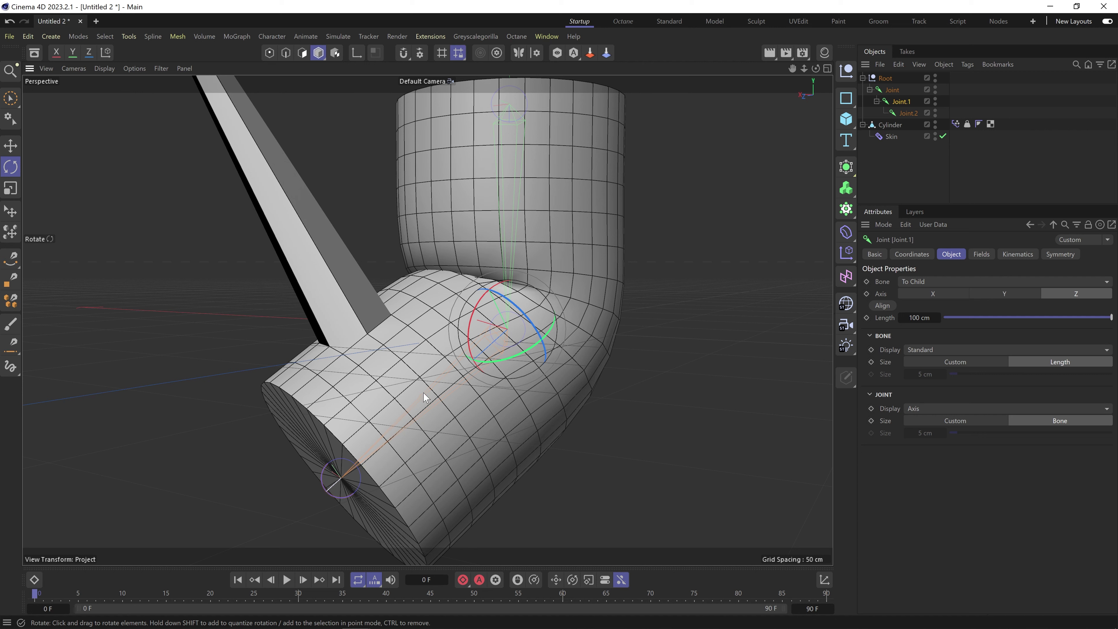
alt+middle_drag(411, 374, 472, 399)
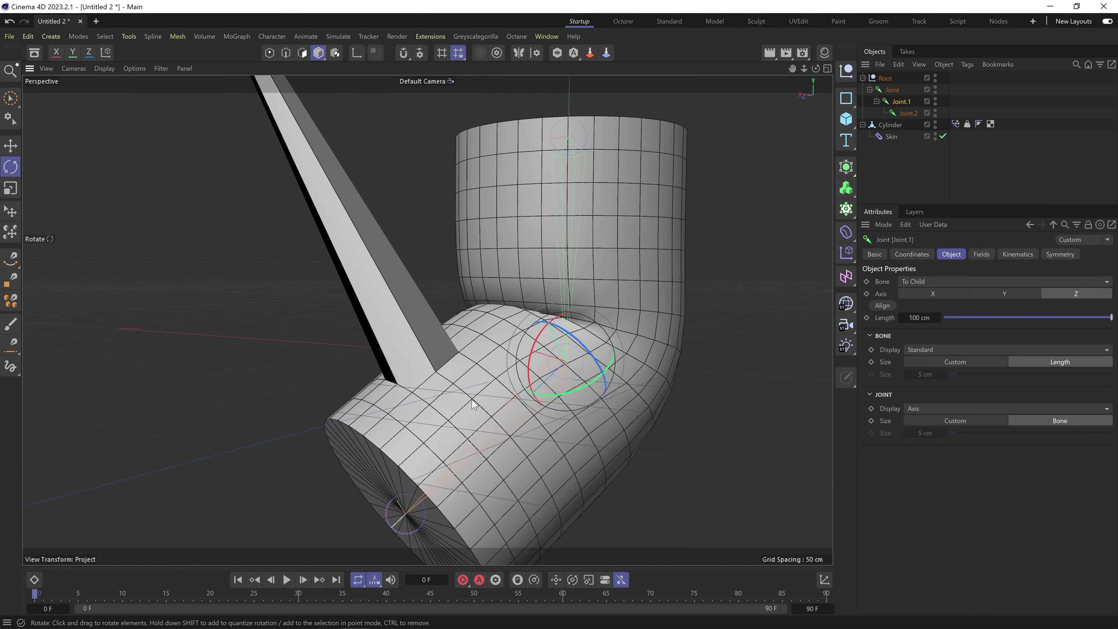
scroll(472, 399, down, 3)
alt+drag(472, 399, 435, 385)
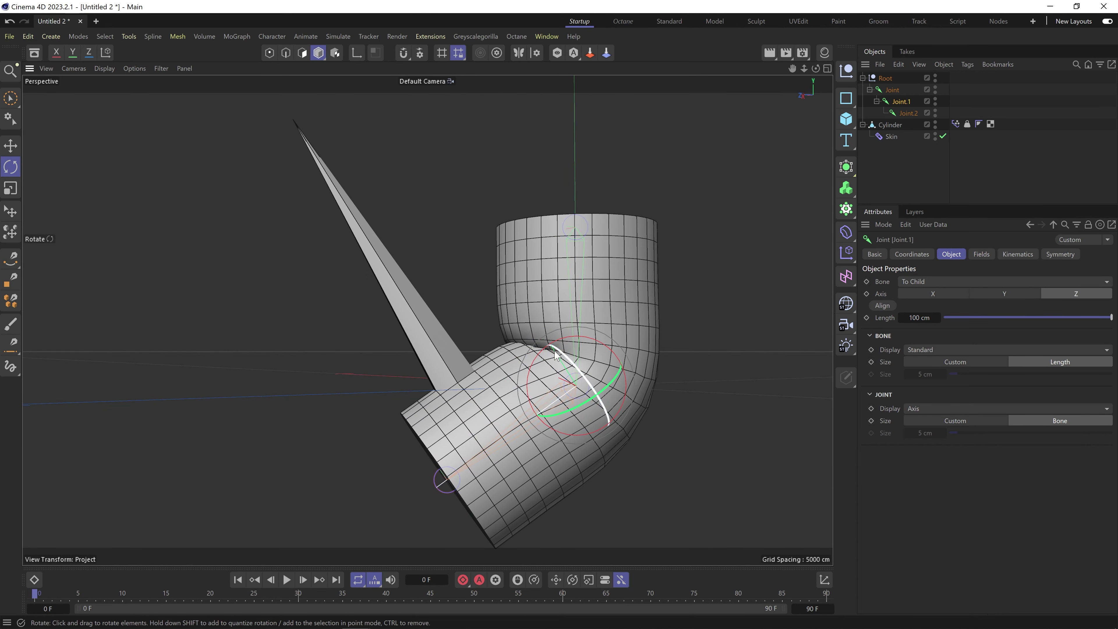
Reset the bind pose in the Weight tag and compare the Base Pose with Pose.0 on the straight cylinder.
click(966, 125)
click(1020, 281)
alt+drag(466, 290, 492, 344)
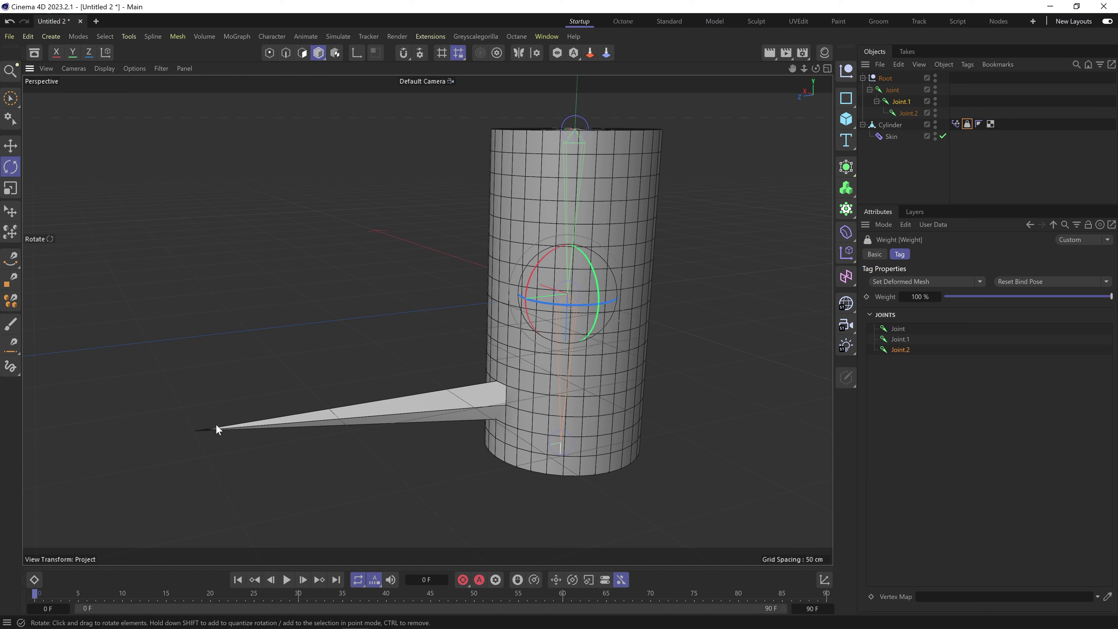
click(955, 124)
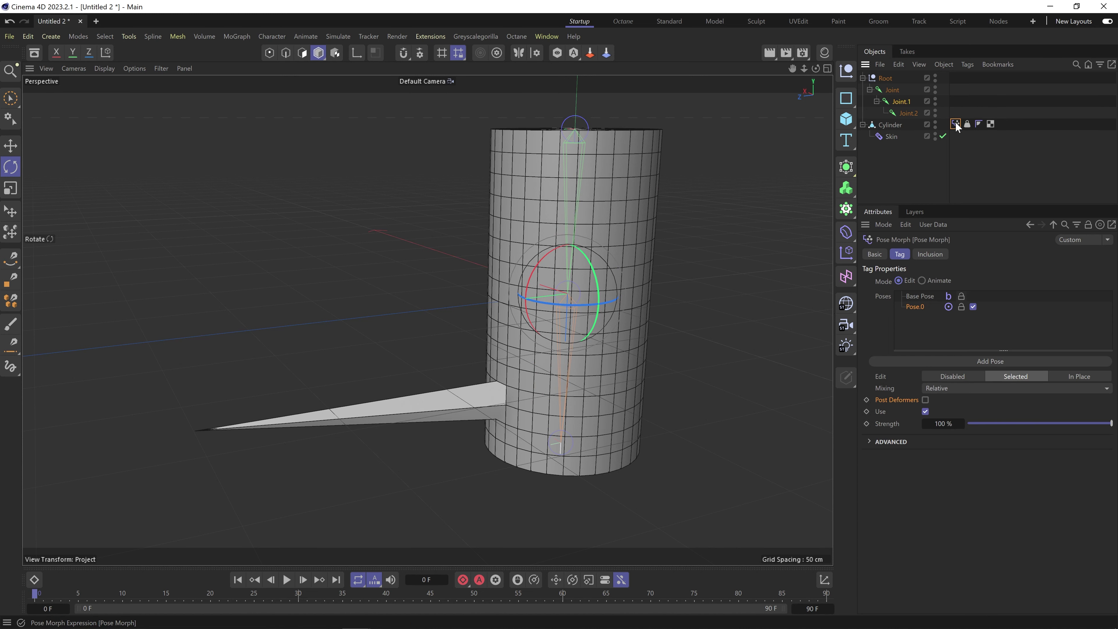
click(921, 296)
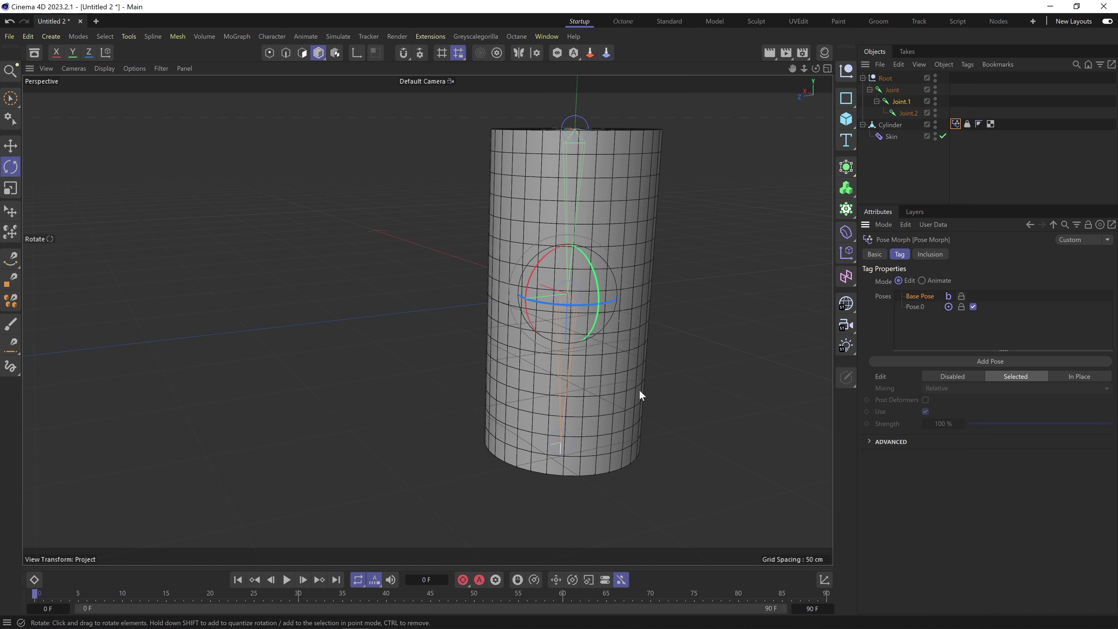
click(915, 307)
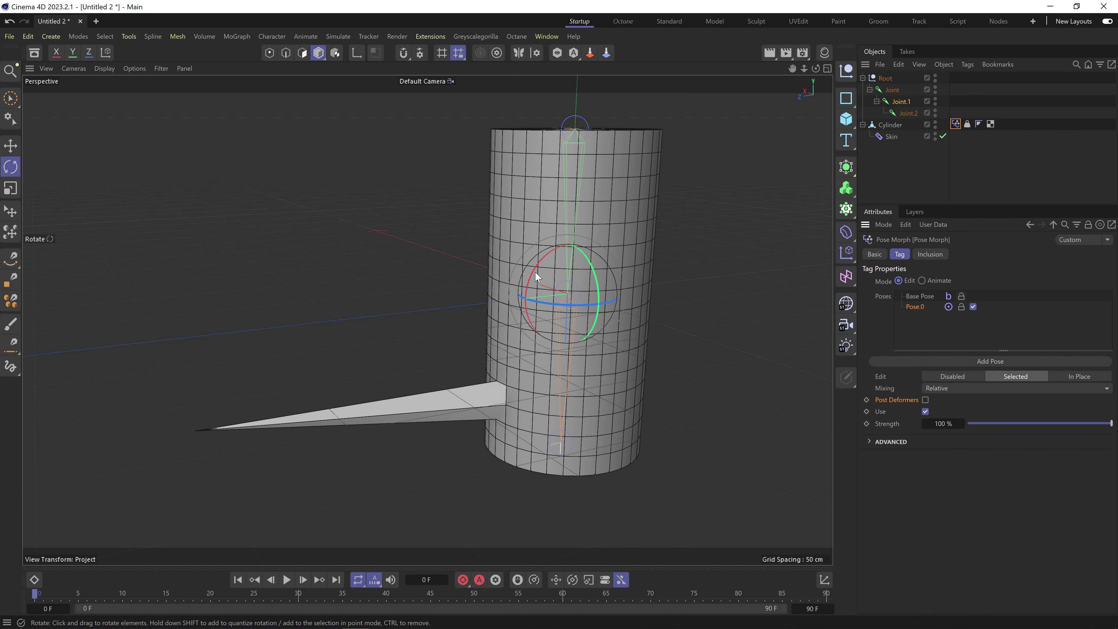
Bend the cylinder with Joint.1, return it to the bind pose, and inspect the spike on the straight mesh.
drag(534, 270, 578, 192)
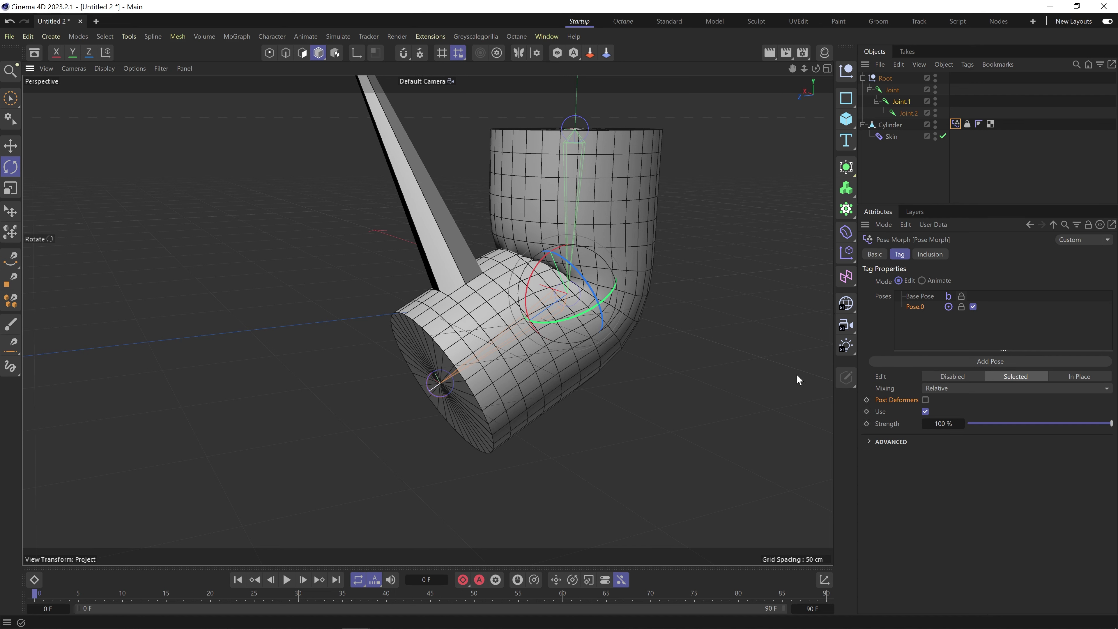
alt+middle_drag(483, 308, 475, 342)
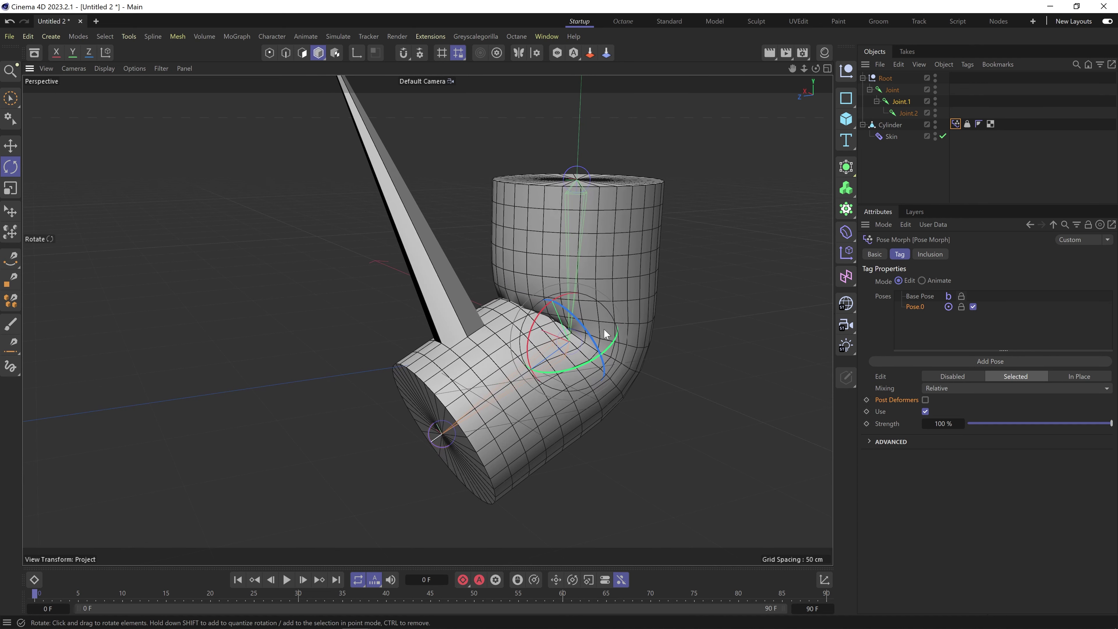
click(967, 124)
click(1031, 278)
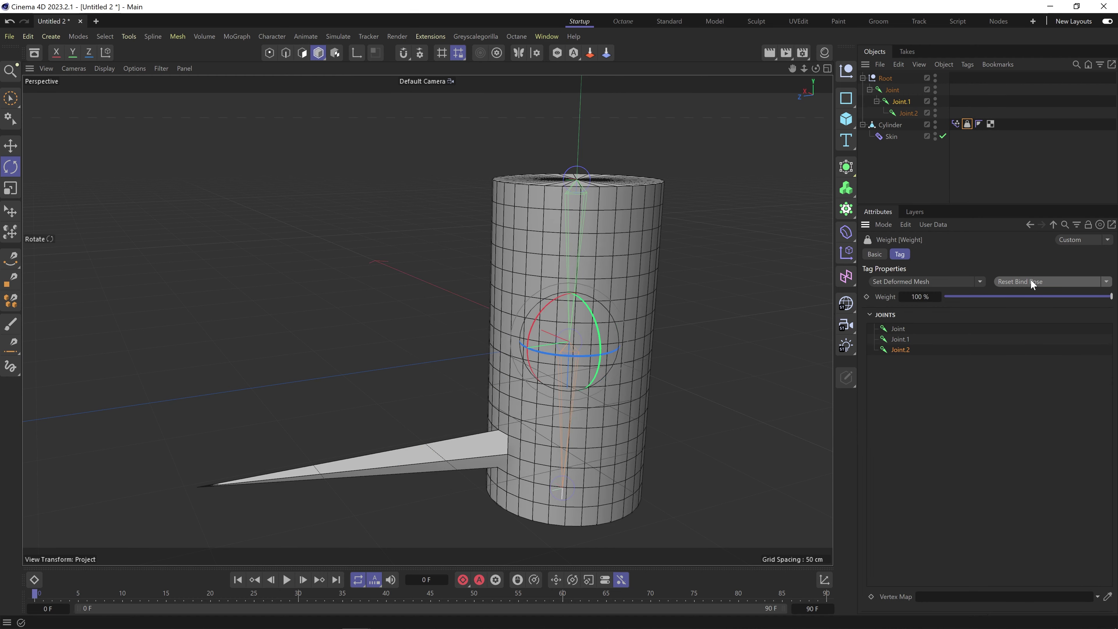
alt+middle_drag(545, 456, 571, 386)
alt+drag(548, 352, 528, 354)
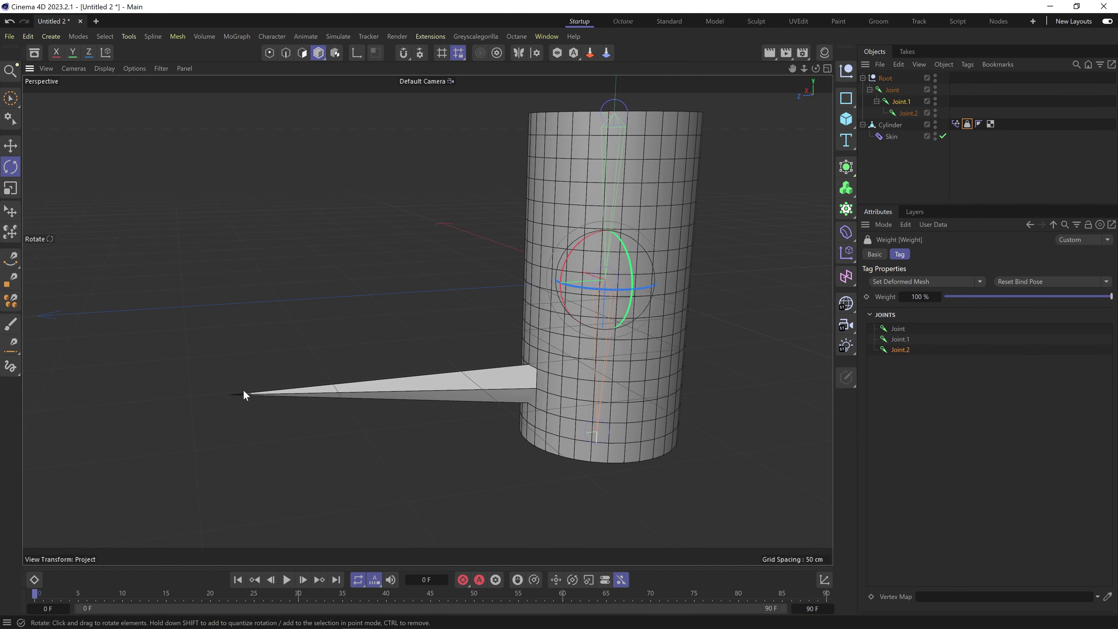
alt+middle_drag(649, 335, 647, 364)
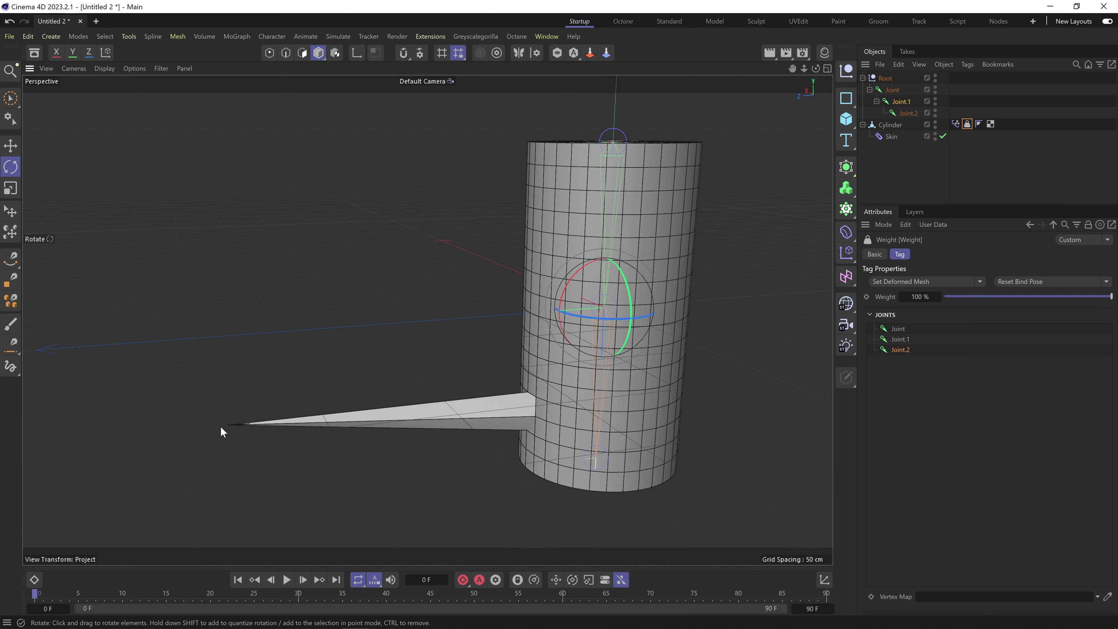
Rotate Joint.1 so the lower half of the cylinder bends upward together with the spike.
click(884, 103)
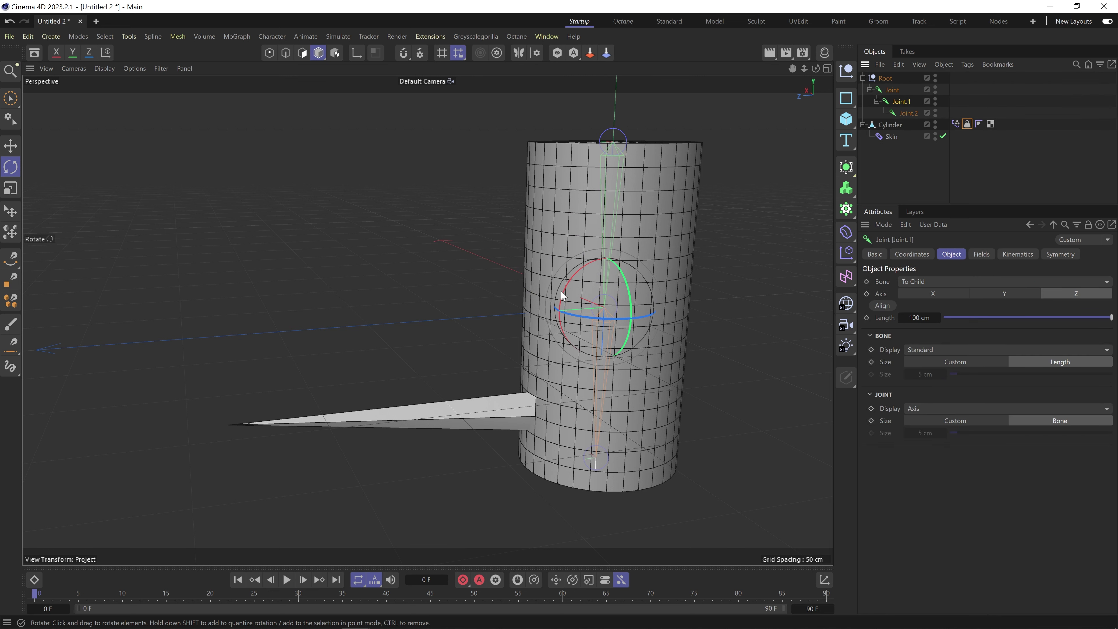
drag(563, 296, 555, 359)
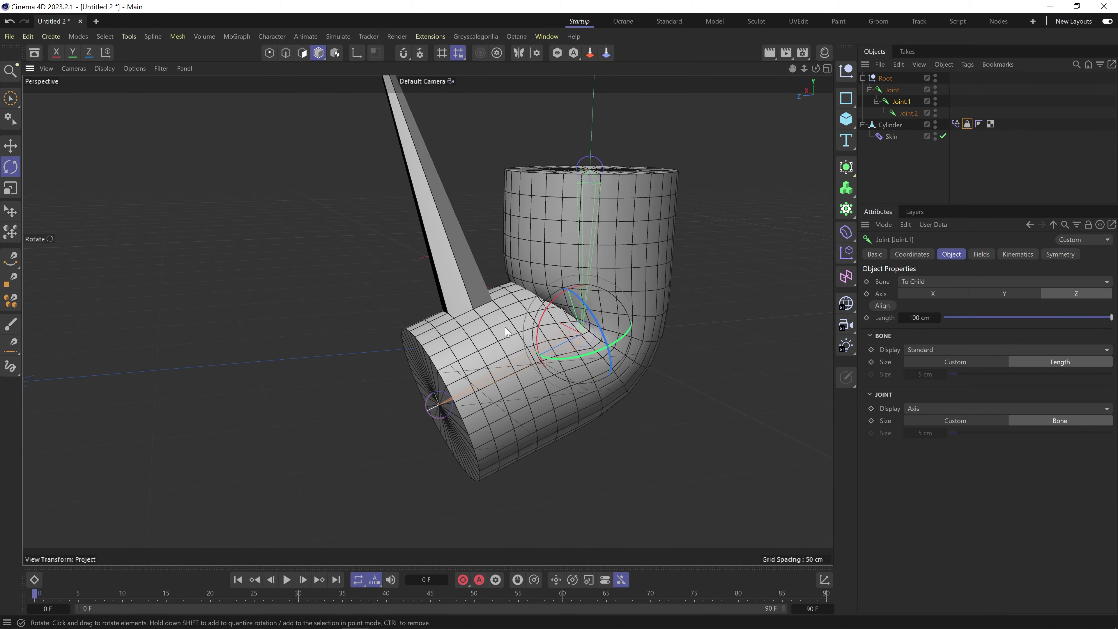
alt+drag(442, 314, 467, 350)
alt+middle_drag(468, 350, 484, 449)
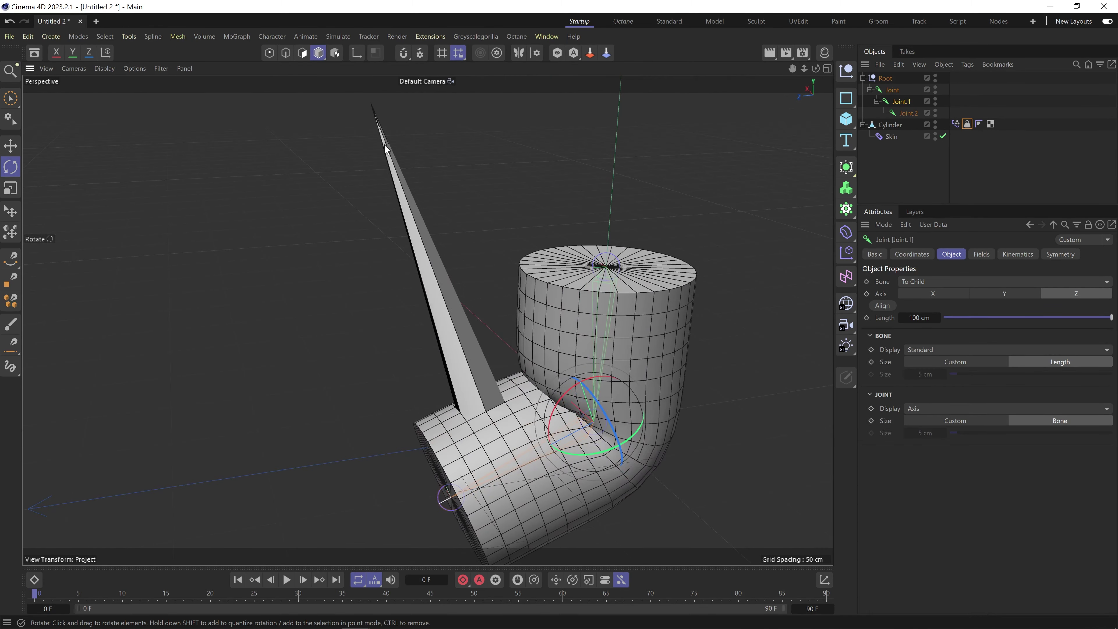
drag(609, 423, 604, 455)
alt+middle_drag(510, 412, 486, 355)
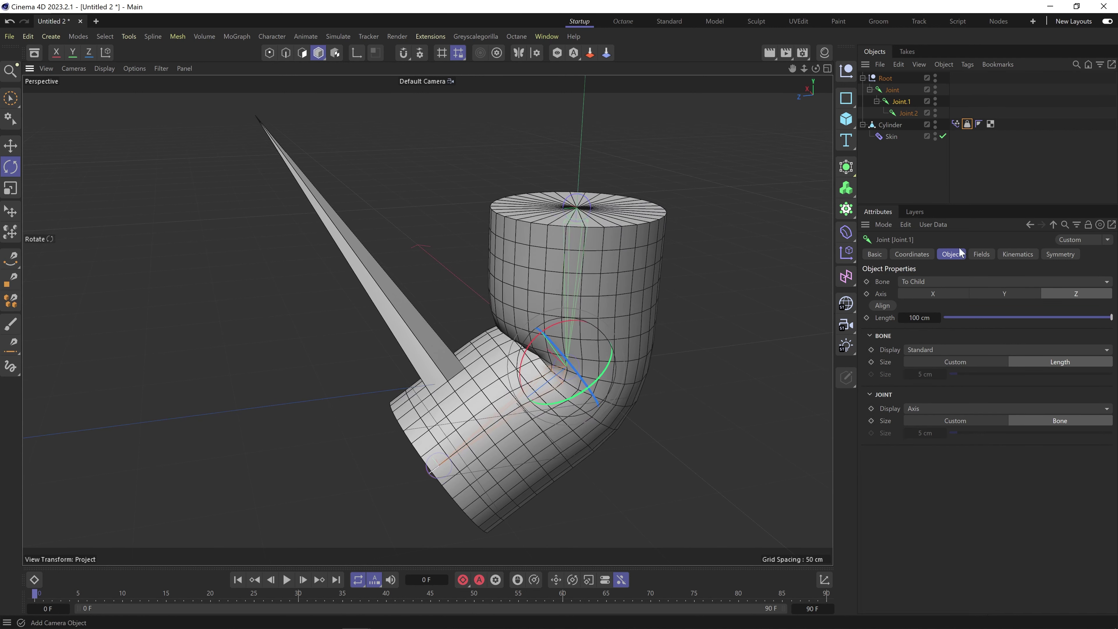
Enable Post Deformers for Pose.0 in the Pose Morph tag.
click(955, 123)
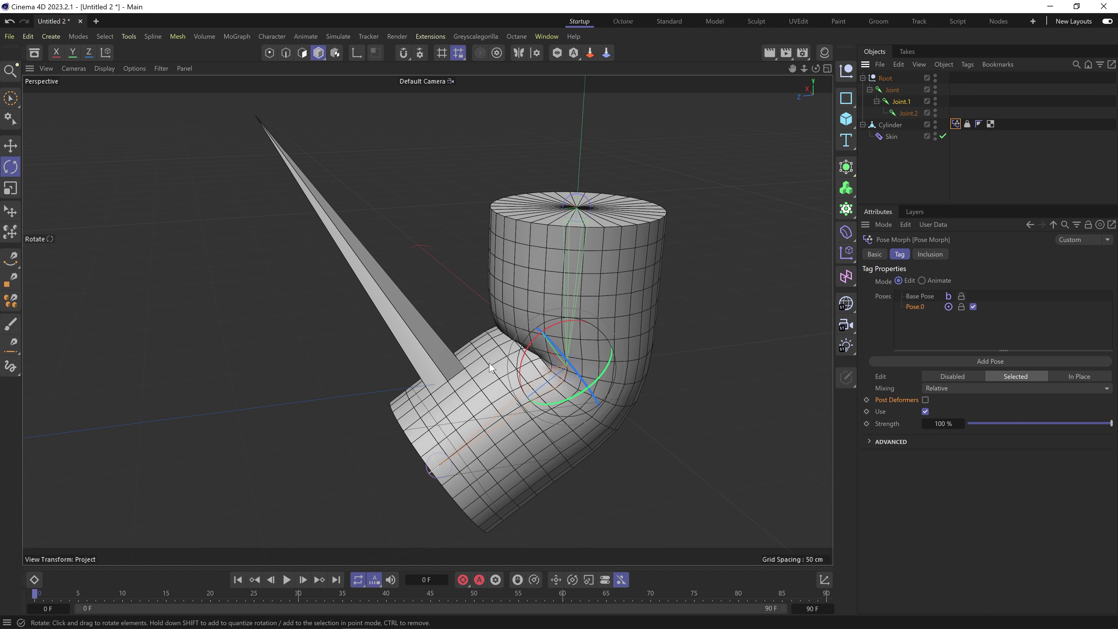
click(925, 399)
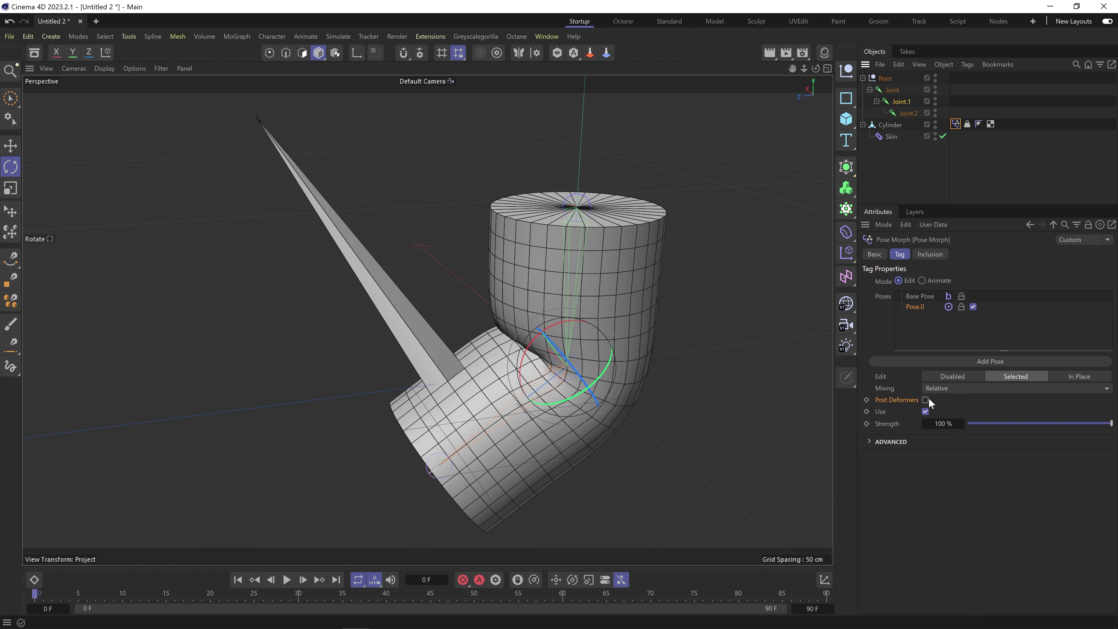
alt+middle_drag(363, 361, 422, 320)
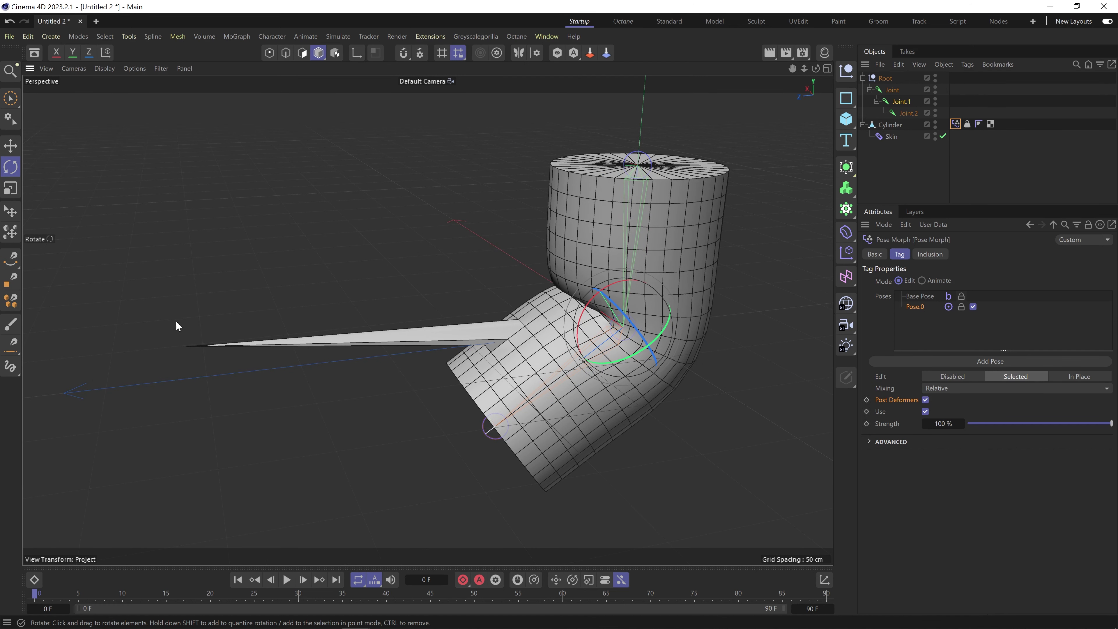
With Post Deformers on, partly straighten Joint.1 and reset the bind pose from the Weight tag.
click(898, 101)
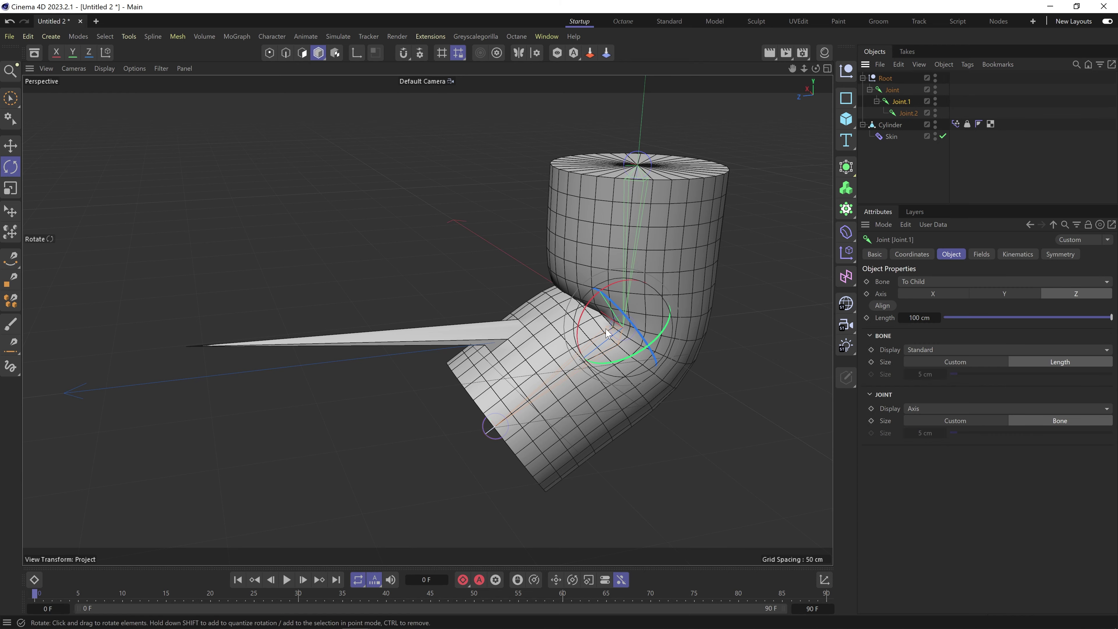
alt+drag(519, 375, 584, 380)
click(966, 125)
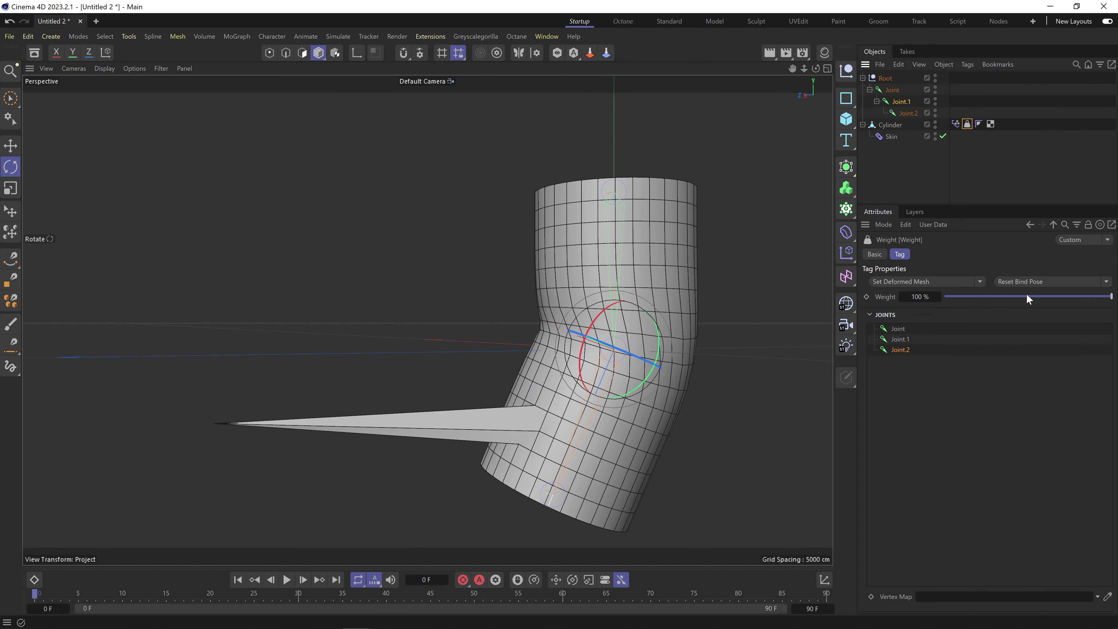
click(1024, 284)
alt+middle_drag(631, 449, 627, 377)
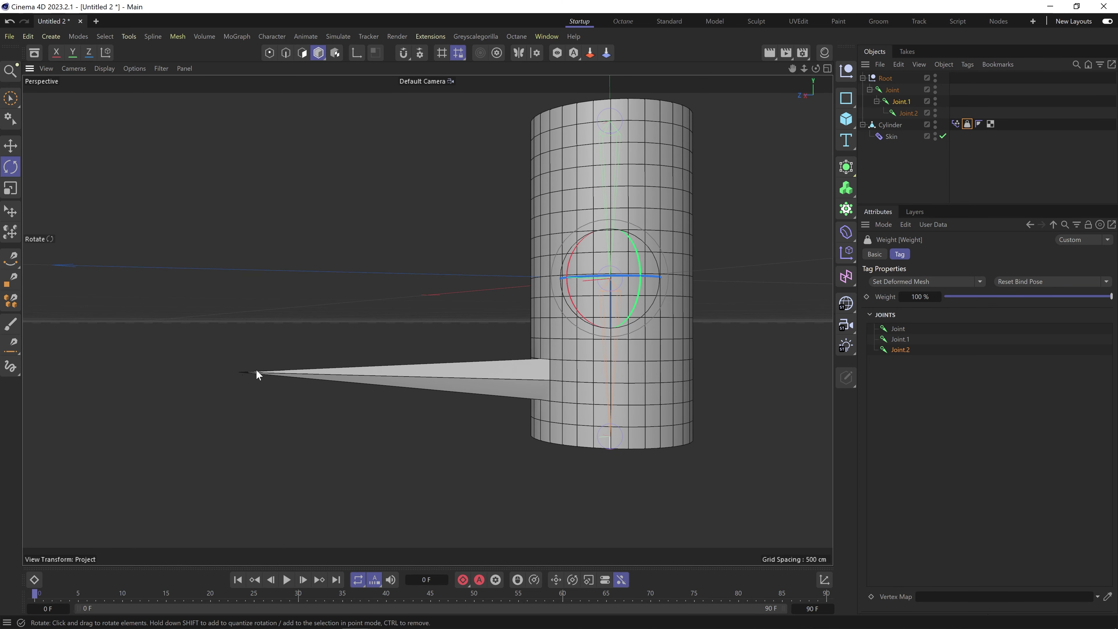
Inspect the spike from several sides of the straight cylinder, and bend Joint.1 to test the post-deformer pose.
alt+drag(659, 325, 469, 372)
alt+drag(733, 339, 525, 367)
alt+drag(594, 346, 740, 288)
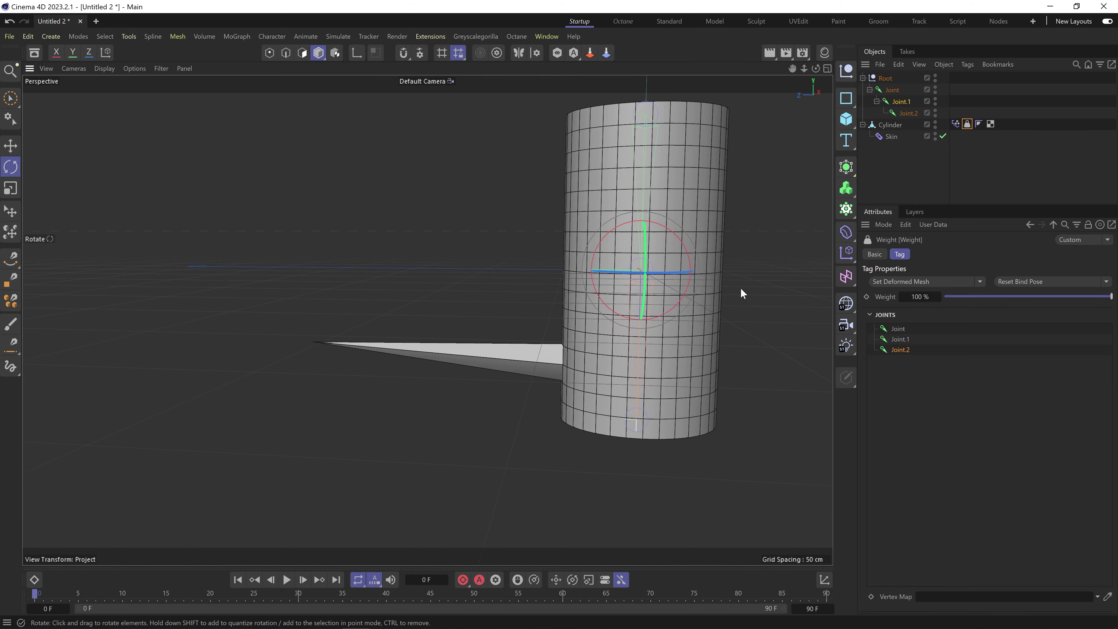
alt+drag(597, 357, 233, 308)
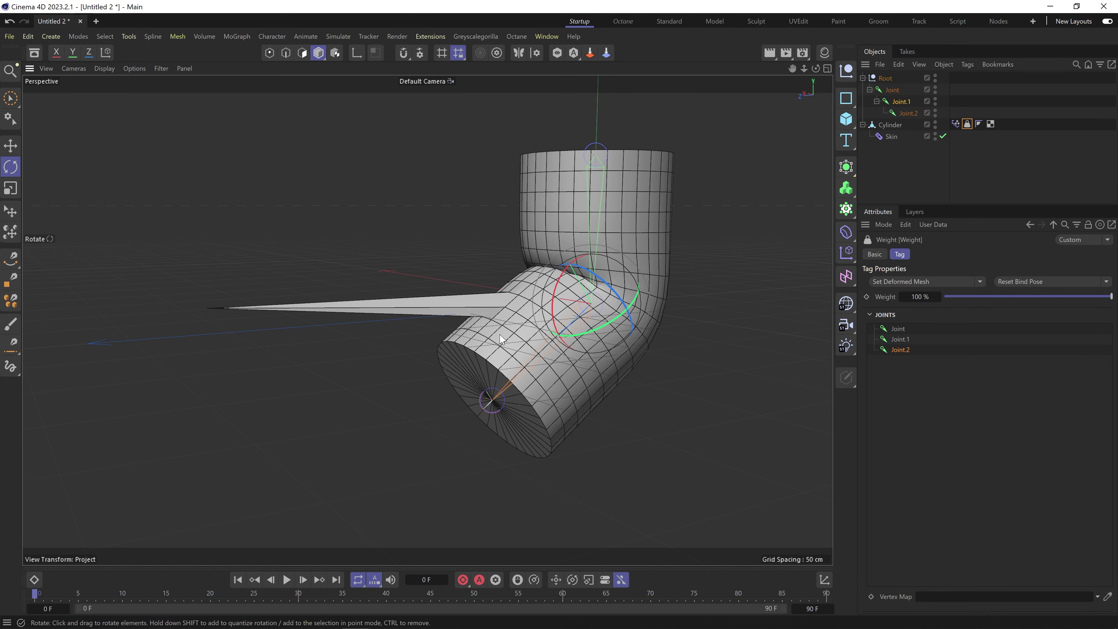
Rotate Joint.1 further around the bend to test the post-deformer pose, and reset the bind pose from the Weight tag.
alt+drag(493, 343, 515, 350)
alt+middle_drag(515, 350, 505, 392)
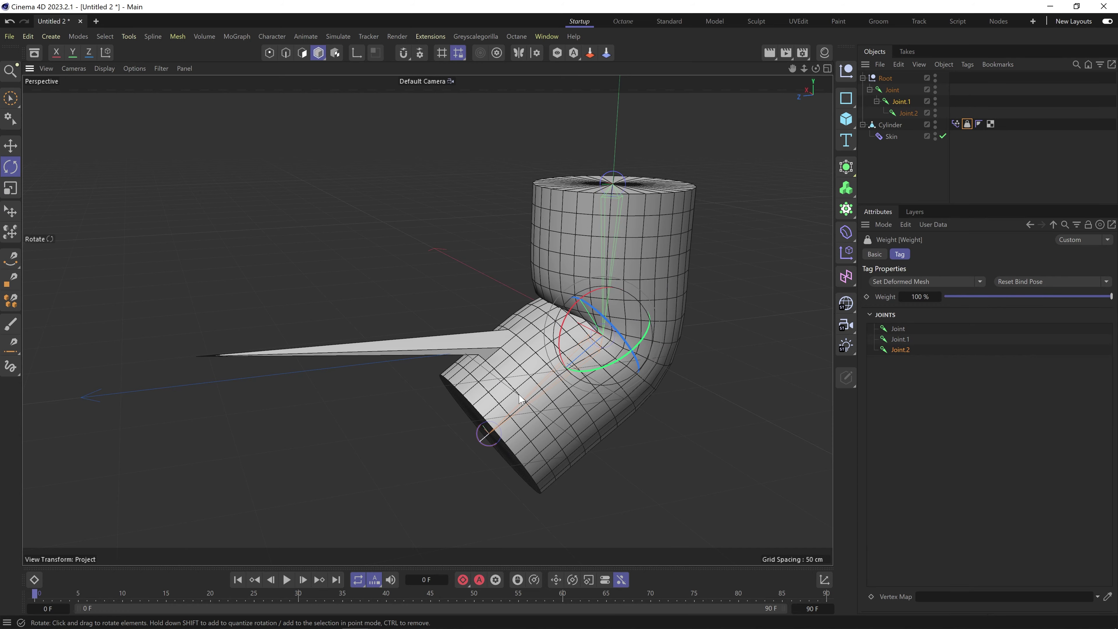
drag(556, 363, 642, 353)
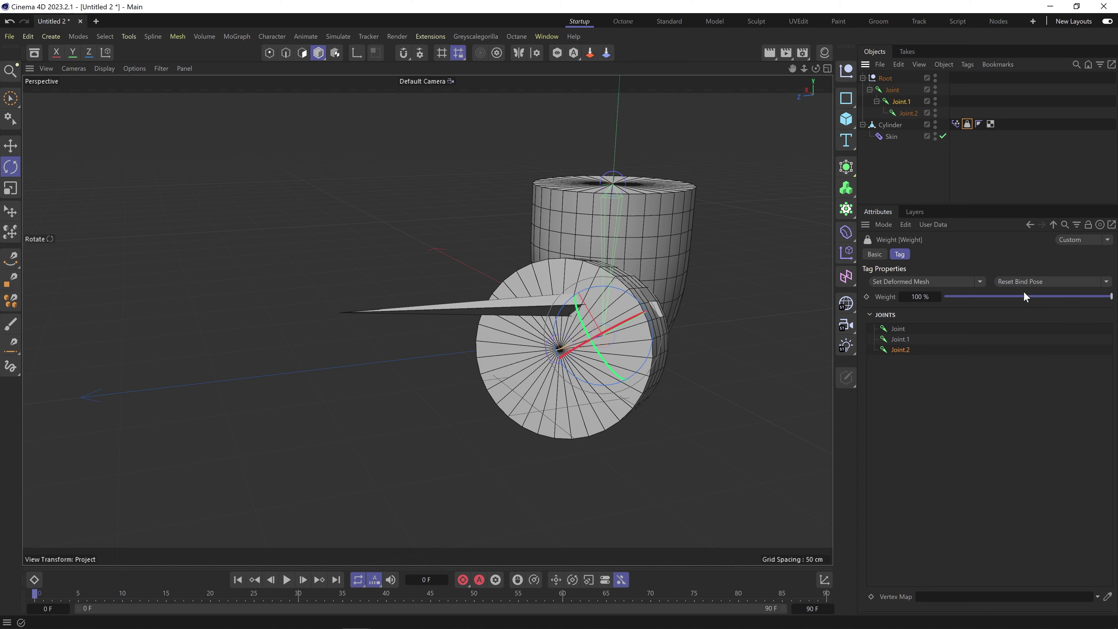
click(1011, 281)
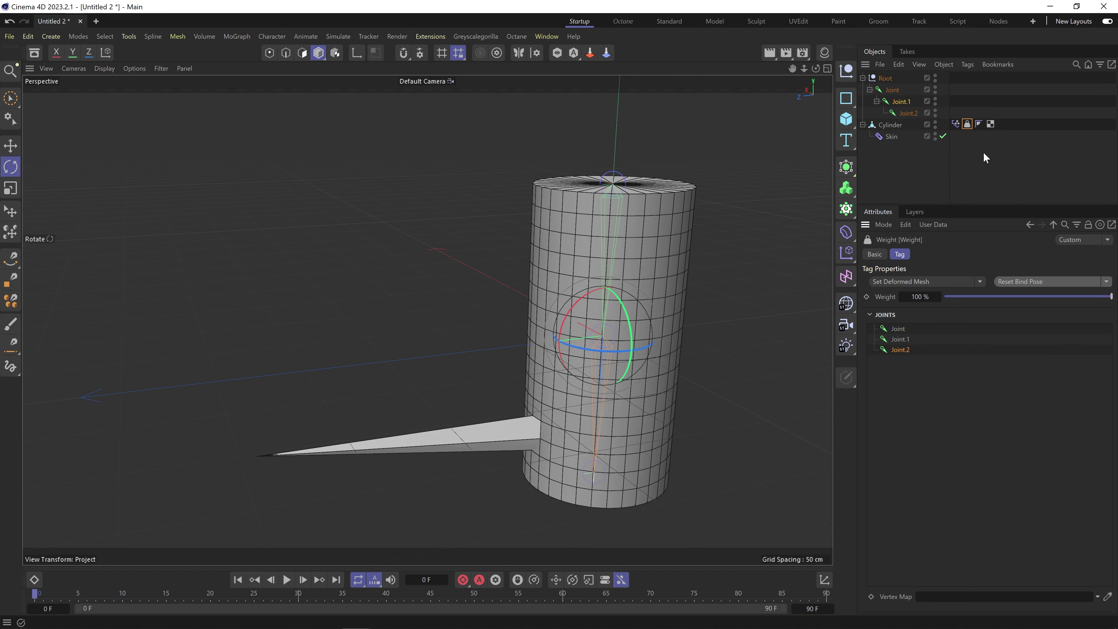
Delete Pose.0 from the cylinder's Pose Morph tag.
click(955, 124)
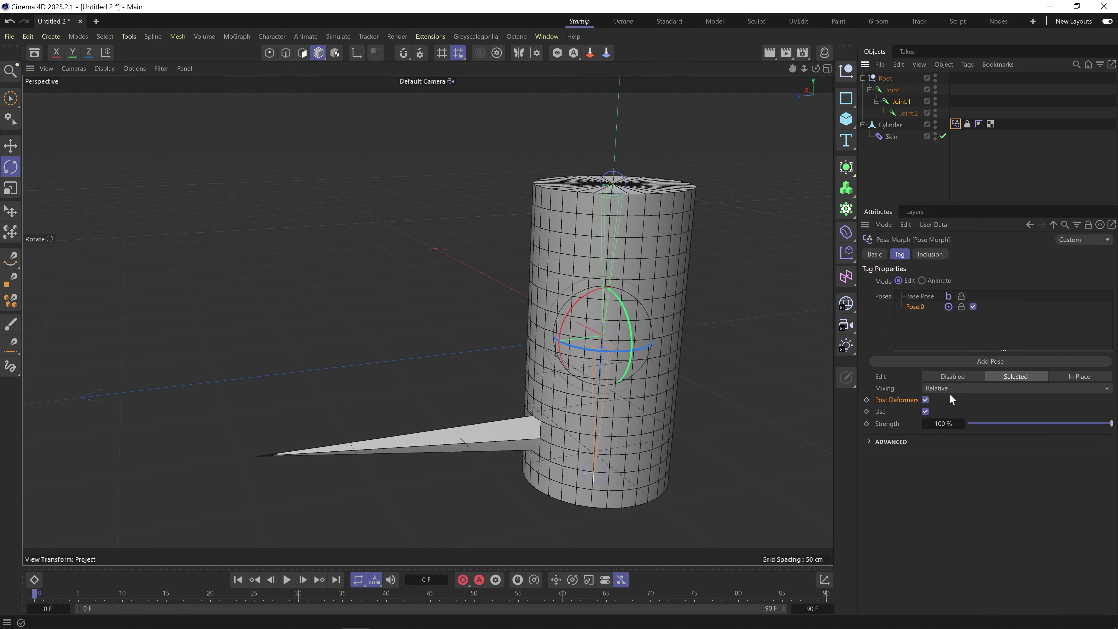
alt+middle_drag(627, 420, 601, 334)
alt+right_drag(542, 337, 568, 342)
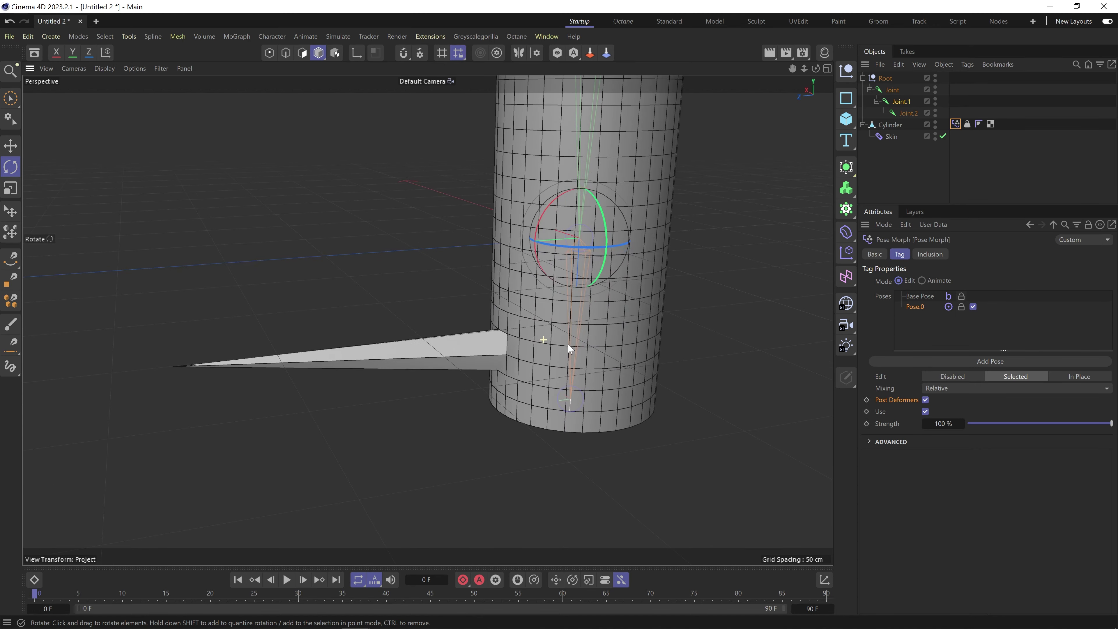
alt+drag(499, 353, 539, 329)
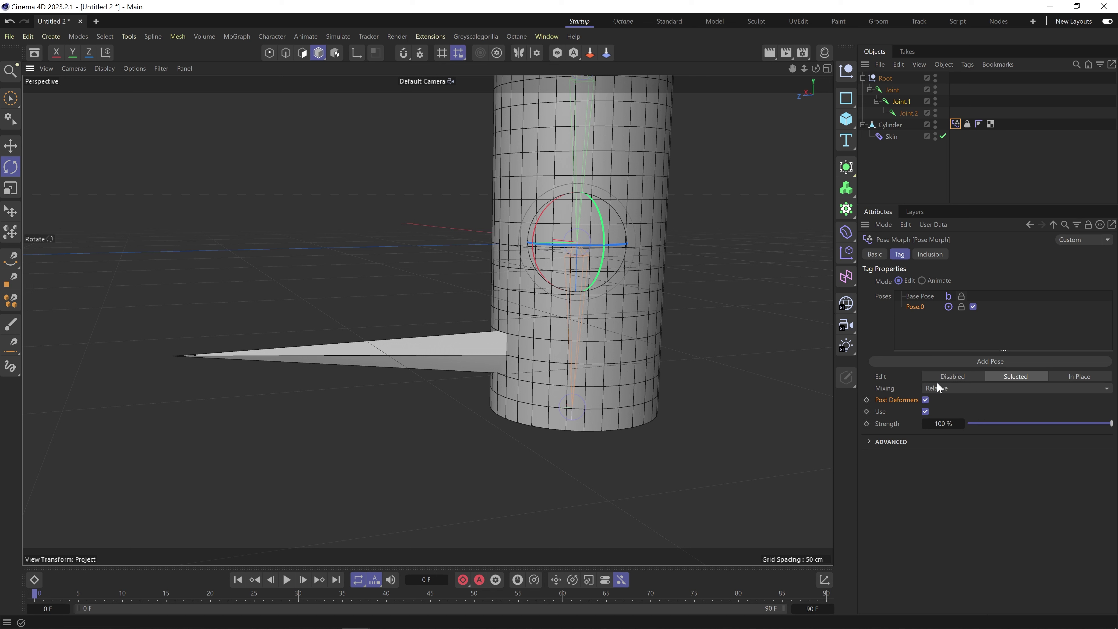
key(Delete)
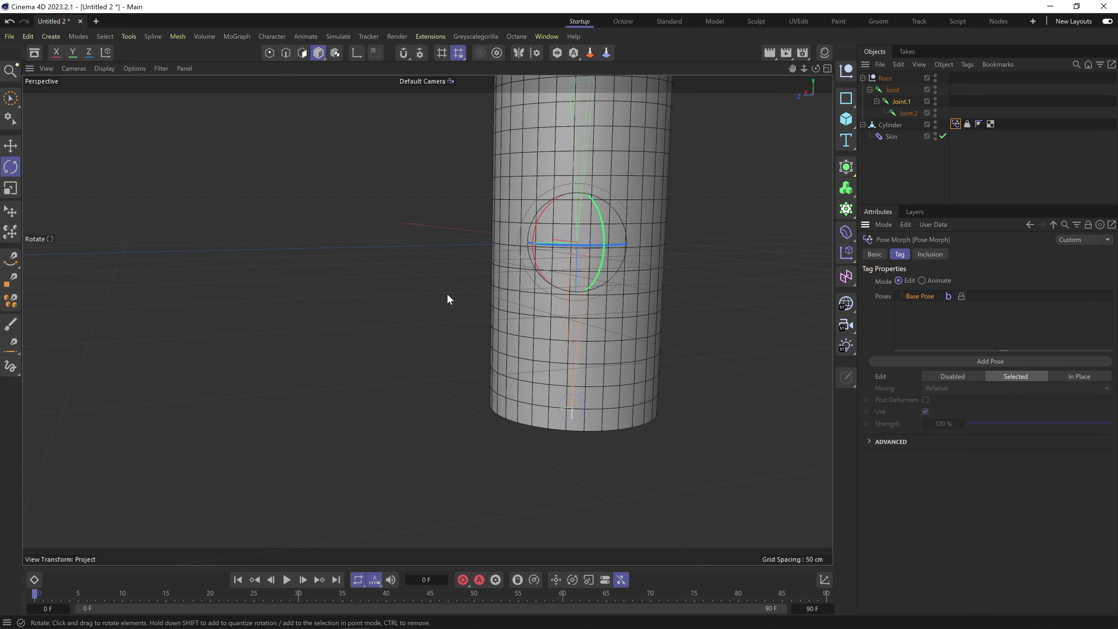
Rotate Joint.1 so the lower half of the plain cylinder bends upward.
alt+middle_drag(449, 257, 424, 335)
click(886, 175)
click(892, 103)
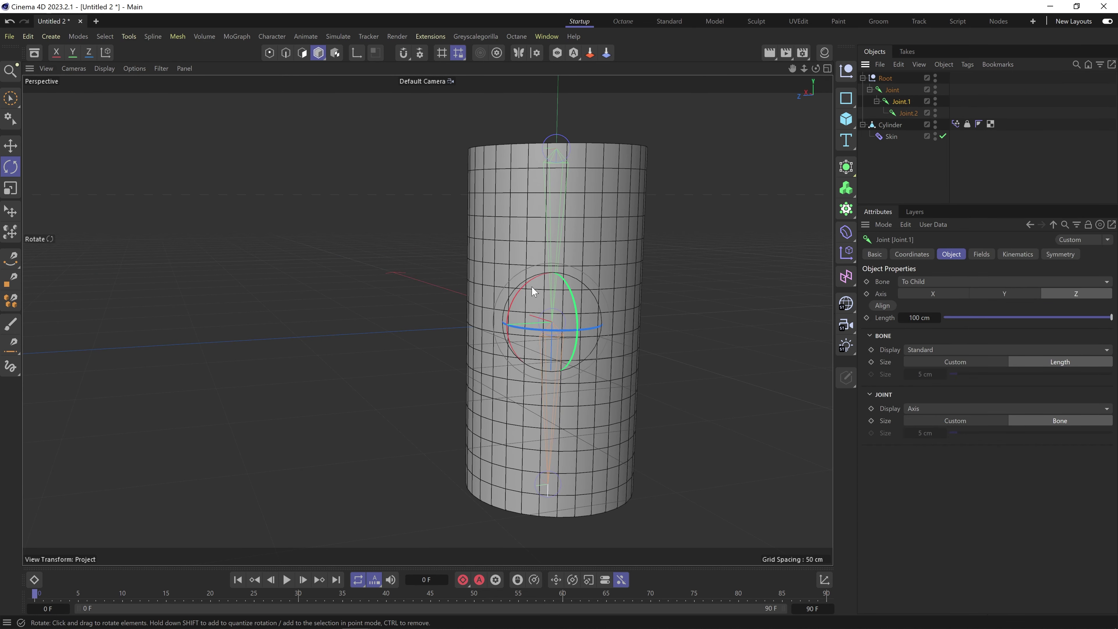
drag(511, 310, 537, 217)
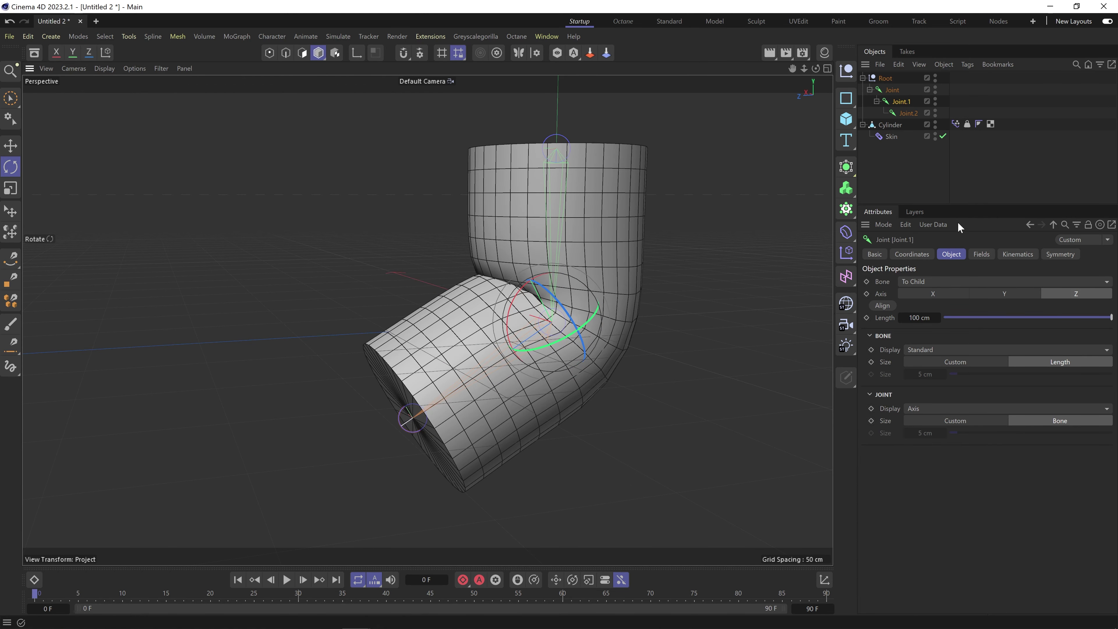
Add a new pose in the Pose Morph tag and set its mixing to Correctional PSD.
click(955, 124)
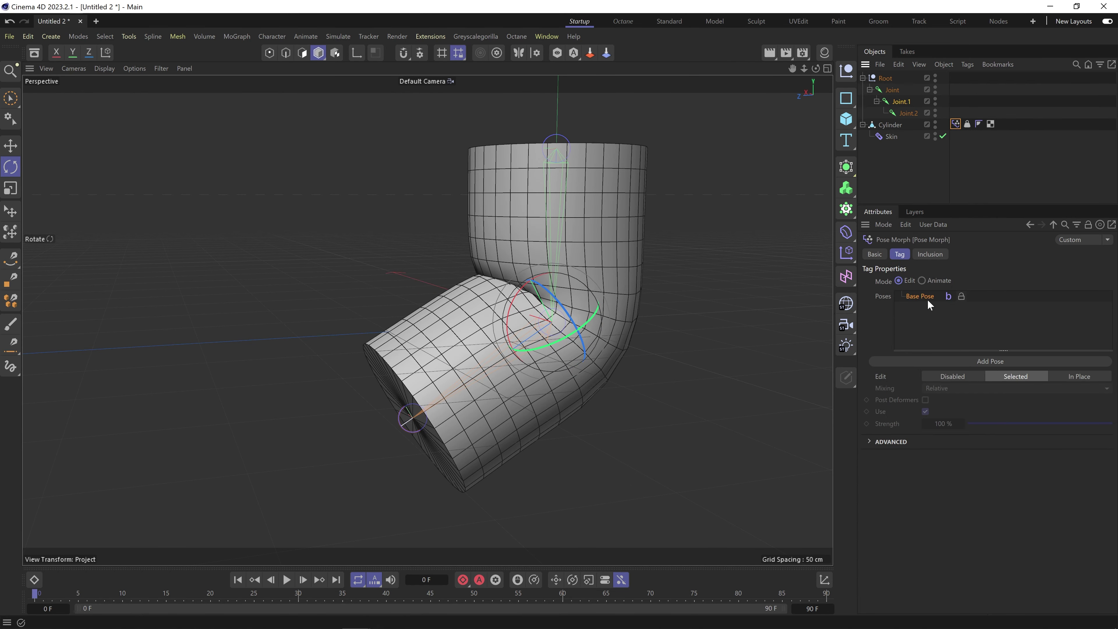
click(965, 358)
click(934, 389)
click(968, 467)
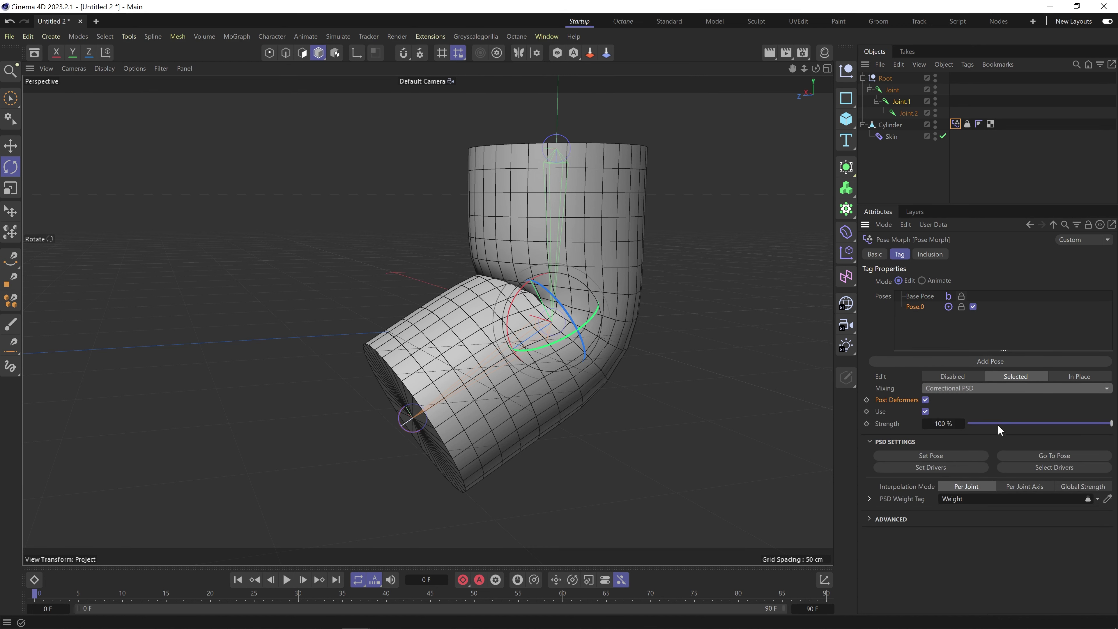
Pull one point on the cylinder's bent lower half up and outward to form a spike.
click(893, 127)
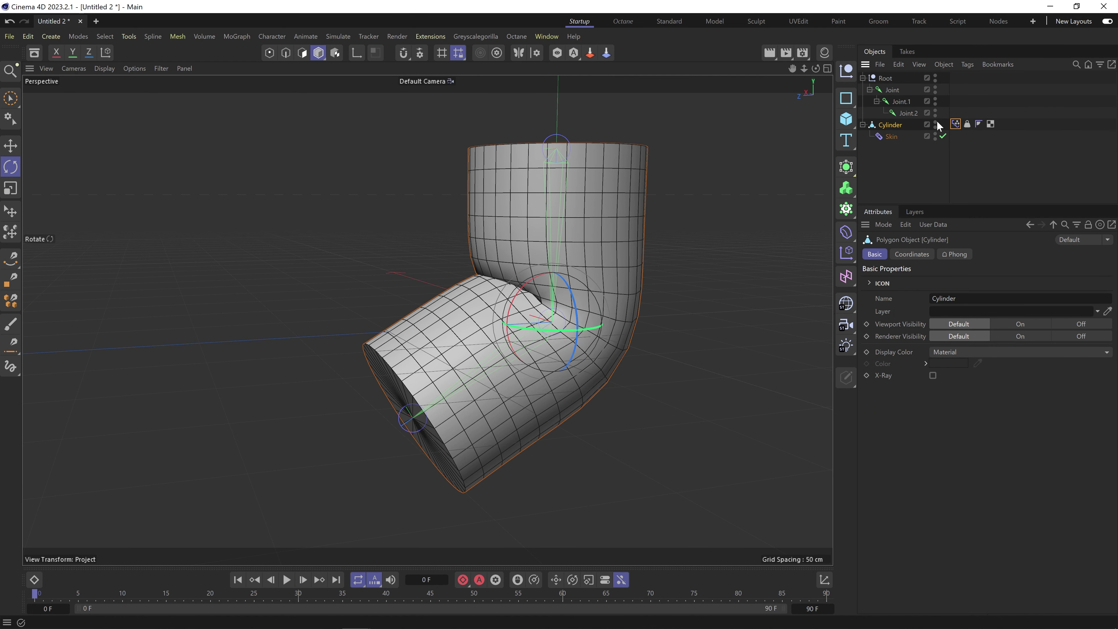
click(271, 54)
key(e)
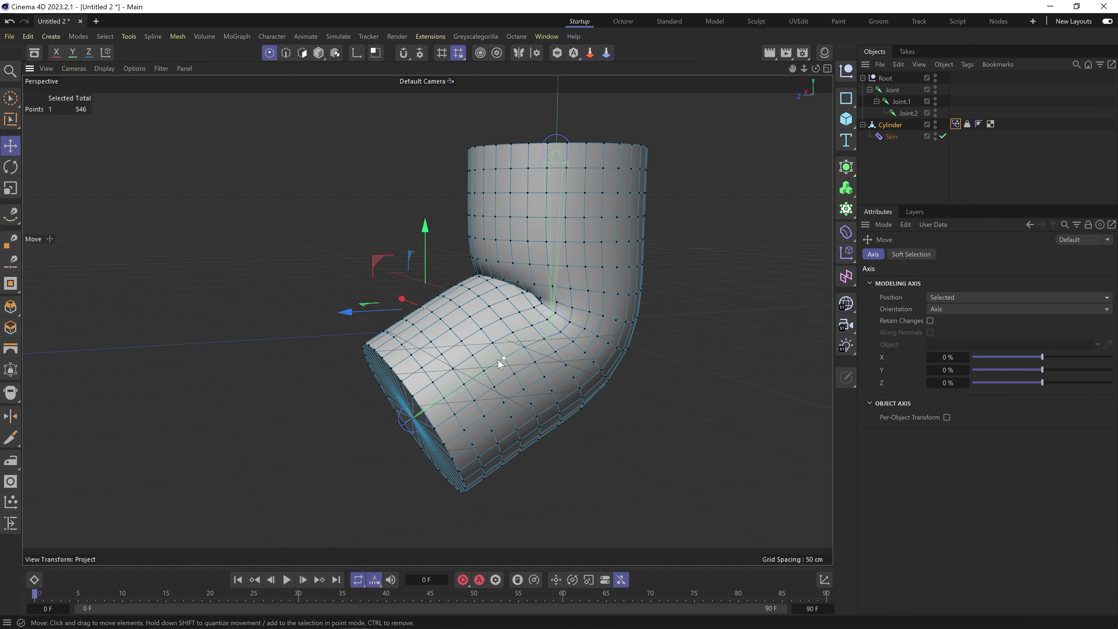
drag(489, 361, 459, 338)
drag(477, 341, 395, 239)
click(460, 307)
Store the bent joint position with Set Pose for Pose.0, and rotate Joint.1 slightly in Model mode.
click(955, 124)
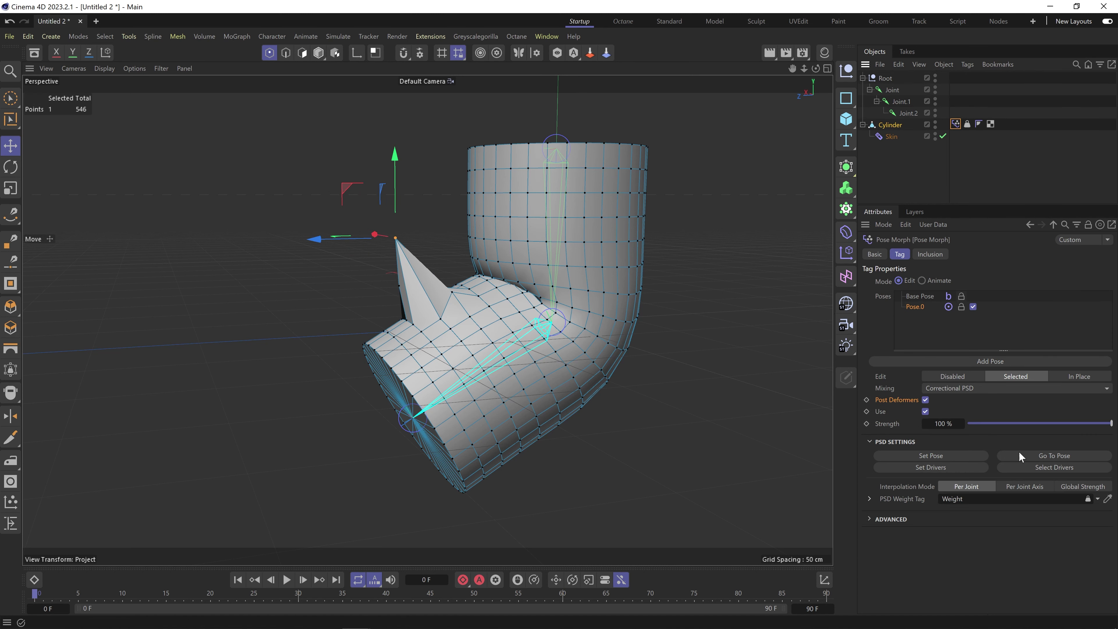
click(926, 457)
click(904, 103)
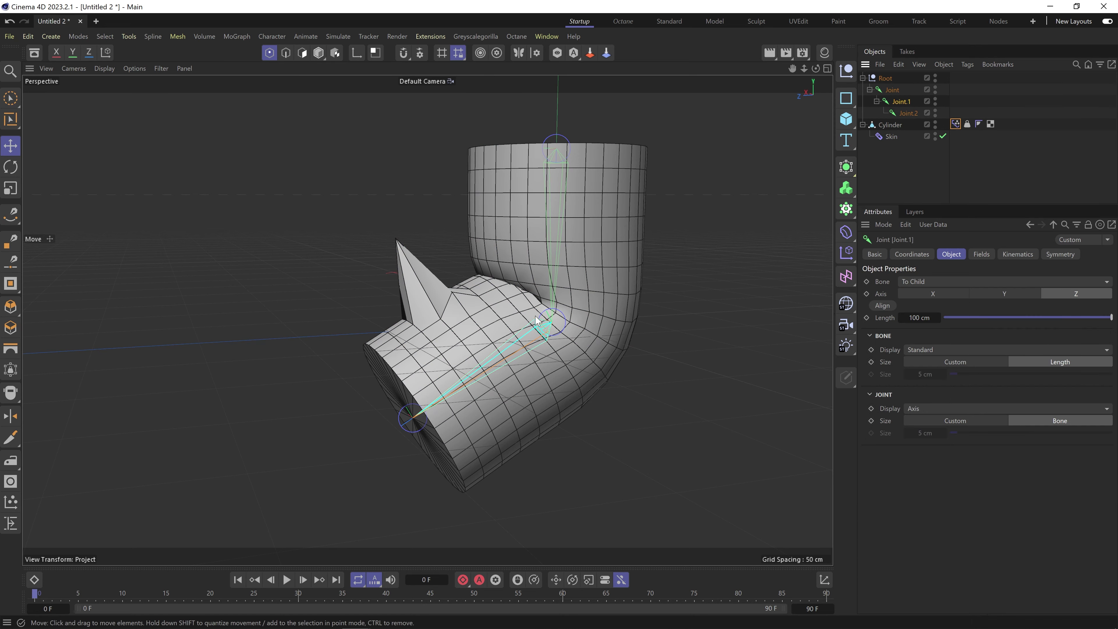
key(r)
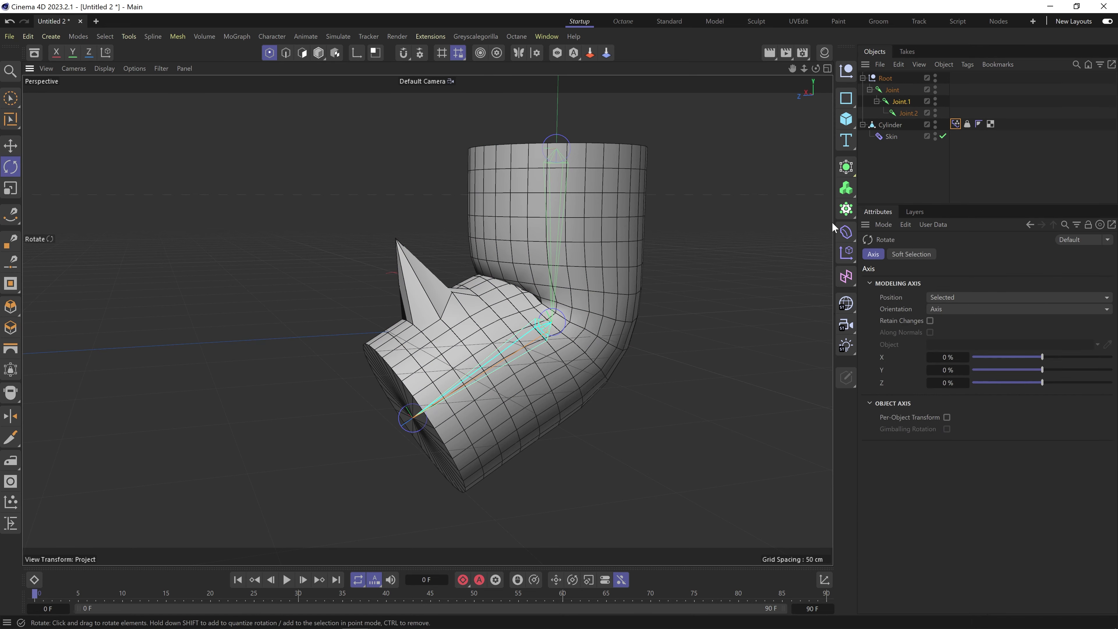
click(320, 55)
mouse_move(512, 295)
mouse_down()
mouse_move(505, 350)
mouse_move(512, 300)
mouse_up()
Try to rotate the selected cylinder while examining the spike up close, and undo the rotation.
click(967, 124)
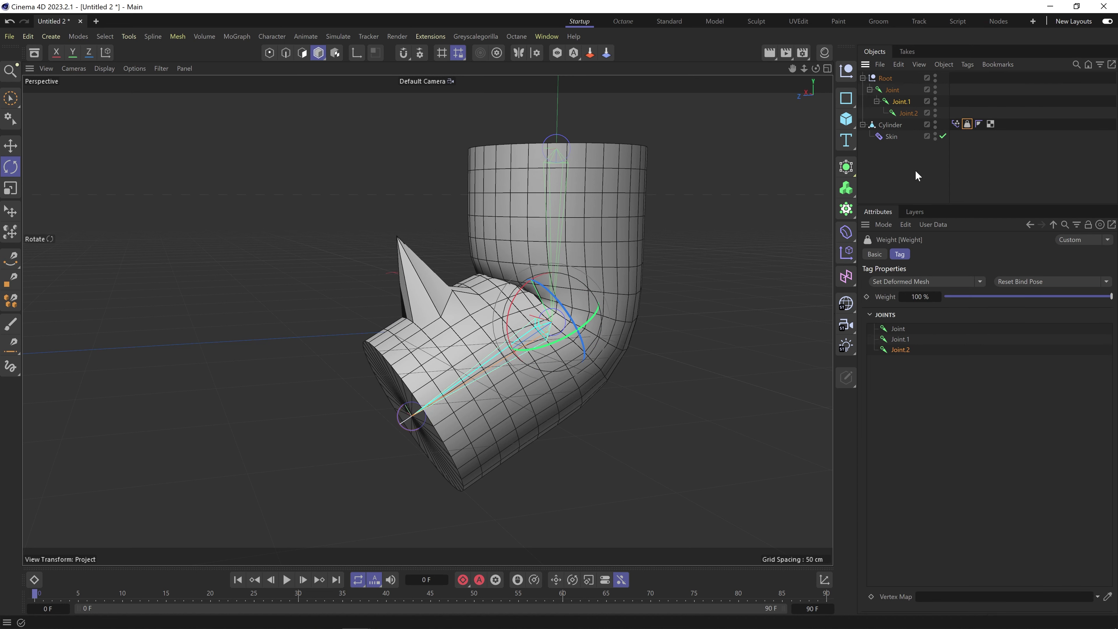
click(897, 126)
click(954, 123)
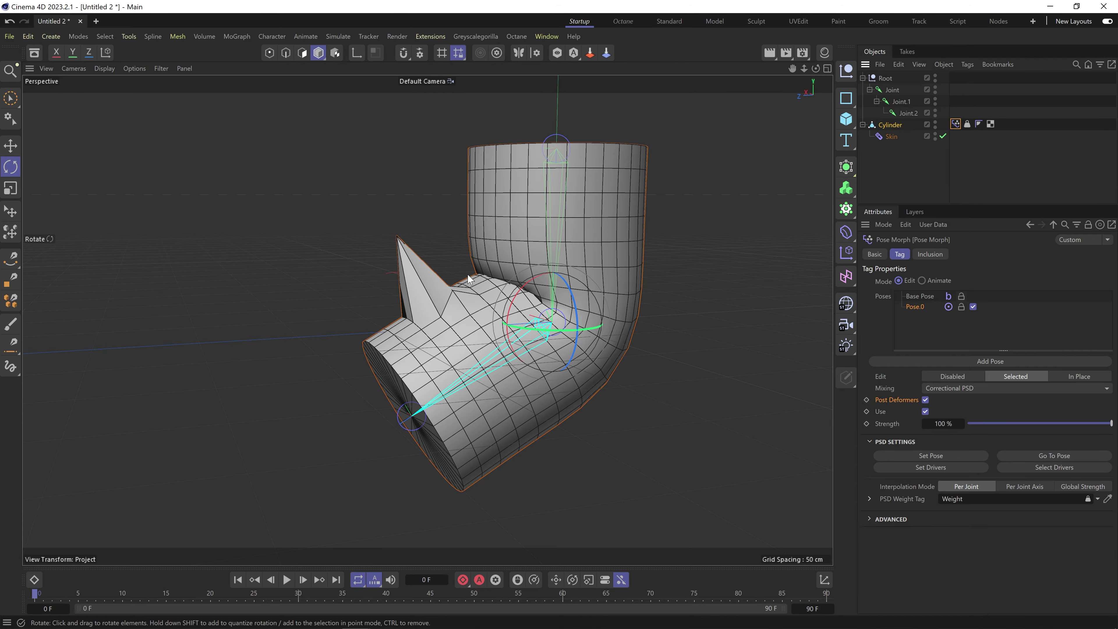
scroll(468, 276, up, 4)
alt+drag(475, 281, 527, 330)
alt+drag(420, 275, 444, 266)
drag(500, 295, 544, 331)
key(ctrl+z)
Select Joint.1, show the Pose.0 settings, and inspect the bent cylinder with its Correctional PSD spike from several sides.
click(901, 102)
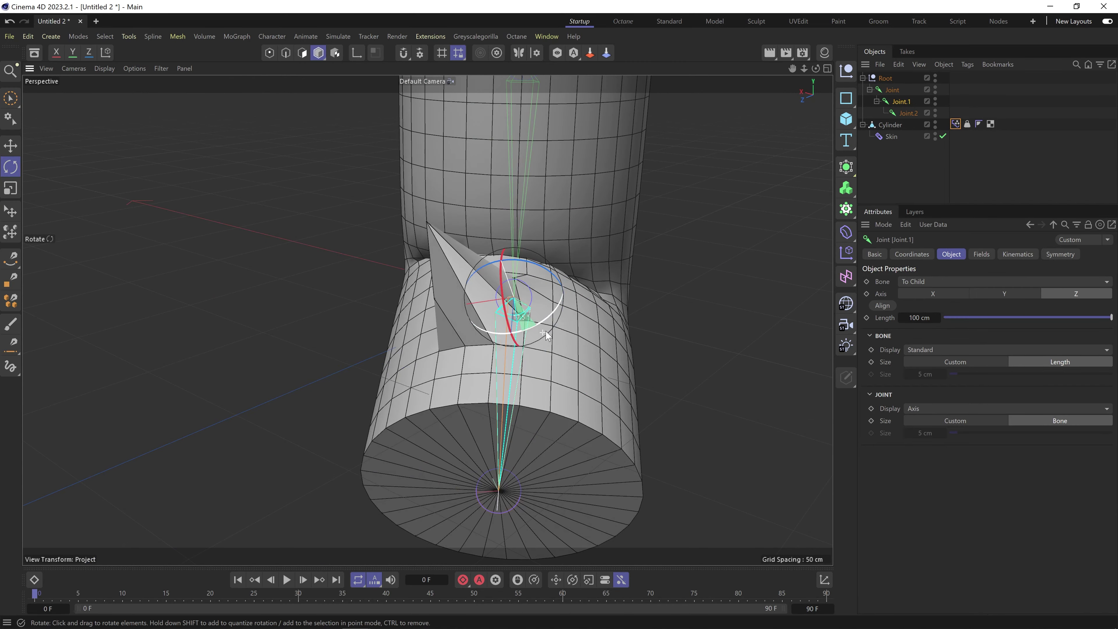
click(954, 124)
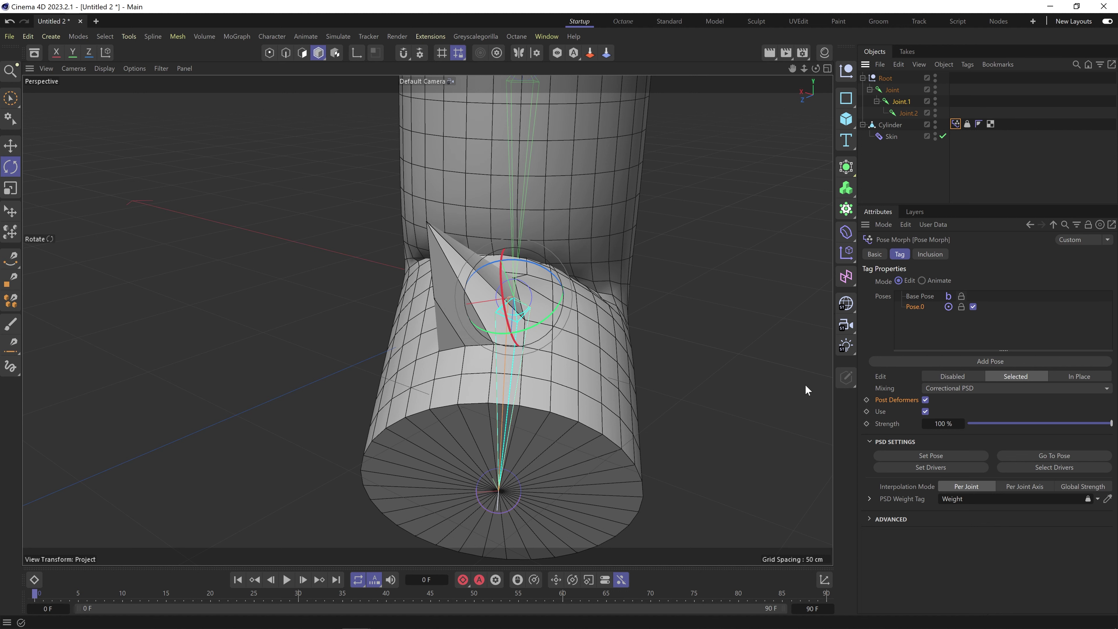
alt+middle_drag(516, 161, 500, 247)
scroll(500, 247, down, 2)
alt+drag(500, 248, 441, 241)
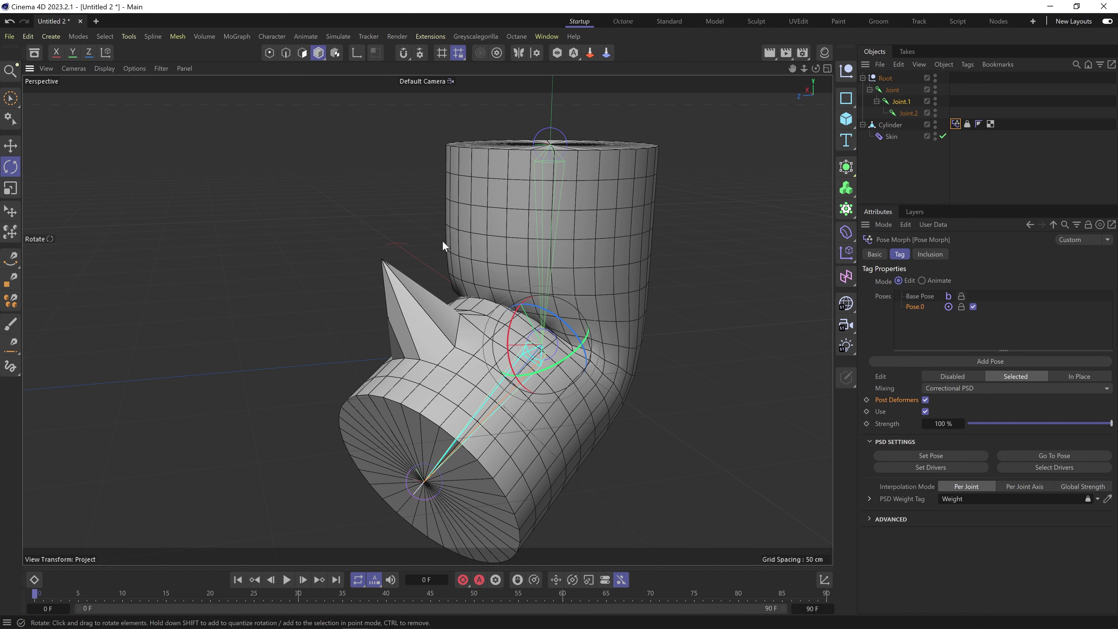
scroll(479, 351, up, 3)
alt+drag(575, 435, 618, 386)
alt+drag(507, 392, 592, 333)
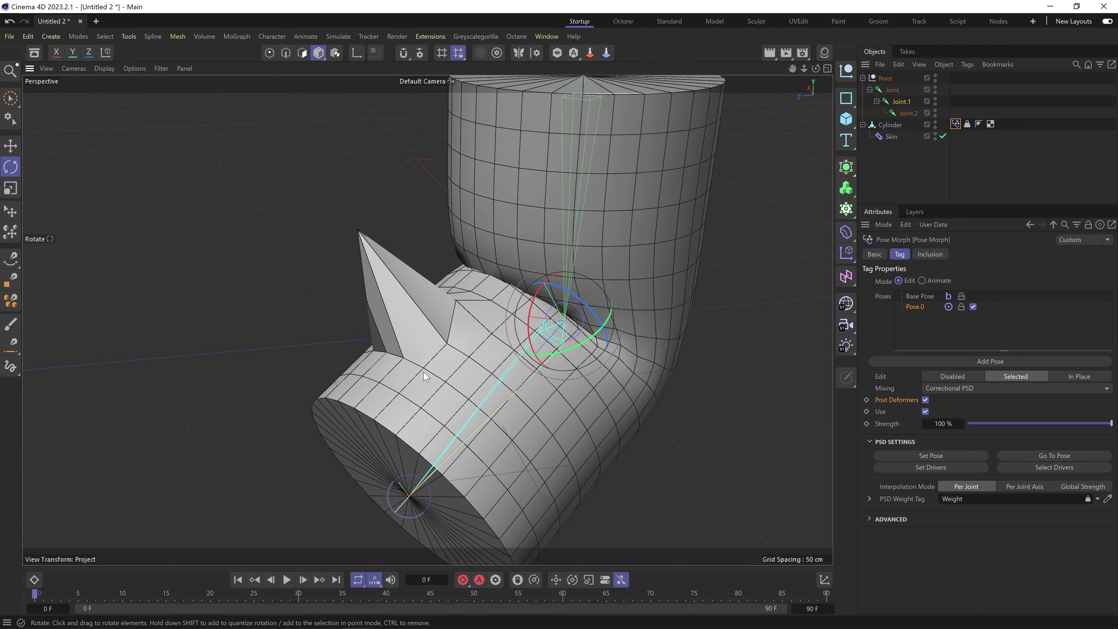
alt+drag(423, 372, 330, 323)
drag(556, 336, 345, 260)
alt+drag(451, 282, 322, 307)
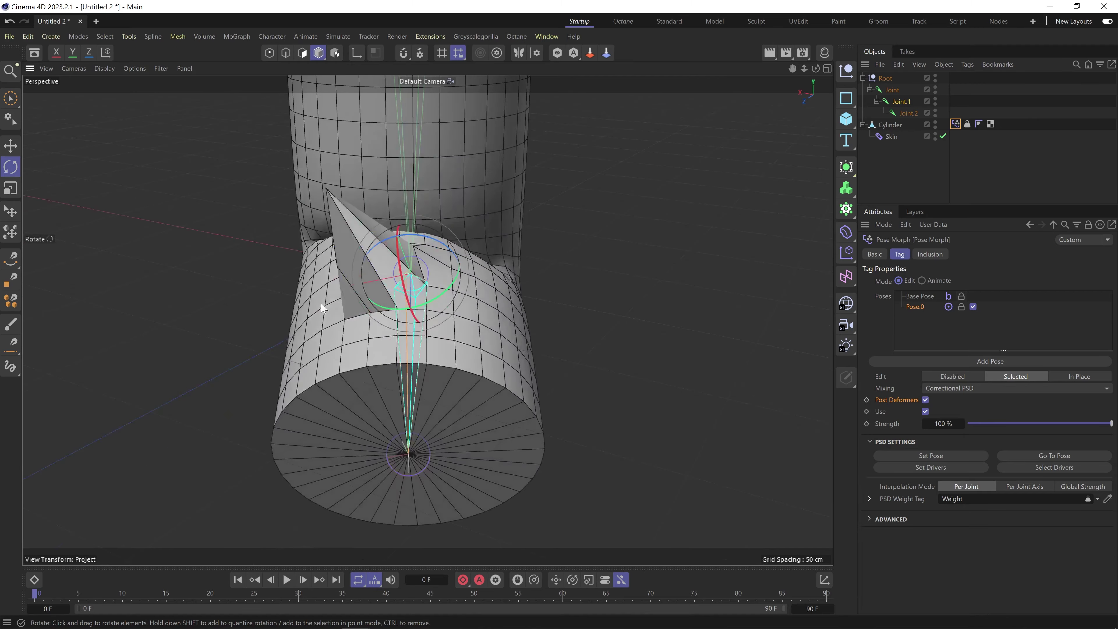
alt+middle_drag(405, 252, 453, 306)
alt+drag(427, 320, 346, 348)
alt+drag(549, 355, 480, 281)
alt+right_drag(480, 281, 416, 236)
alt+middle_drag(416, 236, 488, 262)
alt+drag(487, 261, 431, 191)
alt+drag(513, 384, 551, 369)
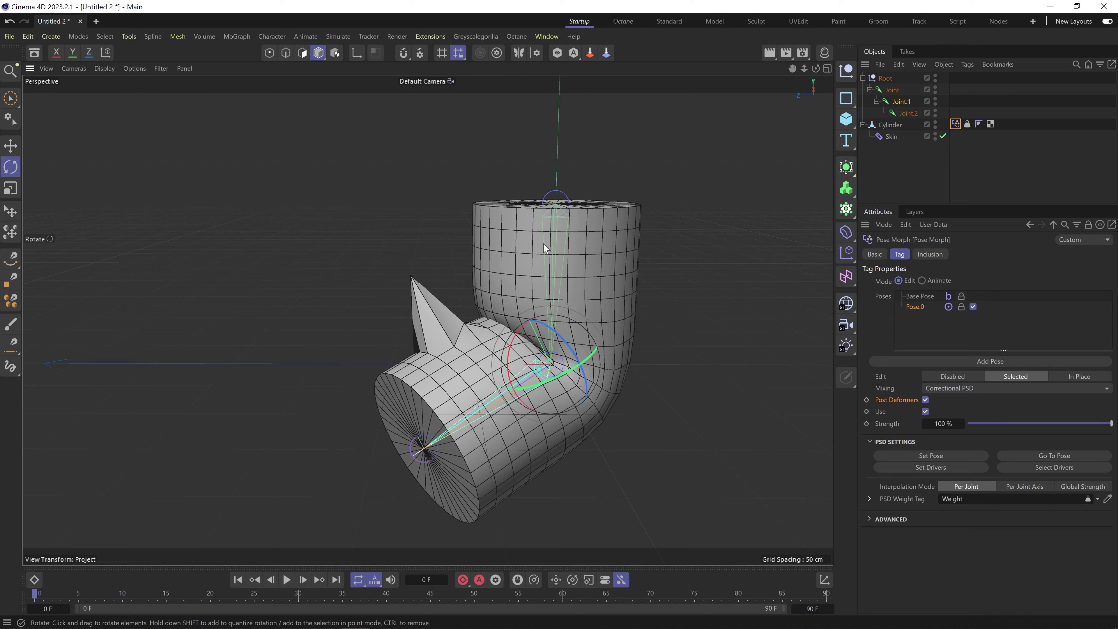
Examine up close the spike's shape and direction relative to the bent joint with Post Deformers on.
alt+right_drag(410, 421, 559, 384)
alt+drag(558, 385, 493, 392)
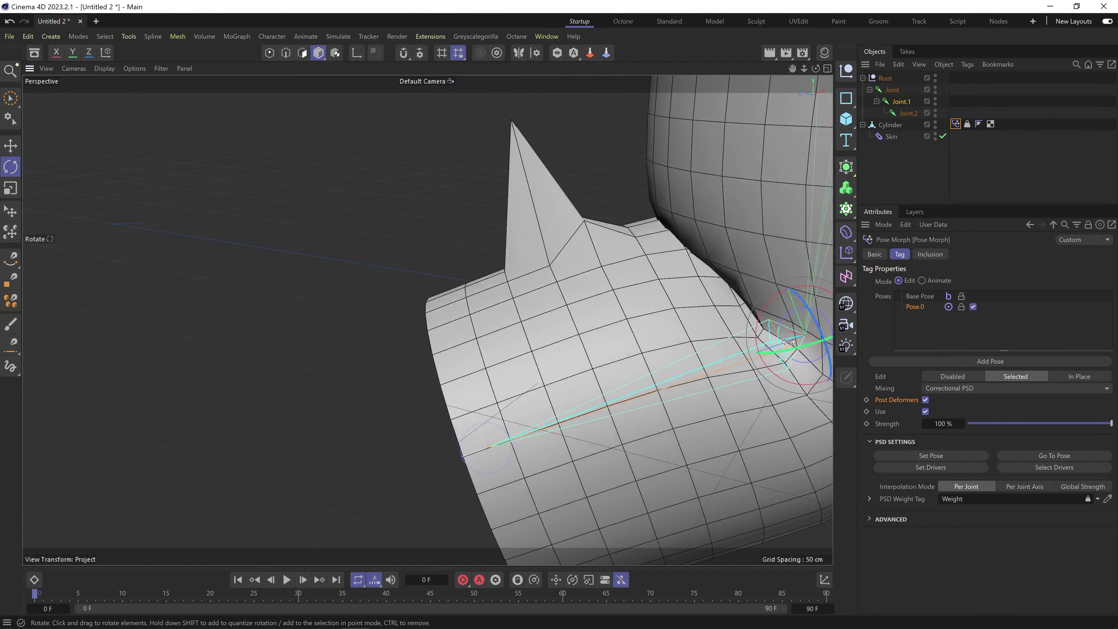
alt+drag(608, 304, 455, 234)
alt+drag(498, 314, 404, 261)
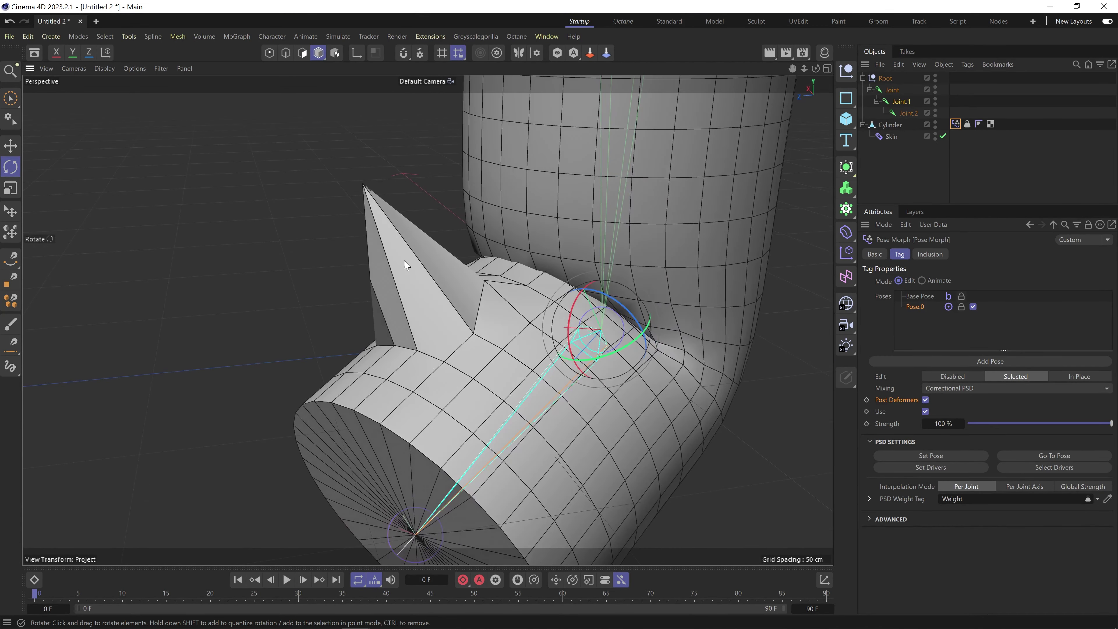
alt+drag(571, 362, 507, 297)
alt+drag(380, 227, 520, 295)
alt+drag(366, 321, 215, 317)
drag(470, 295, 332, 310)
alt+middle_drag(421, 310, 445, 320)
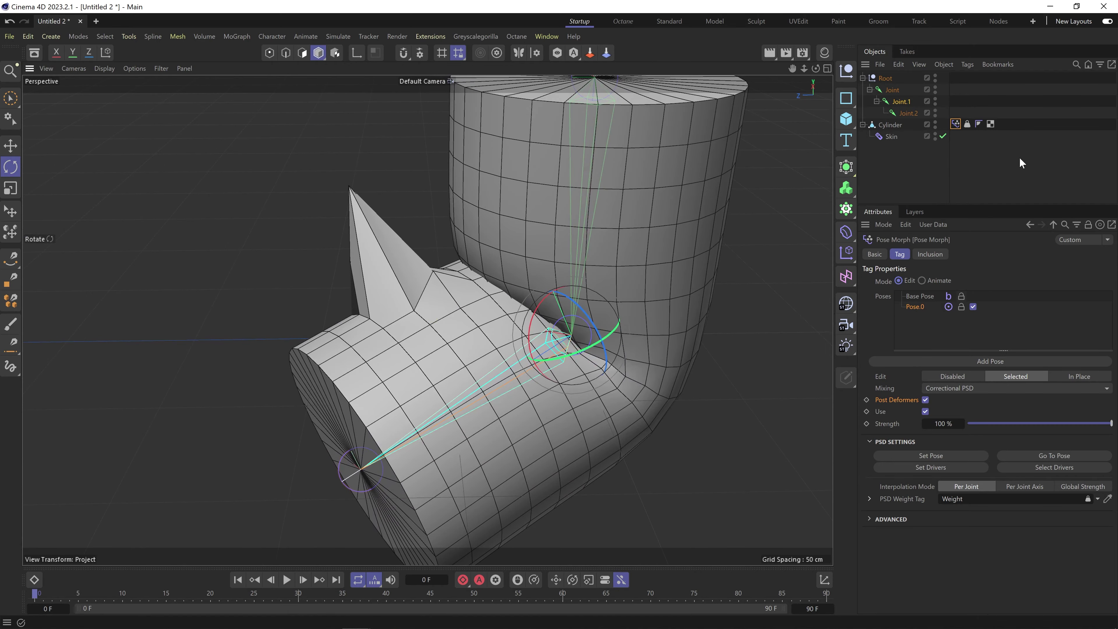
Disable Post Deformers for Pose.0 and bend Joint.1 further upward to test the spike.
click(925, 400)
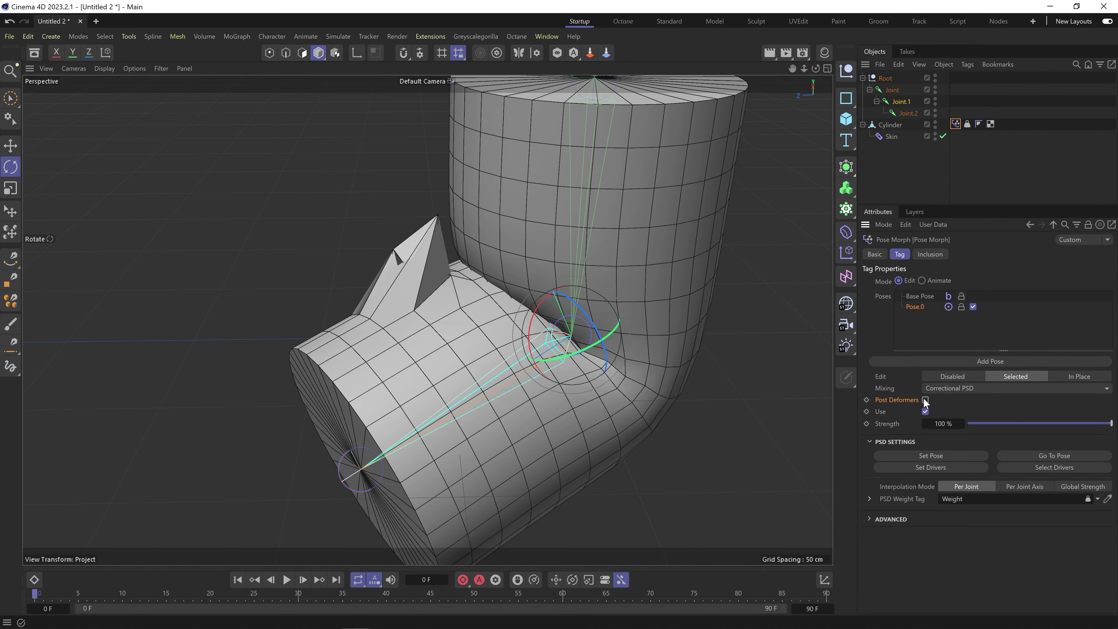
alt+drag(470, 313, 413, 312)
drag(572, 327, 582, 318)
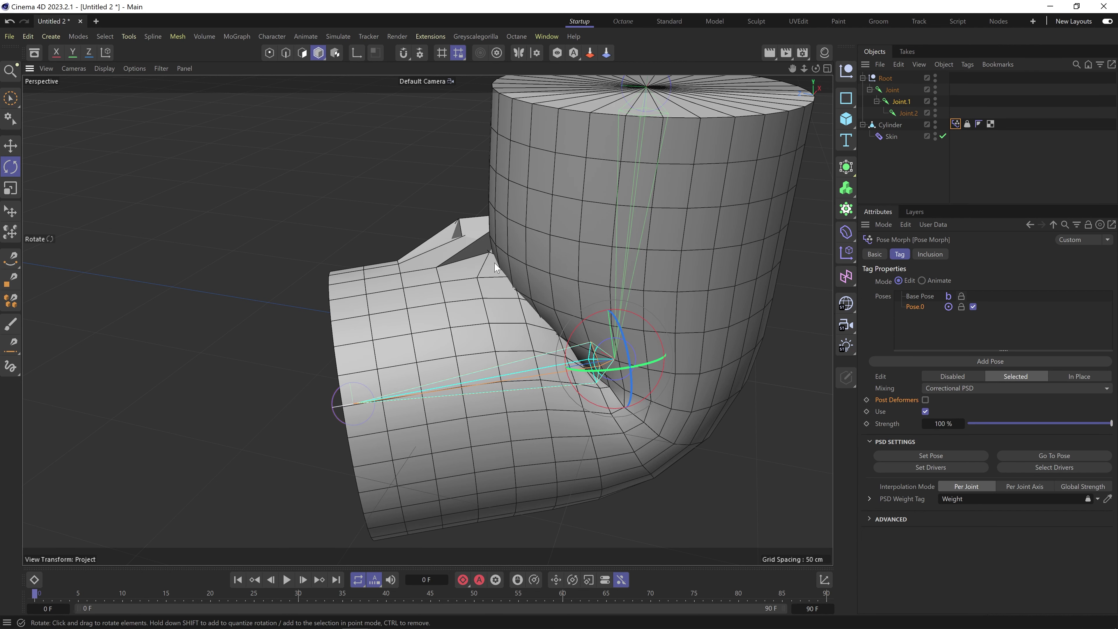
drag(578, 328, 549, 306)
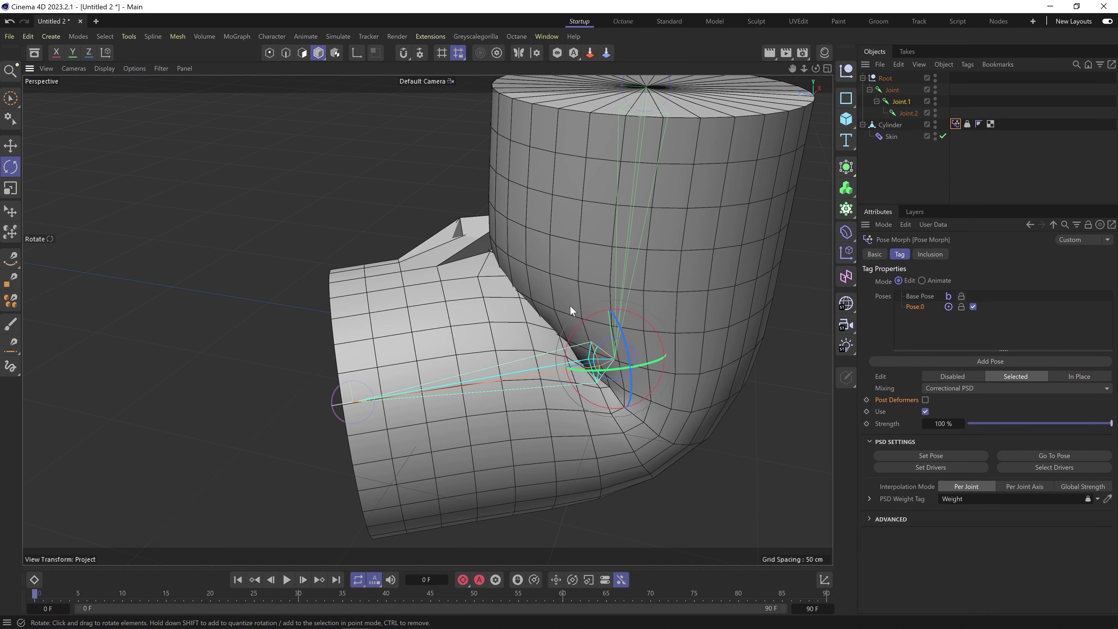
Compare the Base Pose with Pose.0, and partly straighten Joint.1 to check the spike without Post Deformers.
click(926, 295)
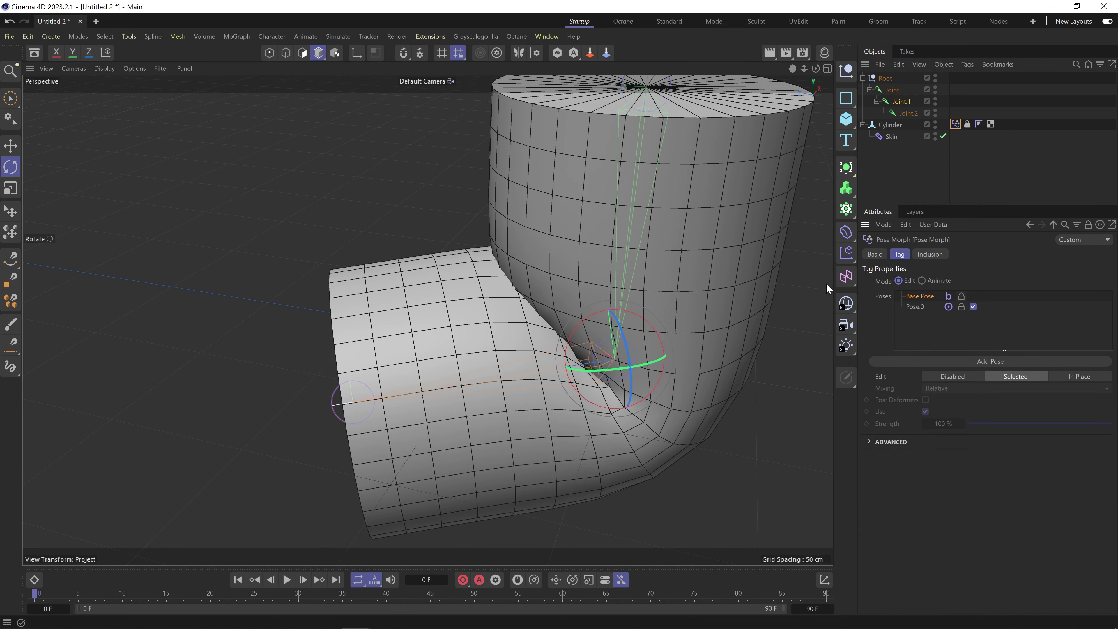
click(929, 304)
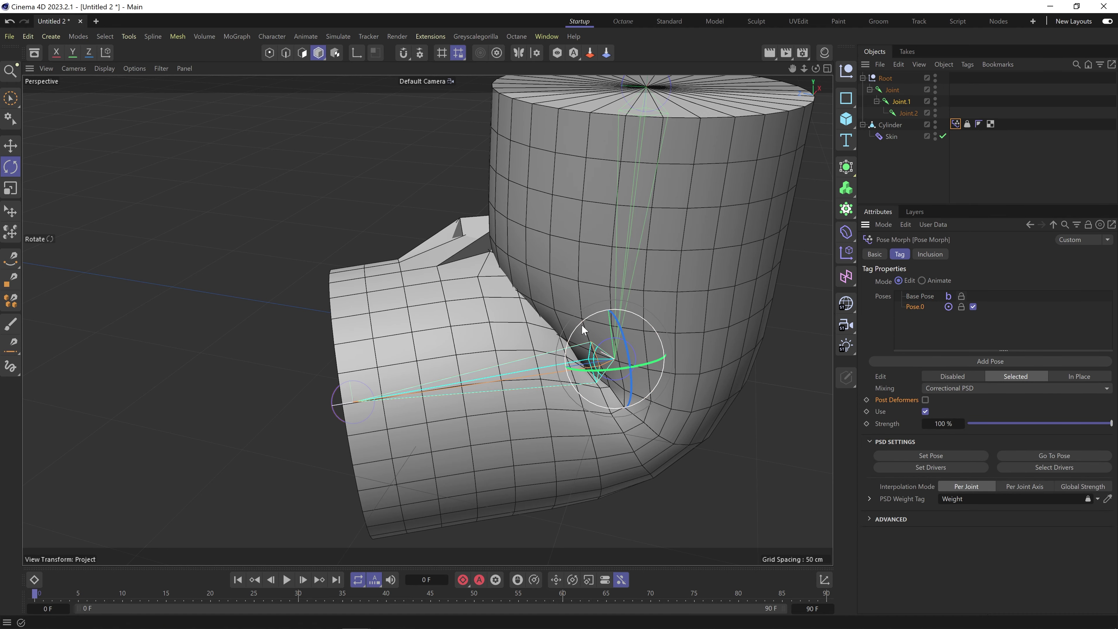
mouse_move(582, 324)
mouse_down()
mouse_move(562, 325)
mouse_move(564, 314)
mouse_up()
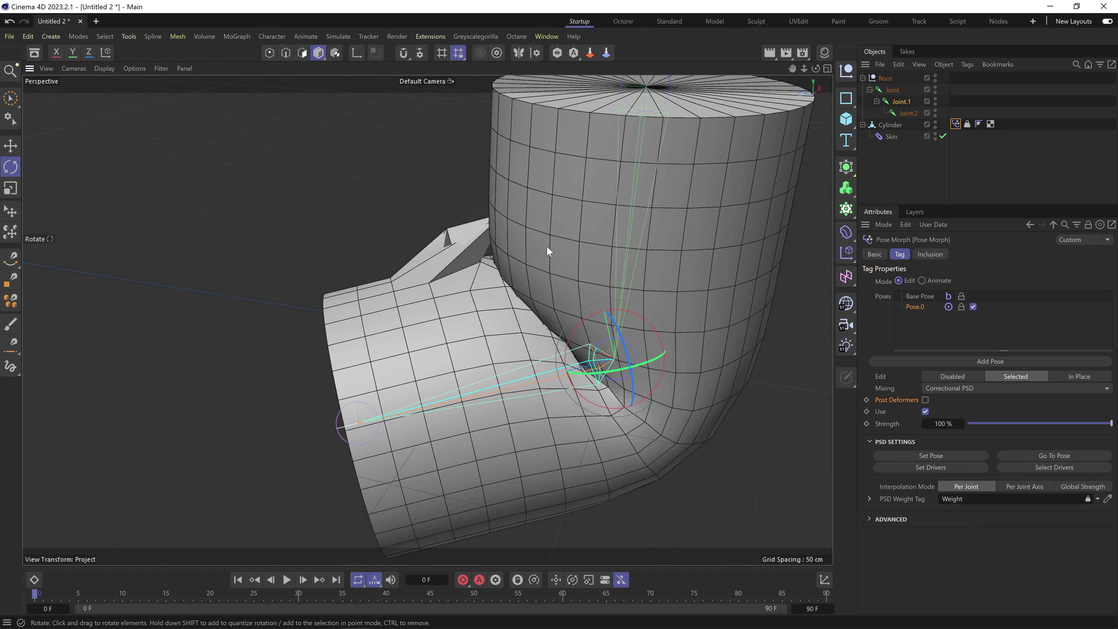
mouse_move(584, 322)
mouse_down()
mouse_move(561, 365)
mouse_move(571, 333)
mouse_up()
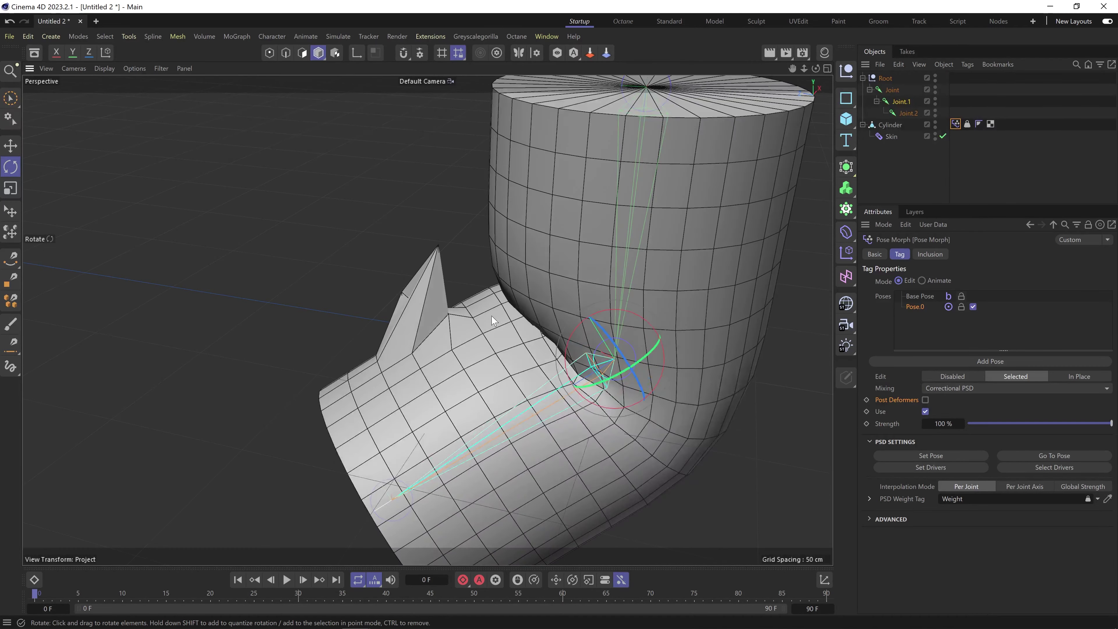
alt+drag(491, 316, 523, 329)
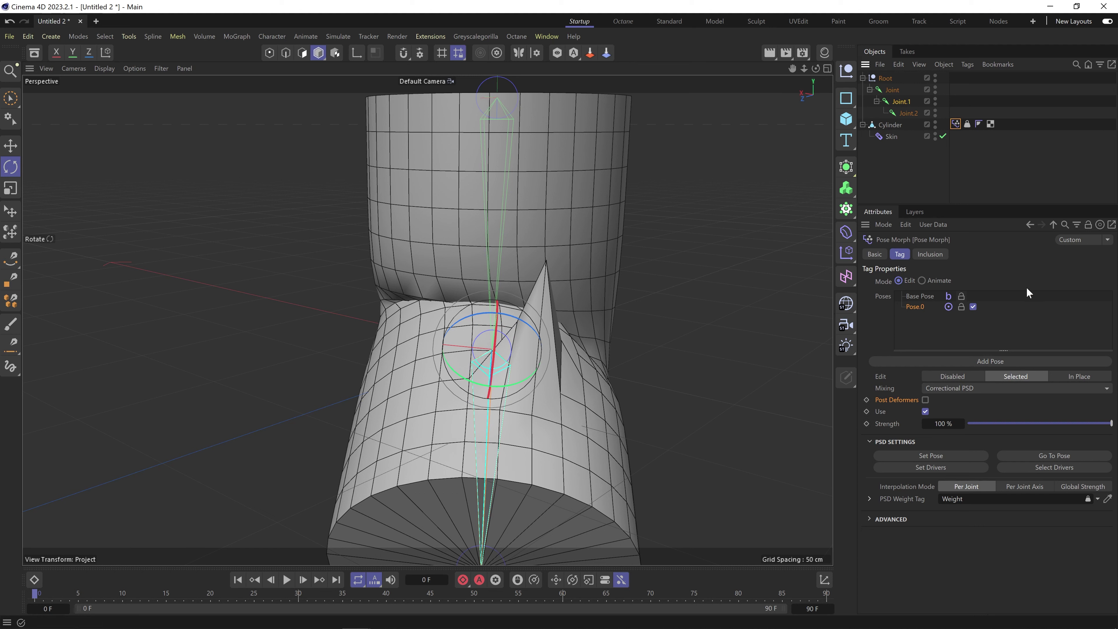
Enable Post Deformers for Pose.0 and inspect the spike from several sides of the bent cylinder.
click(925, 400)
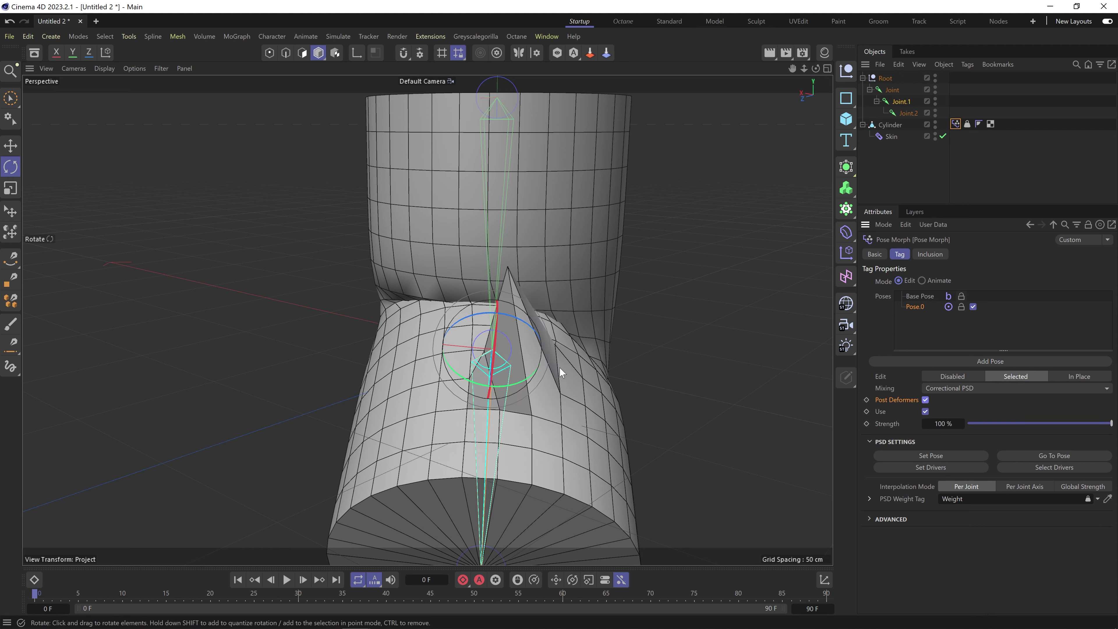
alt+drag(574, 364, 457, 352)
alt+right_drag(493, 374, 444, 375)
alt+drag(462, 375, 567, 405)
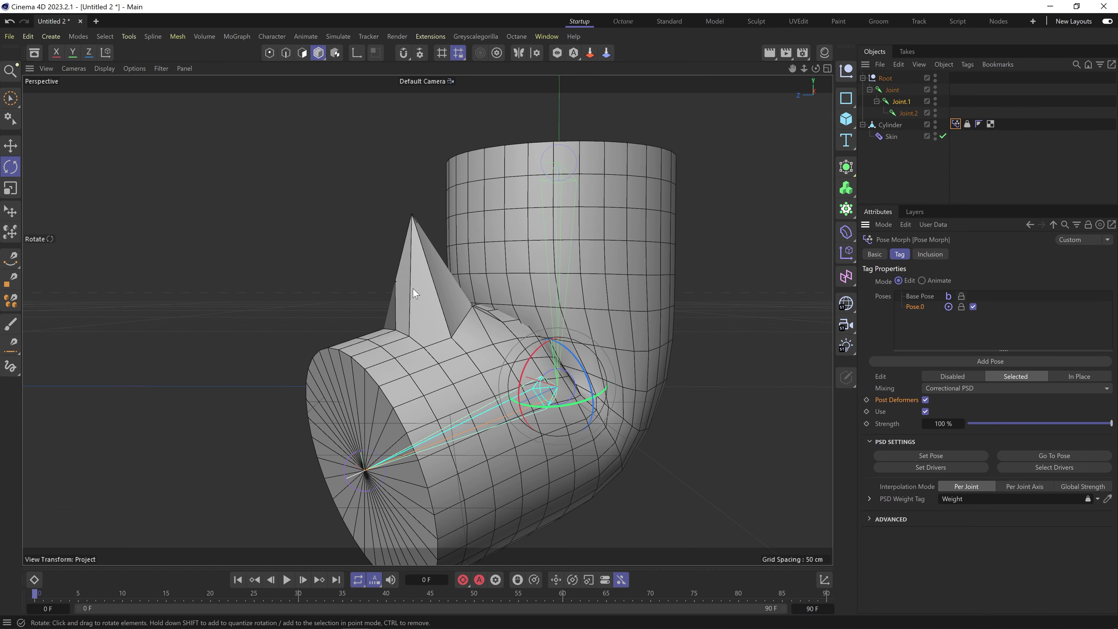
alt+drag(414, 292, 677, 342)
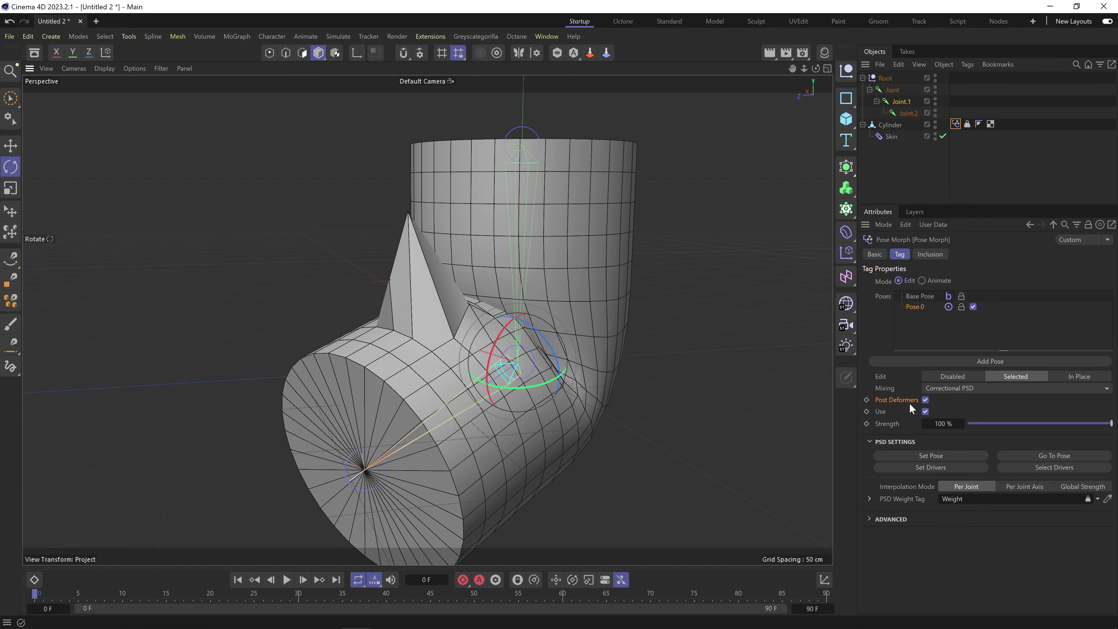
alt+drag(463, 319, 429, 258)
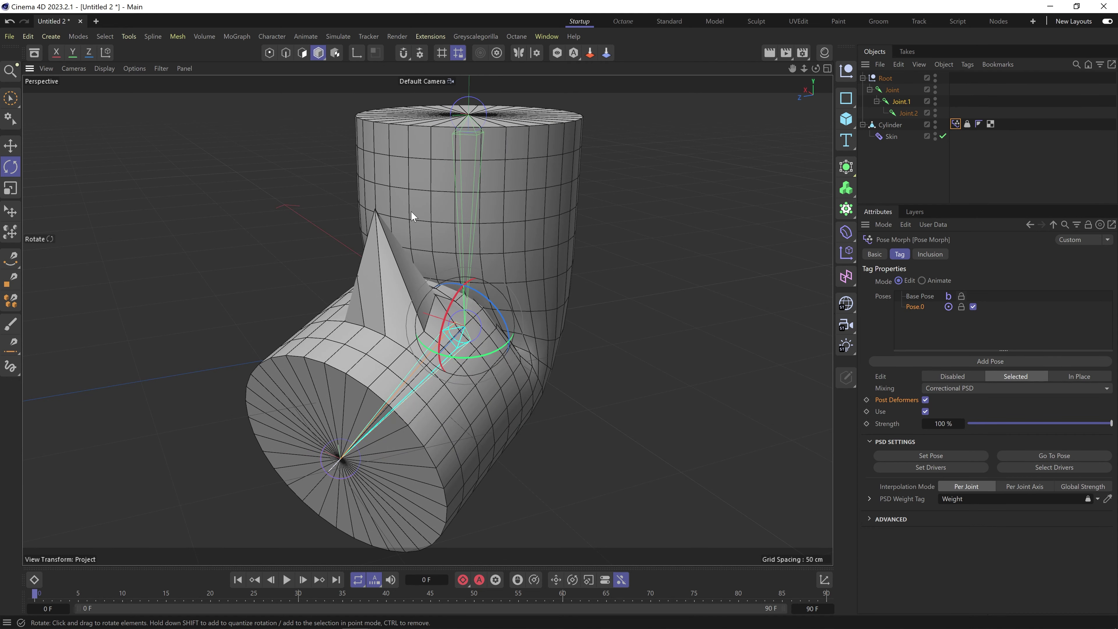
alt+drag(430, 211, 483, 310)
Compare the spike with Post Deformers off and on while rotating Joint.1 slightly.
click(926, 400)
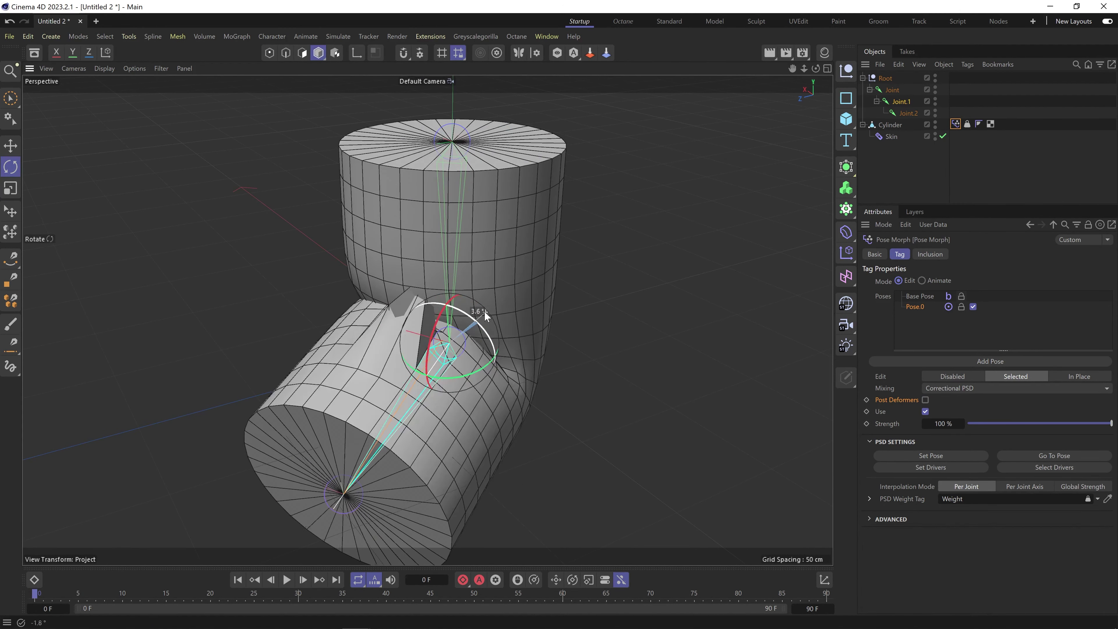
click(925, 399)
mouse_move(479, 323)
mouse_down()
mouse_move(489, 336)
mouse_move(461, 312)
mouse_move(475, 320)
mouse_up()
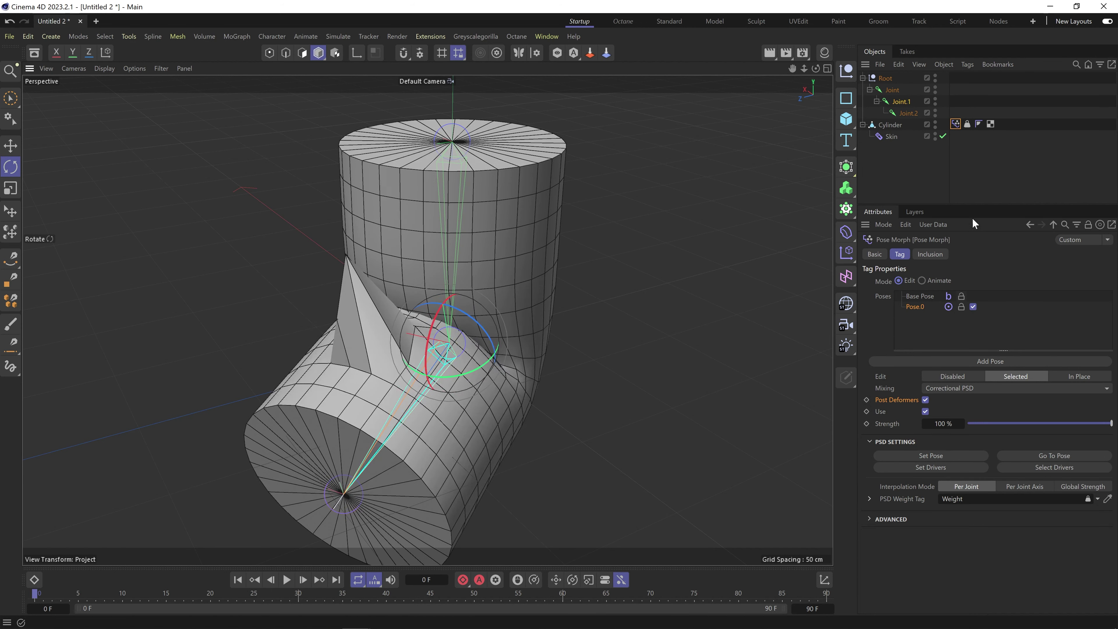
alt+drag(572, 317, 511, 300)
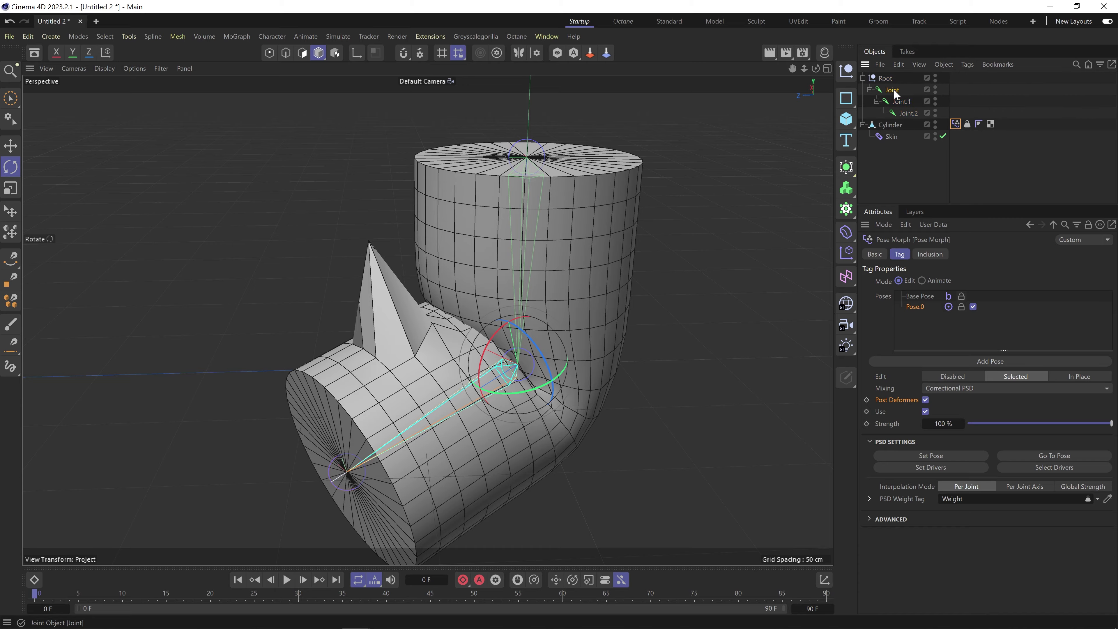
Rotate the parent joint, Joint, to swing the whole bent cylinder and test the spike's orientation.
click(894, 92)
drag(557, 165, 622, 169)
alt+middle_drag(622, 168, 402, 313)
scroll(402, 313, down, 4)
alt+drag(354, 305, 539, 315)
alt+middle_drag(539, 315, 475, 296)
scroll(474, 296, down, 3)
scroll(475, 296, up, 1)
mouse_move(603, 178)
mouse_down()
mouse_move(618, 170)
mouse_move(472, 227)
mouse_move(424, 367)
mouse_move(424, 328)
mouse_move(560, 153)
mouse_move(599, 149)
mouse_move(457, 380)
mouse_move(450, 355)
mouse_move(600, 122)
mouse_move(464, 375)
mouse_move(583, 141)
mouse_move(494, 408)
mouse_move(487, 167)
mouse_move(462, 277)
mouse_move(729, 165)
mouse_move(546, 232)
mouse_move(599, 179)
mouse_up()
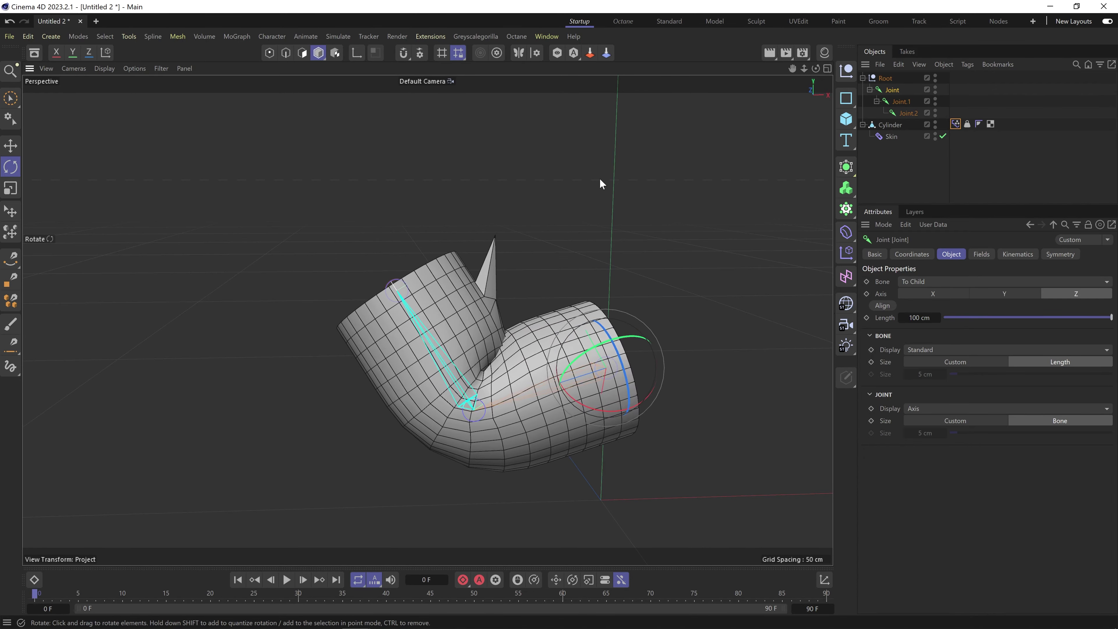
Adjust the bend of Joint.1 and rotate Joint to swing the cylinder downward.
click(901, 101)
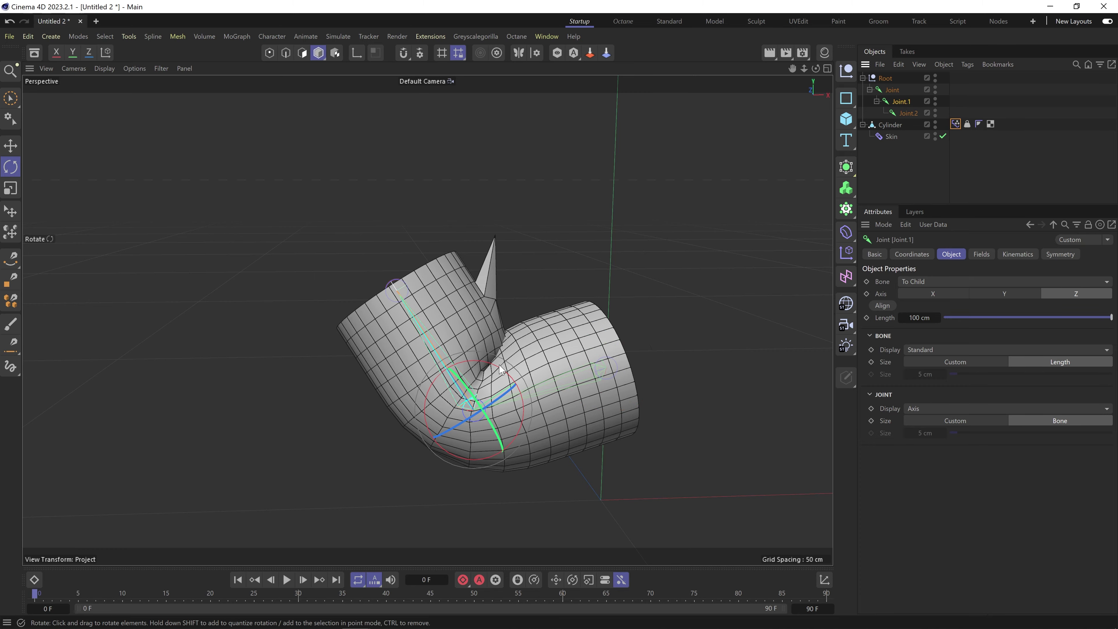
drag(502, 369, 524, 321)
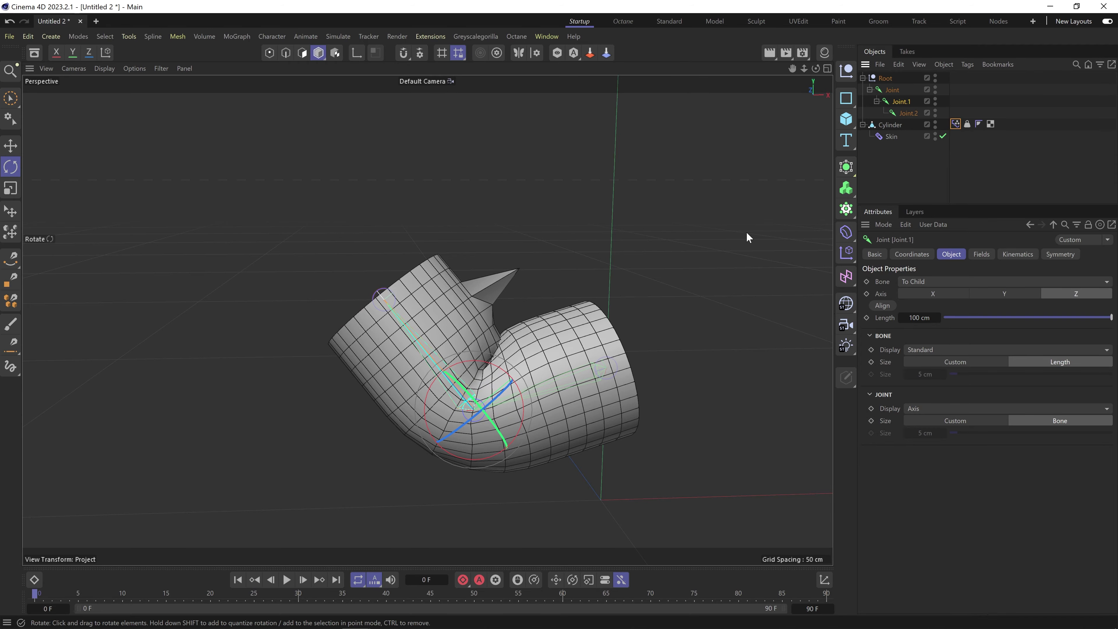
click(894, 92)
drag(730, 207, 642, 227)
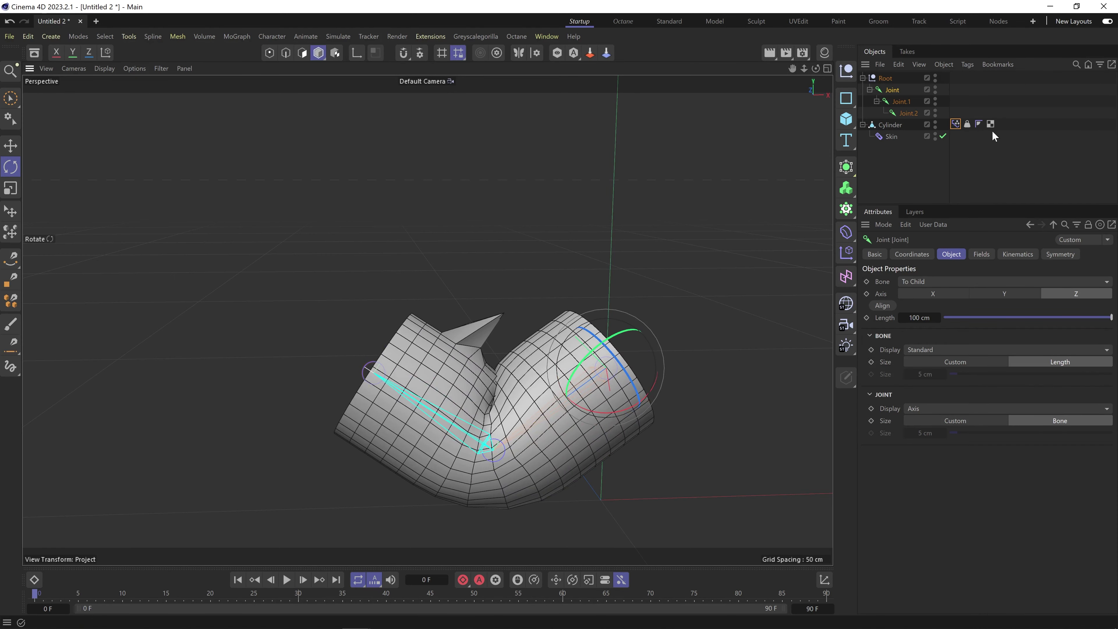
Check the Pose Morph settings, adjust Joint.1 slightly, and rotate Joint to swing the cylinder back upward.
click(958, 124)
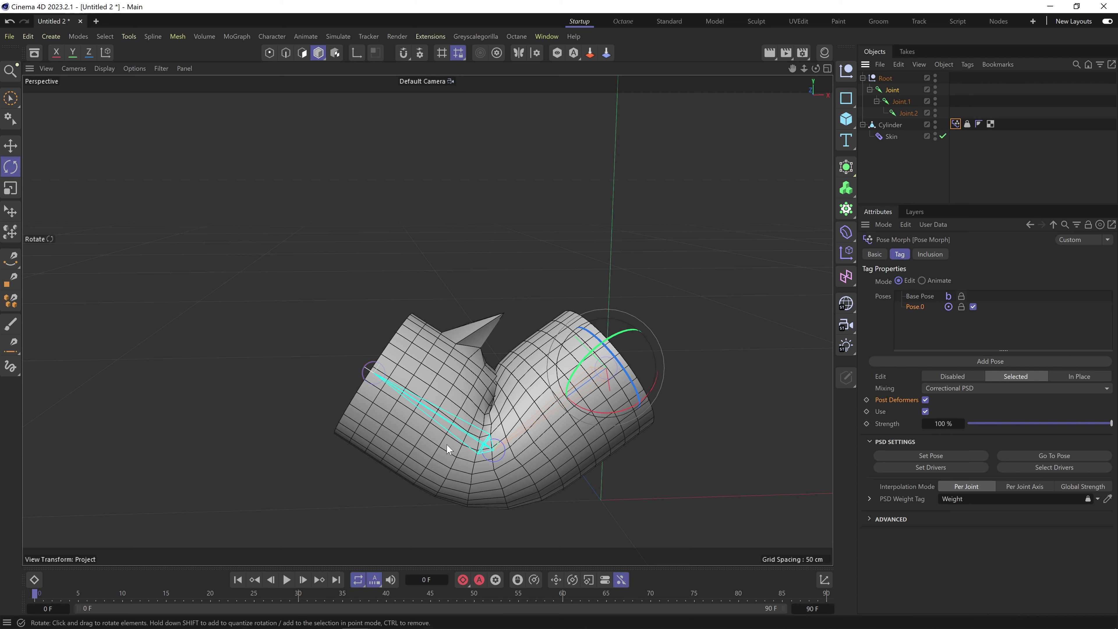
click(903, 103)
drag(531, 413, 714, 180)
click(889, 90)
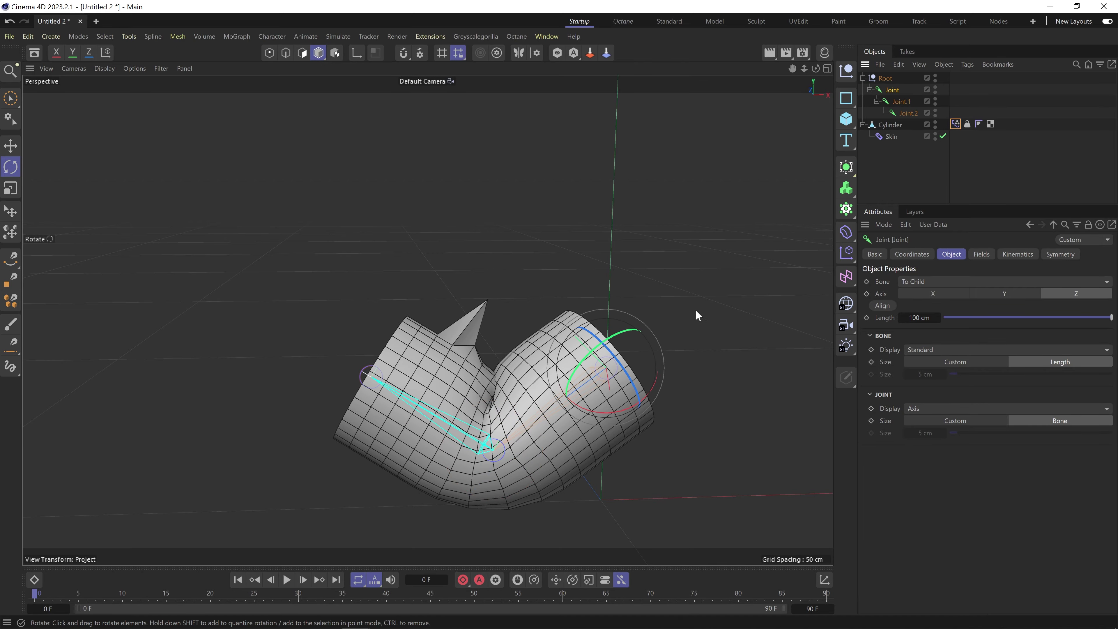
mouse_move(607, 383)
mouse_down()
mouse_move(634, 385)
mouse_move(599, 340)
mouse_move(659, 400)
mouse_move(571, 405)
mouse_move(635, 373)
mouse_move(568, 358)
mouse_move(552, 330)
mouse_move(643, 375)
mouse_move(640, 333)
mouse_move(566, 361)
mouse_move(632, 359)
mouse_move(637, 400)
mouse_move(609, 379)
mouse_up()
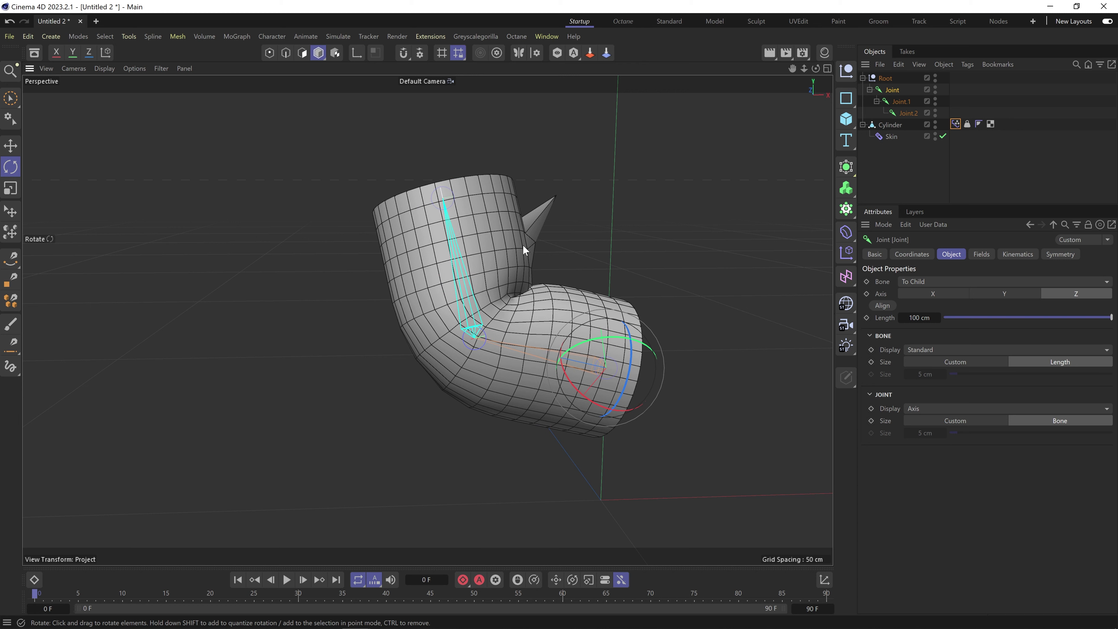
Show the Pose.0 settings and review the available Mixing modes without changing Correctional PSD.
click(956, 124)
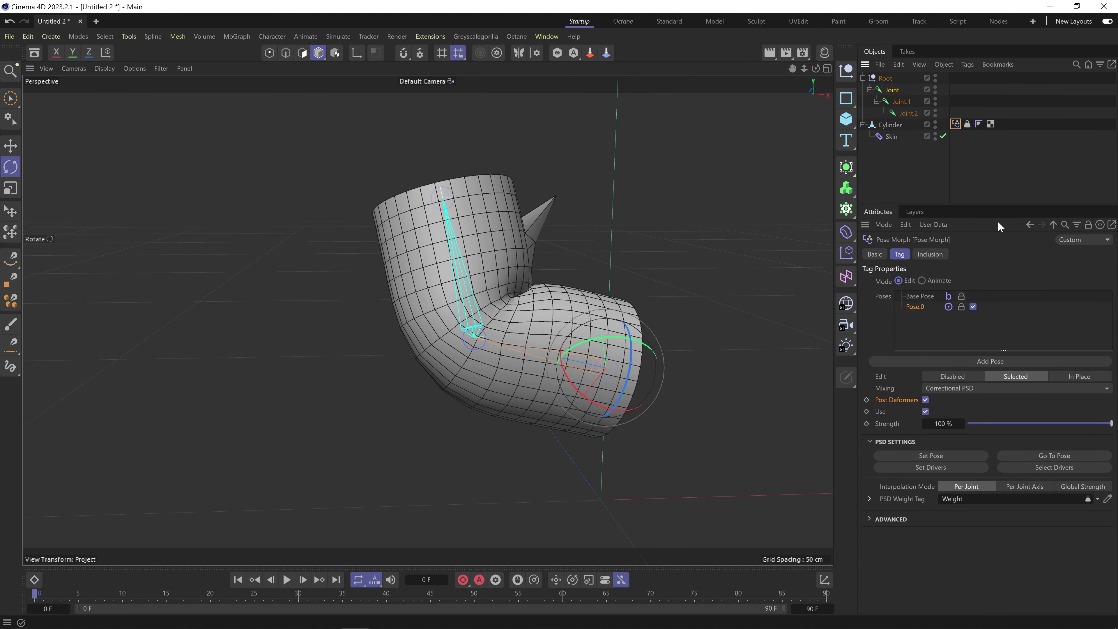
click(938, 389)
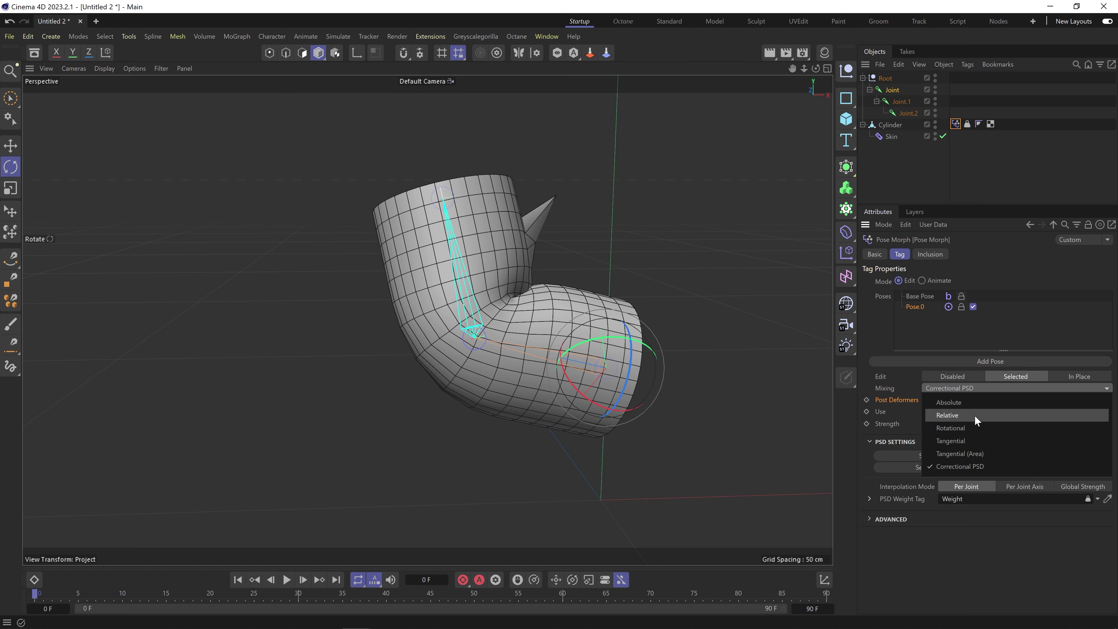
click(883, 317)
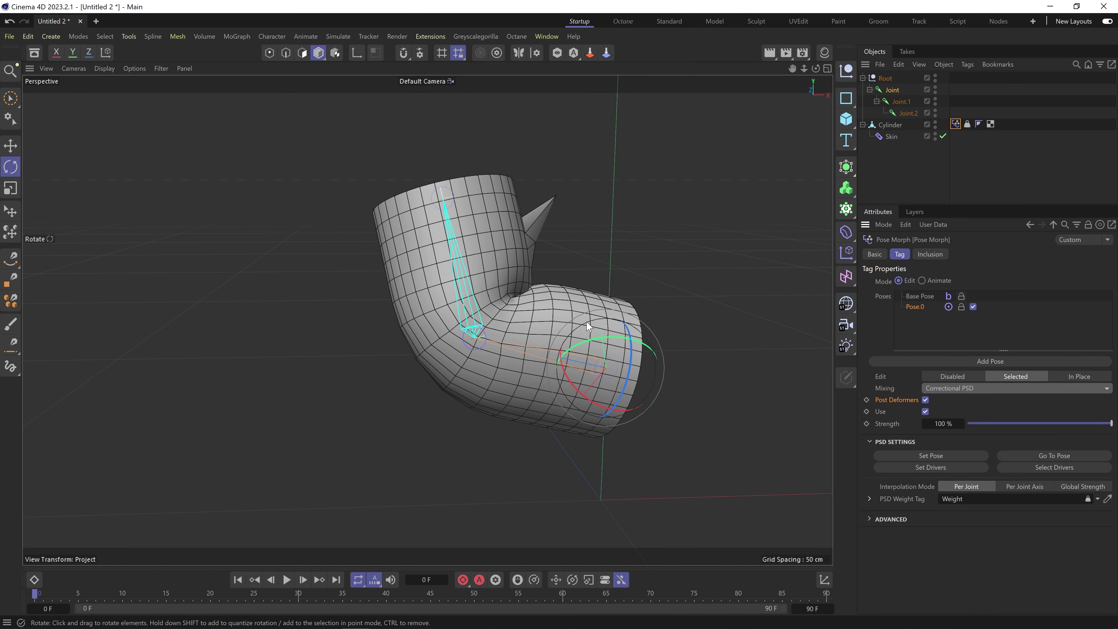
Straighten the joint chain, delete Pose.0, and add a fresh pose to the Pose Morph tag.
drag(594, 201, 502, 309)
click(922, 308)
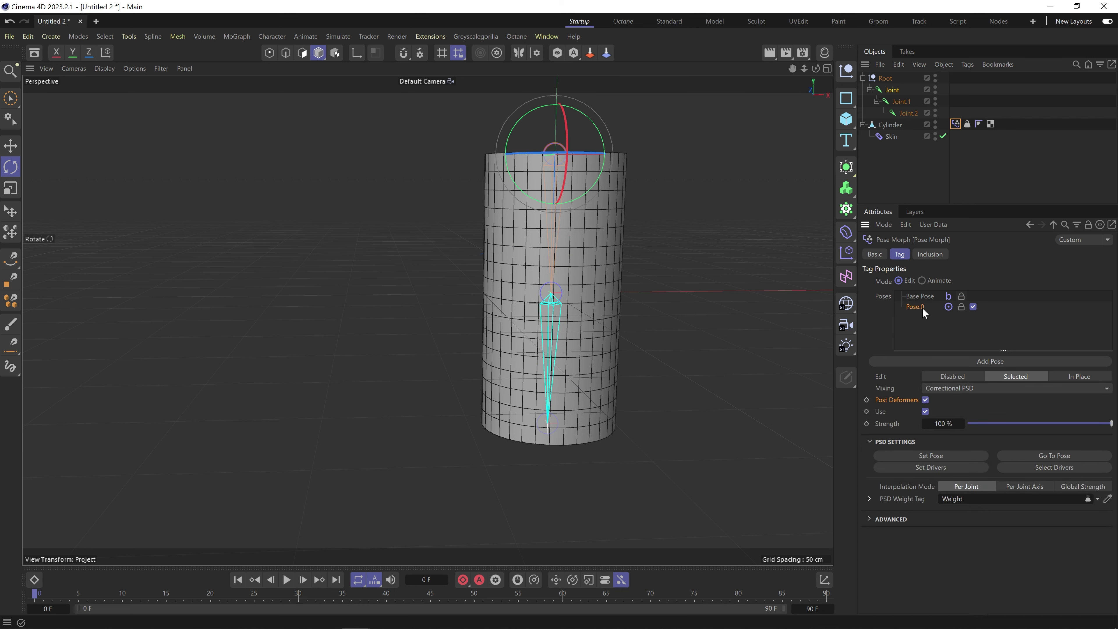
key(Delete)
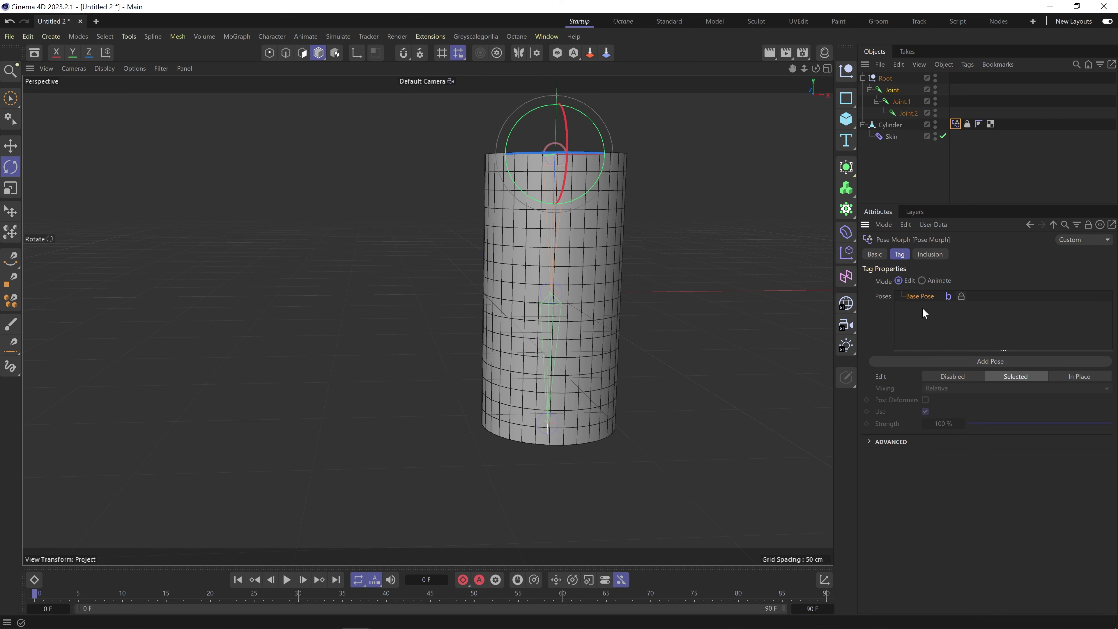
click(963, 361)
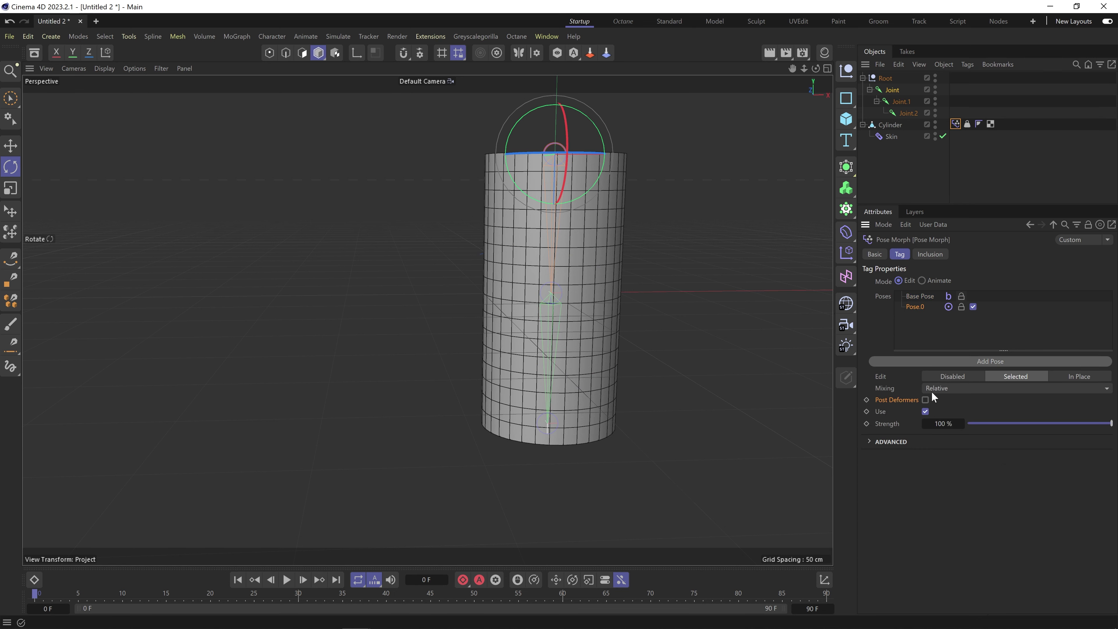
Bend Joint.1 sharply to fold the cylinder's lower half forward, and show the new pose's settings.
click(886, 127)
click(955, 125)
alt+middle_drag(555, 264, 486, 282)
alt+drag(472, 267, 550, 267)
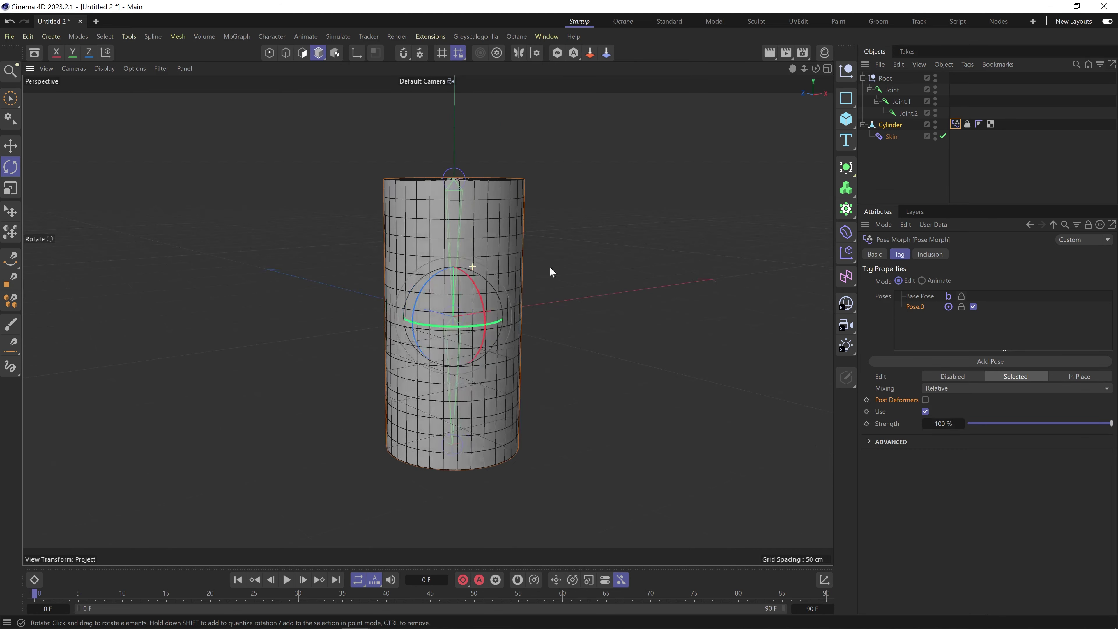
click(904, 102)
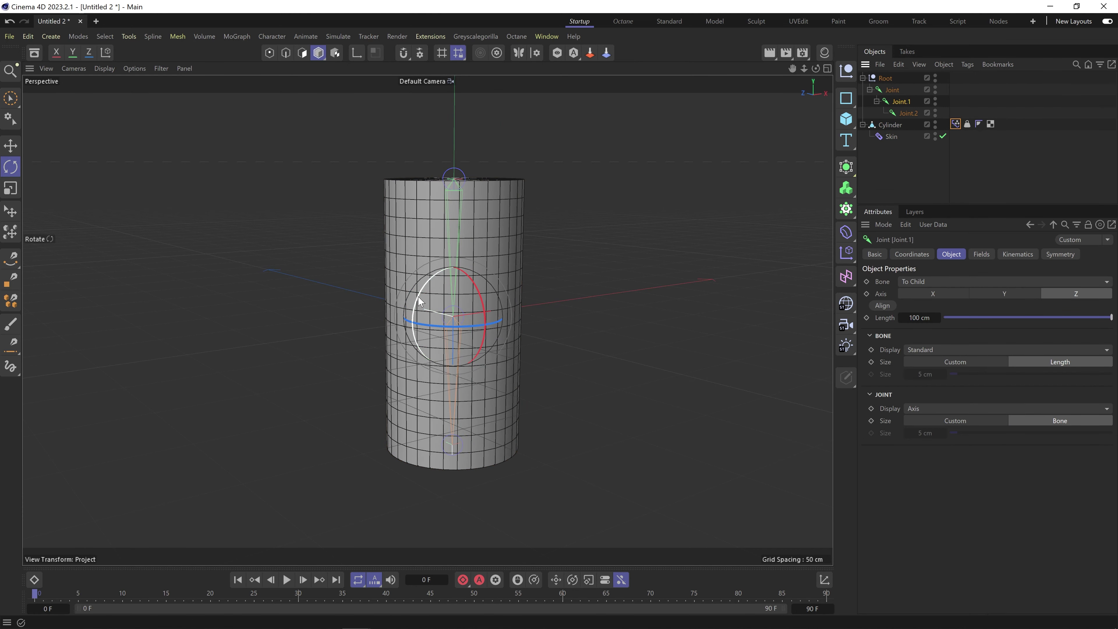
drag(423, 300, 470, 190)
click(954, 128)
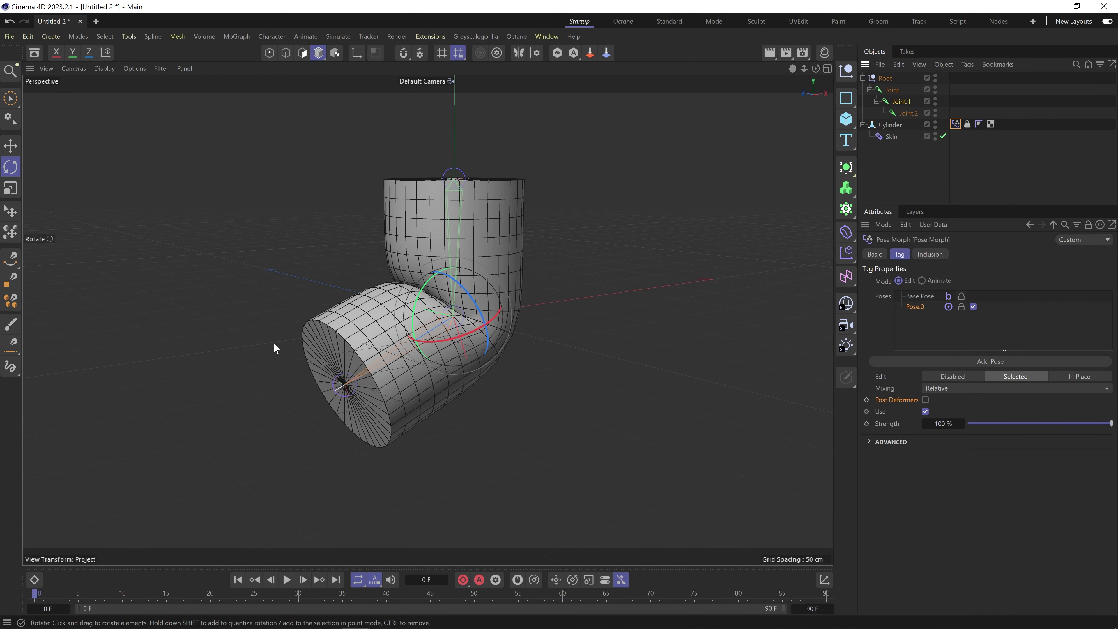
Select the Cylinder and switch to point editing for the new Relative pose.
scroll(426, 321, up, 5)
alt+drag(427, 320, 538, 216)
alt+middle_drag(538, 214, 548, 218)
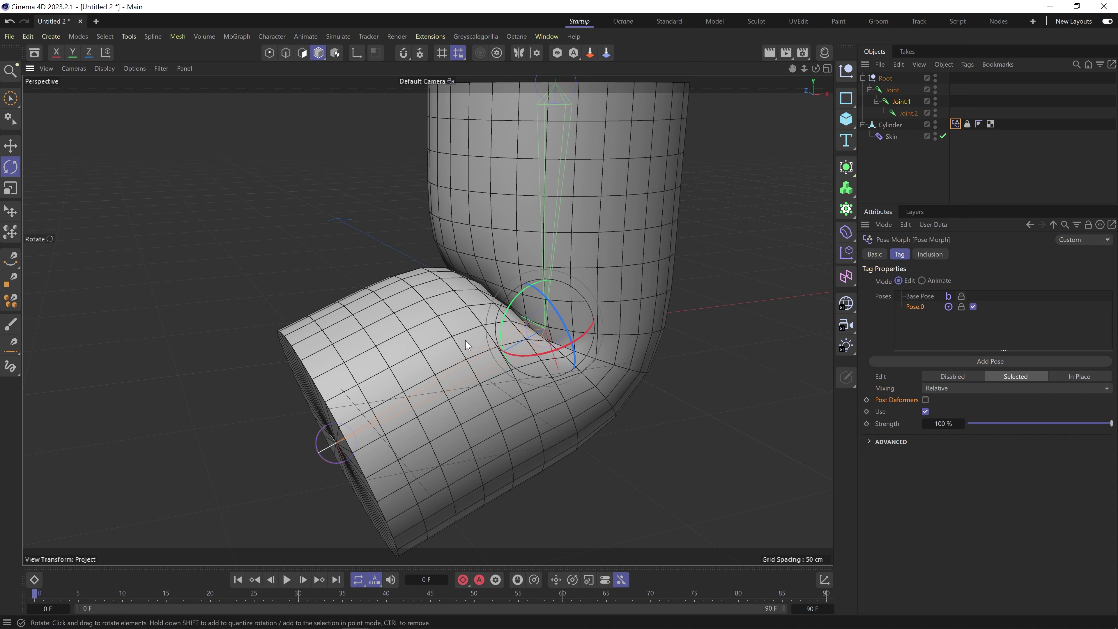
click(904, 125)
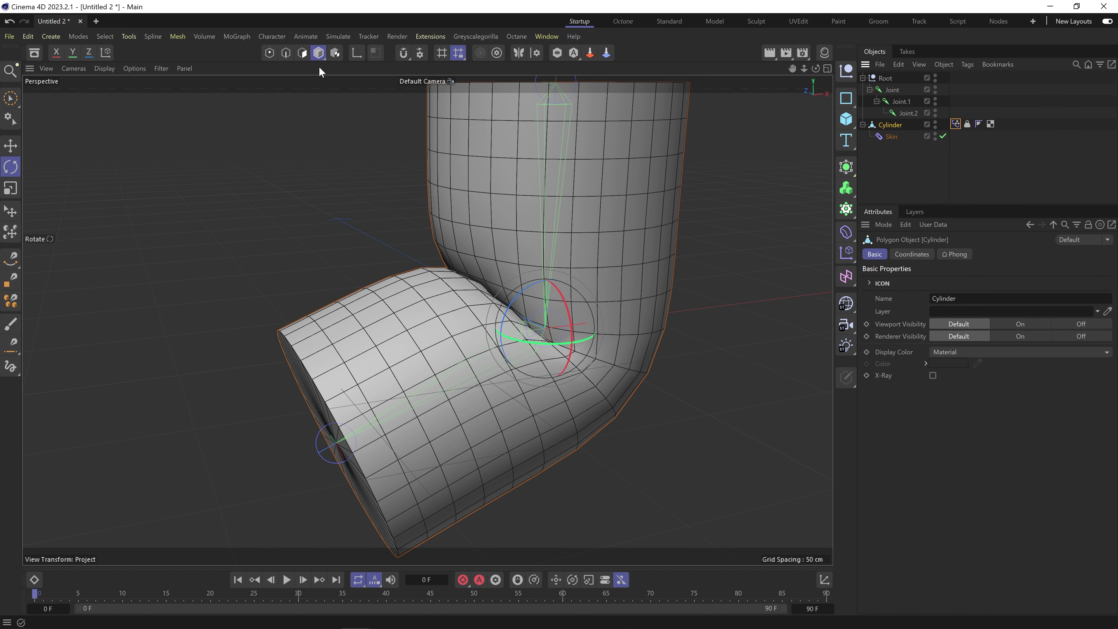
click(270, 52)
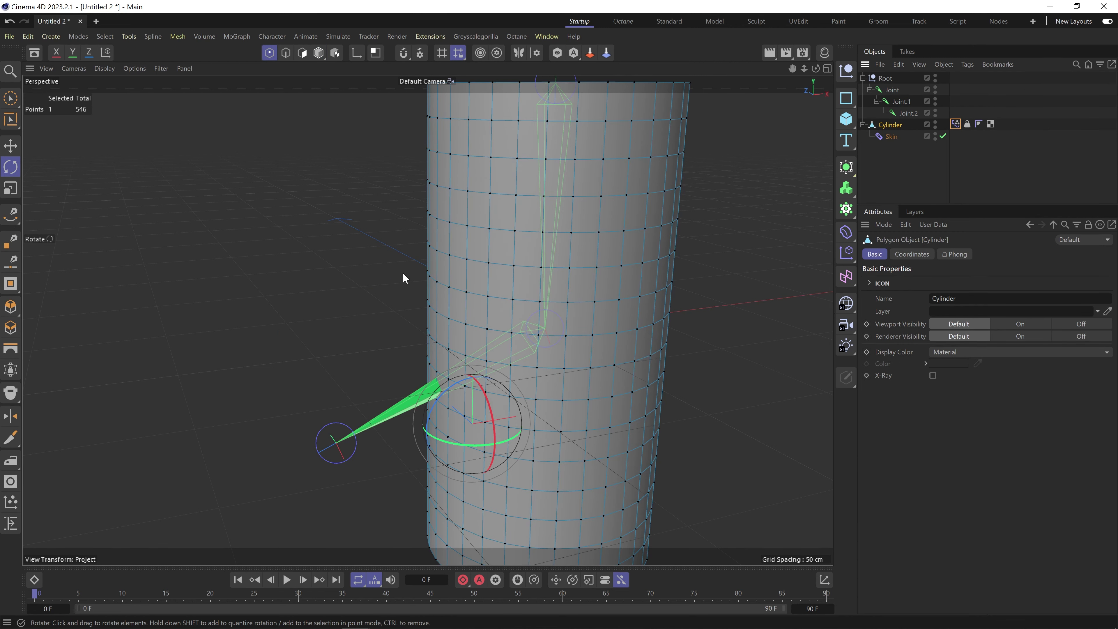
Examine from several sides how the Cylinder's editable points sit relative to the bent joint chain.
alt+right_drag(494, 302, 590, 339)
alt+middle_drag(530, 280, 509, 244)
alt+drag(464, 204, 476, 207)
alt+middle_drag(476, 207, 473, 223)
alt+drag(453, 263, 527, 247)
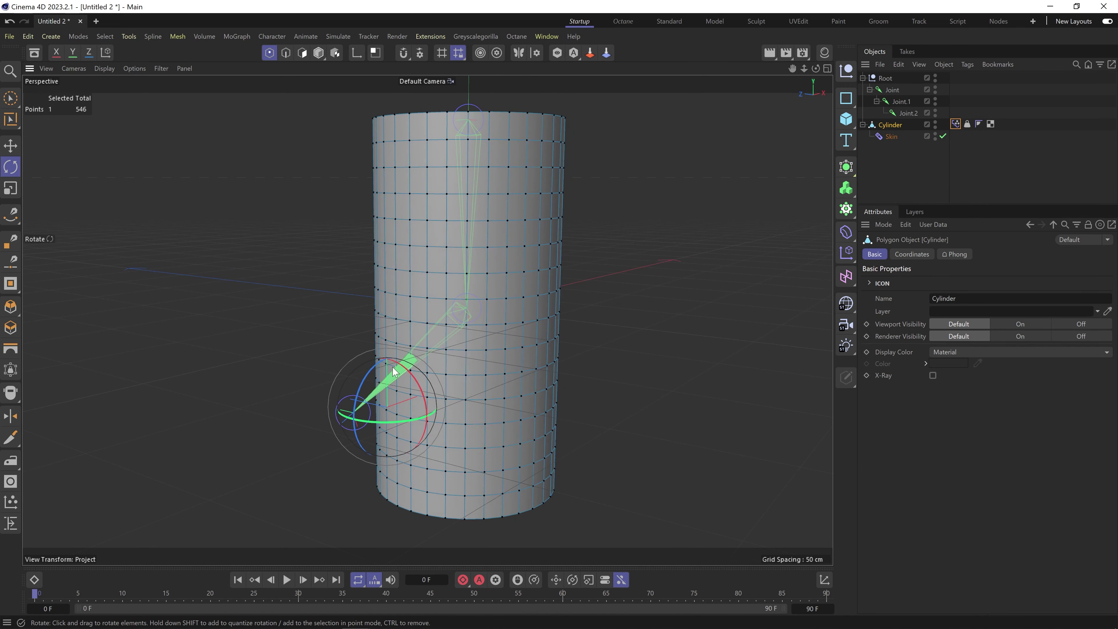
alt+right_drag(424, 297, 464, 345)
alt+drag(464, 344, 387, 331)
alt+right_drag(490, 231, 410, 258)
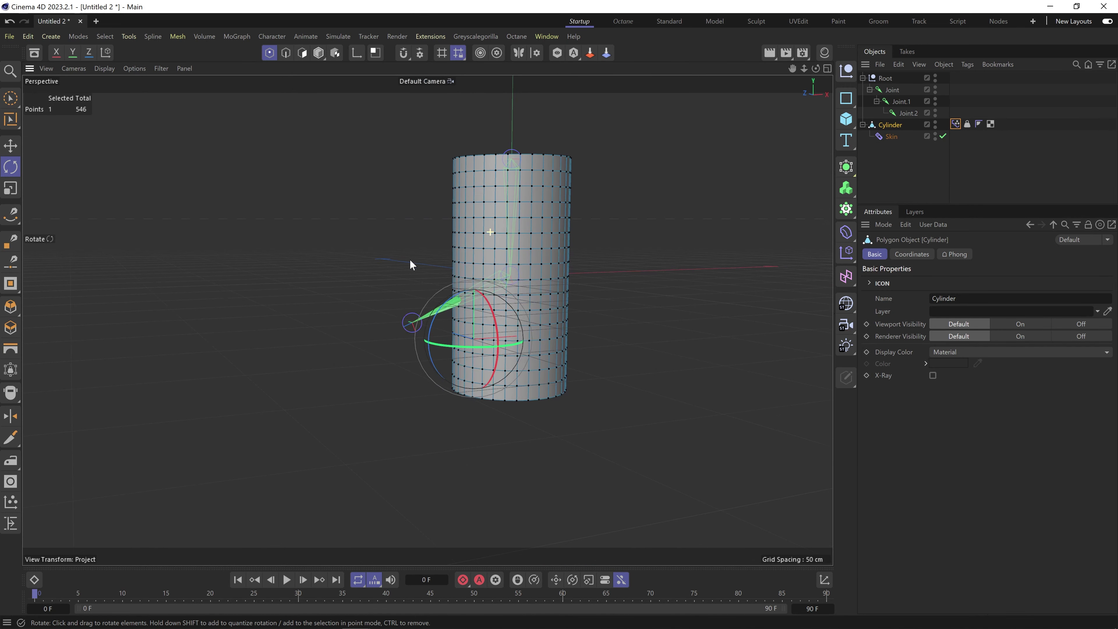
alt+middle_drag(498, 245, 458, 274)
alt+right_drag(449, 277, 496, 244)
alt+middle_drag(496, 244, 493, 270)
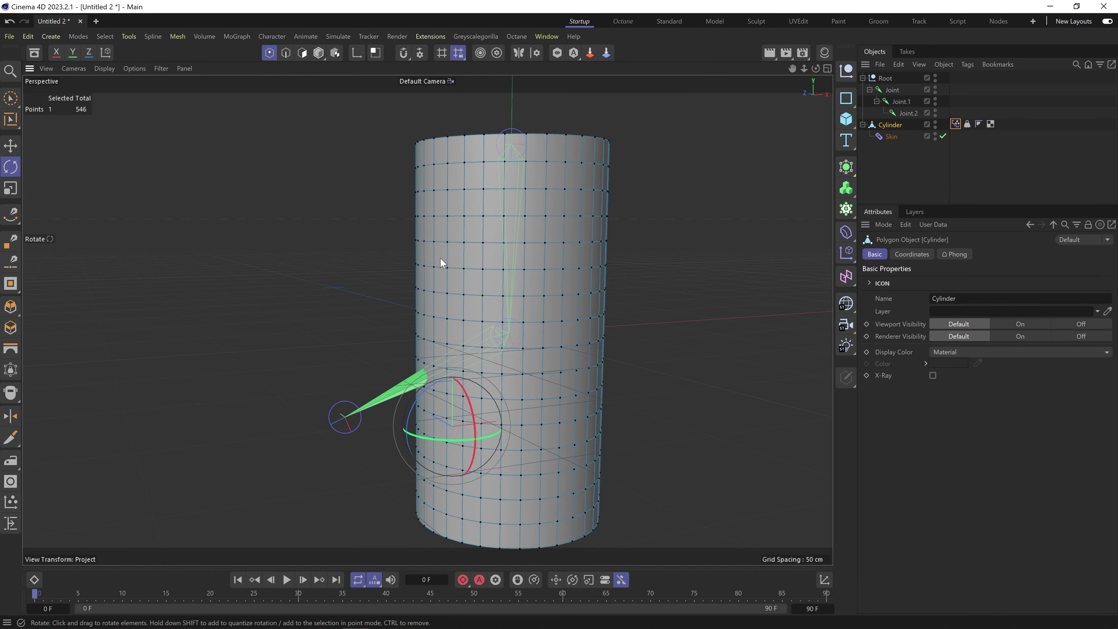
alt+drag(440, 257, 403, 287)
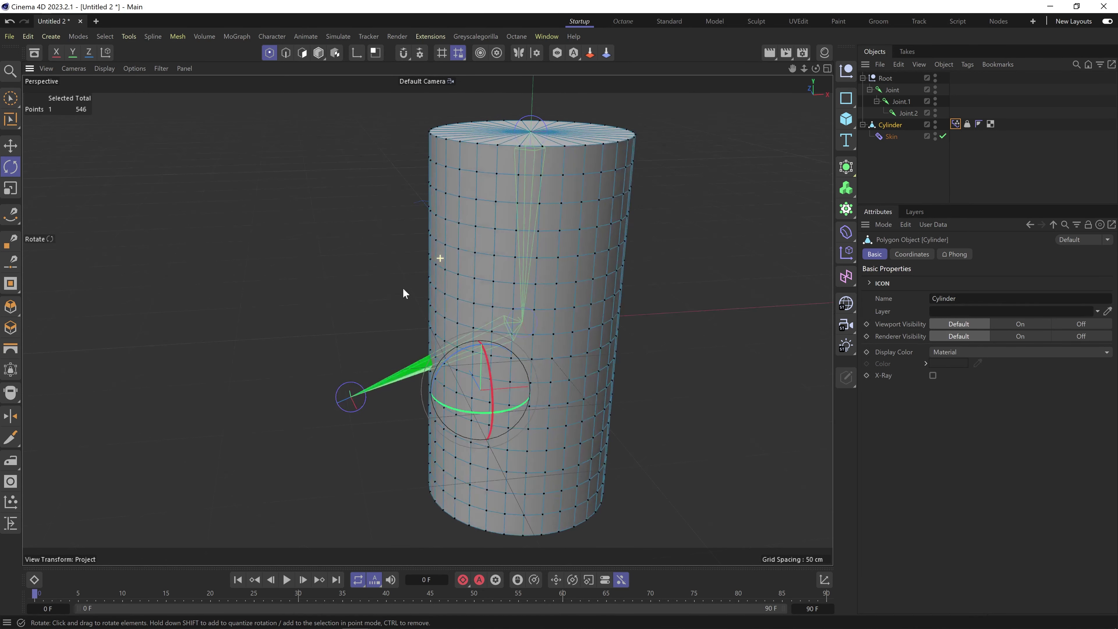
Compare the Cylinder deselected and reselected in point editing around the bent joints, and show the Pose.0 settings.
click(911, 165)
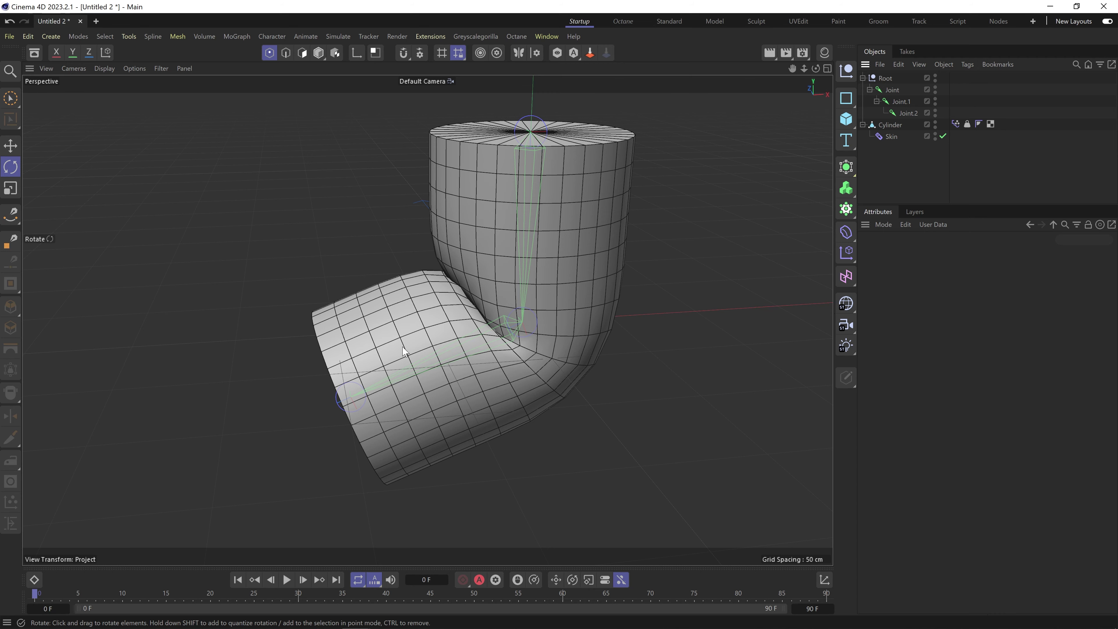
click(955, 124)
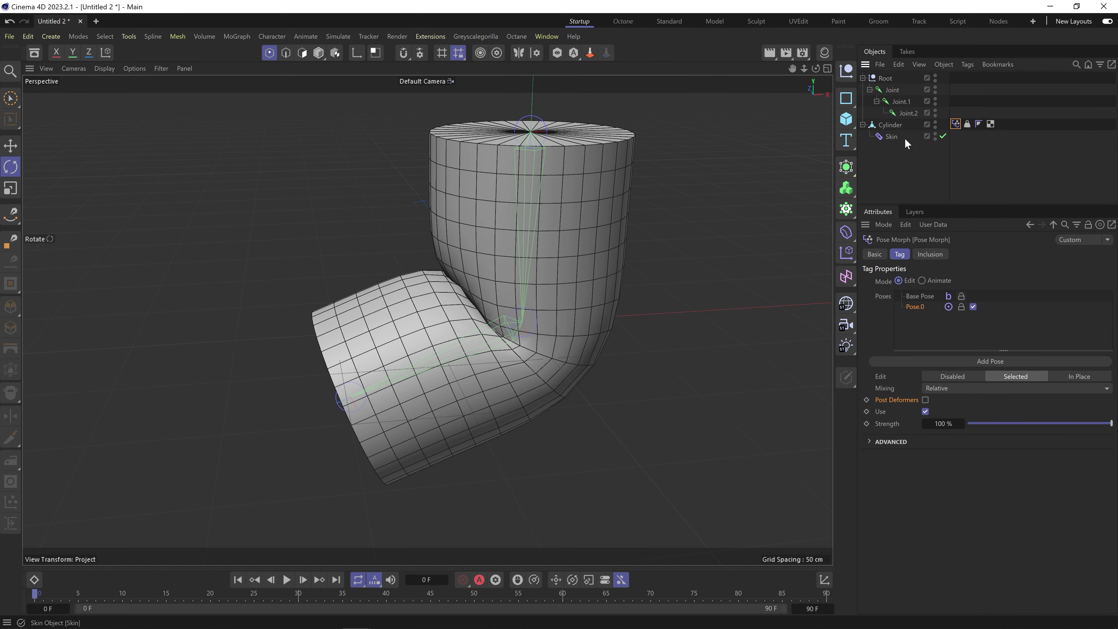
click(890, 125)
scroll(456, 325, up, 4)
alt+drag(456, 324, 524, 317)
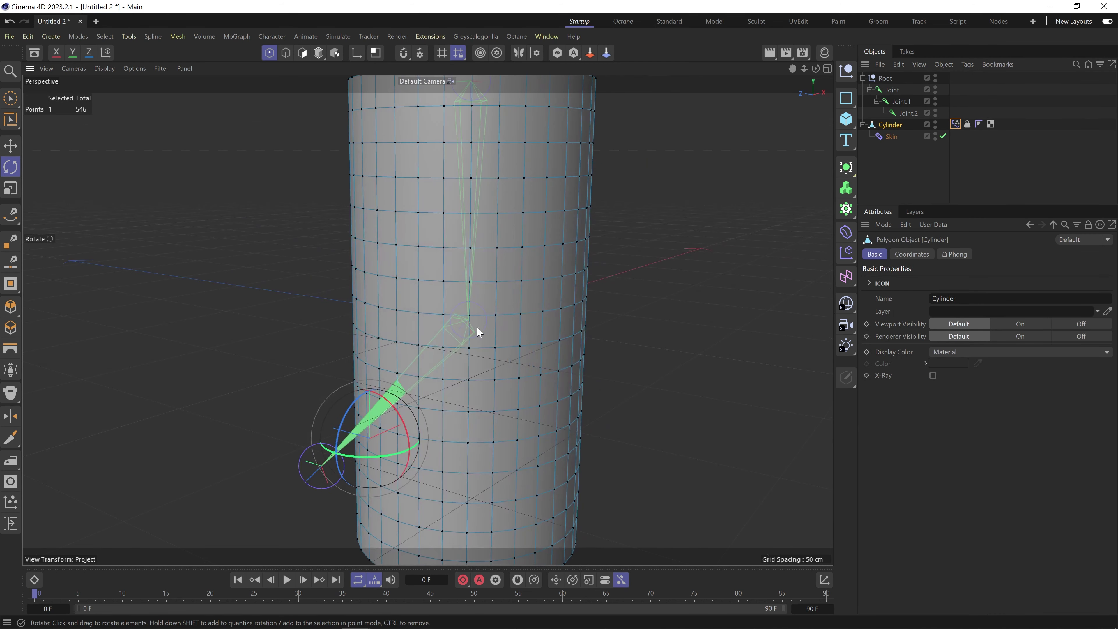
alt+middle_drag(476, 327, 523, 261)
scroll(522, 261, down, 2)
alt+drag(491, 249, 550, 260)
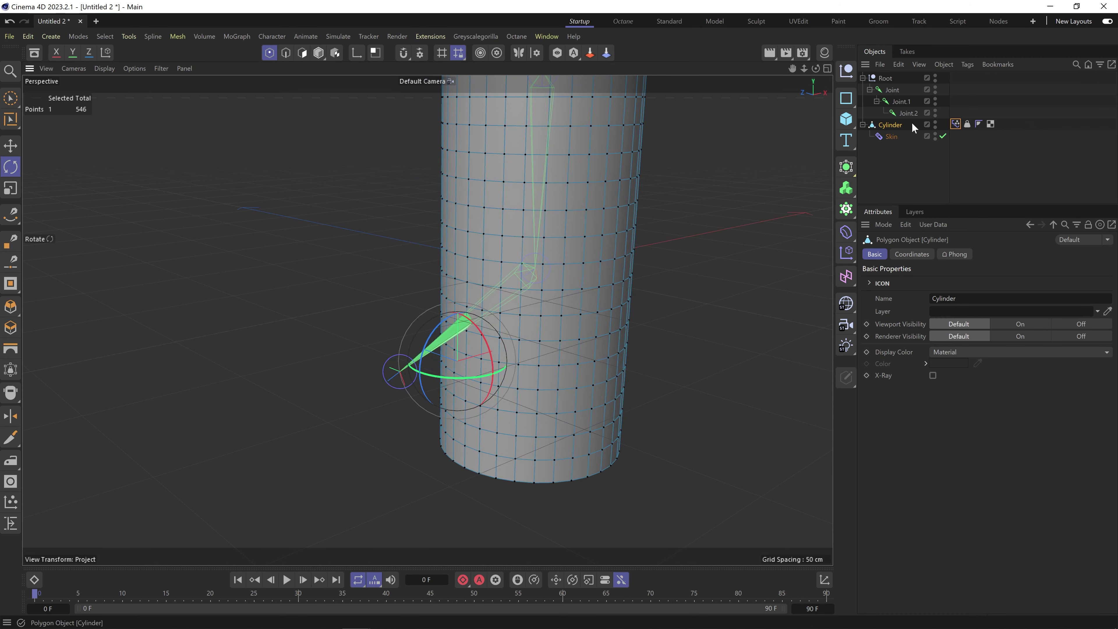
click(955, 125)
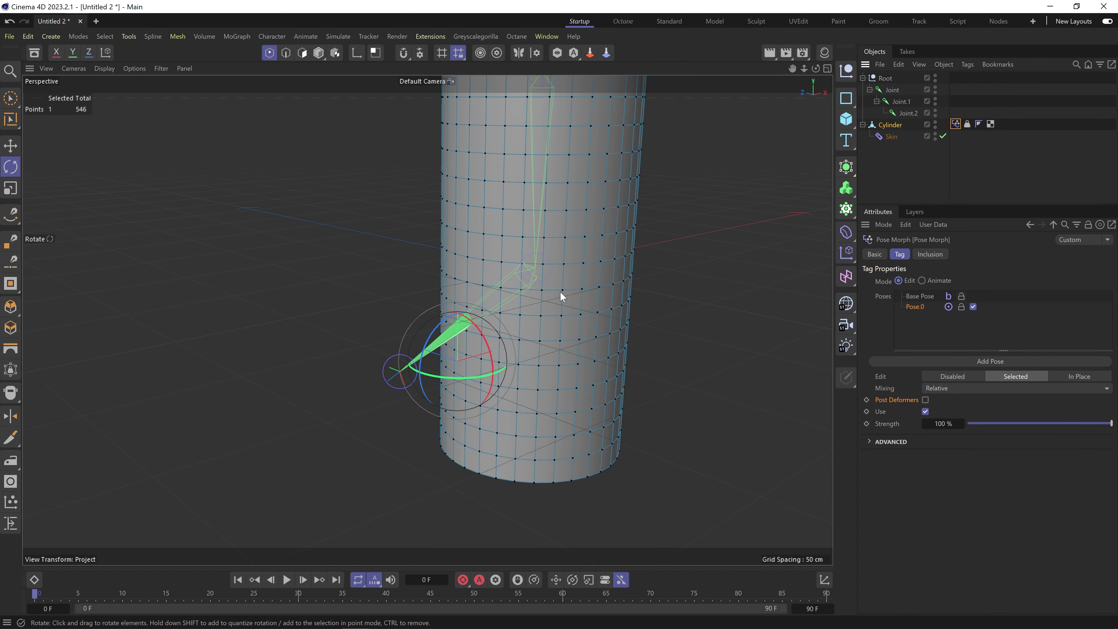
Turn on Post Deformers for Pose.0 and pull several points up off the cylinder's folded lower half.
alt+middle_drag(514, 213, 472, 264)
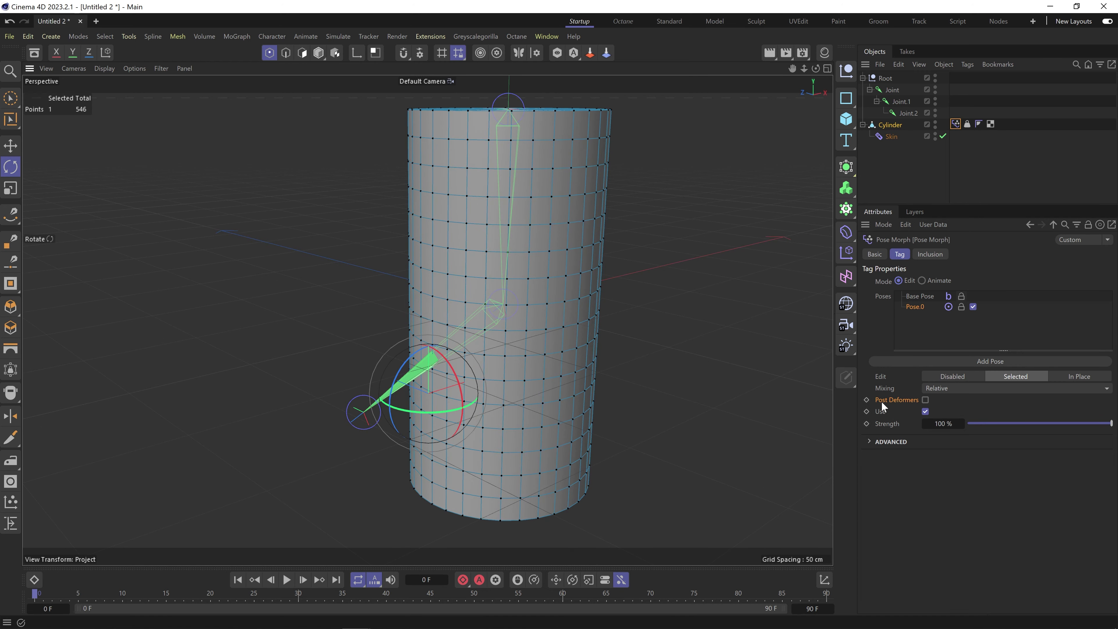
click(924, 400)
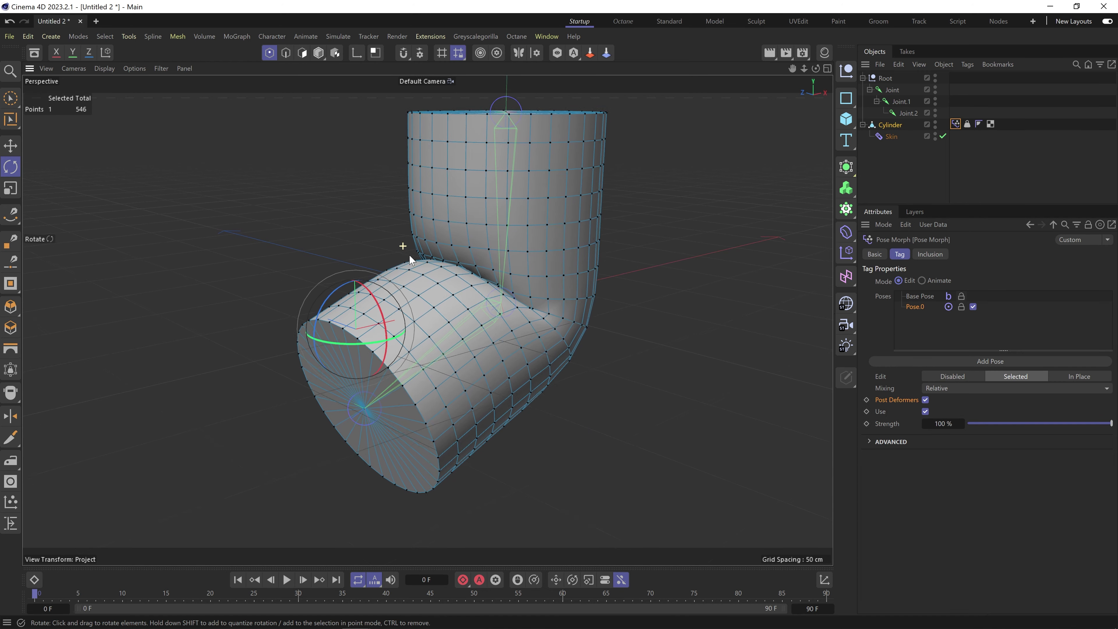
scroll(416, 282, up, 3)
alt+drag(418, 291, 437, 405)
scroll(460, 299, up, 1)
click(436, 300)
key(e)
drag(395, 325, 366, 421)
drag(354, 354, 322, 429)
alt+drag(425, 335, 439, 284)
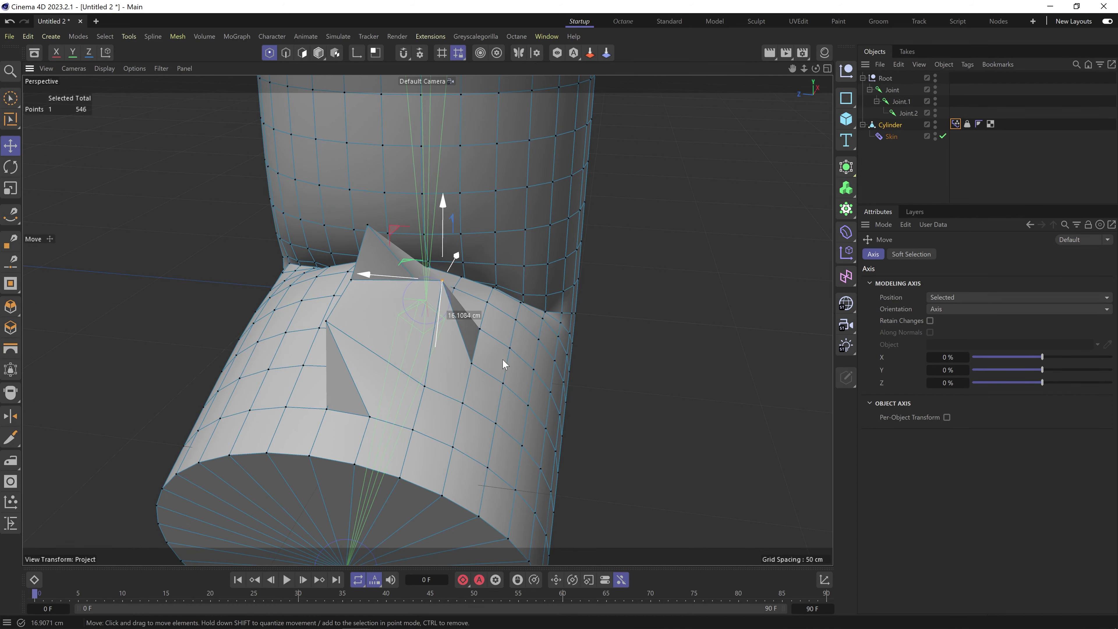
Show the Pose Morph tag's settings and inspect the pulled points in a side view of the bend.
click(955, 125)
alt+drag(555, 264, 449, 253)
scroll(528, 253, down, 3)
alt+middle_drag(530, 266, 479, 332)
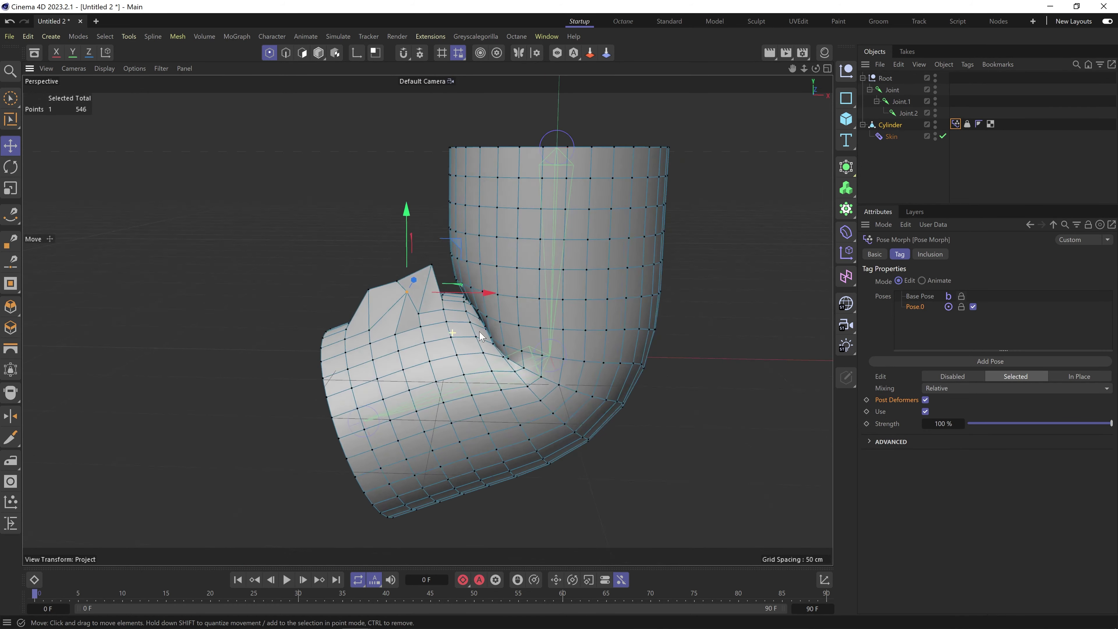
alt+drag(480, 336, 480, 329)
Switch to model editing and rotate Joint.1 to test how the pulled points follow the bend.
click(902, 103)
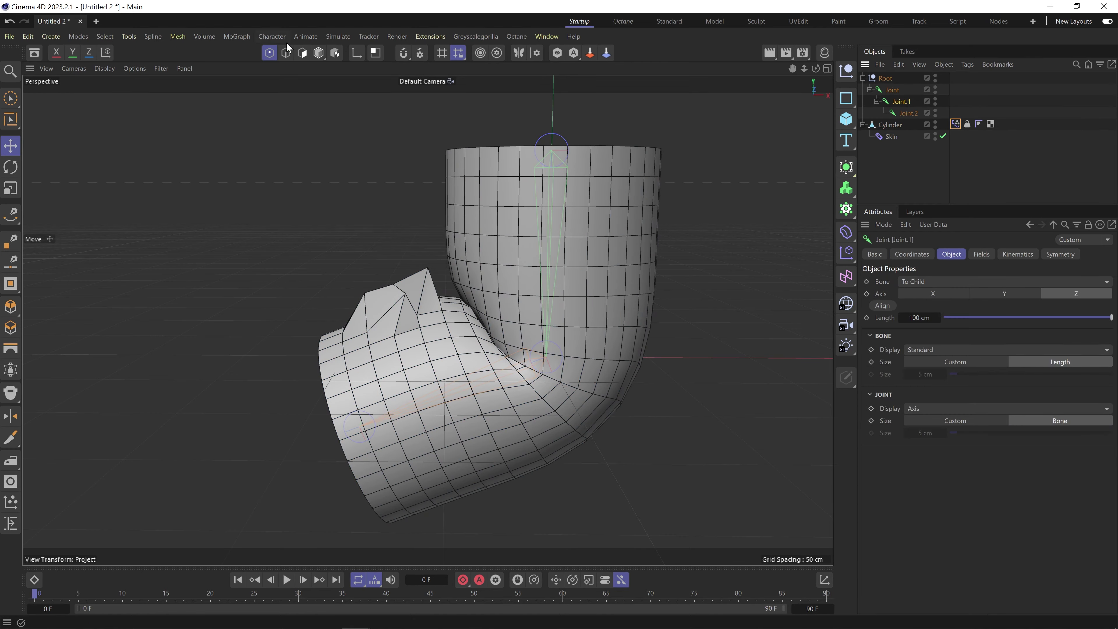
click(318, 53)
key(r)
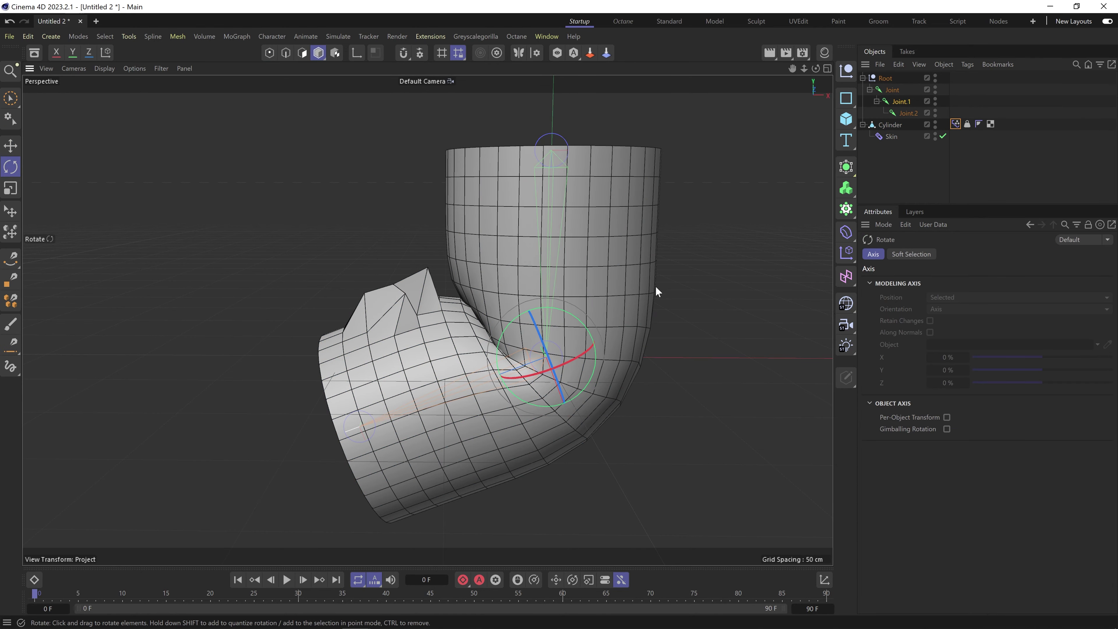
drag(656, 291, 672, 346)
Examine the pulled-out faces on the folded half from the side, front and above.
alt+drag(443, 308, 460, 339)
scroll(353, 334, up, 5)
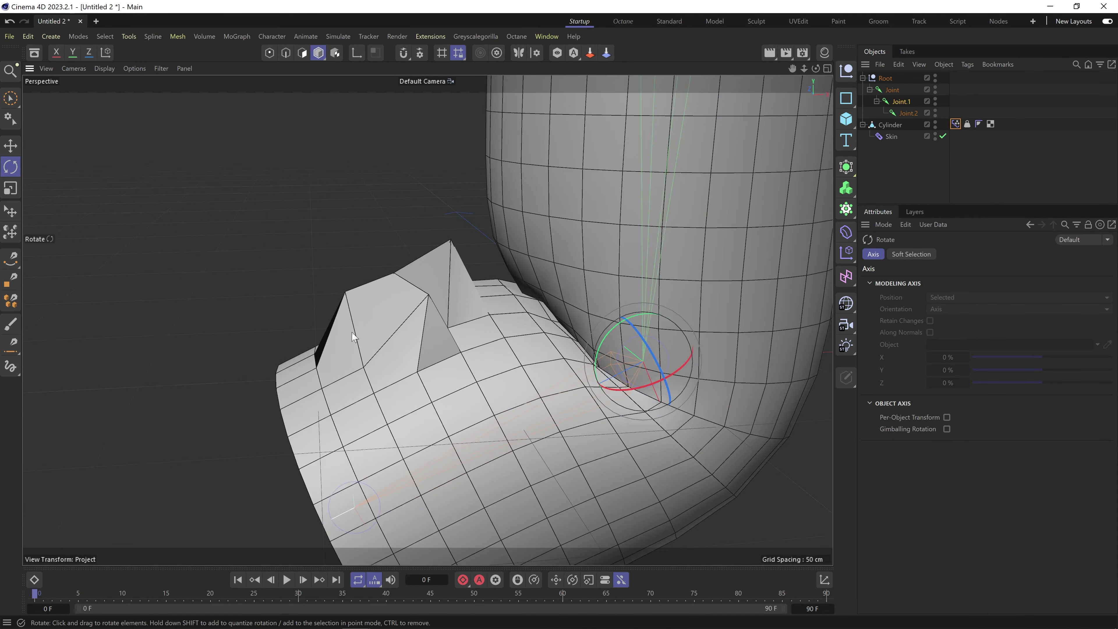
alt+drag(353, 334, 374, 290)
alt+drag(475, 379, 280, 278)
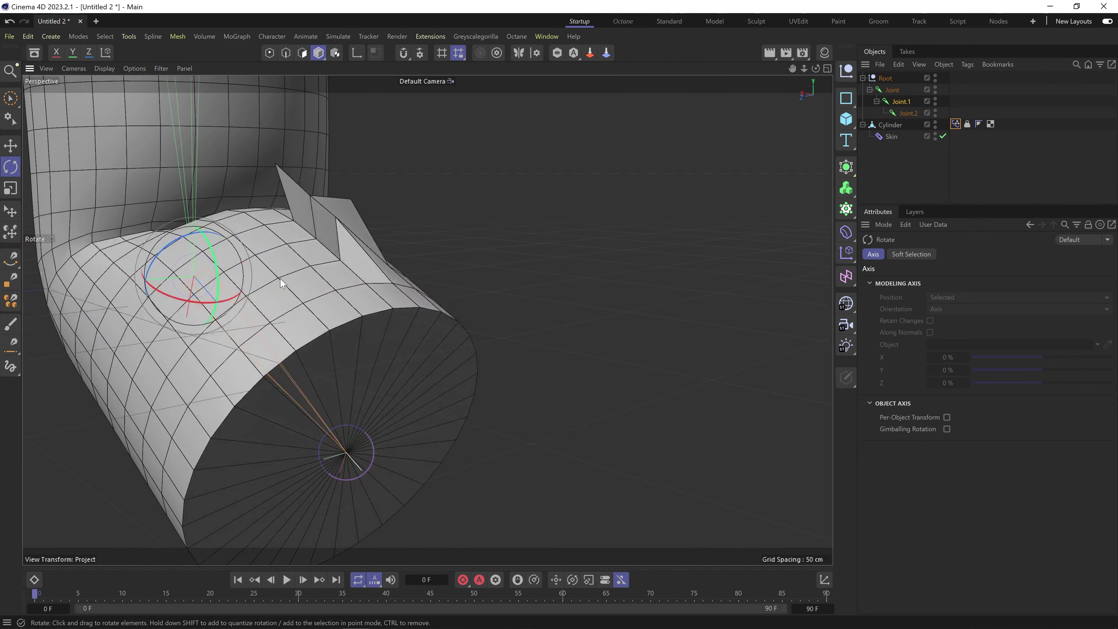
alt+drag(348, 248, 114, 244)
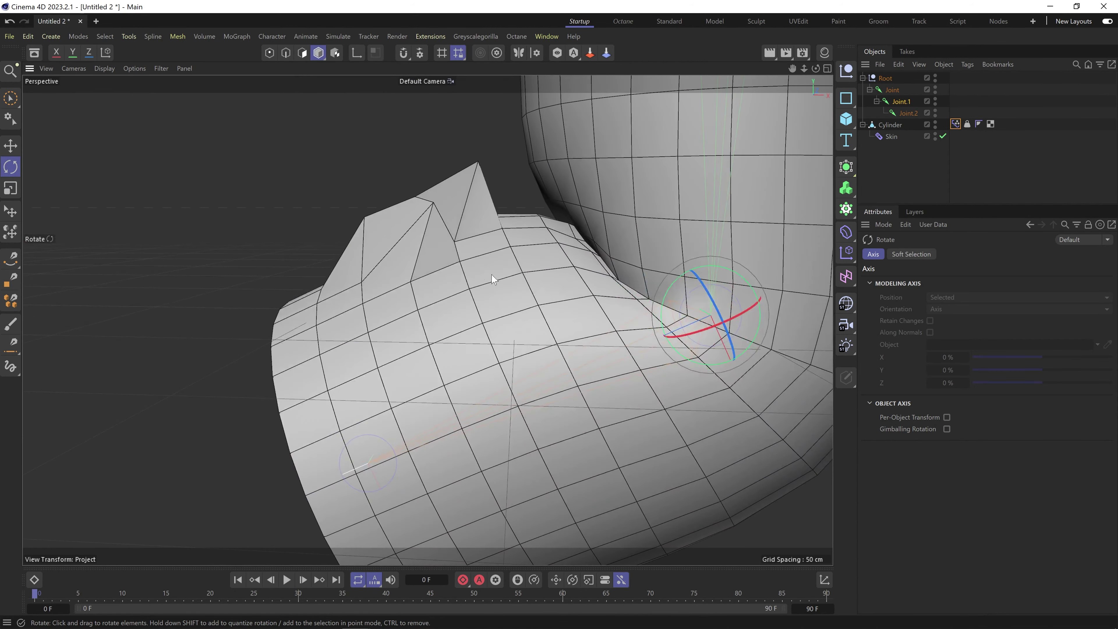
alt+drag(491, 275, 589, 299)
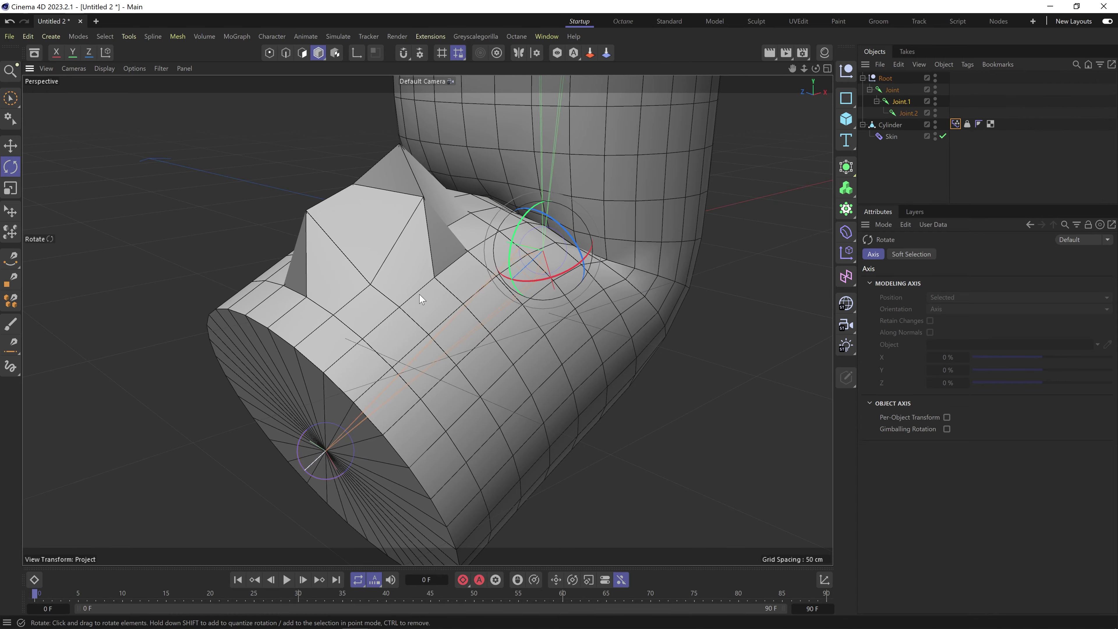
alt+drag(419, 294, 374, 264)
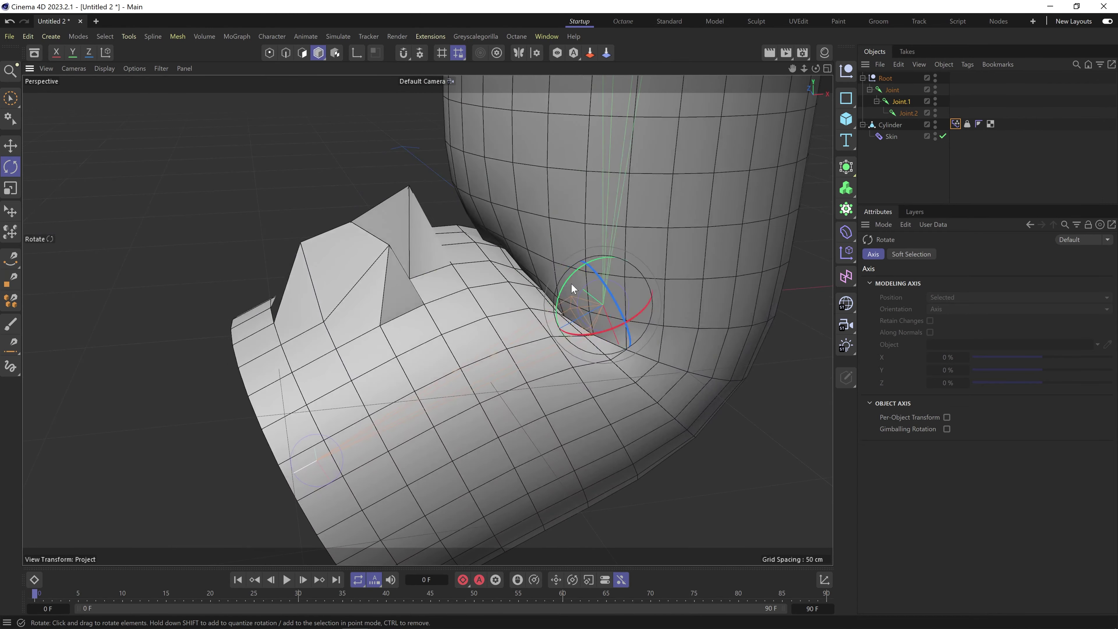
Raise the cylinder's lower half slightly with Joint.1 and turn off Post Deformers for Pose.0.
mouse_move(564, 286)
mouse_down()
mouse_move(539, 348)
mouse_move(555, 271)
mouse_up()
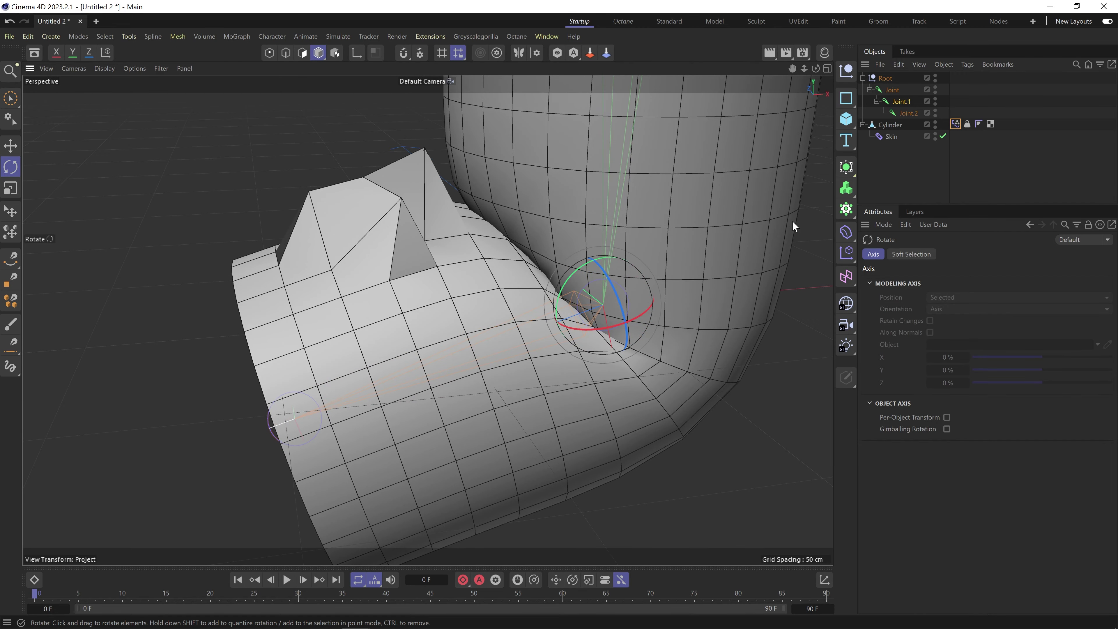
click(956, 124)
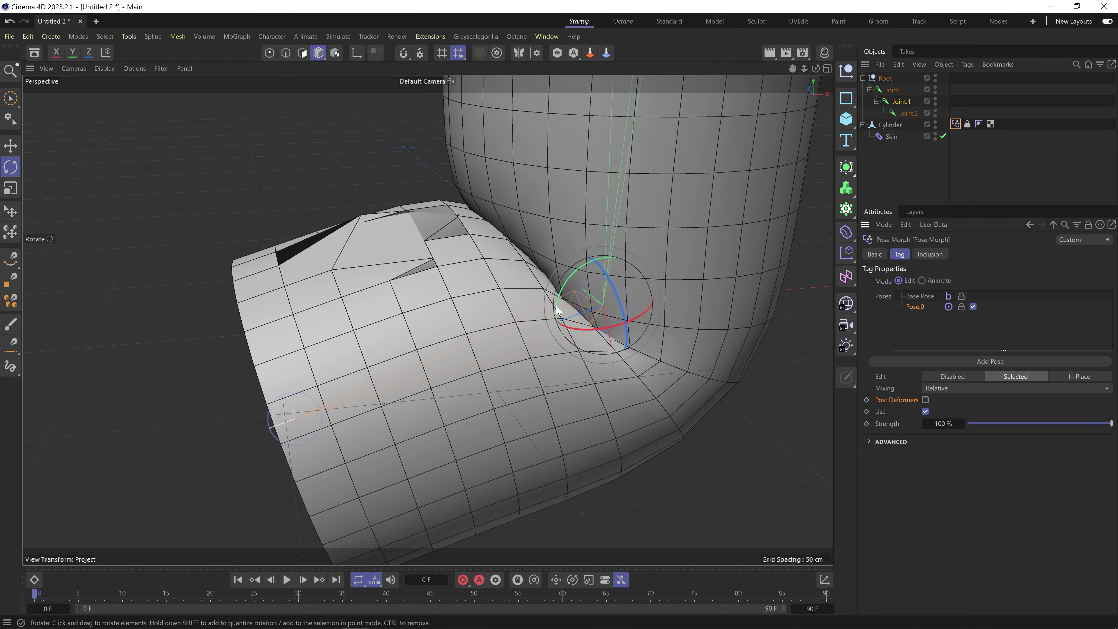
Straighten Joint.1 and examine the pose's displaced points on the upright cylinder from several sides.
alt+right_drag(557, 307, 519, 309)
alt+drag(518, 309, 524, 446)
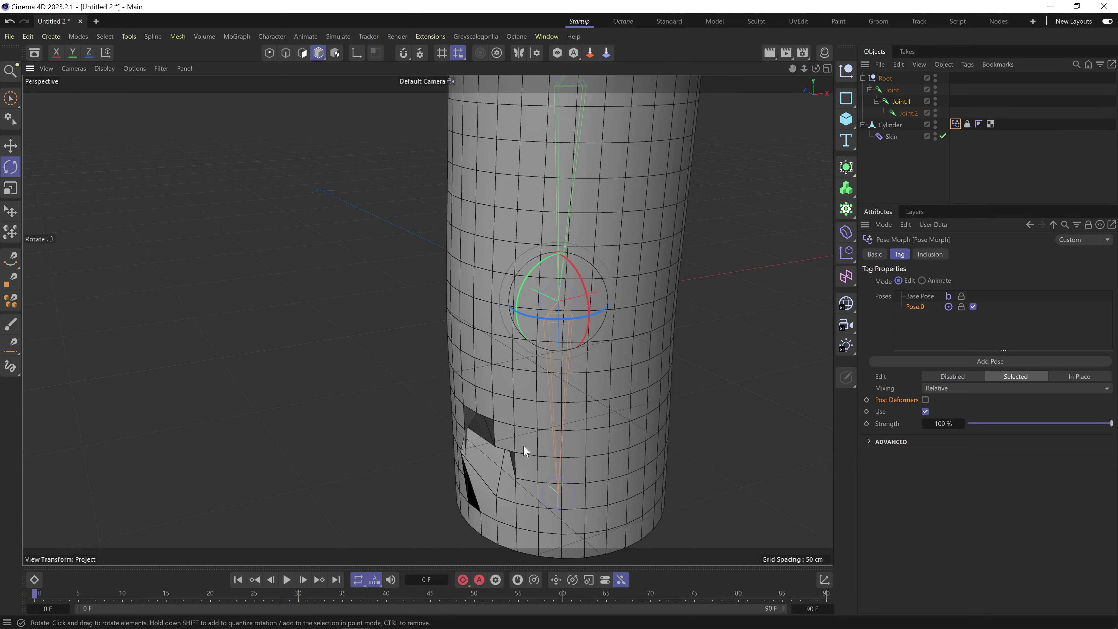
alt+middle_drag(484, 460, 483, 335)
alt+drag(484, 338, 620, 272)
alt+drag(453, 305, 455, 307)
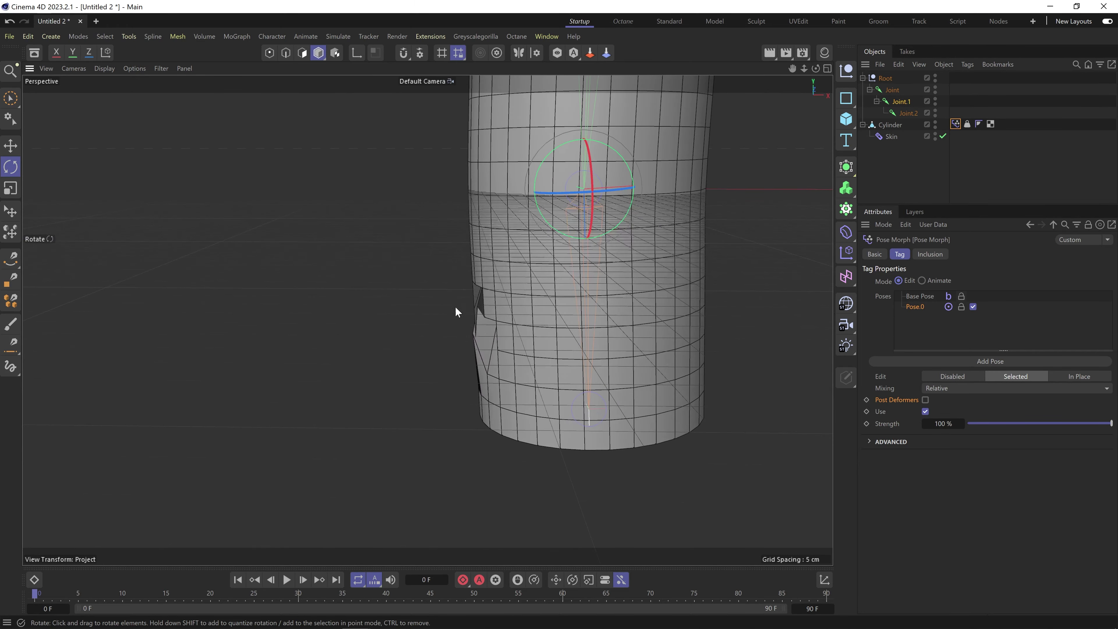
alt+middle_drag(546, 264, 509, 345)
scroll(510, 344, down, 3)
alt+drag(472, 343, 680, 302)
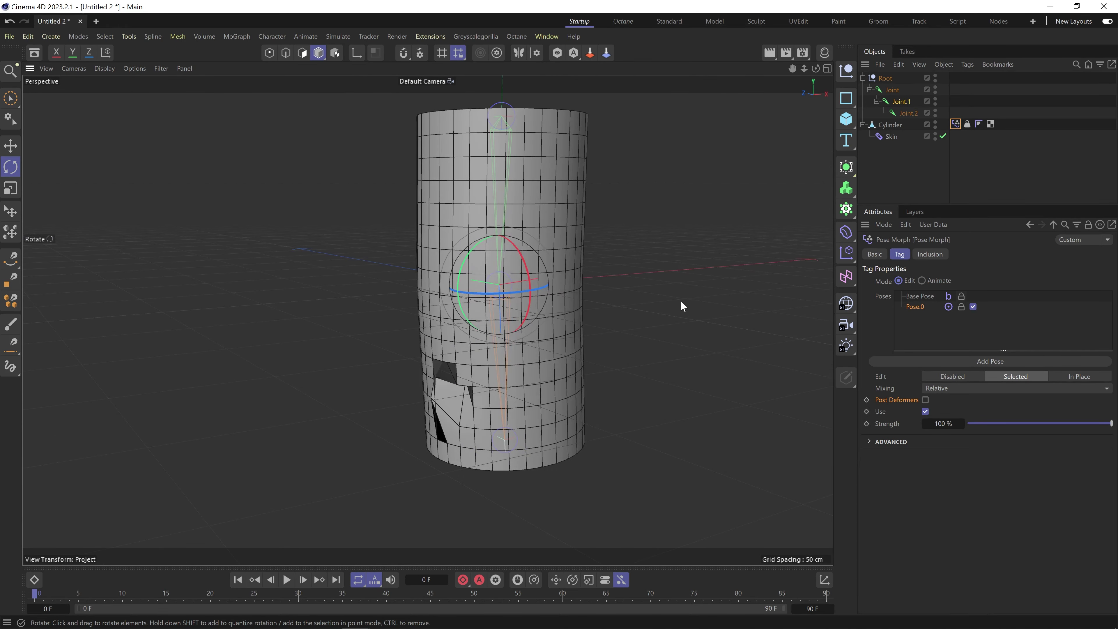
Delete Pose.0 from the Cylinder's Pose Morph tag and add a fresh pose.
click(966, 123)
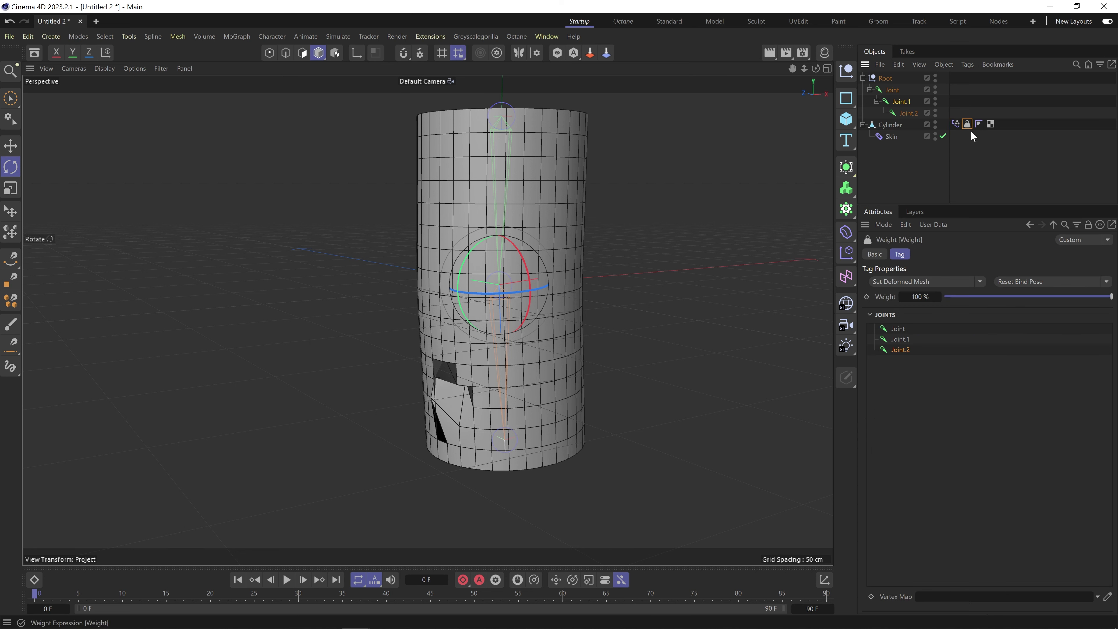
click(955, 123)
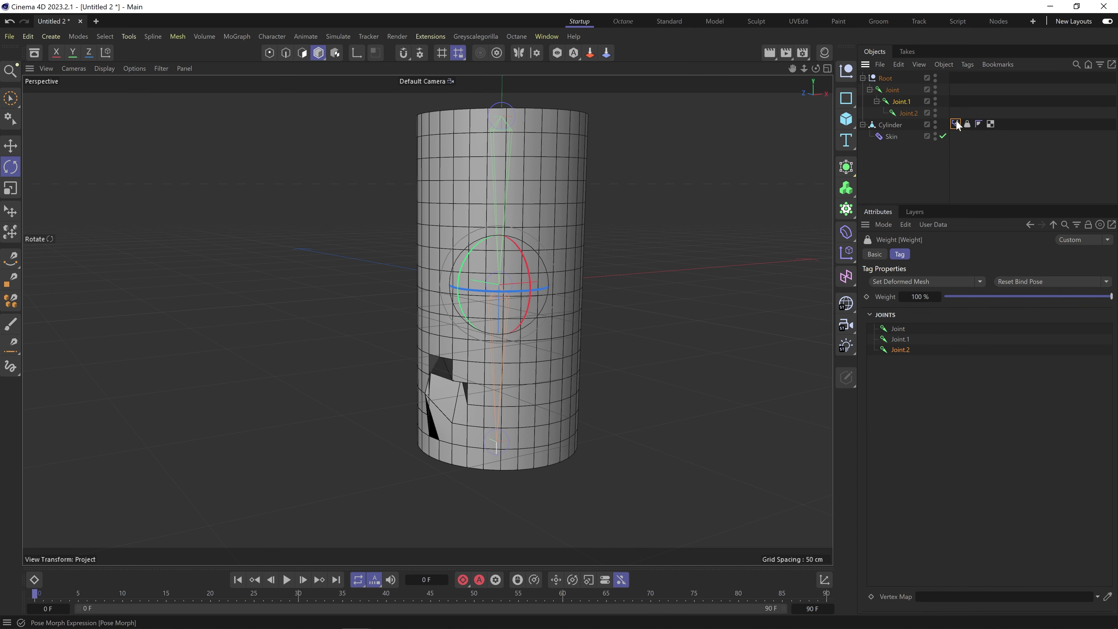
key(Delete)
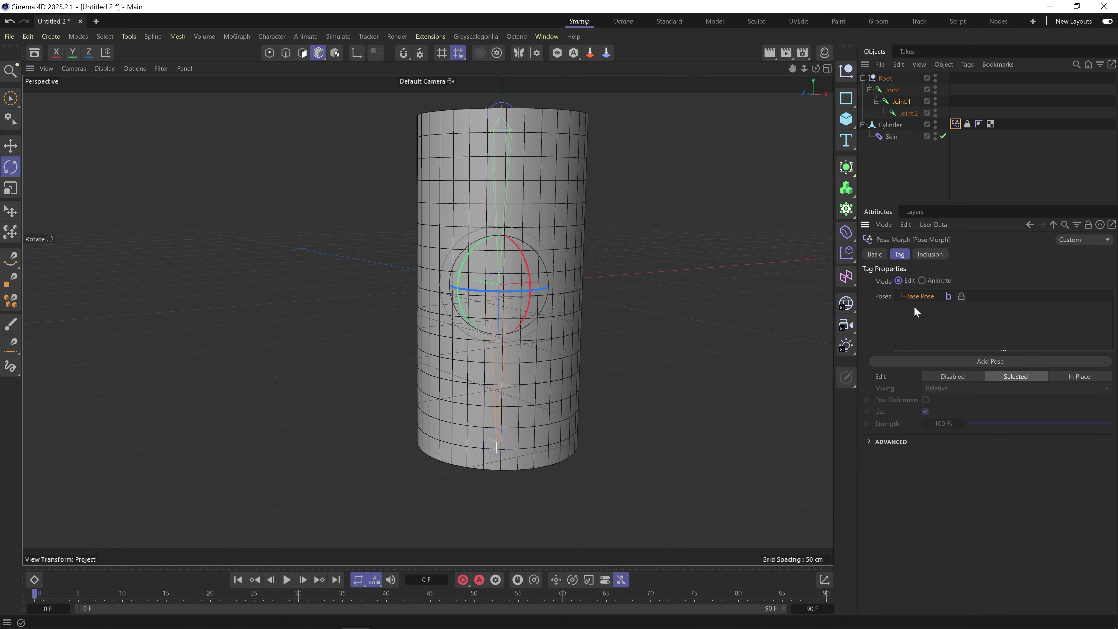
click(960, 362)
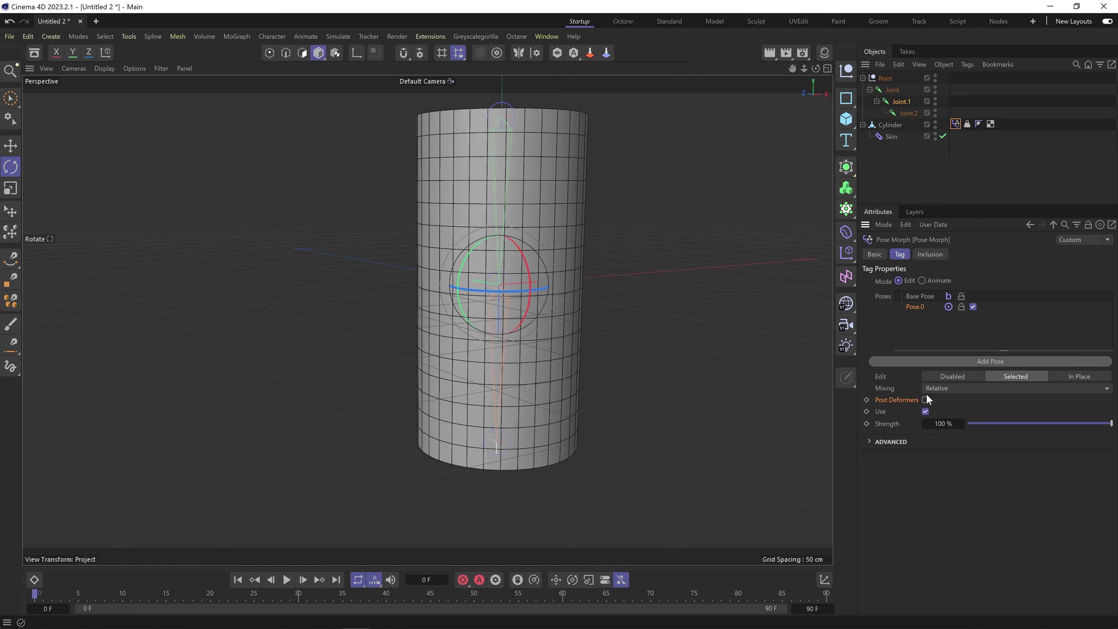
Switch to point editing and select the Cylinder for the fresh pose.
alt+right_drag(445, 355, 511, 347)
alt+drag(459, 347, 532, 341)
alt+middle_drag(445, 376, 452, 349)
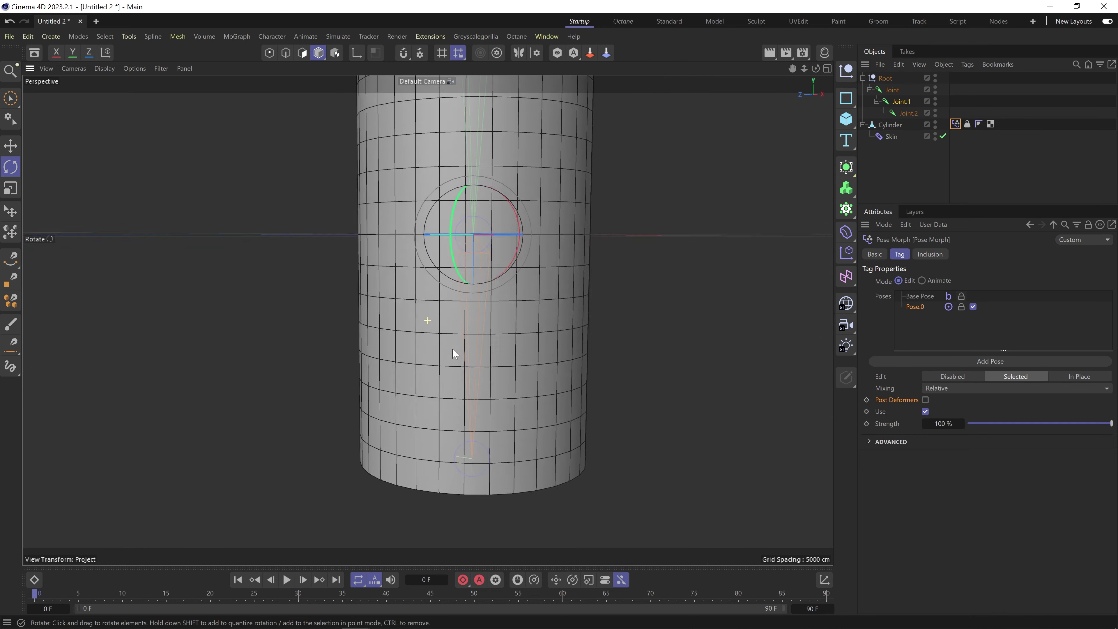
alt+drag(452, 349, 422, 374)
click(270, 53)
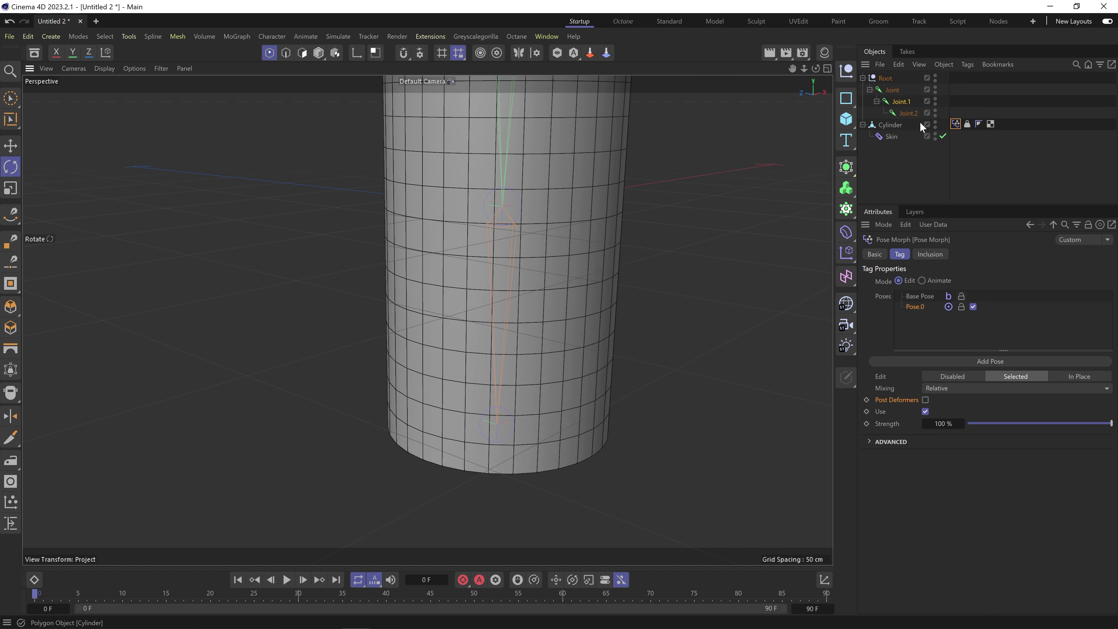
click(888, 125)
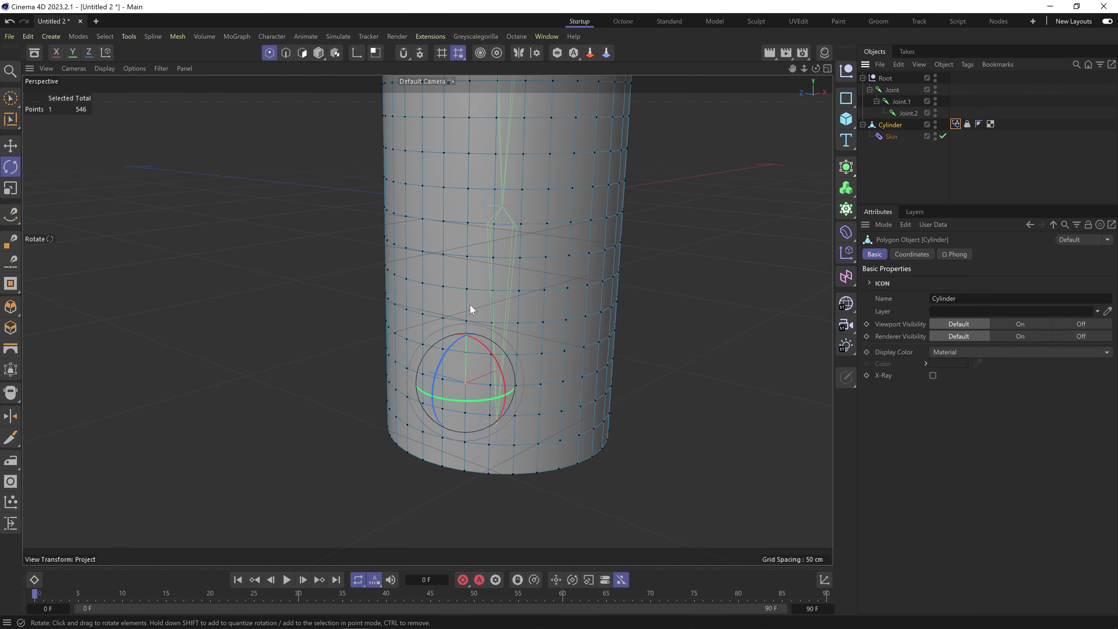
Pull points on the straight cylinder's lower front outward to shape the Relative pose.
click(442, 349)
key(e)
drag(476, 337, 437, 352)
alt+middle_drag(456, 273, 453, 325)
alt+drag(453, 325, 410, 342)
click(440, 372)
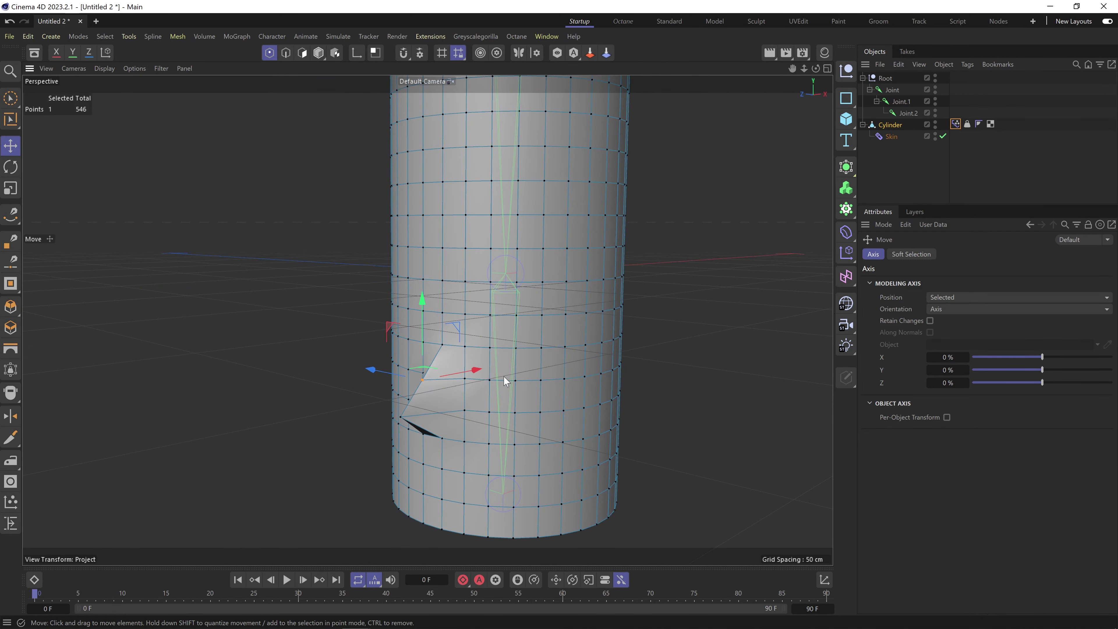
scroll(505, 379, down, 1)
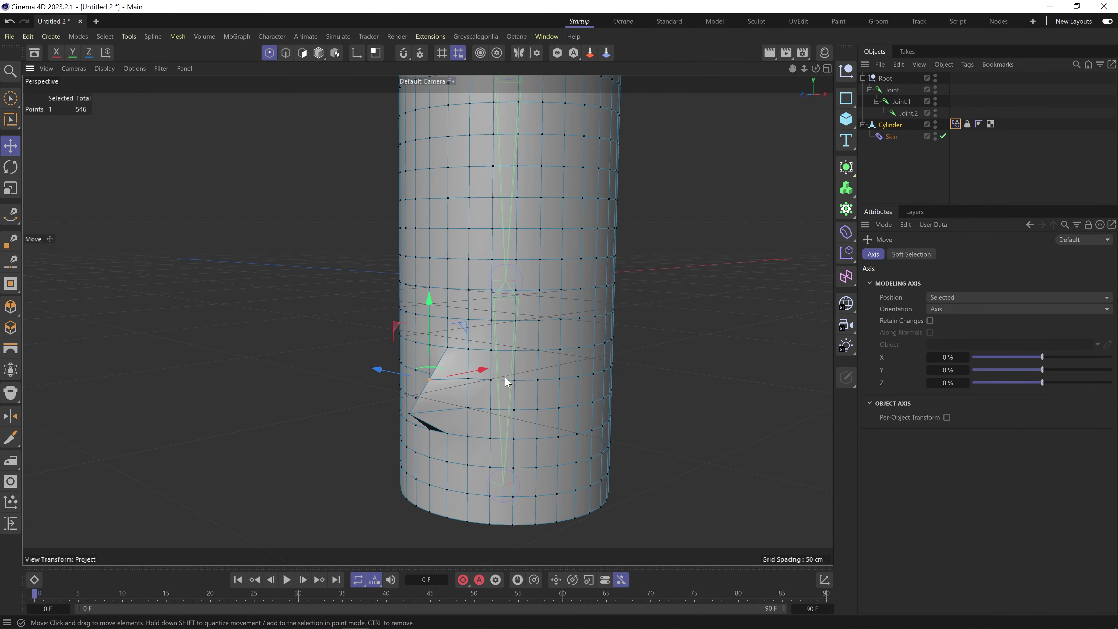
Show the Pose Morph tag's settings and review the Mixing modes available for Pose.0.
click(954, 125)
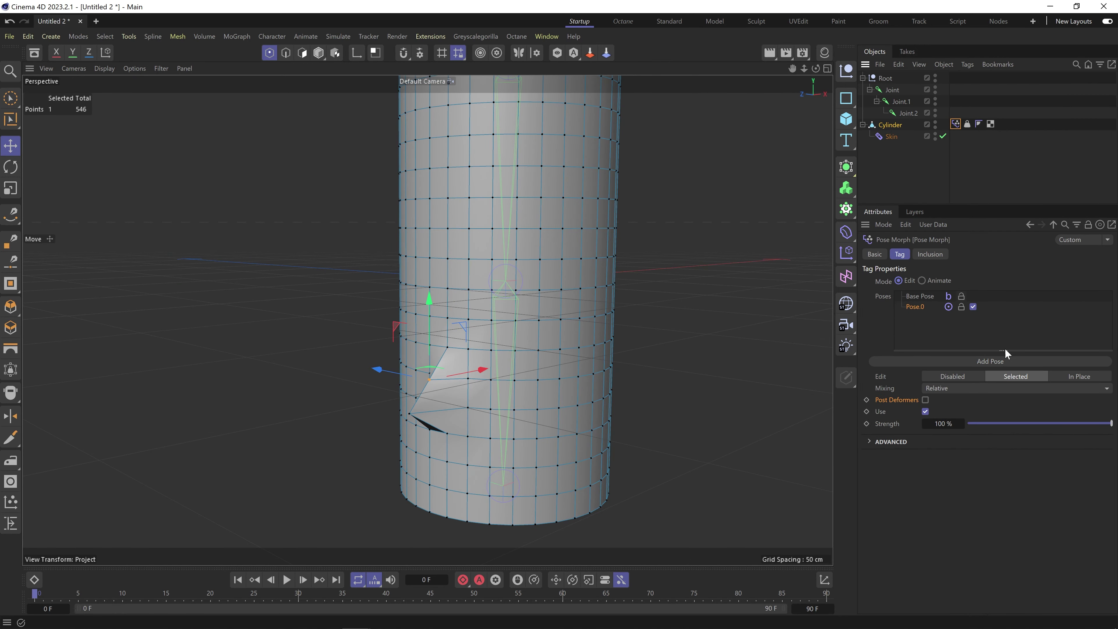
click(948, 386)
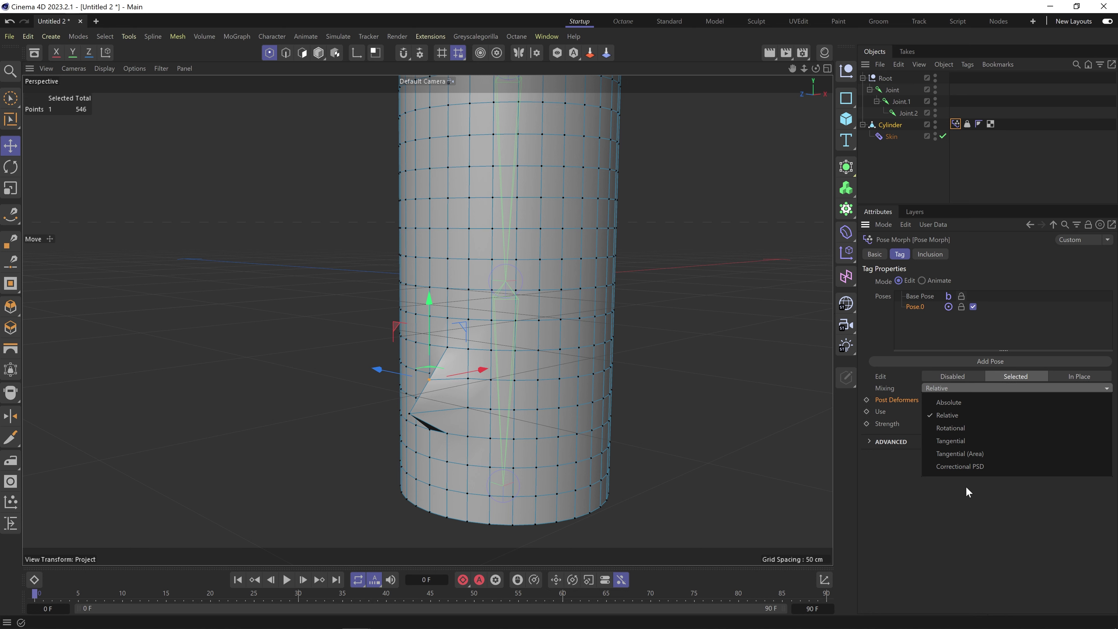
click(965, 487)
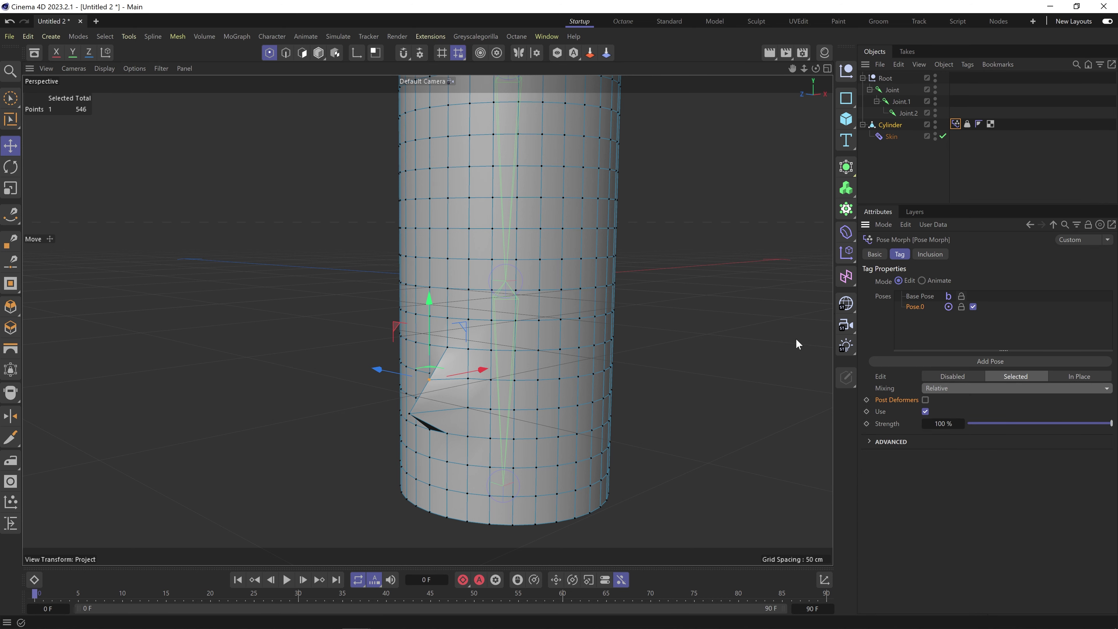
alt+middle_drag(553, 224, 535, 264)
alt+right_drag(535, 263, 512, 271)
alt+middle_drag(512, 270, 494, 275)
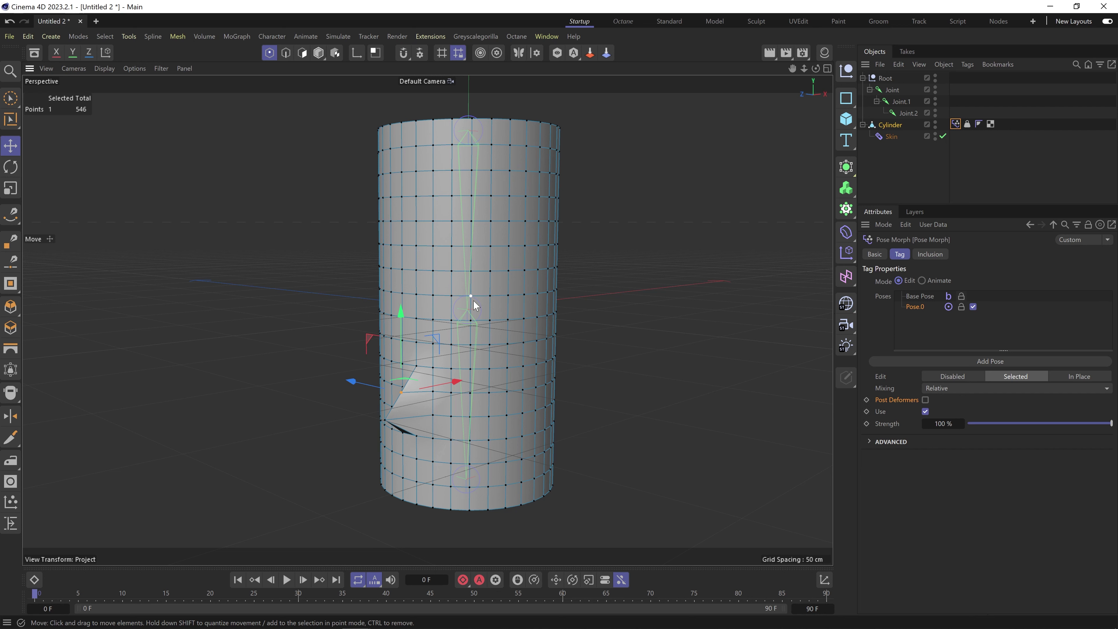
Delete Pose.0, add a new pose, and set its Mixing to Correctional PSD.
click(918, 315)
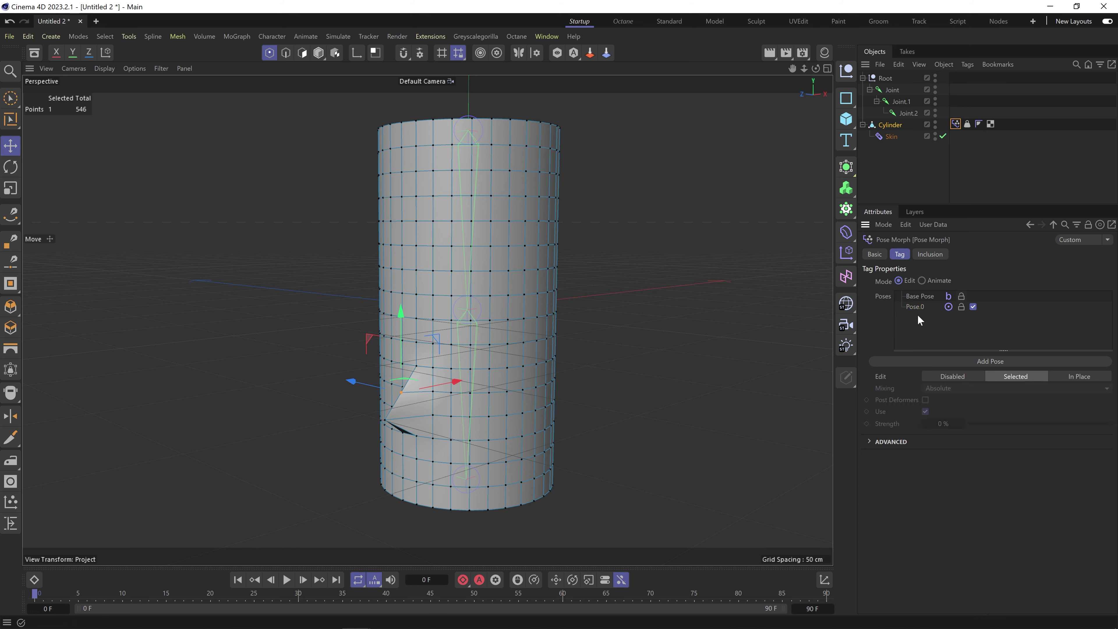
click(912, 310)
key(Delete)
click(916, 299)
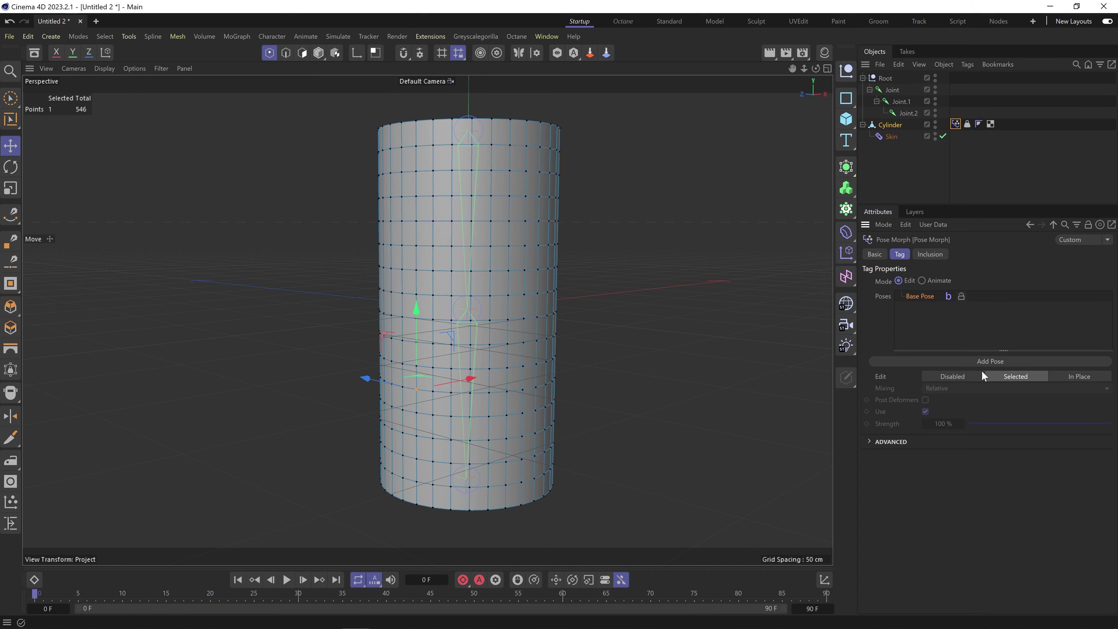
click(987, 365)
click(936, 385)
click(968, 465)
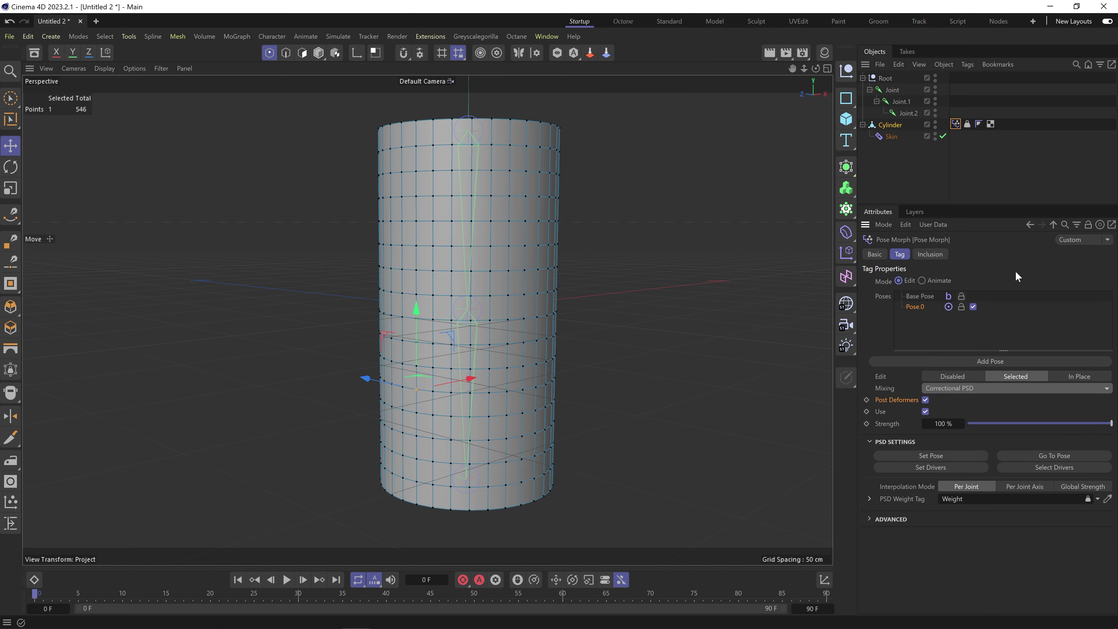
Bend Joint.1 to fold the cylinder's lower half forward, and show the Correctional PSD pose's settings.
click(894, 99)
key(r)
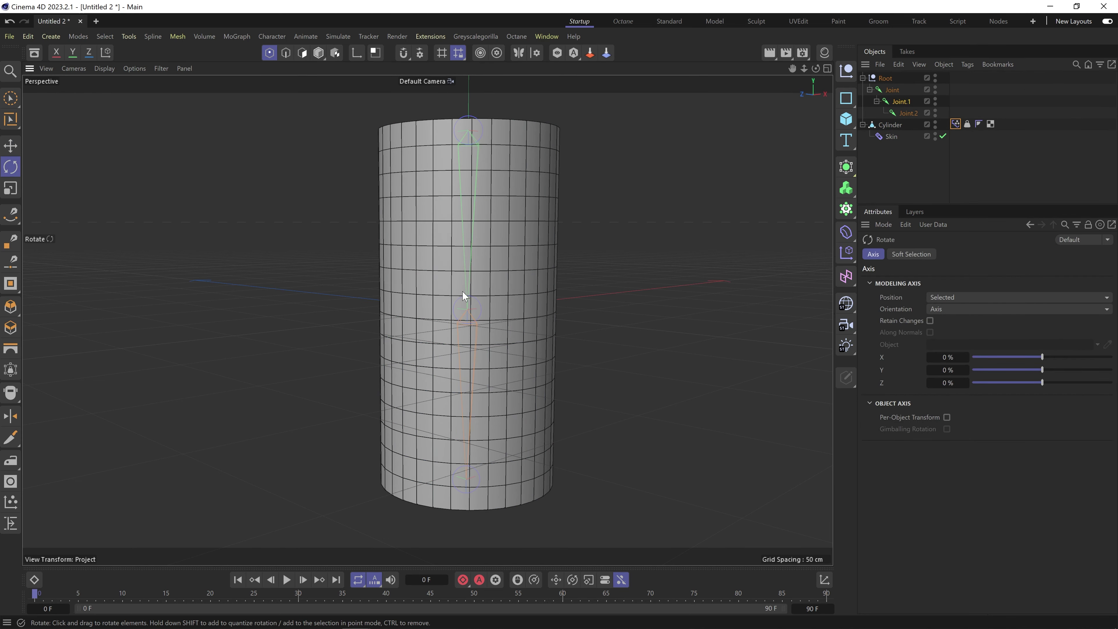
drag(433, 193, 434, 264)
click(955, 123)
alt+middle_drag(452, 208, 440, 250)
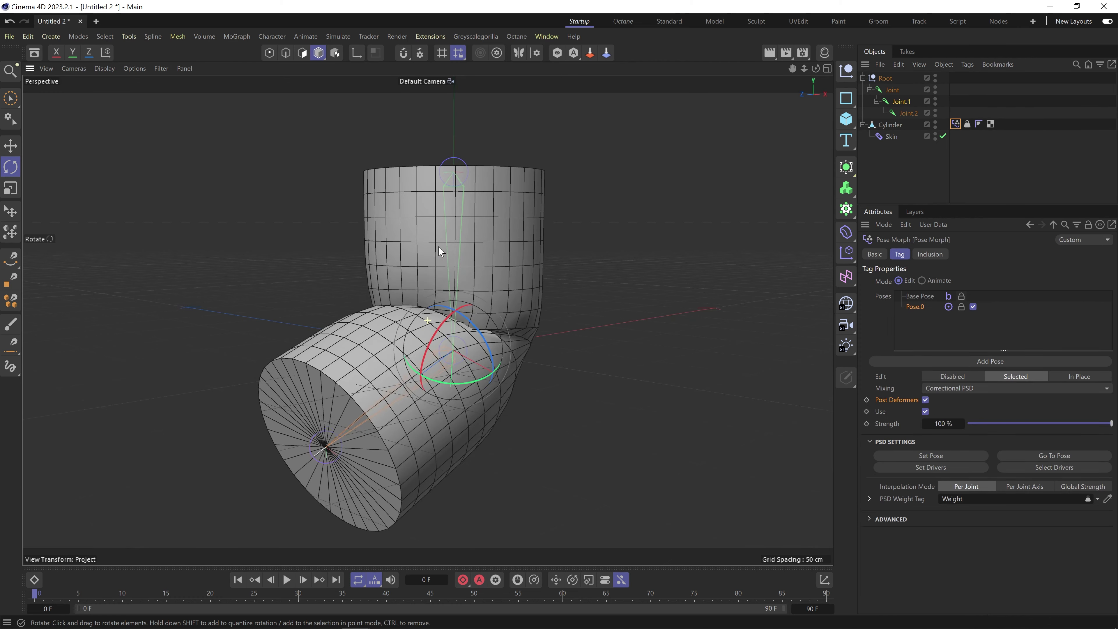
Pull a point on the upper side of the folded lower half outward into a spike and set the current PSD pose.
click(269, 53)
alt+right_drag(368, 316, 449, 328)
alt+drag(655, 284, 630, 311)
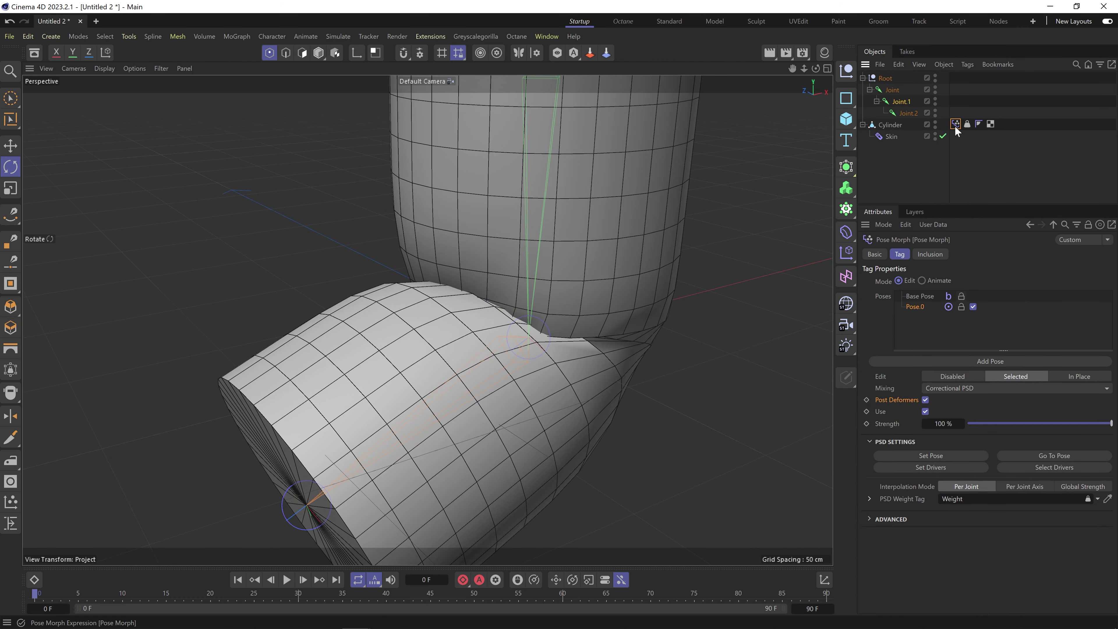
click(890, 125)
click(412, 330)
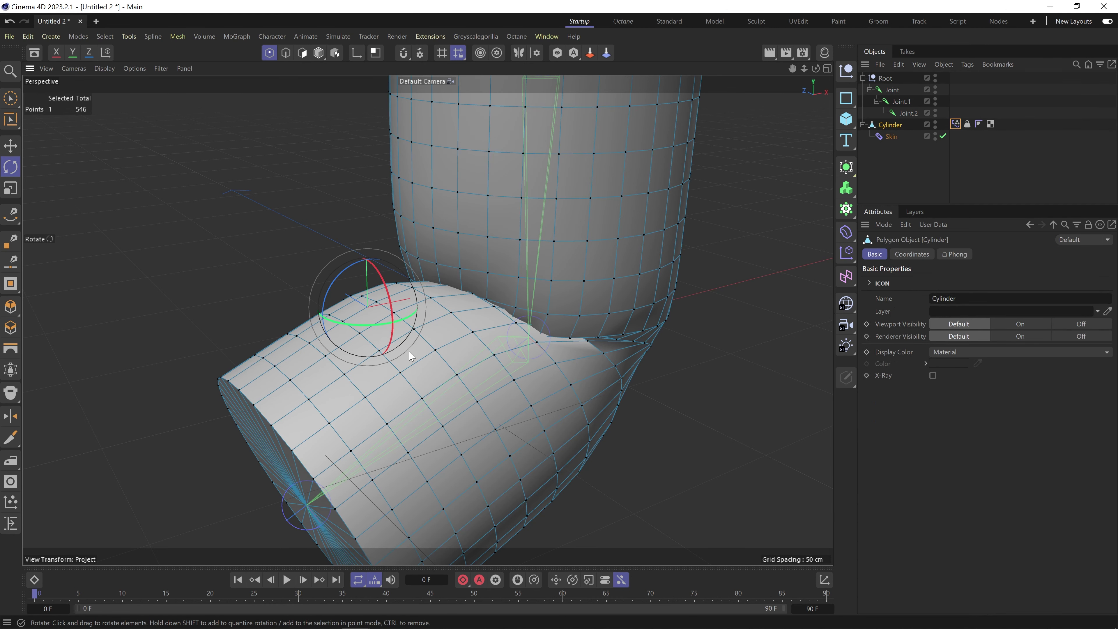
click(360, 333)
key(e)
drag(408, 417, 360, 334)
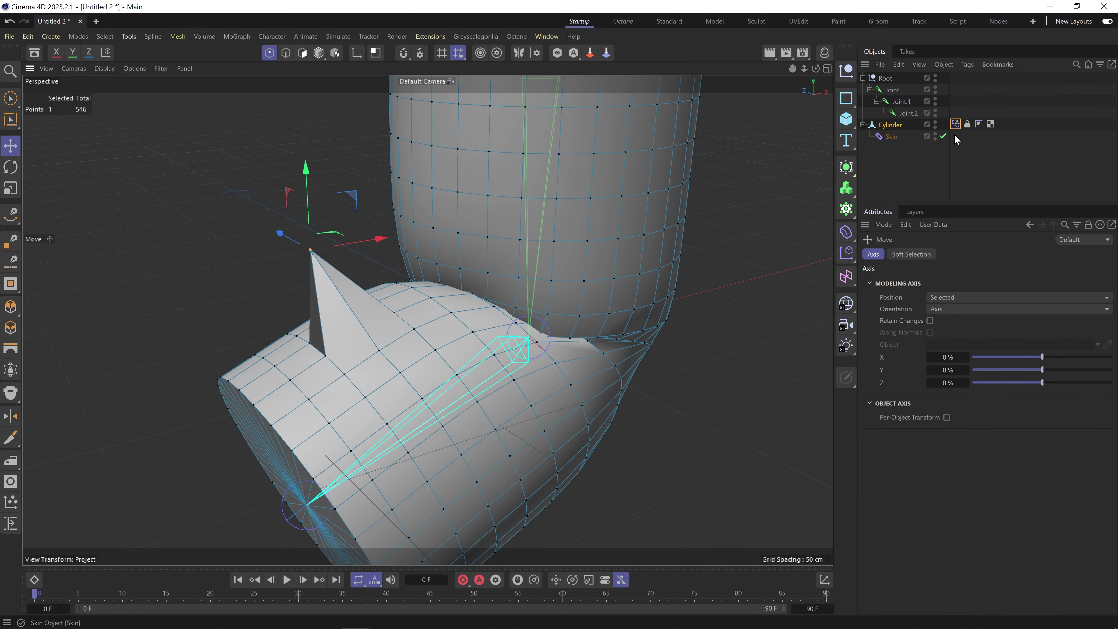
click(955, 123)
click(945, 458)
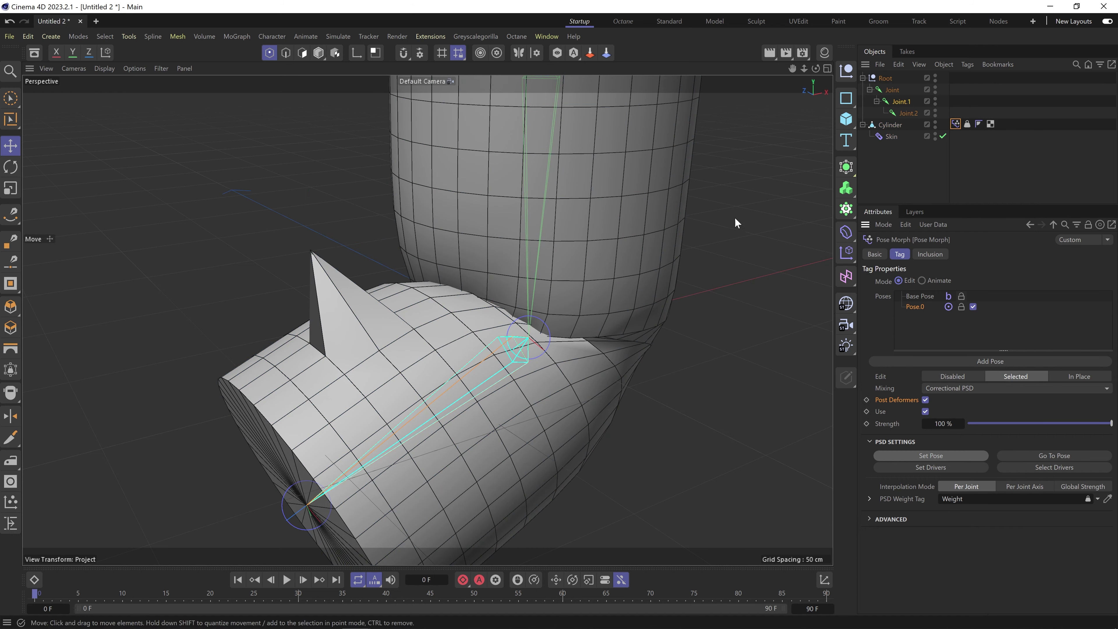
Rotate Joint.1 as a whole object to test the spike against the joint's bend.
click(318, 52)
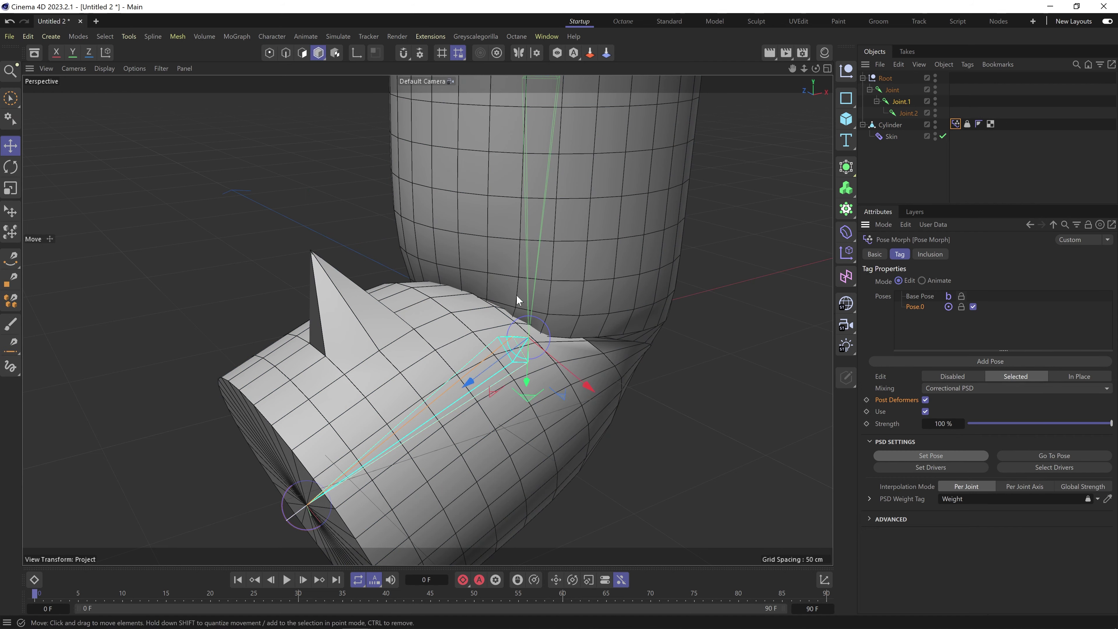
key(r)
drag(506, 332, 529, 329)
key(ctrl+z)
scroll(493, 328, down, 4)
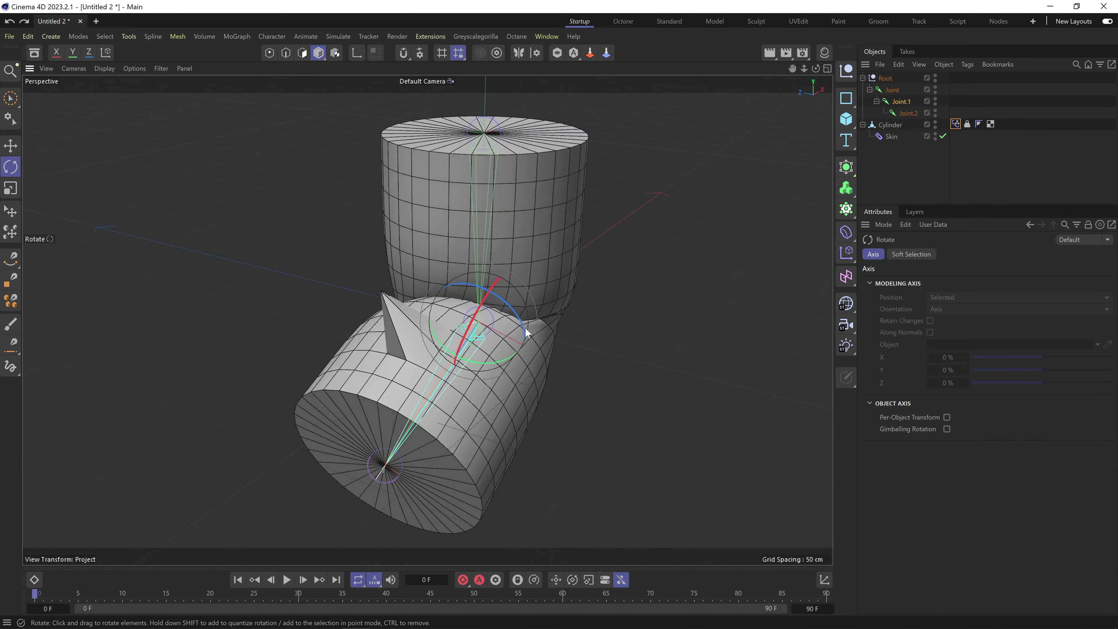
mouse_move(452, 333)
mouse_down()
mouse_move(434, 379)
mouse_move(438, 300)
mouse_move(431, 379)
mouse_move(439, 323)
mouse_up()
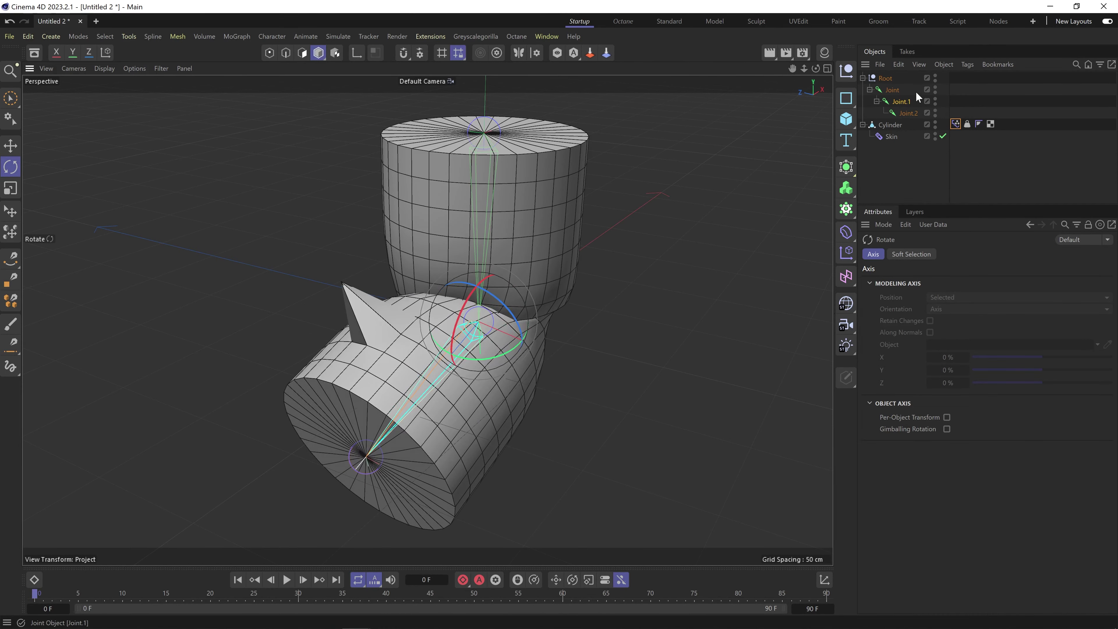
Rotate the top Joint to swing the whole bent cylinder and check the spike.
click(890, 89)
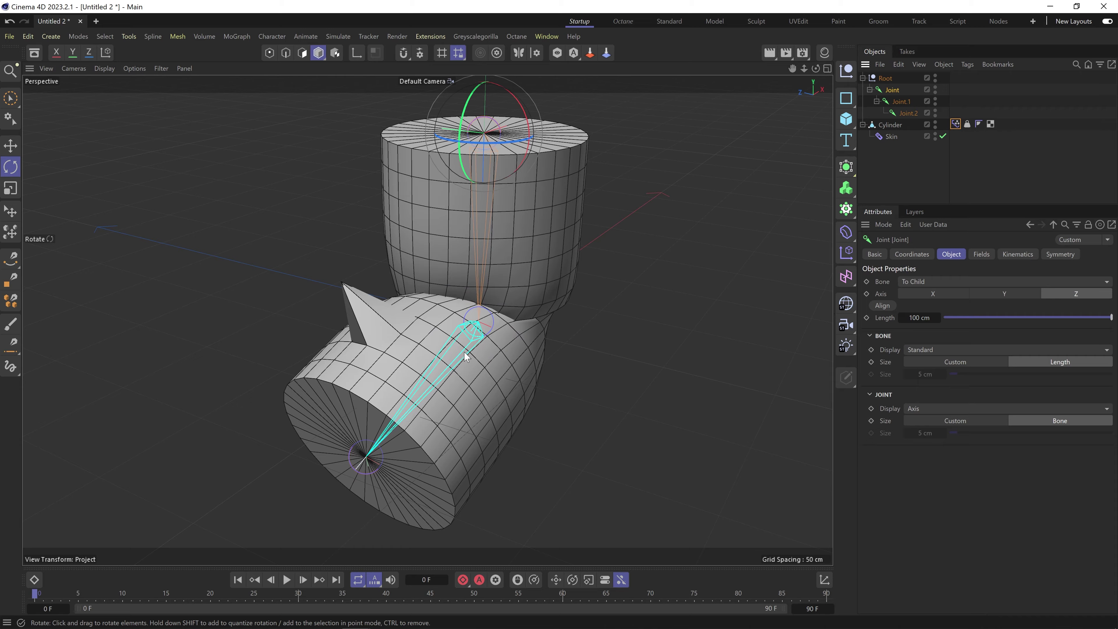
drag(489, 160, 599, 130)
alt+middle_drag(514, 227, 504, 300)
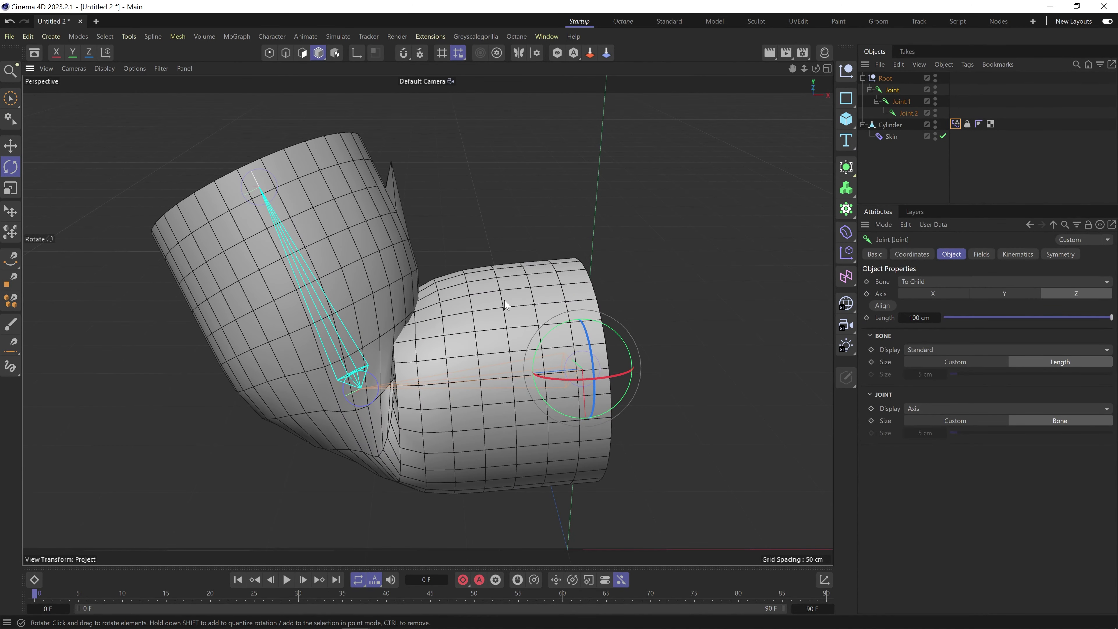
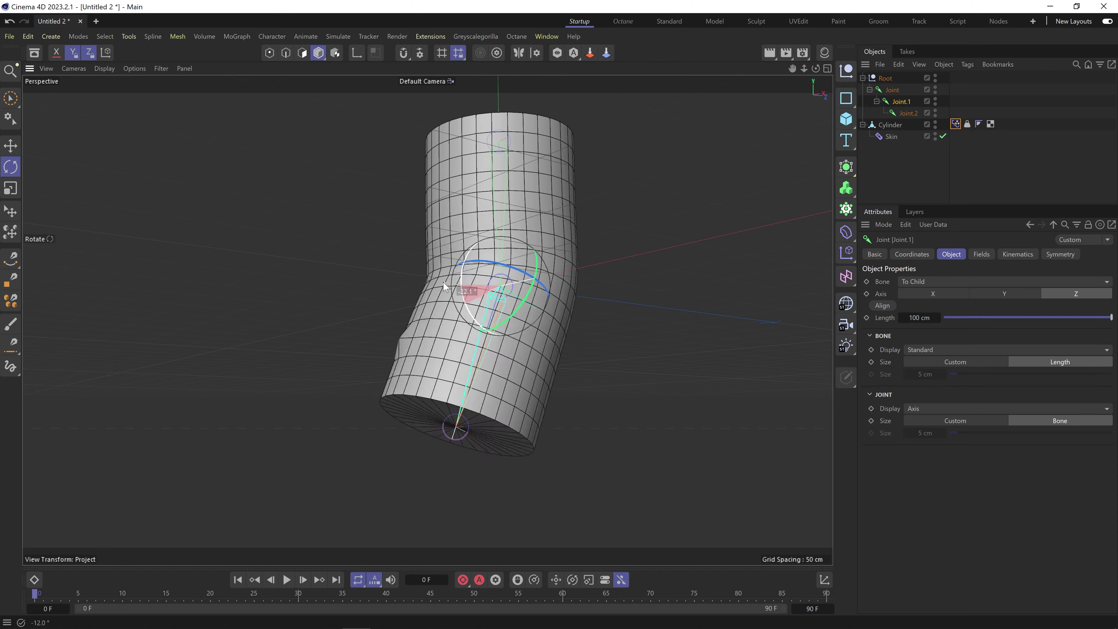
With Joint.1 bent, pull the cylinder point on the lower half's upper side outward into a sharp spike.
alt+drag(493, 212, 454, 262)
click(954, 124)
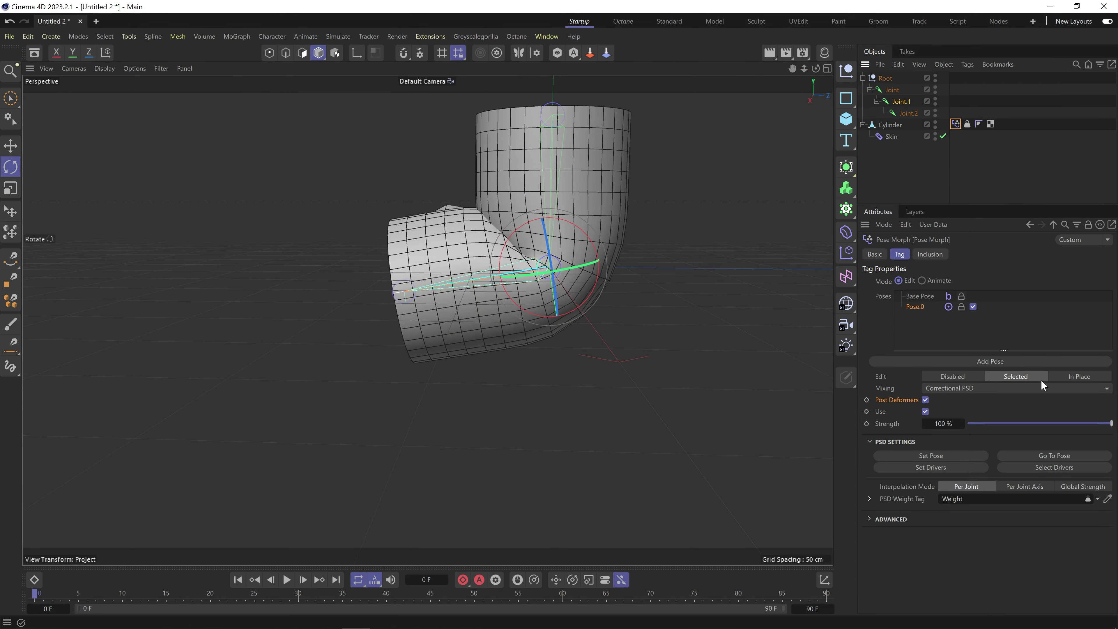
alt+middle_drag(508, 238, 489, 309)
alt+right_drag(489, 308, 487, 282)
alt+drag(486, 282, 533, 292)
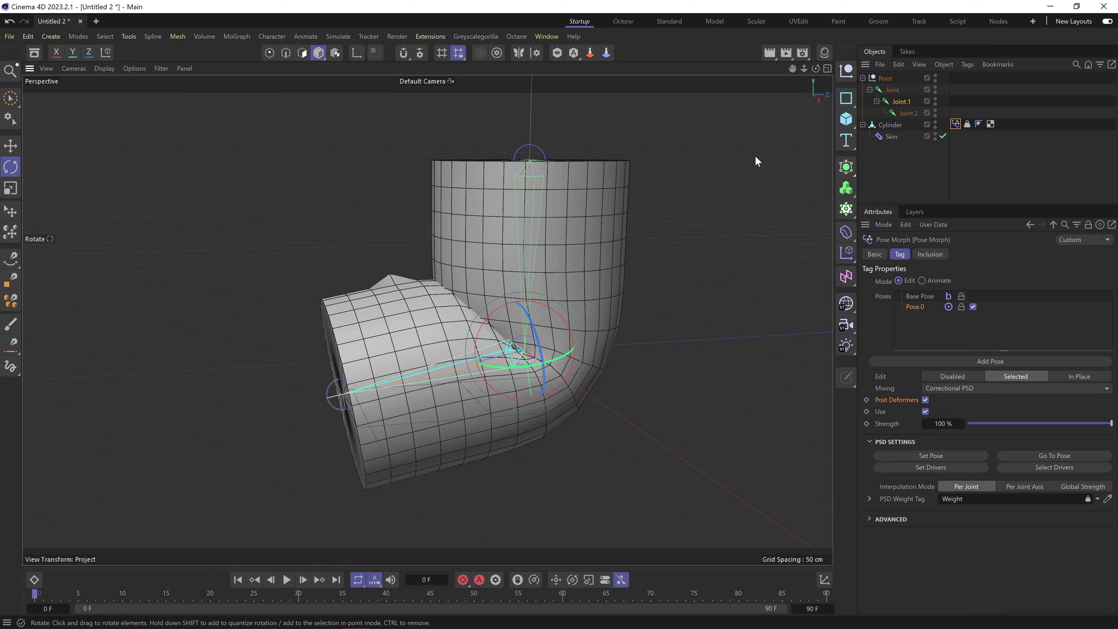
click(890, 125)
click(269, 53)
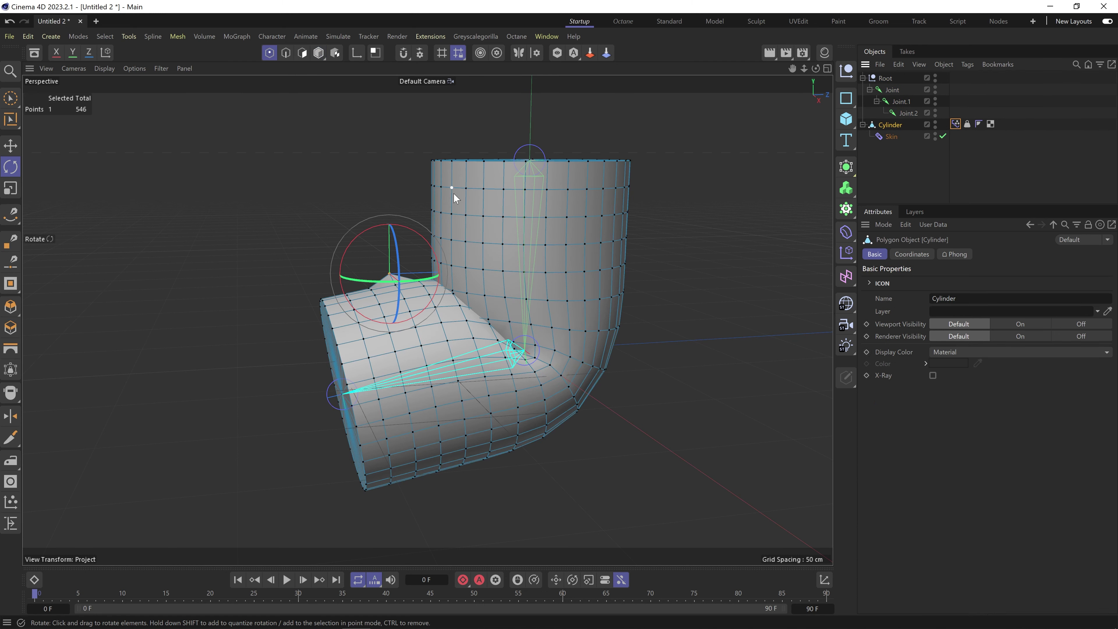
key(e)
drag(441, 335, 407, 293)
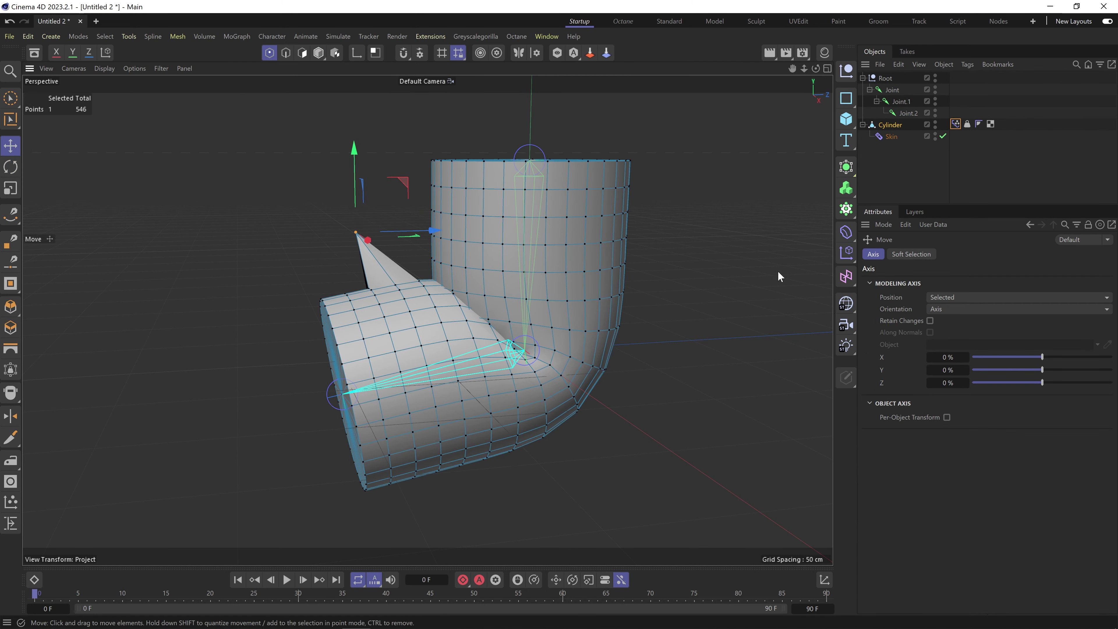
Set the current joint pose for the Correctional PSD Pose.0, and go to that stored pose.
click(954, 124)
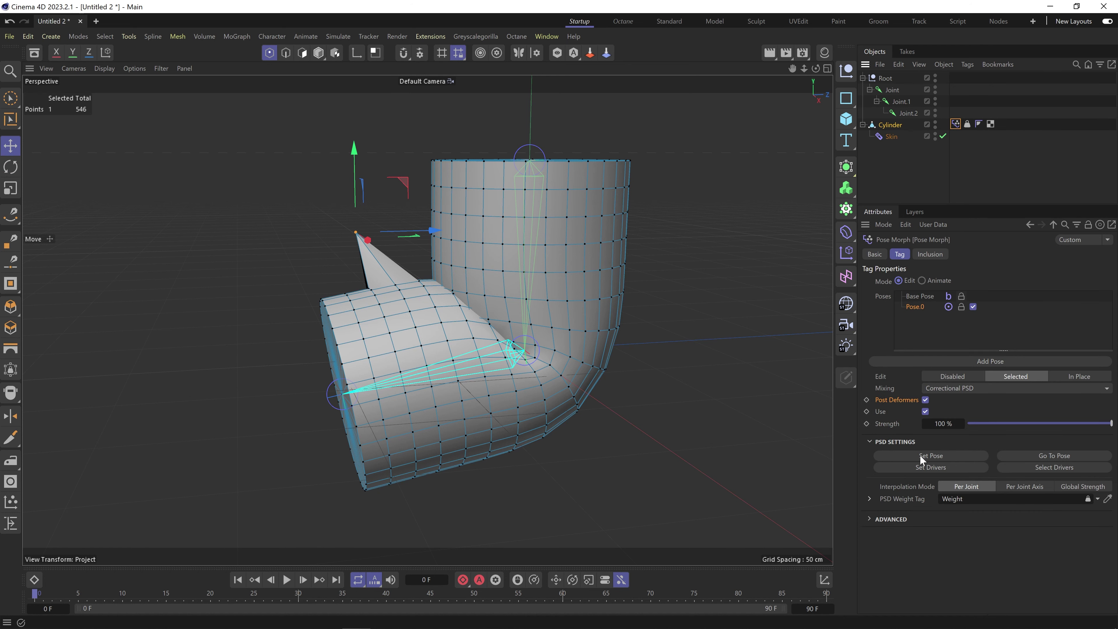
click(920, 455)
click(1041, 454)
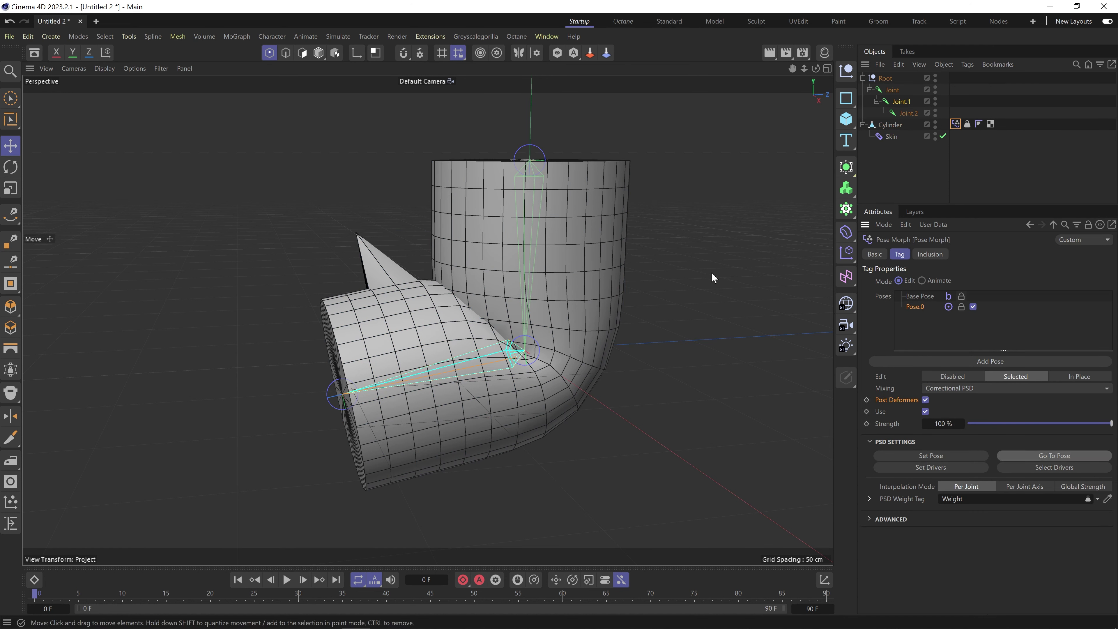
Lower the forearm half by rotating Joint.1 in model mode to test how the spike follows the bend.
click(898, 102)
scroll(448, 317, up, 1)
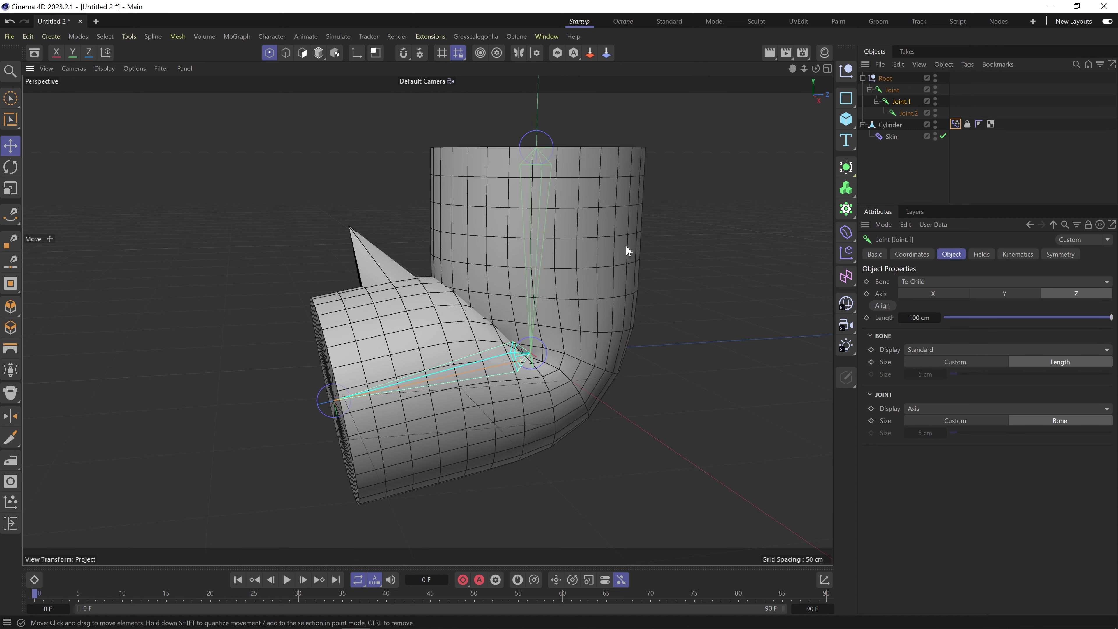
click(906, 169)
click(898, 103)
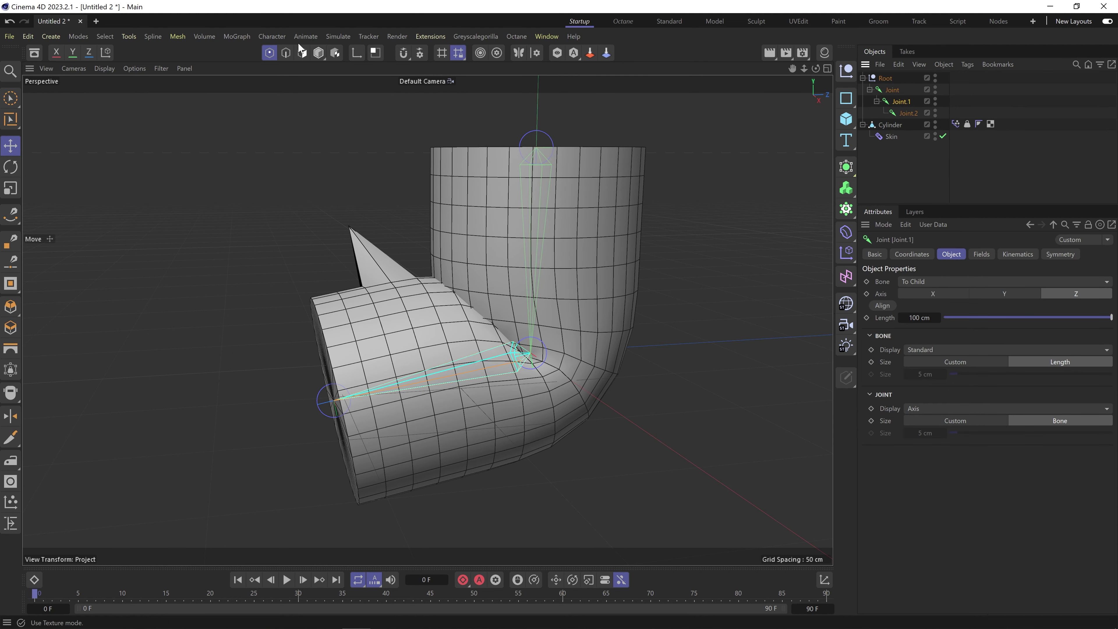
click(318, 53)
key(r)
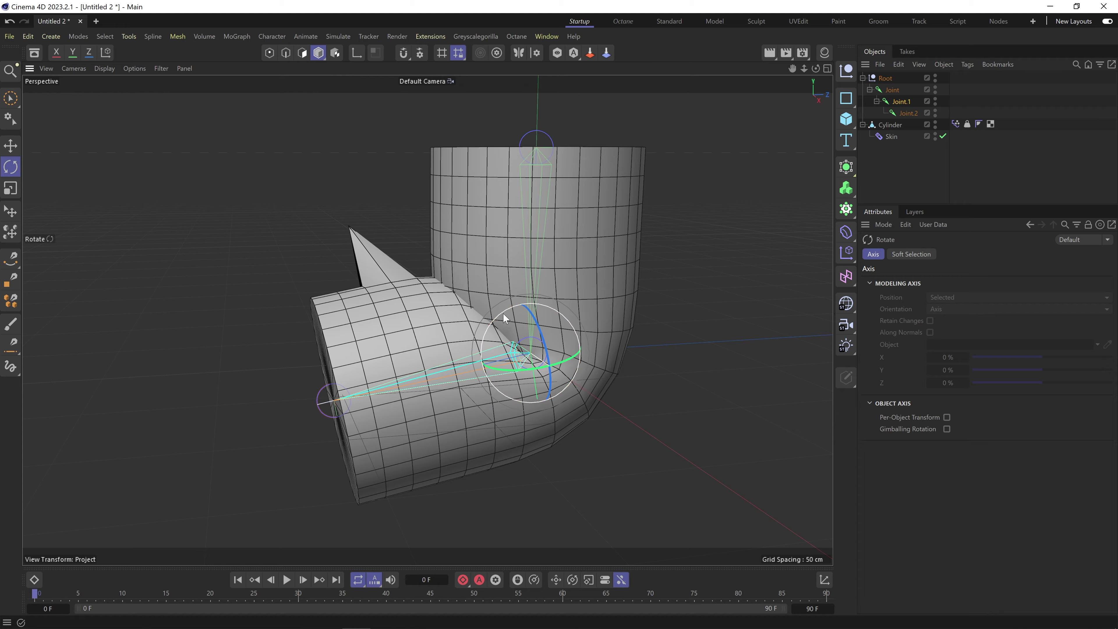
drag(490, 331, 558, 374)
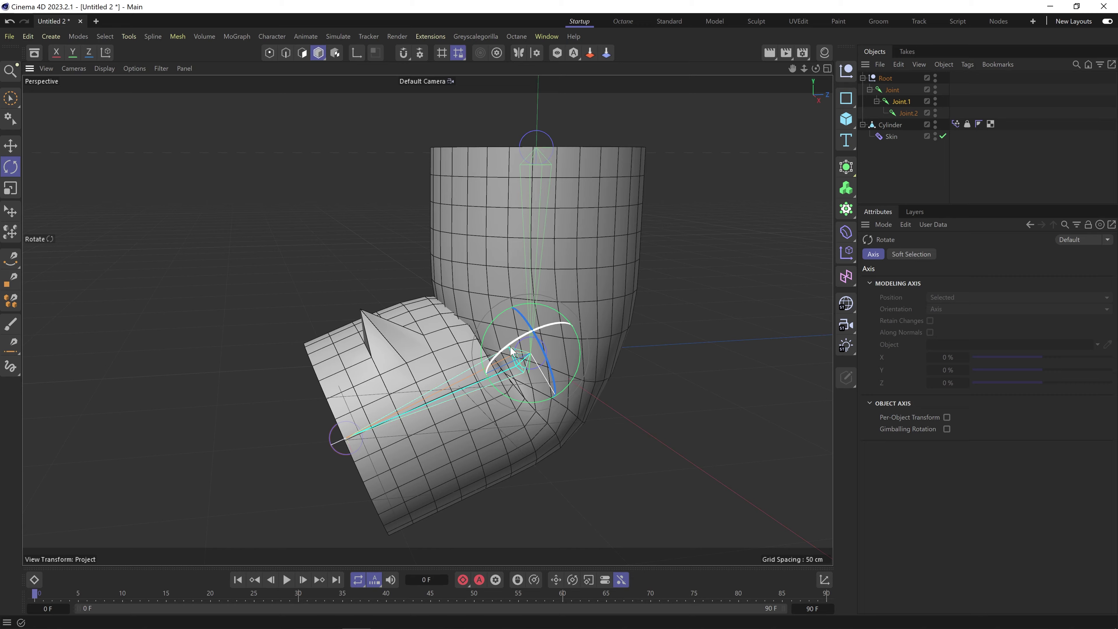
mouse_move(513, 343)
mouse_down()
mouse_move(490, 382)
mouse_move(510, 343)
mouse_up()
Swing Joint.1 sideways and back up to test the spike in other rotation directions.
alt+drag(407, 313, 516, 325)
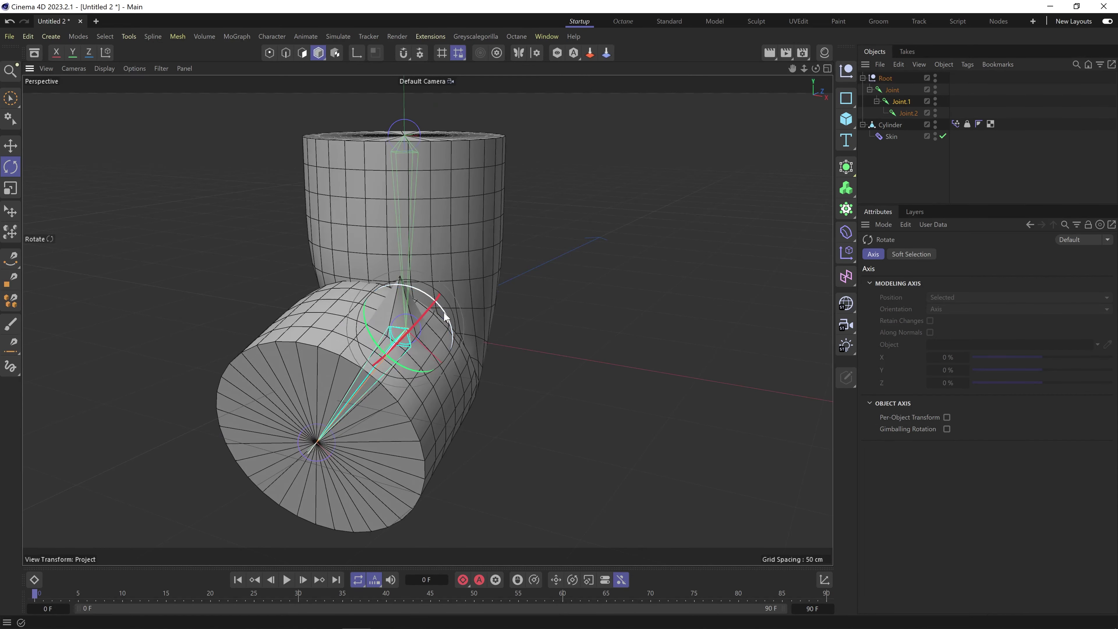
drag(446, 315, 386, 273)
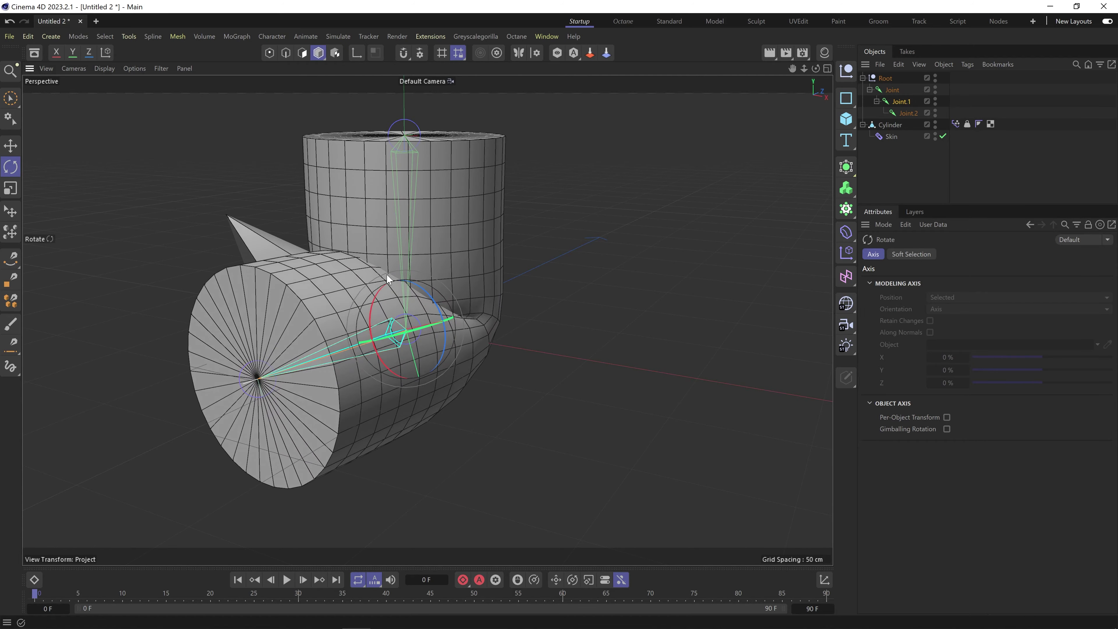
alt+drag(314, 242, 473, 240)
drag(323, 302, 227, 273)
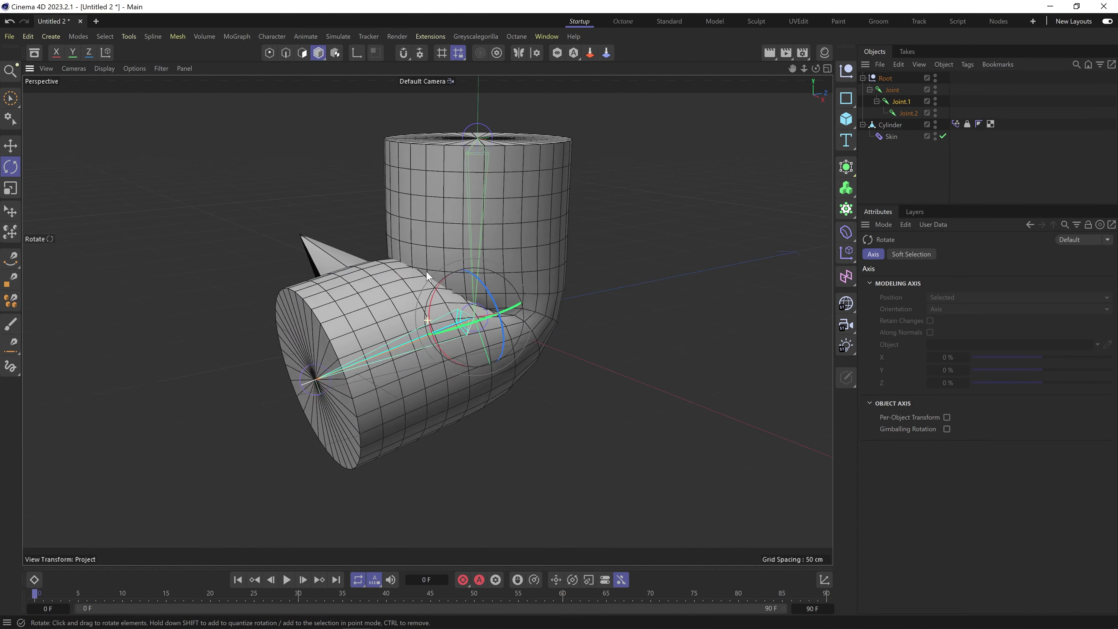
Examine the spike on the bent cylinder from several sides, and show the Pose Morph tag's PSD settings.
alt+middle_drag(473, 259, 452, 322)
alt+right_drag(452, 322, 431, 333)
alt+drag(435, 336, 364, 333)
alt+right_drag(406, 336, 440, 315)
alt+drag(412, 309, 462, 340)
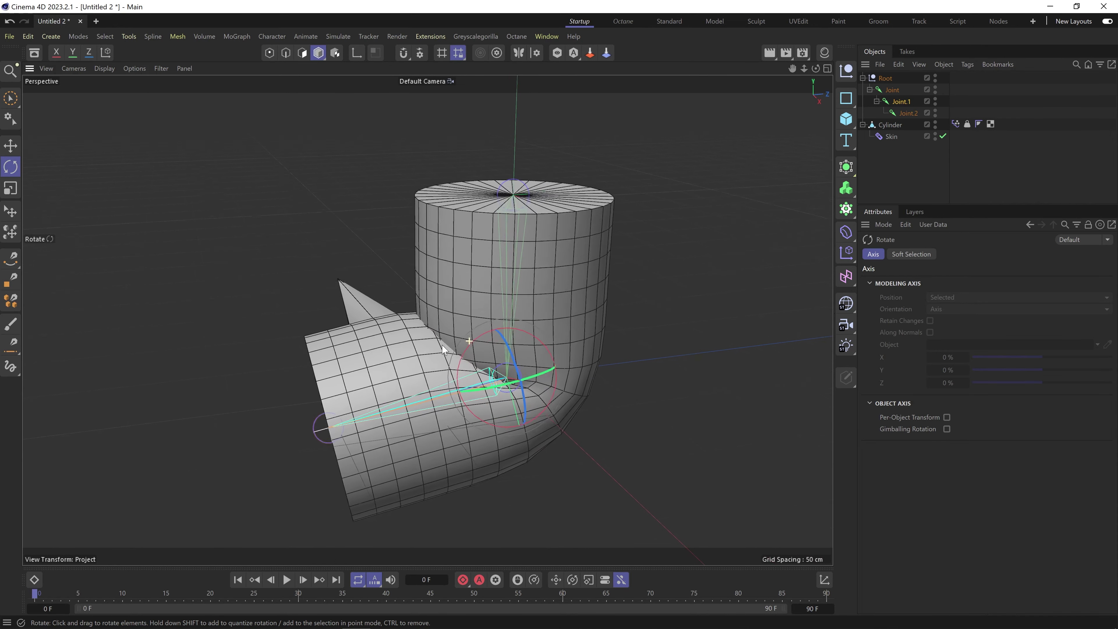
alt+middle_drag(427, 327, 425, 316)
alt+drag(424, 316, 475, 318)
click(892, 91)
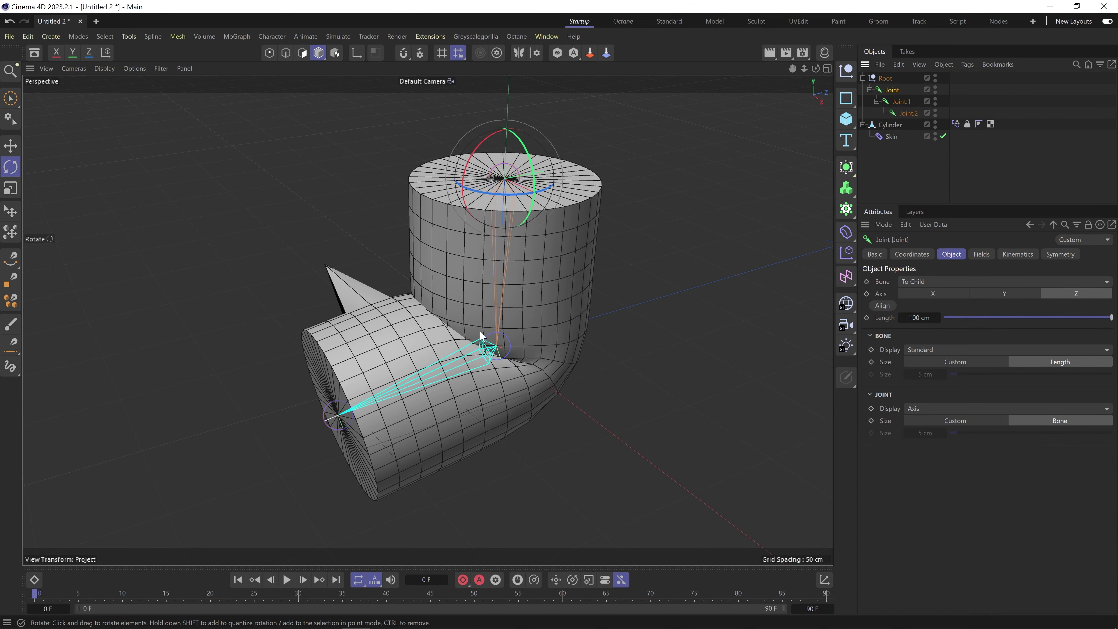
mouse_move(411, 321)
alt+mouse_down()
mouse_move(475, 316)
mouse_move(400, 324)
alt+mouse_up()
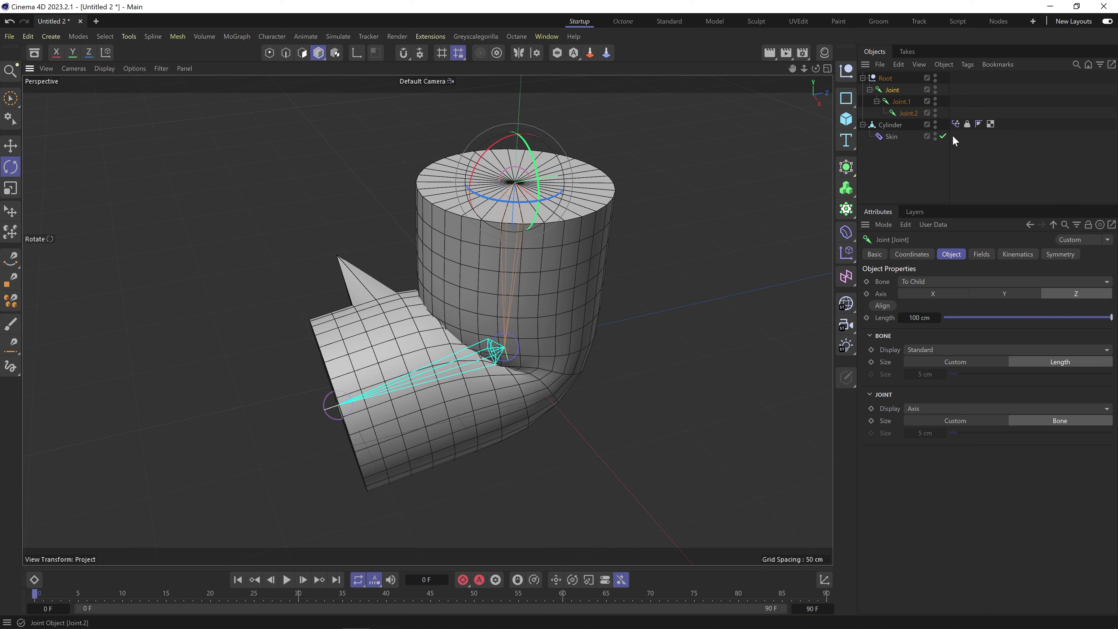
click(956, 124)
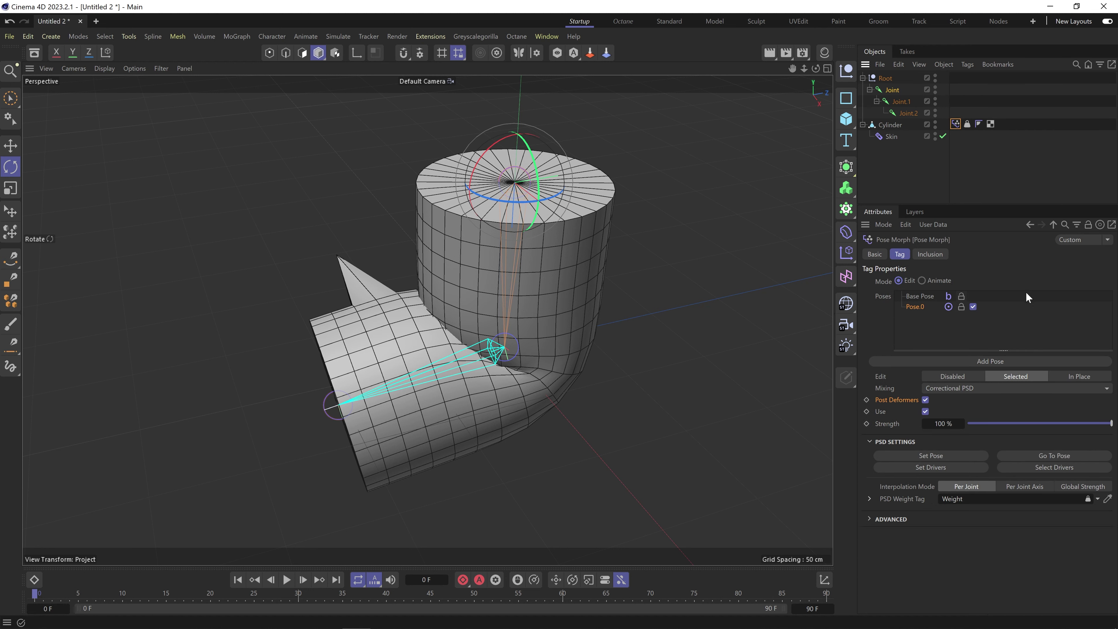
Rotate the top Joint to tilt the whole bent cylinder into a V shape while Joint.1 keeps its bend.
click(903, 93)
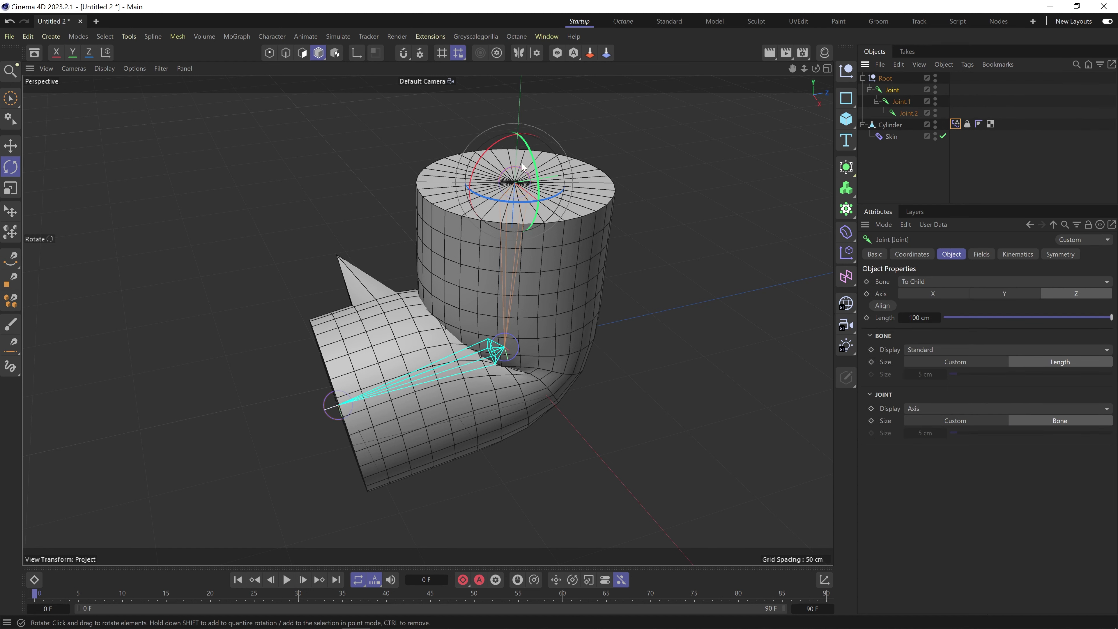
mouse_move(502, 207)
mouse_down()
mouse_move(681, 172)
mouse_move(486, 194)
mouse_up()
drag(487, 150, 518, 123)
alt+drag(530, 216, 508, 237)
alt+middle_drag(414, 171, 494, 272)
mouse_move(495, 271)
alt+mouse_down()
mouse_move(445, 276)
mouse_move(477, 284)
alt+mouse_up()
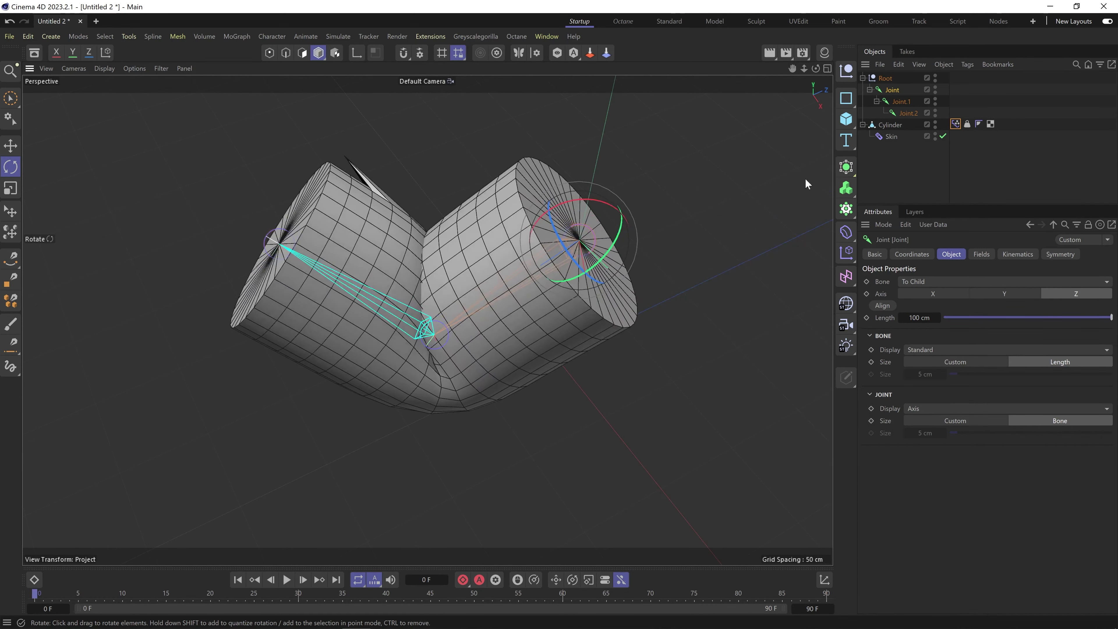
Rotate Joint.1 to open the bend slightly on the tilted cylinder.
click(955, 126)
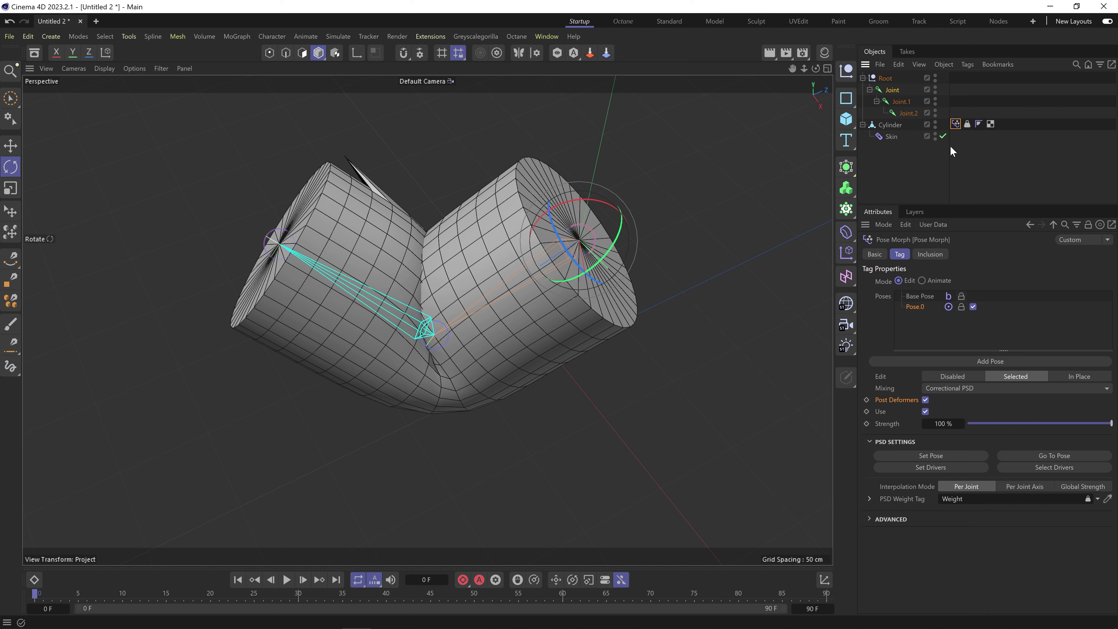
click(901, 101)
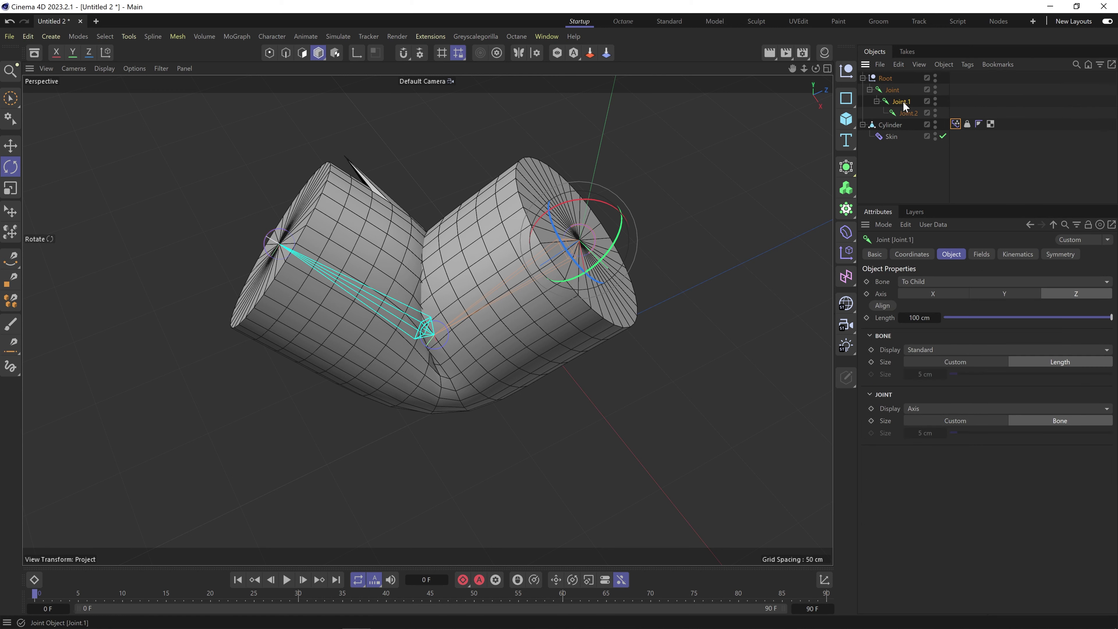
drag(538, 211, 482, 222)
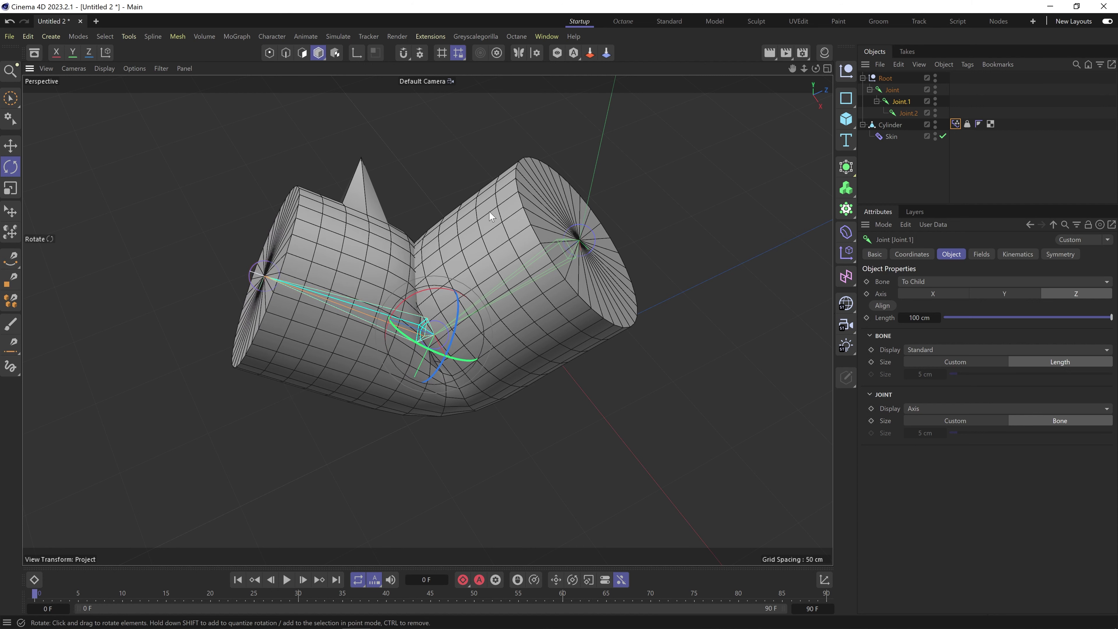
Switch the Pose Morph tag to Animate mode with Pose.0 at 1, and rotate Joint.1 to test the spike.
click(956, 124)
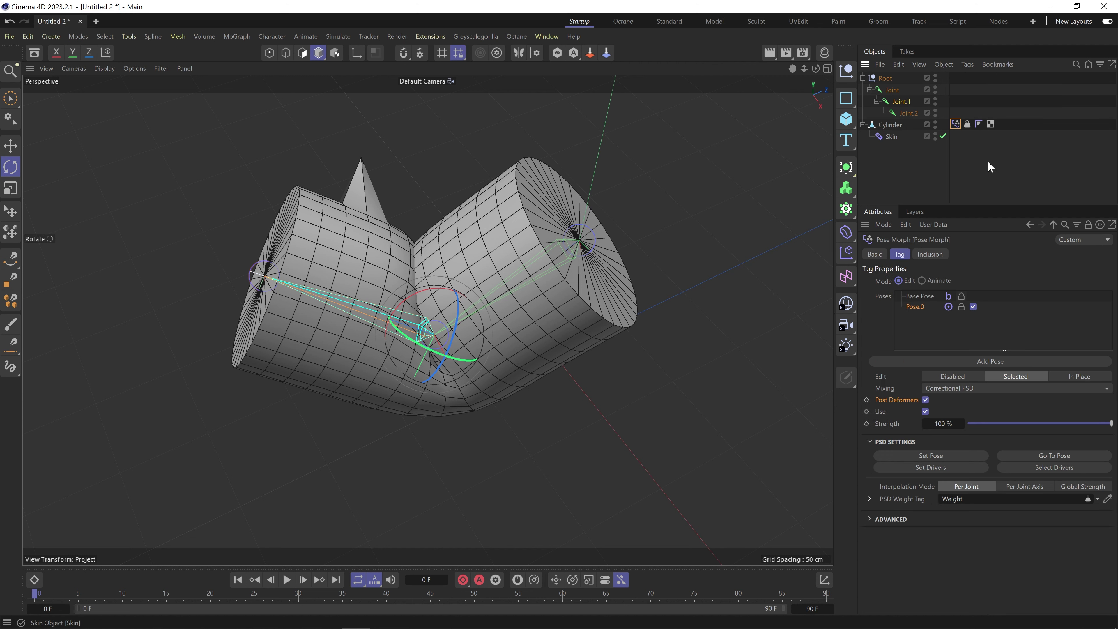
click(939, 281)
mouse_move(1111, 331)
mouse_down()
mouse_move(991, 331)
mouse_move(1116, 331)
mouse_up()
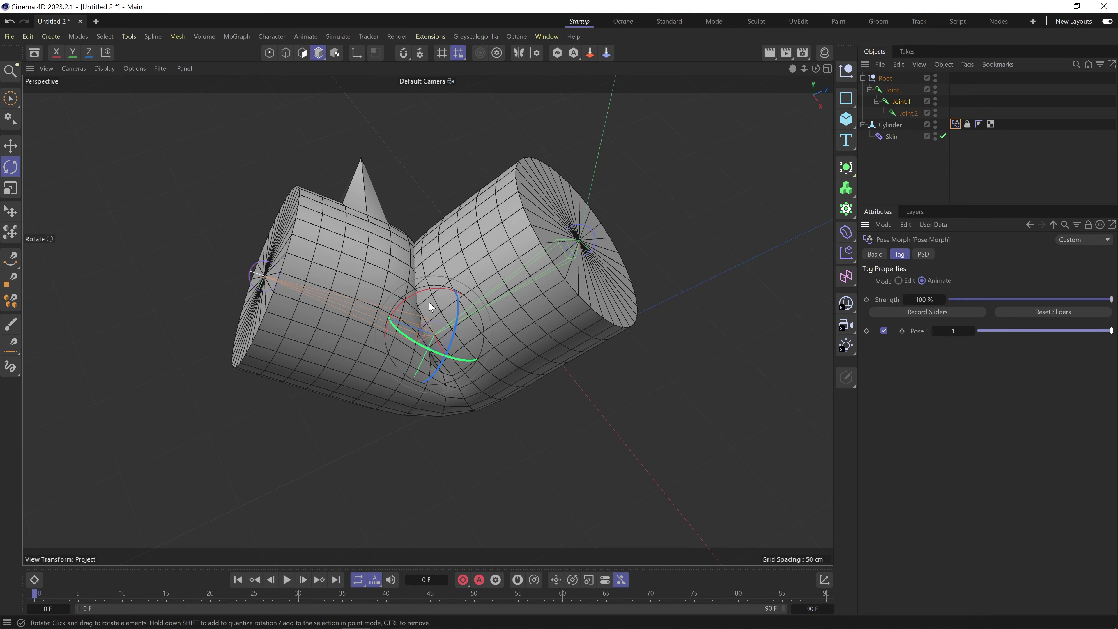
drag(428, 304, 437, 326)
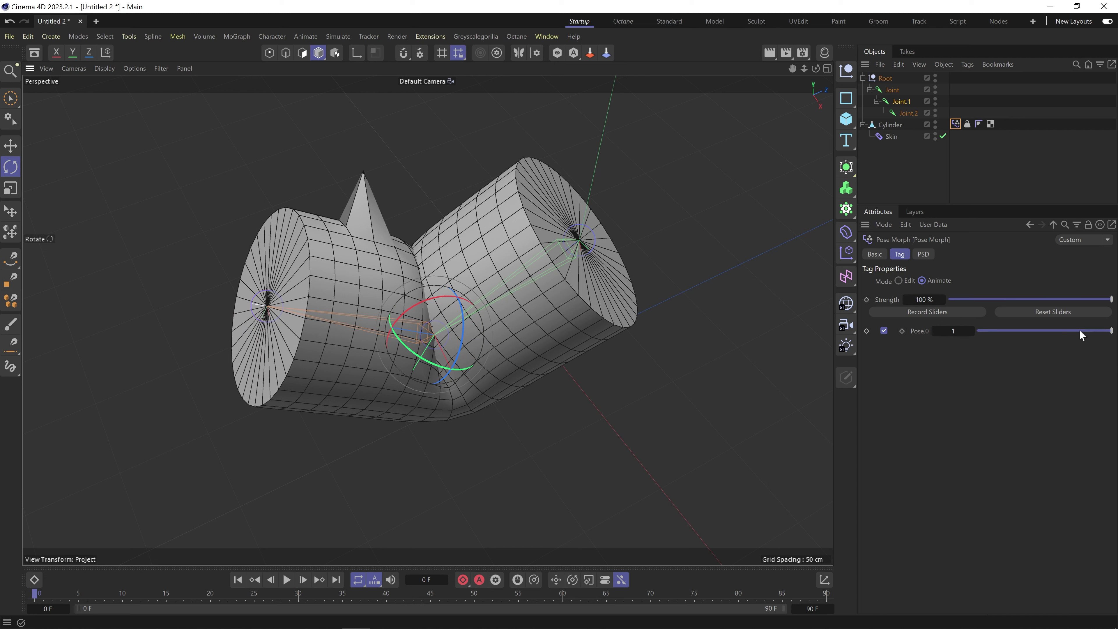
Keyframe Pose.0 at 1 on frame 0, enter 0.999 at frame 90 and record it, and return to frame 0.
drag(1079, 329, 1116, 328)
click(950, 334)
click(238, 580)
click(901, 331)
click(336, 580)
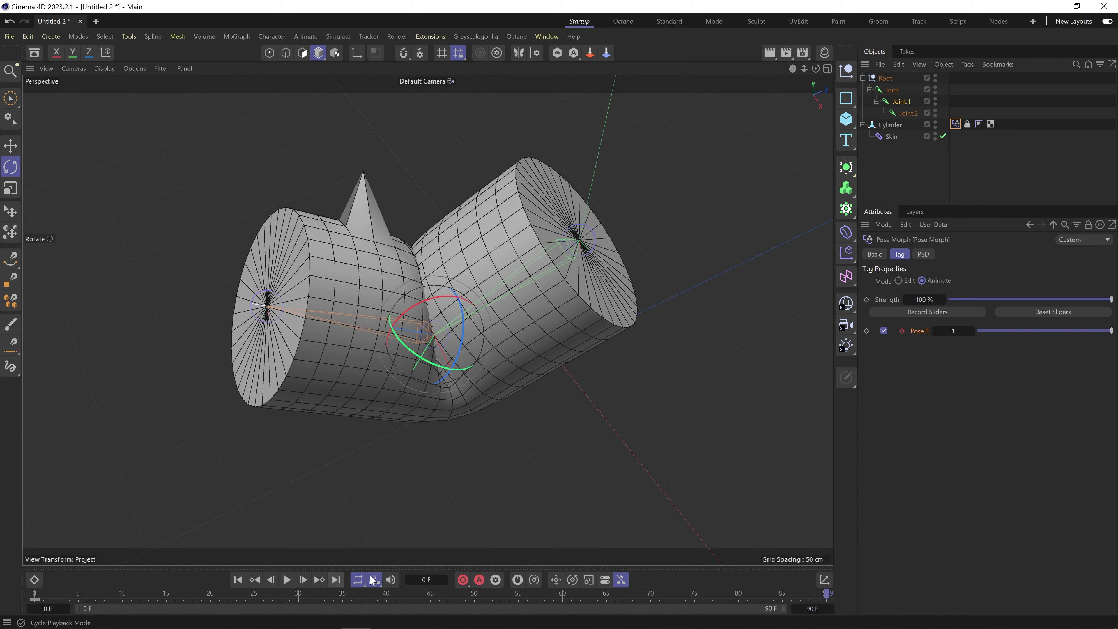
click(953, 331)
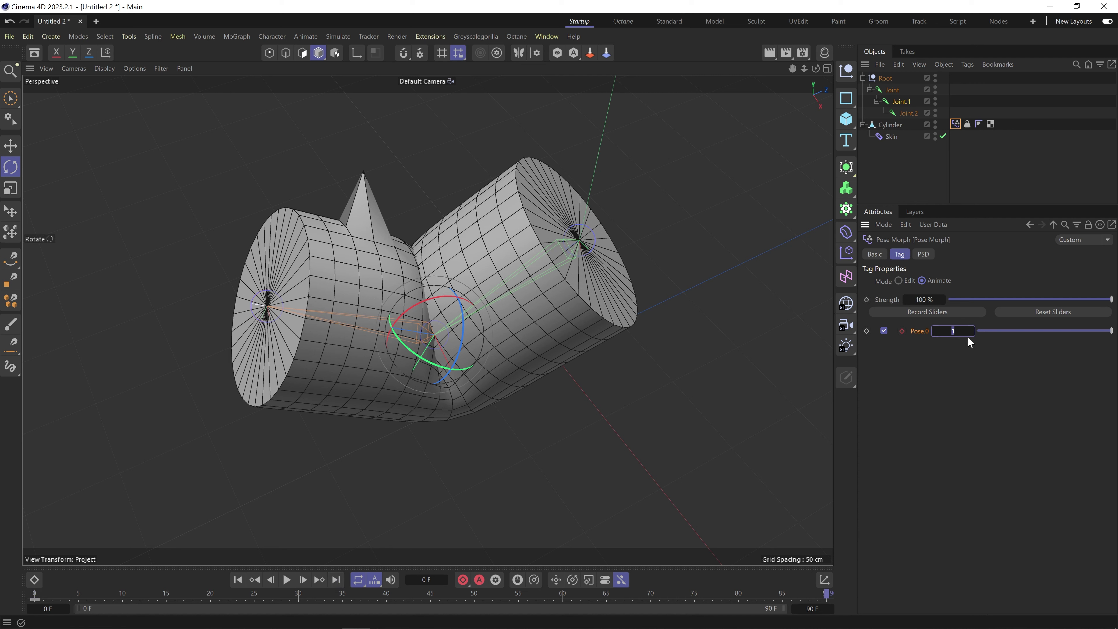
text(0.999)
drag(730, 592, 34, 550)
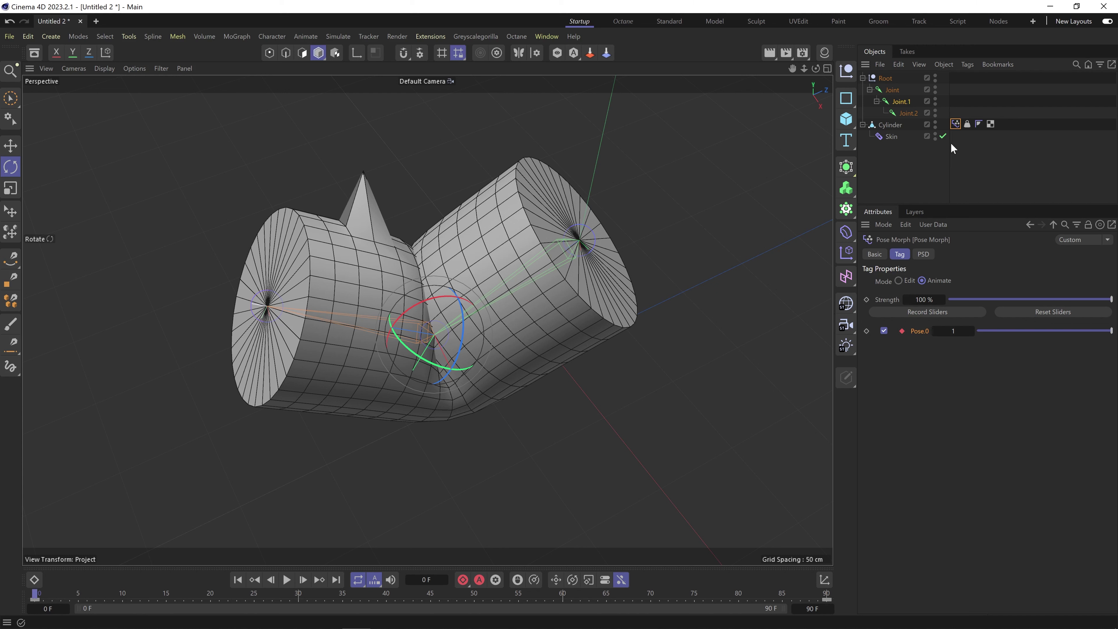
Rotate the top Joint to a new orientation at frame 0 and keyframe its H, P and B rotation.
click(894, 90)
click(927, 256)
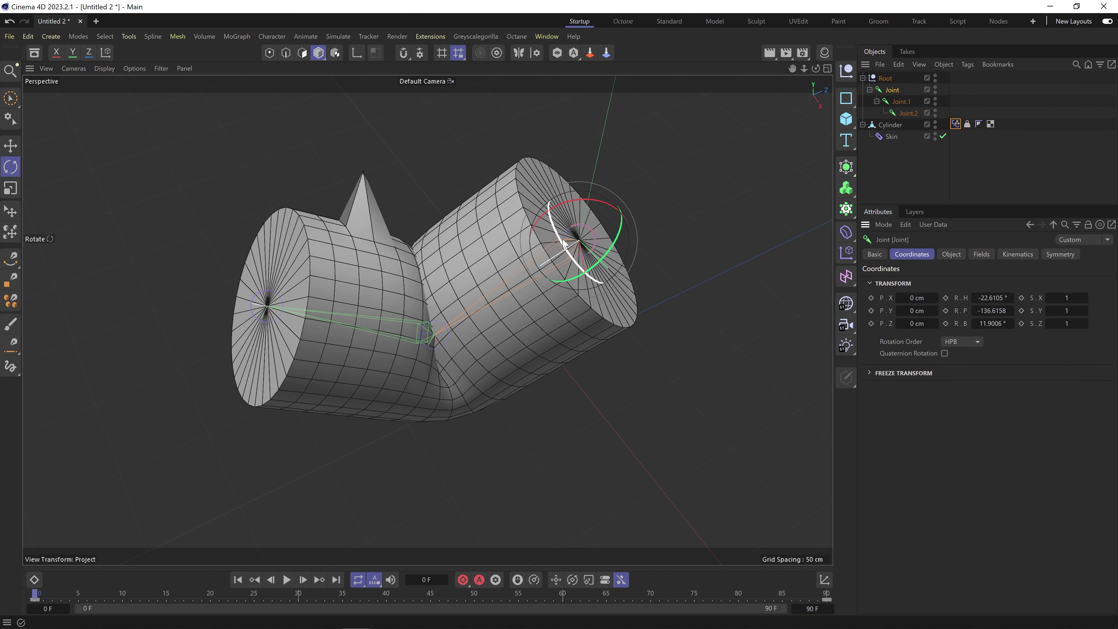
drag(537, 245, 567, 208)
click(957, 296)
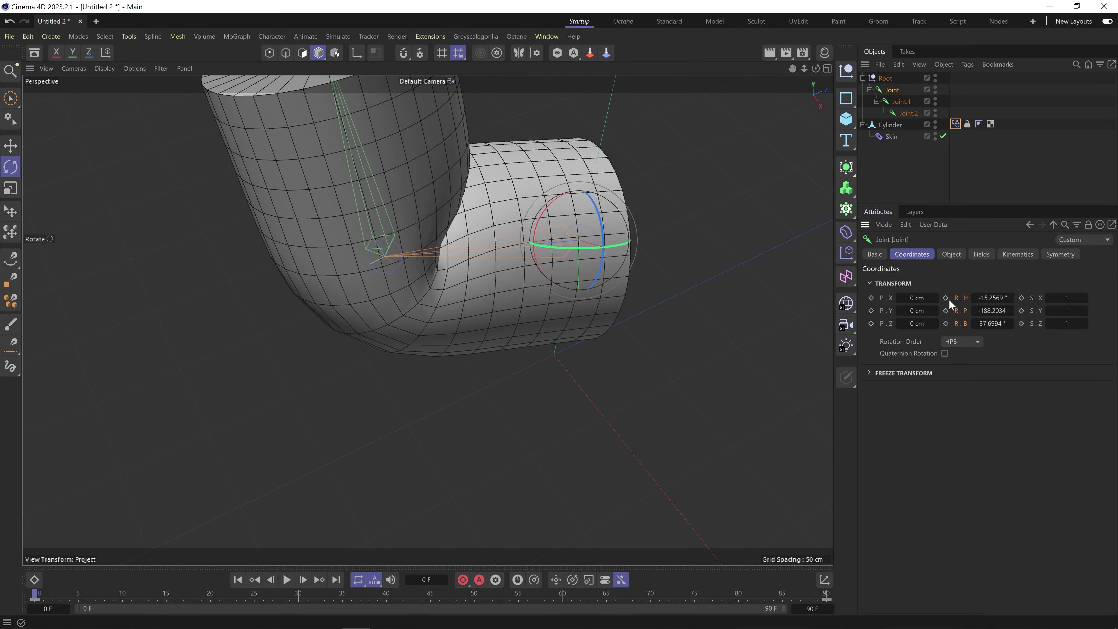
click(945, 298)
Rotate the top Joint differently at frame 90, keyframe its rotation, and scrub the animation back to frame 0.
drag(36, 593, 827, 594)
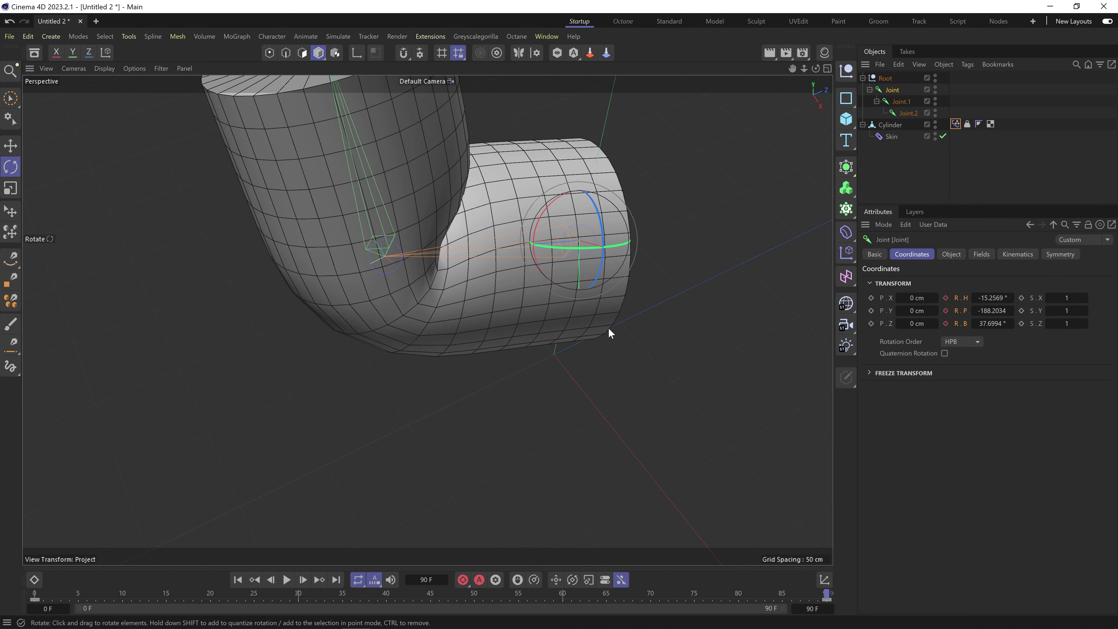
drag(439, 159, 410, 327)
click(945, 298)
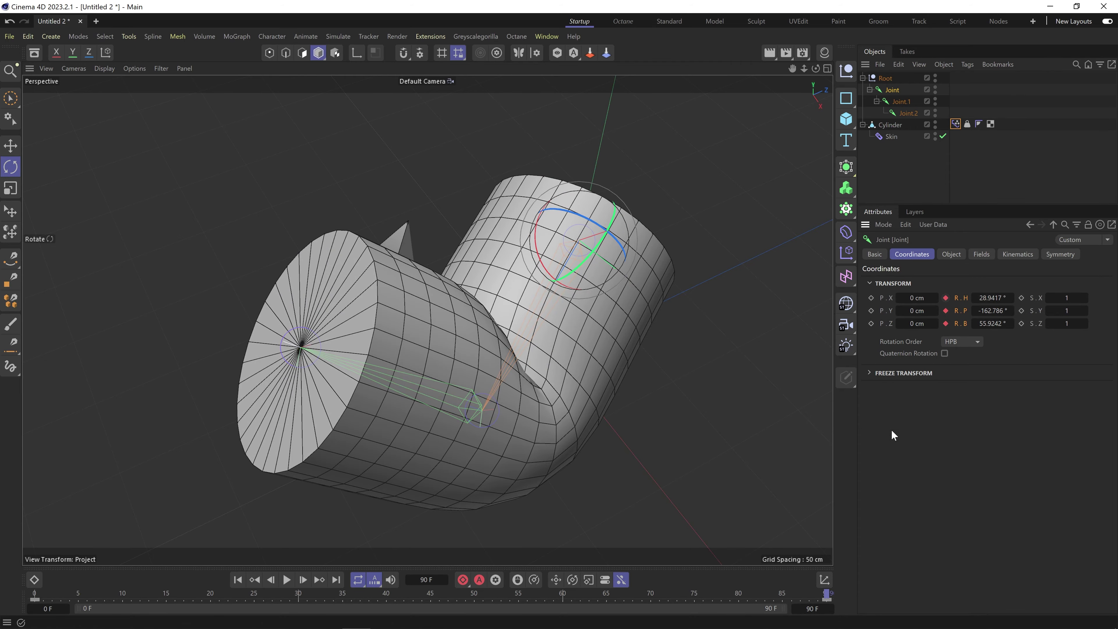
drag(485, 208, 599, 323)
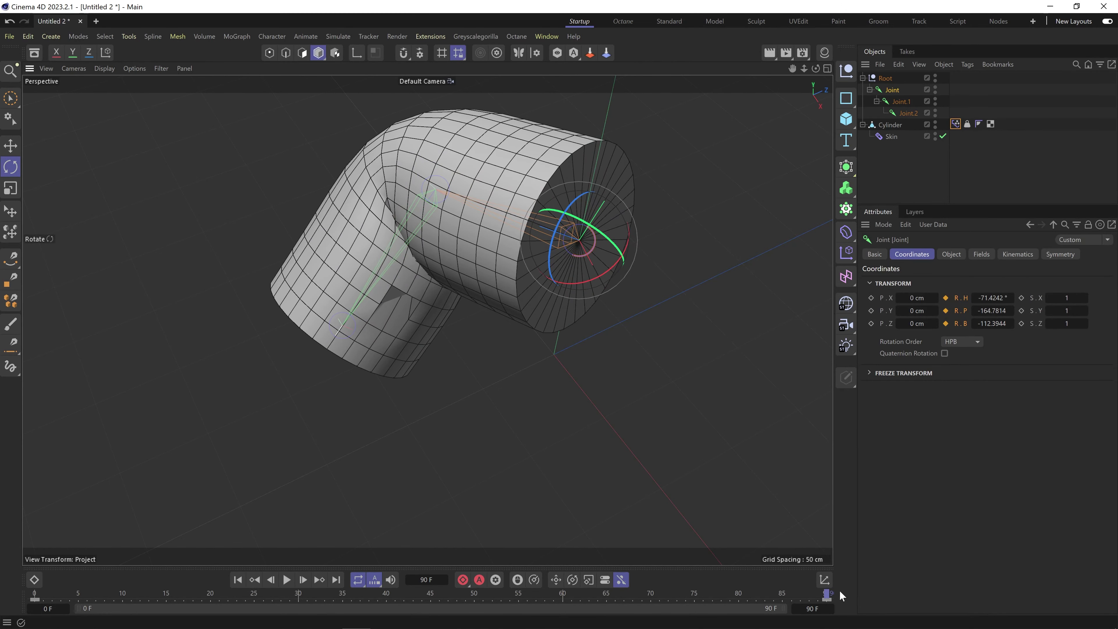
drag(825, 593, 31, 572)
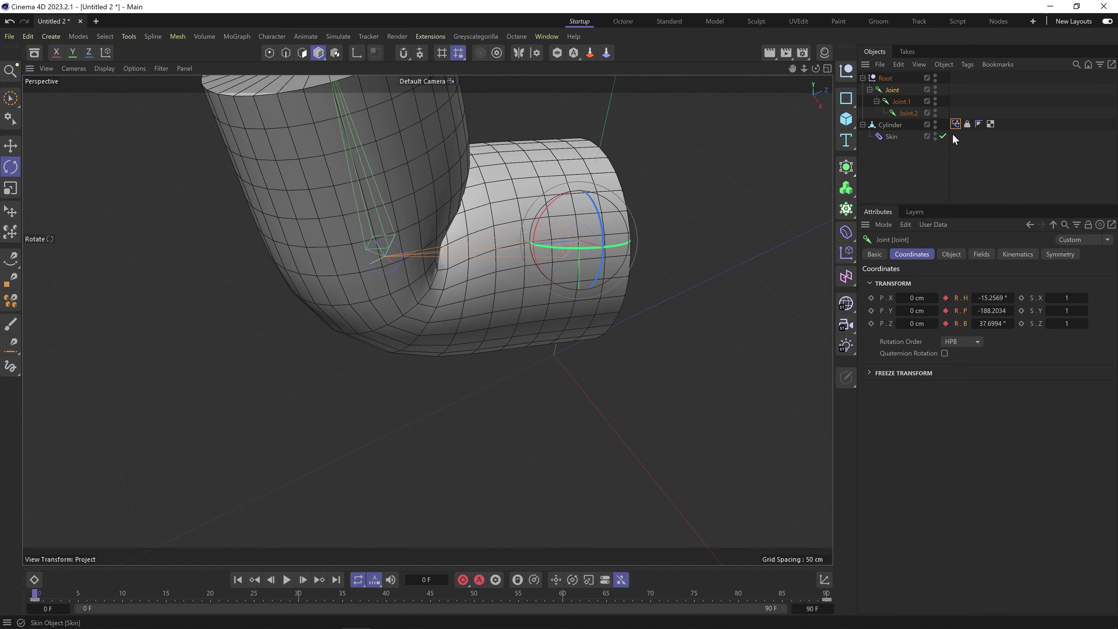
Scrub to frame 90 and delete the Pose Morph tag's Pose.0 animation track.
click(955, 124)
alt+drag(512, 195, 352, 198)
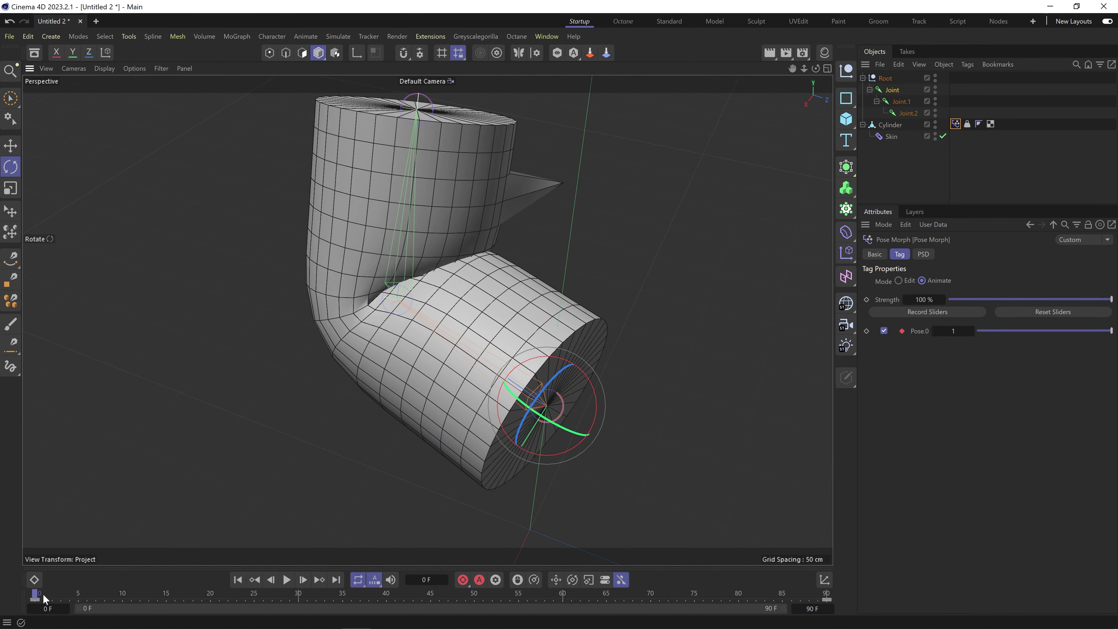
drag(43, 593, 951, 412)
right_click(906, 333)
mouse_move(941, 358)
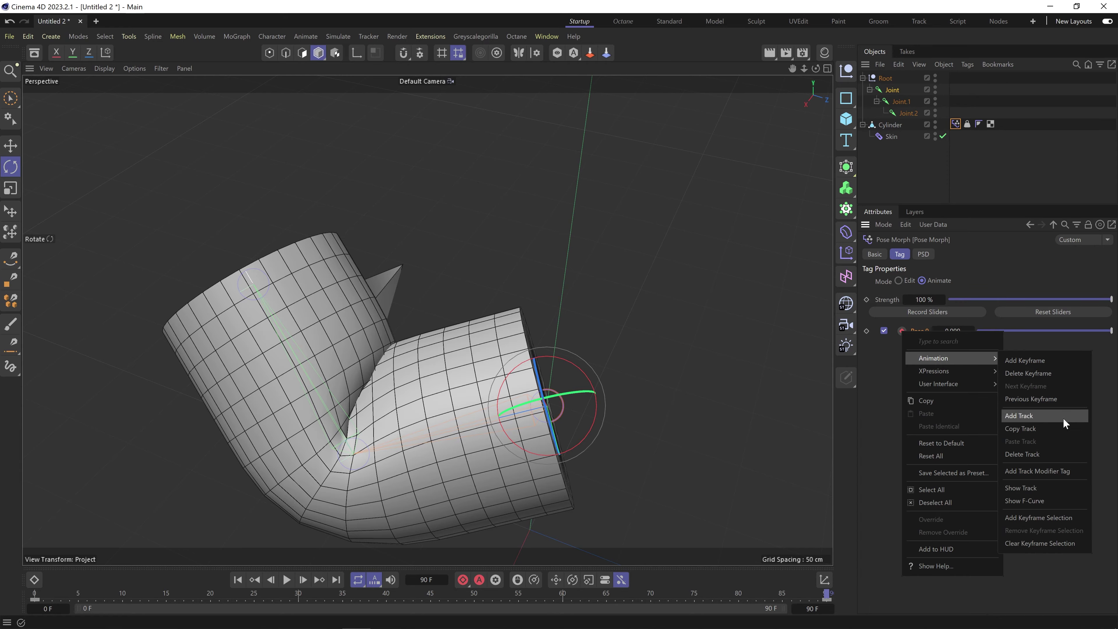
click(1026, 455)
Set Pose.0 back to 1 and scrub the joint animation to frame 6 to check the spike.
drag(816, 598, 984, 428)
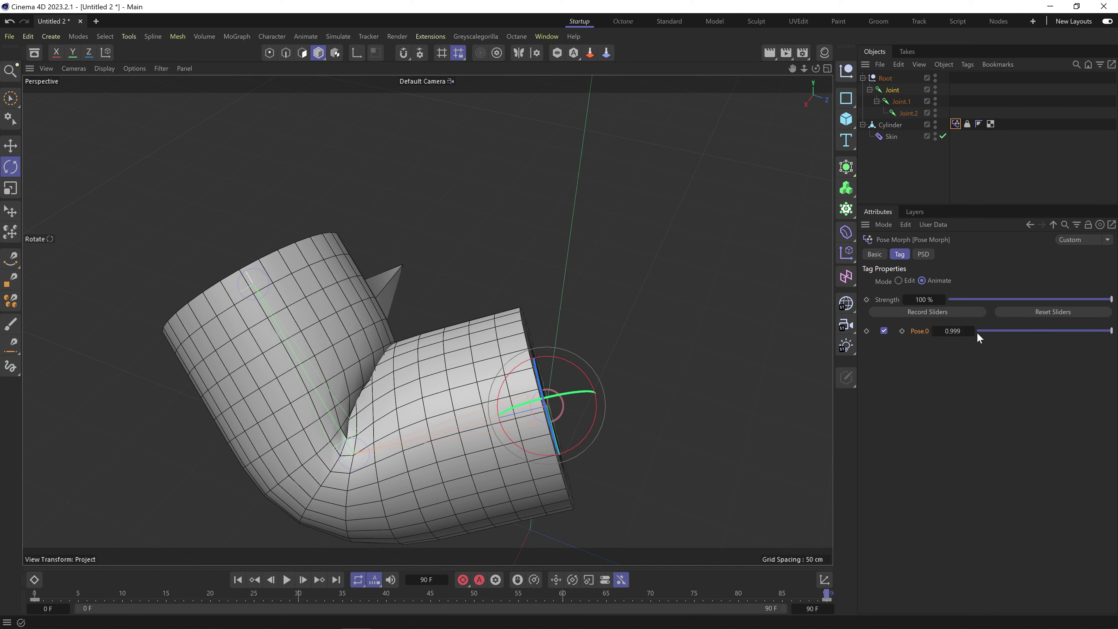
drag(983, 331, 1112, 334)
drag(521, 595, 87, 524)
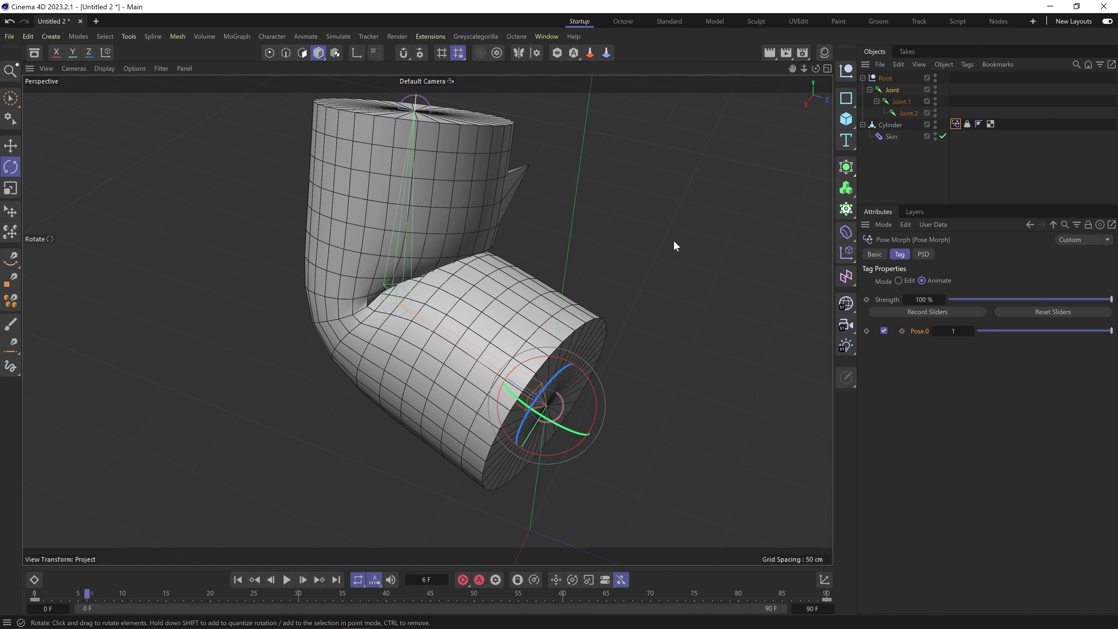
alt+middle_drag(458, 226, 430, 260)
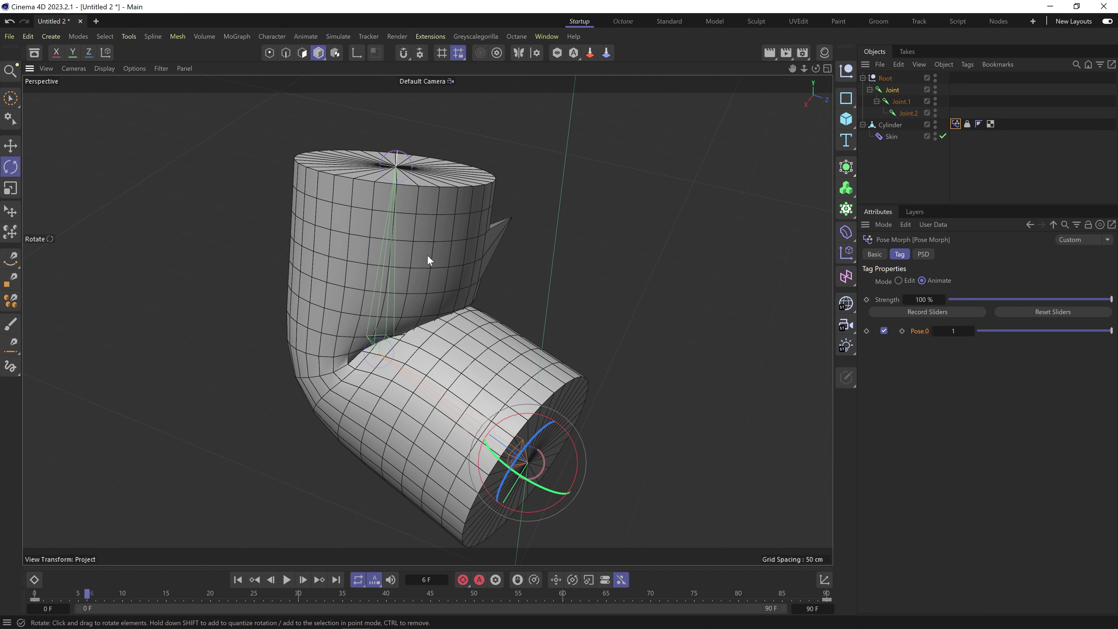
mouse_move(429, 260)
alt+mouse_down()
mouse_move(458, 259)
mouse_move(435, 250)
alt+mouse_up()
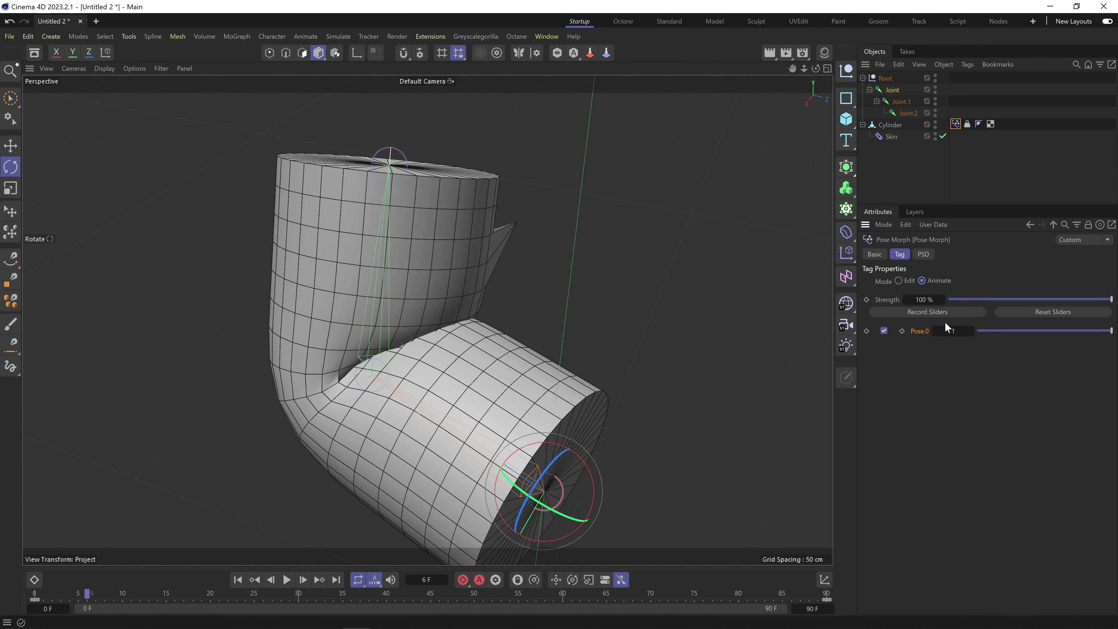
Reset the bind pose from the Cylinder's Weight tag to return the joints to the straight cylinder.
click(897, 90)
click(956, 253)
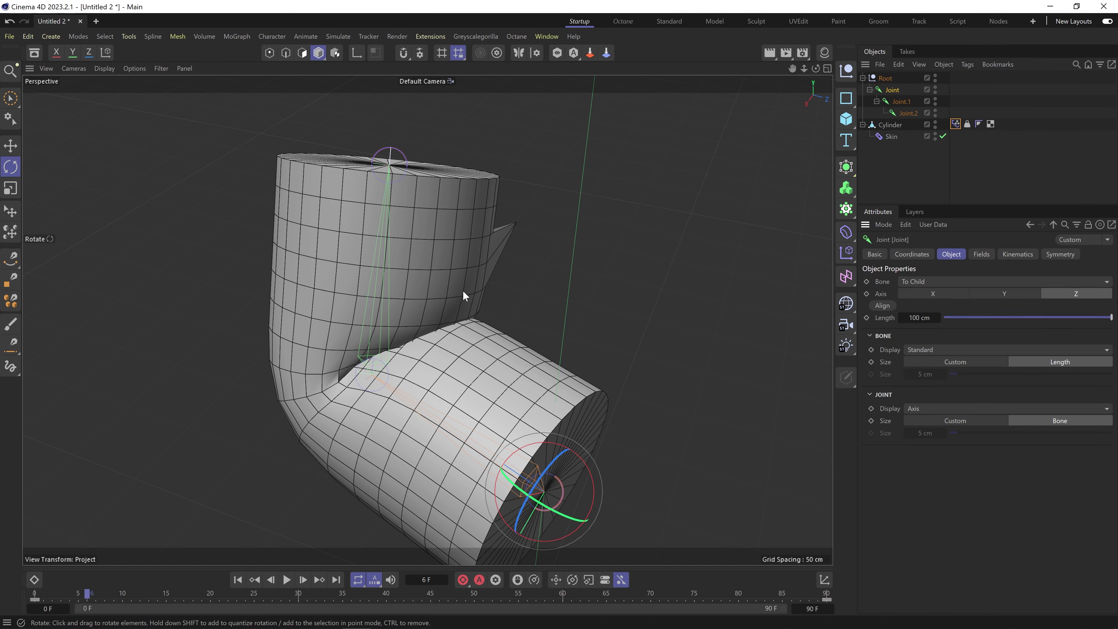
click(967, 125)
click(1025, 282)
alt+middle_drag(554, 512, 528, 220)
alt+right_drag(528, 220, 471, 246)
alt+middle_drag(470, 254, 531, 268)
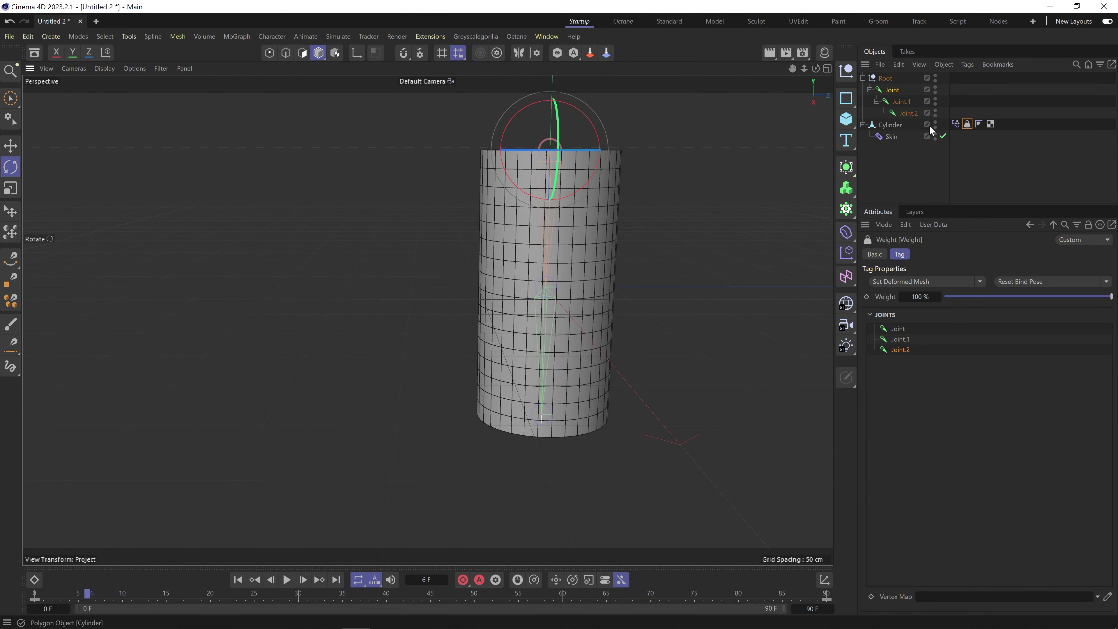
Switch the Pose Morph tag to Edit mode and bring the joints to the stored Pose.0 position.
click(955, 124)
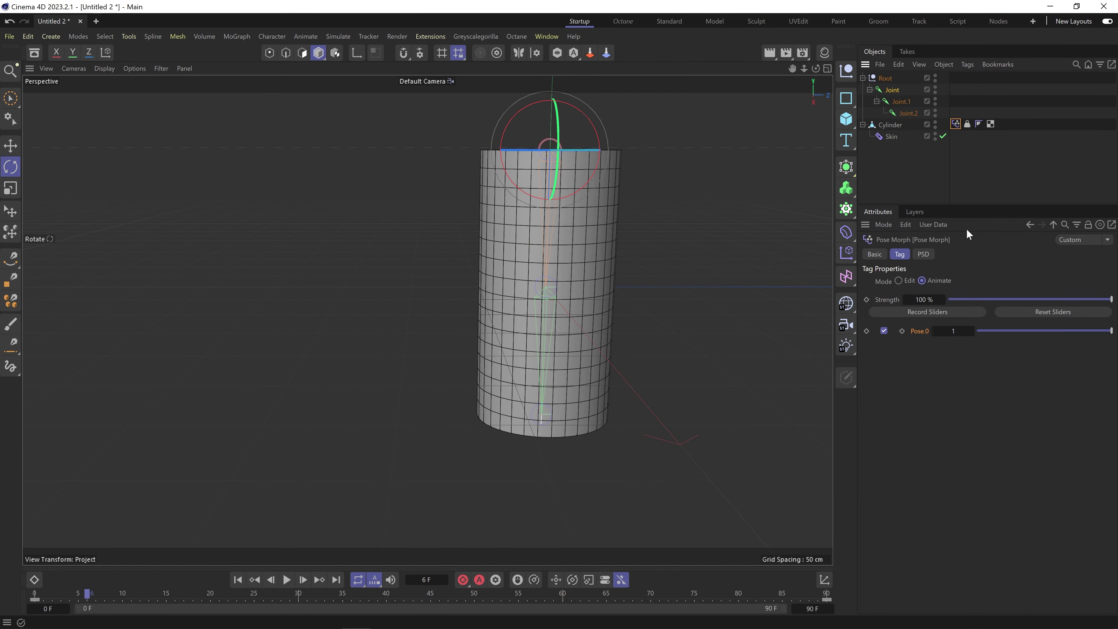
click(906, 280)
click(1046, 453)
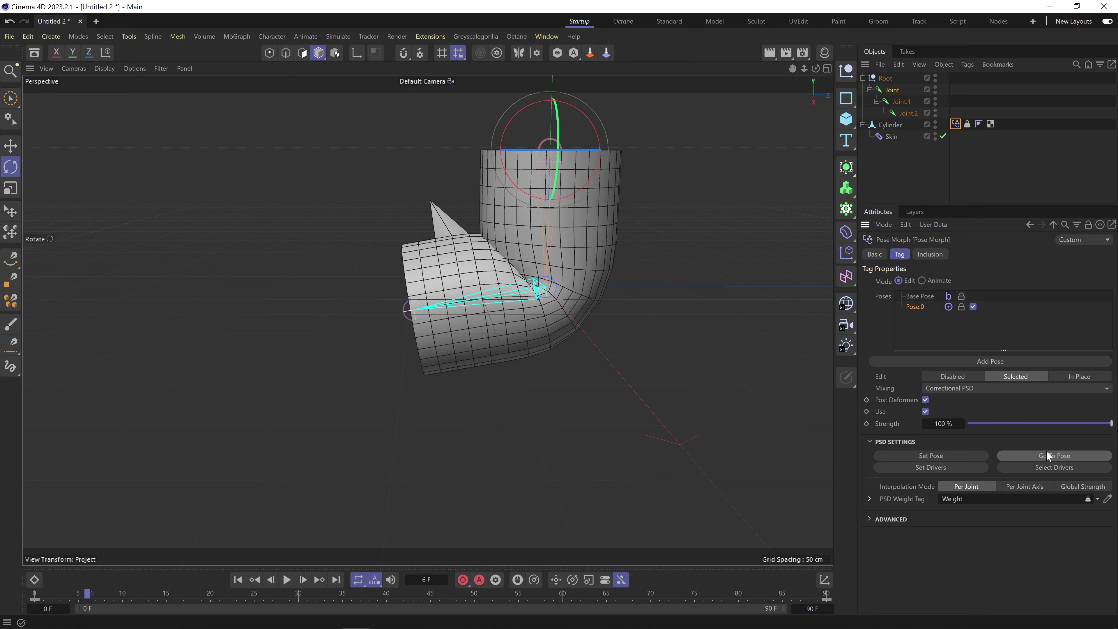
scroll(521, 259, up, 5)
alt+middle_drag(475, 211, 523, 266)
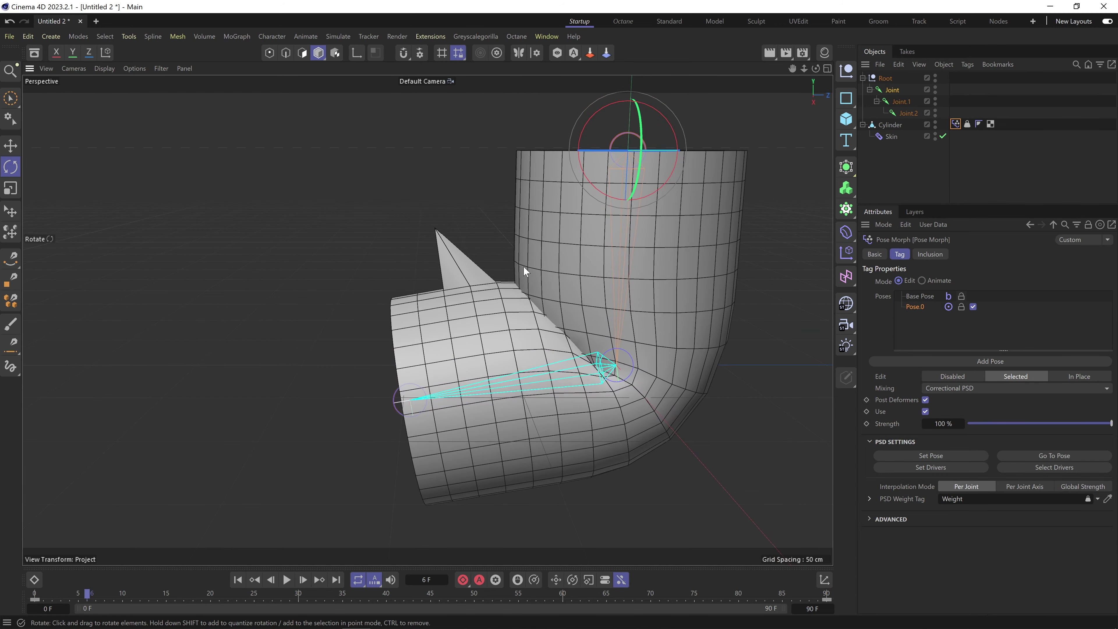
mouse_move(523, 265)
alt+mouse_down()
mouse_move(562, 256)
mouse_move(534, 257)
alt+mouse_up()
alt+middle_drag(515, 267, 482, 298)
alt+drag(481, 298, 508, 308)
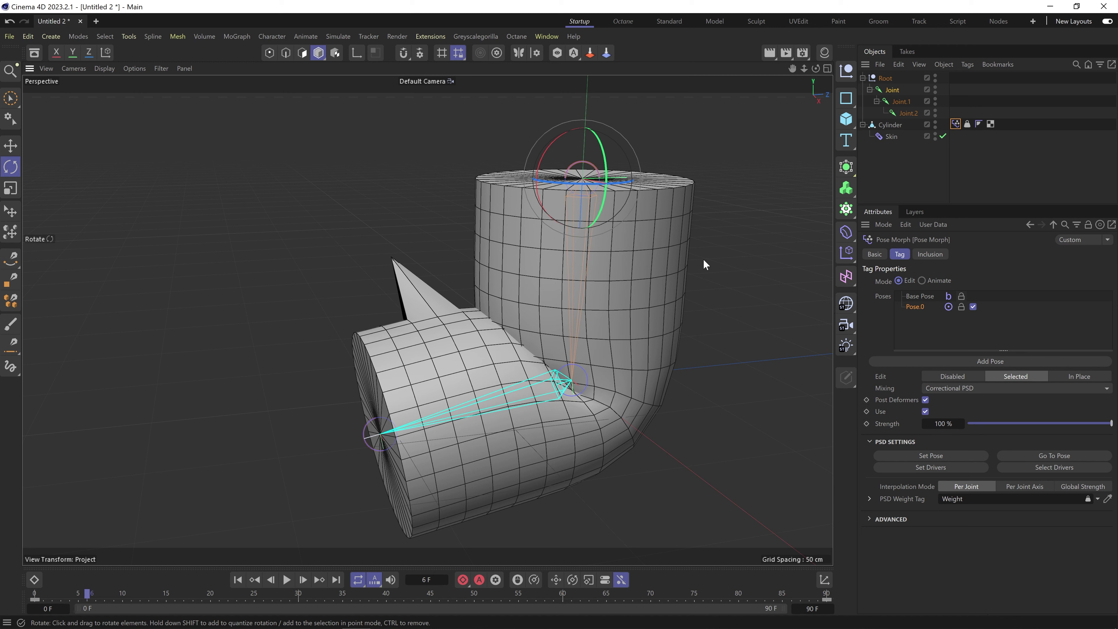
In point mode, pull one of the Cylinder's surface points beside the spike upward to form a second spike.
click(889, 125)
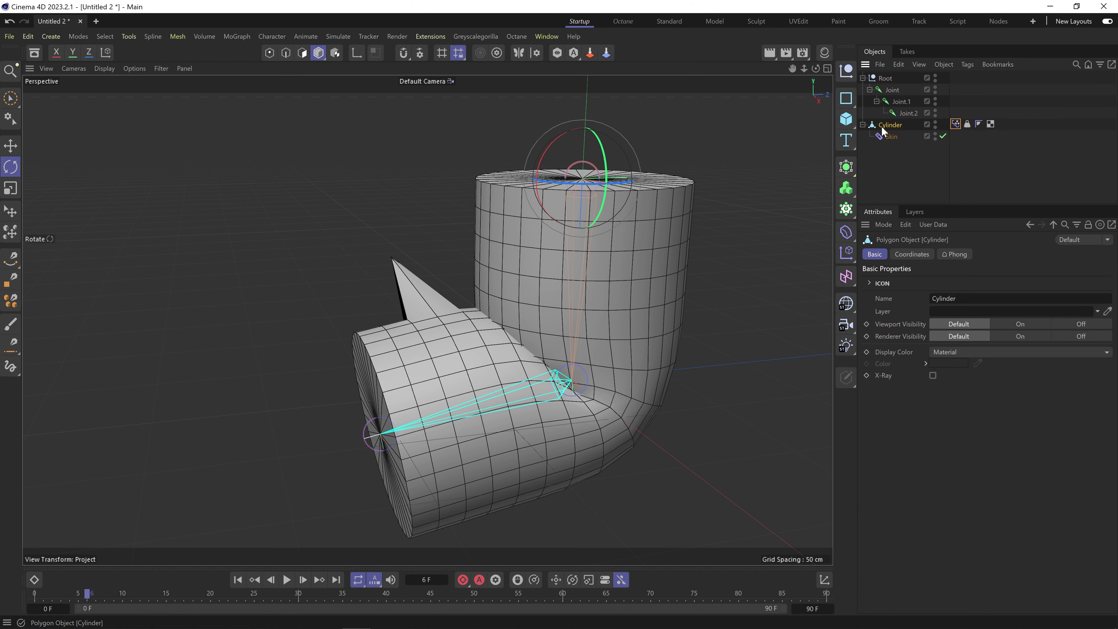
click(271, 54)
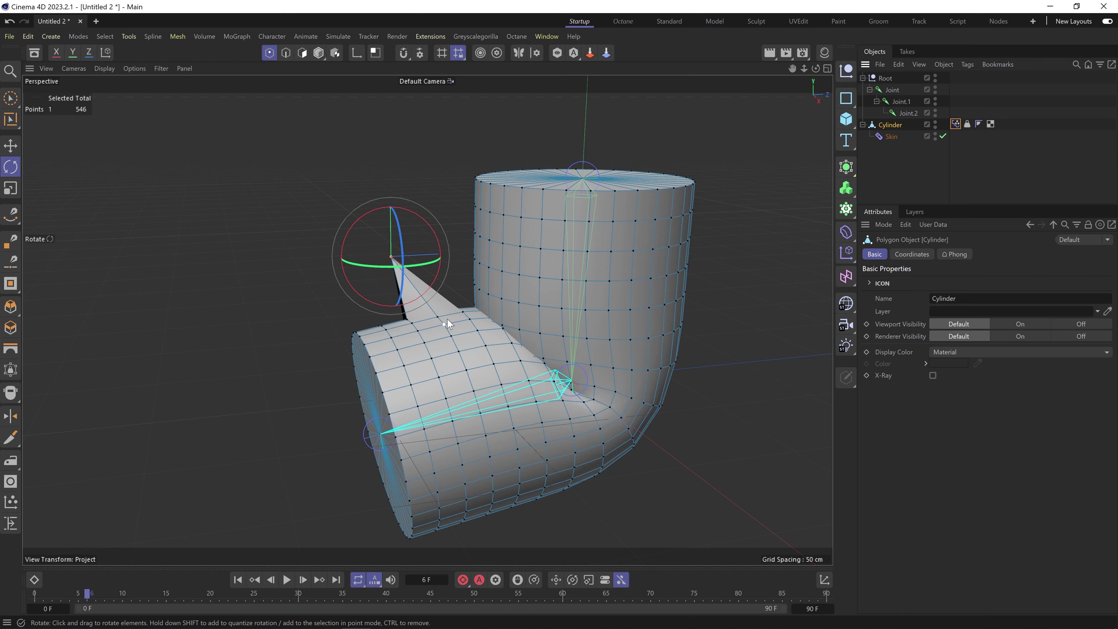
scroll(434, 306, up, 4)
alt+drag(434, 342, 470, 425)
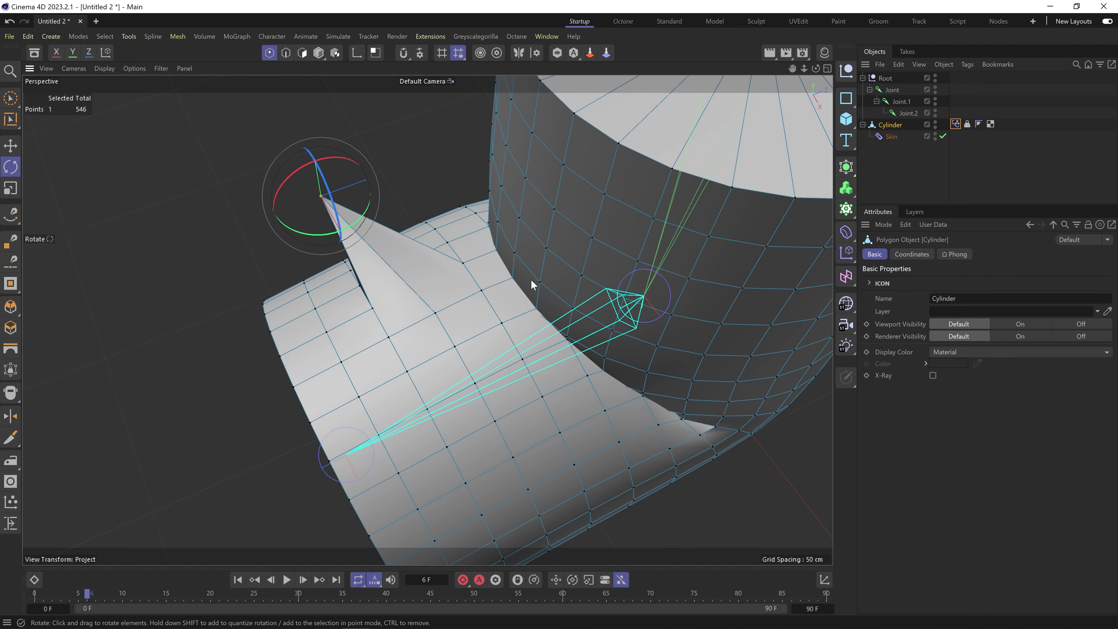
alt+drag(407, 360, 558, 295)
click(436, 323)
alt+drag(491, 355, 525, 315)
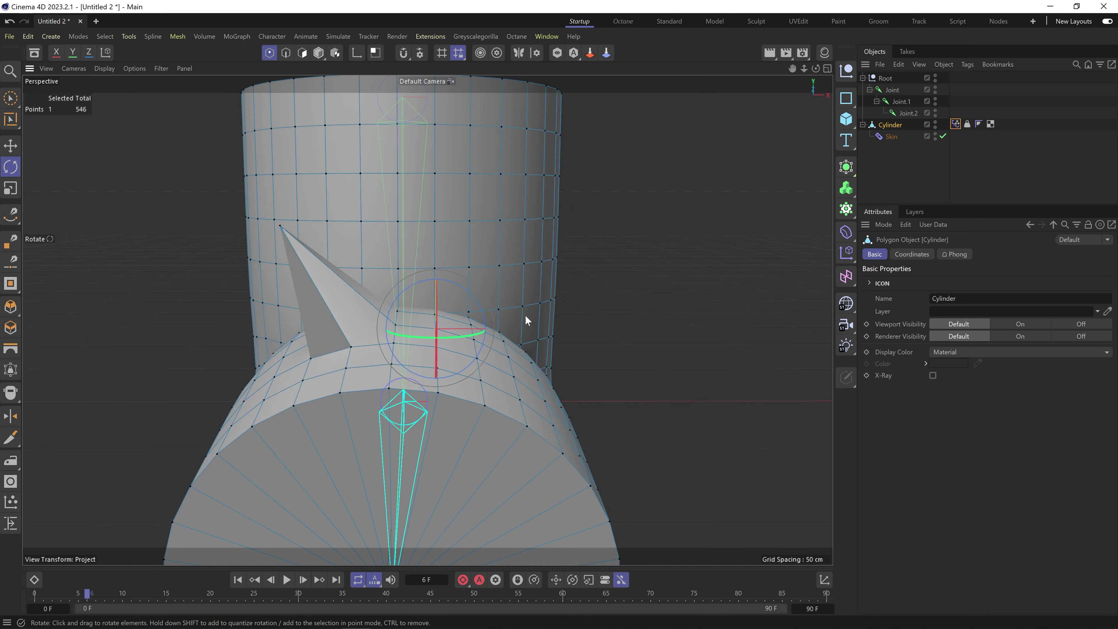
key(e)
drag(482, 398, 511, 311)
Raise more points between and around the two spikes to build a blocky protrusion, and deselect the Cylinder.
click(396, 325)
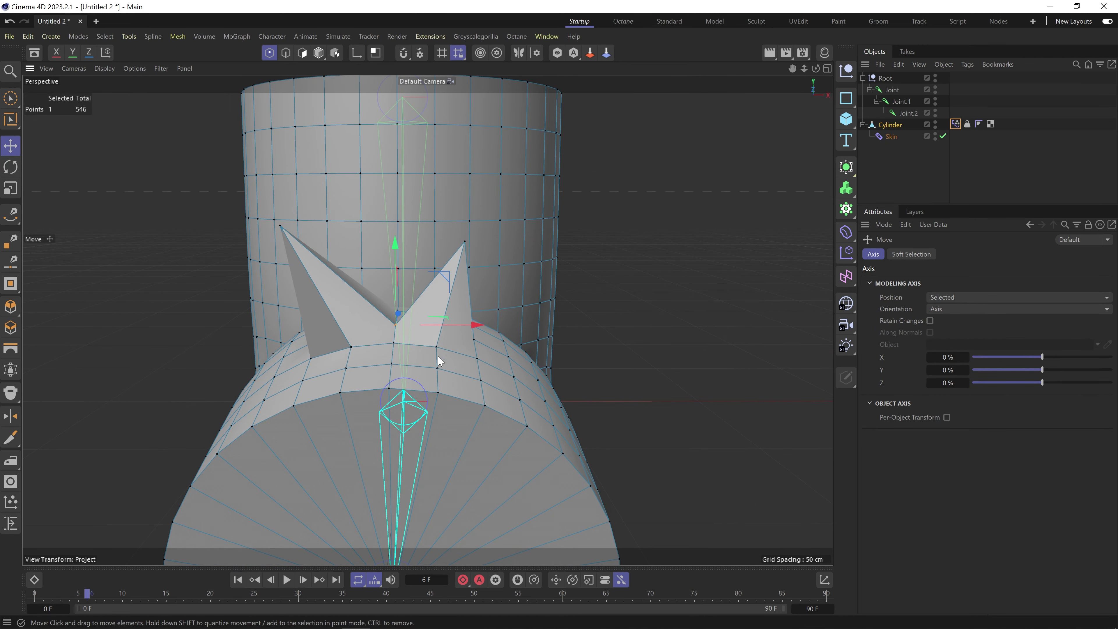
drag(445, 366, 445, 241)
click(464, 243)
drag(420, 306, 397, 249)
click(394, 199)
alt+drag(439, 250, 290, 286)
click(385, 322)
drag(443, 414, 372, 327)
alt+right_drag(497, 284, 455, 313)
alt+drag(454, 312, 506, 330)
click(907, 187)
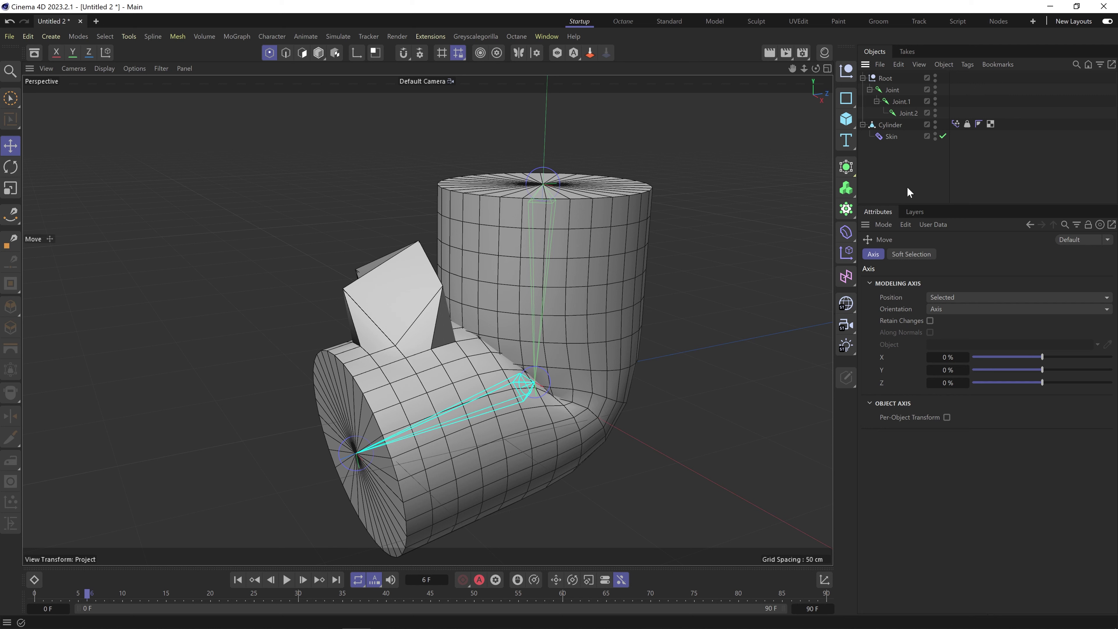